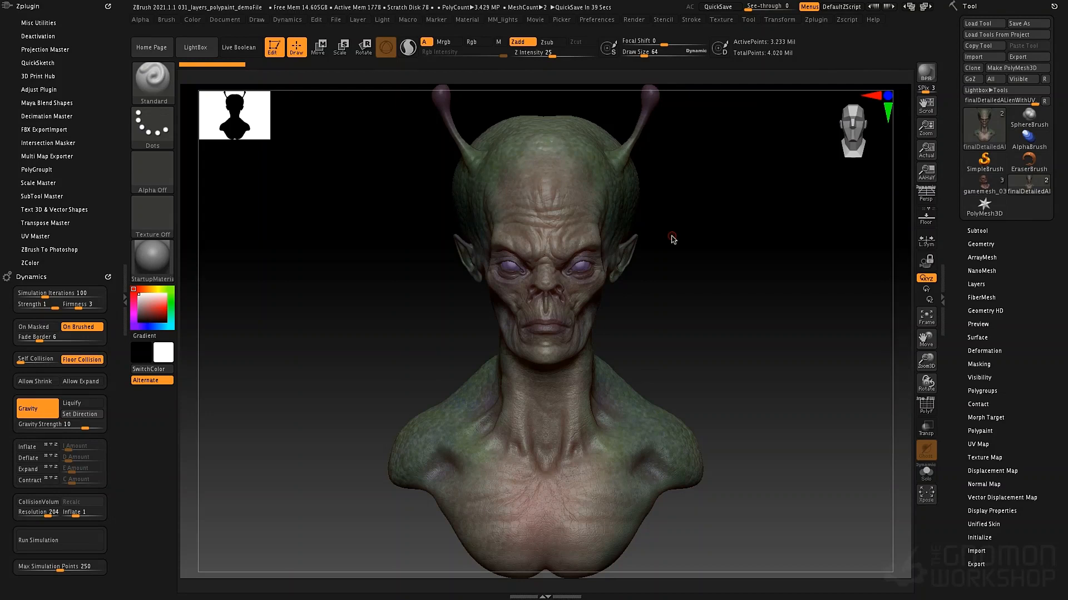
{"action": "left_click", "coordinate": [358, 20]}
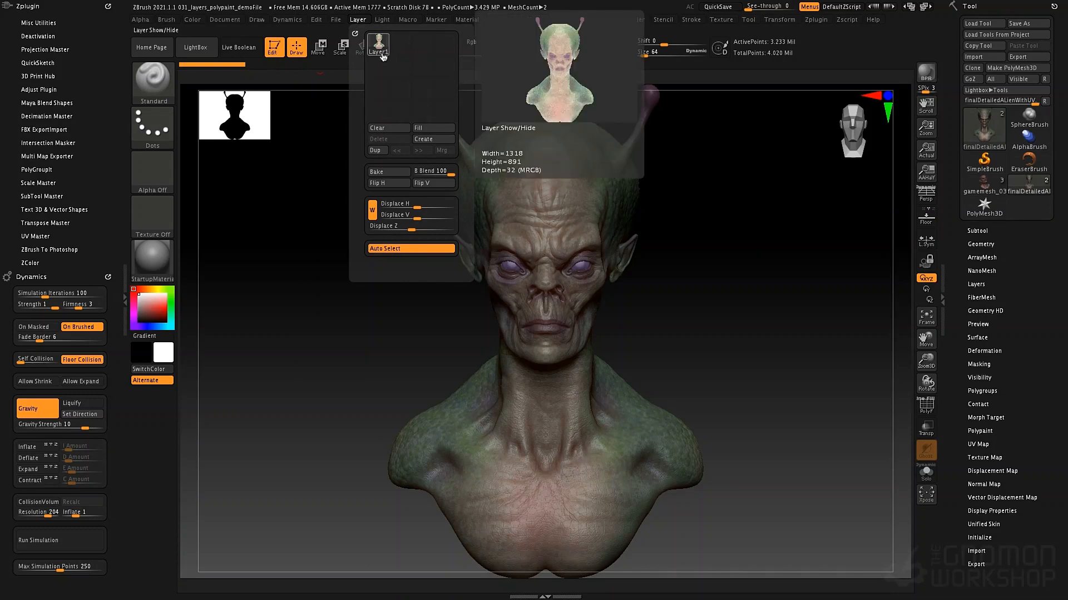
{"action": "left_click", "coordinate": [362, 23]}
{"action": "left_click", "coordinate": [361, 23]}
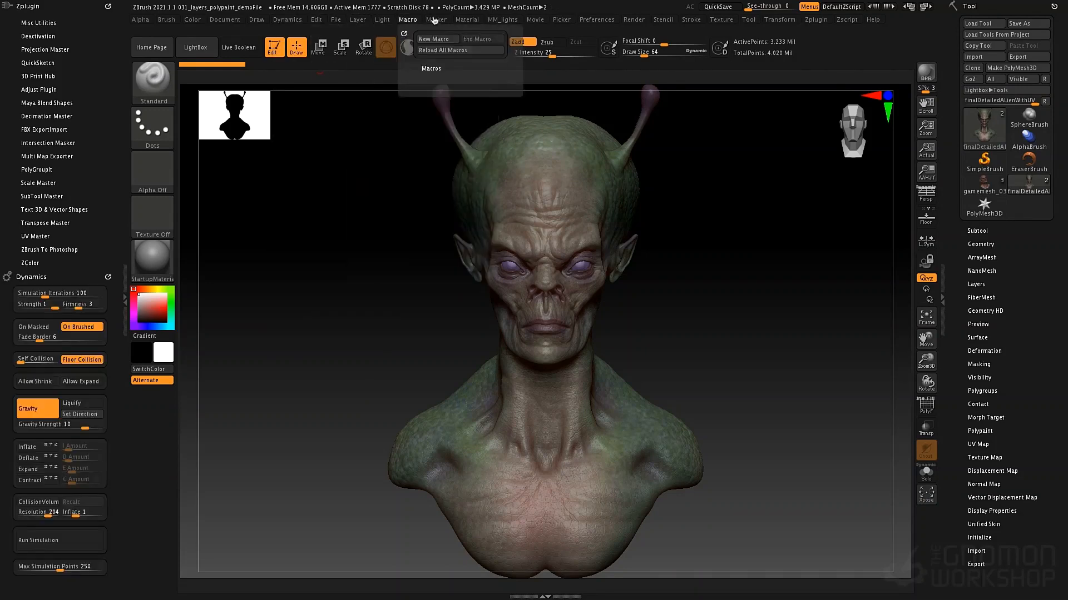
{"action": "mouse_move", "coordinate": [254, 23]}
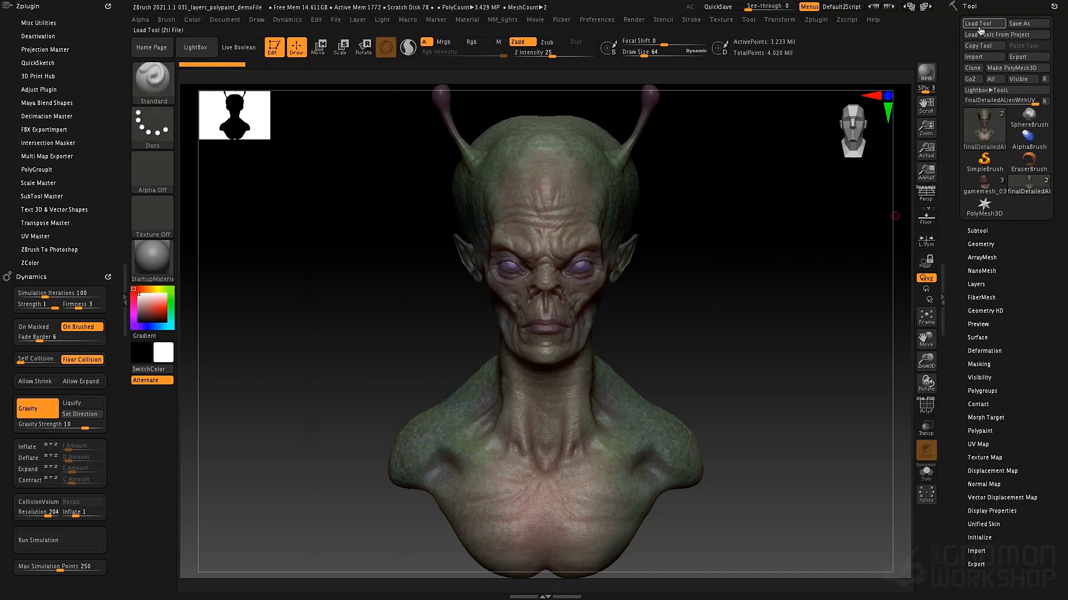
- Check that the mesh is at subdivision level 5 and add a new layer to the bust
{"action": "left_click", "coordinate": [982, 286]}
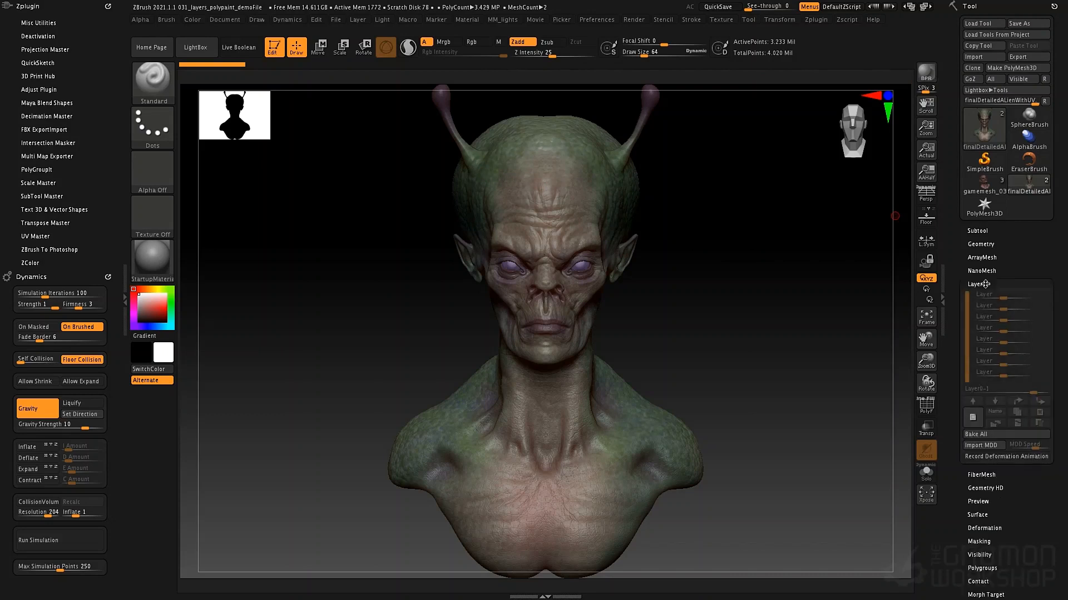
{"action": "left_click_drag", "start_coordinate": [956, 320], "coordinate": [958, 306]}
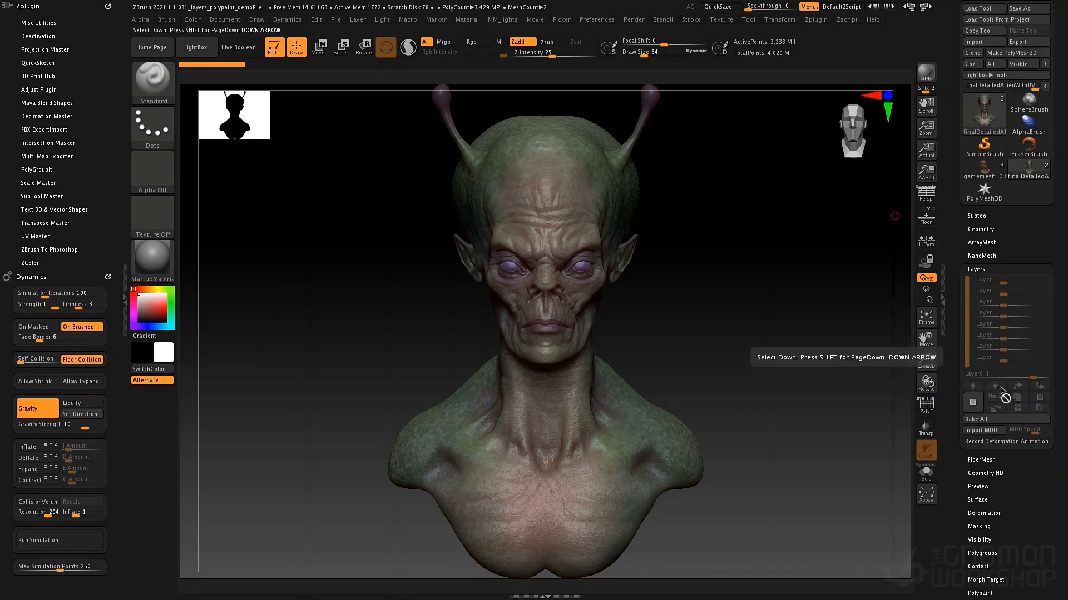
{"action": "left_click_drag", "start_coordinate": [710, 327], "coordinate": [762, 303]}
{"action": "key", "text": "p"}
{"action": "key", "text": "p"}
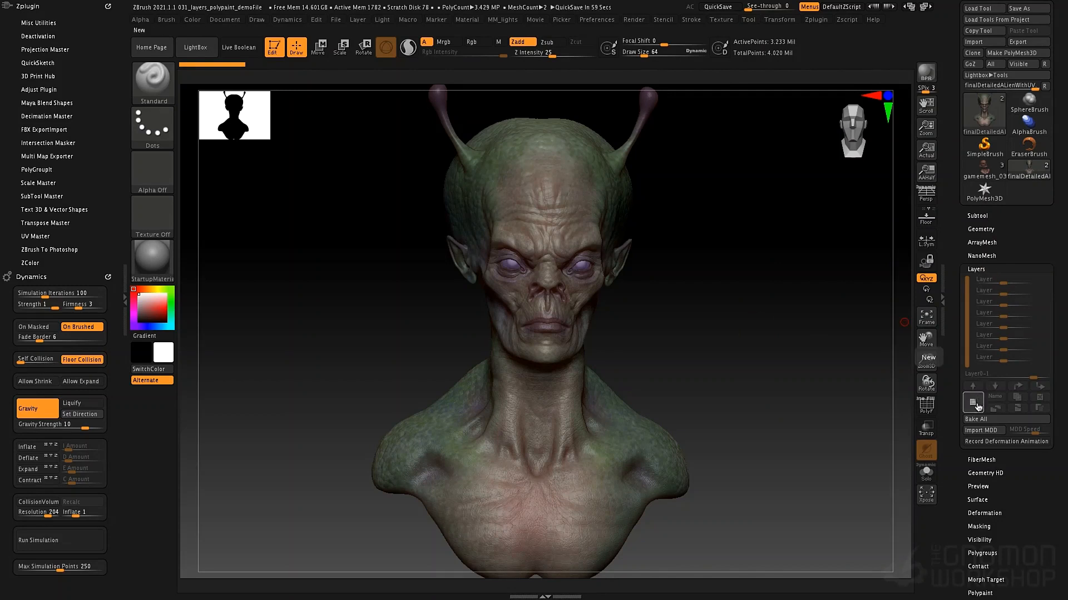
{"action": "left_click", "coordinate": [979, 230]}
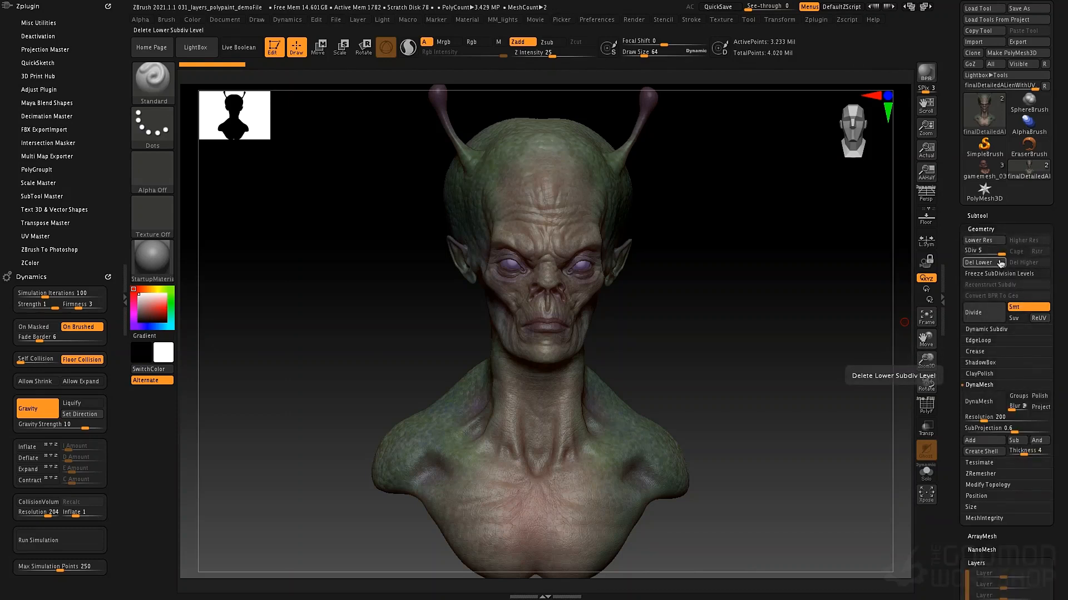
{"action": "left_click", "coordinate": [984, 229]}
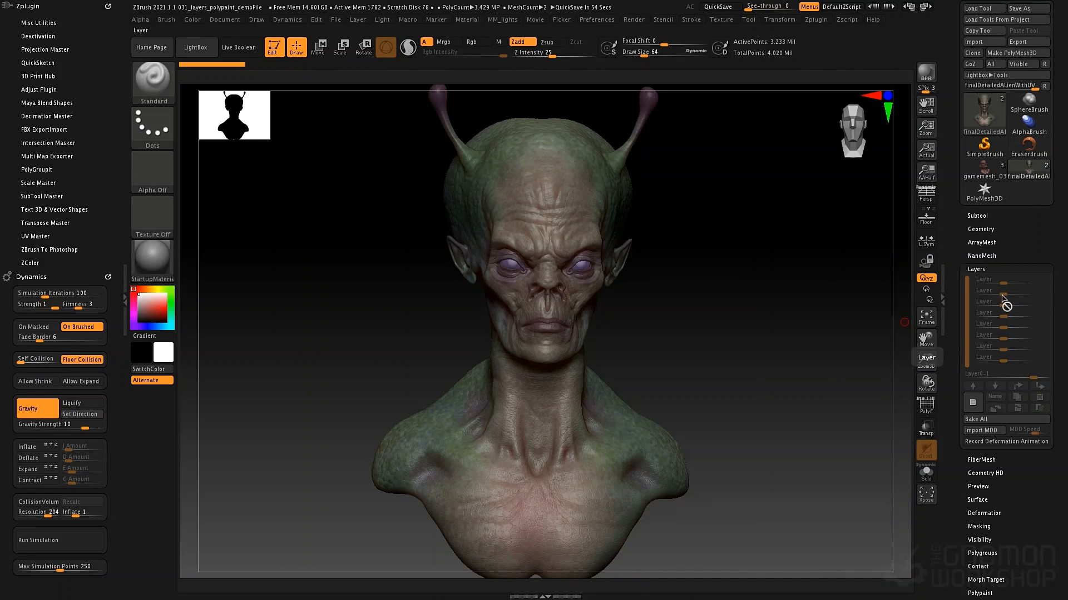
{"action": "left_click", "coordinate": [973, 405]}
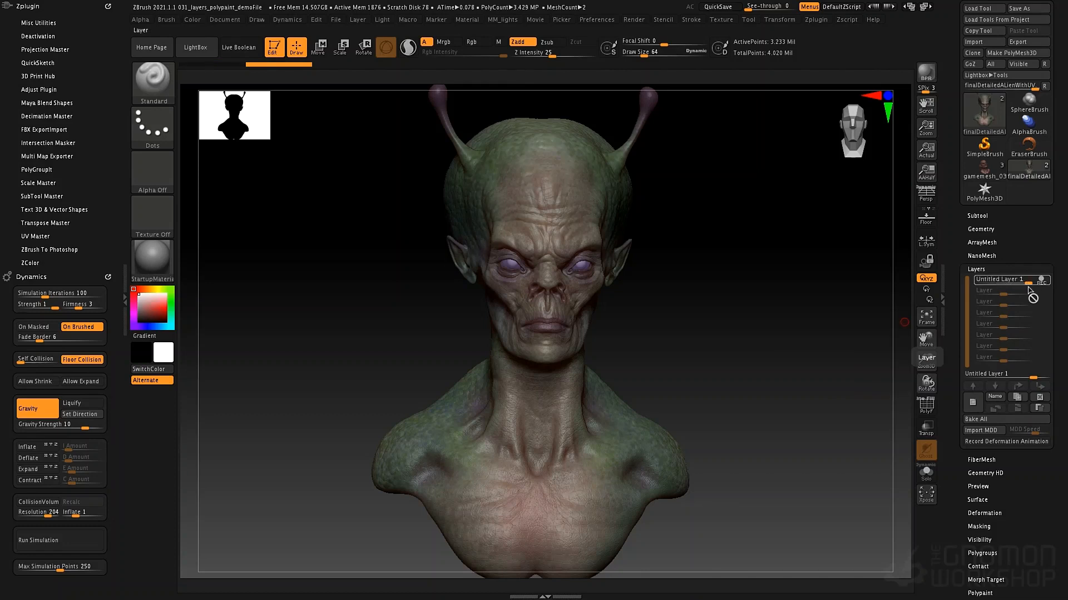
{"action": "mouse_move", "coordinate": [1028, 284]}
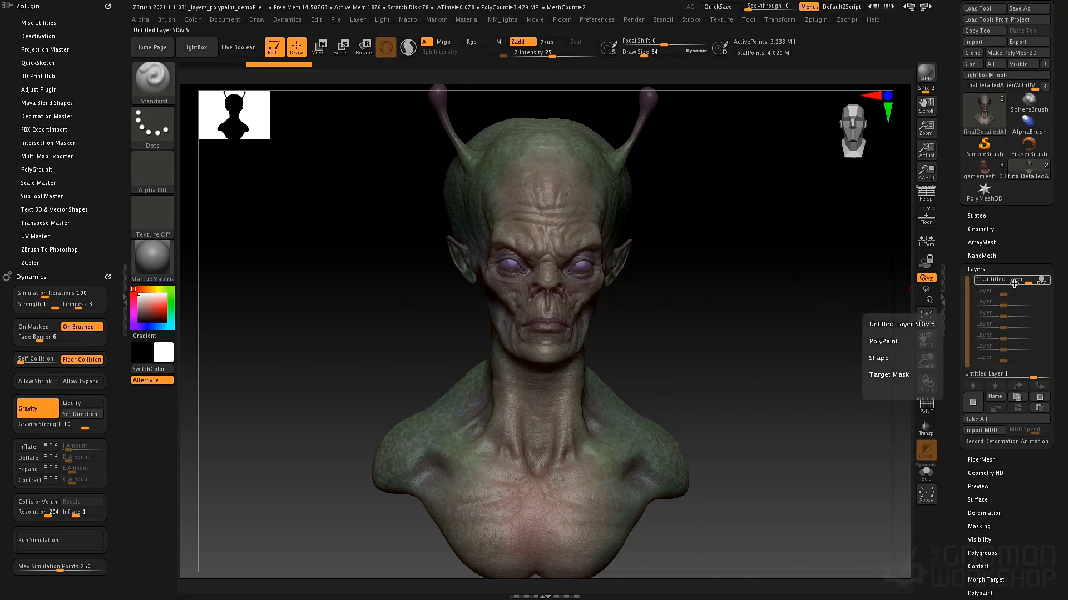
- Using the Move brush at draw size 506, pull bumps out of the head, shoulders and chest on the new layer
{"action": "key", "text": "b"}
{"action": "key", "text": "m"}
{"action": "key", "text": "v"}
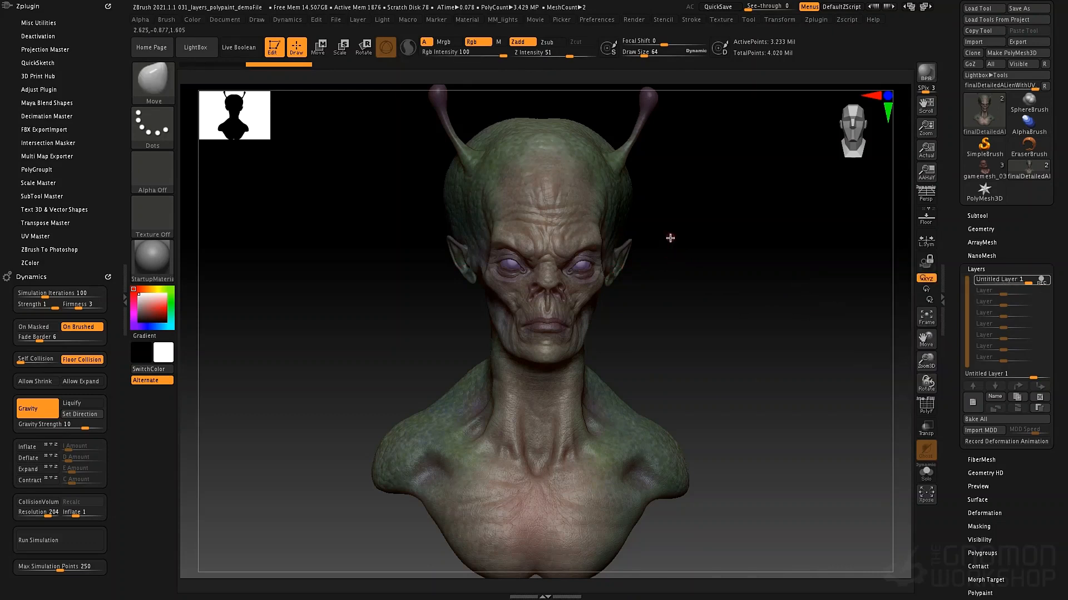
{"action": "key", "text": "space"}
{"action": "left_click_drag", "start_coordinate": [670, 238], "coordinate": [708, 238]}
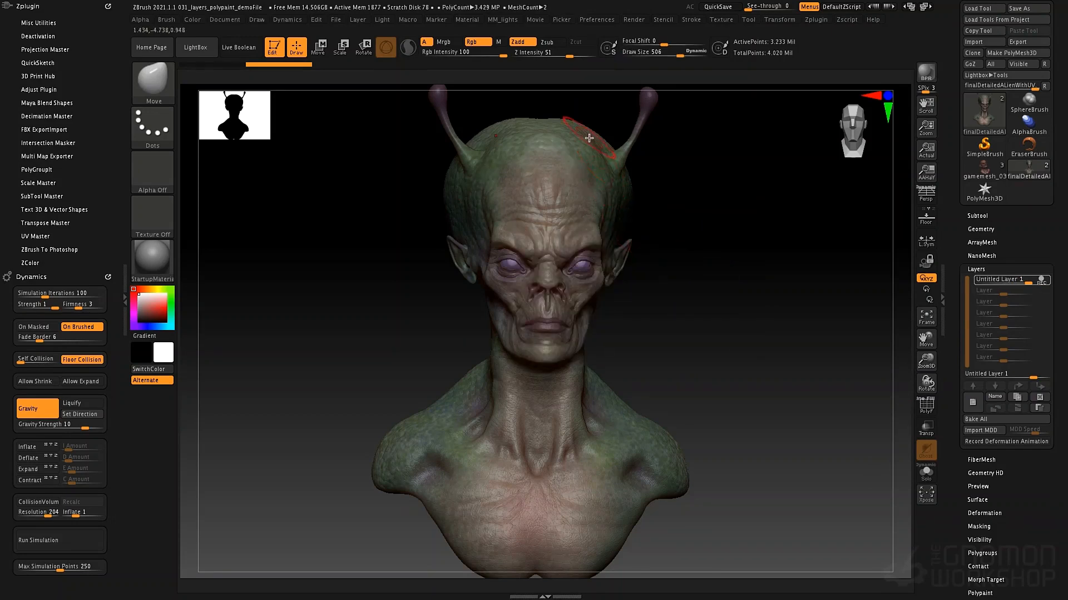
{"action": "left_click_drag", "start_coordinate": [600, 115], "coordinate": [598, 112]}
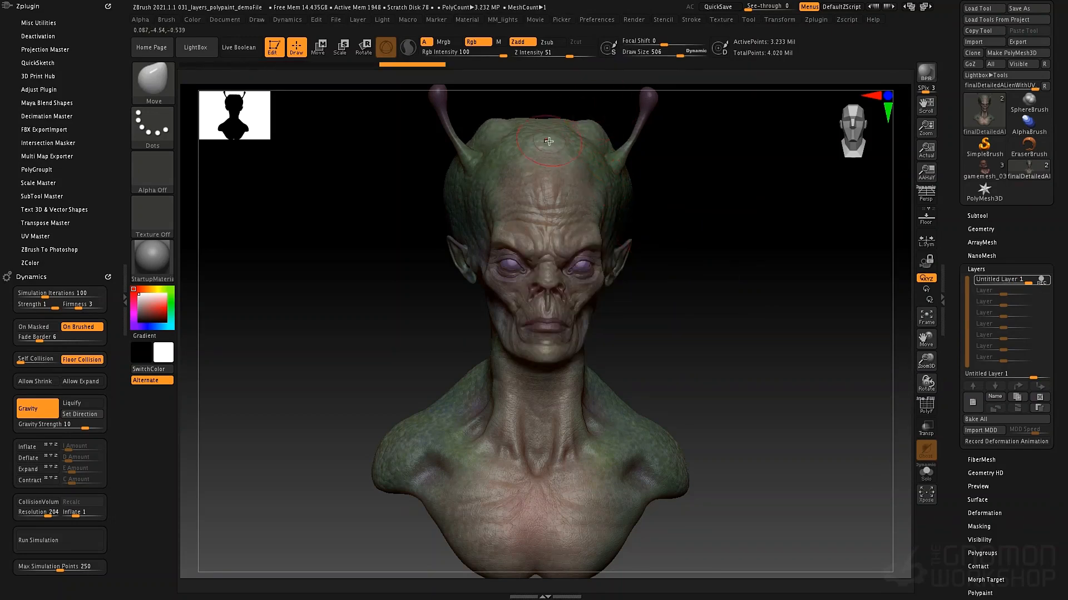
{"action": "left_click_drag", "start_coordinate": [544, 143], "coordinate": [543, 111]}
{"action": "left_click_drag", "start_coordinate": [601, 192], "coordinate": [600, 220]}
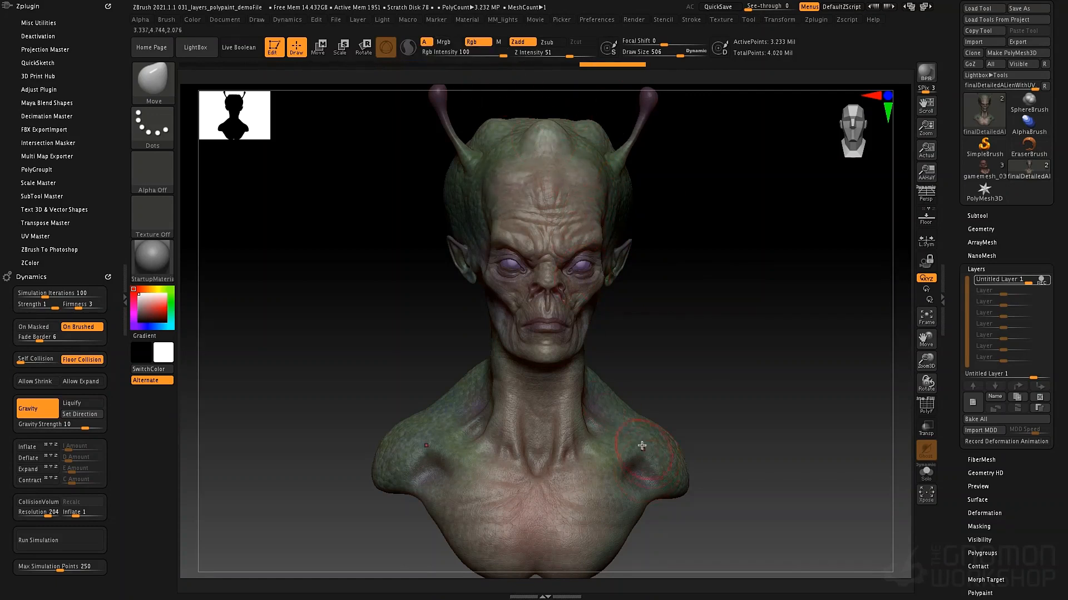
{"action": "mouse_move", "coordinate": [646, 444]}
{"action": "left_mouse_down"}
{"action": "mouse_move", "coordinate": [617, 397]}
{"action": "mouse_move", "coordinate": [660, 418]}
{"action": "left_mouse_up"}
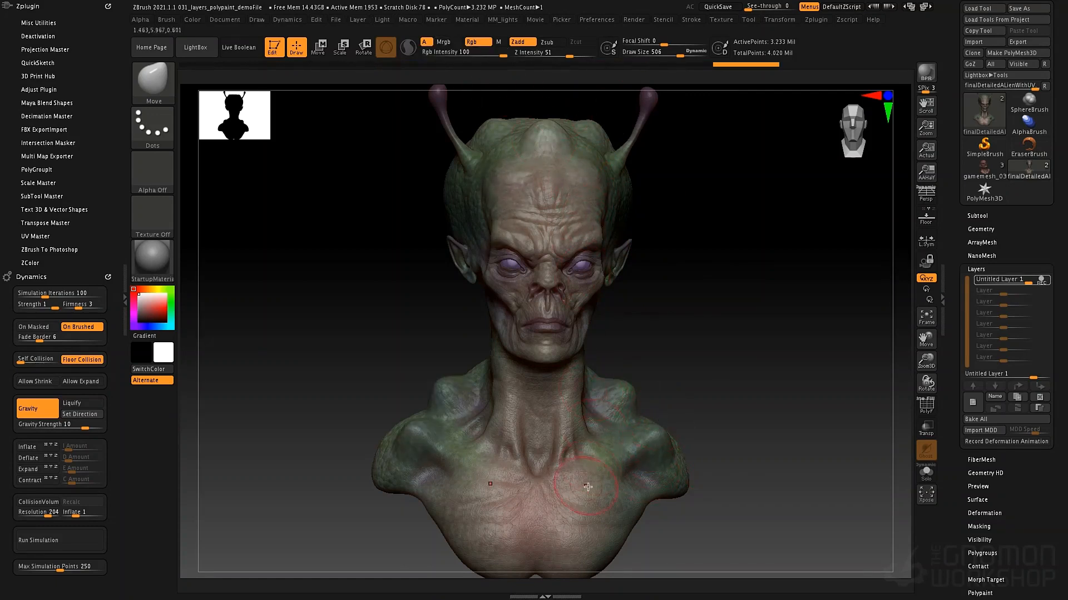
{"action": "left_click_drag", "start_coordinate": [625, 525], "coordinate": [615, 509]}
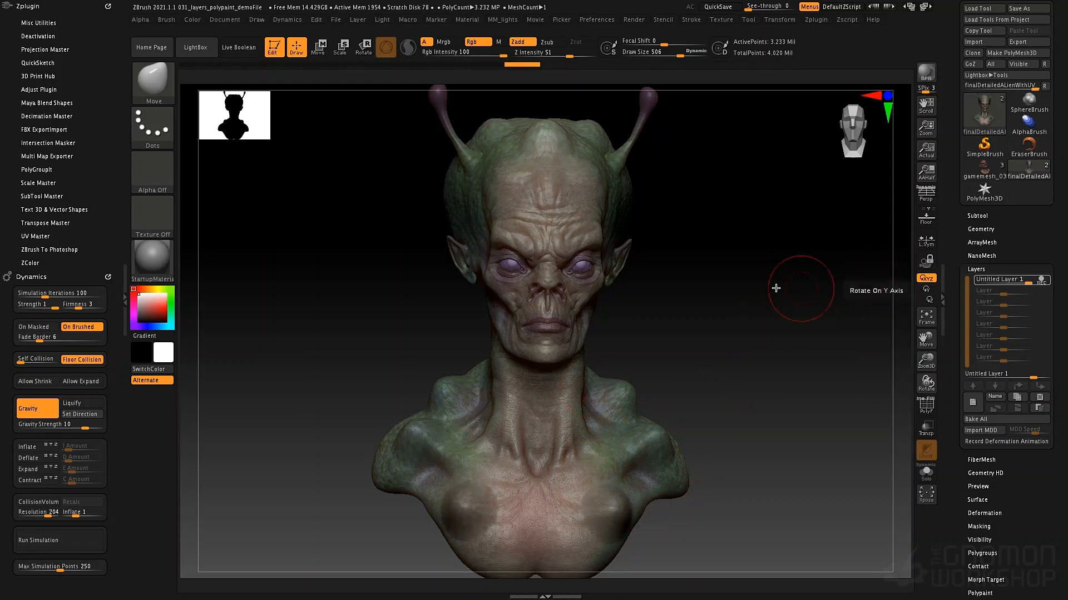
- Turn off recording for the new layer and toggle its visibility to compare the sculpt with the original
{"action": "mouse_move", "coordinate": [775, 291]}
{"action": "left_mouse_down"}
{"action": "mouse_move", "coordinate": [758, 288]}
{"action": "mouse_move", "coordinate": [785, 284]}
{"action": "left_mouse_up"}
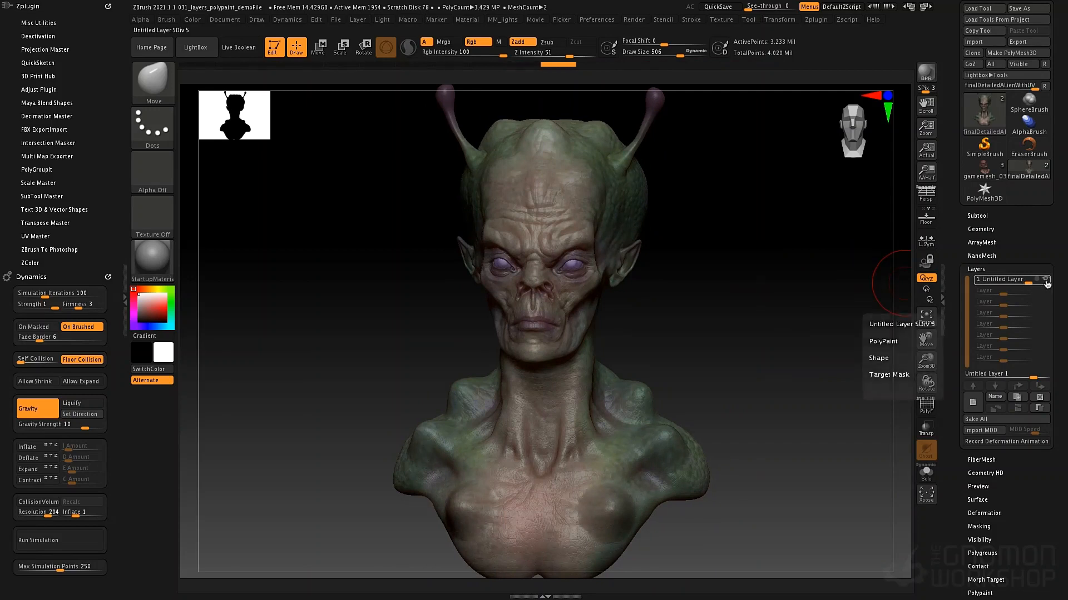
{"action": "left_click", "coordinate": [1046, 282]}
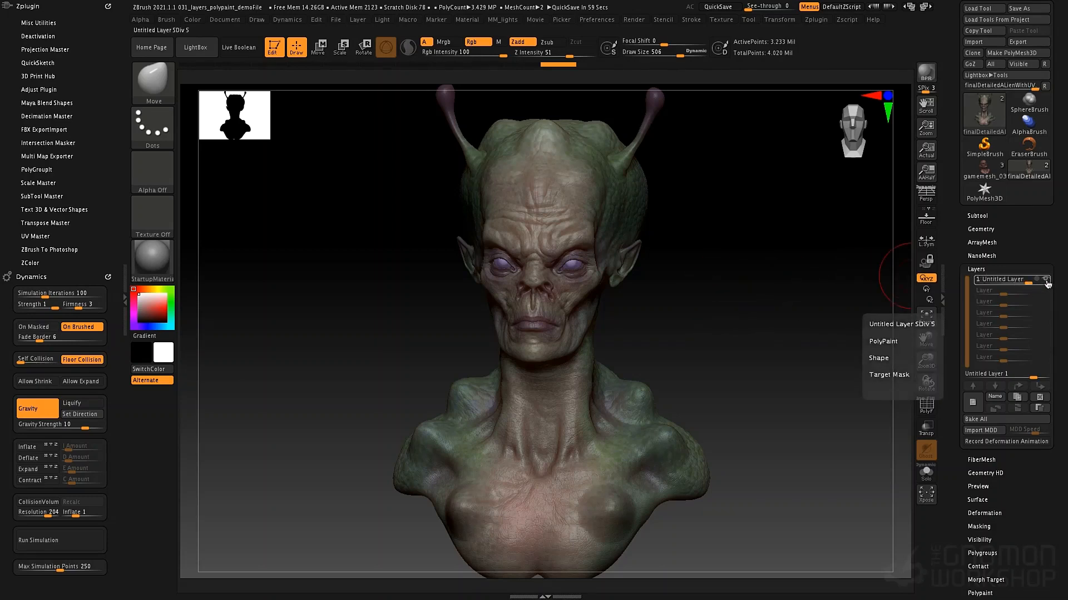
{"action": "left_click", "coordinate": [1046, 281]}
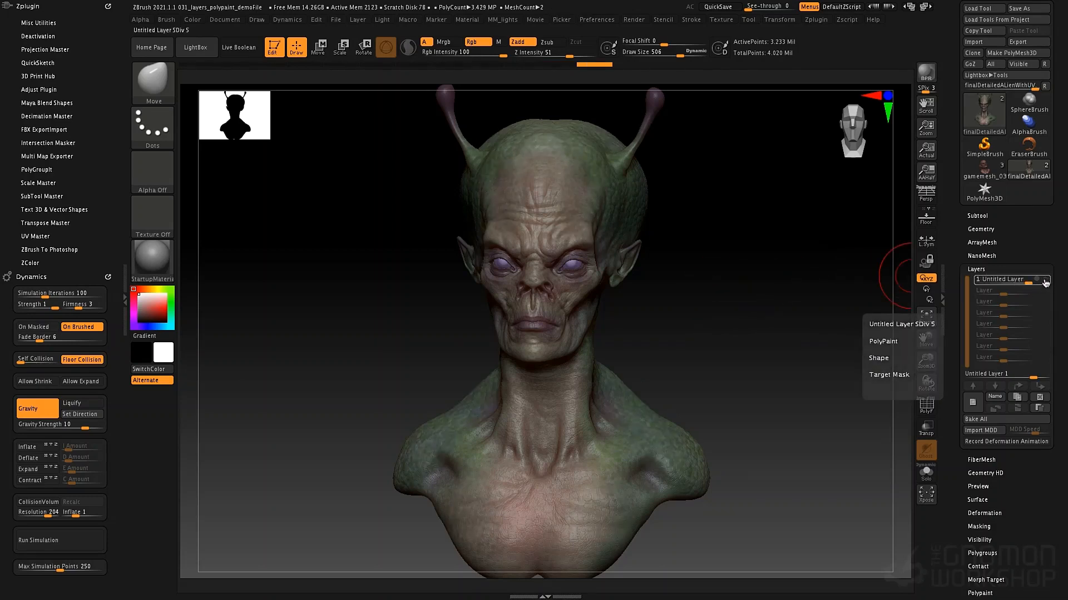
{"action": "left_click", "coordinate": [1046, 281]}
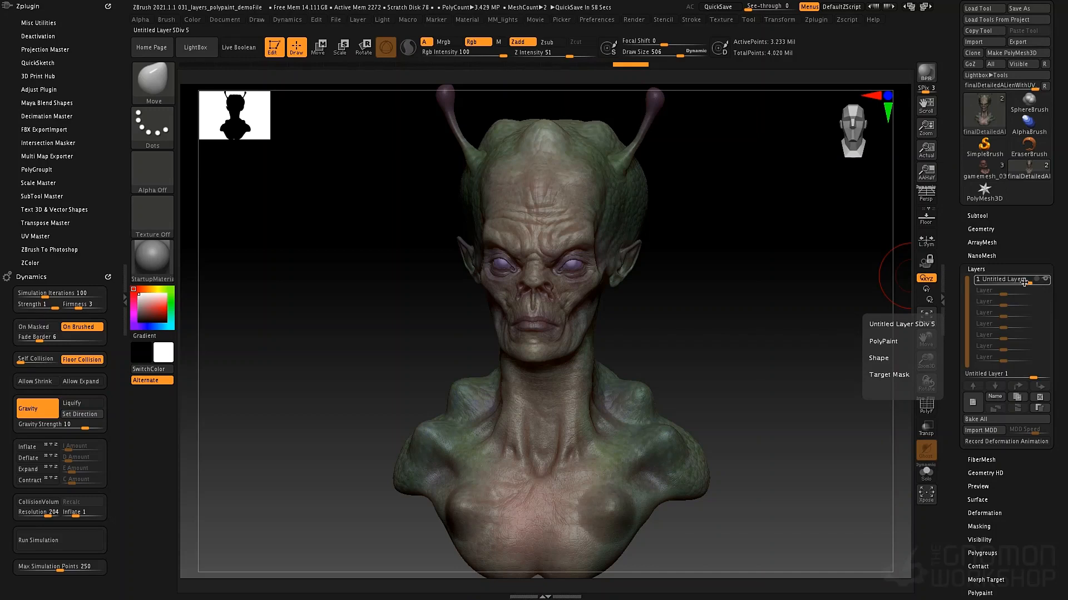
{"action": "mouse_move", "coordinate": [1024, 283]}
{"action": "left_mouse_down"}
{"action": "mouse_move", "coordinate": [975, 287]}
{"action": "mouse_move", "coordinate": [1043, 283]}
{"action": "left_mouse_up"}
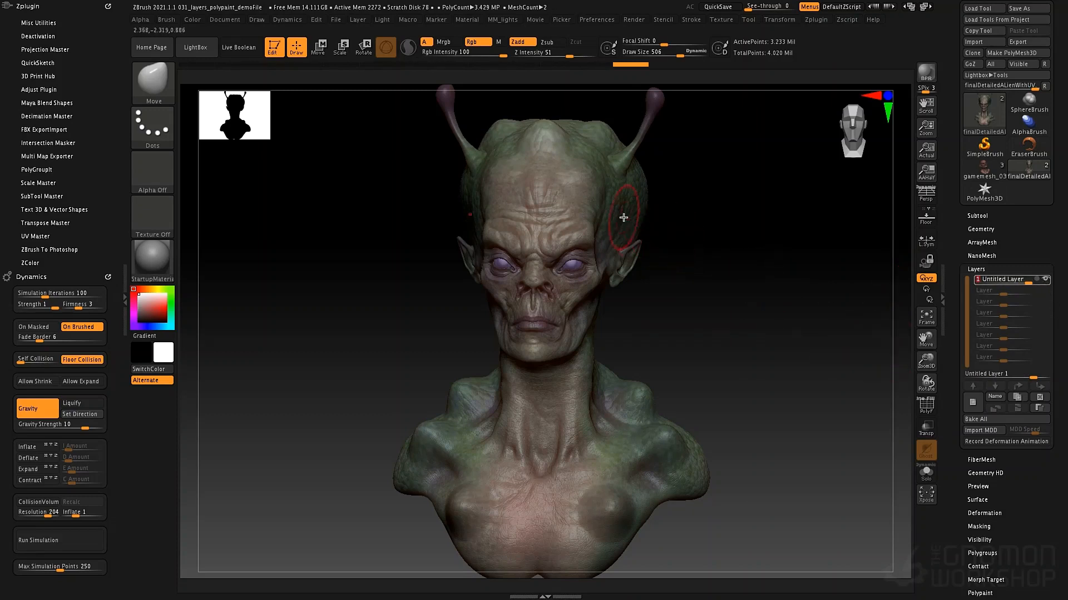
- Try to sculpt on the side of the head with layer recording switched off
{"action": "left_click", "coordinate": [640, 228]}
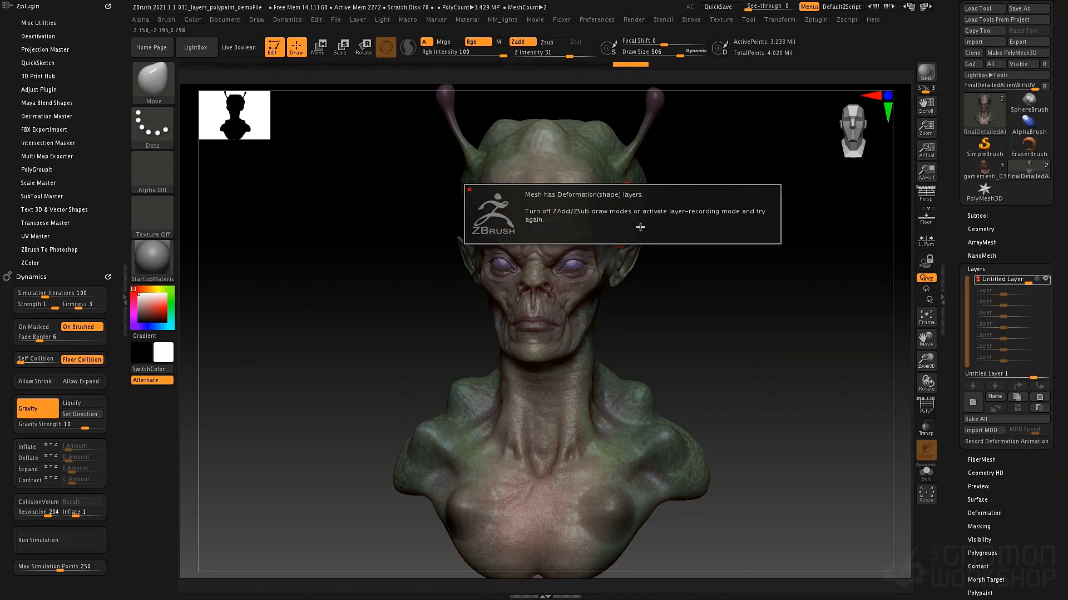
{"action": "left_click", "coordinate": [751, 288]}
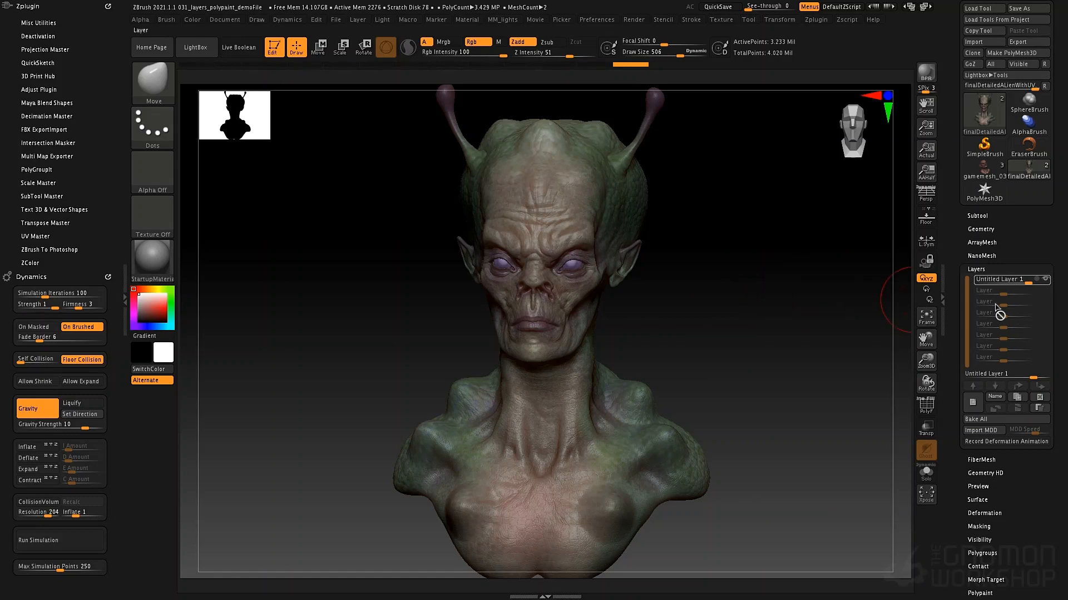
{"action": "key", "text": "shift+d"}
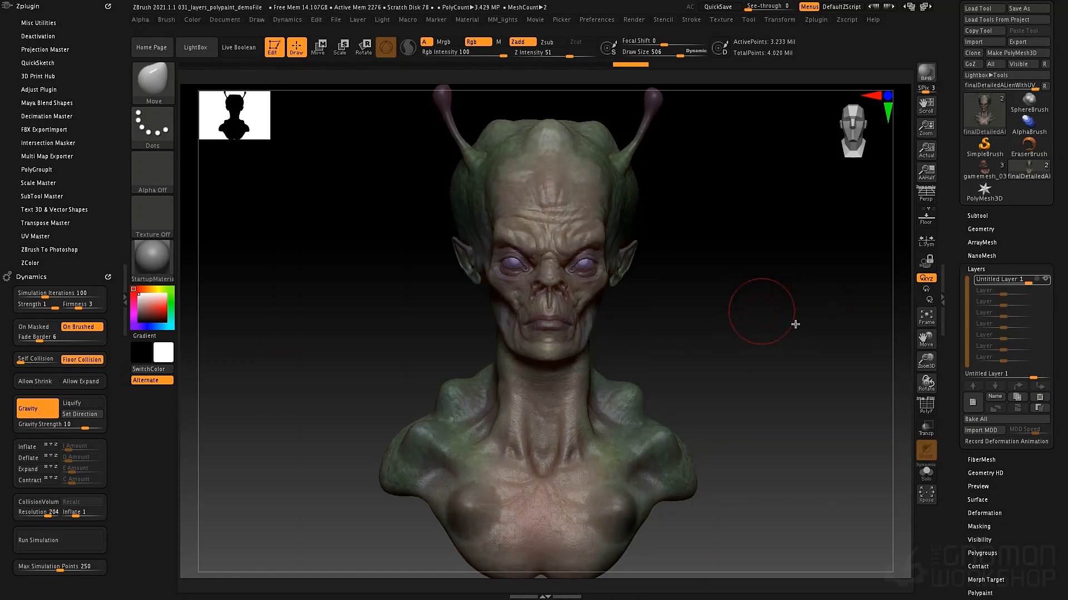
- Rename the layer as test and duplicate it to double the strength of the bumps
{"action": "left_click", "coordinate": [994, 398]}
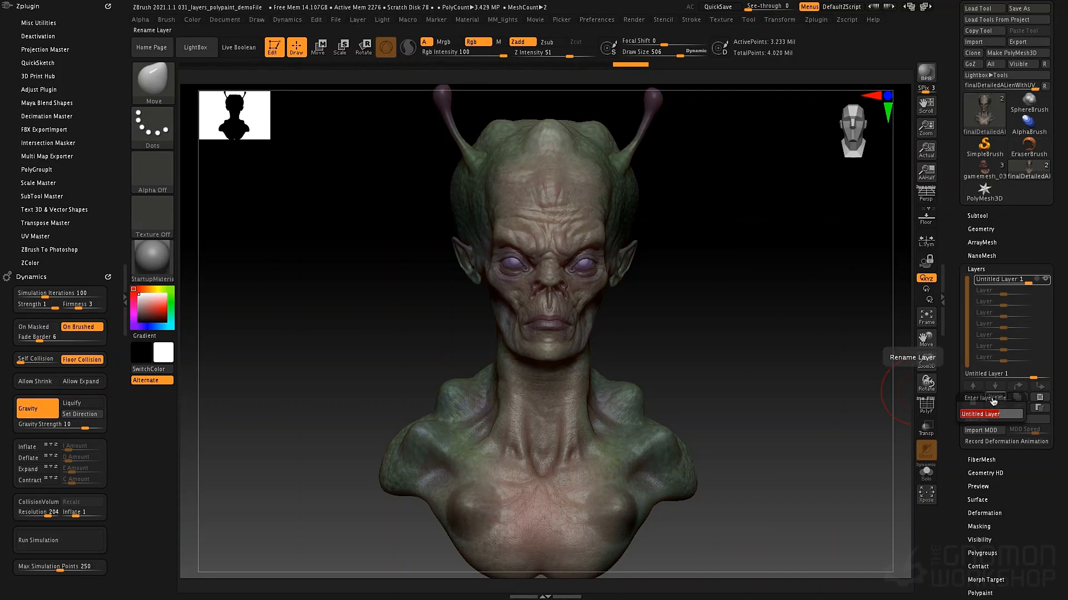
{"action": "type", "text": "test"}
{"action": "key", "text": "Return"}
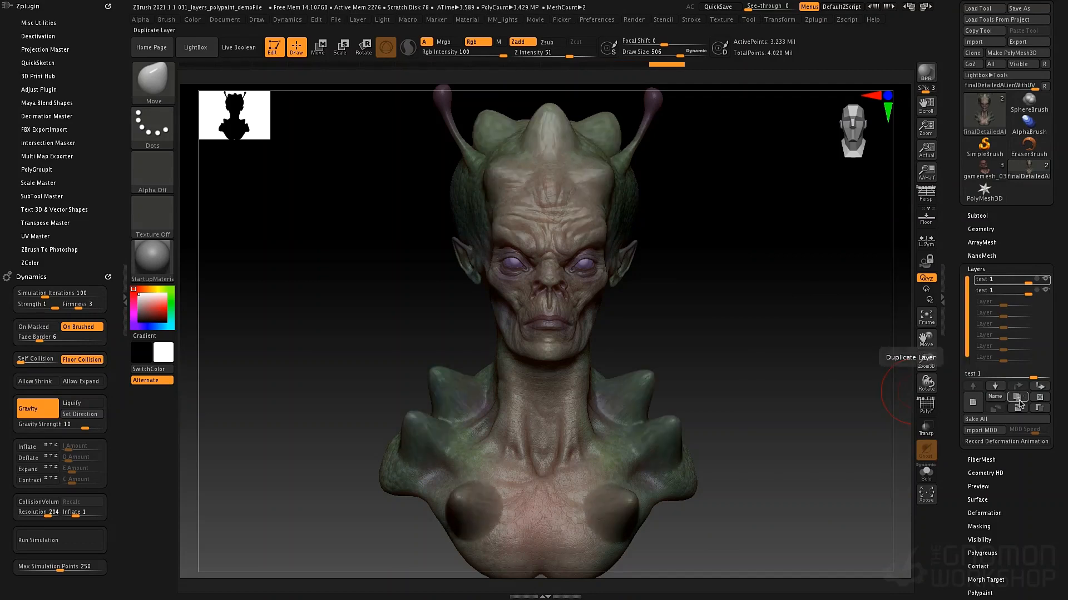
{"action": "left_click", "coordinate": [1018, 399]}
- Toggle the visibility of both test layers to compare their separate and combined effect on the bust
{"action": "left_click_drag", "start_coordinate": [792, 343], "coordinate": [865, 310]}
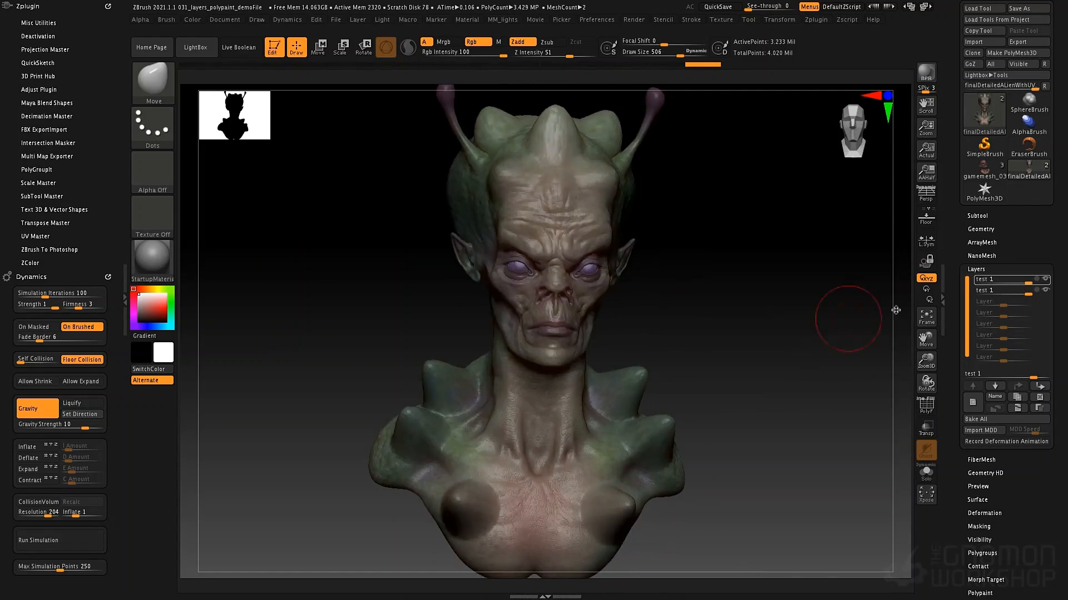
{"action": "left_click", "coordinate": [1045, 280]}
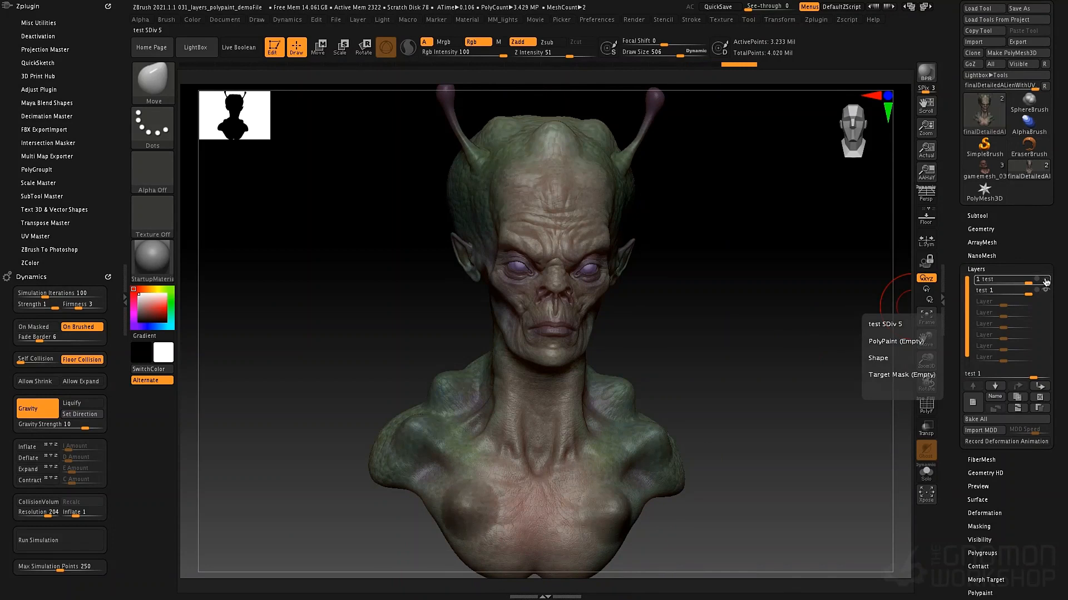
{"action": "left_click", "coordinate": [1045, 279]}
{"action": "left_click", "coordinate": [1045, 279]}
{"action": "left_click_drag", "start_coordinate": [1045, 282], "coordinate": [1046, 294]}
{"action": "left_click", "coordinate": [1045, 291]}
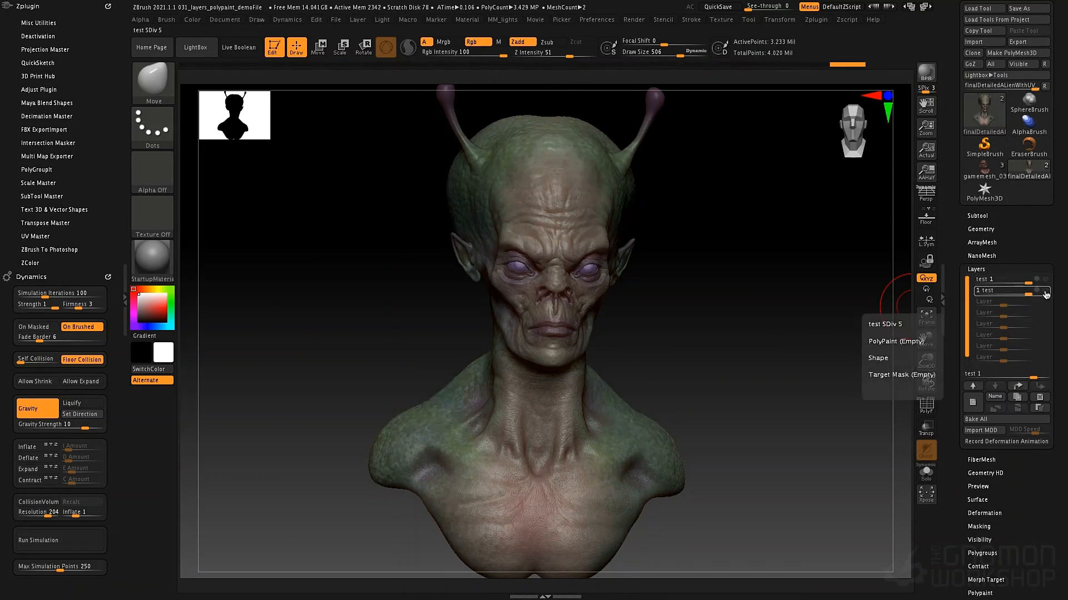
{"action": "left_click", "coordinate": [1045, 292]}
{"action": "left_click", "coordinate": [1001, 280]}
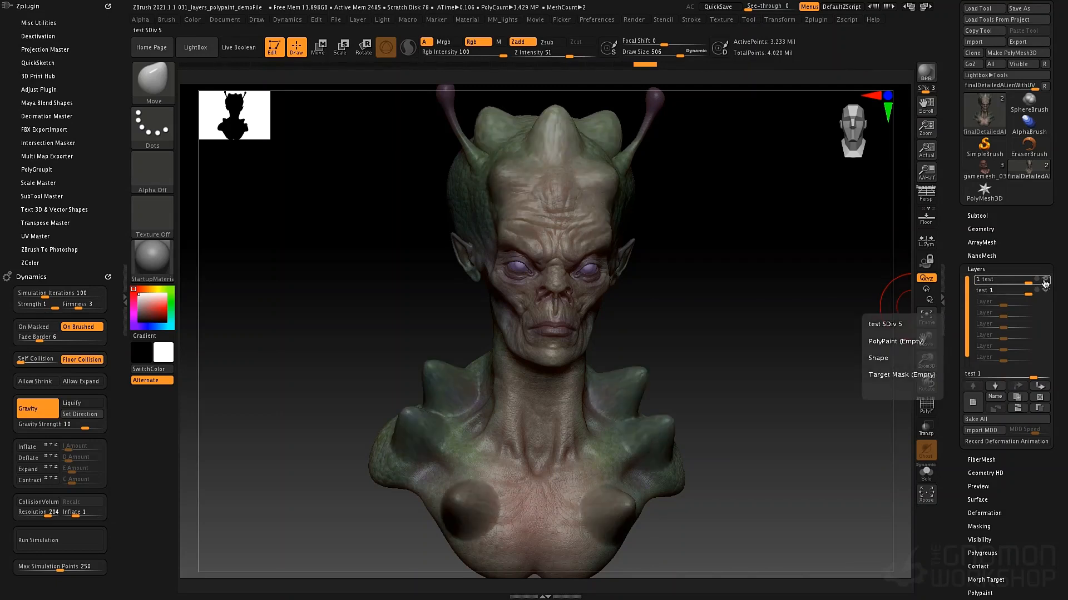
- Delete the duplicate test layer, and invert the remaining layer's deformation twice to bring back the outward bumps
{"action": "left_click", "coordinate": [1039, 398]}
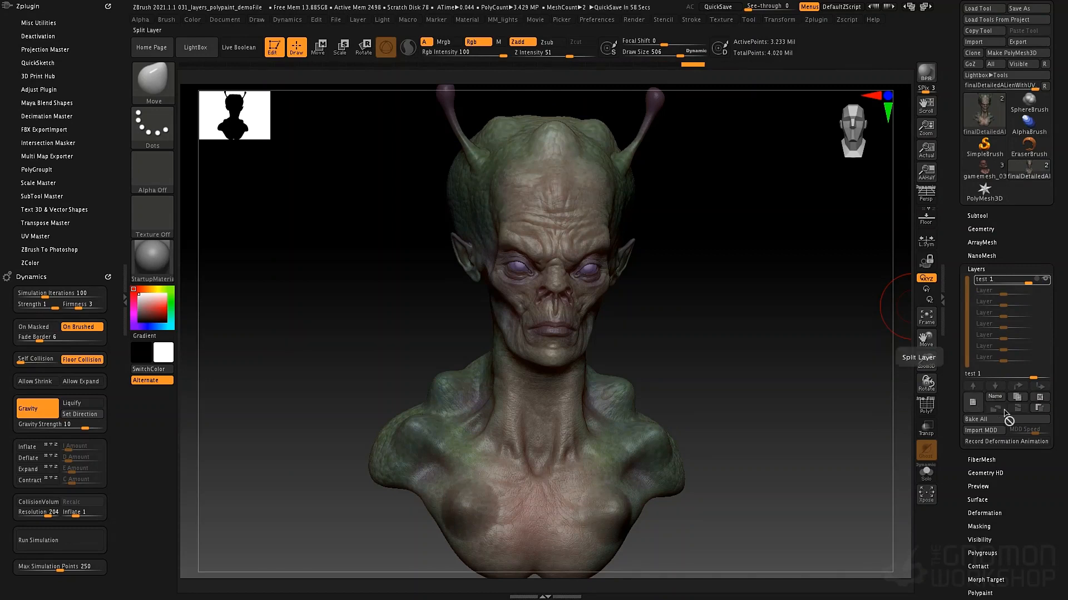
{"action": "left_click", "coordinate": [1038, 409]}
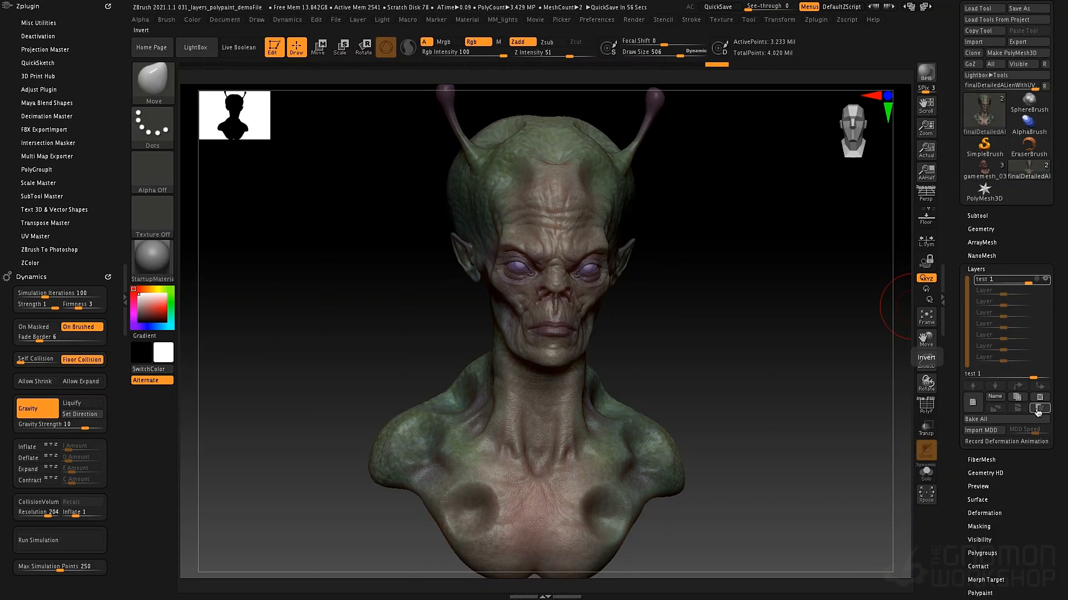
{"action": "left_click", "coordinate": [1037, 409]}
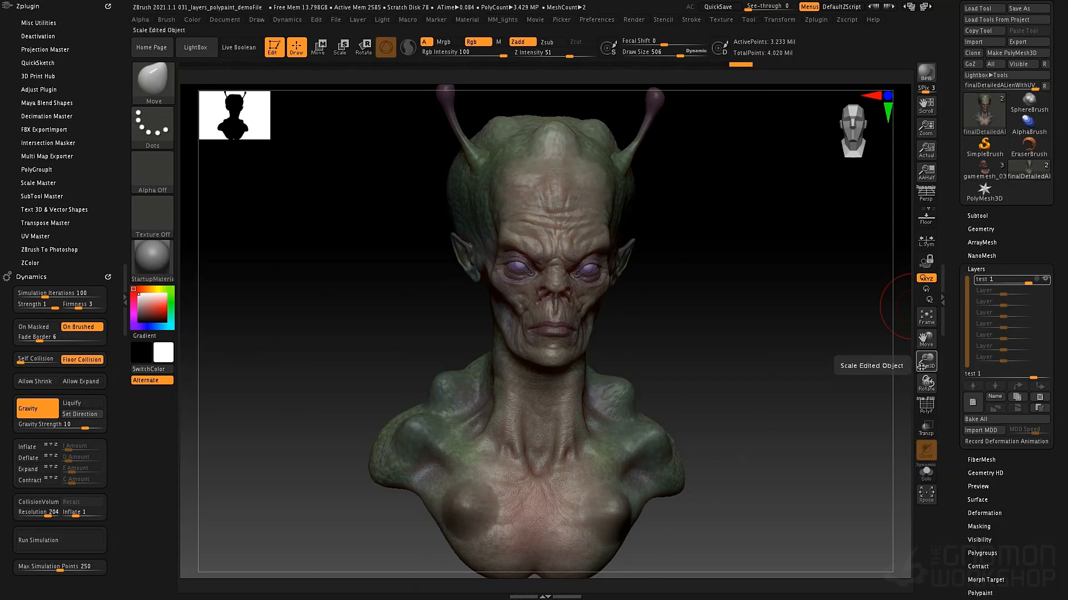
- Duplicate the test layer again and select the lower of the two layers
{"action": "key", "text": "ctrl"}
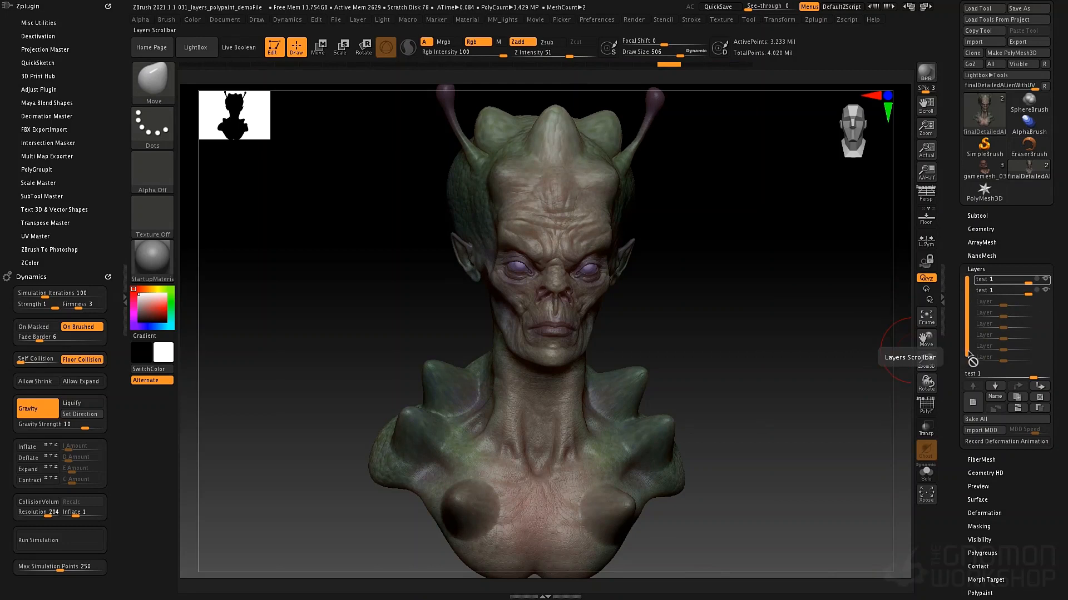
{"action": "left_click", "coordinate": [1028, 293]}
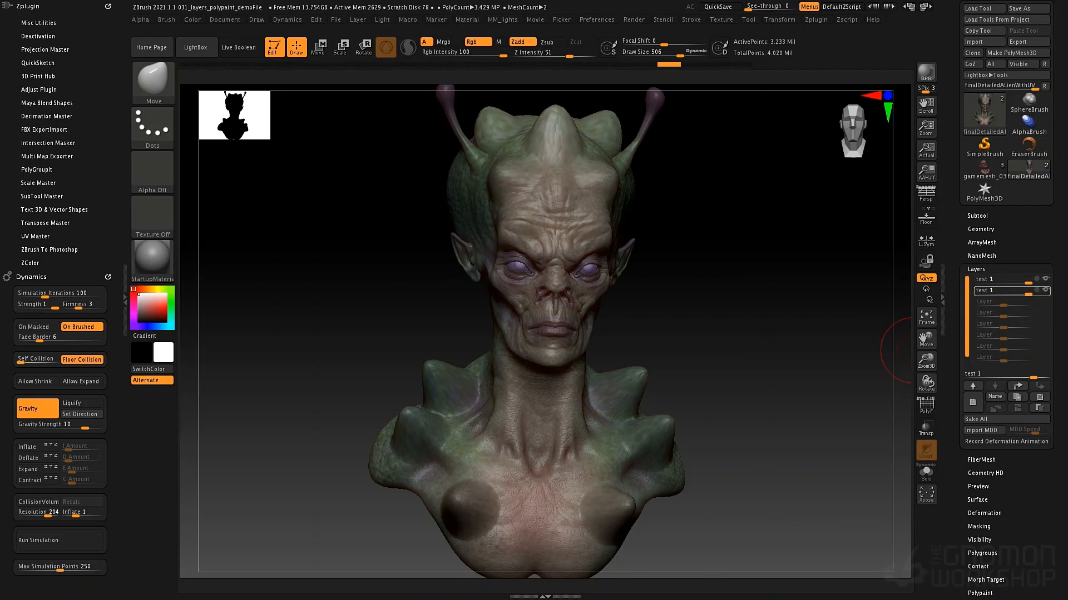
- Bake both visible test layers into the bust, and undo the bake
{"action": "left_click", "coordinate": [986, 281]}
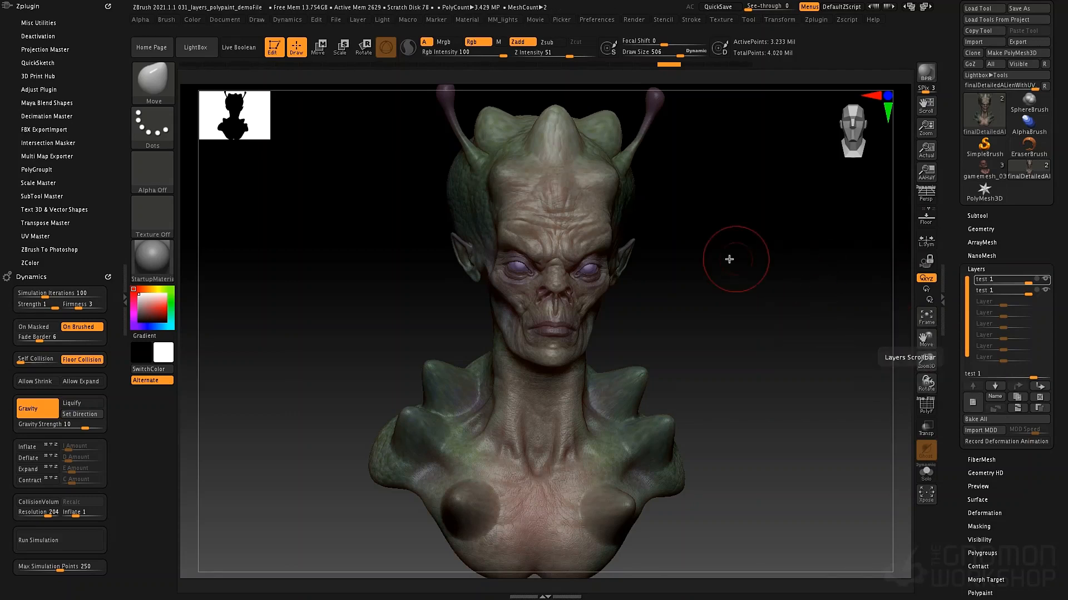
{"action": "left_click", "coordinate": [988, 421]}
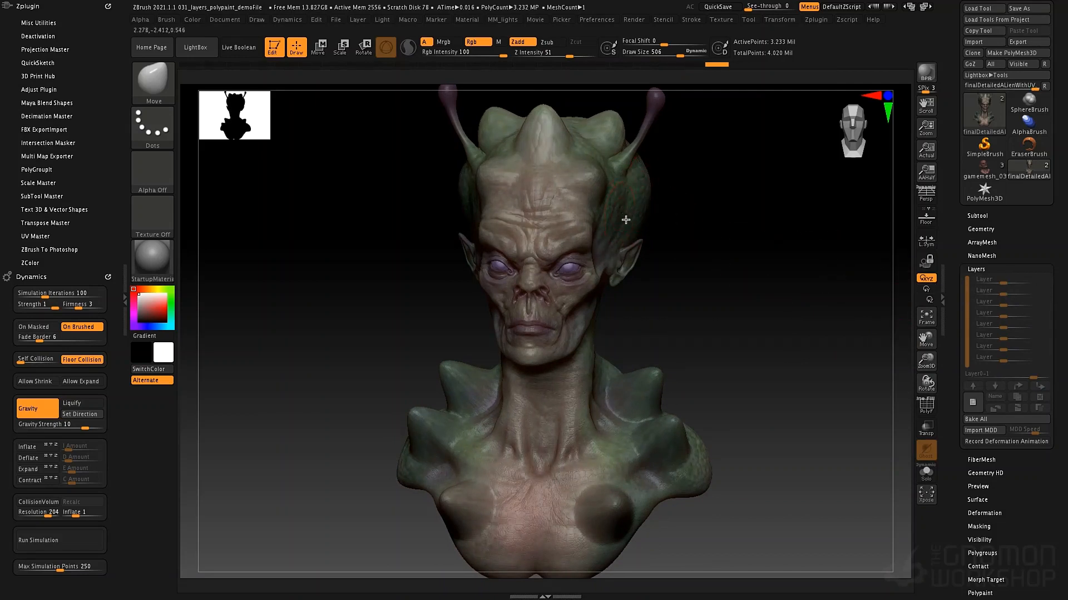
{"action": "key", "text": "ctrl"}
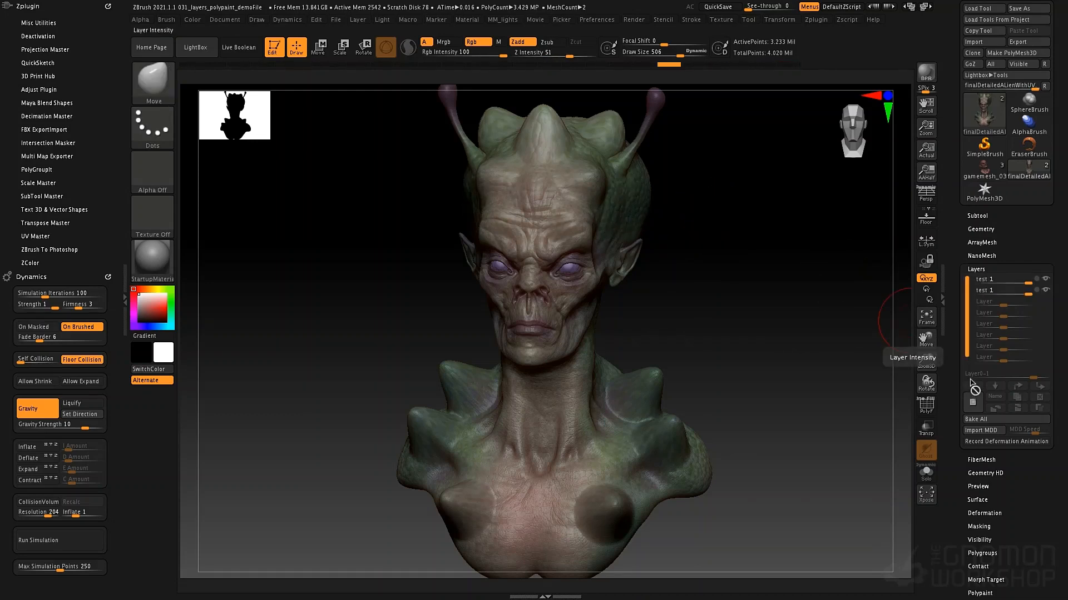
{"action": "left_click", "coordinate": [985, 442]}
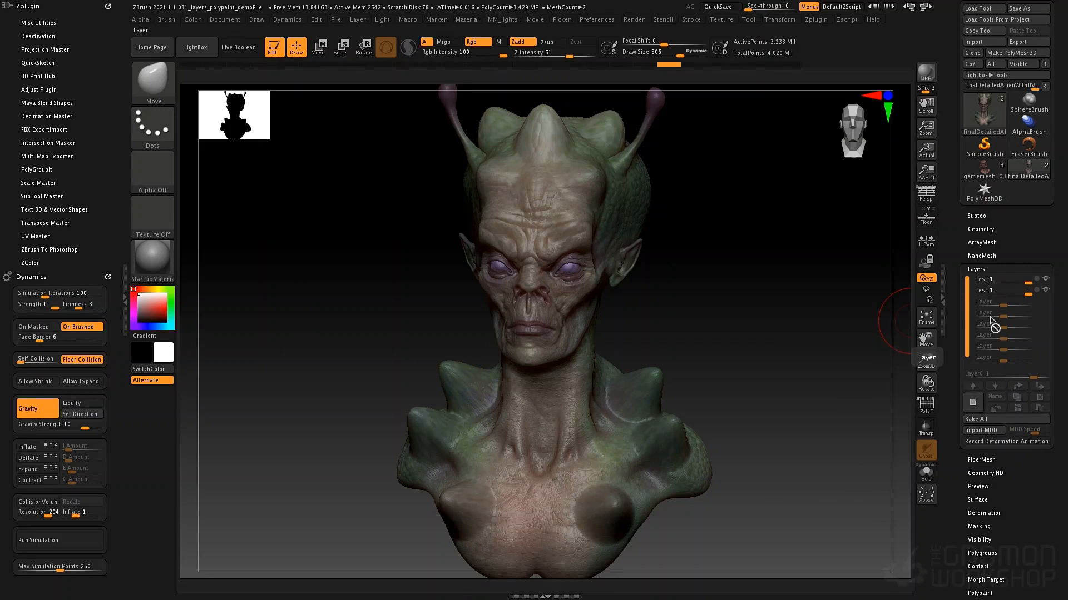
- Hide both test layers and bake all layers to discard the bumps from the bust
{"action": "left_click", "coordinate": [1003, 292]}
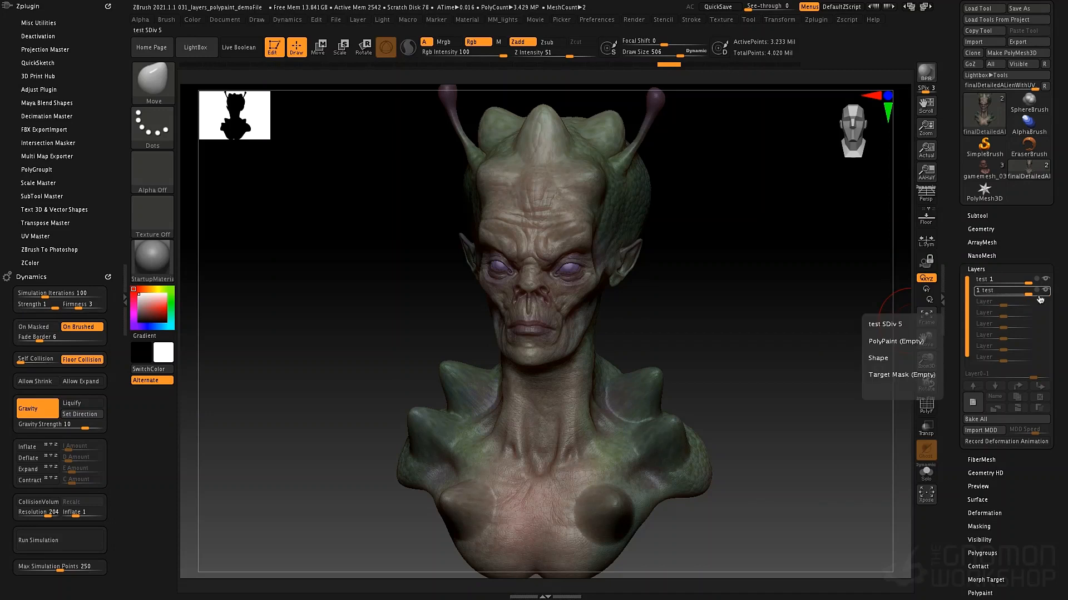
{"action": "left_click", "coordinate": [1046, 292]}
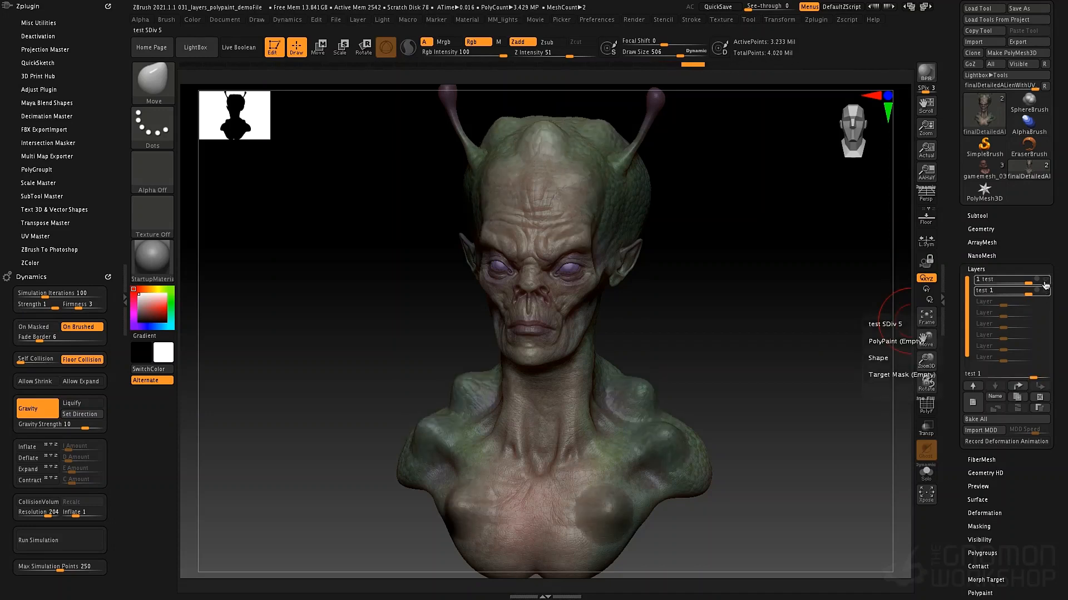
{"action": "left_click", "coordinate": [1045, 280]}
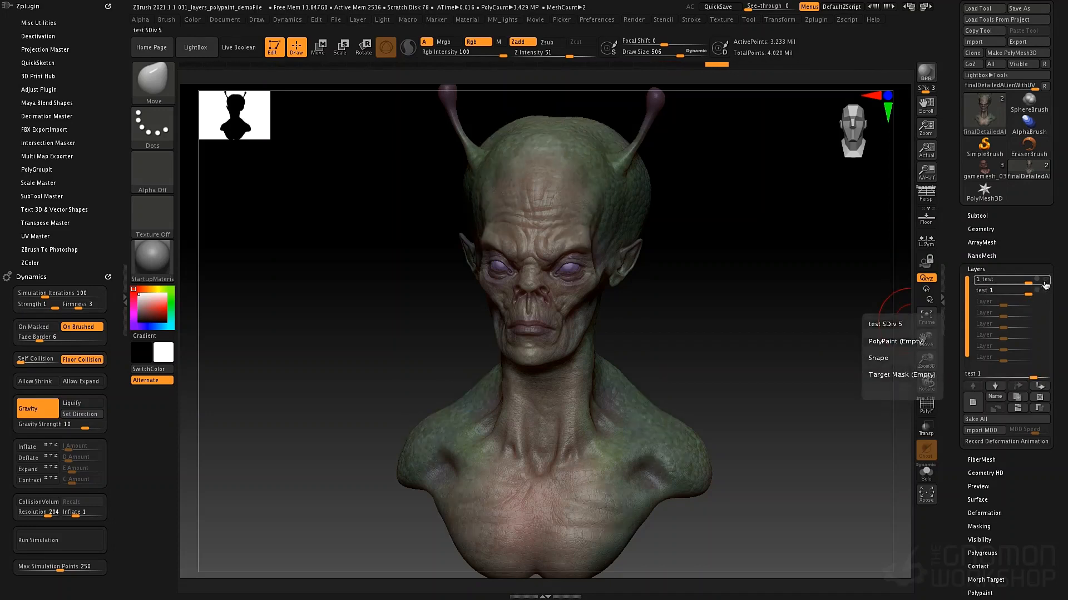
{"action": "left_click", "coordinate": [974, 421]}
{"action": "mouse_move", "coordinate": [697, 336]}
{"action": "left_mouse_down"}
{"action": "mouse_move", "coordinate": [734, 331]}
{"action": "mouse_move", "coordinate": [691, 328]}
{"action": "left_mouse_up"}
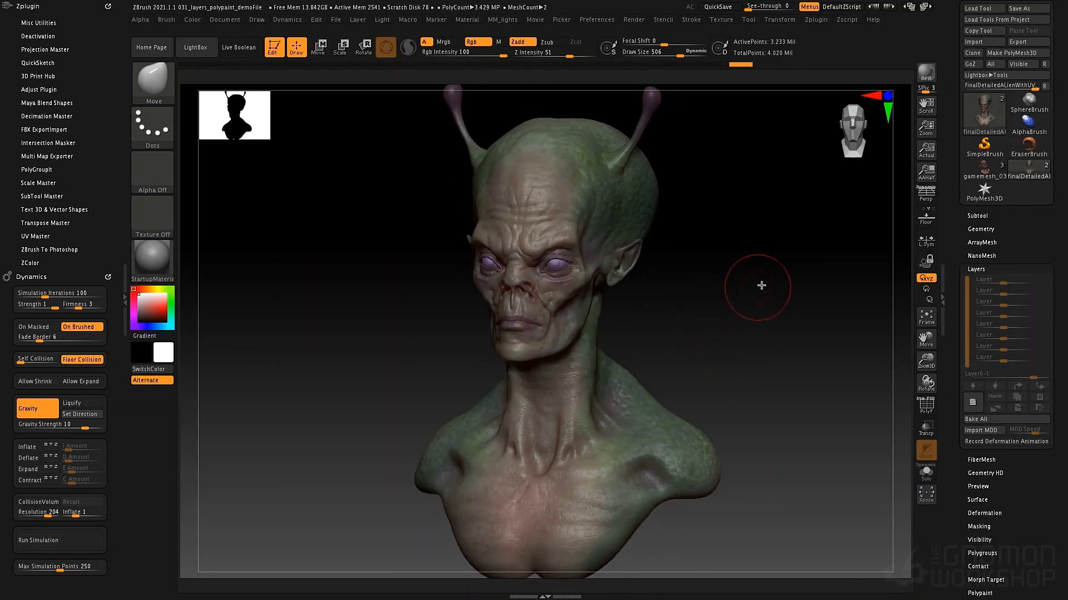
{"action": "left_click_drag", "start_coordinate": [767, 286], "coordinate": [772, 288], "text": "shift"}
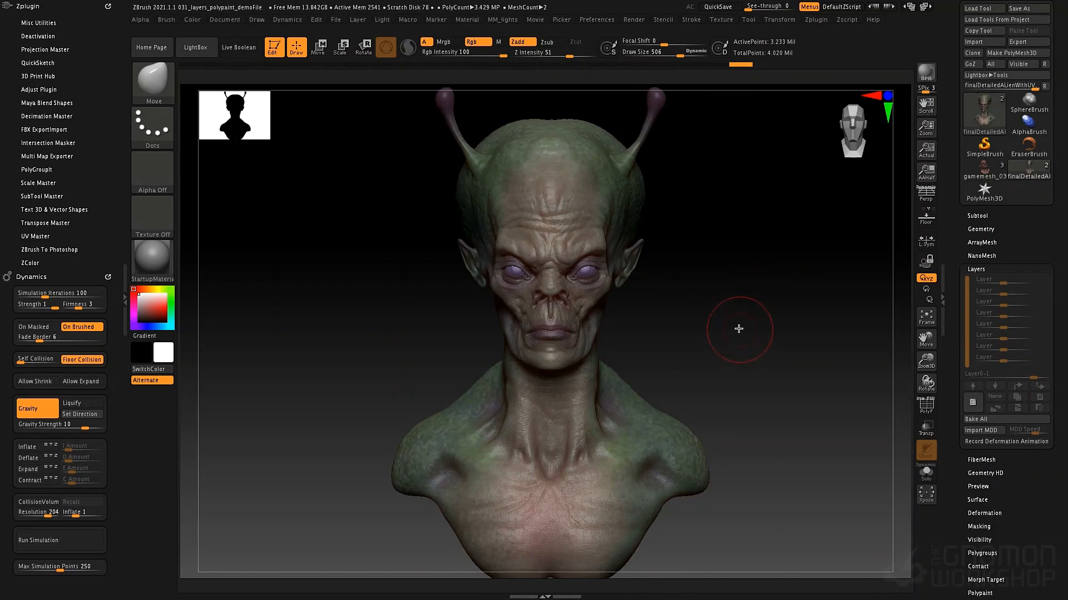
- Create a new layer, and set the Standard brush to paint only RGB colour with Zadd off
{"action": "left_click", "coordinate": [972, 406]}
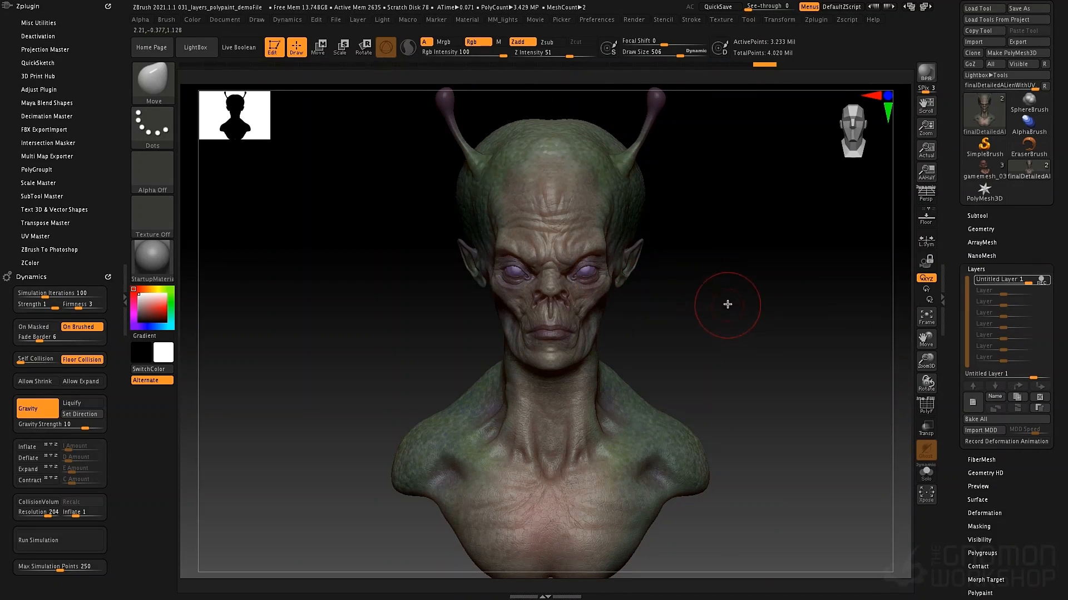
{"action": "key", "text": "b"}
{"action": "key", "text": "s"}
{"action": "key", "text": "t"}
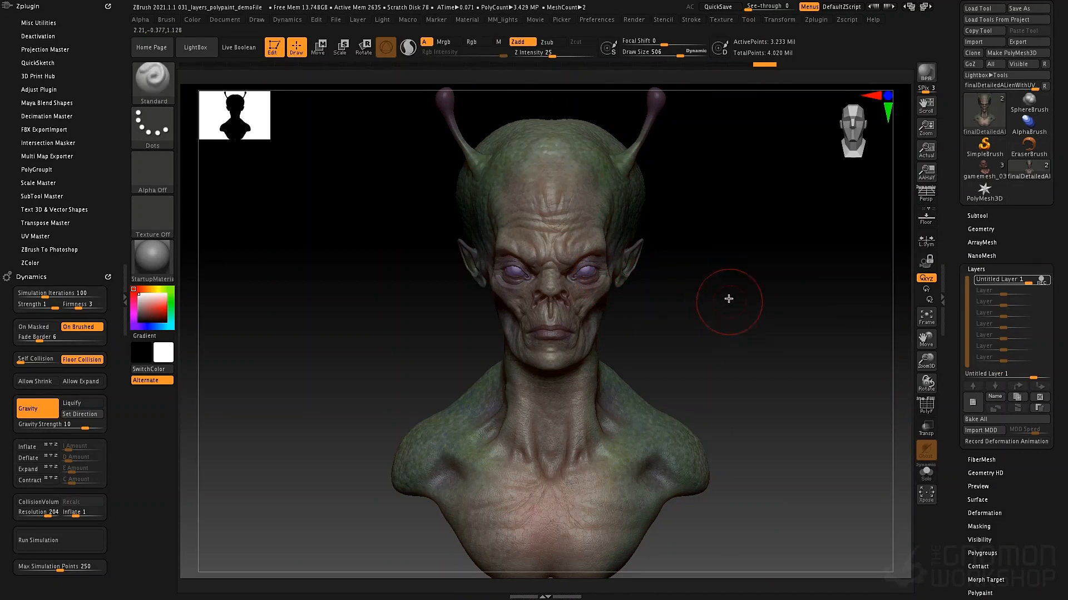
{"action": "left_click", "coordinate": [471, 42]}
{"action": "left_click", "coordinate": [518, 48]}
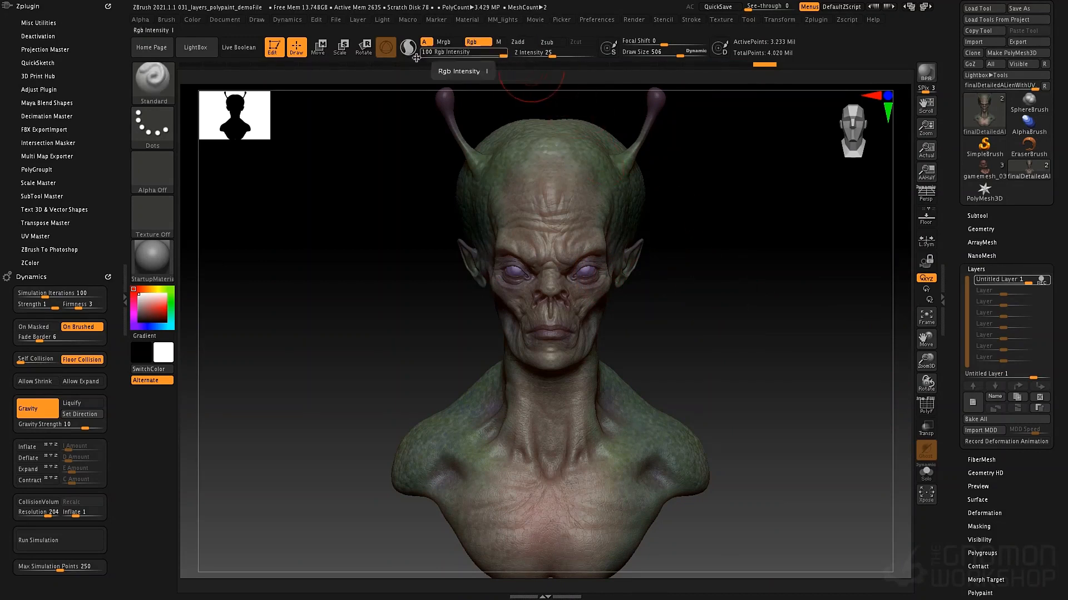
- Change the brush stroke to Spray and set its colour intensity variance to 0
{"action": "left_click", "coordinate": [161, 127]}
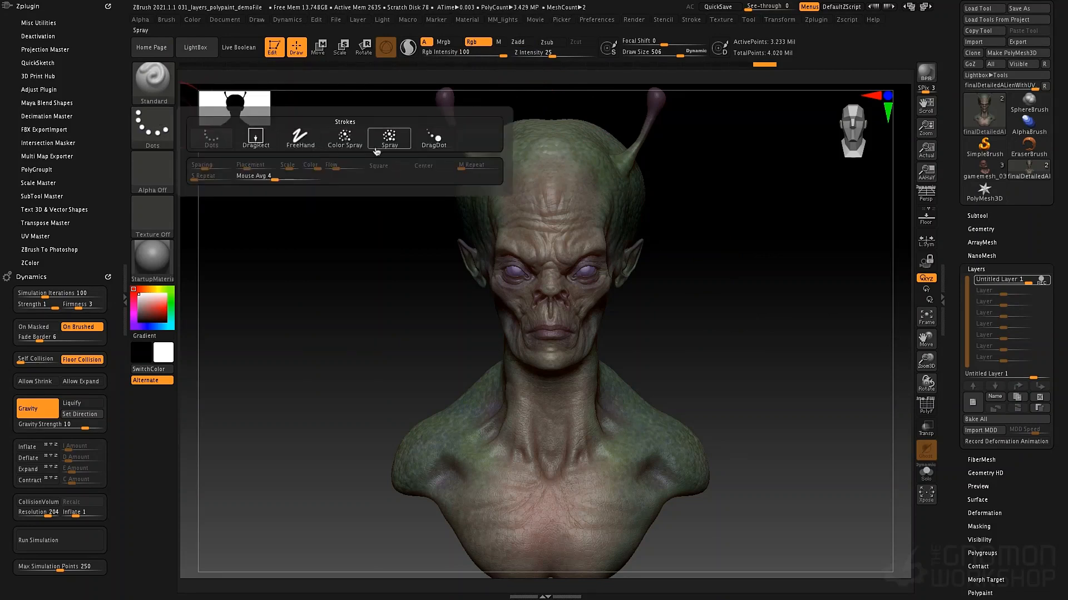
{"action": "left_click", "coordinate": [390, 138]}
{"action": "left_click", "coordinate": [152, 127]}
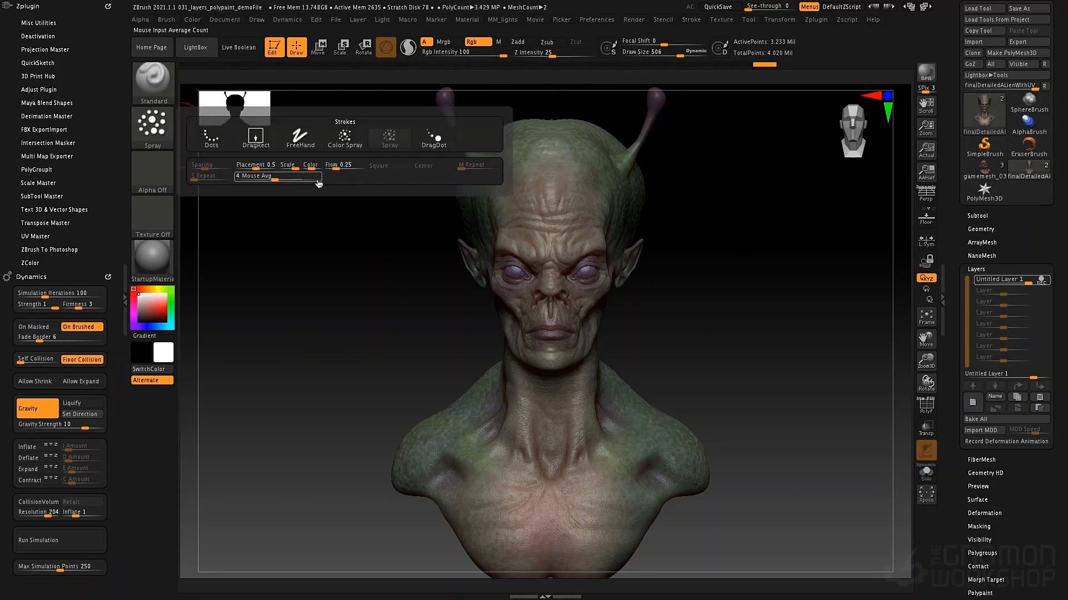
{"action": "left_click_drag", "start_coordinate": [311, 166], "coordinate": [303, 166]}
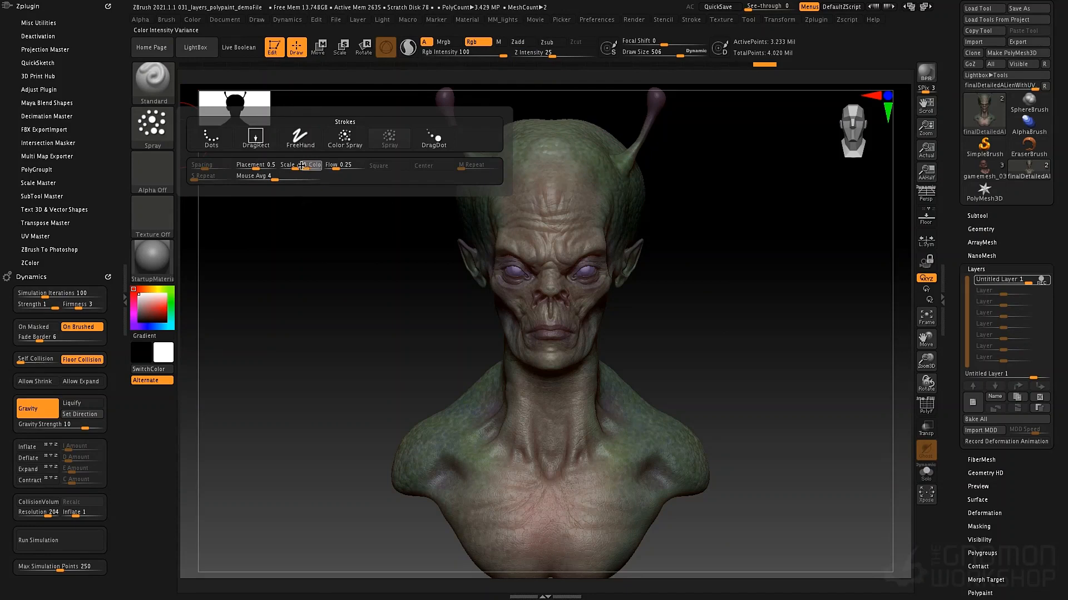
{"action": "left_click", "coordinate": [161, 132]}
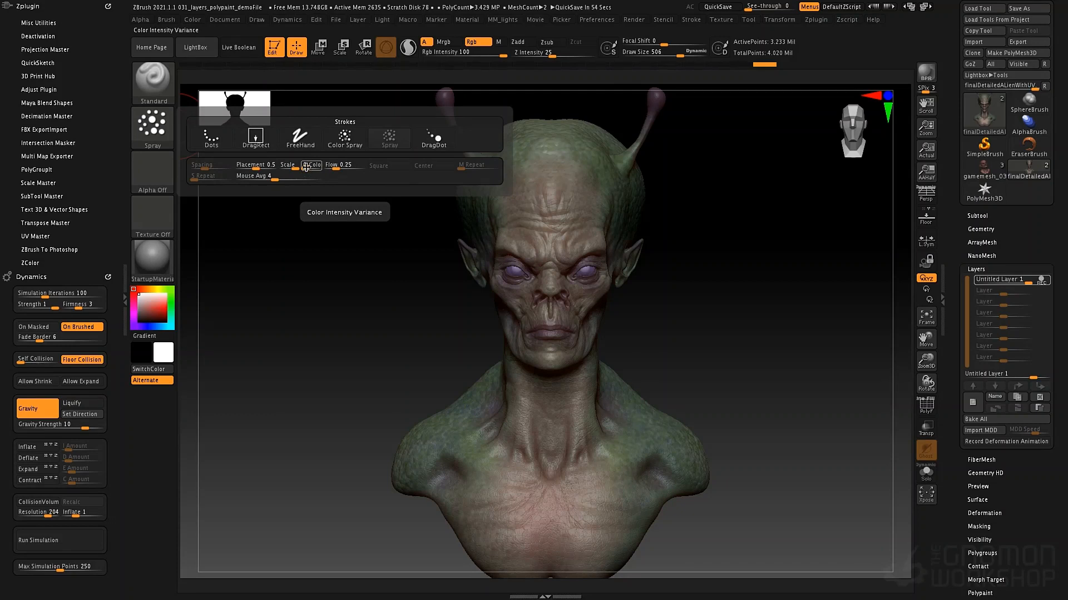
- Load Alpha 07 into the brush and choose a dark purple as the paint colour
{"action": "left_click", "coordinate": [154, 174]}
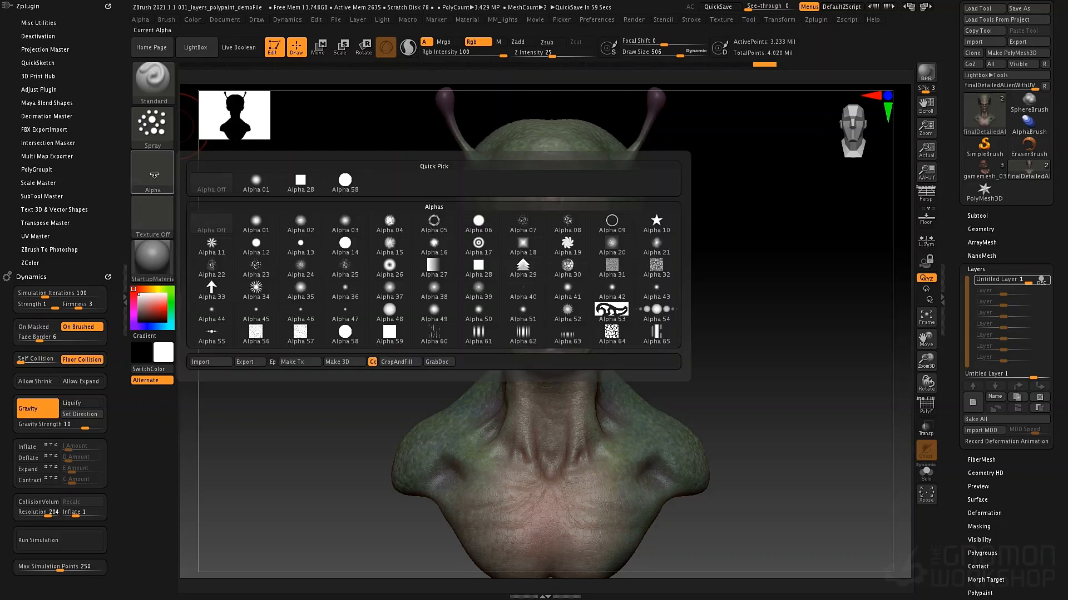
{"action": "left_click", "coordinate": [522, 223]}
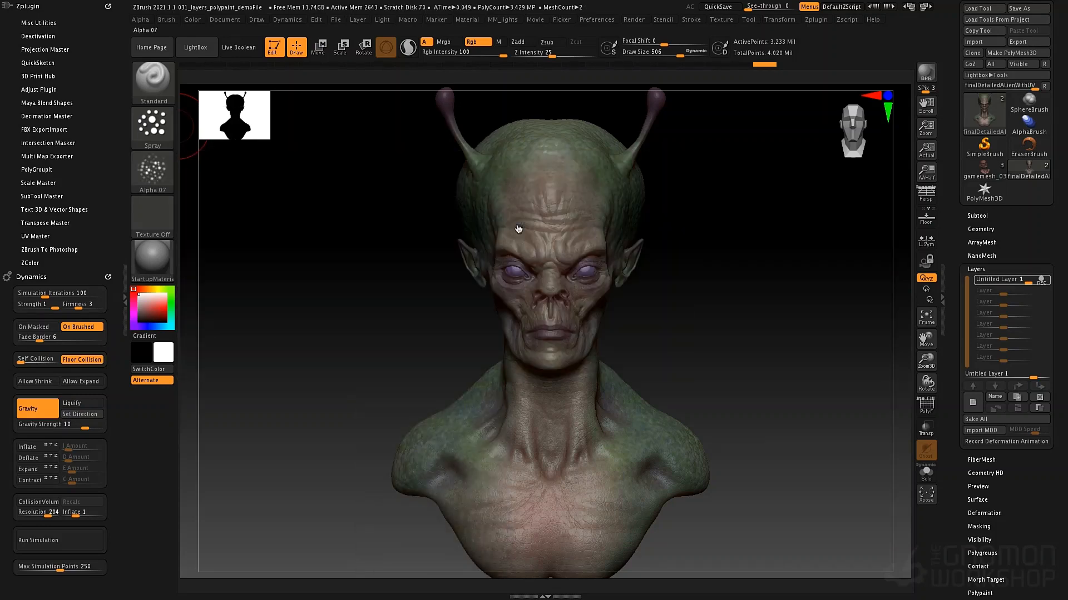
{"action": "mouse_move", "coordinate": [146, 177]}
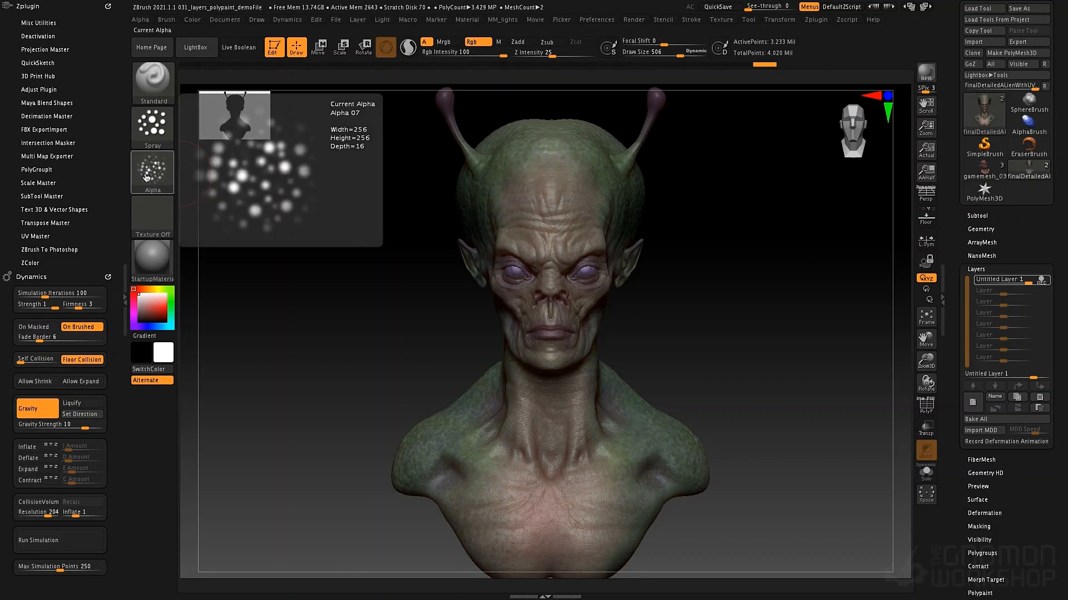
{"action": "left_click", "coordinate": [135, 326]}
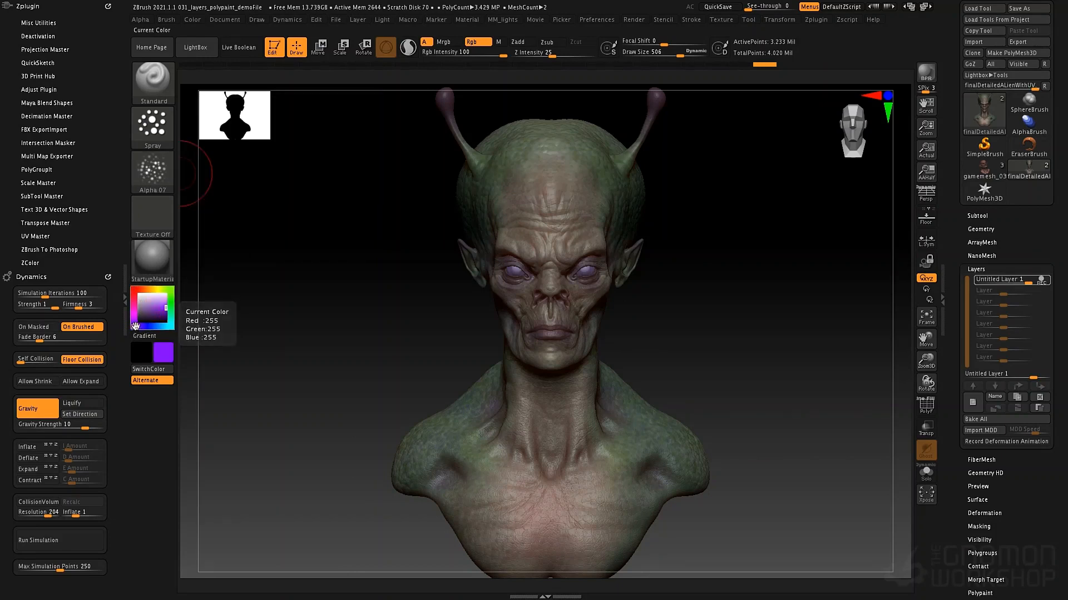
{"action": "left_click", "coordinate": [156, 315]}
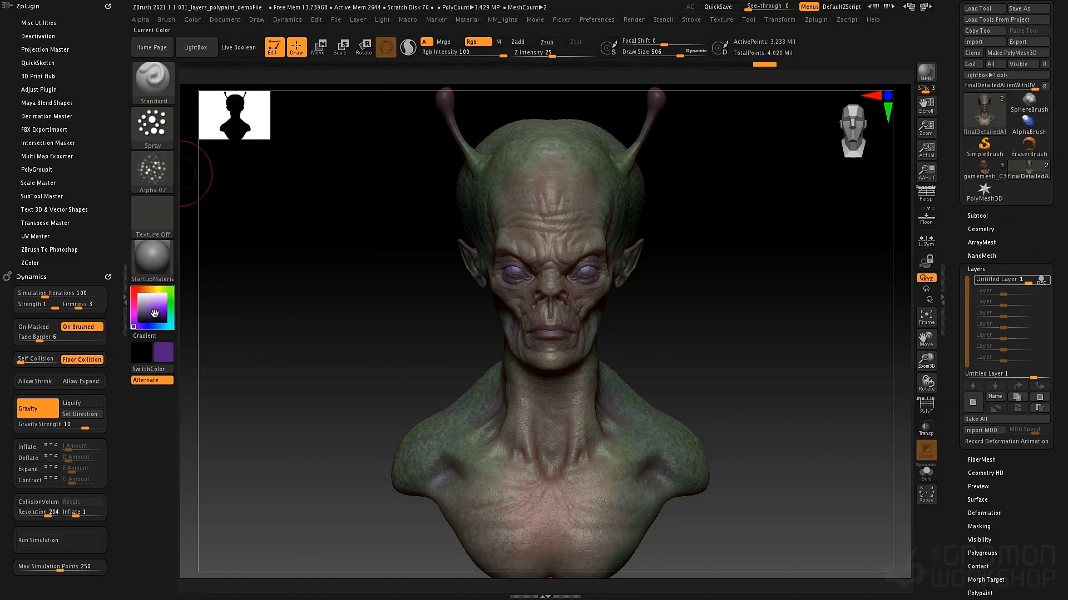
- Reduce the draw size to 115 and paint a purple band across the upper forehead
{"action": "left_click_drag", "start_coordinate": [365, 245], "coordinate": [349, 323]}
{"action": "left_click_drag", "start_coordinate": [705, 248], "coordinate": [678, 311], "text": "alt"}
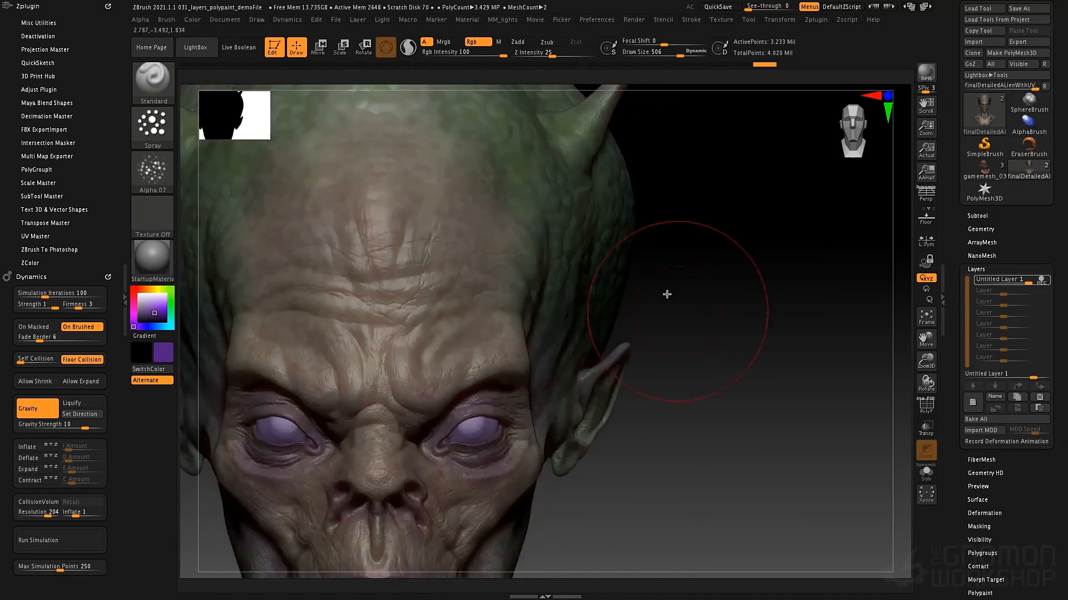
{"action": "left_click_drag", "start_coordinate": [656, 265], "coordinate": [778, 309], "text": "alt"}
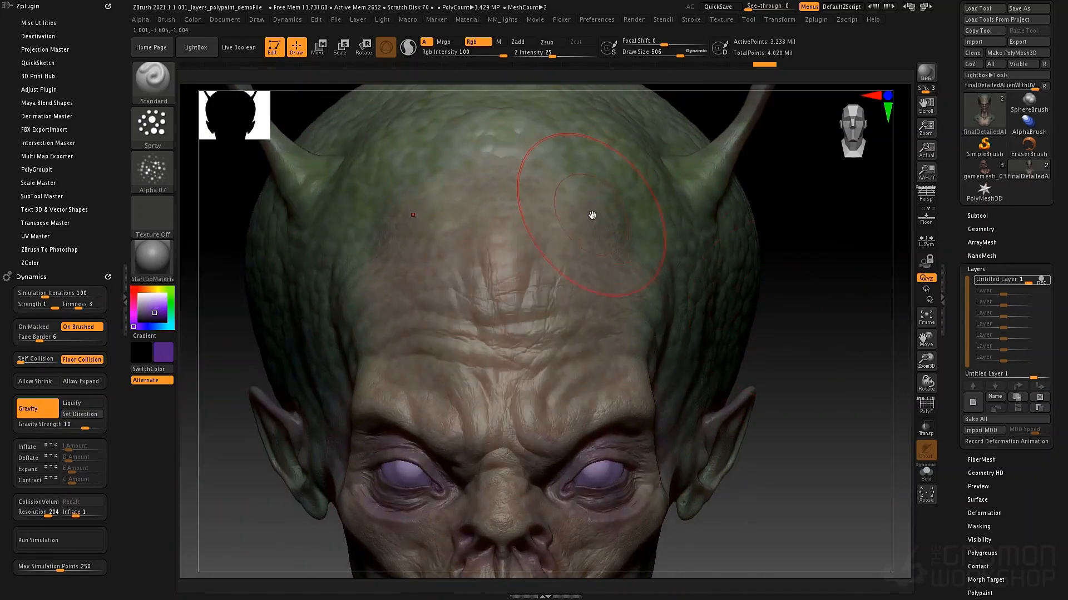
{"action": "key", "text": "space"}
{"action": "left_click_drag", "start_coordinate": [591, 215], "coordinate": [563, 218]}
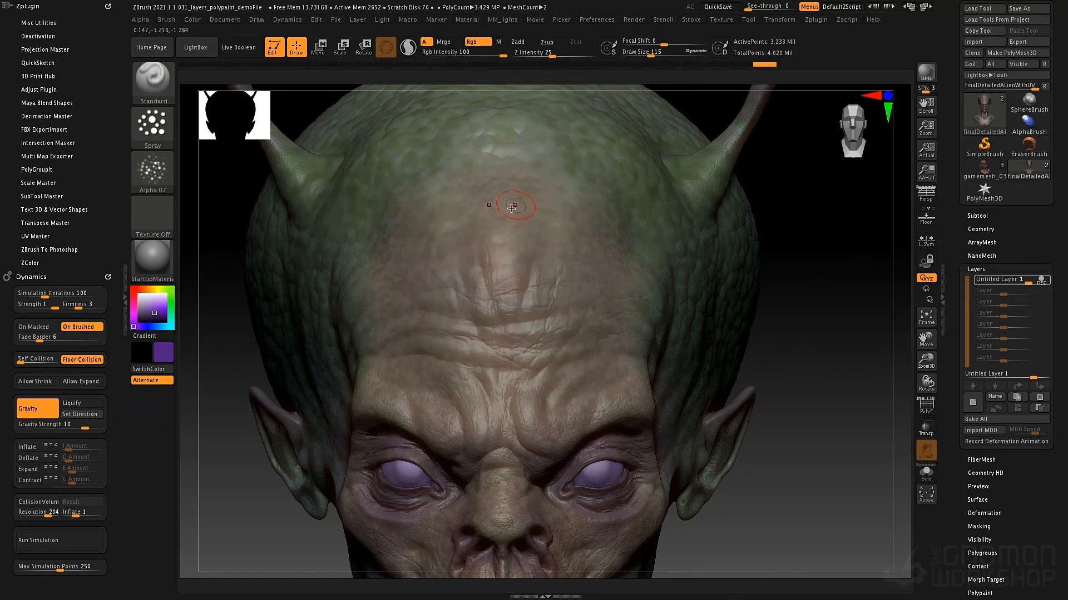
{"action": "mouse_move", "coordinate": [504, 207]}
{"action": "left_mouse_down"}
{"action": "mouse_move", "coordinate": [550, 210]}
{"action": "mouse_move", "coordinate": [647, 253]}
{"action": "left_mouse_up"}
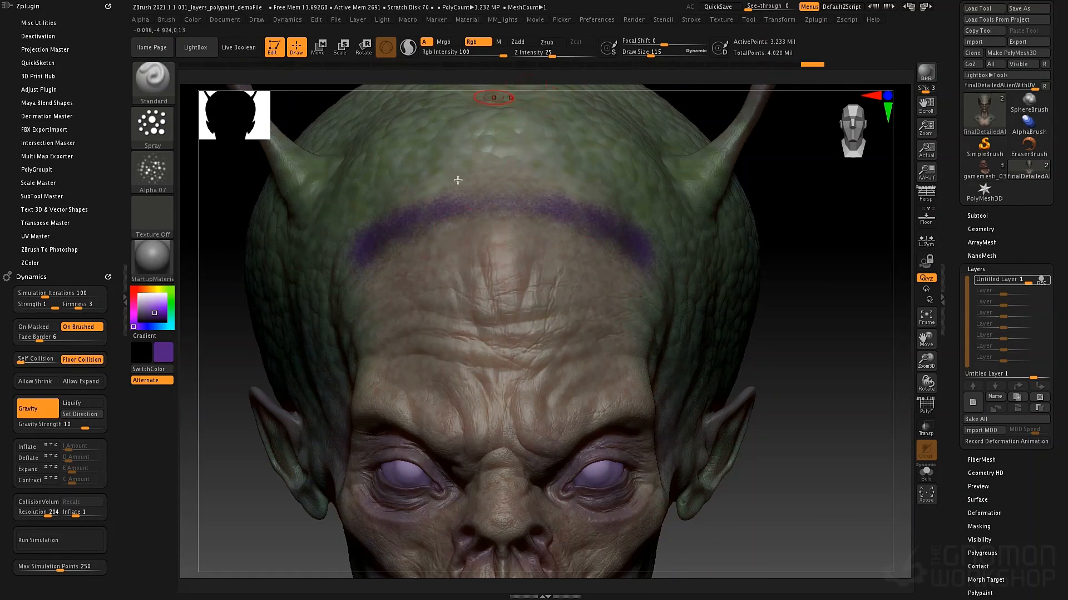
- Reshape and fill in the purple forehead band, extending its end down the side of the head
{"action": "right_click_drag", "start_coordinate": [453, 231], "coordinate": [389, 278]}
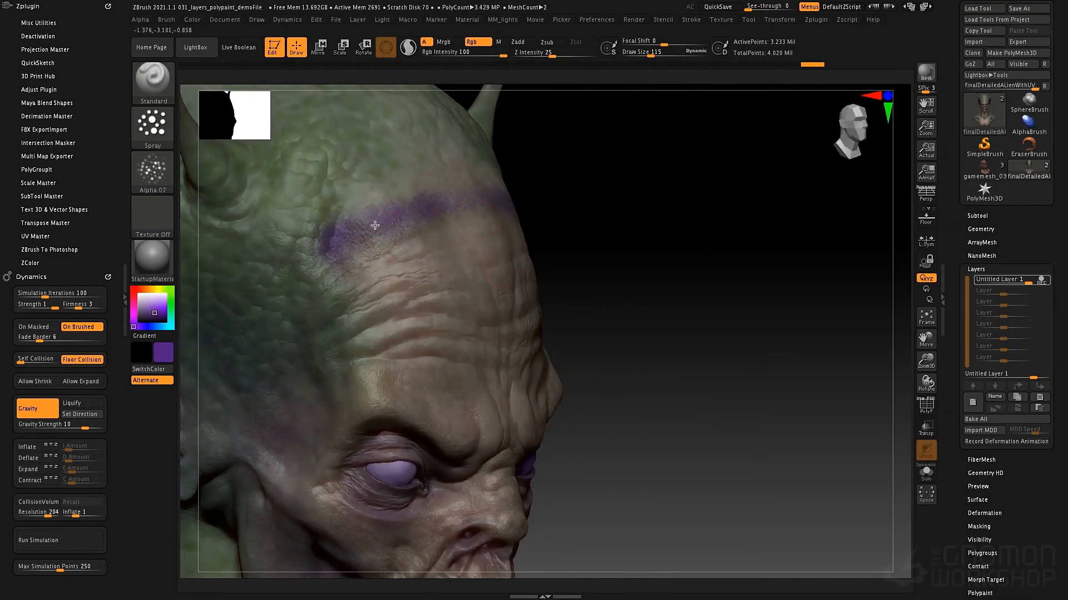
{"action": "mouse_move", "coordinate": [375, 227]}
{"action": "left_mouse_down", "text": "alt"}
{"action": "mouse_move", "coordinate": [317, 278]}
{"action": "mouse_move", "coordinate": [342, 239]}
{"action": "left_mouse_up", "text": "alt"}
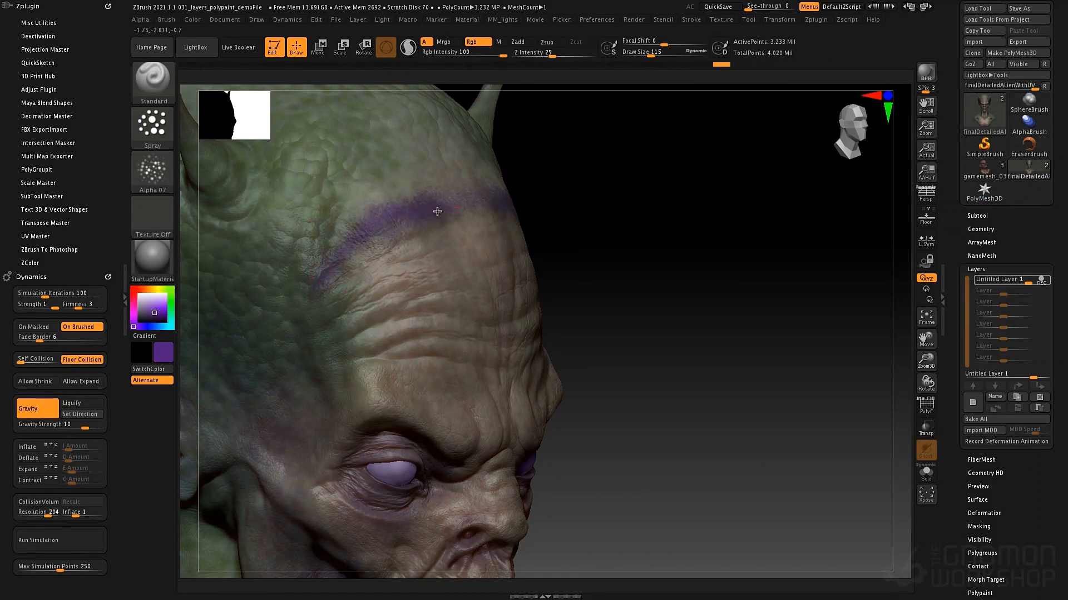
{"action": "mouse_move", "coordinate": [436, 210]}
{"action": "left_mouse_down"}
{"action": "mouse_move", "coordinate": [479, 209]}
{"action": "mouse_move", "coordinate": [371, 231]}
{"action": "left_mouse_up"}
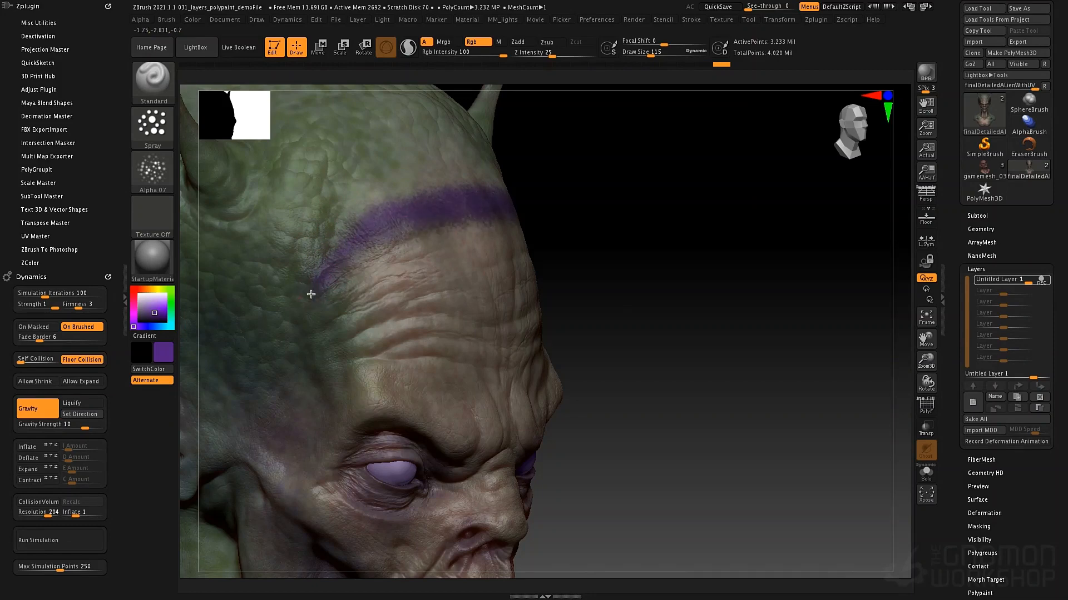
{"action": "mouse_move", "coordinate": [311, 294]}
{"action": "left_mouse_down"}
{"action": "mouse_move", "coordinate": [365, 231]}
{"action": "mouse_move", "coordinate": [522, 172]}
{"action": "left_mouse_up"}
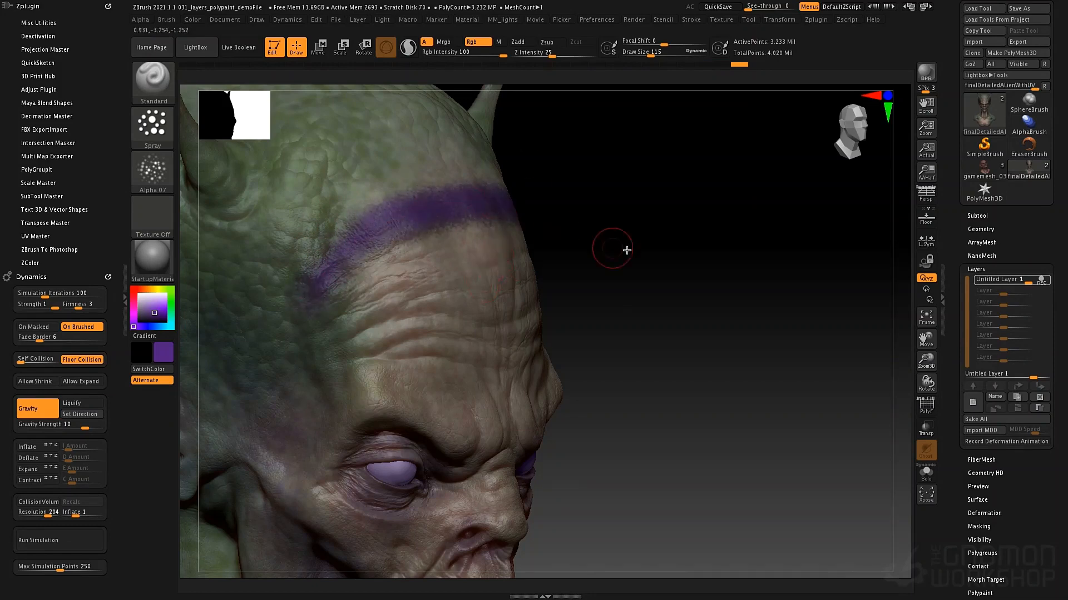
- Paint a second purple band over the crown behind the first, running down toward the ear
{"action": "mouse_move", "coordinate": [692, 324]}
{"action": "left_mouse_down"}
{"action": "mouse_move", "coordinate": [660, 312]}
{"action": "mouse_move", "coordinate": [672, 300]}
{"action": "mouse_move", "coordinate": [455, 175]}
{"action": "left_mouse_up"}
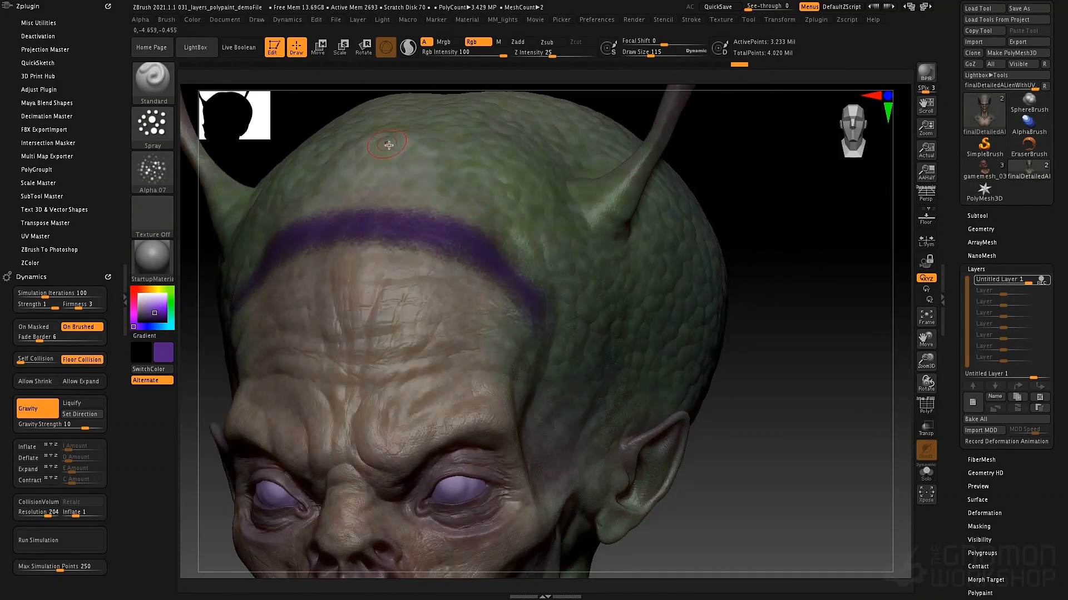
{"action": "mouse_move", "coordinate": [394, 146]}
{"action": "left_mouse_down"}
{"action": "mouse_move", "coordinate": [356, 150]}
{"action": "mouse_move", "coordinate": [432, 151]}
{"action": "mouse_move", "coordinate": [520, 186]}
{"action": "mouse_move", "coordinate": [548, 216]}
{"action": "mouse_move", "coordinate": [553, 205]}
{"action": "mouse_move", "coordinate": [599, 287]}
{"action": "left_mouse_up"}
{"action": "left_click_drag", "start_coordinate": [569, 374], "coordinate": [571, 393]}
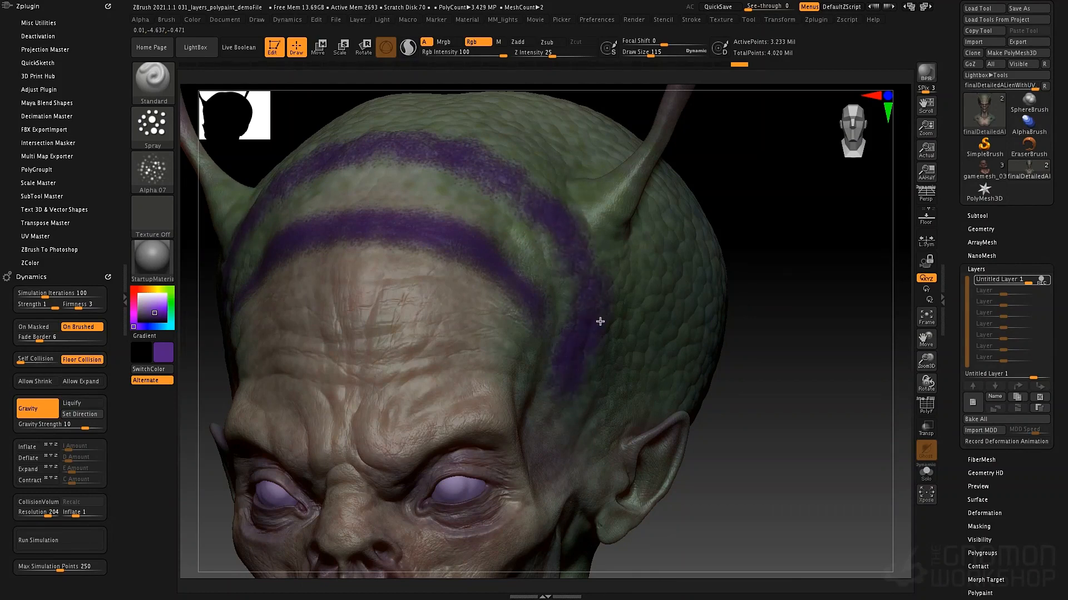
- Switch the brush to Alpha 08 and paint over the second purple band along the side of the head
{"action": "mouse_move", "coordinate": [599, 321]}
{"action": "right_mouse_down"}
{"action": "mouse_move", "coordinate": [577, 316]}
{"action": "mouse_move", "coordinate": [583, 361]}
{"action": "right_mouse_up"}
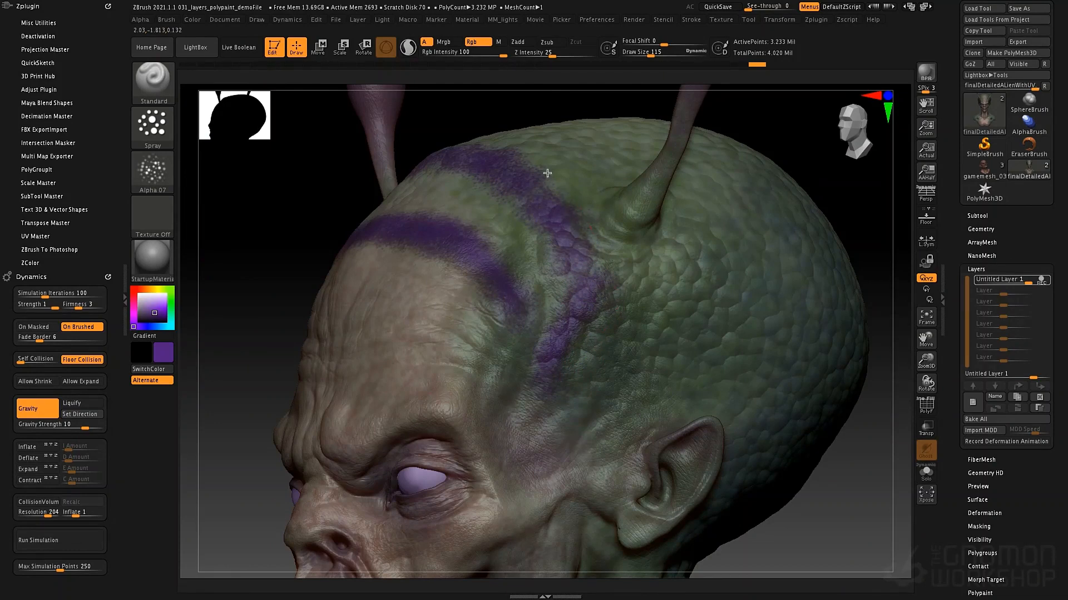
{"action": "left_click", "coordinate": [153, 172]}
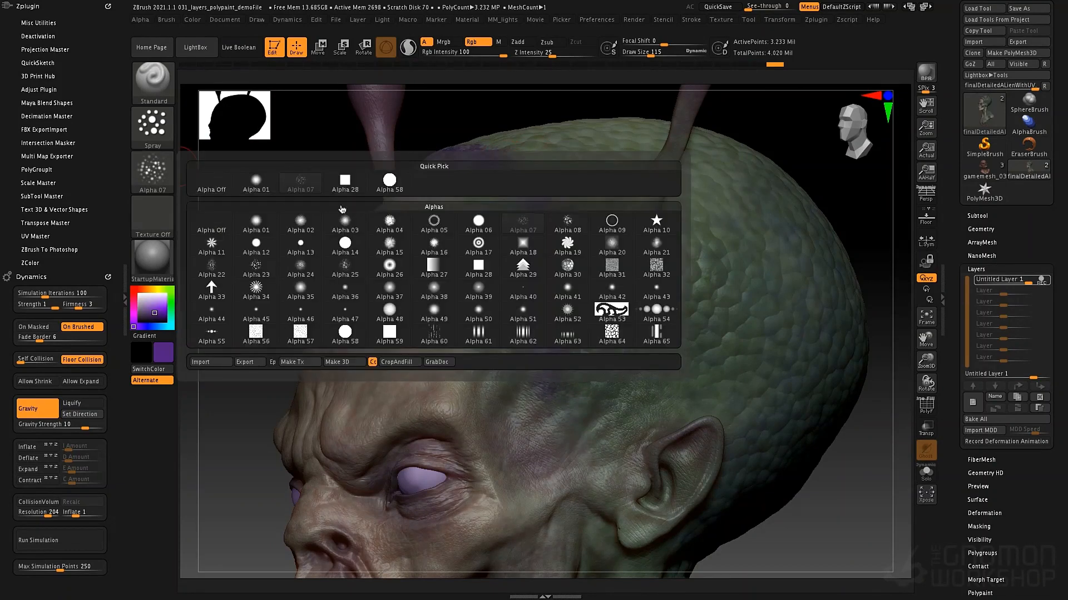
{"action": "left_click", "coordinate": [568, 233]}
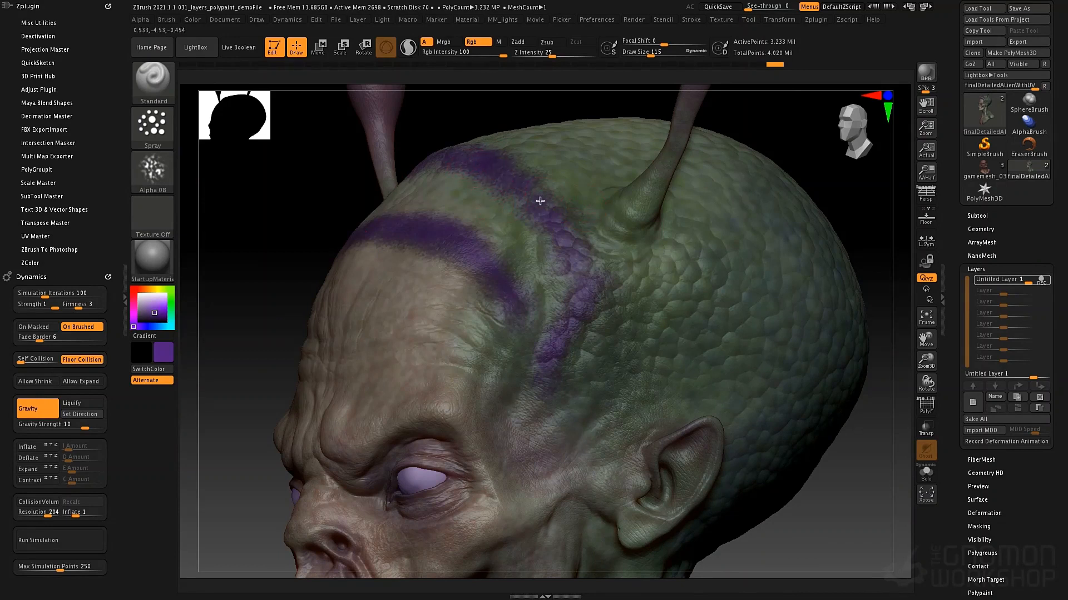
{"action": "mouse_move", "coordinate": [539, 201]}
{"action": "left_mouse_down"}
{"action": "mouse_move", "coordinate": [578, 245]}
{"action": "mouse_move", "coordinate": [592, 291]}
{"action": "left_mouse_up"}
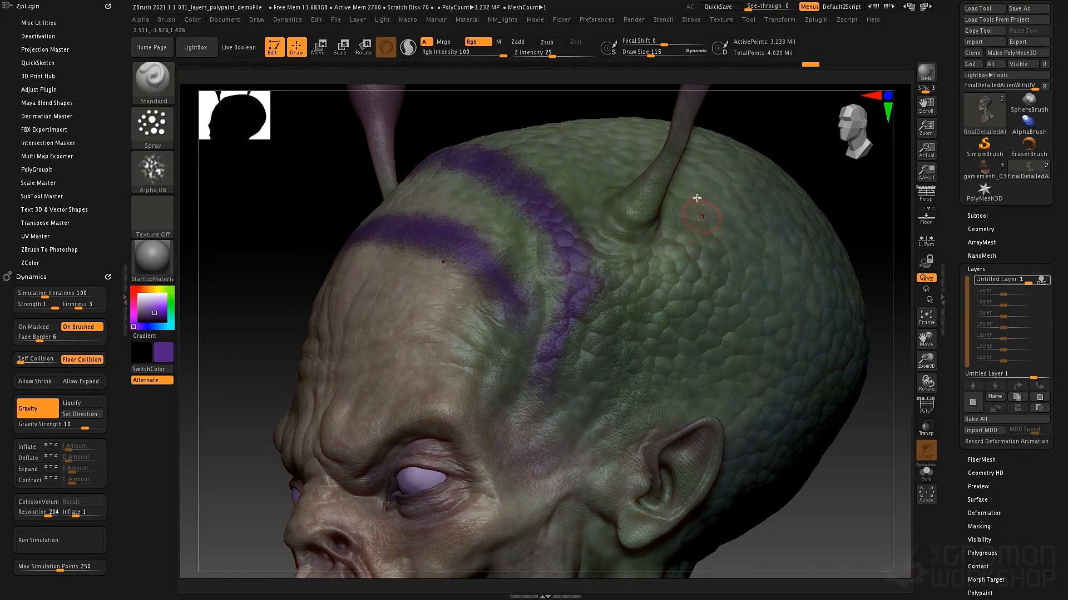
- Paint a third purple band behind the antenna running down toward the ear, and trim its edges narrower
{"action": "mouse_move", "coordinate": [696, 218]}
{"action": "left_mouse_down"}
{"action": "mouse_move", "coordinate": [682, 265]}
{"action": "mouse_move", "coordinate": [648, 305]}
{"action": "mouse_move", "coordinate": [640, 360]}
{"action": "mouse_move", "coordinate": [588, 442]}
{"action": "left_mouse_up"}
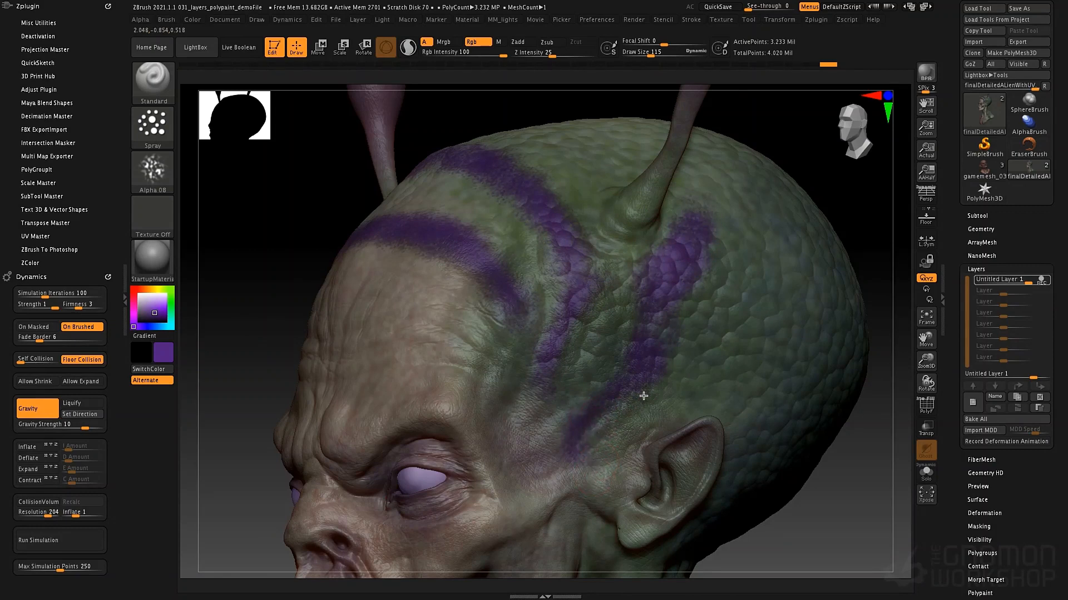
{"action": "left_click_drag", "start_coordinate": [695, 282], "coordinate": [682, 295], "text": "alt"}
{"action": "left_click_drag", "start_coordinate": [713, 252], "coordinate": [716, 266], "text": "alt"}
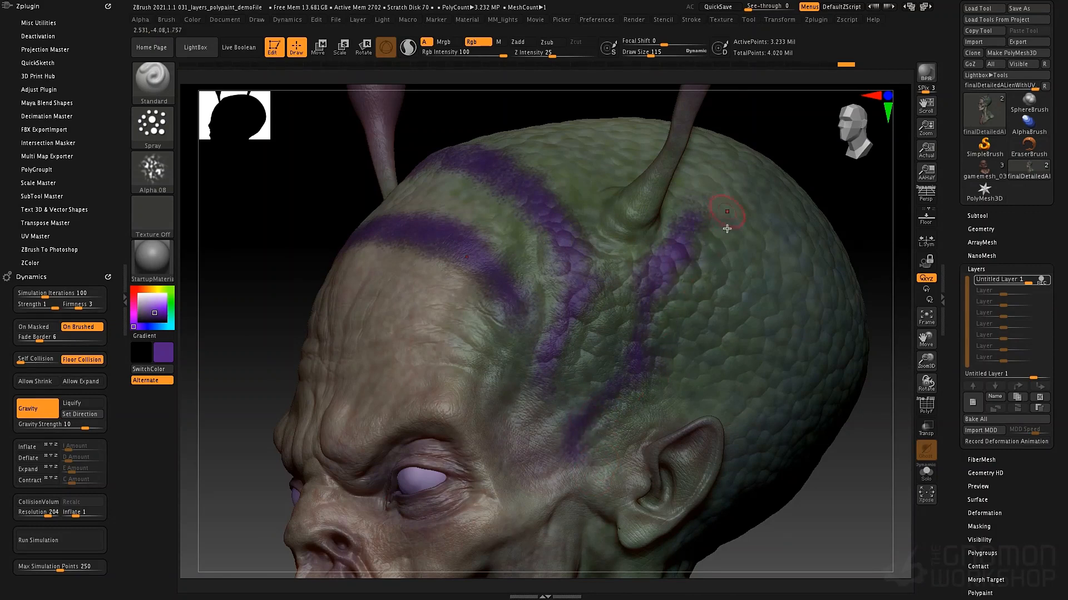
- Continue the third purple band over the crown behind the antennae and refine its rear edge
{"action": "mouse_move", "coordinate": [727, 228]}
{"action": "right_mouse_down"}
{"action": "mouse_move", "coordinate": [689, 320]}
{"action": "mouse_move", "coordinate": [648, 289]}
{"action": "mouse_move", "coordinate": [601, 364]}
{"action": "mouse_move", "coordinate": [569, 362]}
{"action": "right_mouse_up"}
{"action": "mouse_move", "coordinate": [583, 164]}
{"action": "left_mouse_down"}
{"action": "mouse_move", "coordinate": [560, 192]}
{"action": "mouse_move", "coordinate": [591, 133]}
{"action": "mouse_move", "coordinate": [592, 255]}
{"action": "mouse_move", "coordinate": [614, 130]}
{"action": "left_mouse_up"}
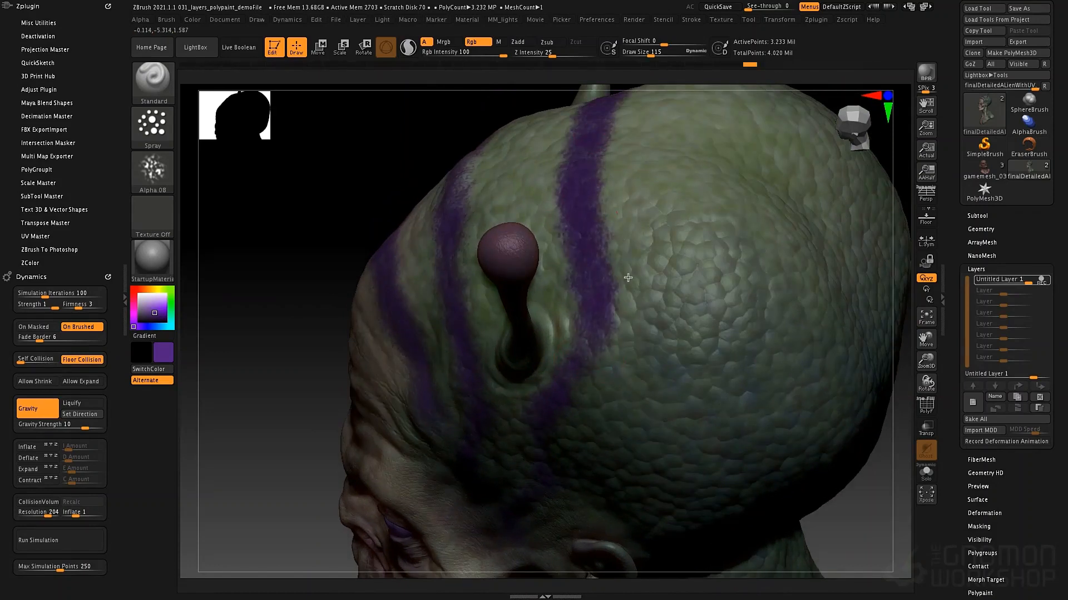
{"action": "left_click_drag", "start_coordinate": [608, 324], "coordinate": [577, 382]}
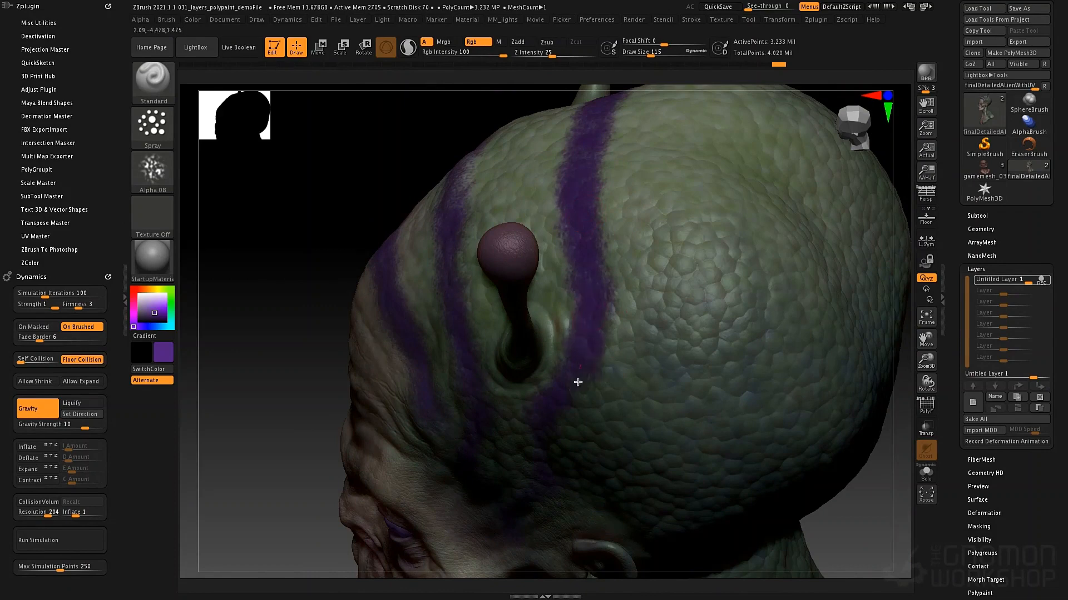
- Fill in the third band behind the antenna base and taper its lower end above the ear
{"action": "mouse_move", "coordinate": [576, 381]}
{"action": "right_mouse_down"}
{"action": "mouse_move", "coordinate": [636, 266]}
{"action": "mouse_move", "coordinate": [621, 283]}
{"action": "mouse_move", "coordinate": [623, 330]}
{"action": "right_mouse_up"}
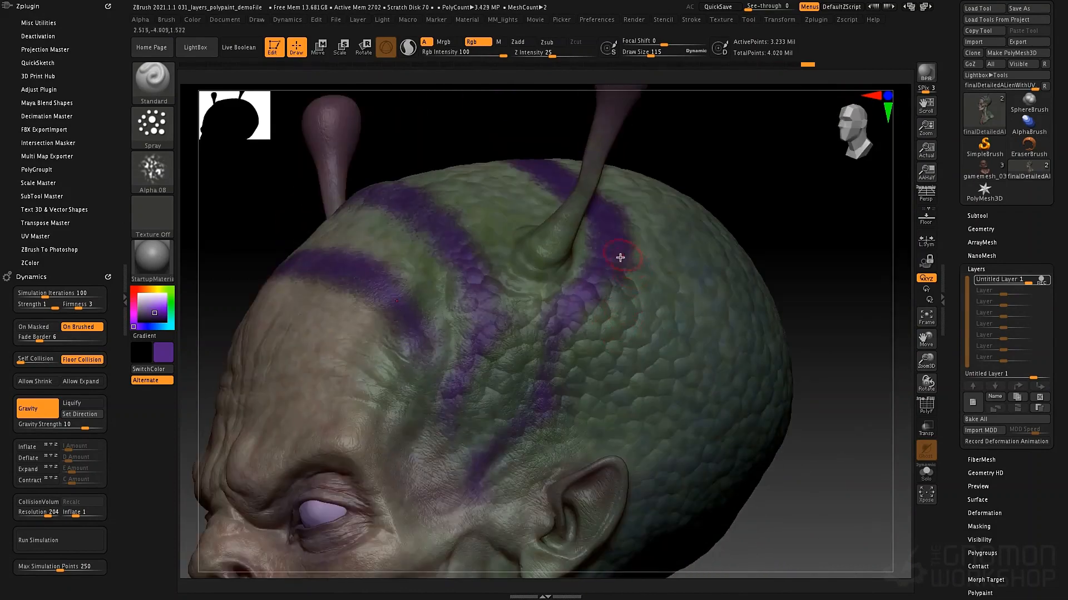
{"action": "mouse_move", "coordinate": [620, 257]}
{"action": "left_mouse_down"}
{"action": "mouse_move", "coordinate": [605, 279]}
{"action": "mouse_move", "coordinate": [645, 269]}
{"action": "left_mouse_up"}
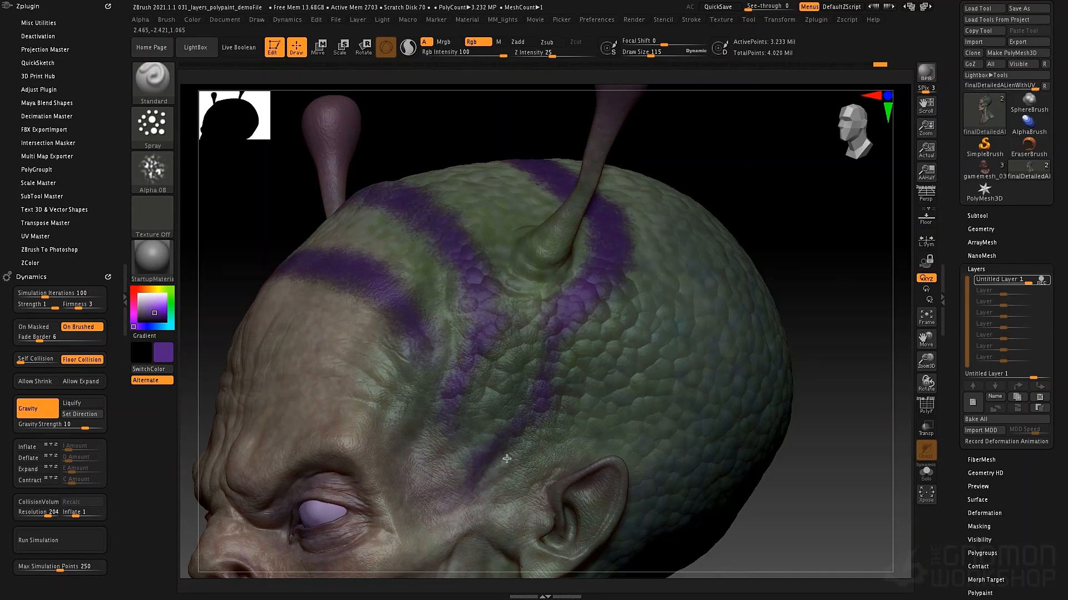
{"action": "left_click_drag", "start_coordinate": [506, 459], "coordinate": [472, 487]}
{"action": "left_click_drag", "start_coordinate": [568, 325], "coordinate": [559, 337]}
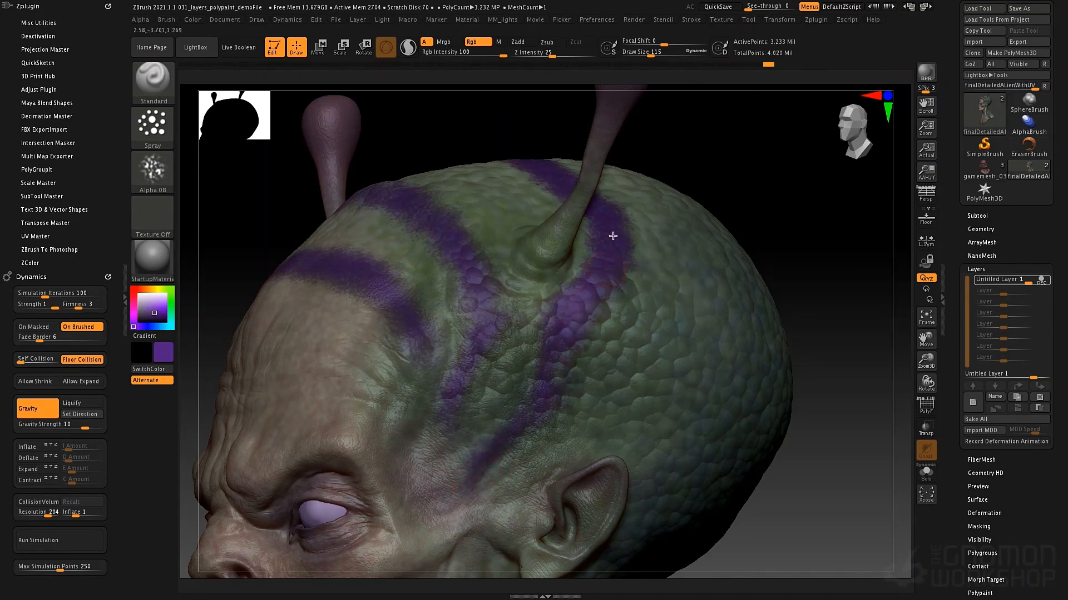
{"action": "right_click_drag", "start_coordinate": [636, 280], "coordinate": [629, 260]}
- Fill in the second band at the front and paint a shorter purple stripe between the second and third bands on the crown
{"action": "right_click_drag", "start_coordinate": [628, 304], "coordinate": [528, 268]}
{"action": "left_click_drag", "start_coordinate": [438, 278], "coordinate": [452, 286]}
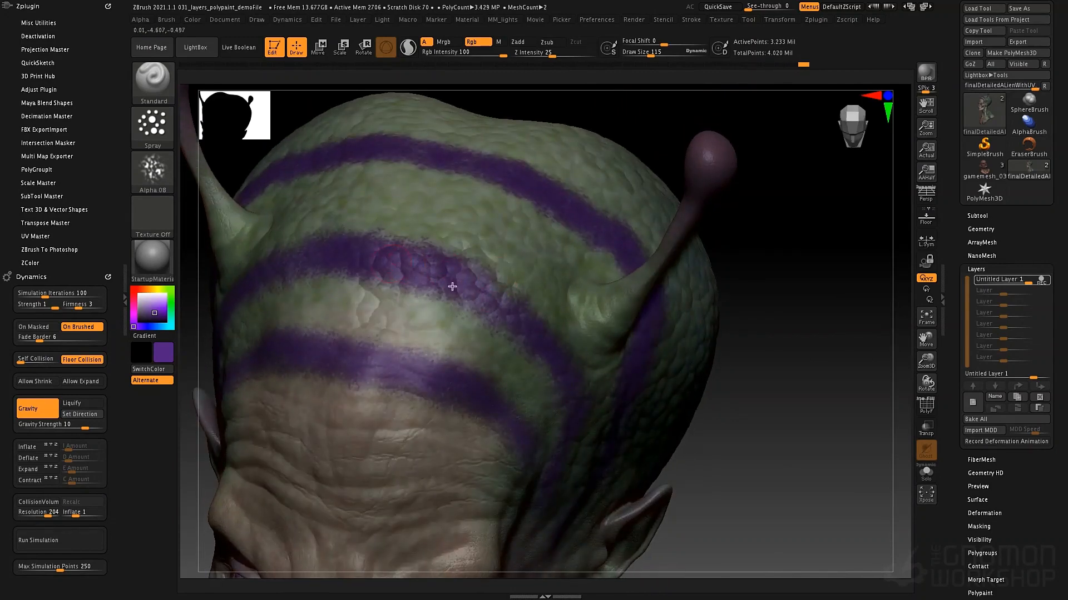
{"action": "mouse_move", "coordinate": [418, 203]}
{"action": "left_mouse_down"}
{"action": "mouse_move", "coordinate": [467, 222]}
{"action": "mouse_move", "coordinate": [356, 192]}
{"action": "mouse_move", "coordinate": [503, 228]}
{"action": "mouse_move", "coordinate": [493, 229]}
{"action": "mouse_move", "coordinate": [517, 249]}
{"action": "left_mouse_up"}
{"action": "right_click_drag", "start_coordinate": [501, 268], "coordinate": [446, 229]}
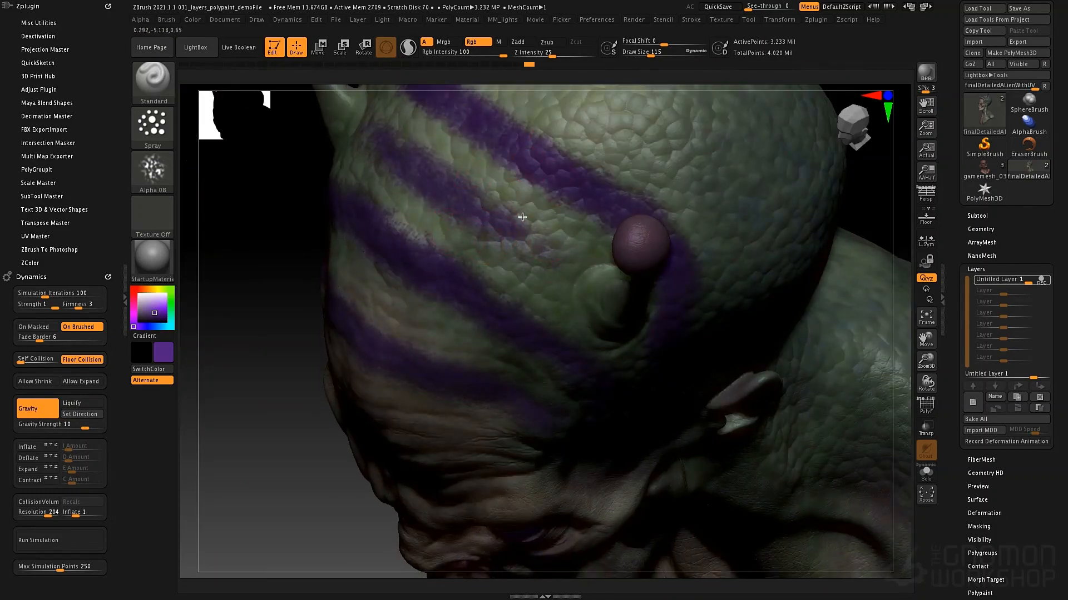
{"action": "mouse_move", "coordinate": [522, 217]}
{"action": "left_mouse_down"}
{"action": "mouse_move", "coordinate": [545, 255]}
{"action": "mouse_move", "coordinate": [507, 270]}
{"action": "mouse_move", "coordinate": [468, 244]}
{"action": "mouse_move", "coordinate": [505, 258]}
{"action": "mouse_move", "coordinate": [574, 250]}
{"action": "left_mouse_up"}
- Increase the draw size to 162 and paint wide purple bands across the rear half of the skull
{"action": "mouse_move", "coordinate": [548, 350]}
{"action": "right_mouse_down"}
{"action": "mouse_move", "coordinate": [597, 342]}
{"action": "mouse_move", "coordinate": [565, 350]}
{"action": "mouse_move", "coordinate": [612, 408]}
{"action": "mouse_move", "coordinate": [580, 375]}
{"action": "mouse_move", "coordinate": [670, 190]}
{"action": "right_mouse_up"}
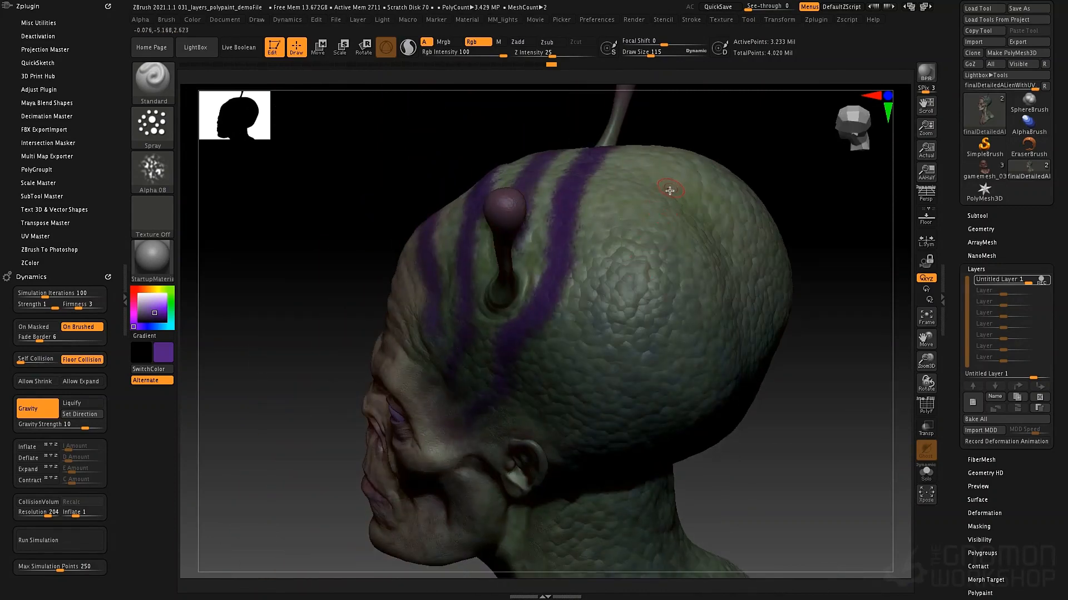
{"action": "key", "text": "space"}
{"action": "mouse_move", "coordinate": [669, 191]}
{"action": "left_mouse_down"}
{"action": "mouse_move", "coordinate": [625, 245]}
{"action": "mouse_move", "coordinate": [598, 354]}
{"action": "mouse_move", "coordinate": [547, 400]}
{"action": "mouse_move", "coordinate": [669, 201]}
{"action": "mouse_move", "coordinate": [706, 170]}
{"action": "left_mouse_up"}
{"action": "mouse_move", "coordinate": [721, 243]}
{"action": "left_mouse_down"}
{"action": "mouse_move", "coordinate": [727, 225]}
{"action": "mouse_move", "coordinate": [639, 341]}
{"action": "left_mouse_up"}
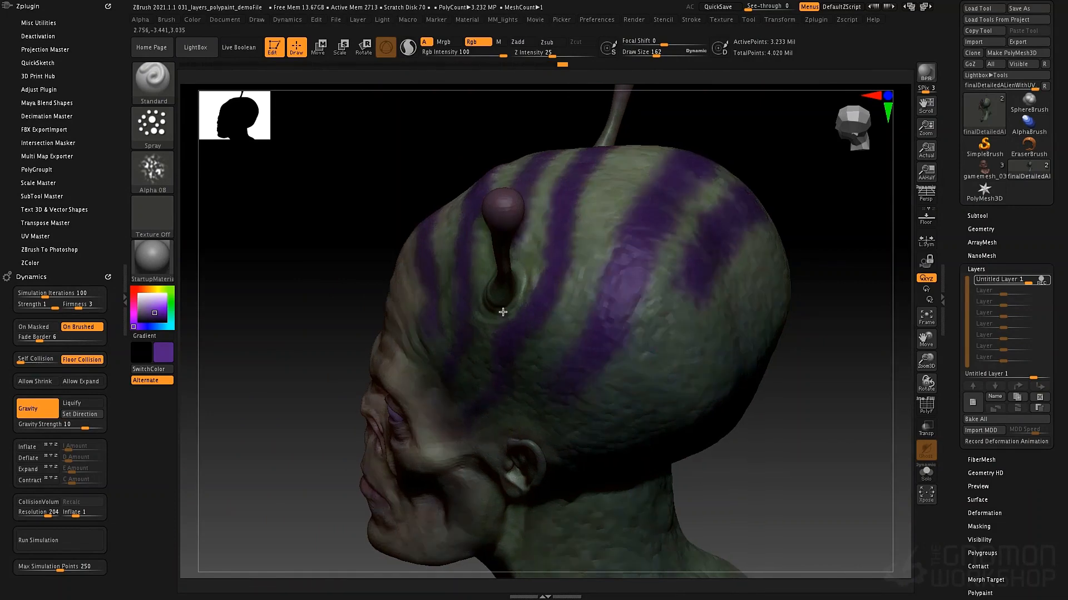
- Paint the rearmost purple band forward around the side of the skull, toward the area behind the ear
{"action": "right_click_drag", "start_coordinate": [503, 312], "coordinate": [619, 295]}
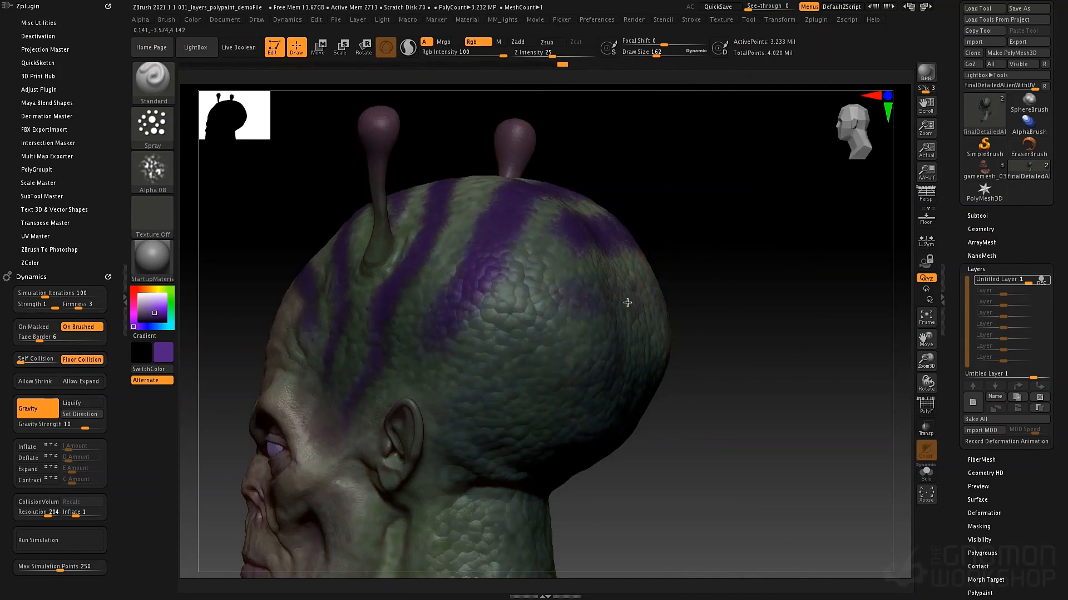
{"action": "mouse_move", "coordinate": [627, 302]}
{"action": "left_mouse_down"}
{"action": "mouse_move", "coordinate": [562, 309]}
{"action": "mouse_move", "coordinate": [502, 369]}
{"action": "mouse_move", "coordinate": [605, 299]}
{"action": "left_mouse_up"}
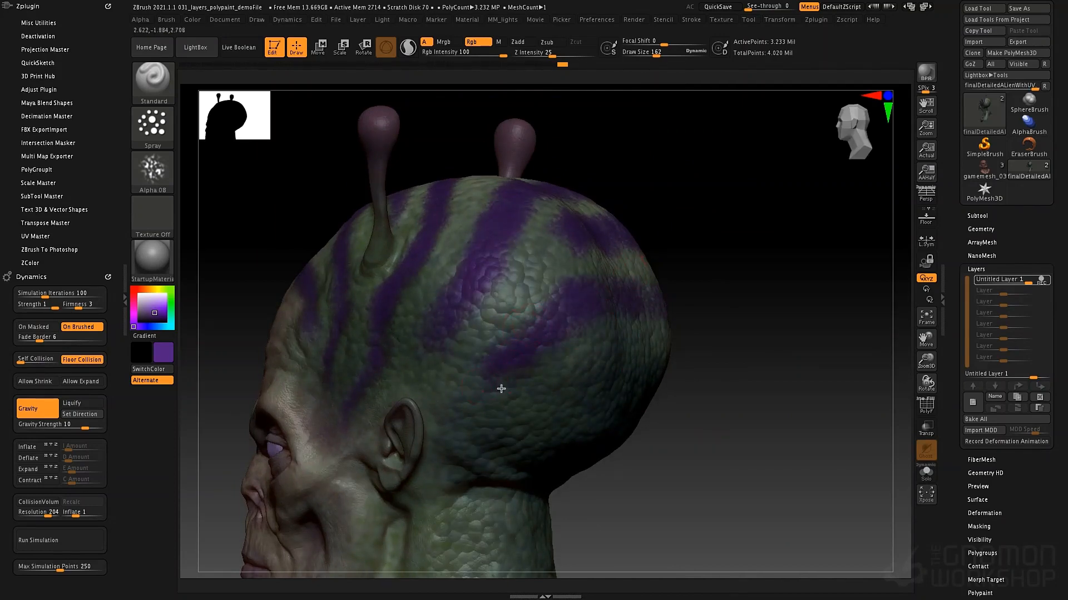
{"action": "right_click_drag", "start_coordinate": [613, 323], "coordinate": [543, 305]}
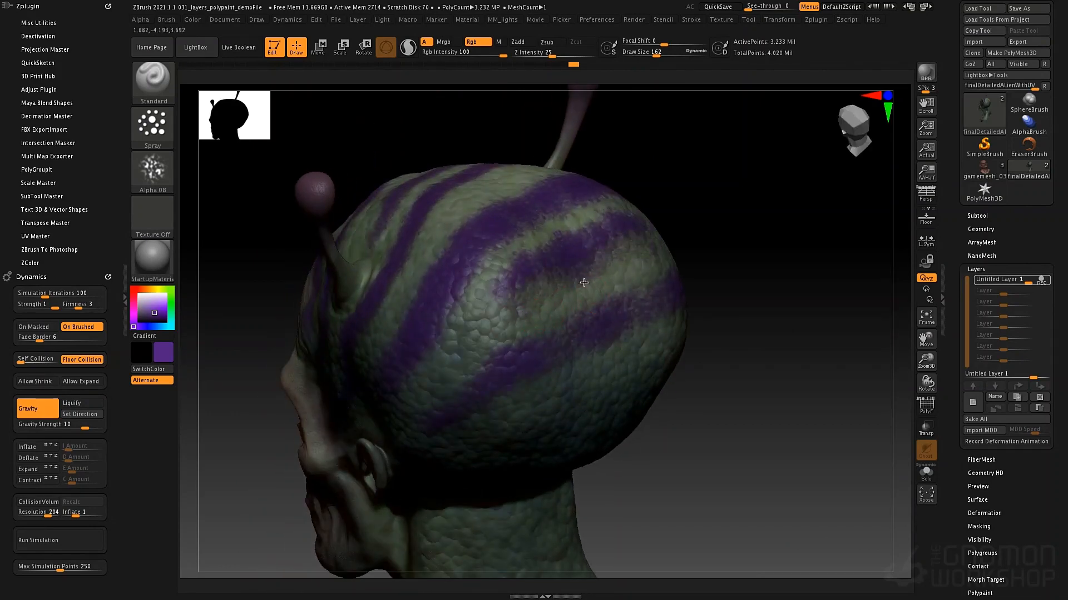
- Reduce the draw size to 130 and refine the shapes of the purple bands on the back of the skull
{"action": "key", "text": "space"}
{"action": "left_click_drag", "start_coordinate": [549, 232], "coordinate": [532, 233]}
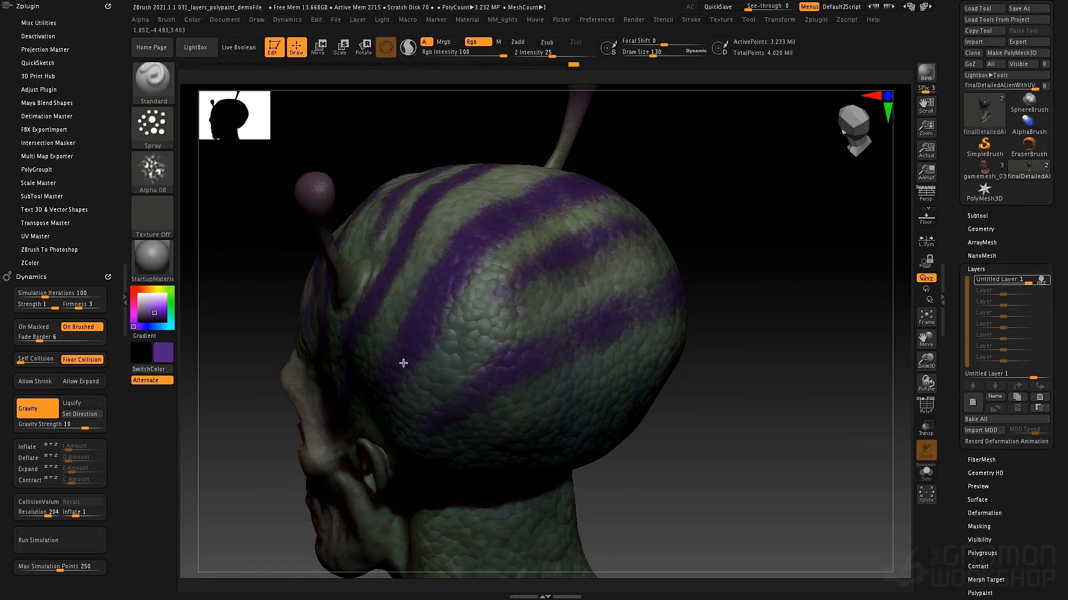
{"action": "right_click_drag", "start_coordinate": [752, 264], "coordinate": [767, 248]}
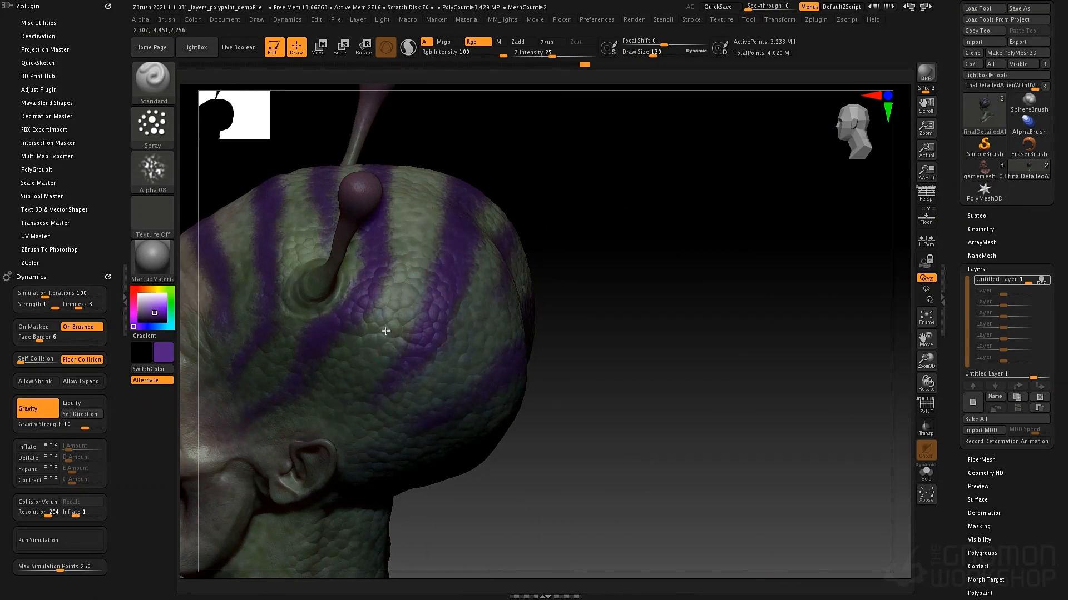
- Paint short purple stripes above and behind the ear, between the bands on the side of the head
{"action": "right_click_drag", "start_coordinate": [569, 358], "coordinate": [437, 293]}
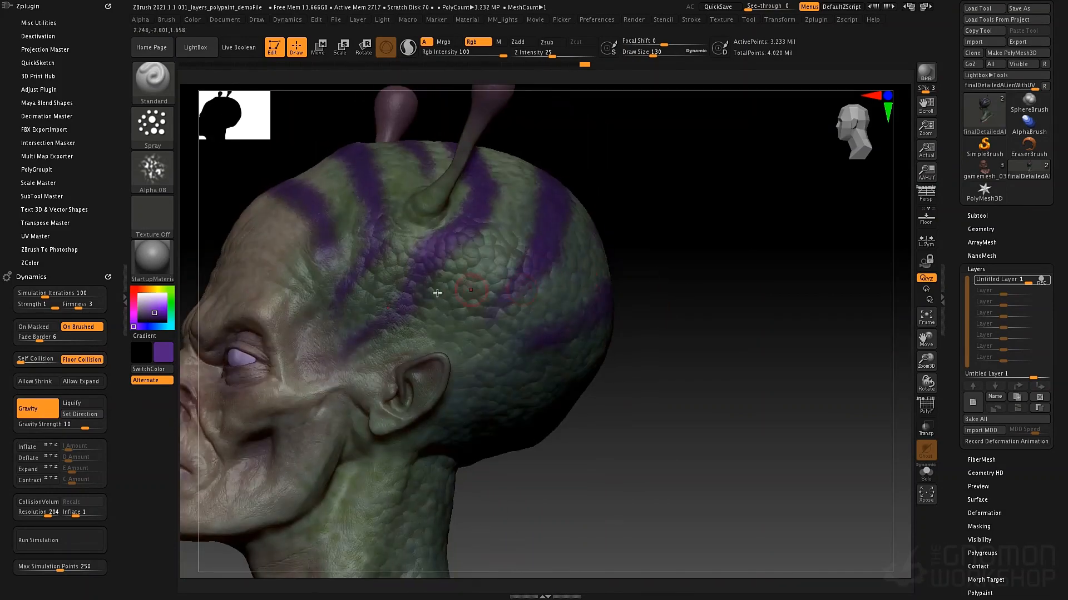
{"action": "mouse_move", "coordinate": [466, 286]}
{"action": "left_mouse_down"}
{"action": "mouse_move", "coordinate": [442, 327]}
{"action": "mouse_move", "coordinate": [474, 279]}
{"action": "mouse_move", "coordinate": [451, 337]}
{"action": "left_mouse_up"}
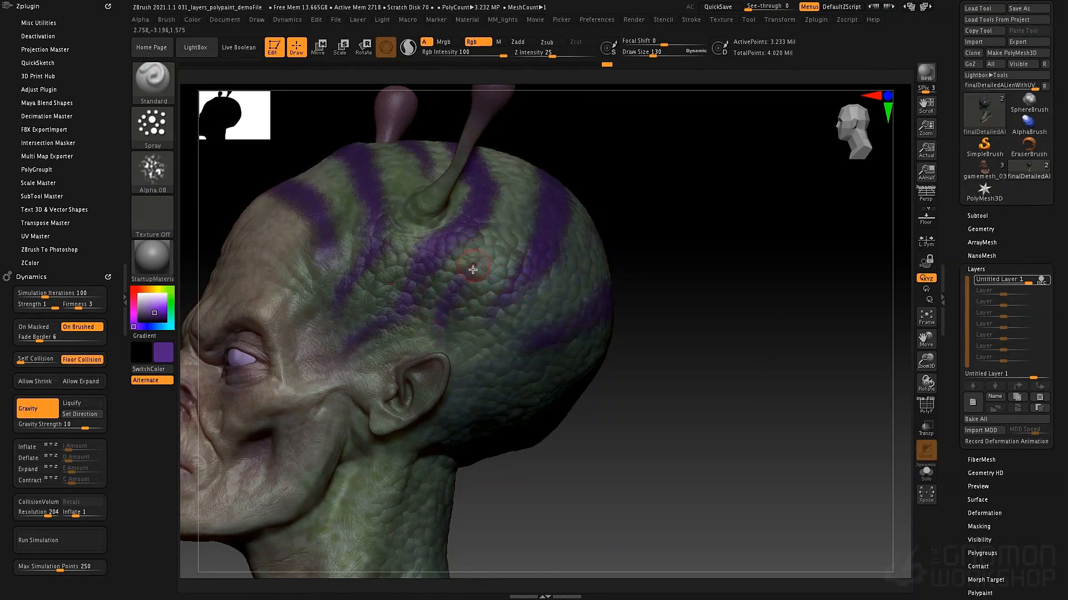
{"action": "mouse_move", "coordinate": [467, 279]}
{"action": "left_mouse_down"}
{"action": "mouse_move", "coordinate": [453, 310]}
{"action": "mouse_move", "coordinate": [429, 325]}
{"action": "left_mouse_up"}
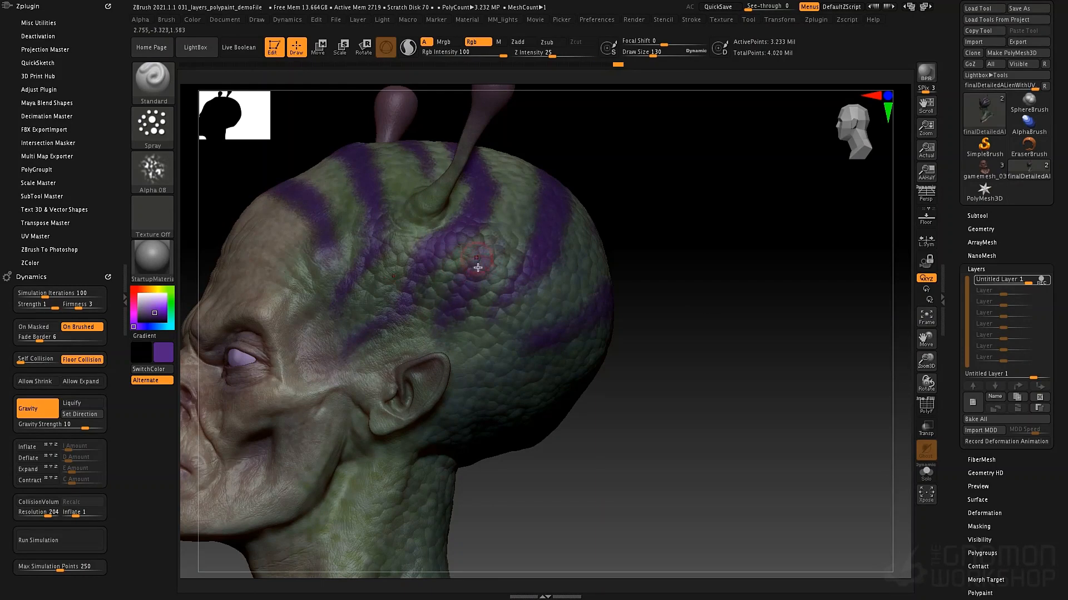
- Paint a purple stripe from the lower back of the skull down behind the ear onto the neck, tapering its end
{"action": "mouse_move", "coordinate": [669, 272]}
{"action": "left_mouse_down"}
{"action": "mouse_move", "coordinate": [683, 209]}
{"action": "mouse_move", "coordinate": [643, 298]}
{"action": "mouse_move", "coordinate": [567, 317]}
{"action": "mouse_move", "coordinate": [655, 326]}
{"action": "mouse_move", "coordinate": [687, 350]}
{"action": "left_mouse_up"}
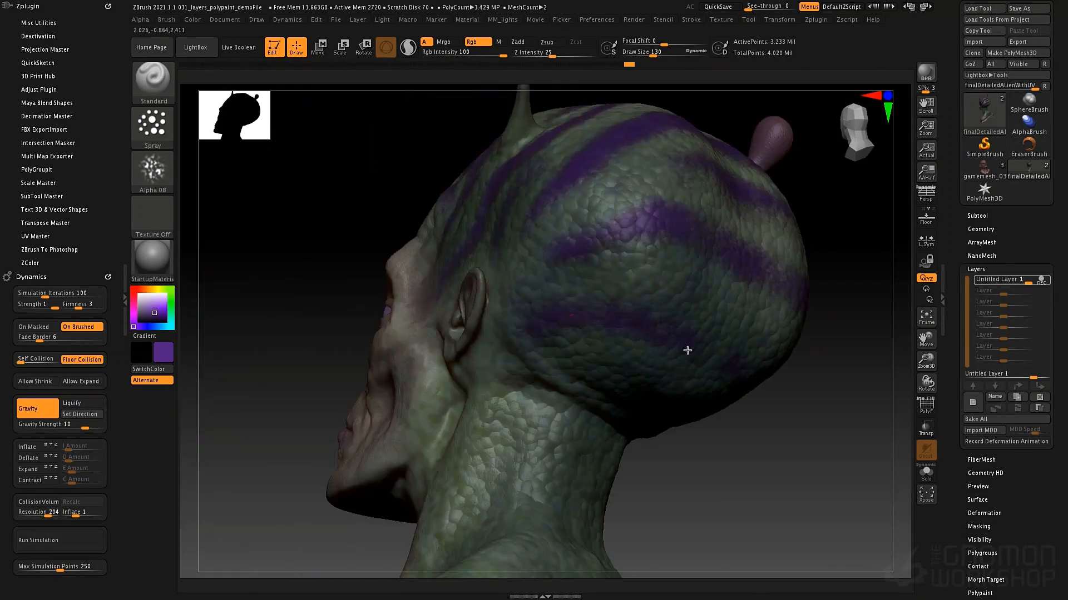
{"action": "mouse_move", "coordinate": [514, 356]}
{"action": "left_mouse_down"}
{"action": "mouse_move", "coordinate": [473, 414]}
{"action": "mouse_move", "coordinate": [522, 352]}
{"action": "mouse_move", "coordinate": [487, 390]}
{"action": "left_mouse_up"}
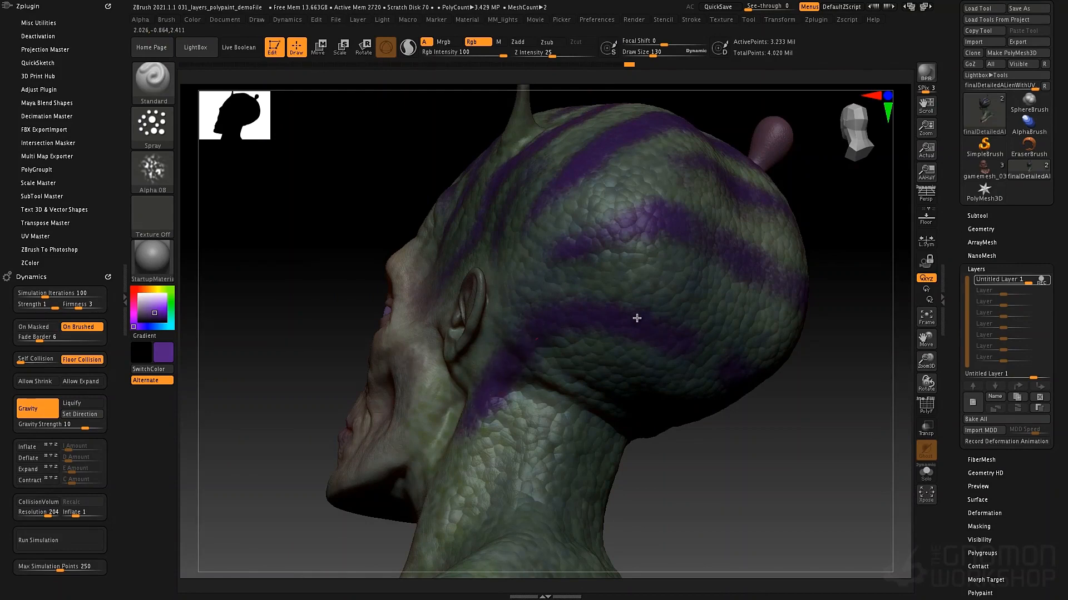
{"action": "mouse_move", "coordinate": [560, 315]}
{"action": "right_mouse_down", "text": "alt"}
{"action": "mouse_move", "coordinate": [546, 315]}
{"action": "mouse_move", "coordinate": [576, 304]}
{"action": "right_mouse_up", "text": "alt"}
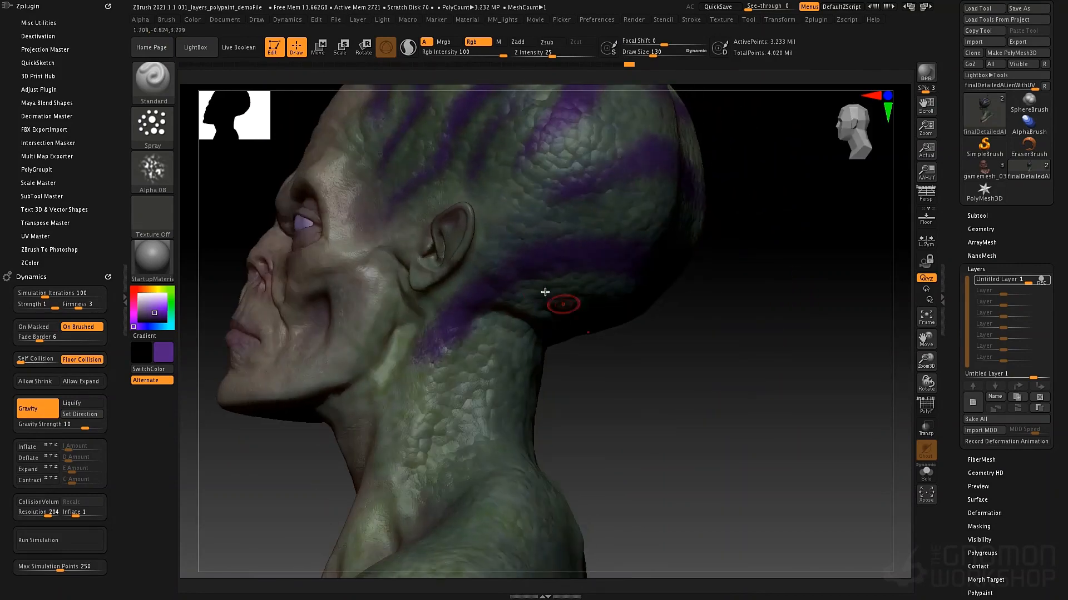
{"action": "left_click_drag", "start_coordinate": [421, 365], "coordinate": [463, 338]}
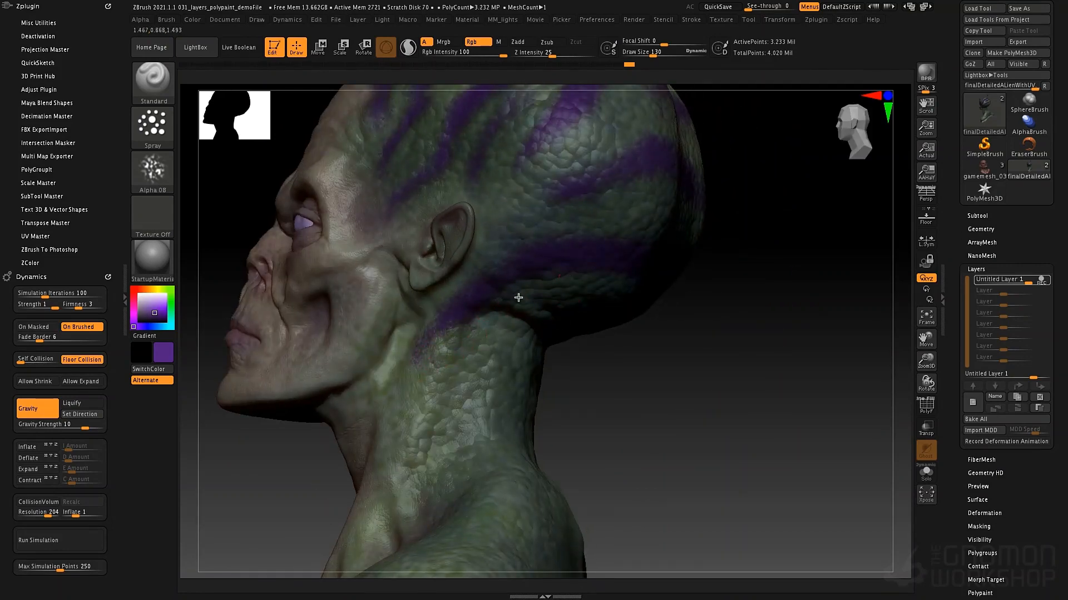
- Adjust the scene light to brighten the shaded back of the head and neck
{"action": "right_click_drag", "start_coordinate": [572, 286], "coordinate": [550, 308]}
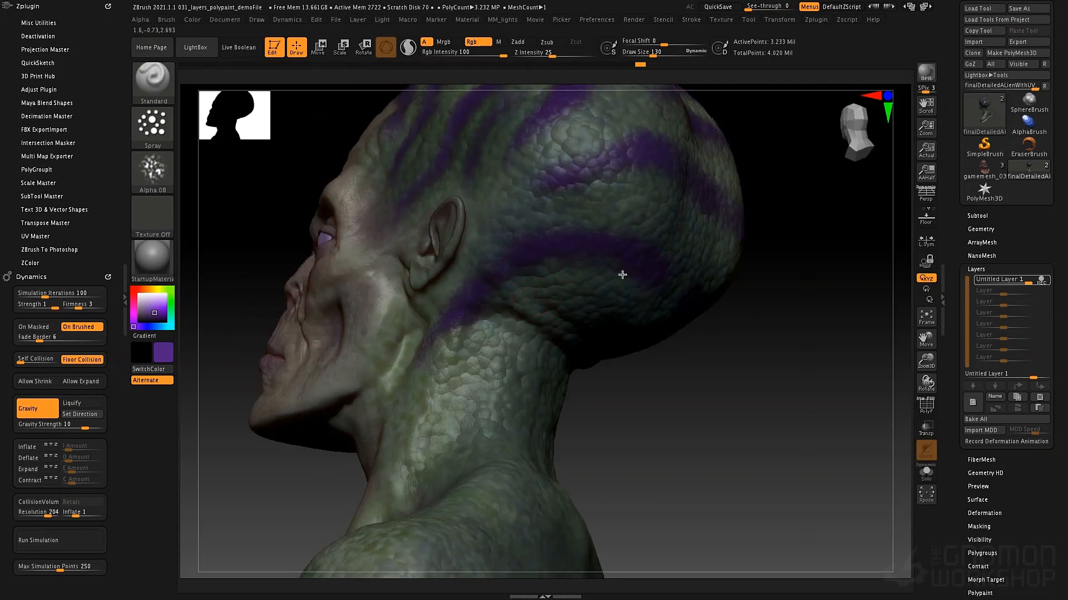
{"action": "right_click_drag", "start_coordinate": [660, 436], "coordinate": [562, 326]}
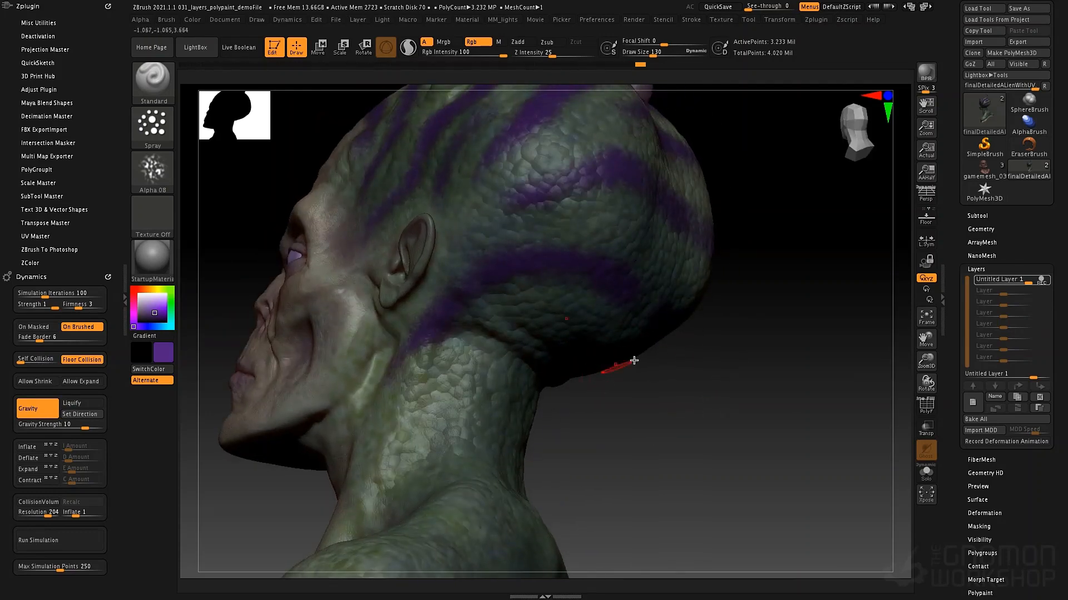
{"action": "left_click", "coordinate": [383, 21]}
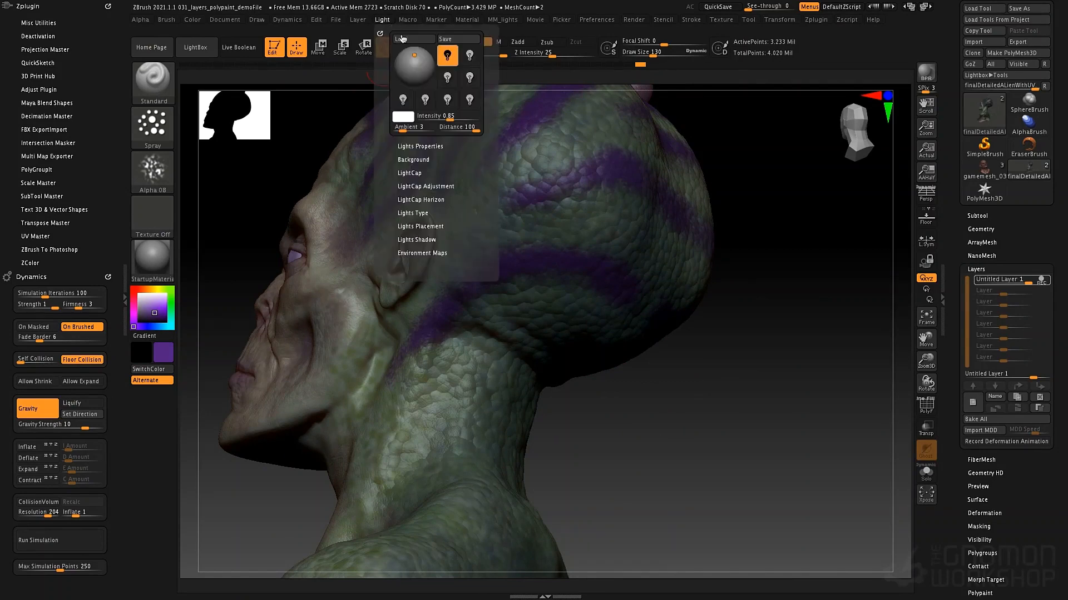
{"action": "left_click", "coordinate": [461, 64]}
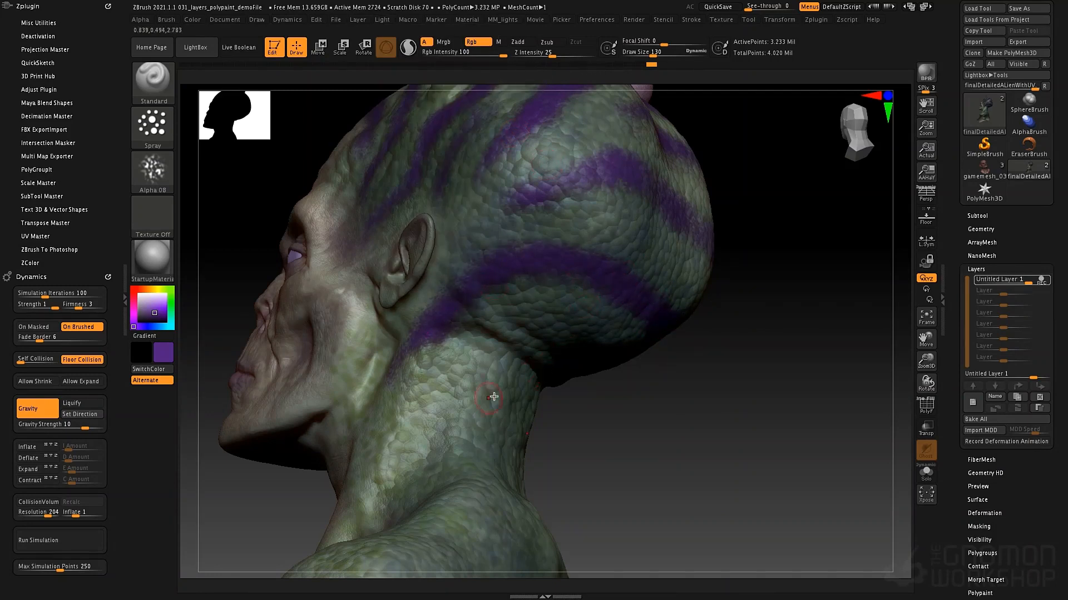
- Paint purple stripes down the side of the neck and purple patches along the upper back
{"action": "mouse_move", "coordinate": [408, 420]}
{"action": "left_mouse_down"}
{"action": "mouse_move", "coordinate": [520, 360]}
{"action": "mouse_move", "coordinate": [479, 372]}
{"action": "mouse_move", "coordinate": [371, 445]}
{"action": "mouse_move", "coordinate": [579, 370]}
{"action": "left_mouse_up"}
{"action": "mouse_move", "coordinate": [578, 370]}
{"action": "right_mouse_down", "text": "alt"}
{"action": "mouse_move", "coordinate": [572, 266]}
{"action": "mouse_move", "coordinate": [543, 290]}
{"action": "mouse_move", "coordinate": [522, 270]}
{"action": "right_mouse_up", "text": "alt"}
{"action": "mouse_move", "coordinate": [487, 303]}
{"action": "left_mouse_down"}
{"action": "mouse_move", "coordinate": [488, 287]}
{"action": "mouse_move", "coordinate": [484, 316]}
{"action": "left_mouse_up"}
{"action": "mouse_move", "coordinate": [416, 356]}
{"action": "left_mouse_down"}
{"action": "mouse_move", "coordinate": [398, 364]}
{"action": "mouse_move", "coordinate": [409, 376]}
{"action": "left_mouse_up"}
{"action": "mouse_move", "coordinate": [344, 410]}
{"action": "left_mouse_down"}
{"action": "mouse_move", "coordinate": [331, 425]}
{"action": "mouse_move", "coordinate": [325, 403]}
{"action": "left_mouse_up"}
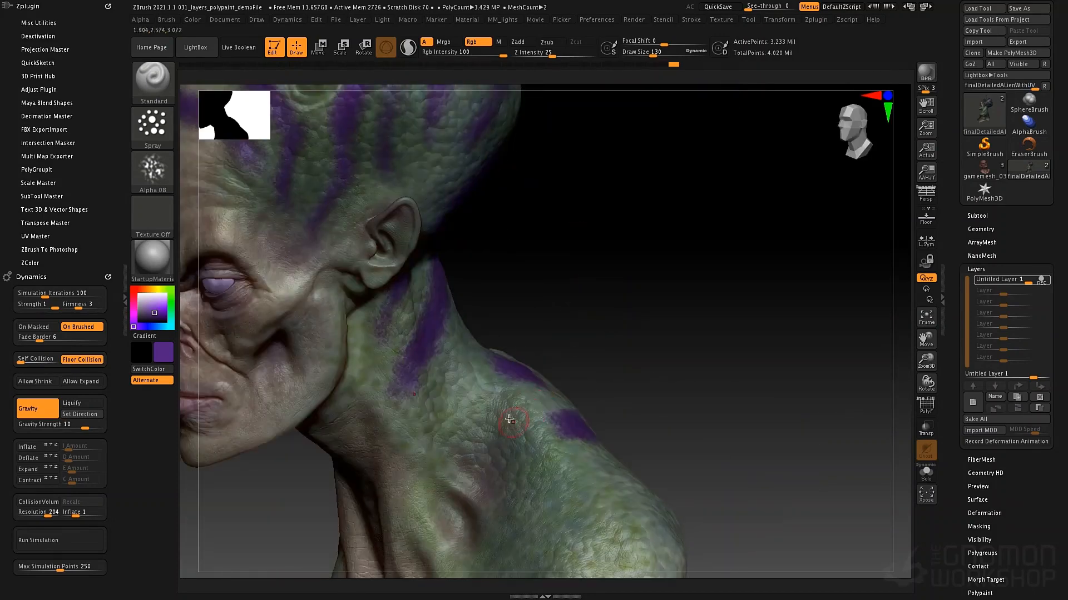
- Paint purple spots across the top of the shoulder and at the base of the neck
{"action": "mouse_move", "coordinate": [495, 424]}
{"action": "left_mouse_down"}
{"action": "mouse_move", "coordinate": [487, 442]}
{"action": "mouse_move", "coordinate": [497, 465]}
{"action": "mouse_move", "coordinate": [495, 425]}
{"action": "left_mouse_up"}
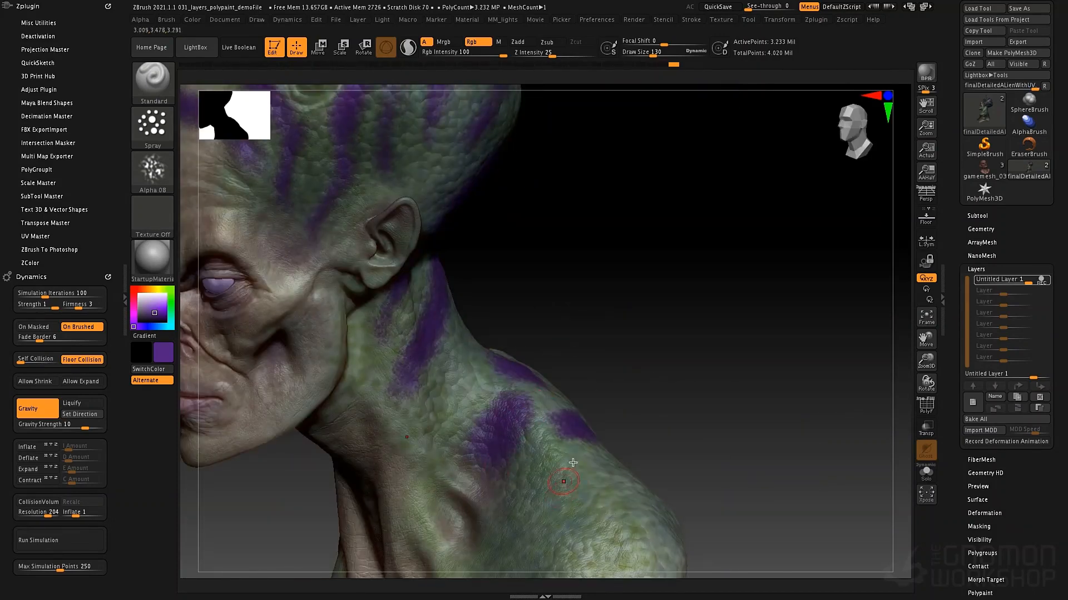
{"action": "mouse_move", "coordinate": [574, 463]}
{"action": "left_mouse_down"}
{"action": "mouse_move", "coordinate": [600, 485]}
{"action": "mouse_move", "coordinate": [542, 484]}
{"action": "mouse_move", "coordinate": [572, 483]}
{"action": "left_mouse_up"}
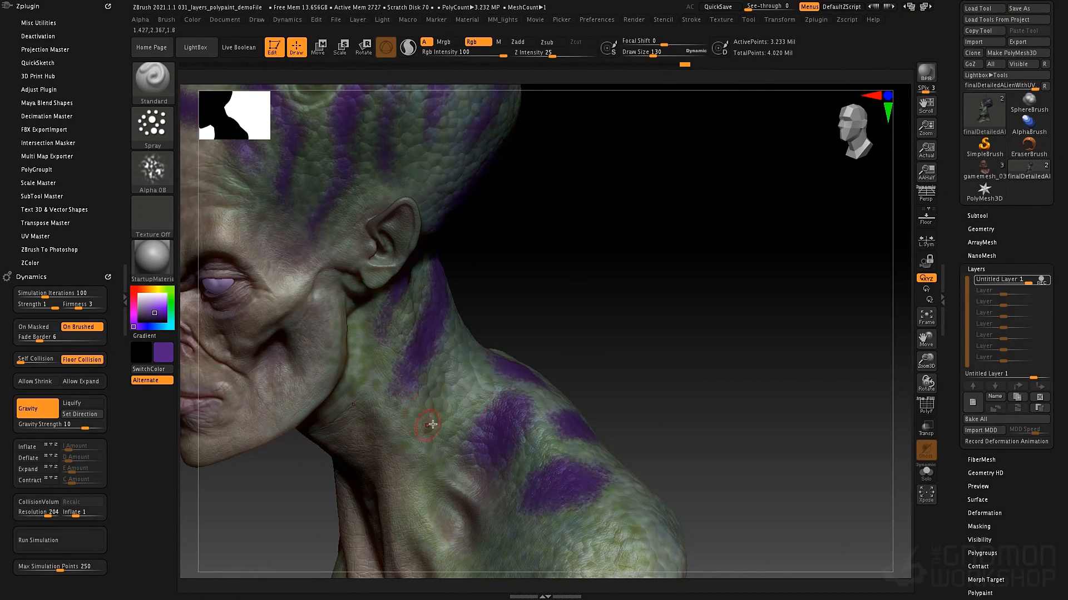
{"action": "left_click_drag", "start_coordinate": [431, 425], "coordinate": [433, 431]}
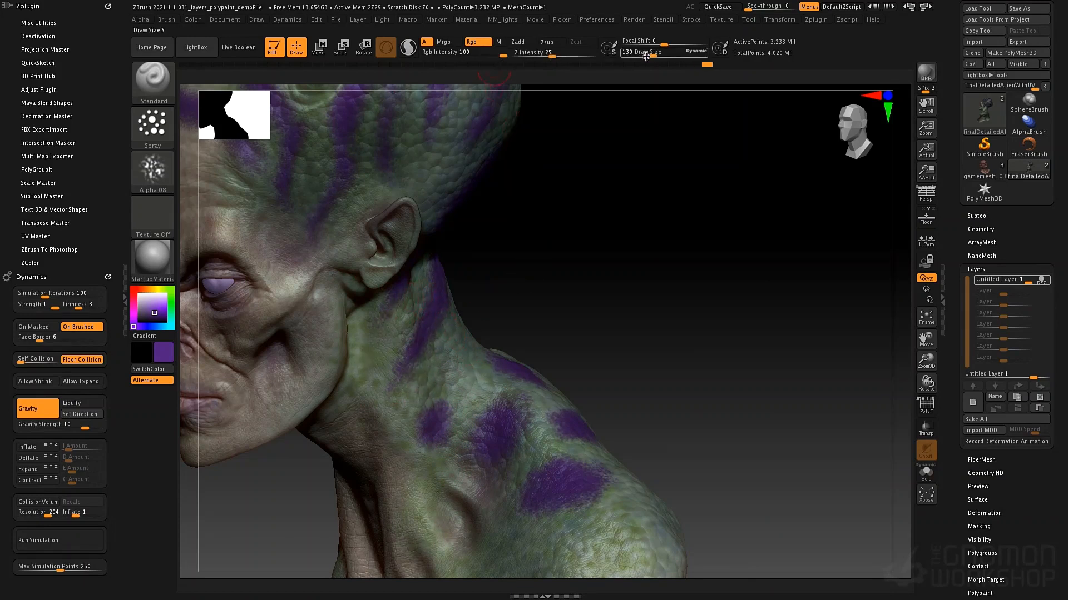
- Reduce the draw size to 55 and extend the two neck stripes into thin, tapered ends
{"action": "left_click_drag", "start_coordinate": [649, 52], "coordinate": [637, 51]}
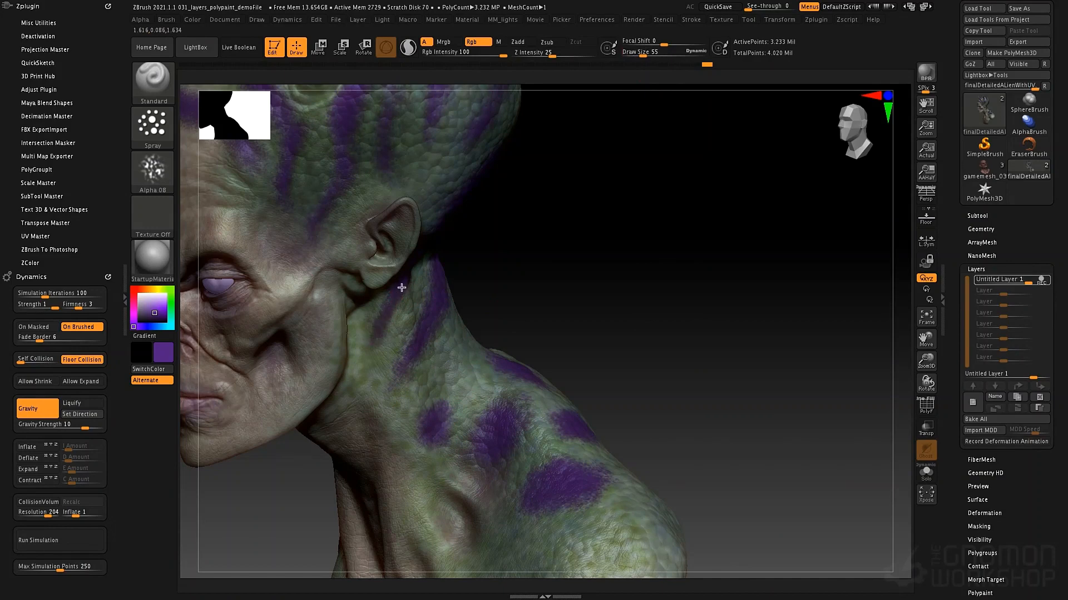
{"action": "mouse_move", "coordinate": [431, 329]}
{"action": "left_mouse_down"}
{"action": "mouse_move", "coordinate": [392, 411]}
{"action": "mouse_move", "coordinate": [395, 384]}
{"action": "left_mouse_up"}
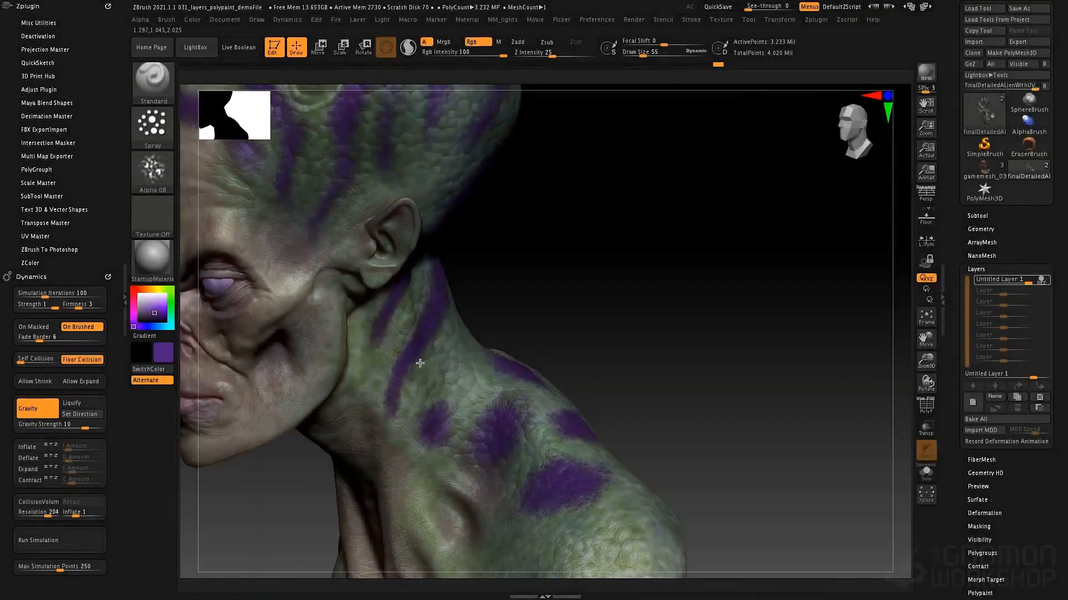
{"action": "left_click_drag", "start_coordinate": [420, 363], "coordinate": [395, 408]}
{"action": "left_click_drag", "start_coordinate": [372, 338], "coordinate": [366, 367]}
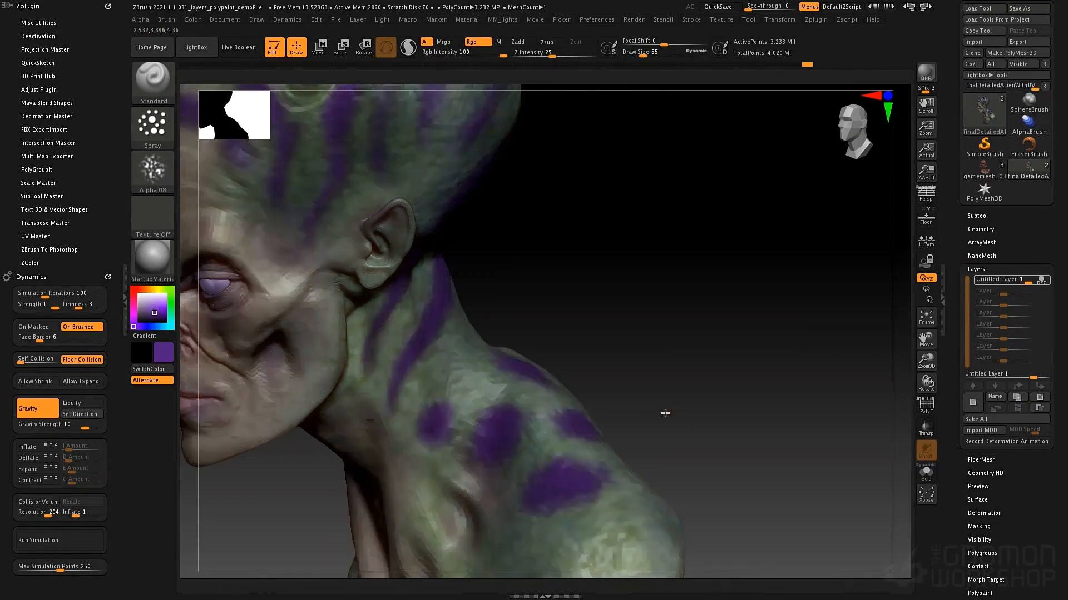
{"action": "left_click_drag", "start_coordinate": [663, 414], "coordinate": [624, 358]}
{"action": "left_click_drag", "start_coordinate": [727, 271], "coordinate": [720, 309]}
{"action": "mouse_move", "coordinate": [644, 261]}
{"action": "left_mouse_down"}
{"action": "mouse_move", "coordinate": [579, 195]}
{"action": "mouse_move", "coordinate": [615, 250]}
{"action": "mouse_move", "coordinate": [557, 250]}
{"action": "mouse_move", "coordinate": [518, 153]}
{"action": "left_mouse_up"}
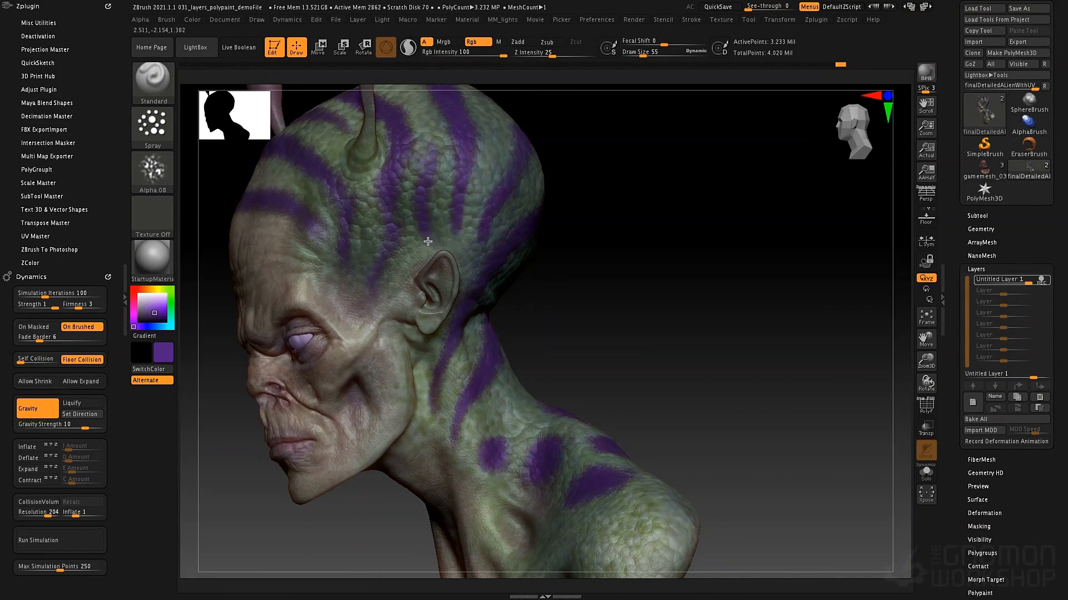
- Paint thin purple stripes along the upper forehead, just in front of the existing head stripes
{"action": "mouse_move", "coordinate": [596, 262]}
{"action": "left_mouse_down"}
{"action": "mouse_move", "coordinate": [625, 222]}
{"action": "mouse_move", "coordinate": [682, 310]}
{"action": "mouse_move", "coordinate": [668, 278]}
{"action": "mouse_move", "coordinate": [413, 265]}
{"action": "left_mouse_up"}
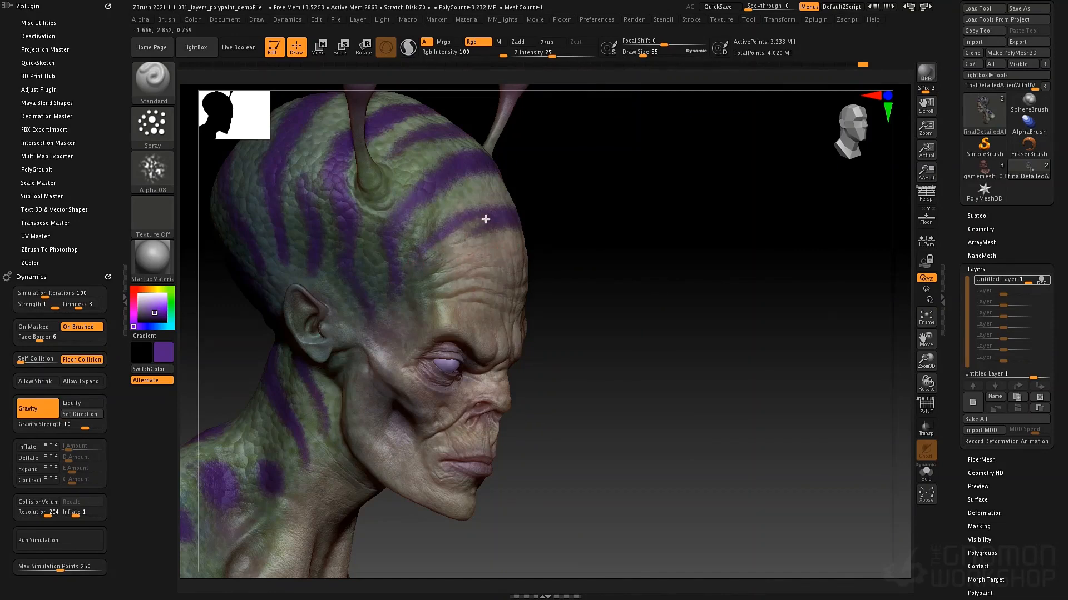
{"action": "mouse_move", "coordinate": [551, 199]}
{"action": "left_mouse_down"}
{"action": "mouse_move", "coordinate": [471, 232]}
{"action": "mouse_move", "coordinate": [484, 226]}
{"action": "left_mouse_up"}
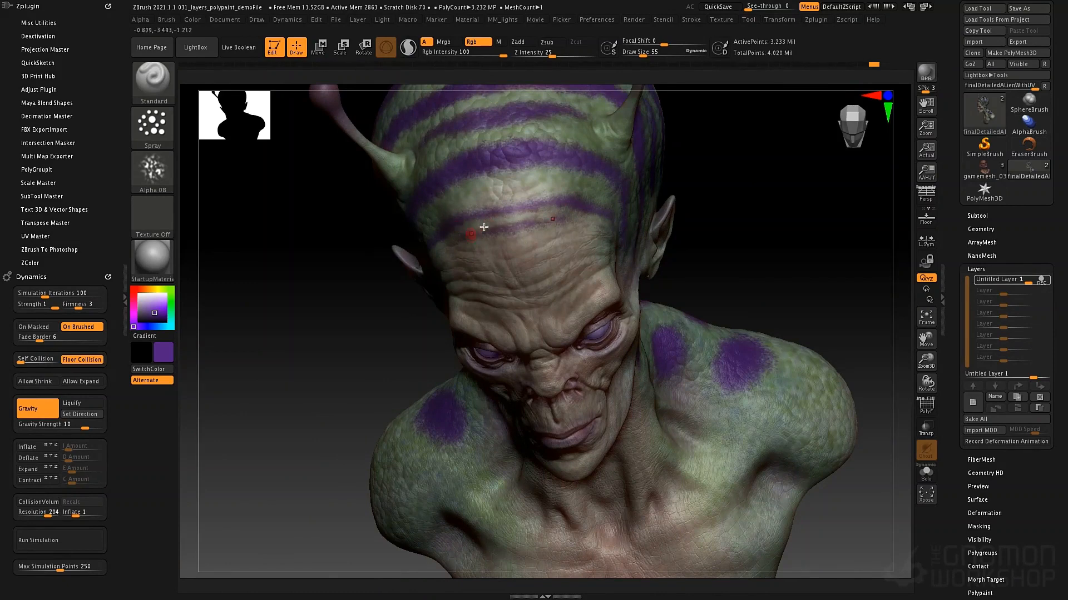
{"action": "right_click_drag", "start_coordinate": [476, 245], "coordinate": [473, 250]}
{"action": "mouse_move", "coordinate": [432, 270]}
{"action": "left_mouse_down"}
{"action": "mouse_move", "coordinate": [461, 261]}
{"action": "mouse_move", "coordinate": [436, 266]}
{"action": "left_mouse_up"}
{"action": "right_click_drag", "start_coordinate": [442, 263], "coordinate": [406, 299]}
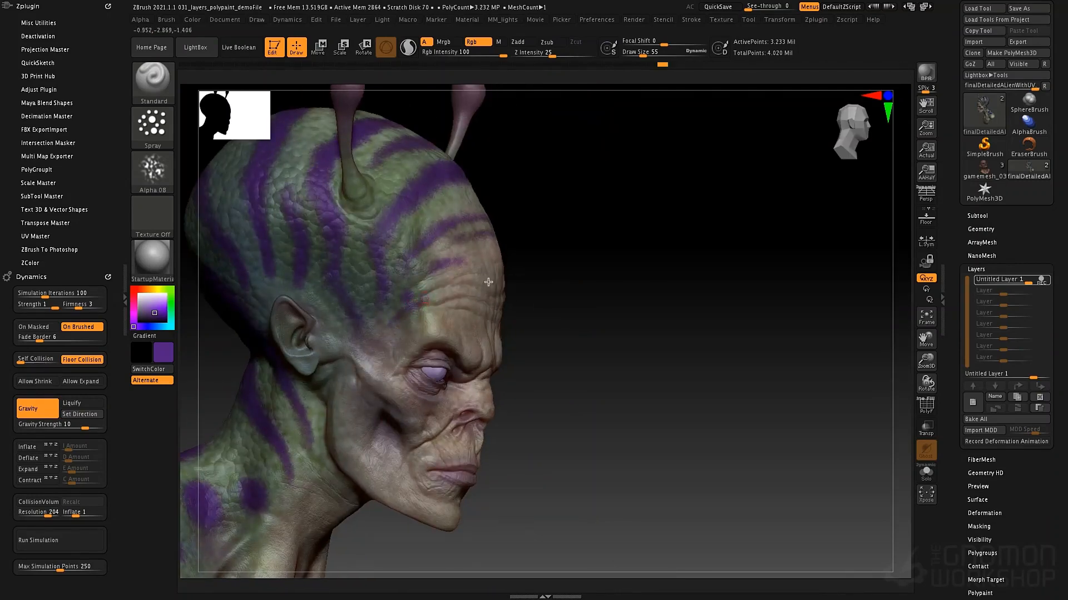
{"action": "right_click_drag", "start_coordinate": [406, 322], "coordinate": [642, 374]}
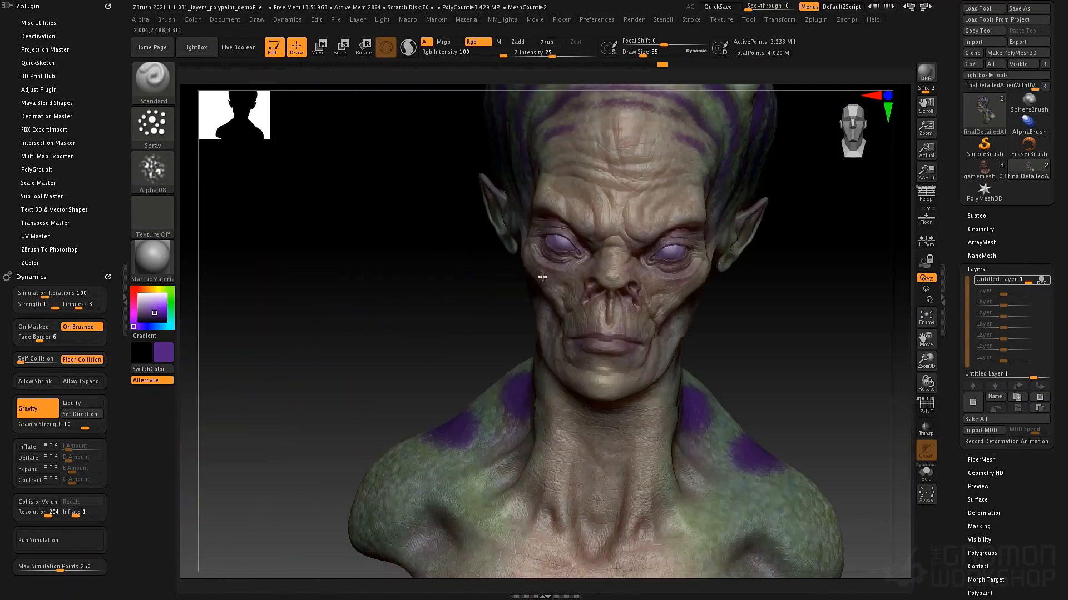
- Set the draw size to 106 and paint broad purple stripes over the shoulder and down toward the chest
{"action": "right_click_drag", "start_coordinate": [829, 472], "coordinate": [574, 314], "text": "alt"}
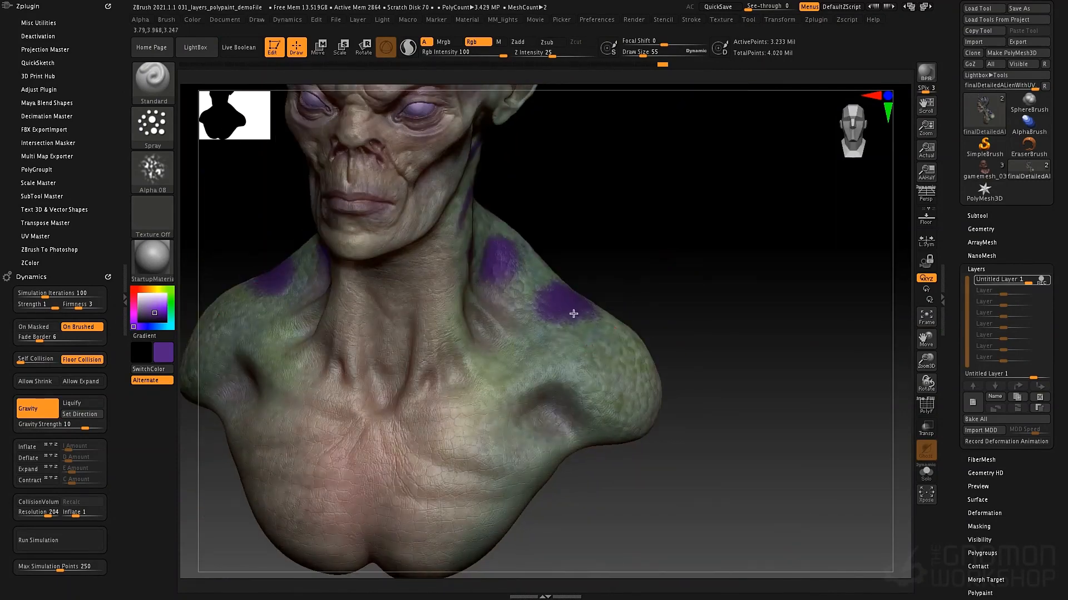
{"action": "key", "text": "space"}
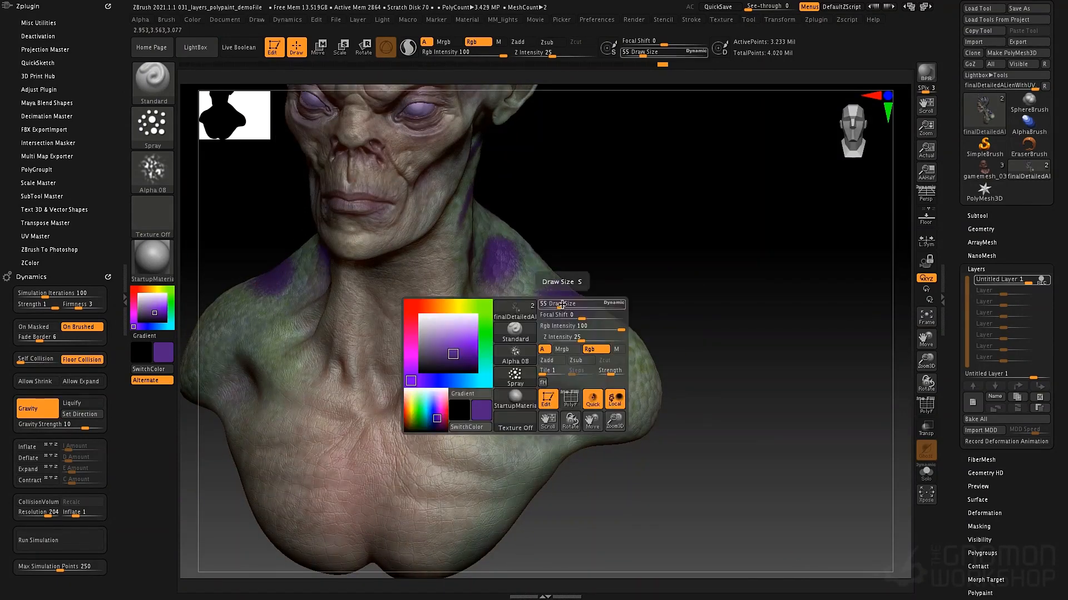
{"action": "mouse_move", "coordinate": [561, 306]}
{"action": "left_mouse_down"}
{"action": "mouse_move", "coordinate": [573, 306]}
{"action": "mouse_move", "coordinate": [551, 326]}
{"action": "left_mouse_up"}
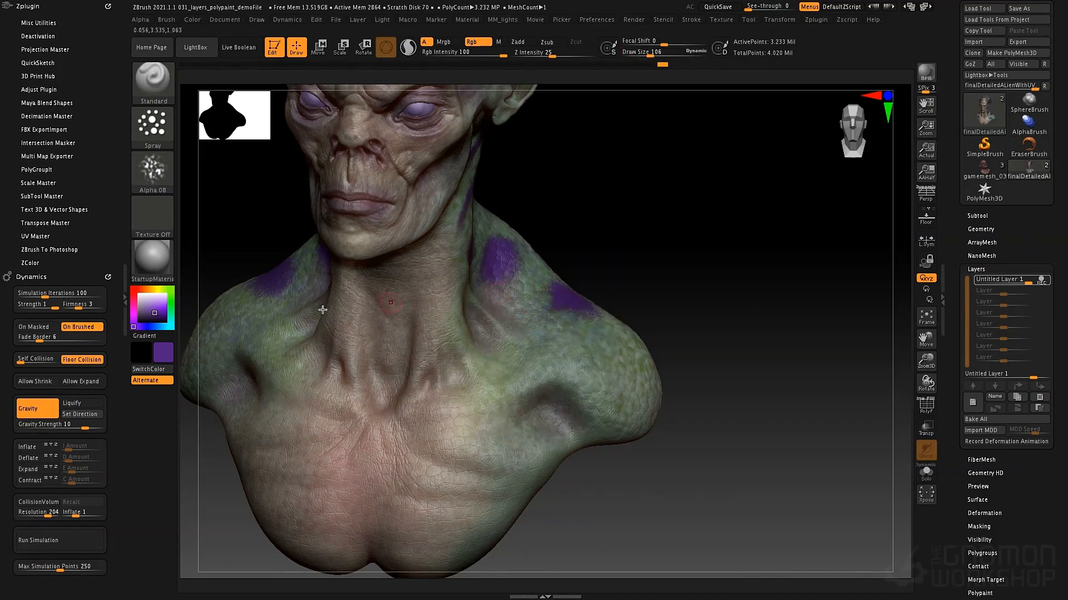
{"action": "right_click_drag", "start_coordinate": [322, 310], "coordinate": [311, 268]}
{"action": "left_click_drag", "start_coordinate": [325, 262], "coordinate": [320, 255], "text": "alt"}
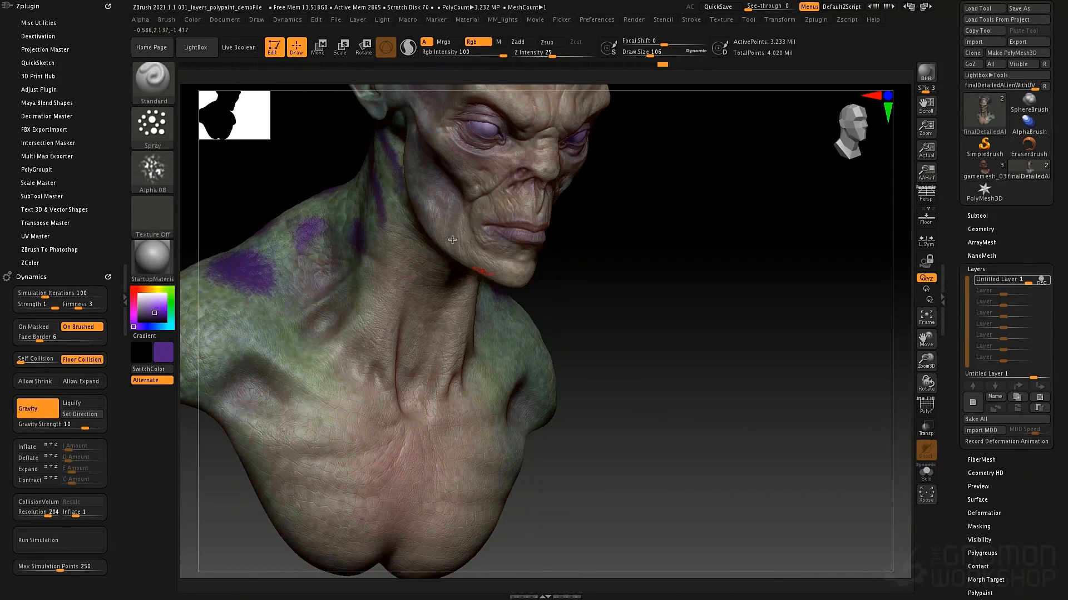
{"action": "right_click_drag", "start_coordinate": [559, 291], "coordinate": [556, 288]}
{"action": "right_click_drag", "start_coordinate": [593, 323], "coordinate": [637, 321]}
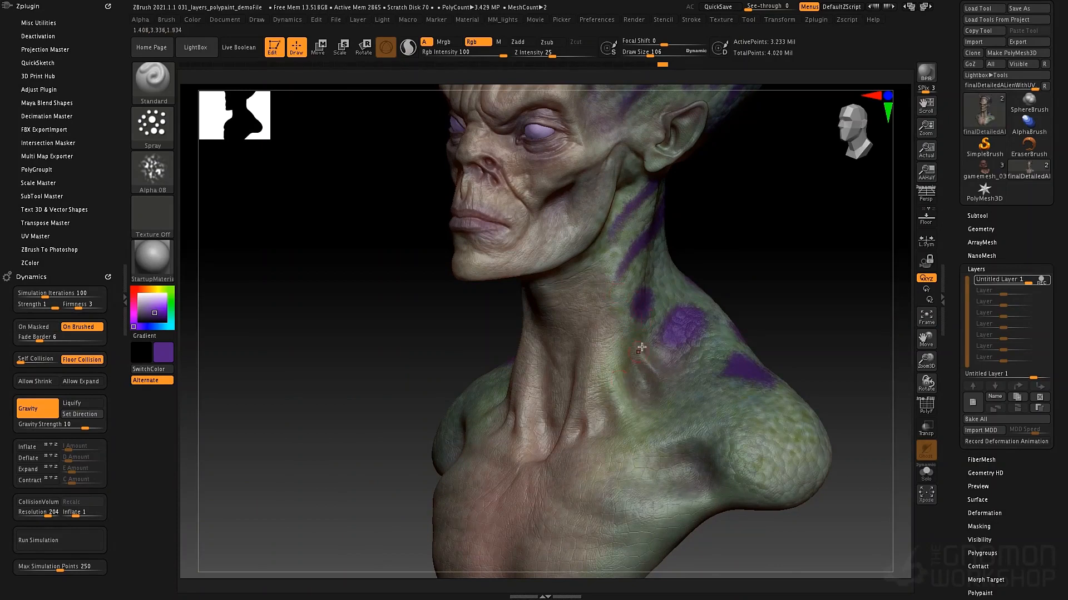
{"action": "right_click_drag", "start_coordinate": [768, 390], "coordinate": [735, 316], "text": "alt"}
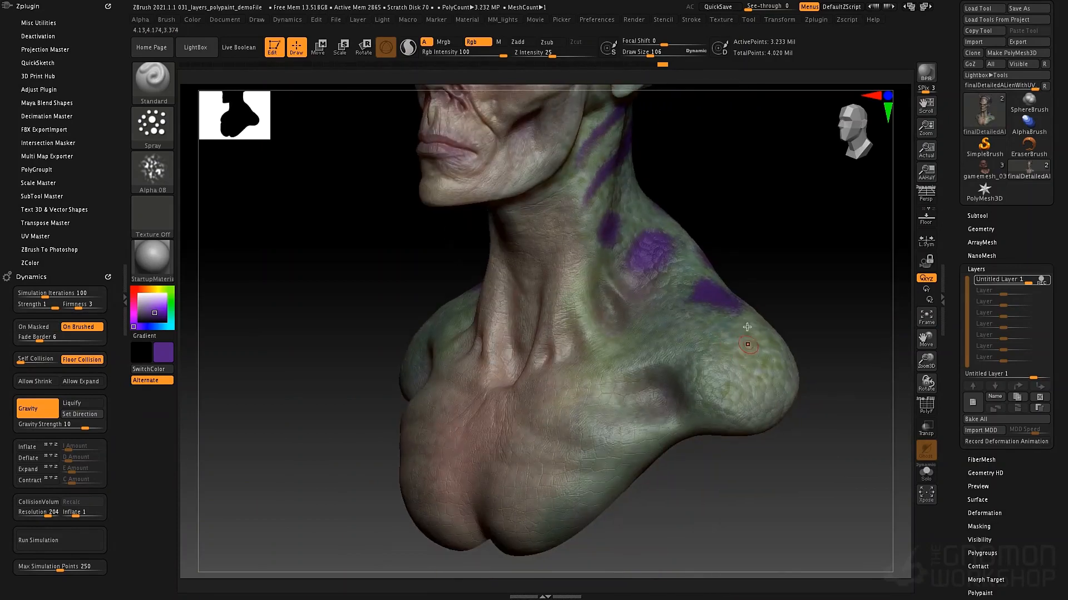
{"action": "mouse_move", "coordinate": [764, 330]}
{"action": "left_mouse_down"}
{"action": "mouse_move", "coordinate": [667, 374]}
{"action": "mouse_move", "coordinate": [761, 324]}
{"action": "mouse_move", "coordinate": [784, 368]}
{"action": "mouse_move", "coordinate": [677, 423]}
{"action": "mouse_move", "coordinate": [776, 374]}
{"action": "mouse_move", "coordinate": [628, 433]}
{"action": "mouse_move", "coordinate": [687, 407]}
{"action": "mouse_move", "coordinate": [646, 428]}
{"action": "left_mouse_up"}
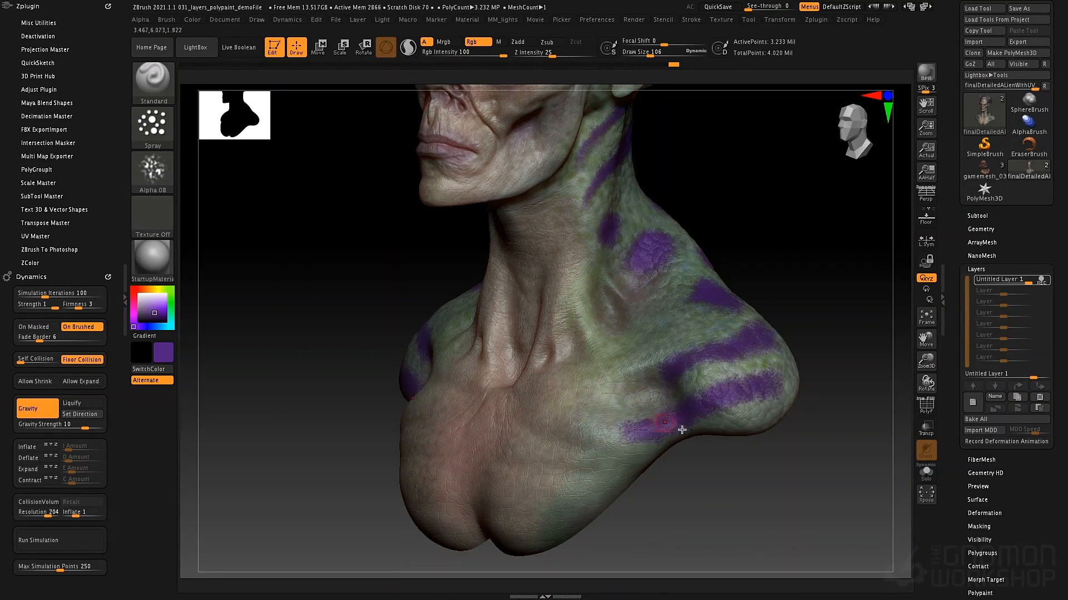
{"action": "right_click_drag", "start_coordinate": [682, 430], "coordinate": [737, 427]}
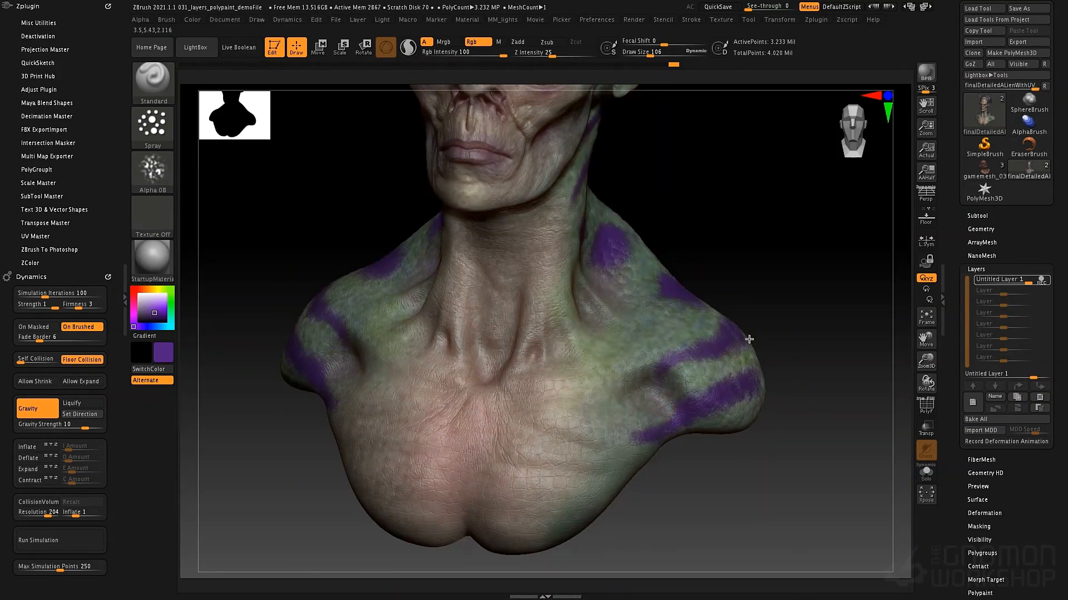
- Paint small purple spots on the outer chest and the front of the shoulder, beside the shoulder stripes
{"action": "left_click_drag", "start_coordinate": [624, 414], "coordinate": [621, 412]}
{"action": "left_click_drag", "start_coordinate": [611, 468], "coordinate": [608, 471]}
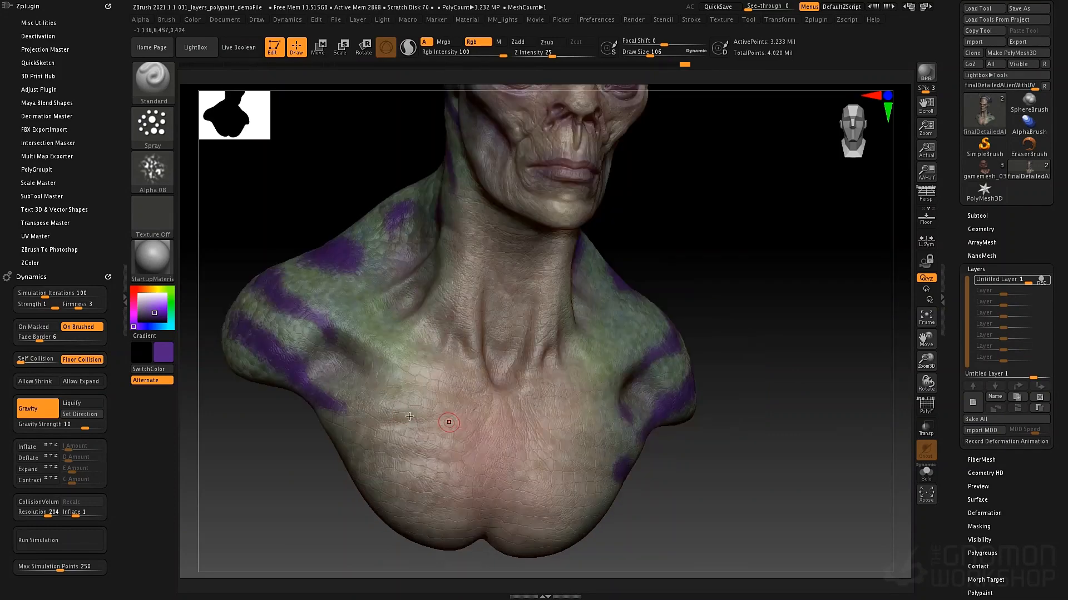
{"action": "left_click_drag", "start_coordinate": [356, 384], "coordinate": [366, 402]}
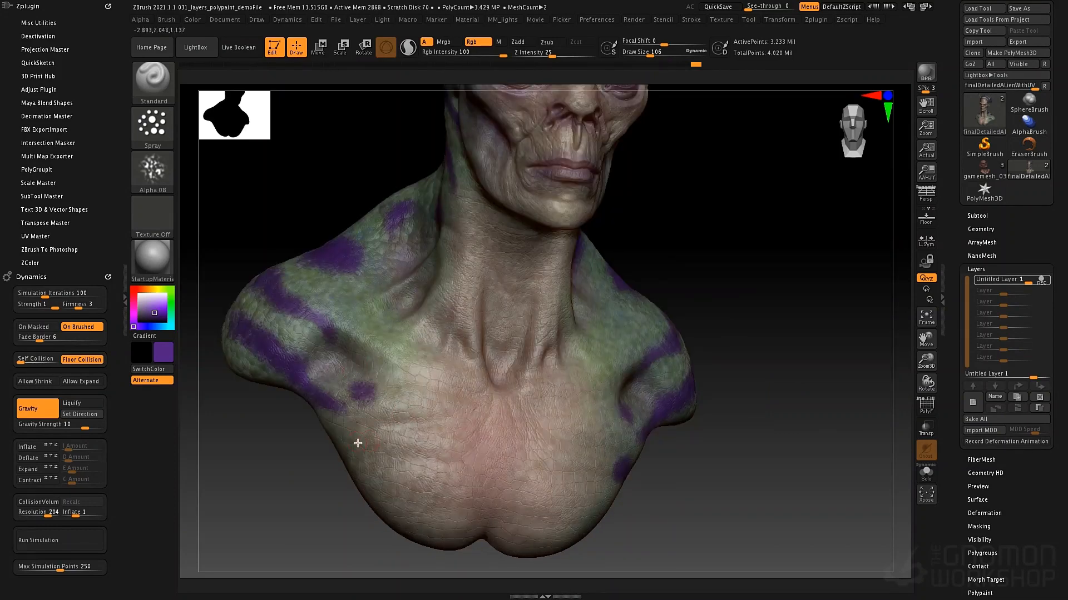
{"action": "left_click_drag", "start_coordinate": [358, 443], "coordinate": [360, 455]}
{"action": "left_click", "coordinate": [362, 311]}
{"action": "left_click", "coordinate": [363, 352]}
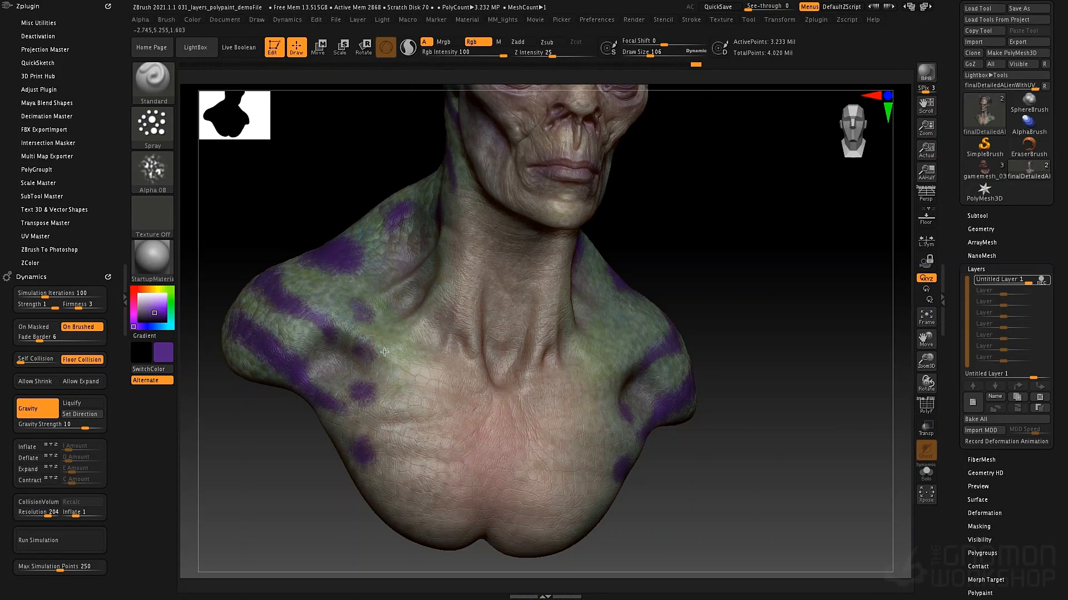
{"action": "left_click", "coordinate": [399, 337]}
{"action": "left_click_drag", "start_coordinate": [624, 457], "coordinate": [616, 479]}
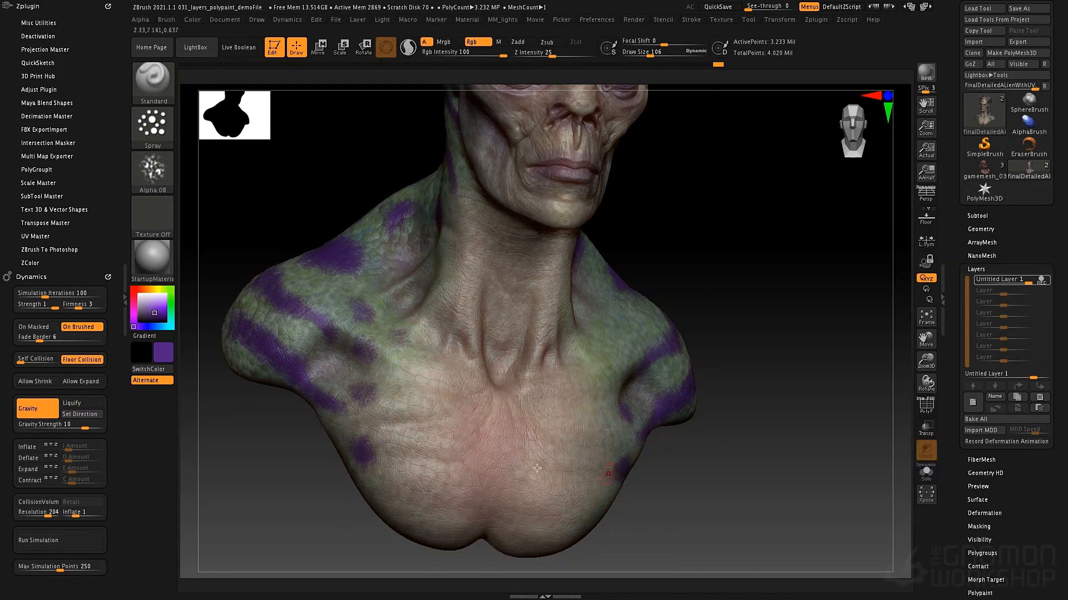
- Switch to the DragRect stroke with draw size 168 and focal shift -39, and stamp purple spot clusters on the sides of the chest
{"action": "left_click", "coordinate": [153, 127]}
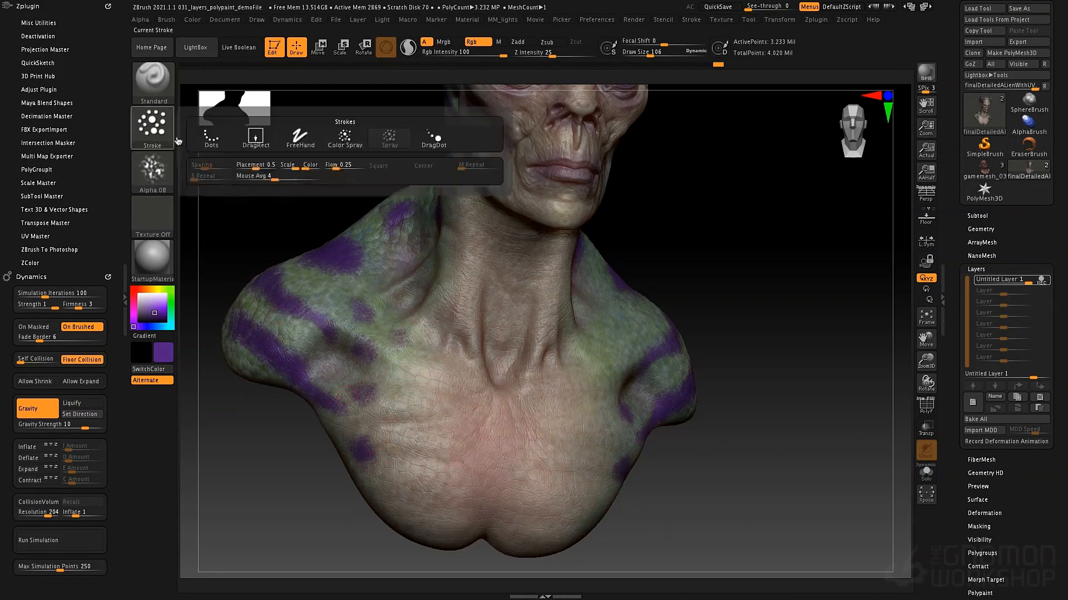
{"action": "left_click", "coordinate": [211, 130]}
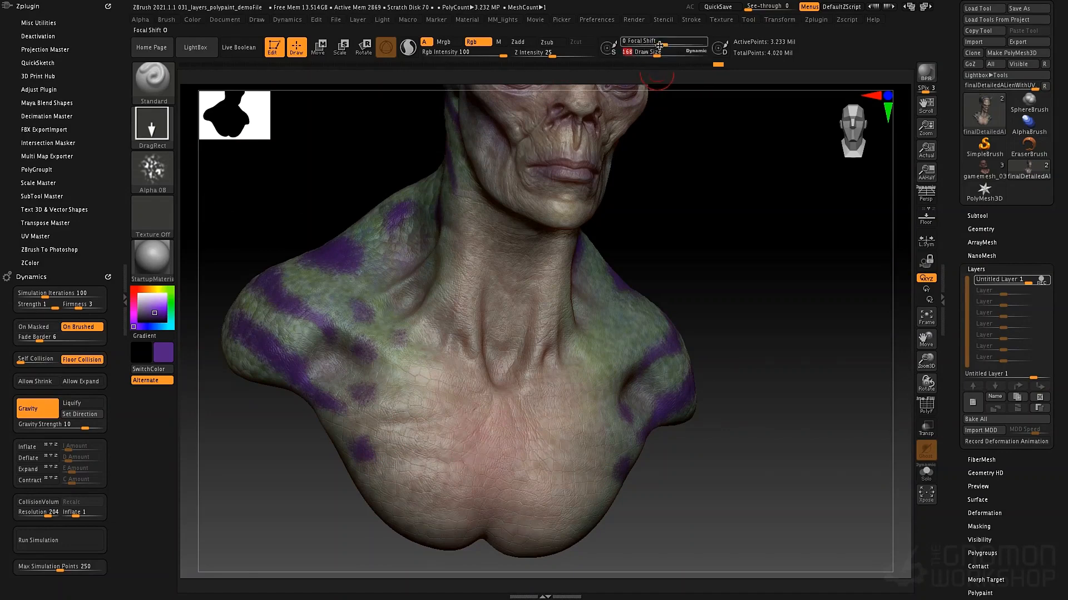
{"action": "left_click", "coordinate": [653, 40]}
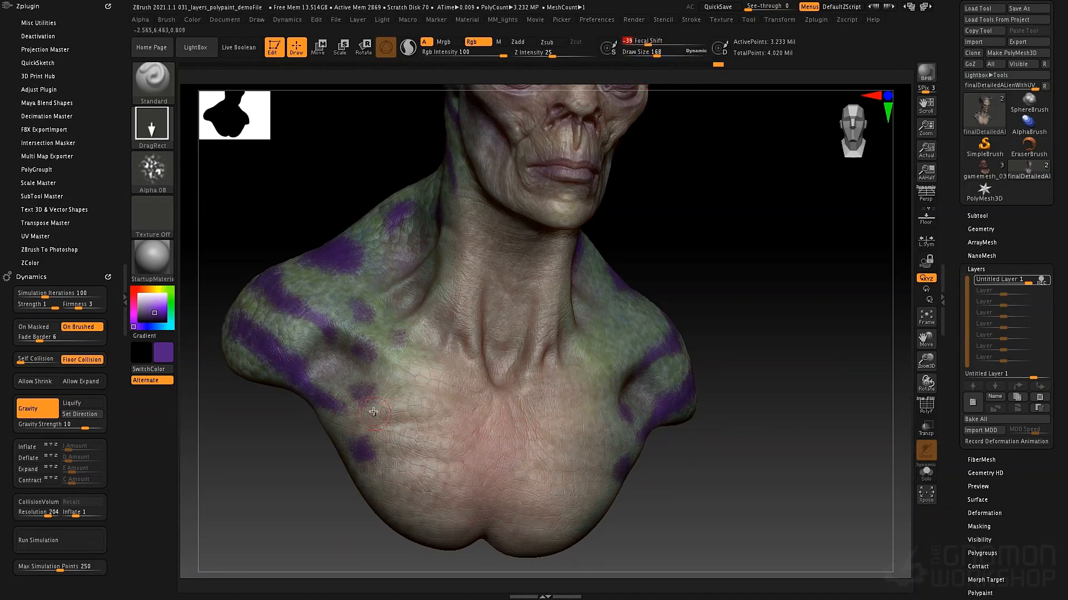
{"action": "mouse_move", "coordinate": [374, 416]}
{"action": "left_mouse_down"}
{"action": "mouse_move", "coordinate": [401, 465]}
{"action": "mouse_move", "coordinate": [382, 499]}
{"action": "mouse_move", "coordinate": [310, 468]}
{"action": "left_mouse_up"}
{"action": "left_click_drag", "start_coordinate": [675, 443], "coordinate": [659, 445]}
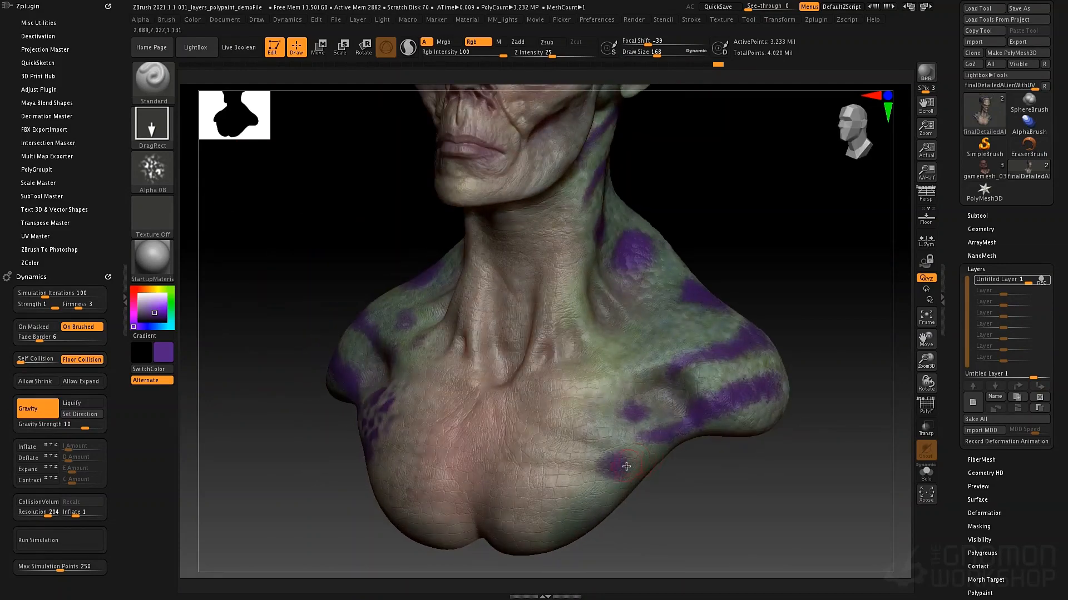
{"action": "mouse_move", "coordinate": [587, 536]}
{"action": "left_mouse_down"}
{"action": "mouse_move", "coordinate": [543, 525]}
{"action": "mouse_move", "coordinate": [568, 545]}
{"action": "mouse_move", "coordinate": [508, 555]}
{"action": "mouse_move", "coordinate": [534, 548]}
{"action": "left_mouse_up"}
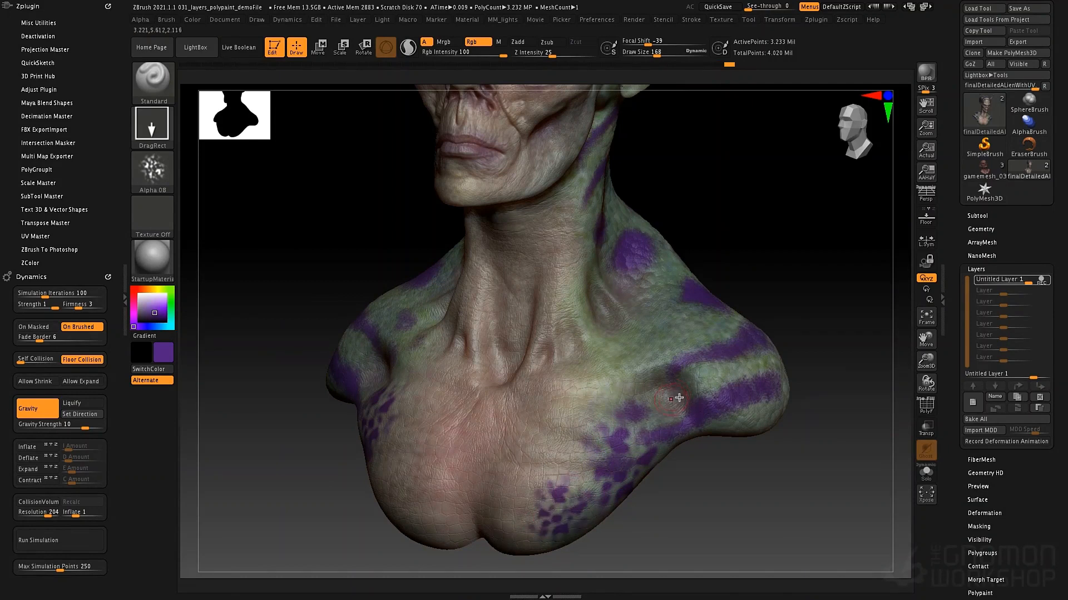
- Stamp purple spot clusters over the shoulder stripes and the top of the shoulders
{"action": "left_click_drag", "start_coordinate": [755, 409], "coordinate": [714, 467]}
{"action": "mouse_move", "coordinate": [762, 360]}
{"action": "left_mouse_down"}
{"action": "mouse_move", "coordinate": [785, 406]}
{"action": "mouse_move", "coordinate": [614, 294]}
{"action": "mouse_move", "coordinate": [279, 359]}
{"action": "left_mouse_up"}
{"action": "left_click_drag", "start_coordinate": [262, 404], "coordinate": [262, 416]}
{"action": "left_click_drag", "start_coordinate": [240, 376], "coordinate": [245, 420]}
{"action": "left_click_drag", "start_coordinate": [303, 295], "coordinate": [281, 315]}
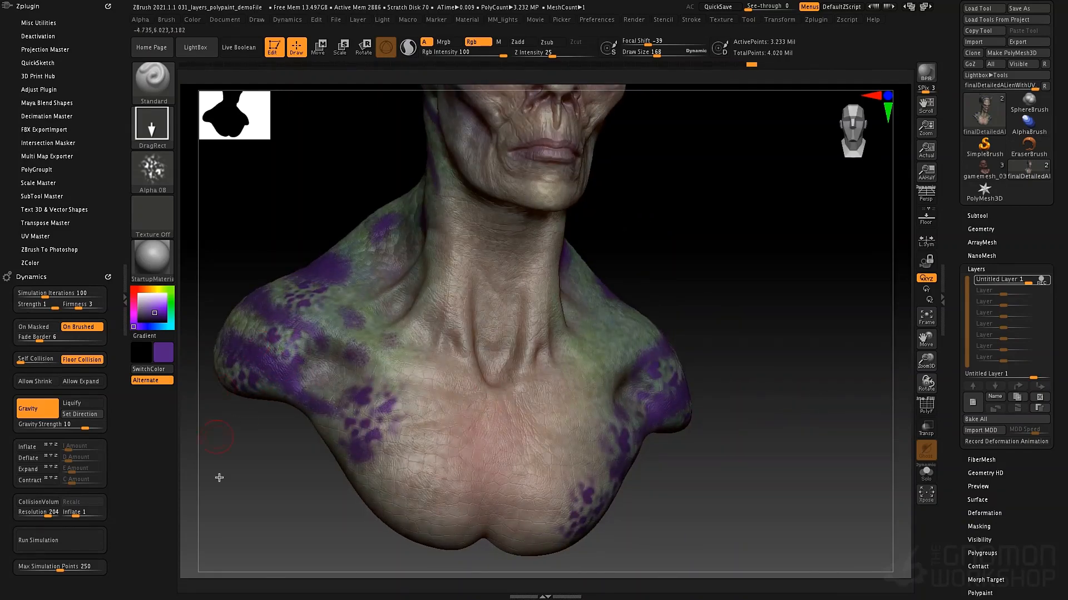
{"action": "left_click_drag", "start_coordinate": [781, 359], "coordinate": [667, 312]}
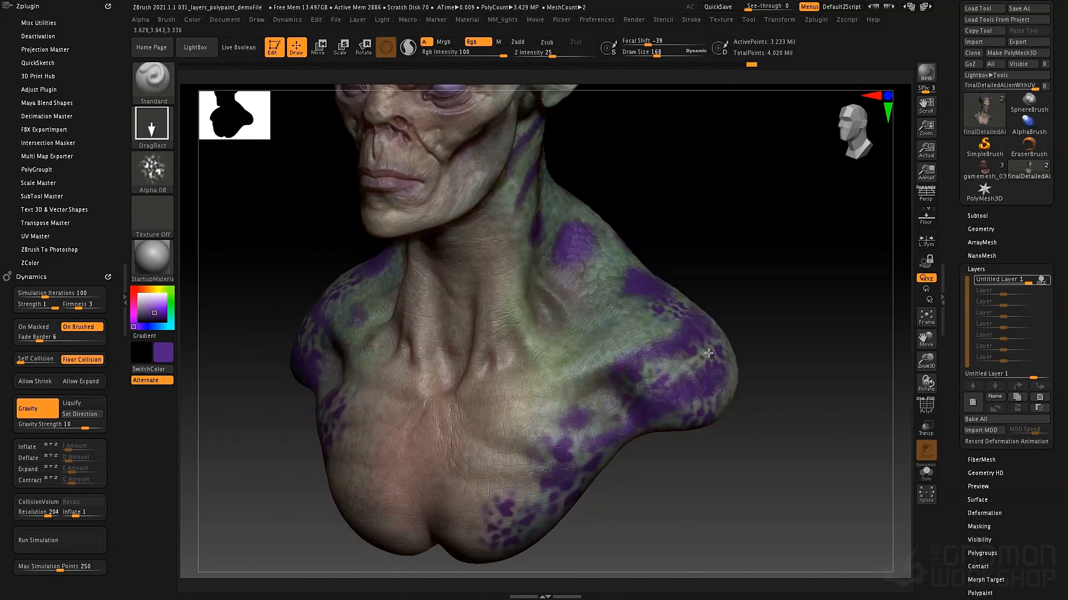
- Stop recording on the polypaint layer and test its intensity slider, leaving it at 1
{"action": "left_click_drag", "start_coordinate": [777, 320], "coordinate": [791, 281], "text": "alt"}
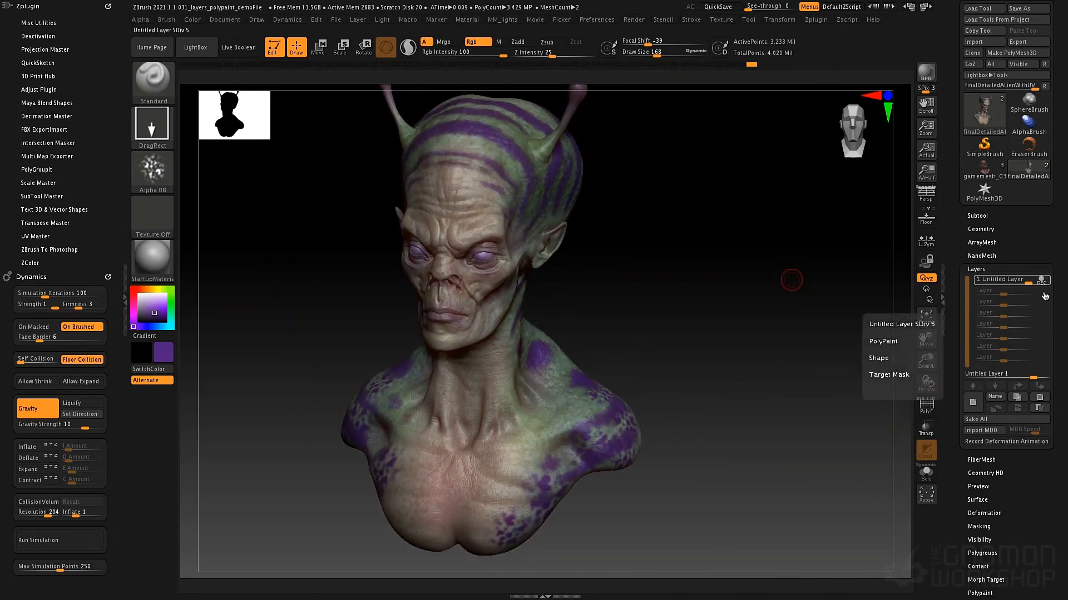
{"action": "left_click_drag", "start_coordinate": [677, 357], "coordinate": [643, 319]}
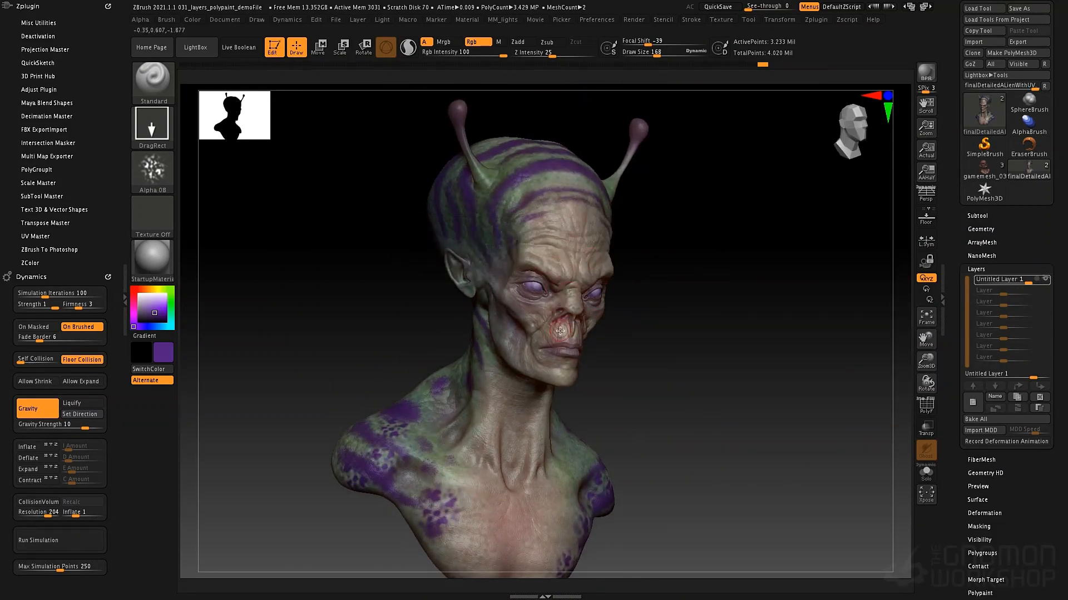
{"action": "left_click", "coordinate": [1023, 275]}
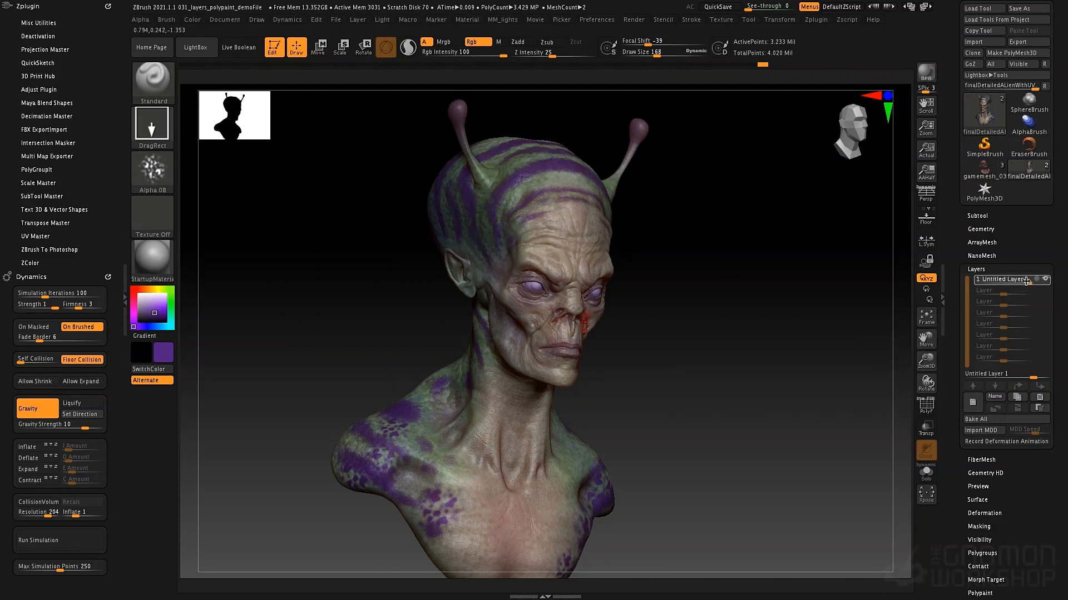
{"action": "left_click_drag", "start_coordinate": [1017, 283], "coordinate": [1045, 282]}
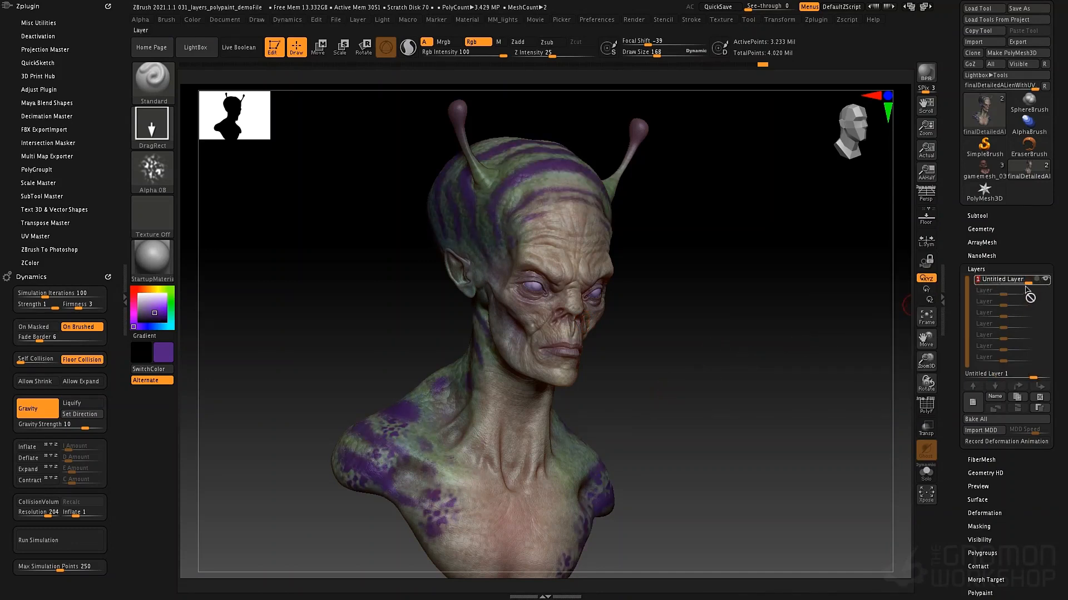
{"action": "left_click_drag", "start_coordinate": [743, 351], "coordinate": [810, 326], "text": "shift"}
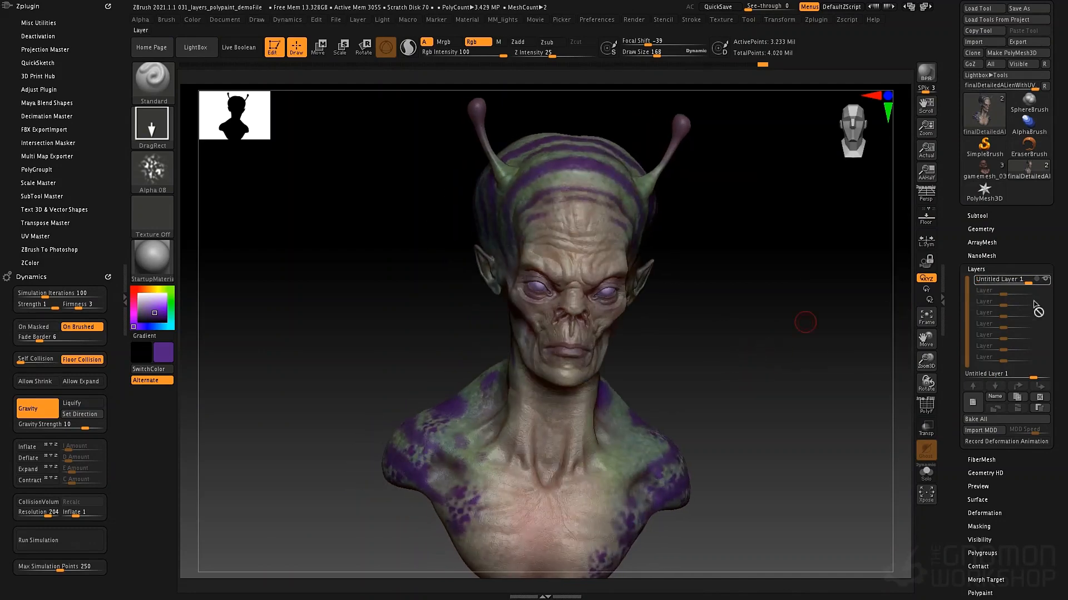
- Try duplicating the polypaint layer to strengthen the purple markings
{"action": "left_click", "coordinate": [1017, 398]}
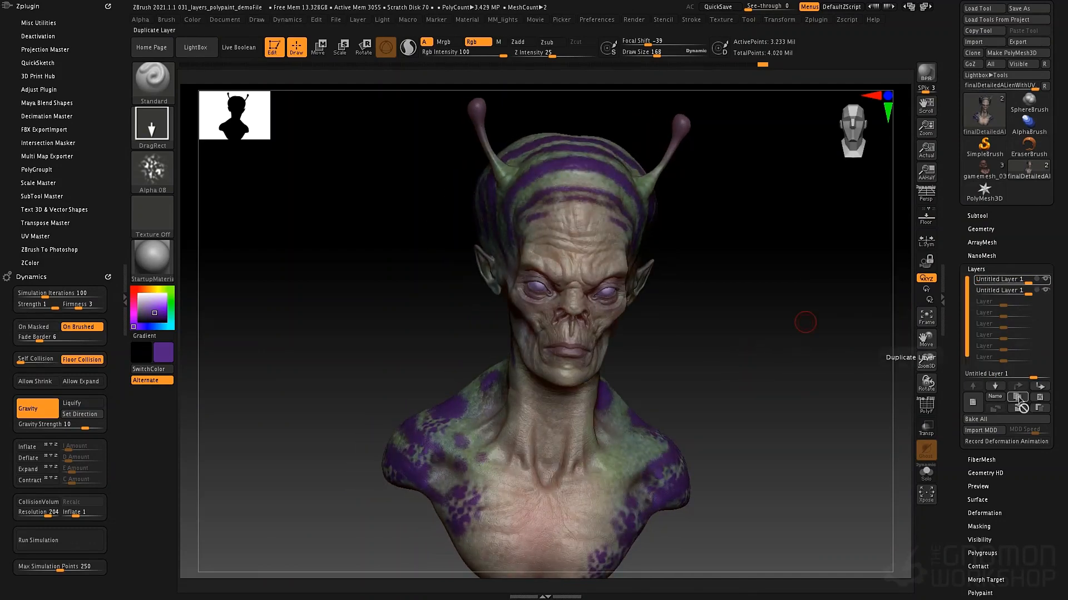
{"action": "left_click_drag", "start_coordinate": [743, 369], "coordinate": [814, 354]}
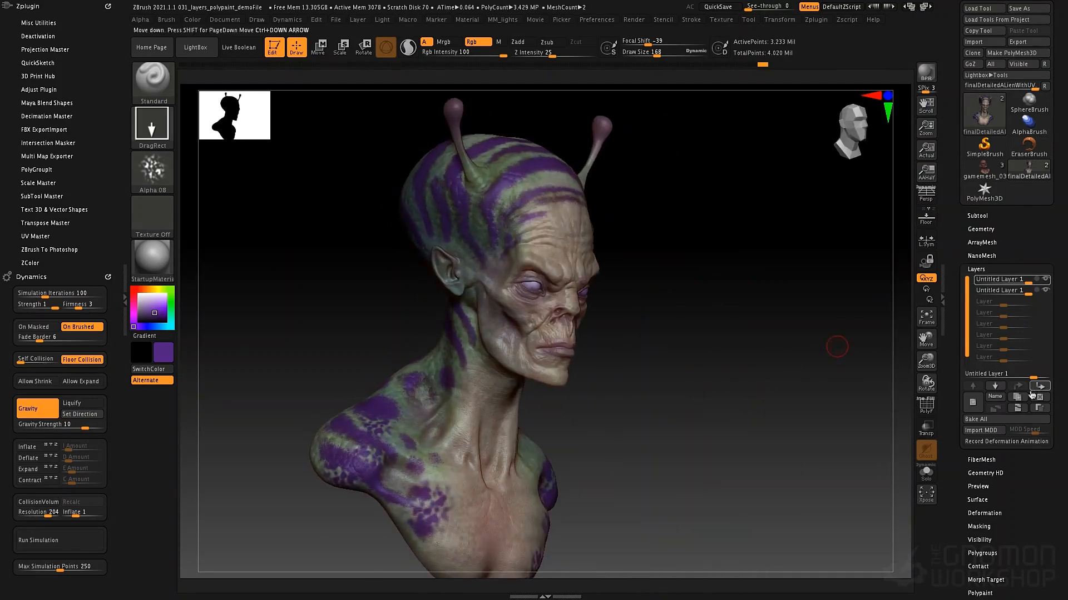
{"action": "left_click", "coordinate": [987, 422]}
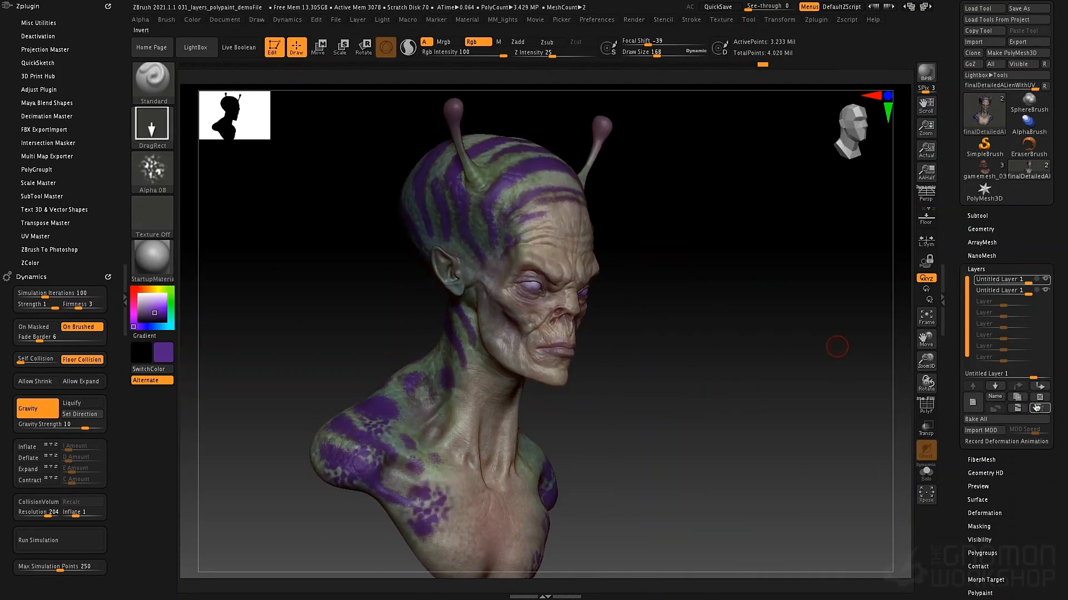
{"action": "left_click_drag", "start_coordinate": [685, 418], "coordinate": [678, 444]}
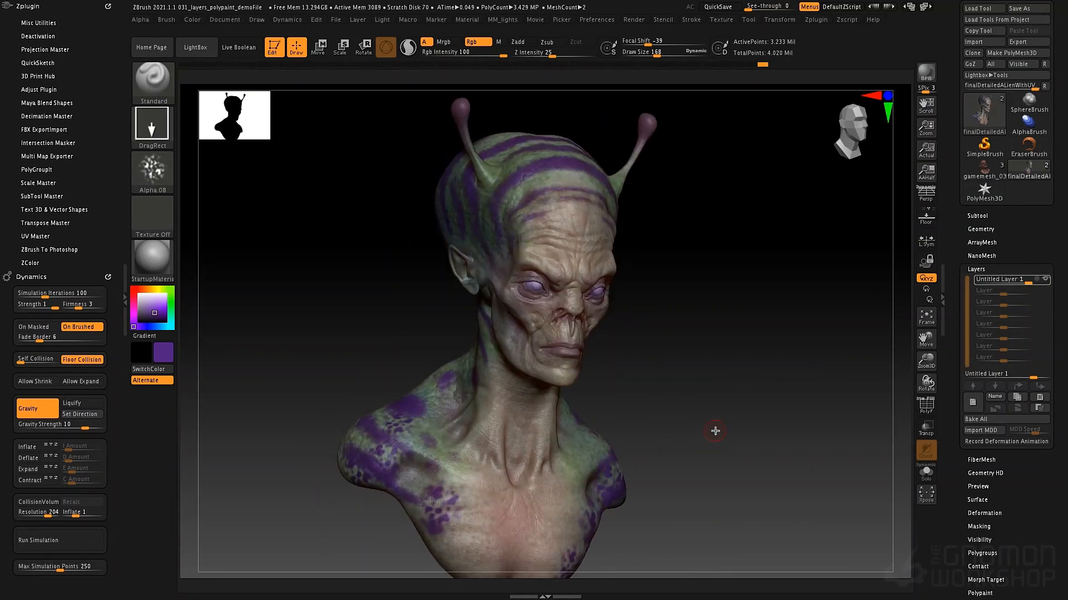
- Add a new recording layer above the bust's polypaint and choose a very dark purple paint colour
{"action": "left_click", "coordinate": [980, 404]}
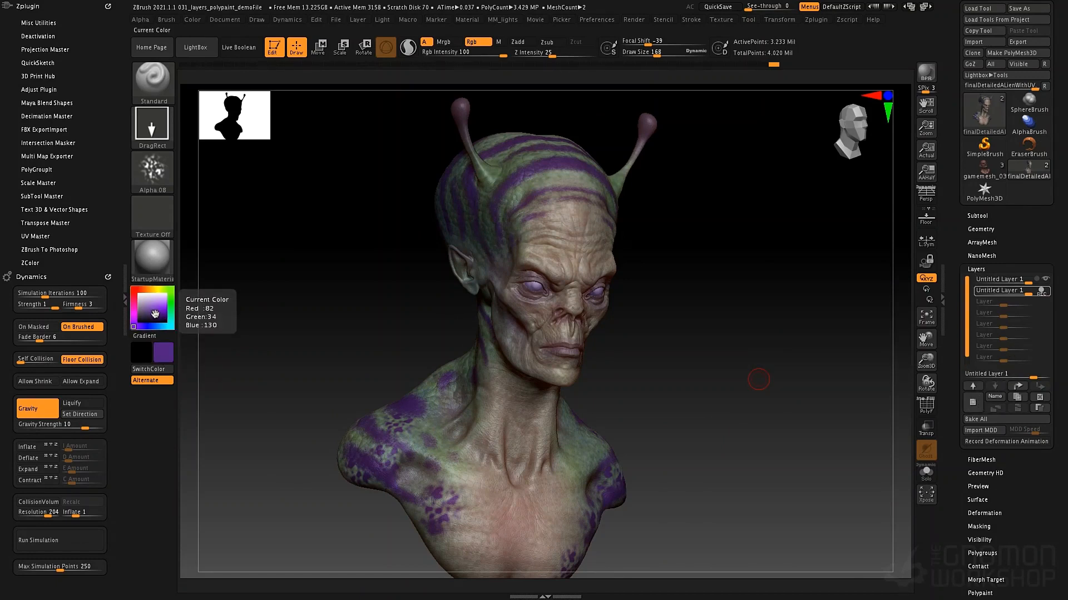
{"action": "left_click_drag", "start_coordinate": [155, 316], "coordinate": [152, 316]}
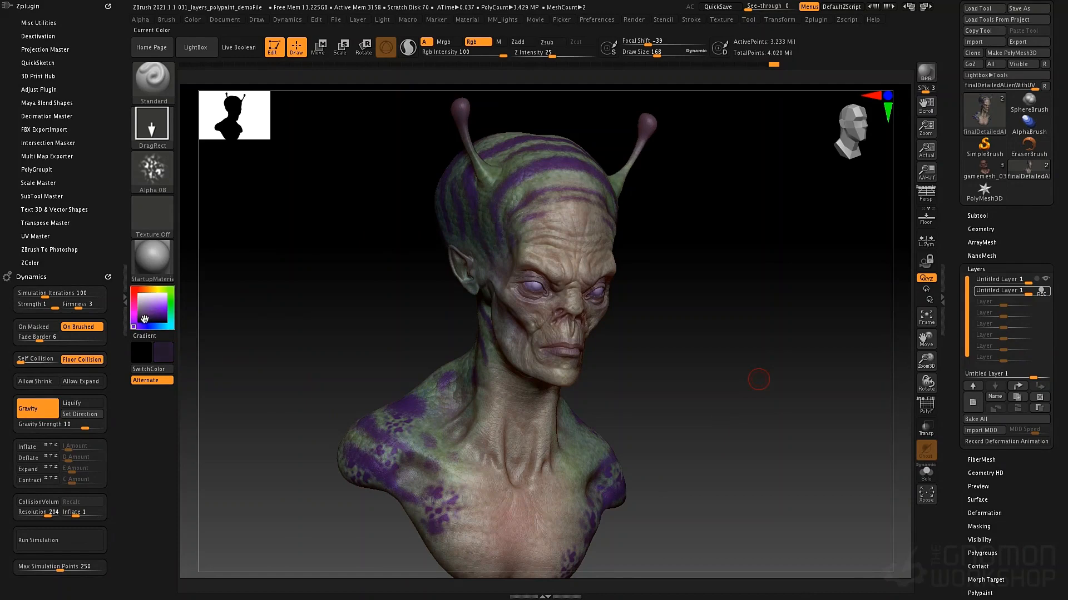
{"action": "left_click_drag", "start_coordinate": [745, 383], "coordinate": [642, 348]}
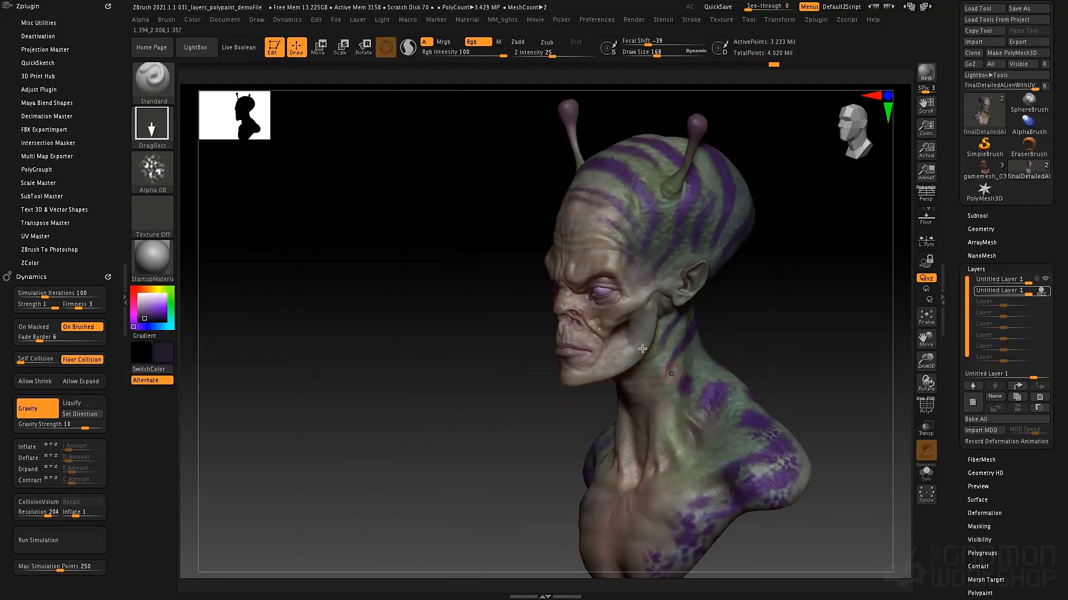
- Switch the paint colour to a mustard yellow of red 210, green 197, blue 50
{"action": "left_click_drag", "start_coordinate": [386, 440], "coordinate": [482, 429]}
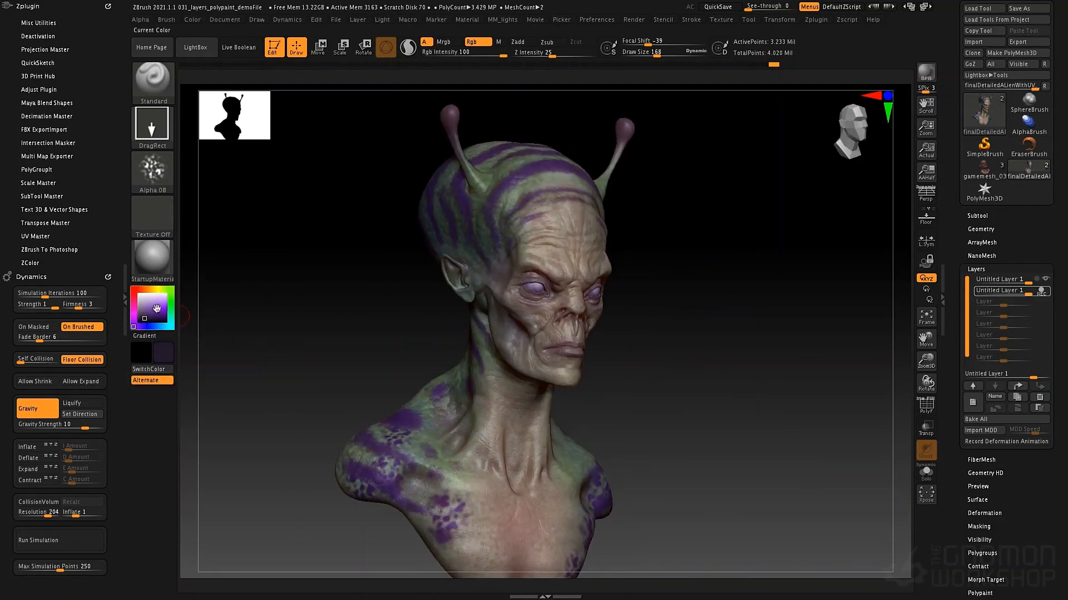
{"action": "left_click", "coordinate": [156, 290]}
{"action": "left_click_drag", "start_coordinate": [150, 314], "coordinate": [155, 309]}
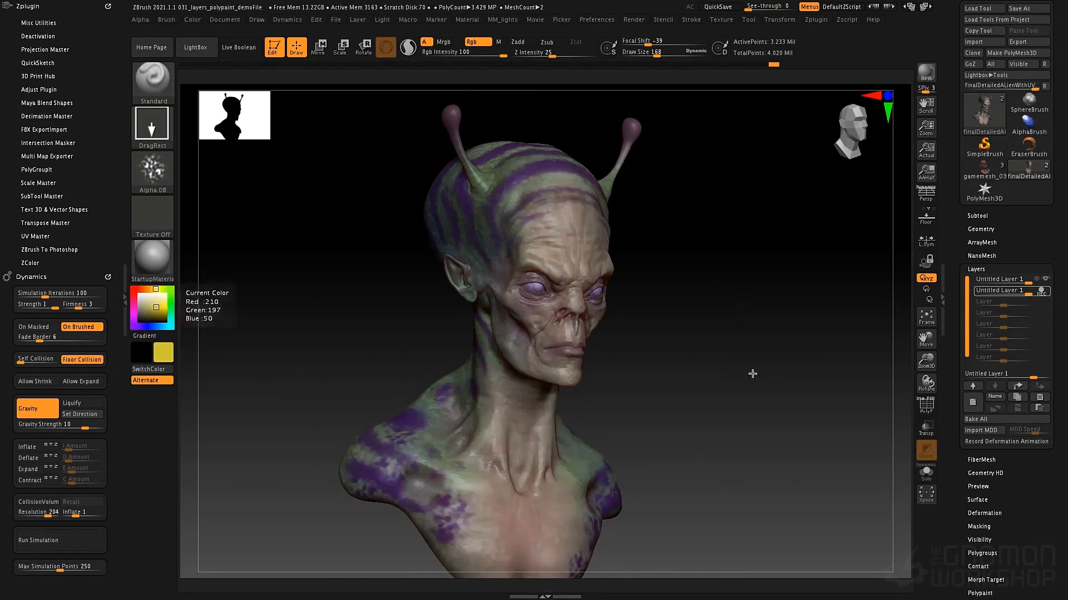
- Stamp yellow spot clusters around the base of the alien's left antenna on the recording layer
{"action": "left_click_drag", "start_coordinate": [750, 369], "coordinate": [716, 329]}
{"action": "right_click_drag", "start_coordinate": [716, 328], "coordinate": [616, 314], "text": "ctrl"}
{"action": "right_click_drag", "start_coordinate": [669, 349], "coordinate": [631, 341]}
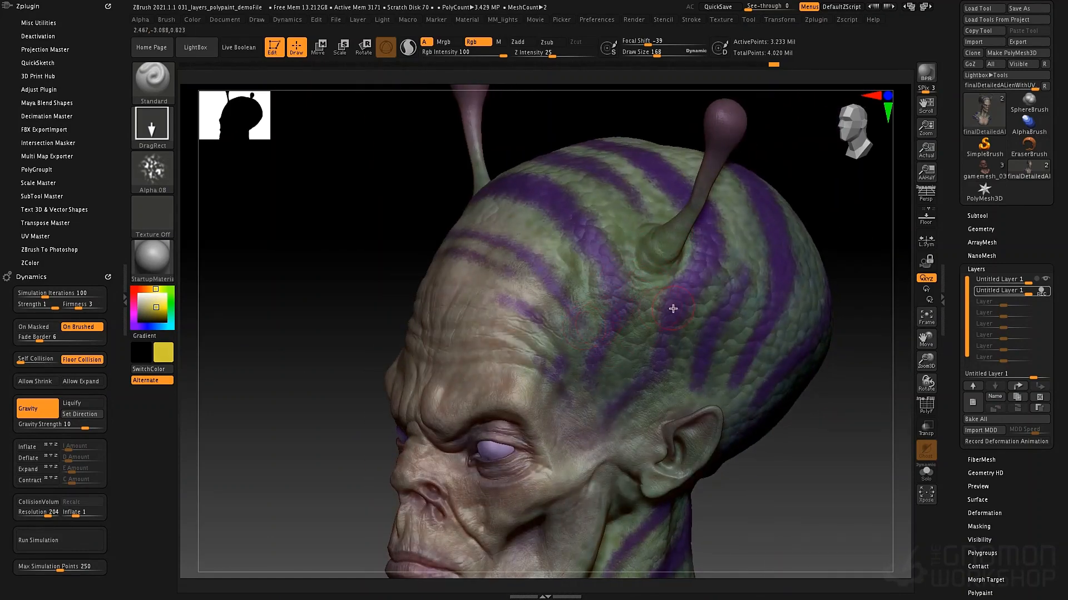
{"action": "mouse_move", "coordinate": [1030, 295]}
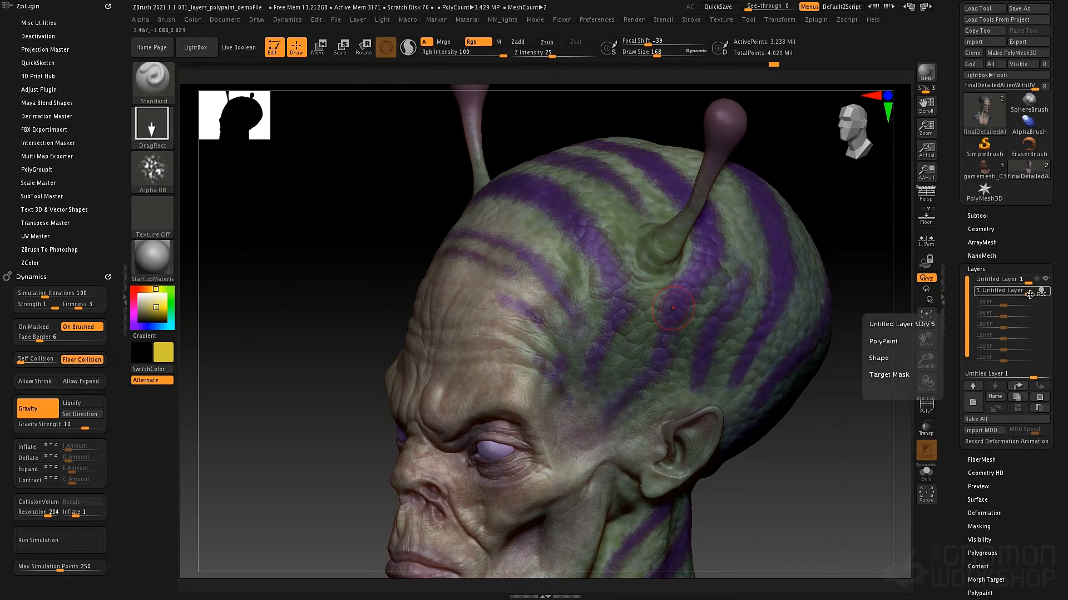
{"action": "left_click_drag", "start_coordinate": [610, 245], "coordinate": [691, 288]}
{"action": "mouse_move", "coordinate": [632, 217]}
{"action": "left_mouse_down"}
{"action": "mouse_move", "coordinate": [627, 265]}
{"action": "mouse_move", "coordinate": [656, 291]}
{"action": "left_mouse_up"}
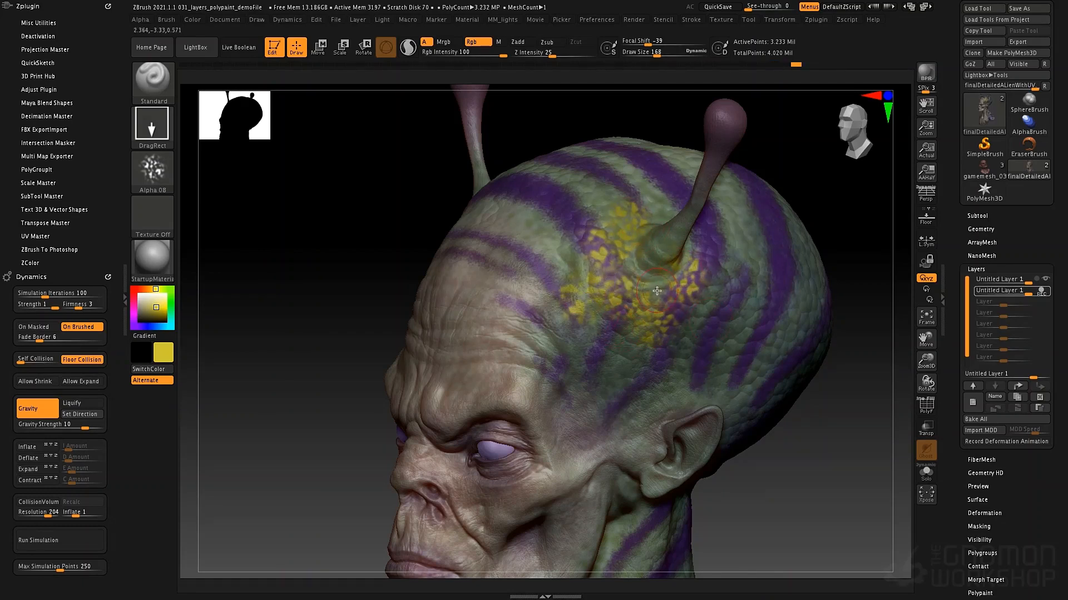
- Move the yellow polypaint layer above the purple layer in the layer list and turn its visibility on
{"action": "mouse_move", "coordinate": [1013, 290]}
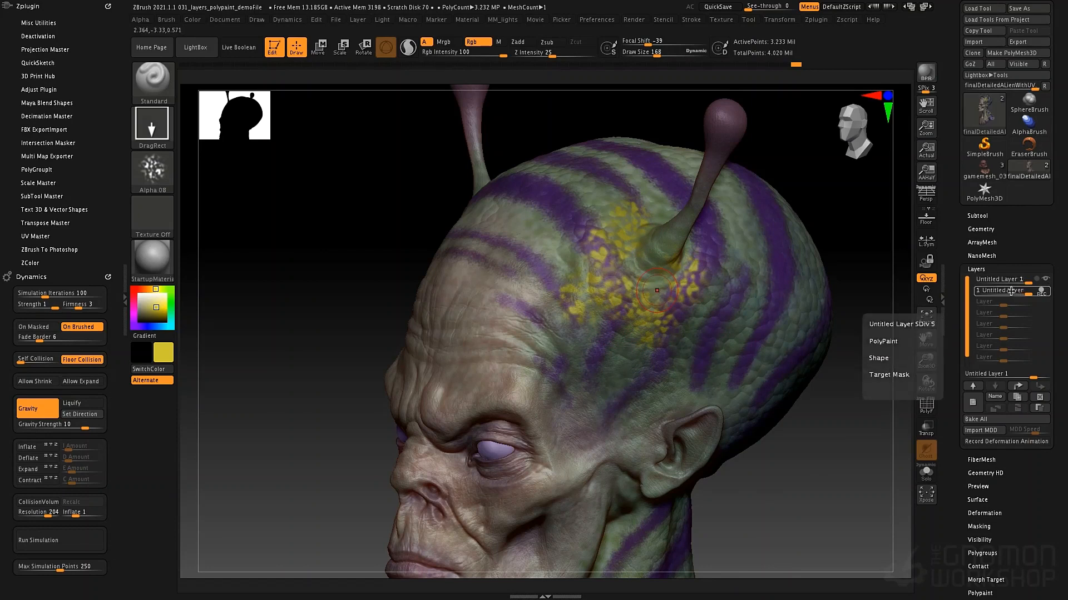
{"action": "left_click", "coordinate": [1018, 386]}
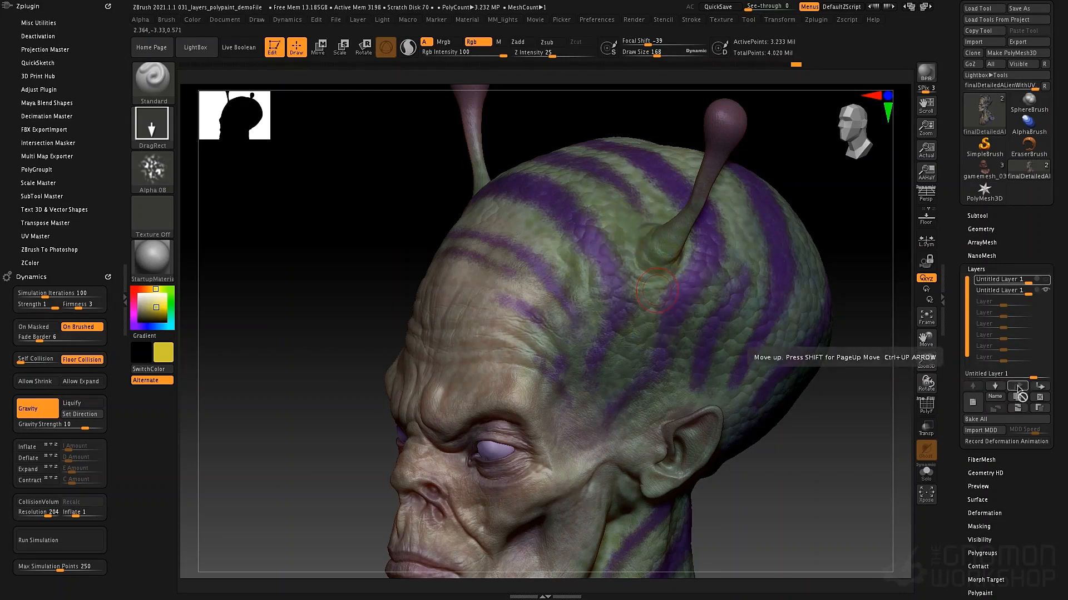
{"action": "left_click", "coordinate": [1046, 280]}
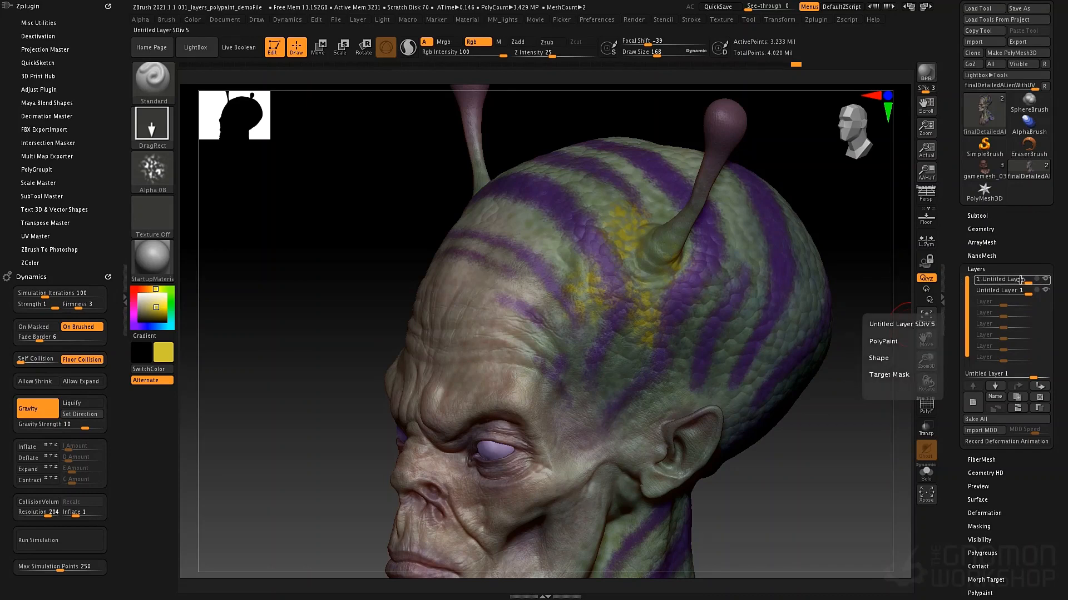
- Enable recording on the upper, yellow polypaint layer and stamp more yellow spots below the left antenna and towards the forehead
{"action": "left_click_drag", "start_coordinate": [806, 474], "coordinate": [812, 472]}
{"action": "left_click_drag", "start_coordinate": [691, 329], "coordinate": [676, 401]}
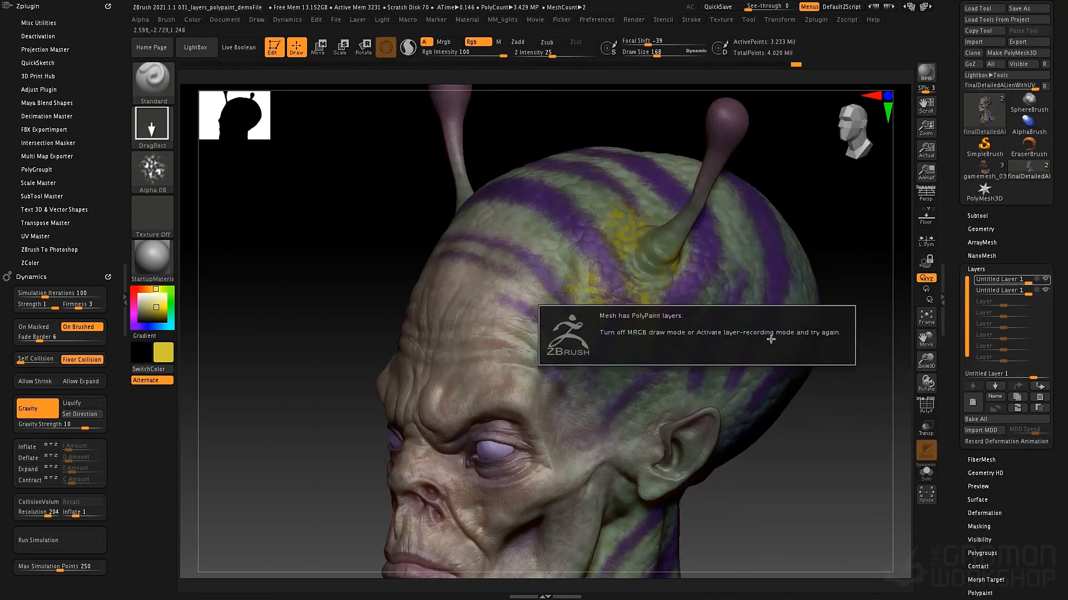
{"action": "left_click", "coordinate": [1038, 279]}
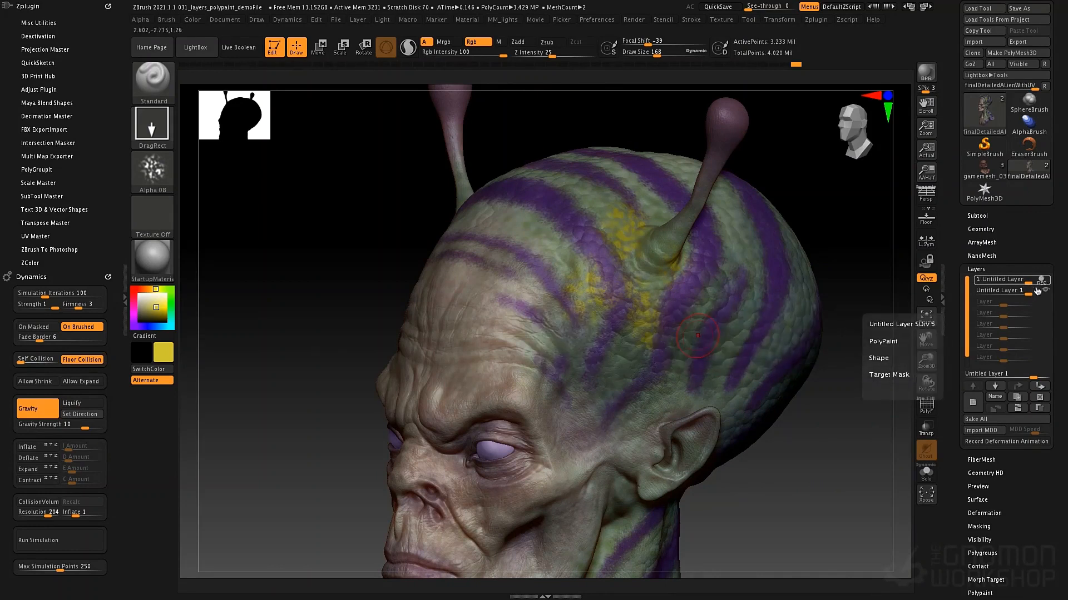
{"action": "left_click_drag", "start_coordinate": [690, 337], "coordinate": [640, 425]}
{"action": "left_click_drag", "start_coordinate": [620, 353], "coordinate": [657, 412]}
{"action": "left_click_drag", "start_coordinate": [573, 338], "coordinate": [601, 345]}
{"action": "left_click_drag", "start_coordinate": [583, 273], "coordinate": [618, 331]}
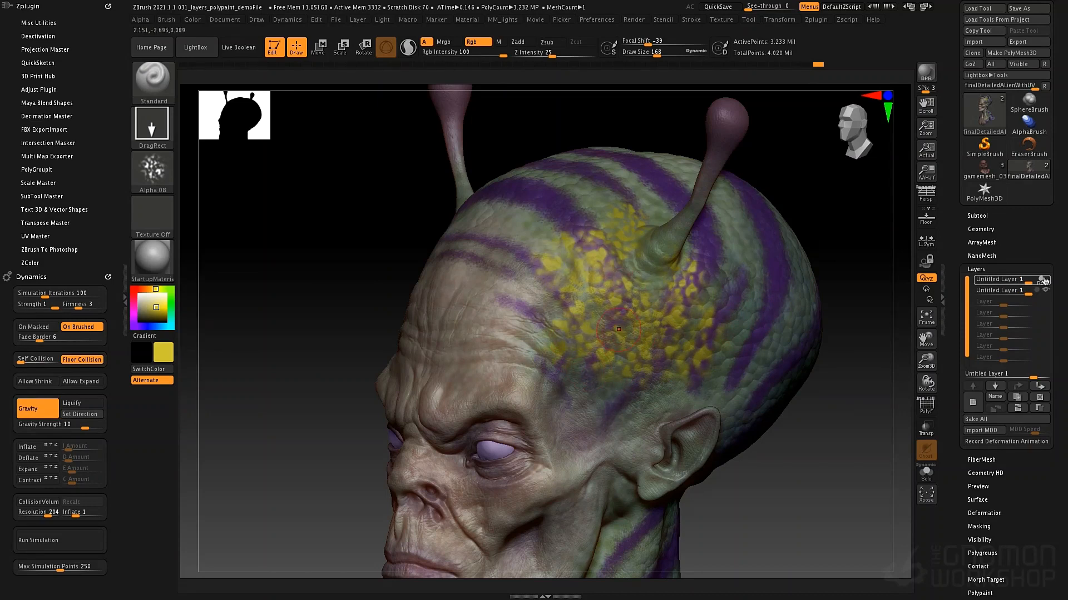
- Stop recording on the yellow layer and compare its effect by moving it below the purple layer and back above it
{"action": "left_click", "coordinate": [1043, 280]}
{"action": "left_click", "coordinate": [1045, 283]}
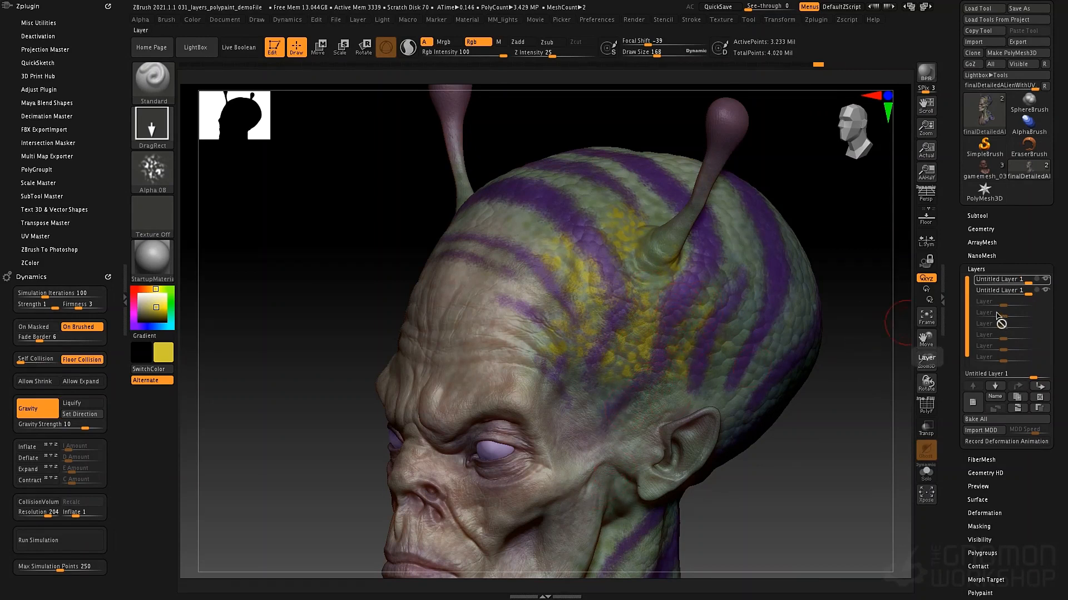
{"action": "left_click", "coordinate": [1043, 388]}
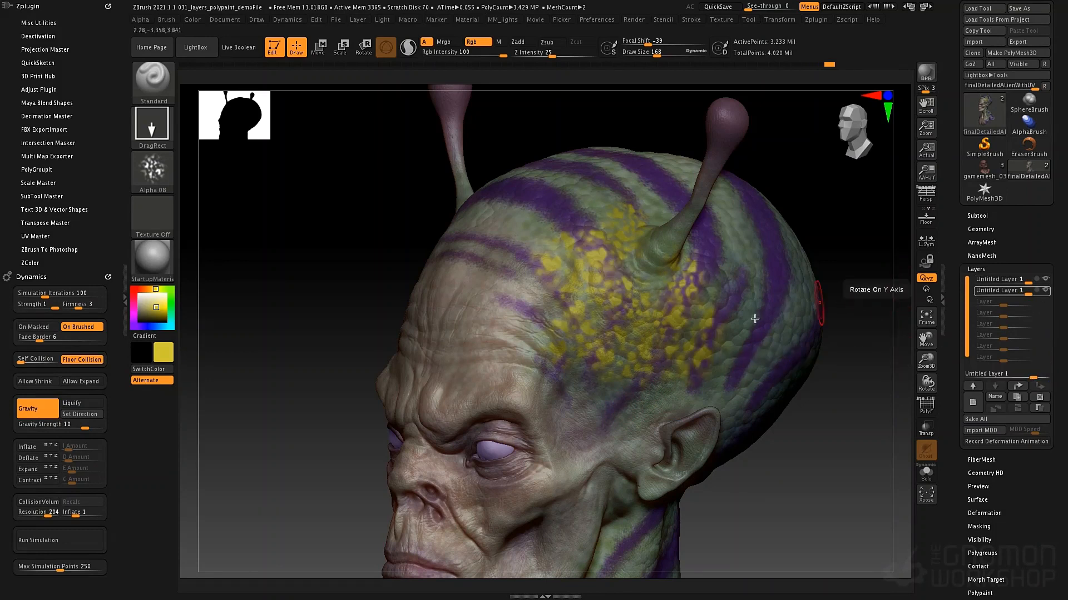
{"action": "left_click", "coordinate": [1020, 390]}
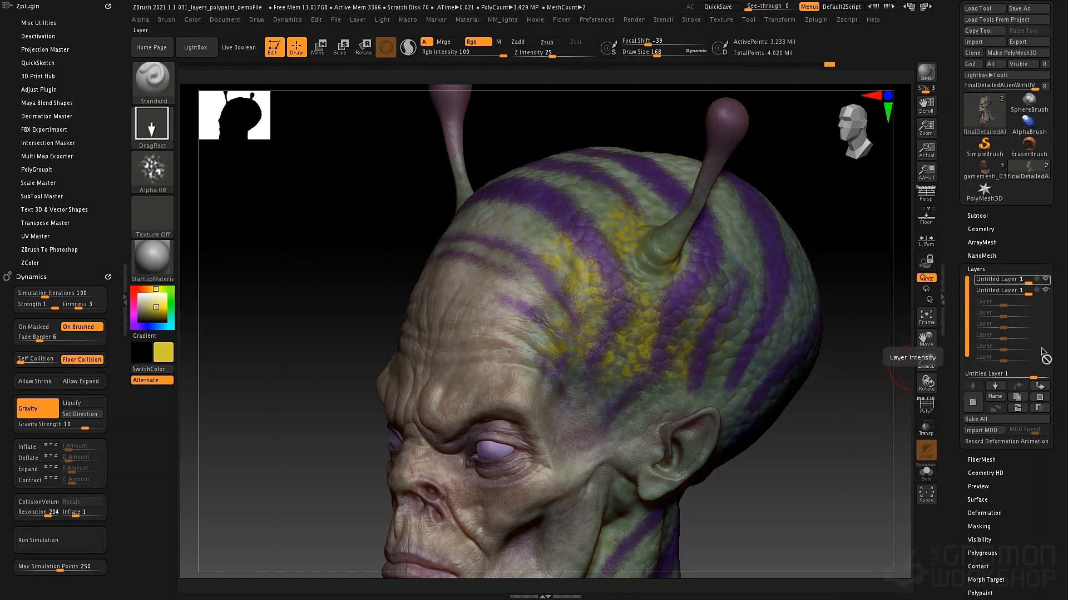
- Try stamping yellow on the right side of the forehead with the yellow layer above the purple one, re-enabling its recording
{"action": "left_click", "coordinate": [1038, 281]}
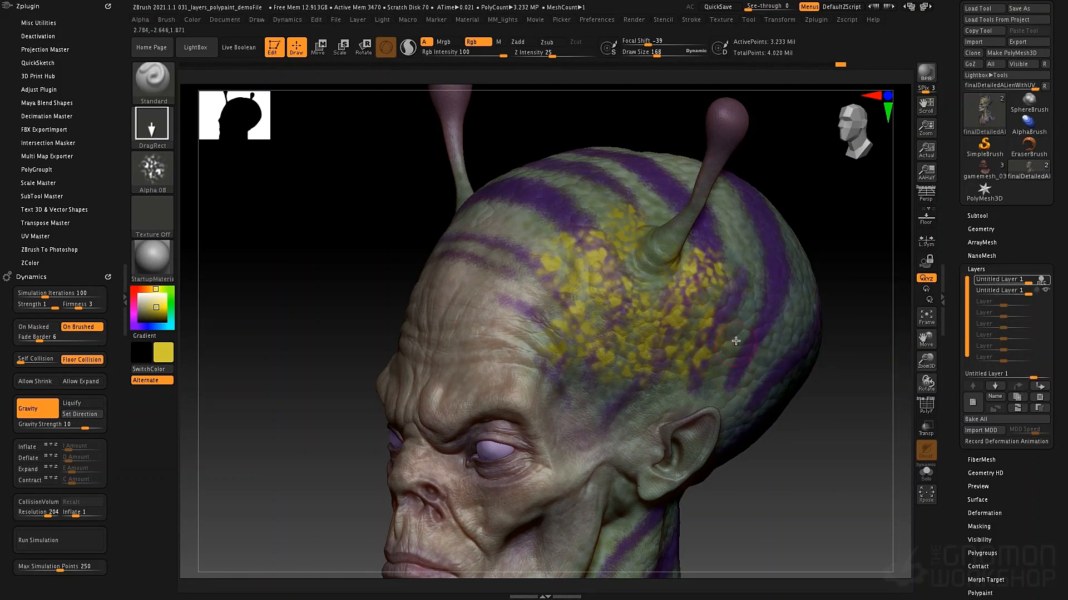
{"action": "mouse_move", "coordinate": [812, 381]}
{"action": "left_mouse_down"}
{"action": "mouse_move", "coordinate": [846, 380]}
{"action": "mouse_move", "coordinate": [824, 375]}
{"action": "left_mouse_up"}
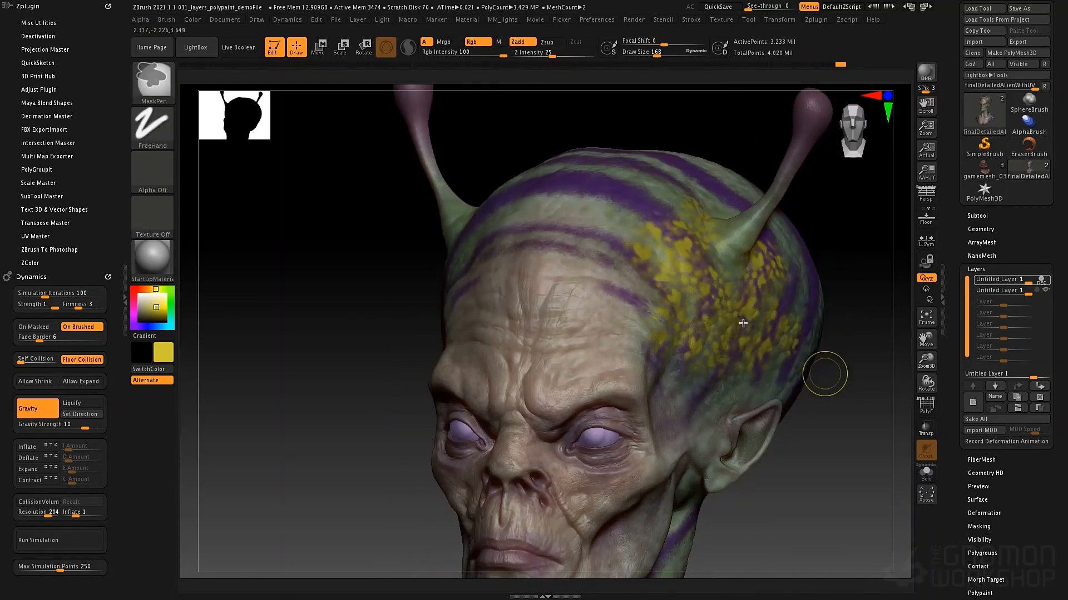
{"action": "key", "text": "ctrl+z"}
{"action": "key", "text": "ctrl+shift+z"}
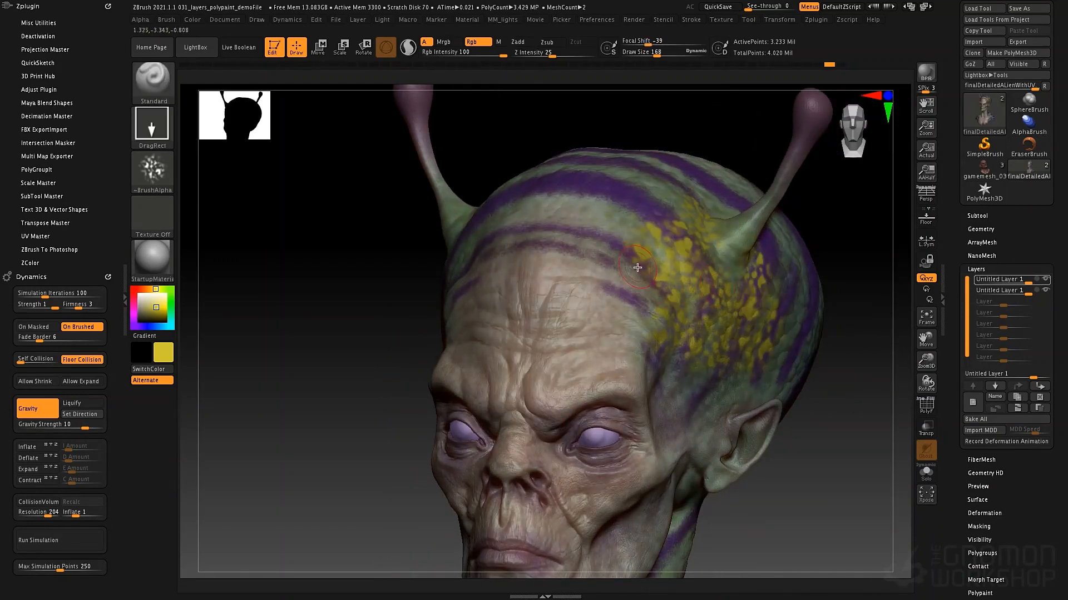
{"action": "left_click_drag", "start_coordinate": [641, 291], "coordinate": [495, 262]}
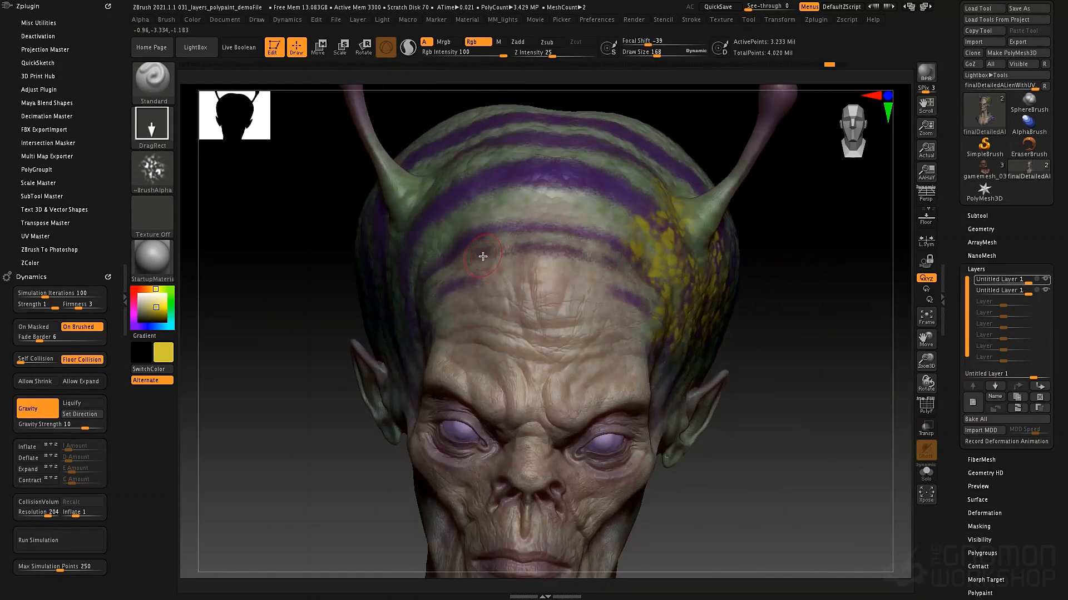
{"action": "left_click", "coordinate": [448, 280]}
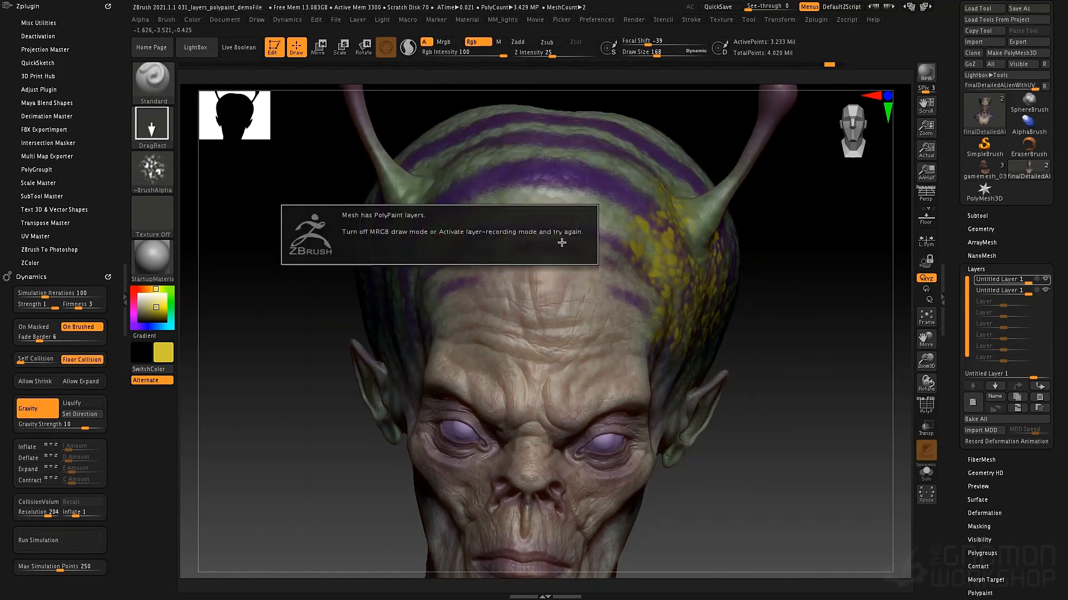
{"action": "left_click", "coordinate": [1037, 282]}
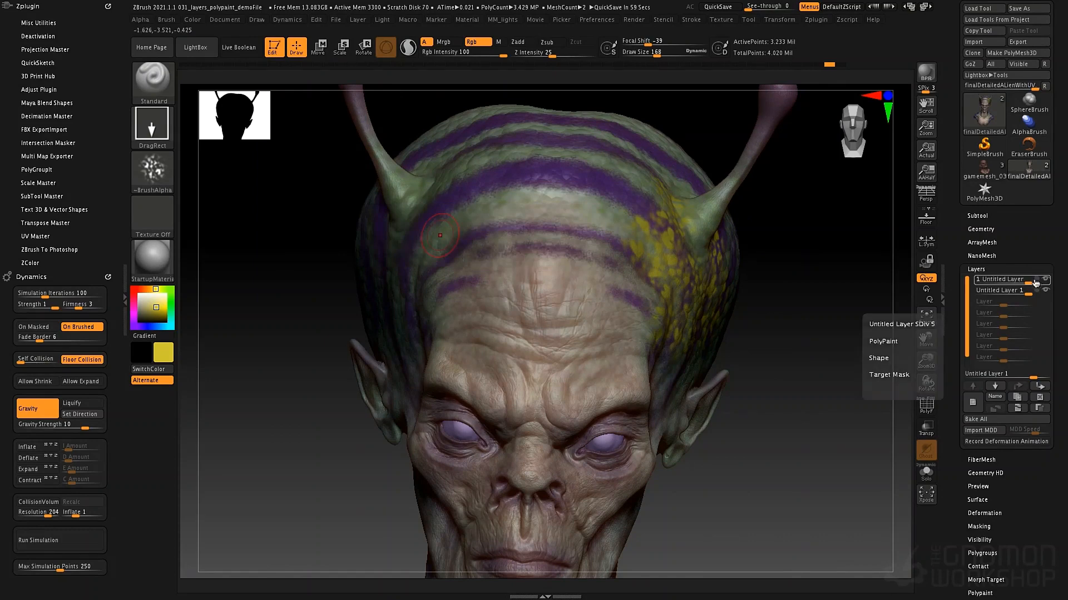
{"action": "left_click_drag", "start_coordinate": [527, 246], "coordinate": [356, 247]}
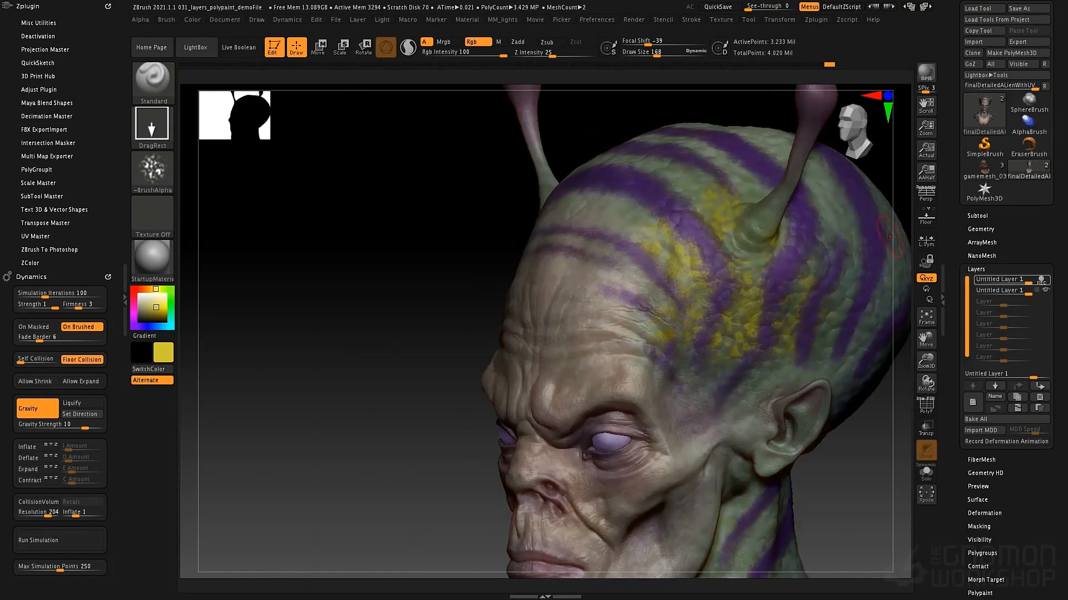
- Move the yellow layer below the purple one, enable its recording and stamp yellow spots around the right antenna
{"action": "left_click", "coordinate": [1042, 290]}
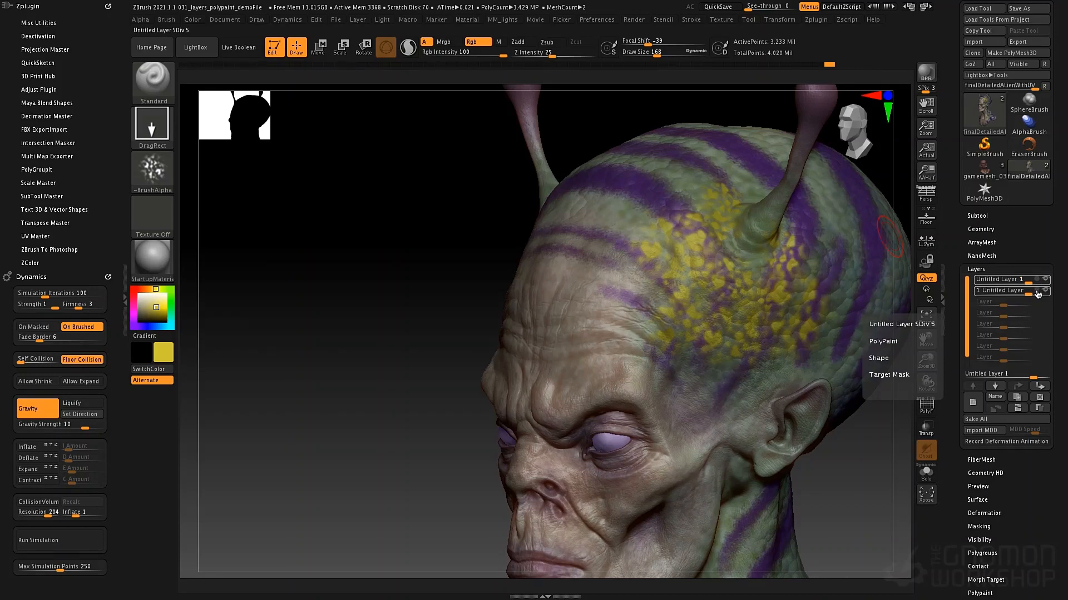
{"action": "left_click", "coordinate": [1038, 293]}
{"action": "left_click_drag", "start_coordinate": [495, 267], "coordinate": [834, 269]}
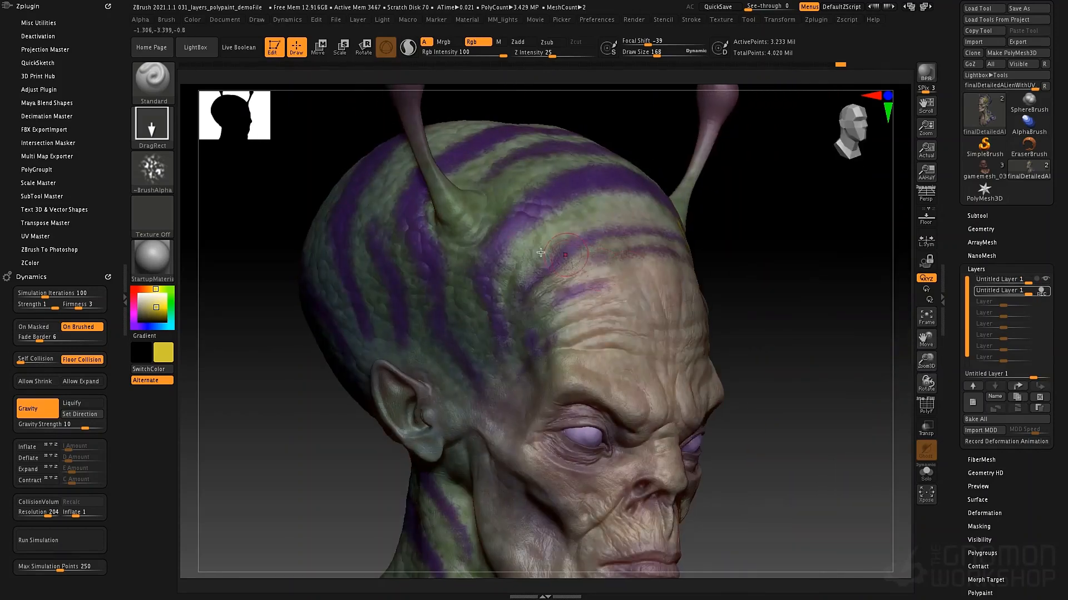
{"action": "mouse_move", "coordinate": [539, 291]}
{"action": "left_mouse_down"}
{"action": "mouse_move", "coordinate": [490, 223]}
{"action": "mouse_move", "coordinate": [467, 317]}
{"action": "mouse_move", "coordinate": [484, 374]}
{"action": "mouse_move", "coordinate": [446, 317]}
{"action": "mouse_move", "coordinate": [470, 358]}
{"action": "mouse_move", "coordinate": [432, 316]}
{"action": "mouse_move", "coordinate": [413, 217]}
{"action": "mouse_move", "coordinate": [492, 207]}
{"action": "mouse_move", "coordinate": [547, 218]}
{"action": "mouse_move", "coordinate": [508, 182]}
{"action": "left_mouse_up"}
{"action": "mouse_move", "coordinate": [527, 238]}
{"action": "left_mouse_down"}
{"action": "mouse_move", "coordinate": [464, 159]}
{"action": "mouse_move", "coordinate": [545, 170]}
{"action": "mouse_move", "coordinate": [568, 229]}
{"action": "left_mouse_up"}
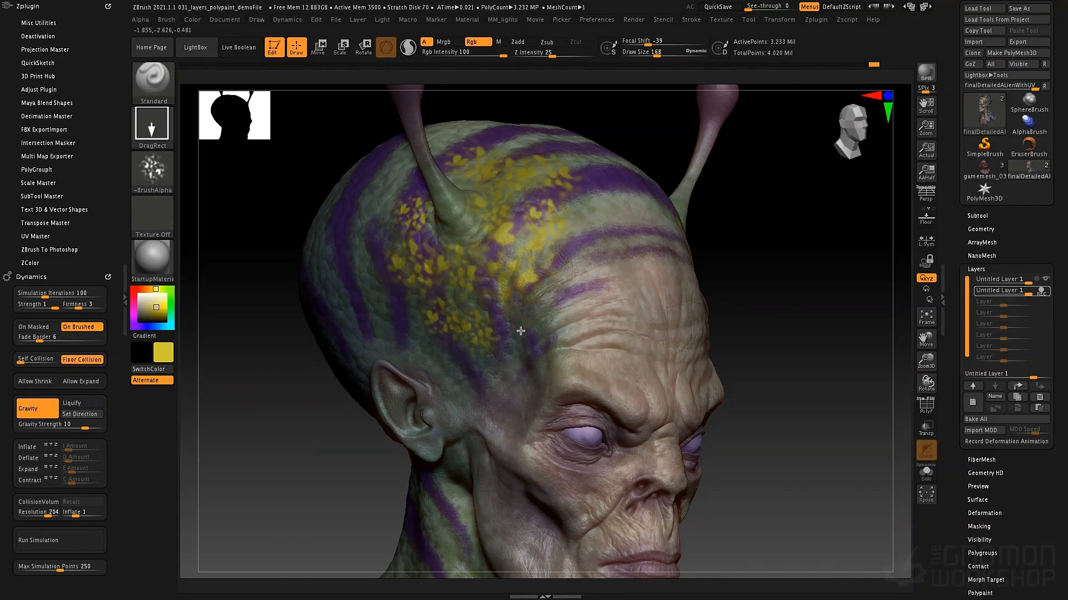
{"action": "left_click_drag", "start_coordinate": [521, 331], "coordinate": [504, 319]}
- Stamp yellow spot clusters over the forehead stripes beside the left antenna and on the right side of the forehead
{"action": "left_click_drag", "start_coordinate": [778, 328], "coordinate": [531, 318]}
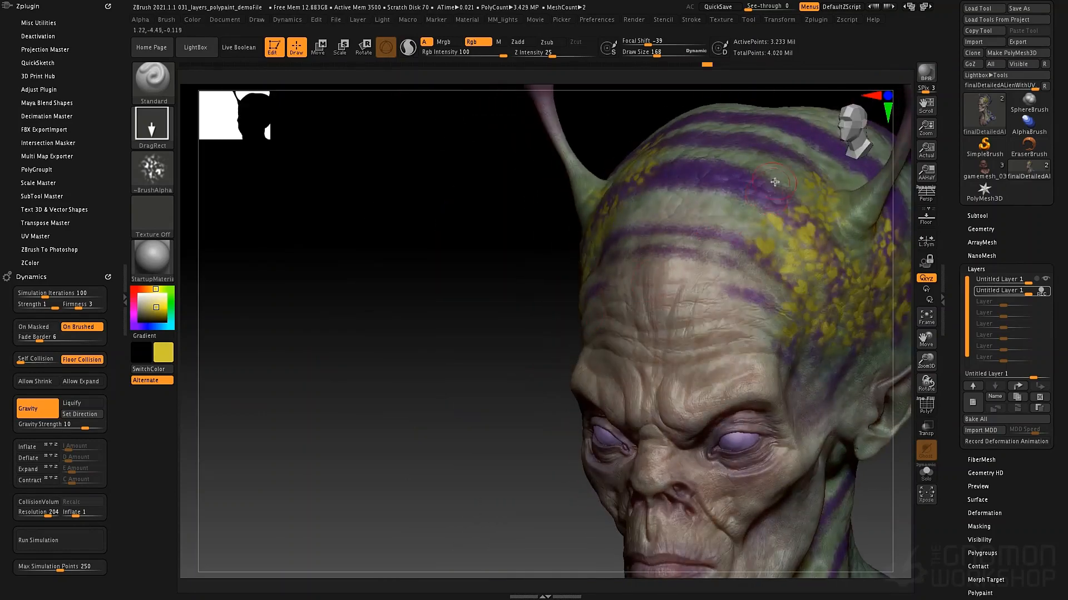
{"action": "left_click_drag", "start_coordinate": [774, 182], "coordinate": [804, 248]}
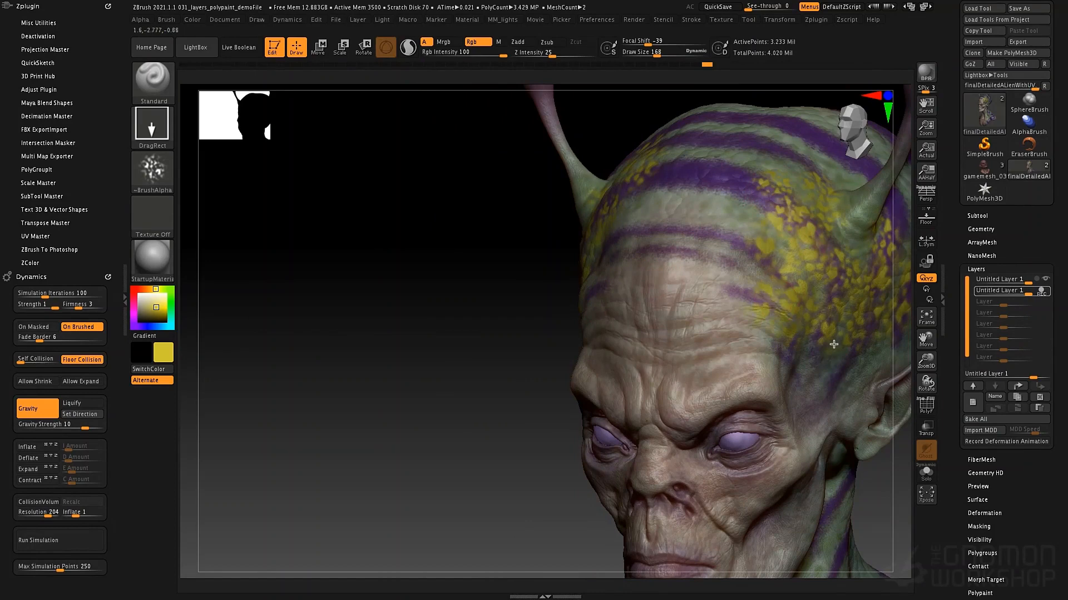
{"action": "mouse_move", "coordinate": [834, 343]}
{"action": "left_mouse_down"}
{"action": "mouse_move", "coordinate": [796, 327]}
{"action": "mouse_move", "coordinate": [601, 302]}
{"action": "mouse_move", "coordinate": [592, 371]}
{"action": "left_mouse_up"}
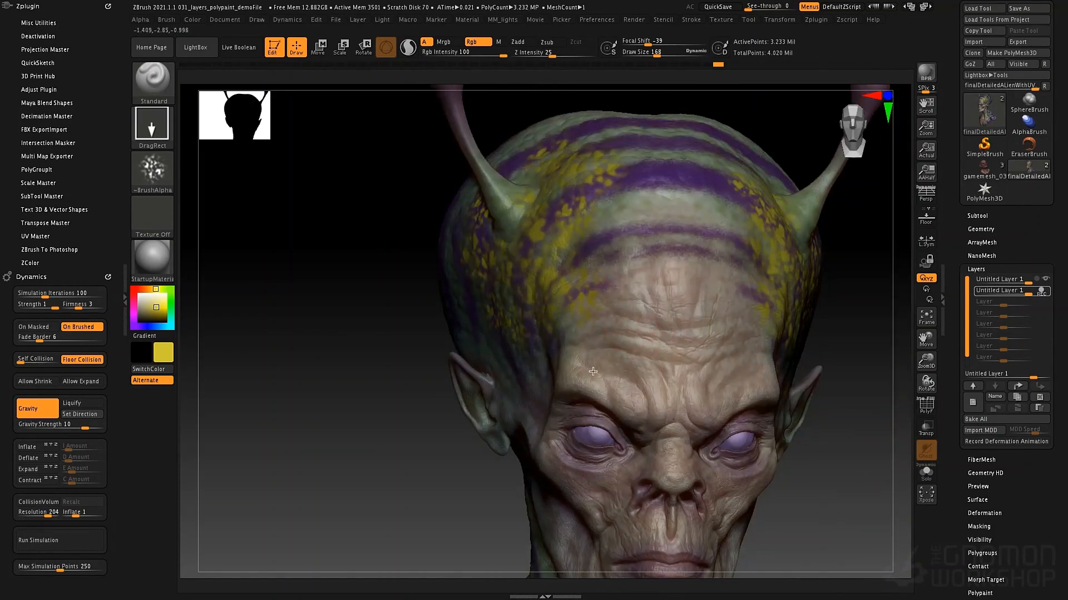
{"action": "left_click_drag", "start_coordinate": [608, 237], "coordinate": [634, 271]}
{"action": "left_click_drag", "start_coordinate": [633, 205], "coordinate": [645, 189]}
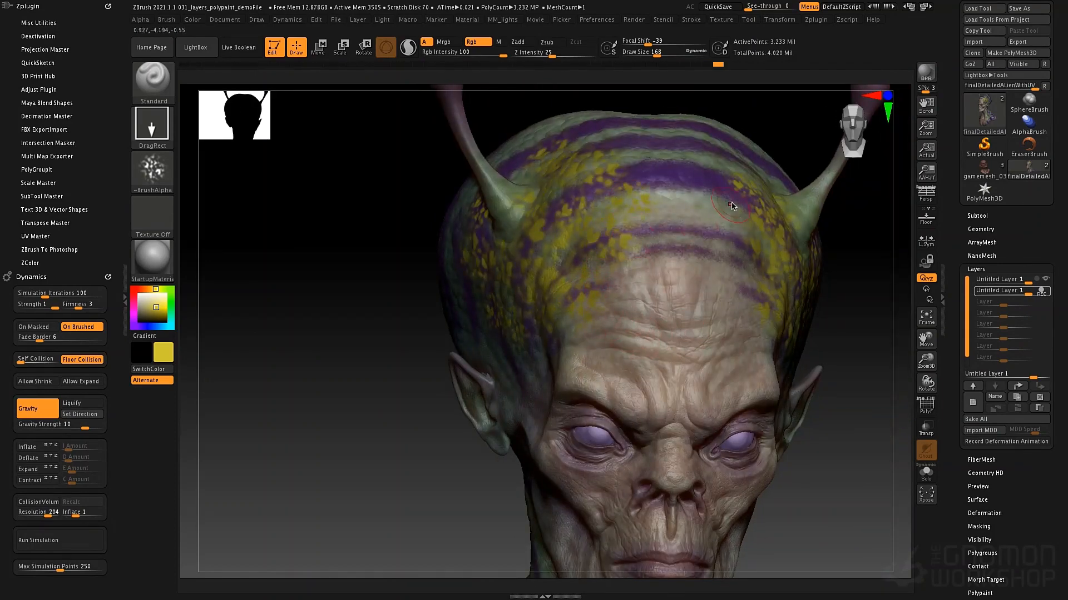
- Stamp yellow spot clusters behind the left antenna and down the left temple to the front of the ear
{"action": "right_click_drag", "start_coordinate": [759, 271], "coordinate": [784, 283]}
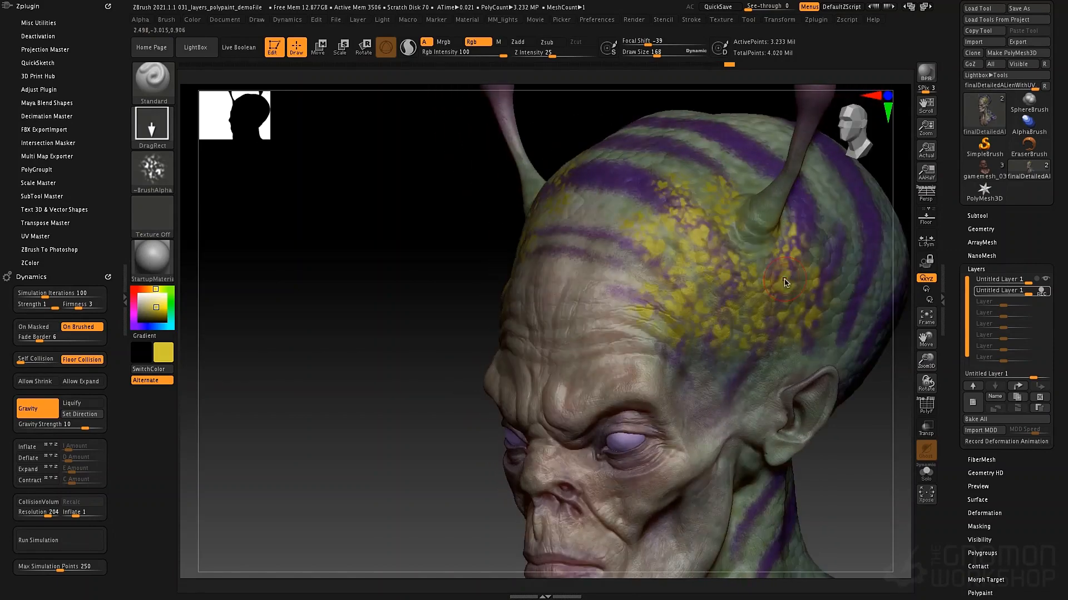
{"action": "right_click_drag", "start_coordinate": [718, 281], "coordinate": [739, 288]}
{"action": "left_click_drag", "start_coordinate": [738, 288], "coordinate": [724, 233]}
{"action": "mouse_move", "coordinate": [725, 273]}
{"action": "left_mouse_down"}
{"action": "mouse_move", "coordinate": [711, 177]}
{"action": "mouse_move", "coordinate": [729, 214]}
{"action": "left_mouse_up"}
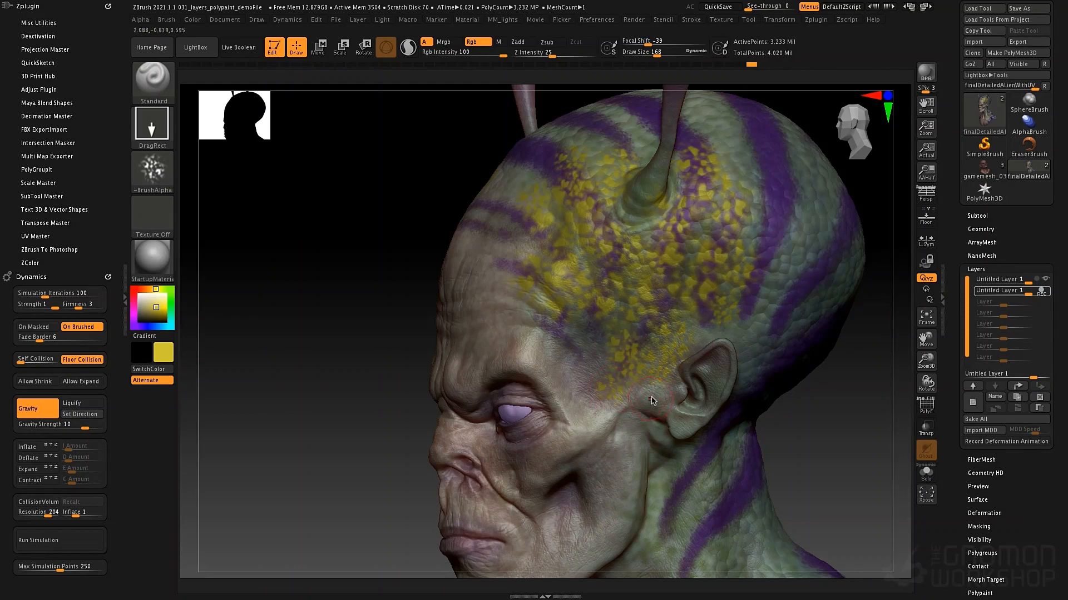
{"action": "left_click_drag", "start_coordinate": [594, 349], "coordinate": [616, 391]}
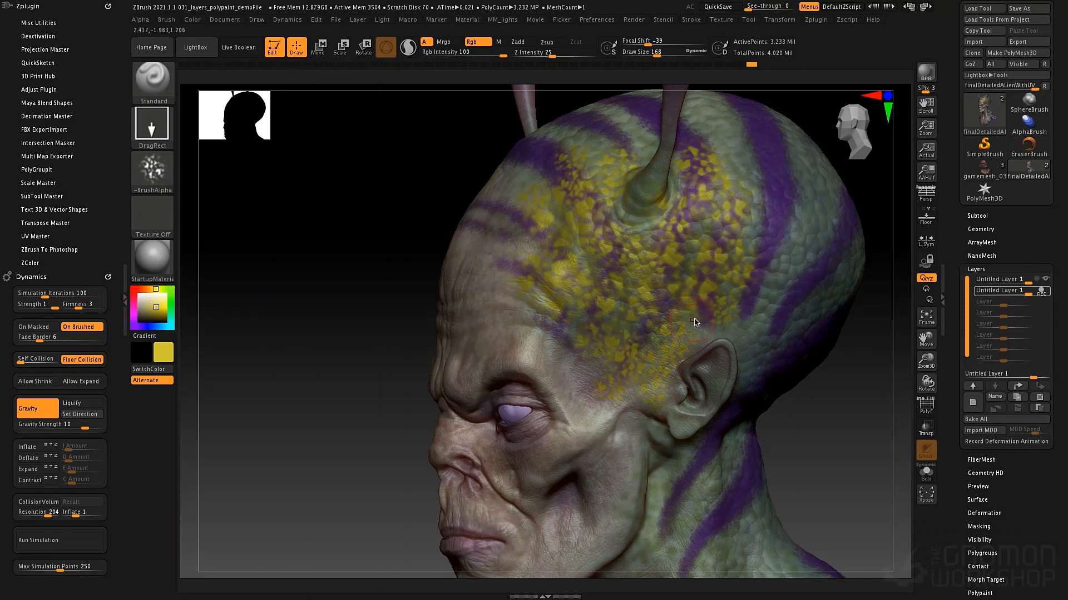
- Stamp yellow spot clusters over the right temple, above the right ear and behind the right antenna
{"action": "right_click_drag", "start_coordinate": [694, 360], "coordinate": [604, 326]}
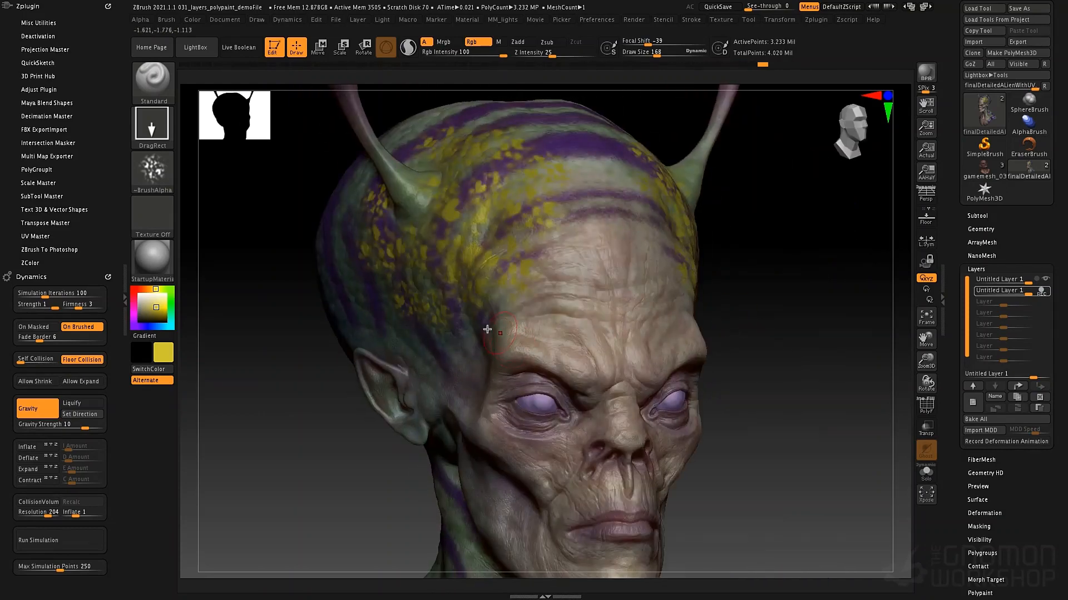
{"action": "right_click_drag", "start_coordinate": [487, 330], "coordinate": [391, 351]}
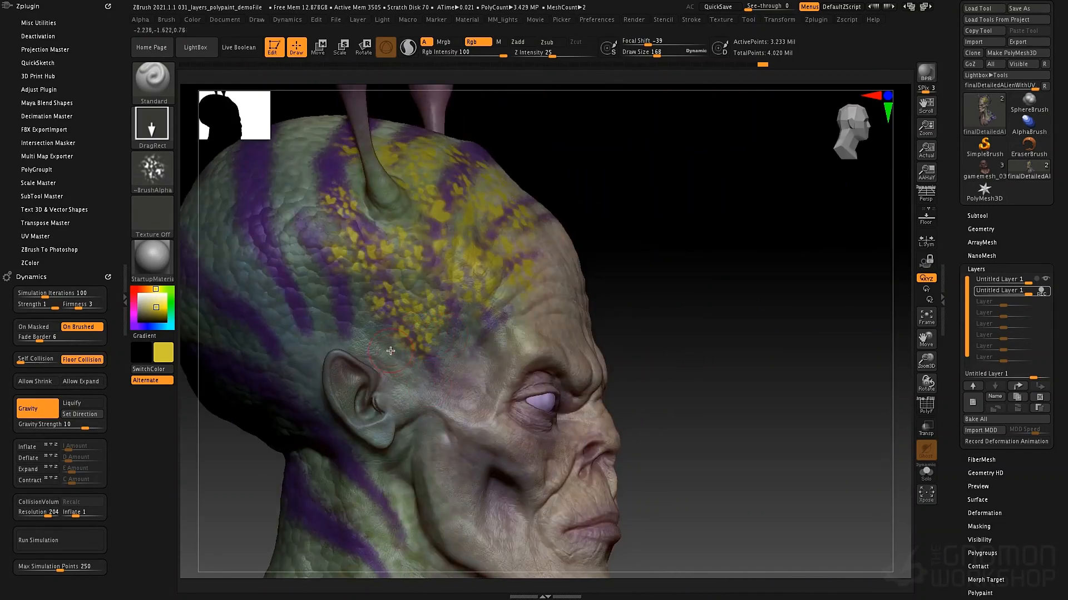
{"action": "mouse_move", "coordinate": [390, 351]}
{"action": "left_mouse_down"}
{"action": "mouse_move", "coordinate": [407, 386]}
{"action": "mouse_move", "coordinate": [451, 390]}
{"action": "left_mouse_up"}
{"action": "left_click_drag", "start_coordinate": [457, 344], "coordinate": [463, 407]}
{"action": "left_click_drag", "start_coordinate": [470, 318], "coordinate": [486, 349]}
{"action": "mouse_move", "coordinate": [413, 281]}
{"action": "left_mouse_down"}
{"action": "mouse_move", "coordinate": [413, 321]}
{"action": "mouse_move", "coordinate": [363, 328]}
{"action": "left_mouse_up"}
{"action": "left_click_drag", "start_coordinate": [345, 285], "coordinate": [354, 305]}
{"action": "left_click_drag", "start_coordinate": [304, 275], "coordinate": [334, 298]}
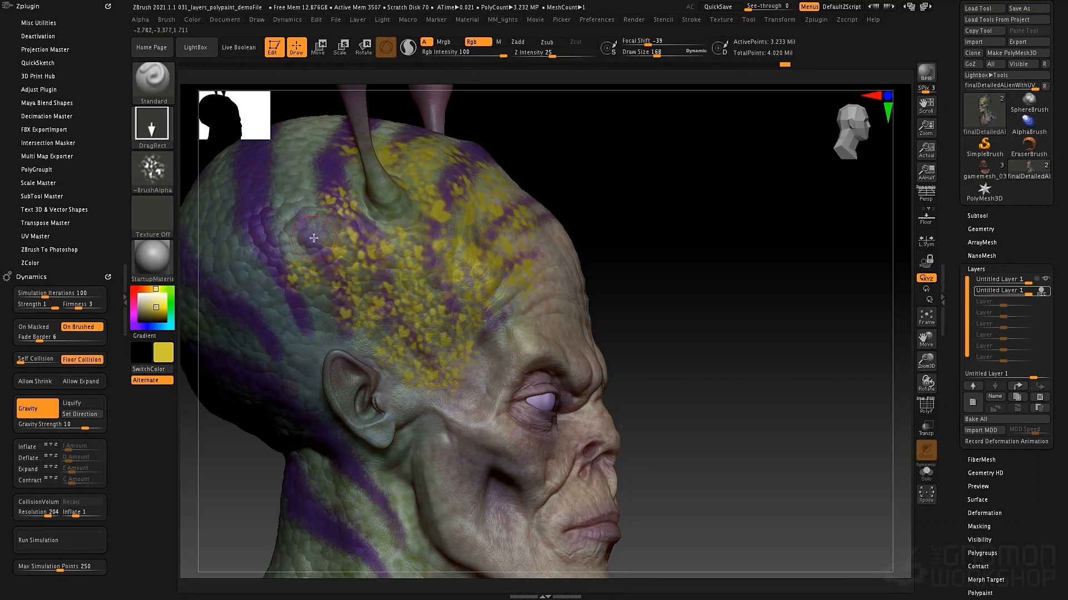
{"action": "left_click_drag", "start_coordinate": [314, 239], "coordinate": [345, 281]}
{"action": "left_click_drag", "start_coordinate": [310, 195], "coordinate": [352, 236]}
{"action": "right_click_drag", "start_coordinate": [431, 247], "coordinate": [428, 172]}
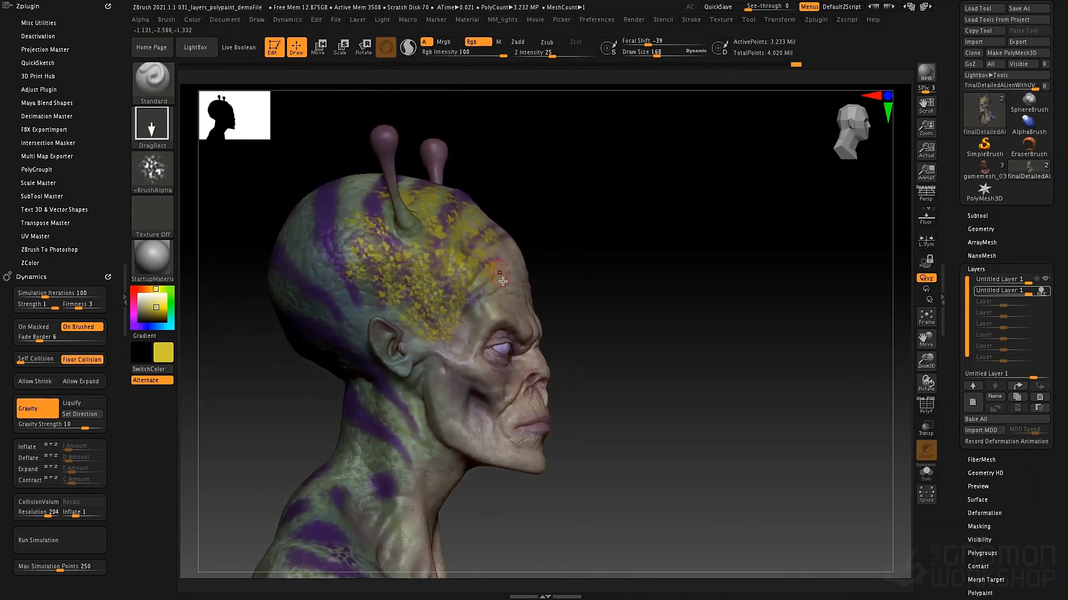
- Stamp yellow spot clusters over the shoulders and across both sides of the upper chest
{"action": "right_click_drag", "start_coordinate": [667, 303], "coordinate": [512, 311]}
{"action": "right_click_drag", "start_coordinate": [479, 220], "coordinate": [384, 70], "text": "alt"}
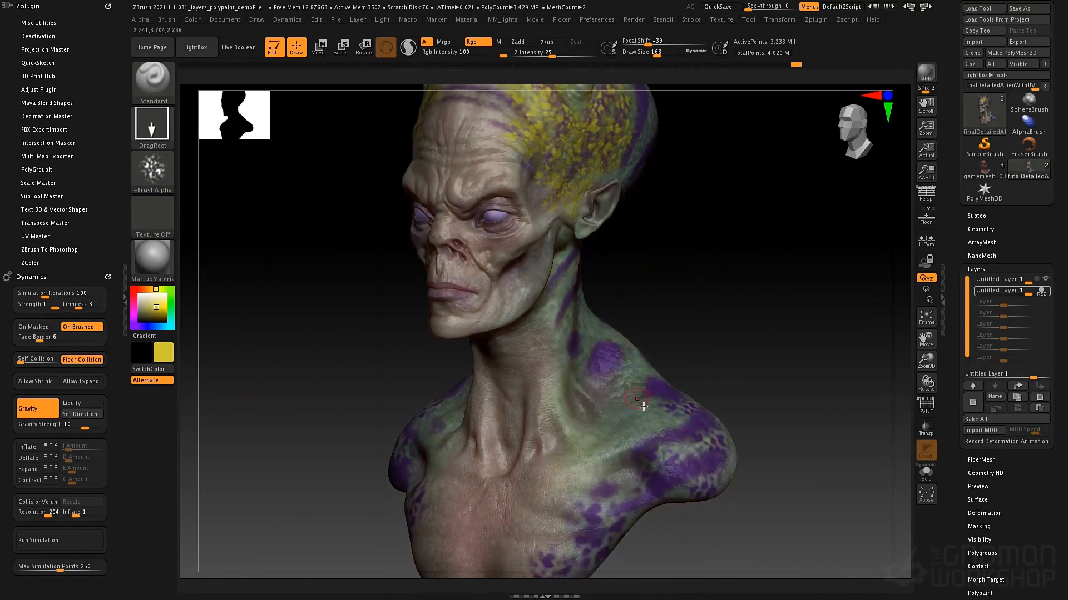
{"action": "mouse_move", "coordinate": [643, 407]}
{"action": "left_mouse_down"}
{"action": "mouse_move", "coordinate": [690, 449]}
{"action": "mouse_move", "coordinate": [694, 430]}
{"action": "left_mouse_up"}
{"action": "left_click_drag", "start_coordinate": [634, 372], "coordinate": [701, 411]}
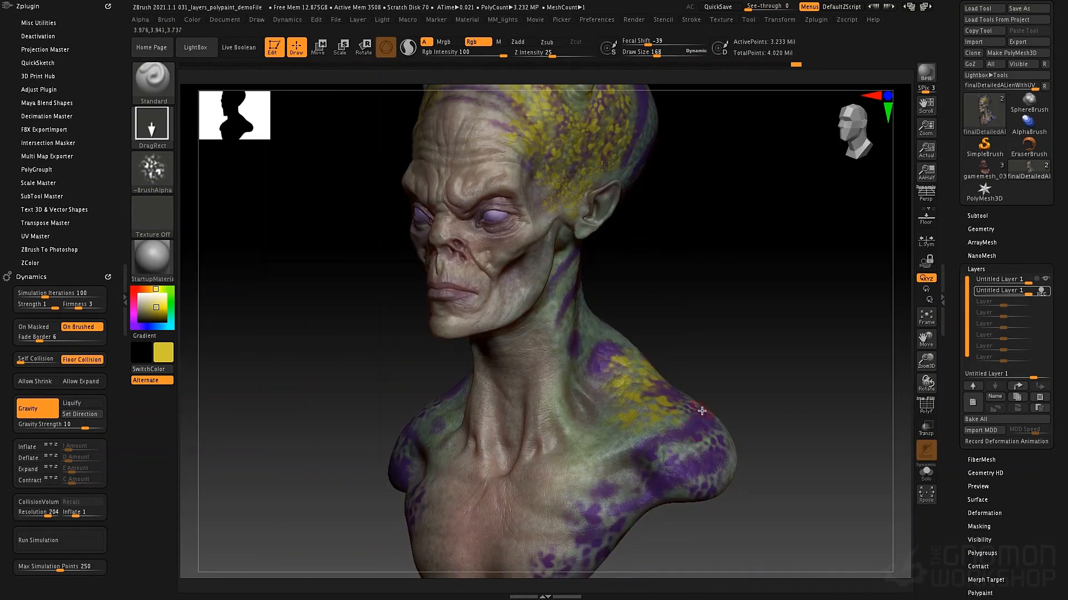
{"action": "left_click_drag", "start_coordinate": [679, 453], "coordinate": [725, 519]}
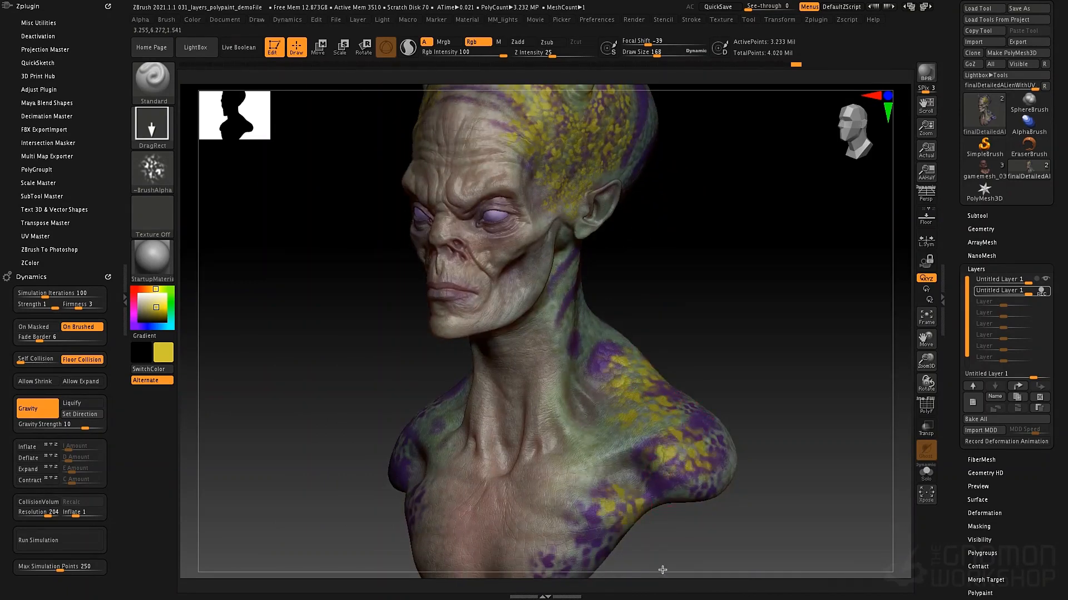
{"action": "mouse_move", "coordinate": [656, 562]}
{"action": "left_mouse_down"}
{"action": "mouse_move", "coordinate": [688, 558]}
{"action": "mouse_move", "coordinate": [598, 530]}
{"action": "left_mouse_up"}
{"action": "mouse_move", "coordinate": [342, 477]}
{"action": "left_mouse_down"}
{"action": "mouse_move", "coordinate": [341, 506]}
{"action": "mouse_move", "coordinate": [362, 452]}
{"action": "mouse_move", "coordinate": [372, 444]}
{"action": "mouse_move", "coordinate": [382, 459]}
{"action": "left_mouse_up"}
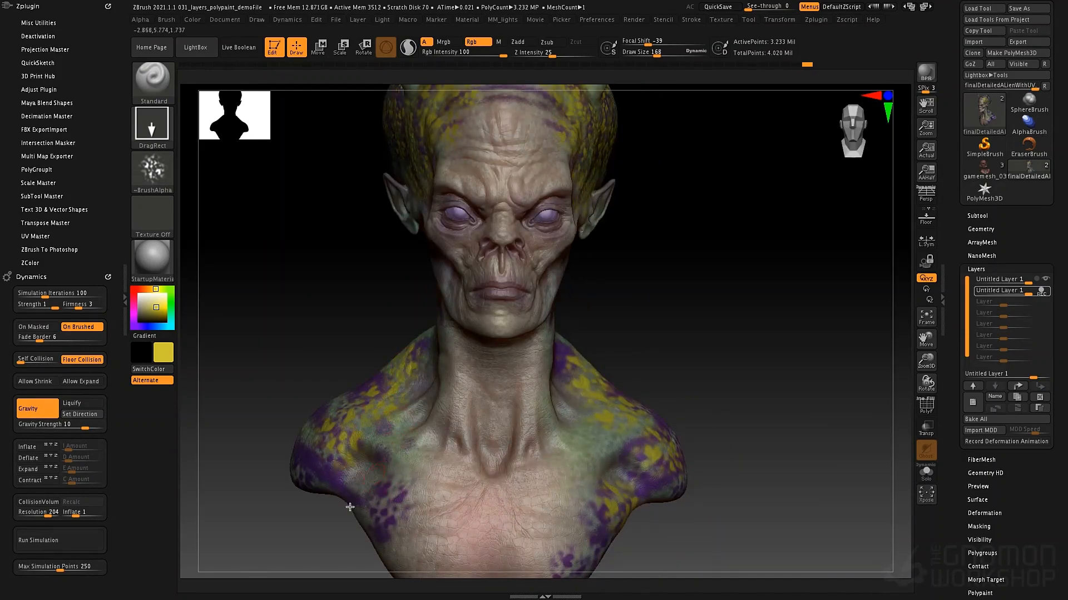
{"action": "left_click_drag", "start_coordinate": [581, 495], "coordinate": [666, 556]}
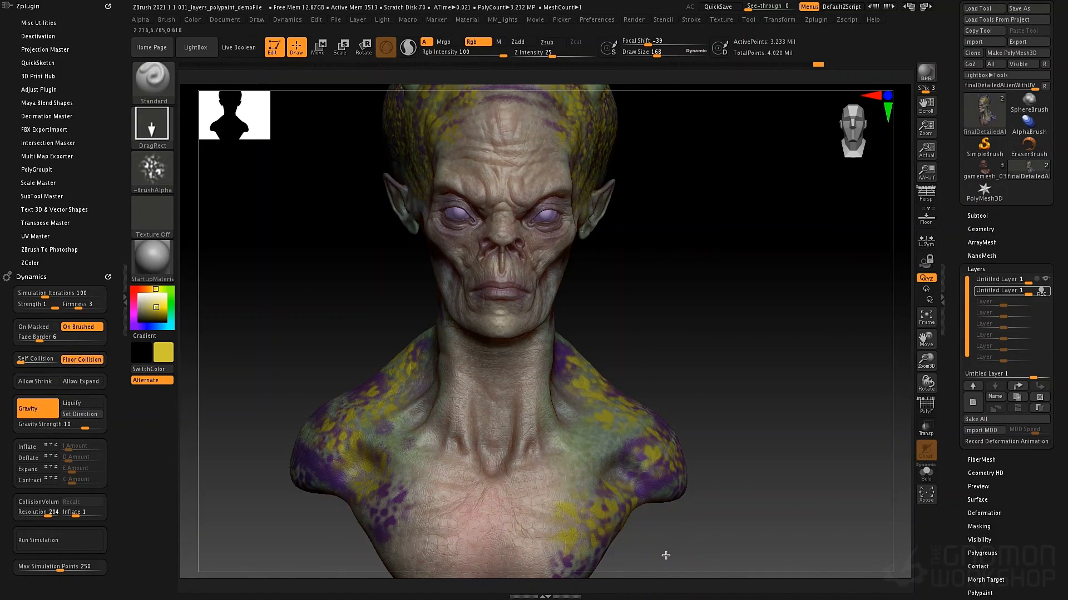
- Stop recording the yellow spots layer and lower its intensity to 0.43529
{"action": "left_click", "coordinate": [1038, 297]}
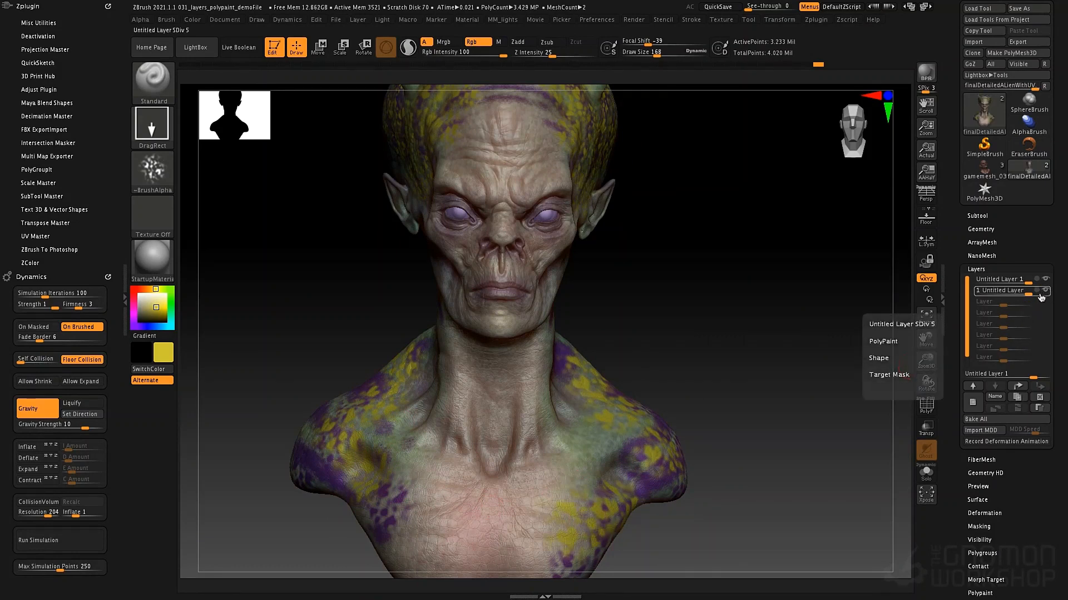
{"action": "left_click_drag", "start_coordinate": [1027, 294], "coordinate": [1013, 295]}
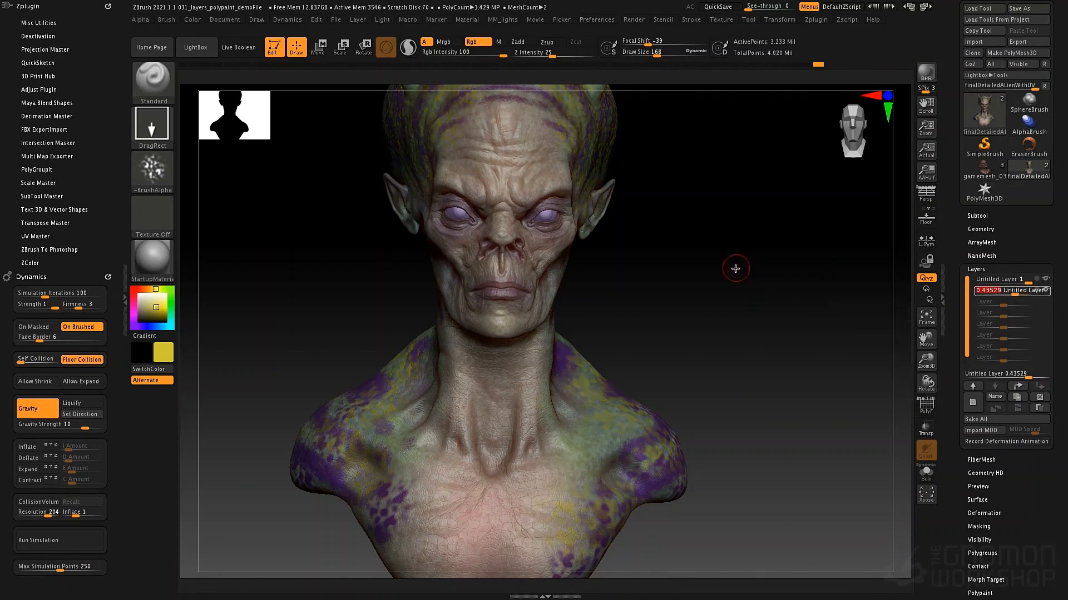
{"action": "left_click_drag", "start_coordinate": [734, 267], "coordinate": [776, 281]}
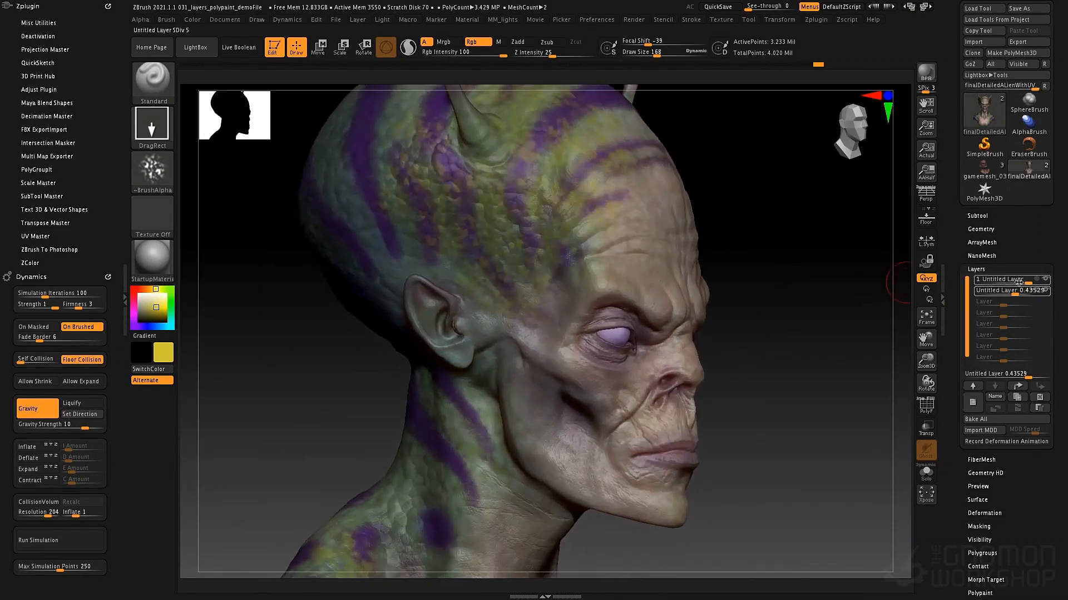
- Hide the purple stripes layer and show it again to compare the head colours
{"action": "left_click", "coordinate": [1047, 280]}
{"action": "left_click", "coordinate": [1047, 282]}
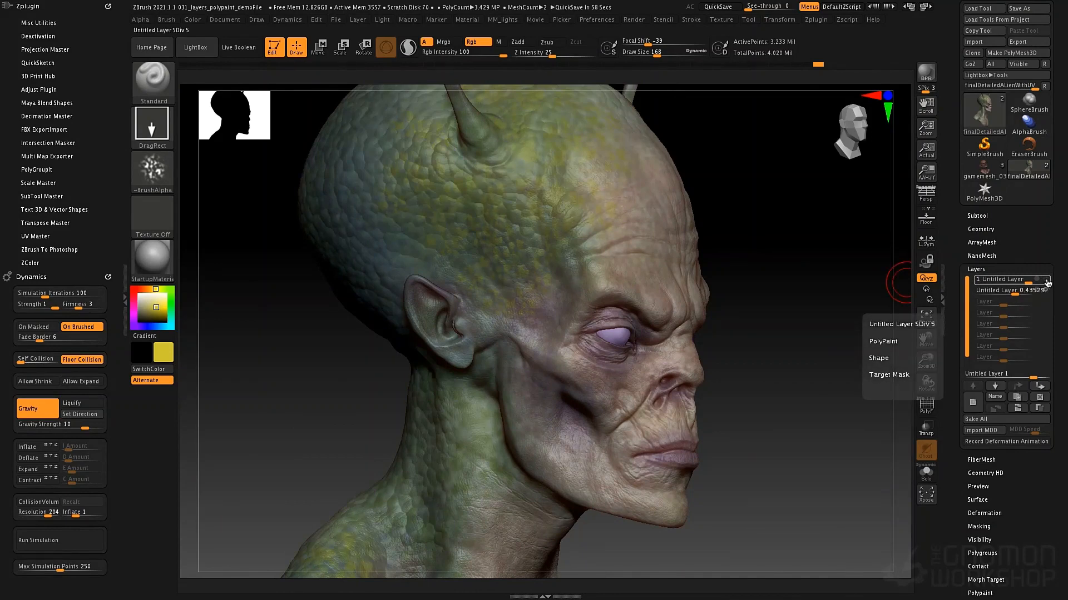
{"action": "left_click", "coordinate": [1048, 282]}
- Move the yellow spots layer above the purple stripes layer and raise its intensity to 0.97647
{"action": "left_click", "coordinate": [1011, 292]}
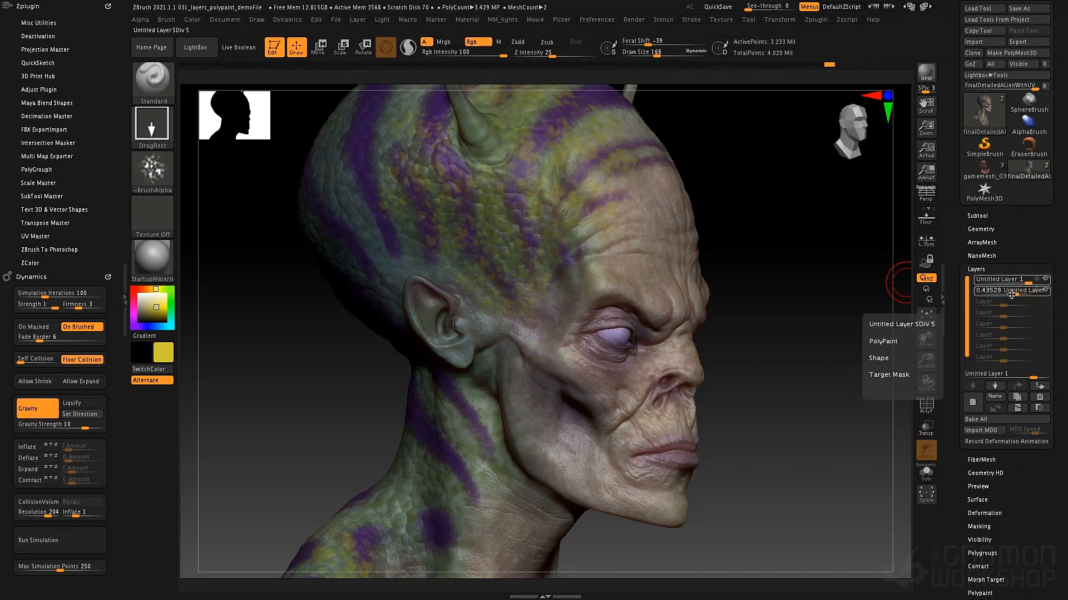
{"action": "left_click", "coordinate": [995, 386]}
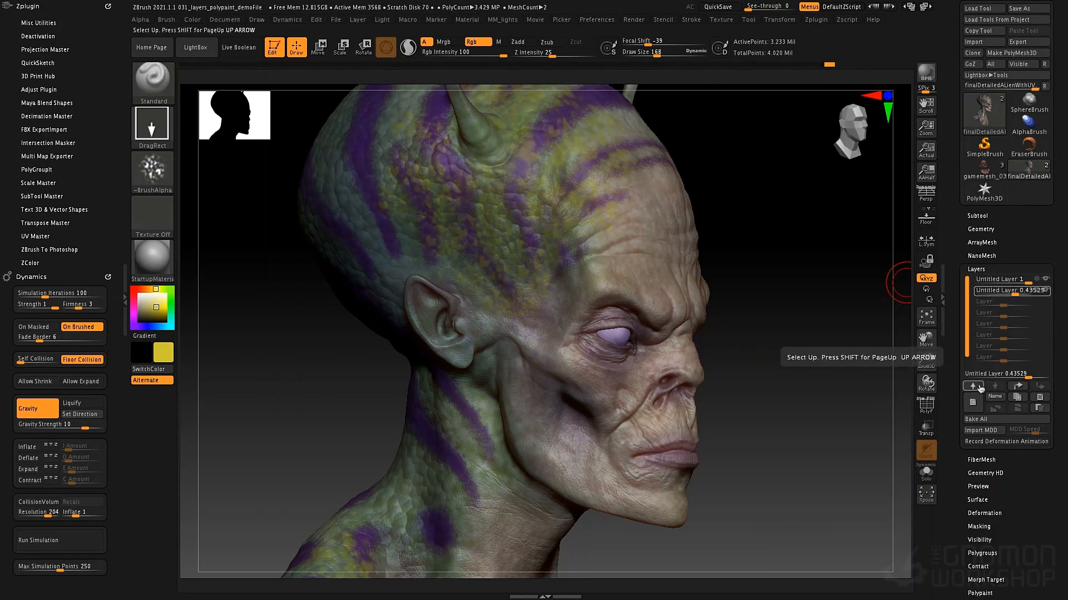
{"action": "left_click", "coordinate": [1017, 385]}
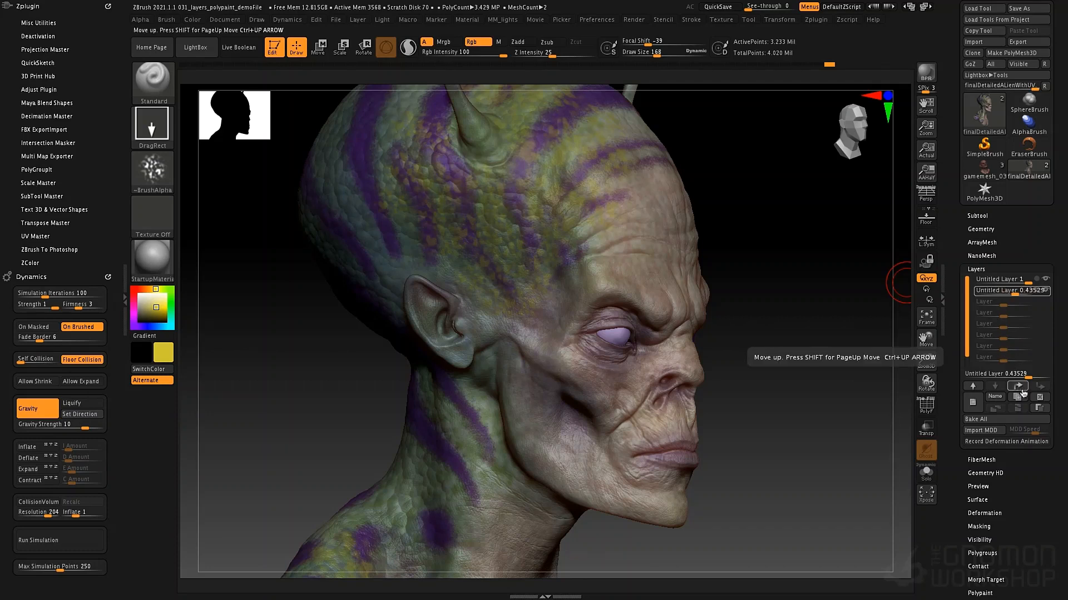
{"action": "mouse_move", "coordinate": [1015, 284]}
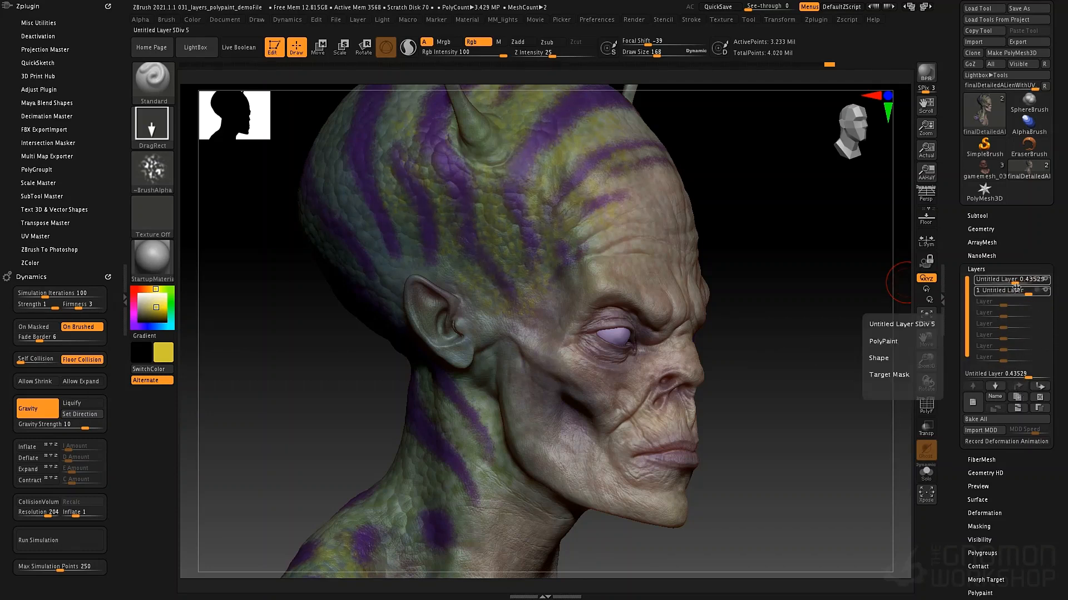
{"action": "left_click_drag", "start_coordinate": [1015, 282], "coordinate": [1027, 283]}
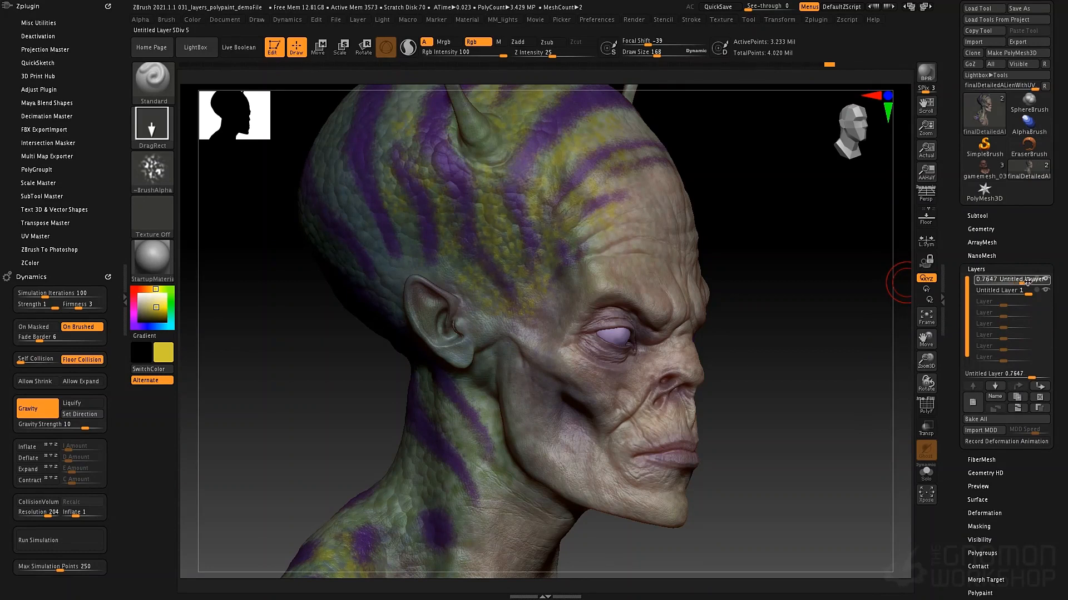
- Rename the spots layer as yellow and the stripes layer as purple
{"action": "left_click", "coordinate": [996, 397]}
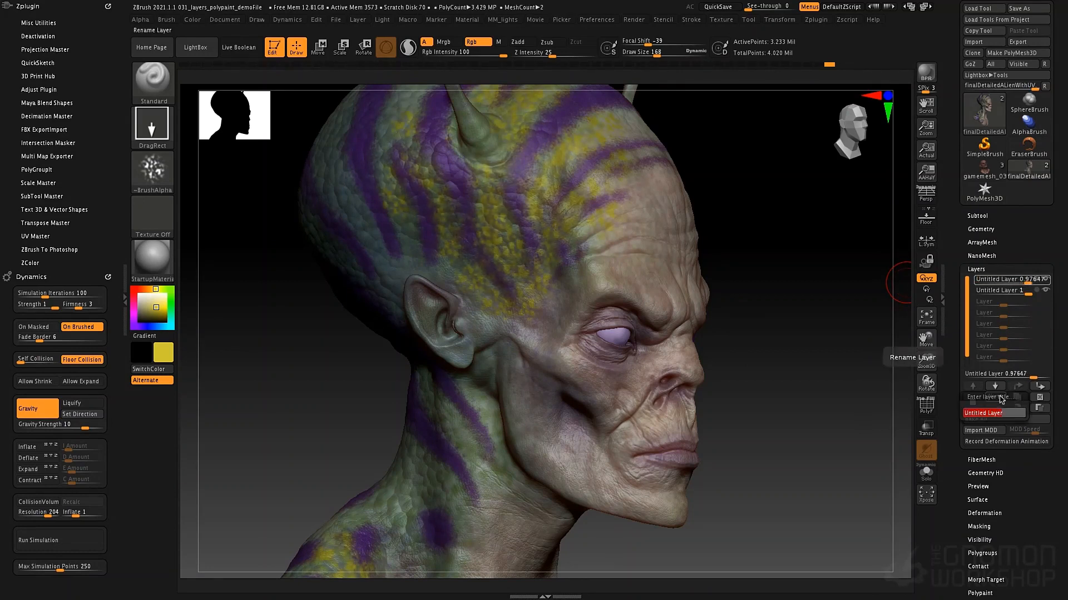
{"action": "type", "text": "yellow"}
{"action": "key", "text": "Return"}
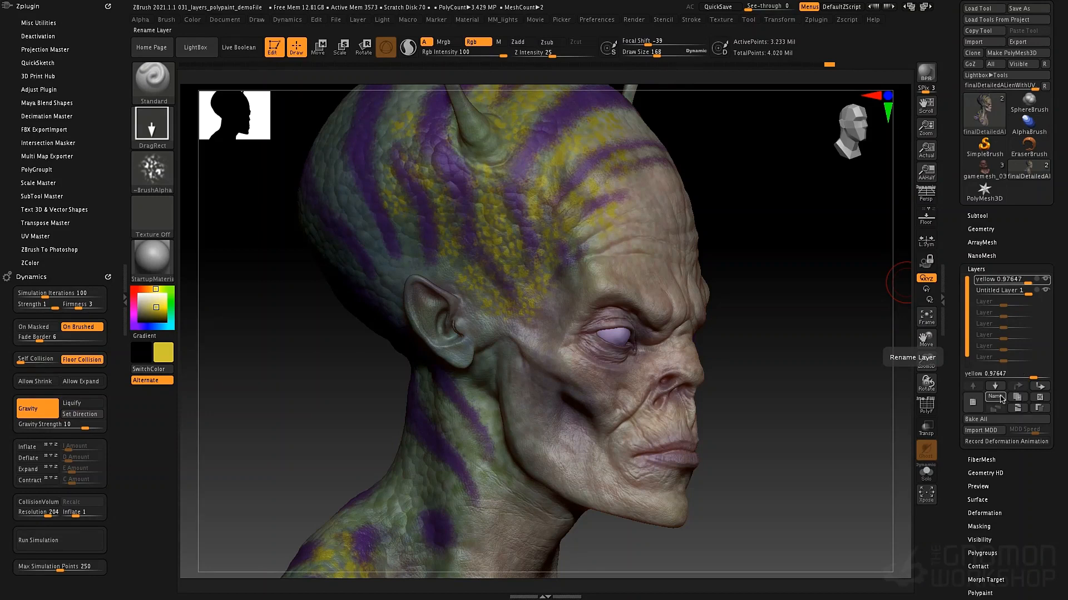
{"action": "left_click", "coordinate": [997, 291]}
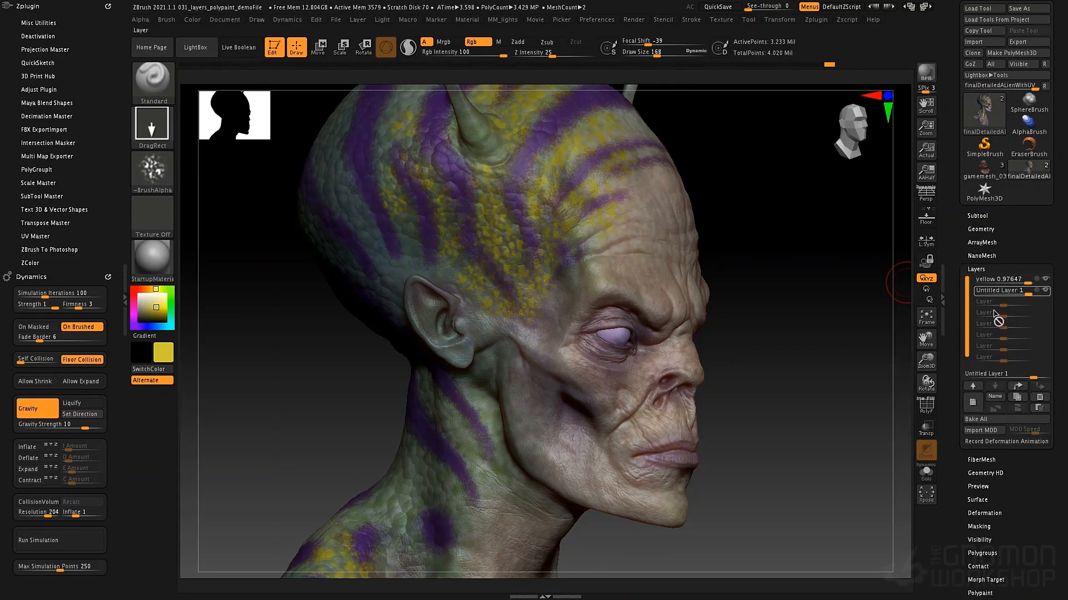
{"action": "left_click", "coordinate": [1002, 397]}
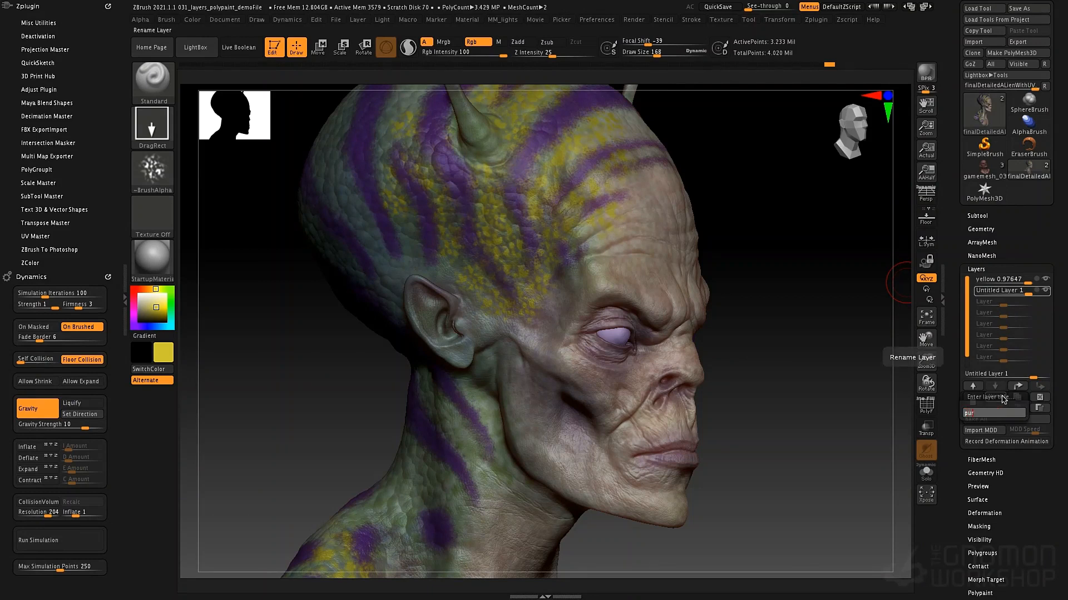
{"action": "key", "text": "Return"}
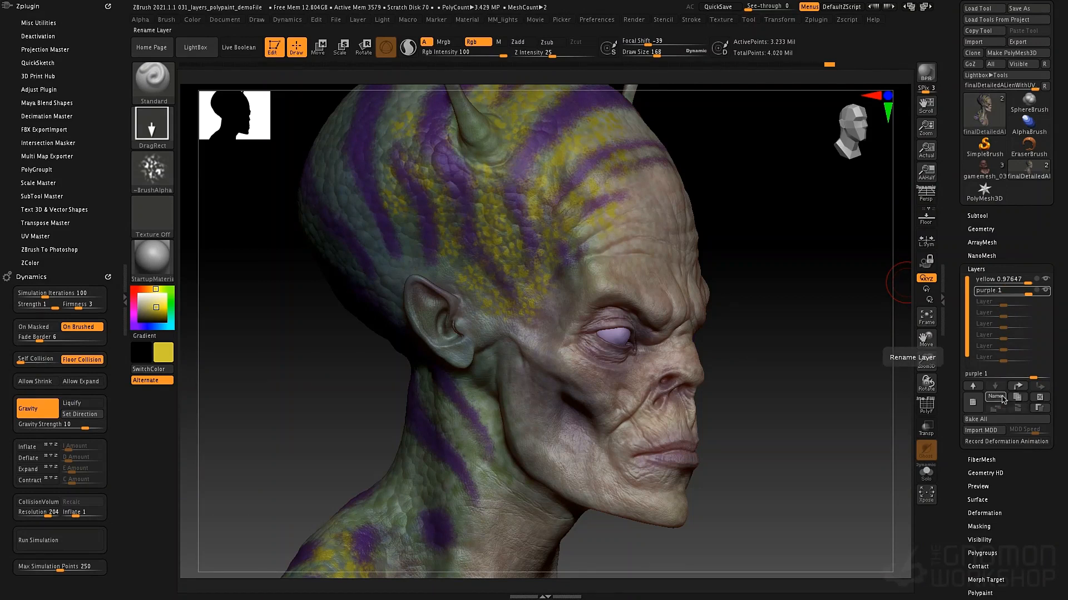
- Add a new recording layer below the purple one and name it wrinkles
{"action": "left_click_drag", "start_coordinate": [842, 431], "coordinate": [839, 436]}
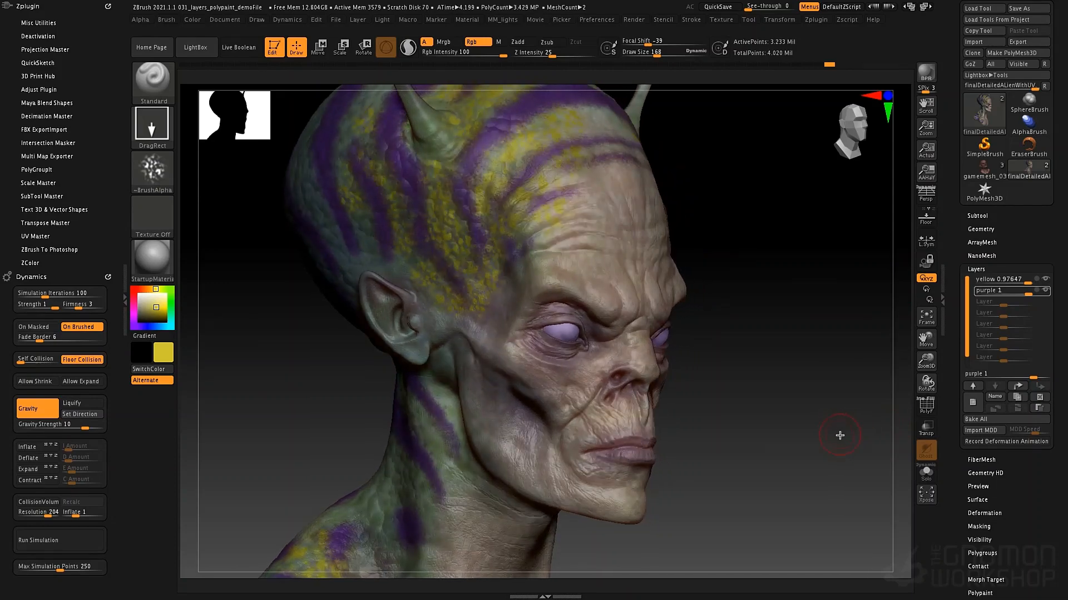
{"action": "left_click_drag", "start_coordinate": [757, 409], "coordinate": [776, 358]}
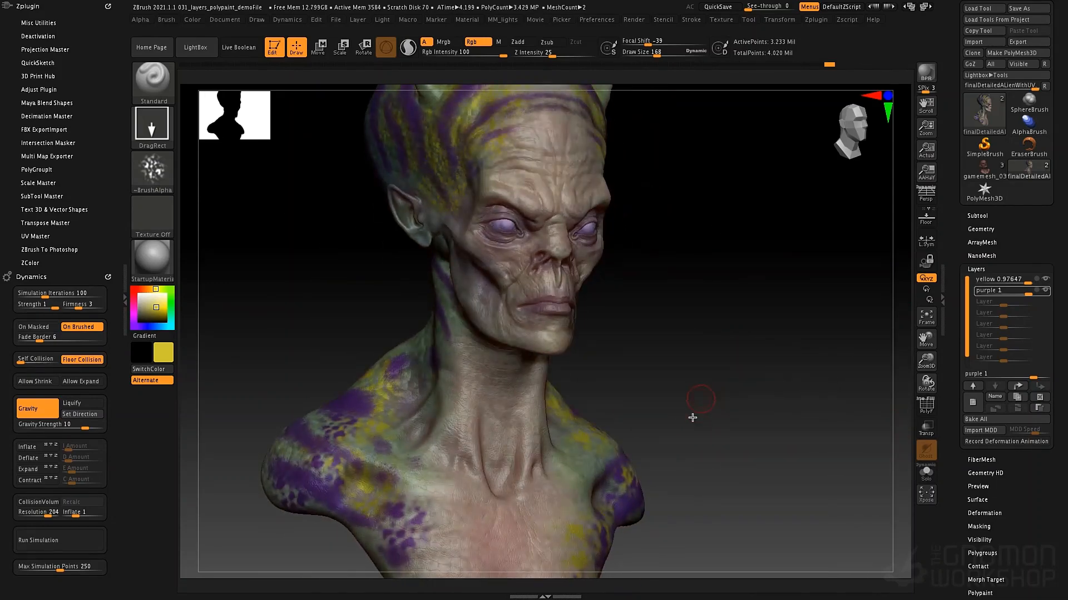
{"action": "left_click_drag", "start_coordinate": [692, 418], "coordinate": [695, 459]}
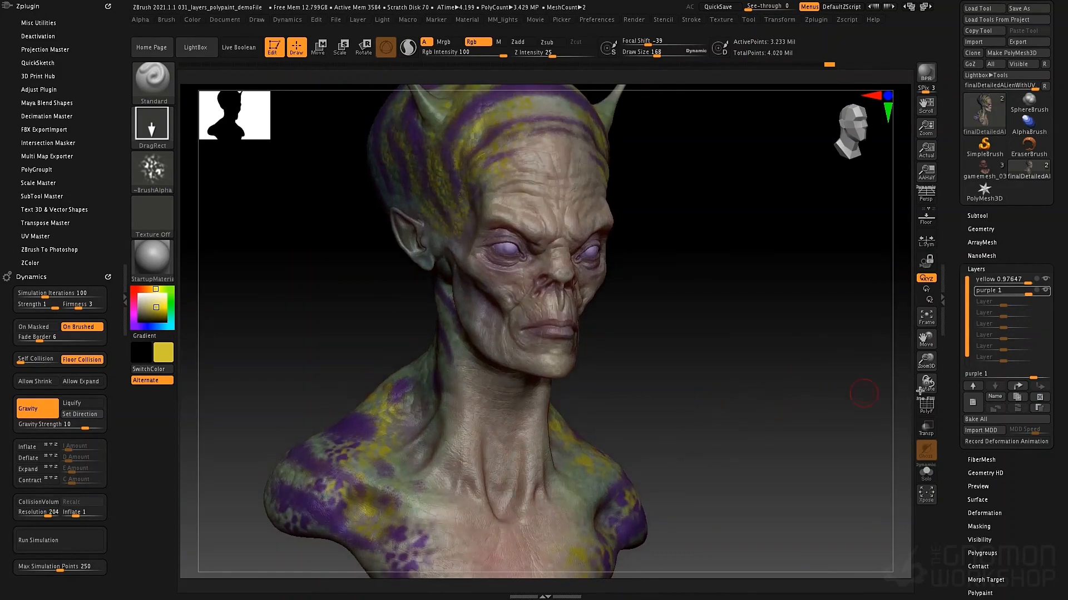
{"action": "left_click", "coordinate": [976, 404]}
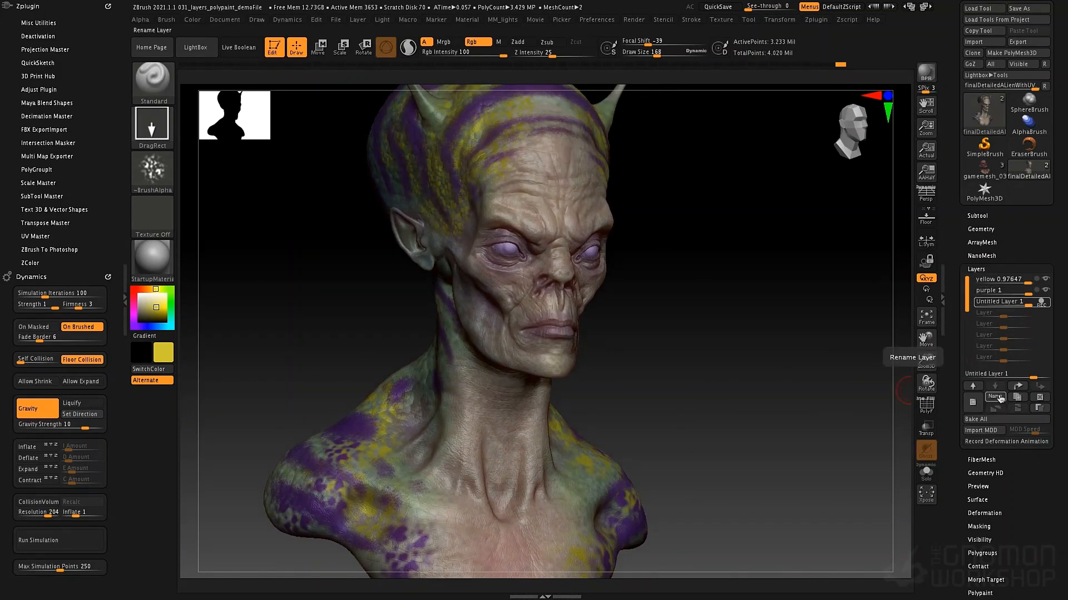
{"action": "left_click", "coordinate": [995, 399]}
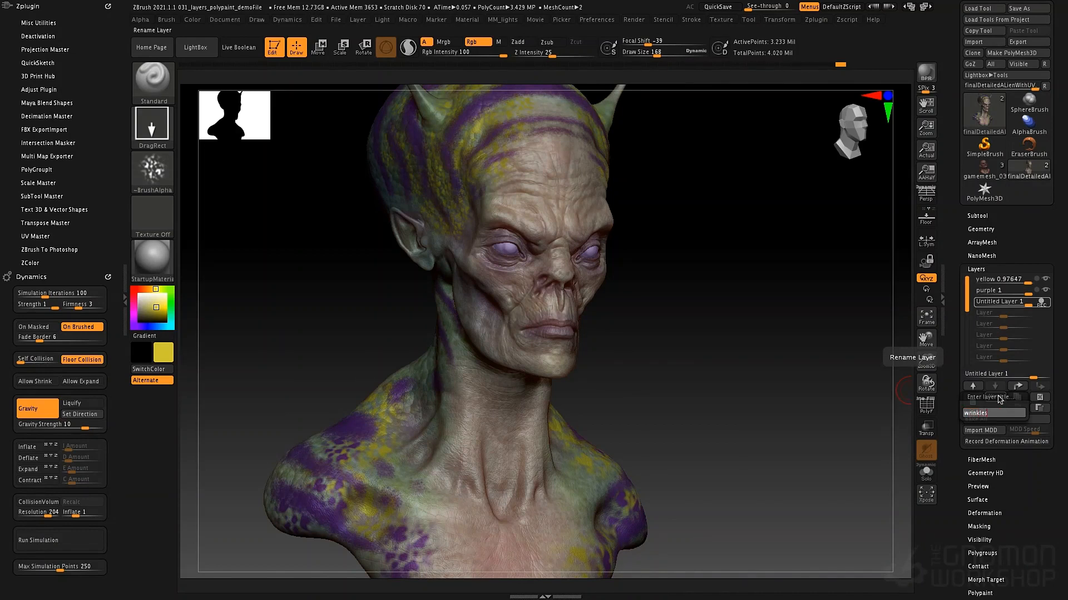
{"action": "key", "text": "Return"}
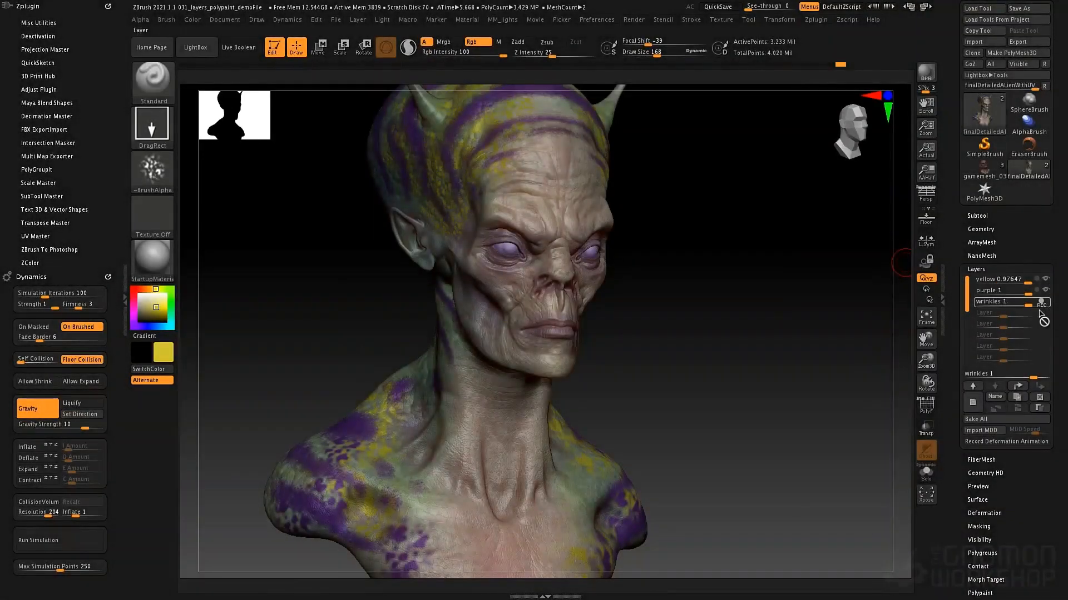
- Lower the bust's subdivision by three levels
{"action": "mouse_move", "coordinate": [1044, 310]}
{"action": "left_click_drag", "start_coordinate": [688, 279], "coordinate": [710, 169], "text": "alt"}
{"action": "left_click_drag", "start_coordinate": [722, 219], "coordinate": [750, 230], "text": "alt"}
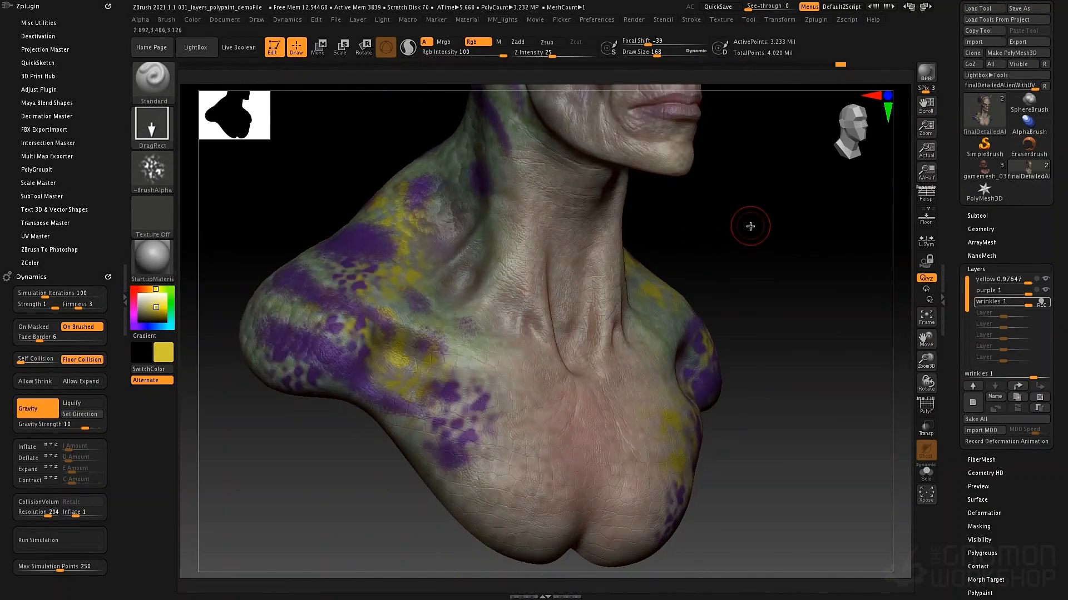
{"action": "key", "text": "shift"}
{"action": "key", "text": "shift+d"}
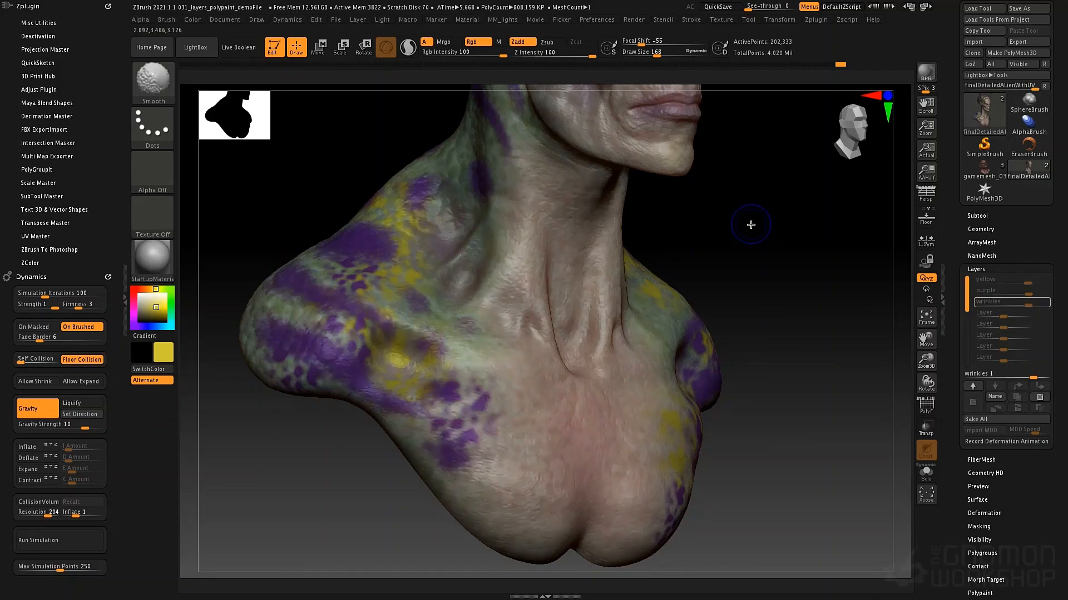
{"action": "key", "text": "shift+d"}
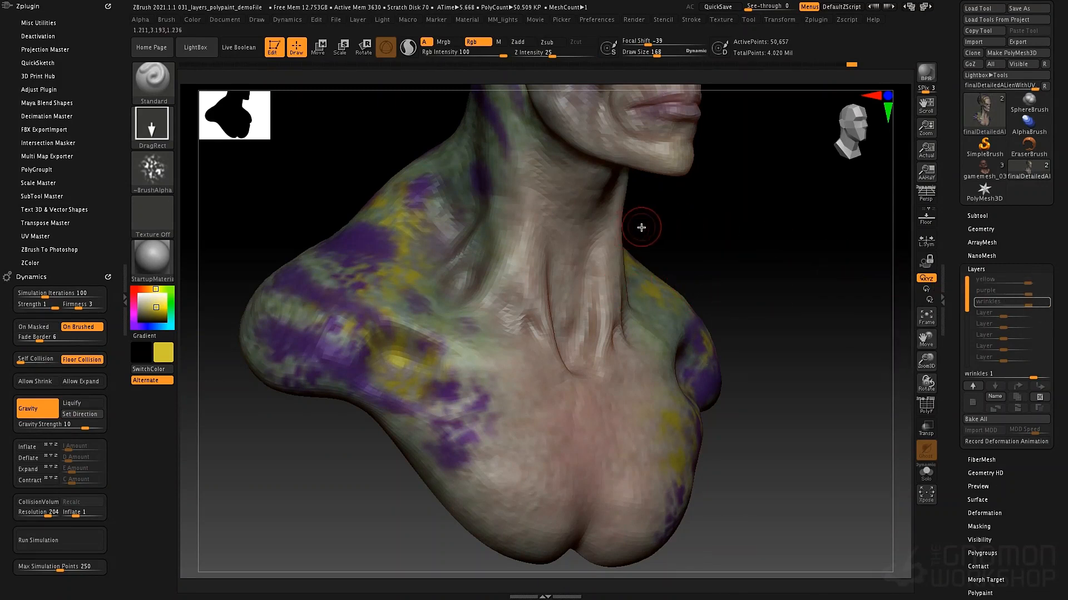
- Set the Standard brush to the Dots stroke with Alpha 01, disabling Rgb and enabling Zadd
{"action": "left_click", "coordinate": [156, 131]}
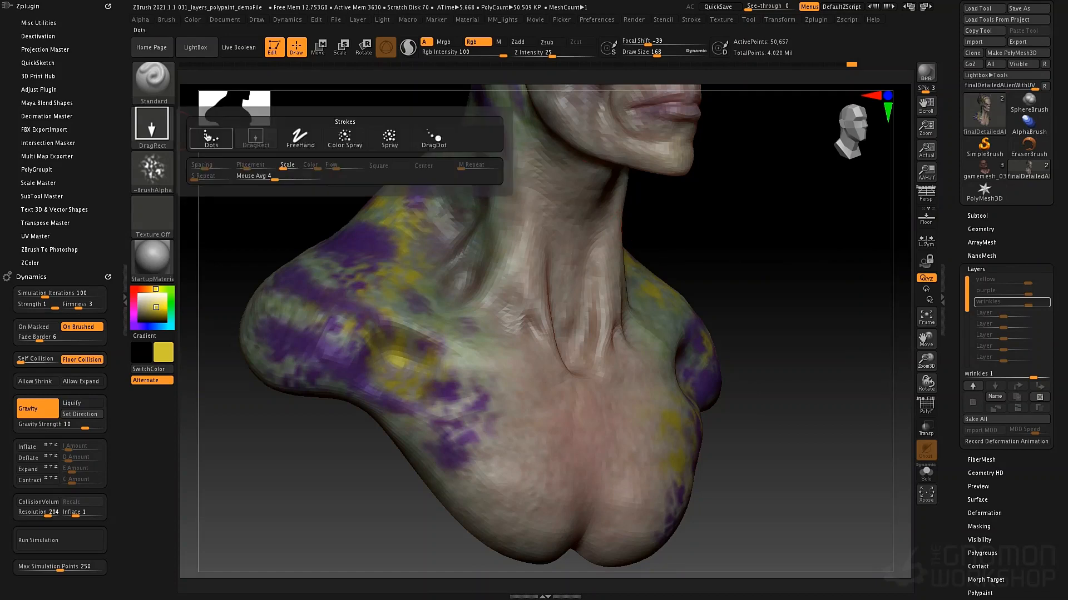
{"action": "left_click", "coordinate": [209, 139]}
{"action": "left_click", "coordinate": [155, 168]}
{"action": "left_click", "coordinate": [256, 180]}
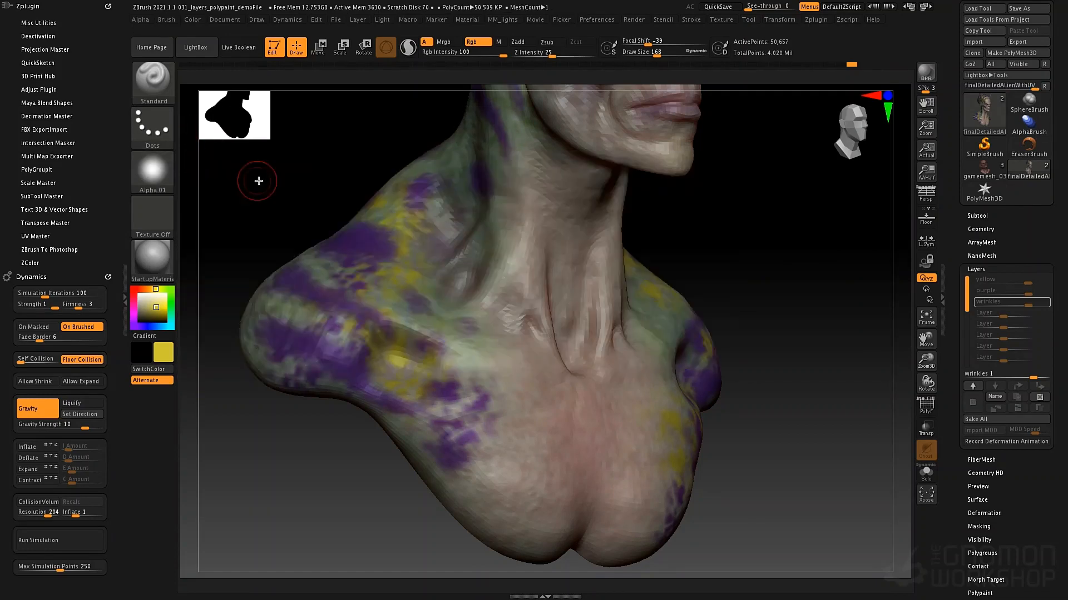
{"action": "left_click", "coordinate": [471, 41]}
{"action": "left_click", "coordinate": [517, 42]}
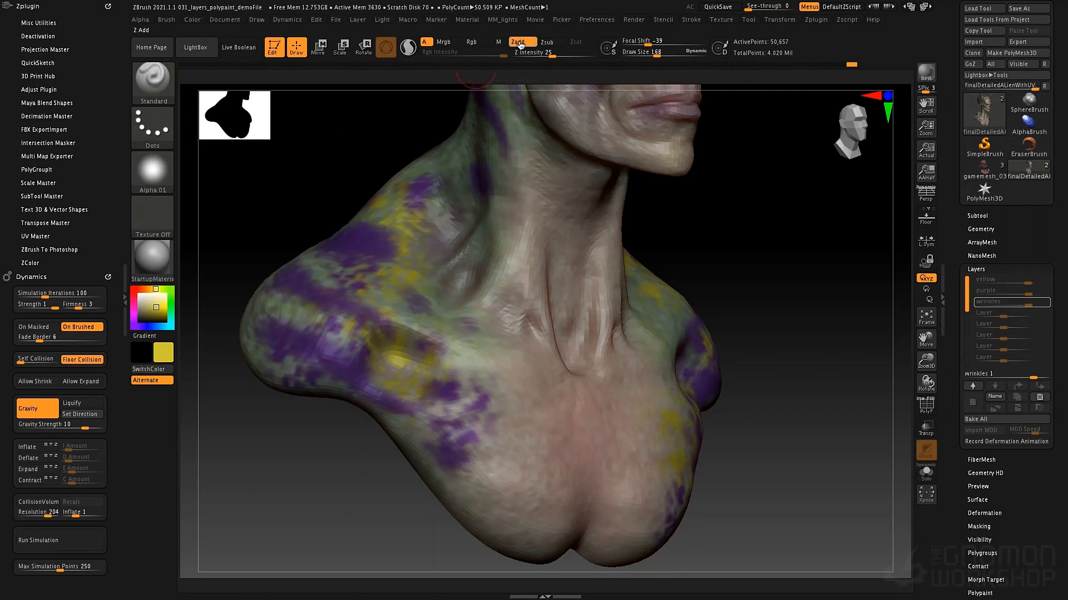
- Sculpt wrinkle folds across the hollow cheeks and beside the mouth with the Standard brush
{"action": "left_click_drag", "start_coordinate": [702, 234], "coordinate": [674, 219]}
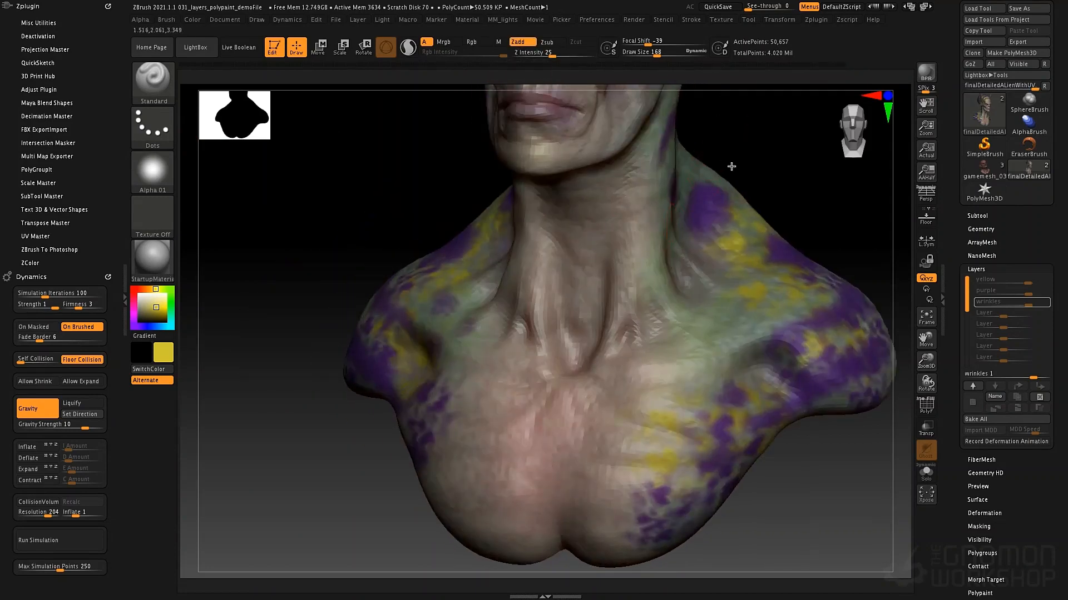
{"action": "left_click_drag", "start_coordinate": [731, 167], "coordinate": [699, 247]}
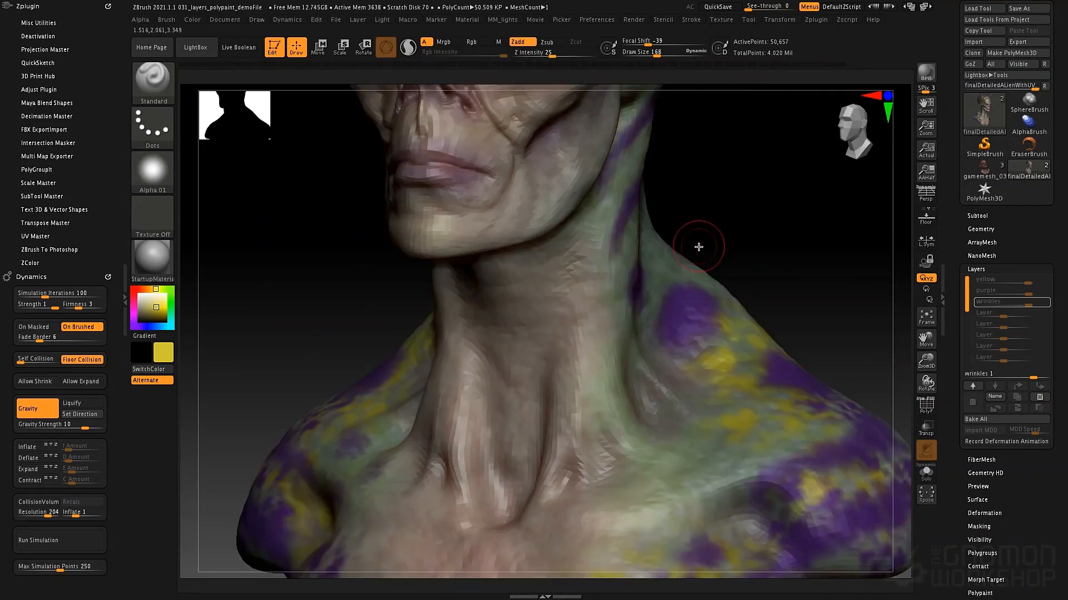
{"action": "left_click_drag", "start_coordinate": [719, 160], "coordinate": [620, 271], "text": "alt"}
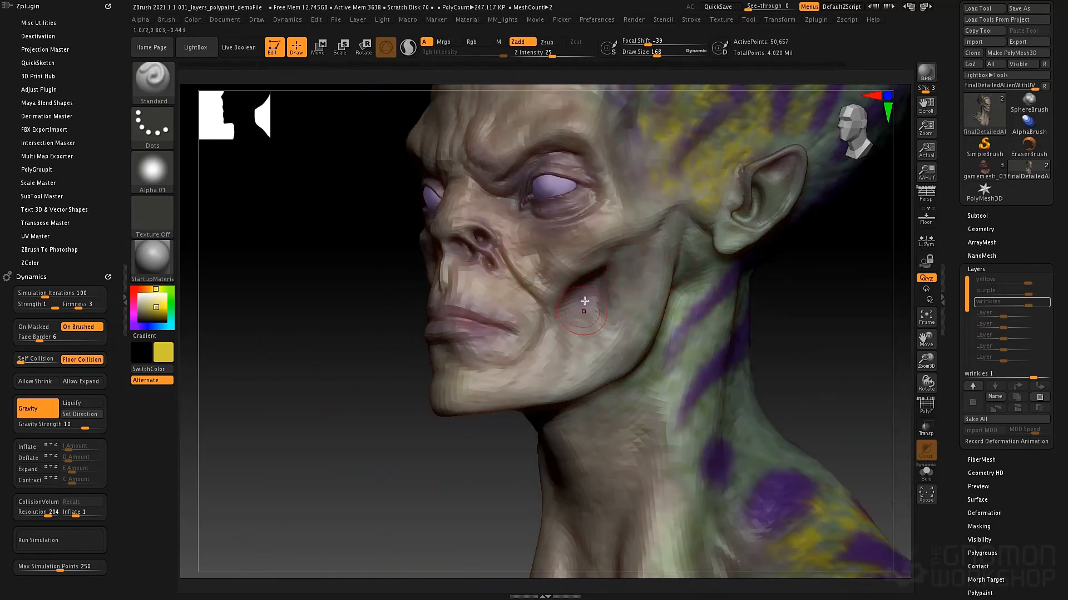
{"action": "mouse_move", "coordinate": [555, 373]}
{"action": "left_mouse_down"}
{"action": "mouse_move", "coordinate": [566, 330]}
{"action": "mouse_move", "coordinate": [538, 379]}
{"action": "mouse_move", "coordinate": [544, 369]}
{"action": "left_mouse_up"}
{"action": "right_click_drag", "start_coordinate": [569, 338], "coordinate": [615, 353]}
{"action": "right_click_drag", "start_coordinate": [424, 340], "coordinate": [440, 343]}
{"action": "mouse_move", "coordinate": [416, 330]}
{"action": "left_mouse_down"}
{"action": "mouse_move", "coordinate": [435, 358]}
{"action": "mouse_move", "coordinate": [426, 331]}
{"action": "left_mouse_up"}
{"action": "right_click_drag", "start_coordinate": [445, 327], "coordinate": [418, 334]}
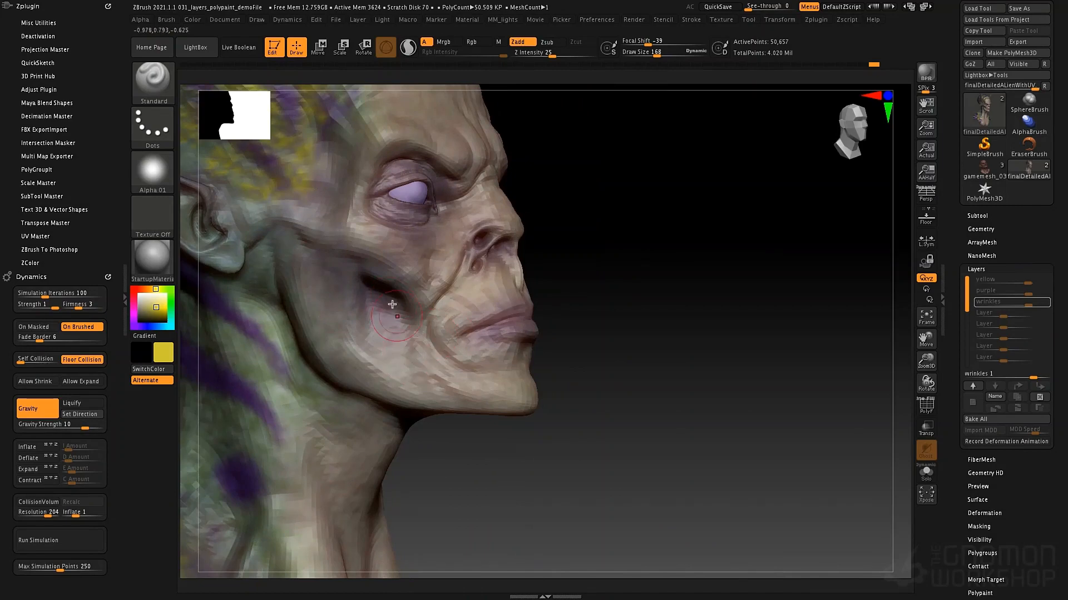
{"action": "mouse_move", "coordinate": [392, 305]}
{"action": "left_mouse_down"}
{"action": "mouse_move", "coordinate": [396, 356]}
{"action": "mouse_move", "coordinate": [395, 330]}
{"action": "left_mouse_up"}
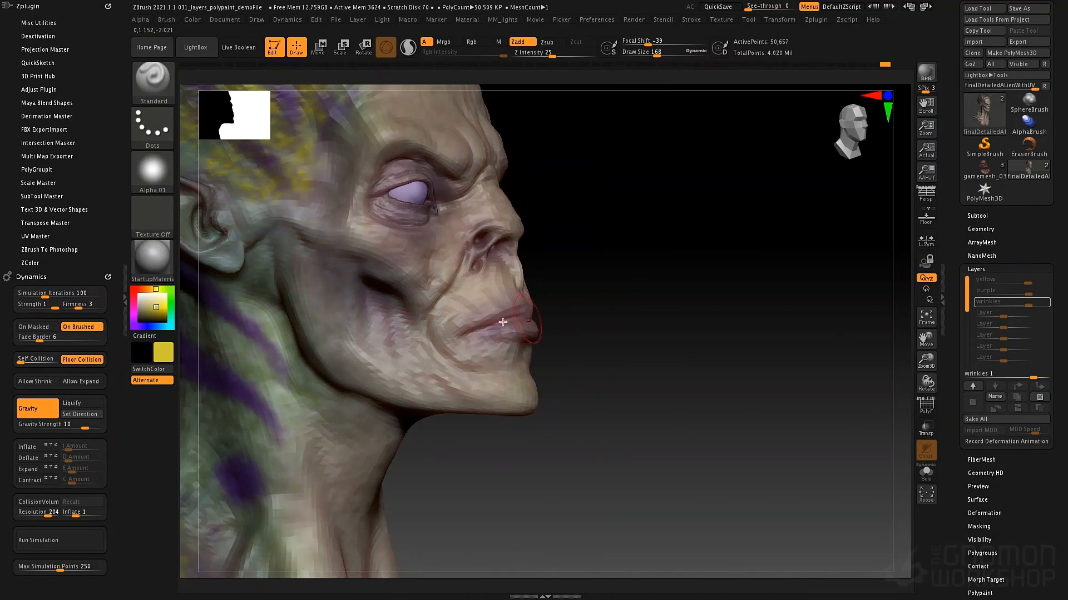
- Turn off the Standard brush's alpha and shape the folds beside the mouth with the TrimDynamic brush
{"action": "right_click_drag", "start_coordinate": [503, 322], "coordinate": [396, 319]}
{"action": "left_click", "coordinate": [164, 174]}
{"action": "left_click", "coordinate": [211, 182]}
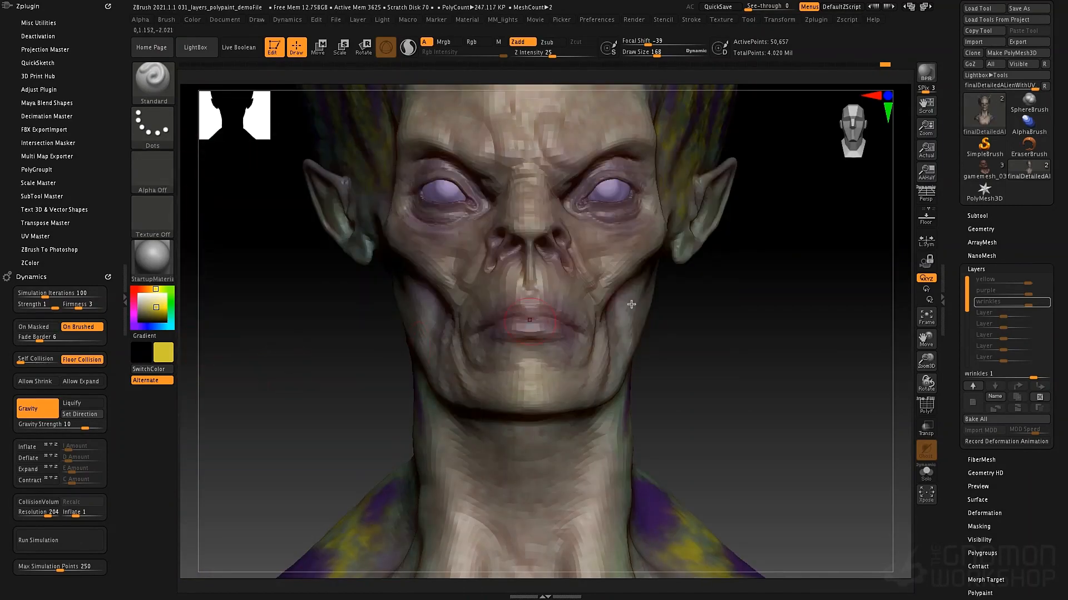
{"action": "right_click_drag", "start_coordinate": [594, 305], "coordinate": [580, 370]}
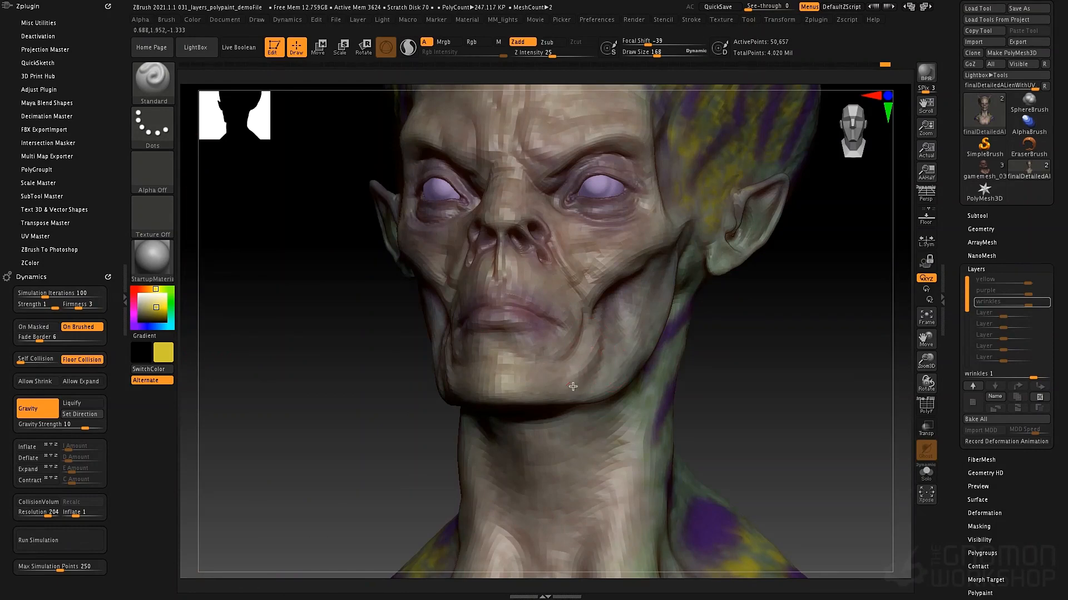
{"action": "right_click_drag", "start_coordinate": [616, 335], "coordinate": [611, 329]}
{"action": "right_click_drag", "start_coordinate": [489, 376], "coordinate": [587, 293]}
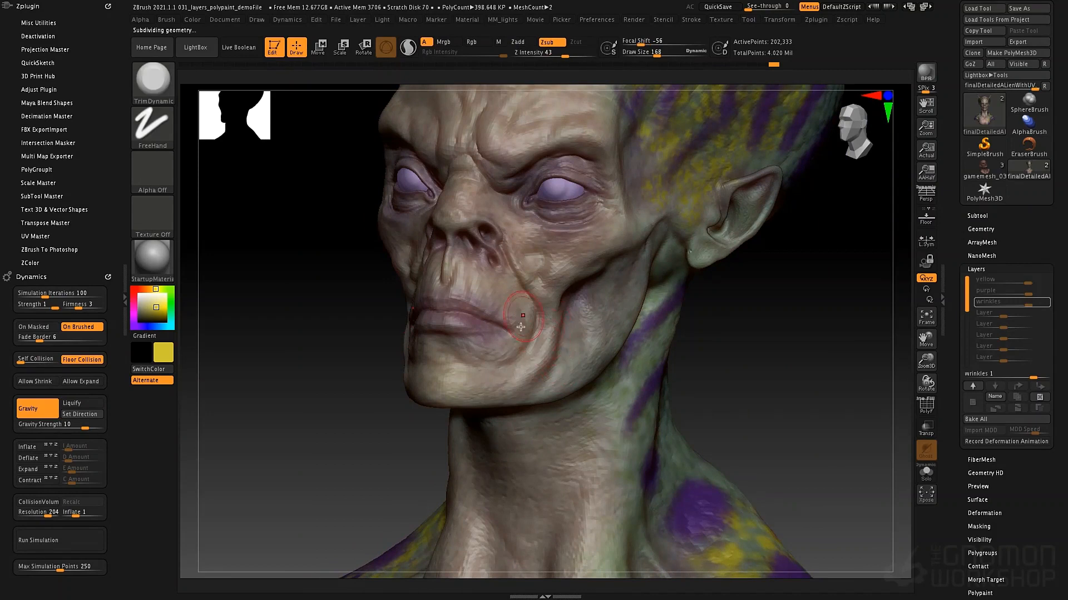
{"action": "left_click_drag", "start_coordinate": [520, 327], "coordinate": [528, 376]}
{"action": "left_click_drag", "start_coordinate": [548, 355], "coordinate": [545, 369]}
- Switch to the DamStandard brush and carve the creases running from the mouth toward the jaw
{"action": "key", "text": "b"}
{"action": "key", "text": "d"}
{"action": "key", "text": "s"}
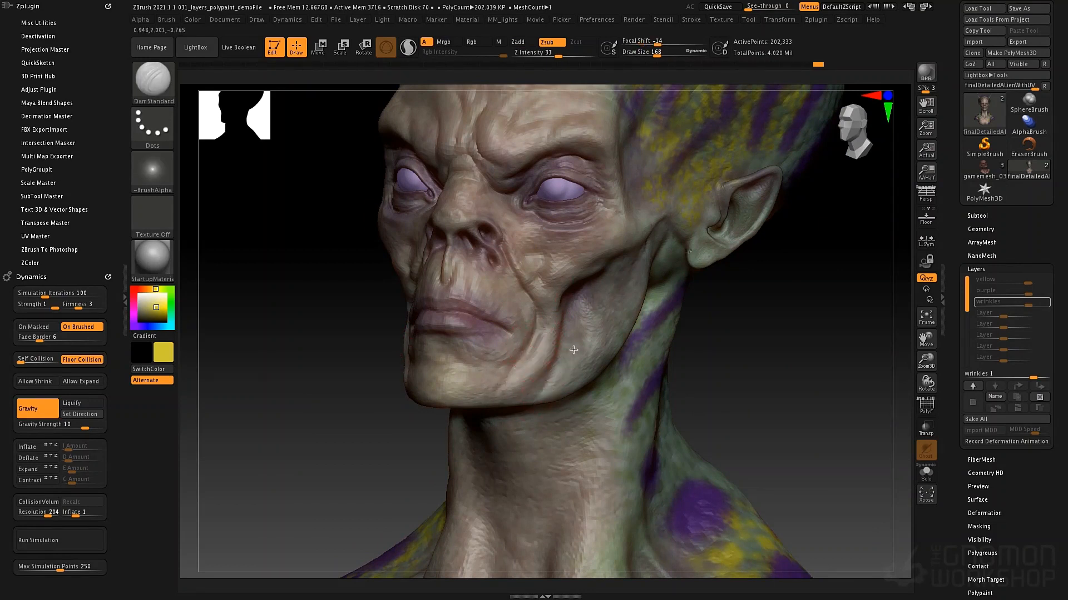
{"action": "mouse_move", "coordinate": [605, 300]}
{"action": "right_mouse_down"}
{"action": "mouse_move", "coordinate": [681, 303]}
{"action": "mouse_move", "coordinate": [678, 292]}
{"action": "right_mouse_up"}
{"action": "right_click_drag", "start_coordinate": [488, 282], "coordinate": [578, 300]}
{"action": "right_click_drag", "start_coordinate": [498, 309], "coordinate": [499, 332], "text": "ctrl"}
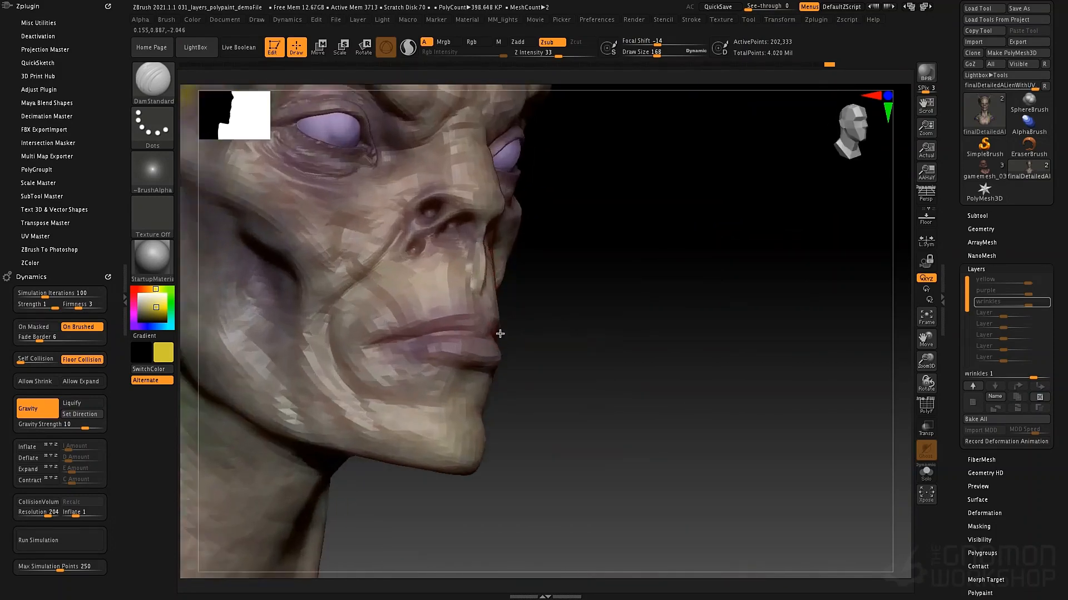
- Carve wrinkles around the lips and below the nose with the DamStandard brush
{"action": "left_click_drag", "start_coordinate": [394, 262], "coordinate": [427, 307]}
{"action": "right_click_drag", "start_coordinate": [427, 307], "coordinate": [481, 328]}
{"action": "mouse_move", "coordinate": [483, 329]}
{"action": "left_mouse_down"}
{"action": "mouse_move", "coordinate": [474, 261]}
{"action": "mouse_move", "coordinate": [461, 343]}
{"action": "left_mouse_up"}
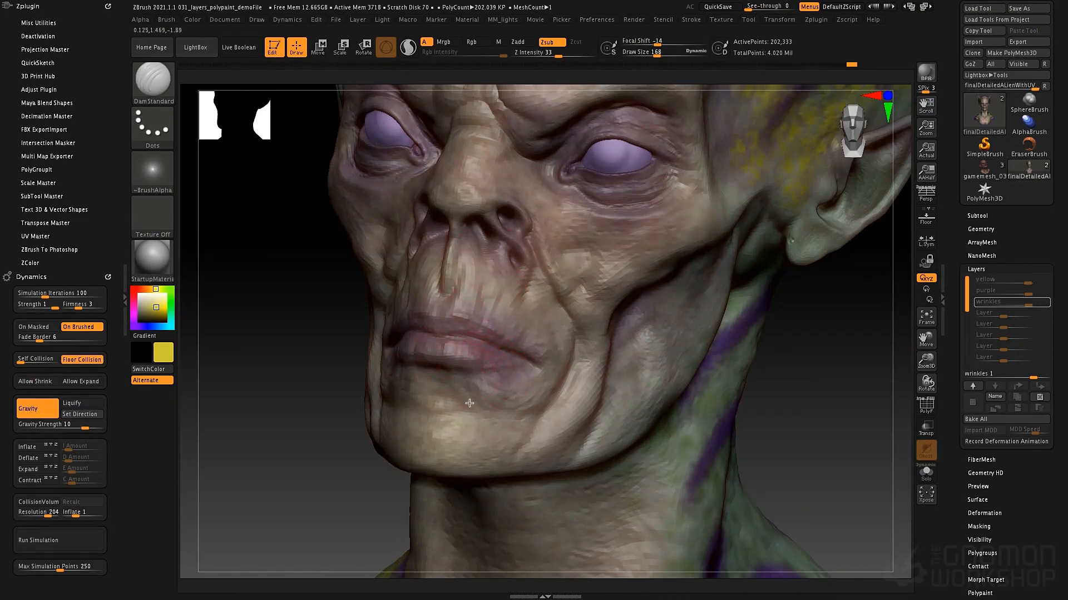
{"action": "right_click_drag", "start_coordinate": [473, 389], "coordinate": [441, 403]}
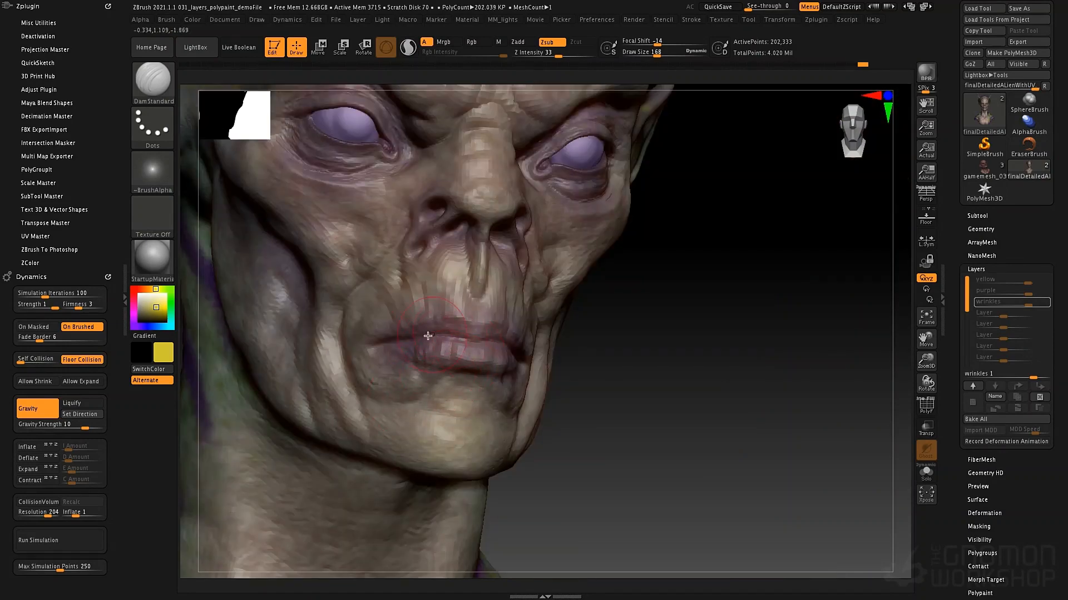
{"action": "left_click_drag", "start_coordinate": [355, 330], "coordinate": [364, 317]}
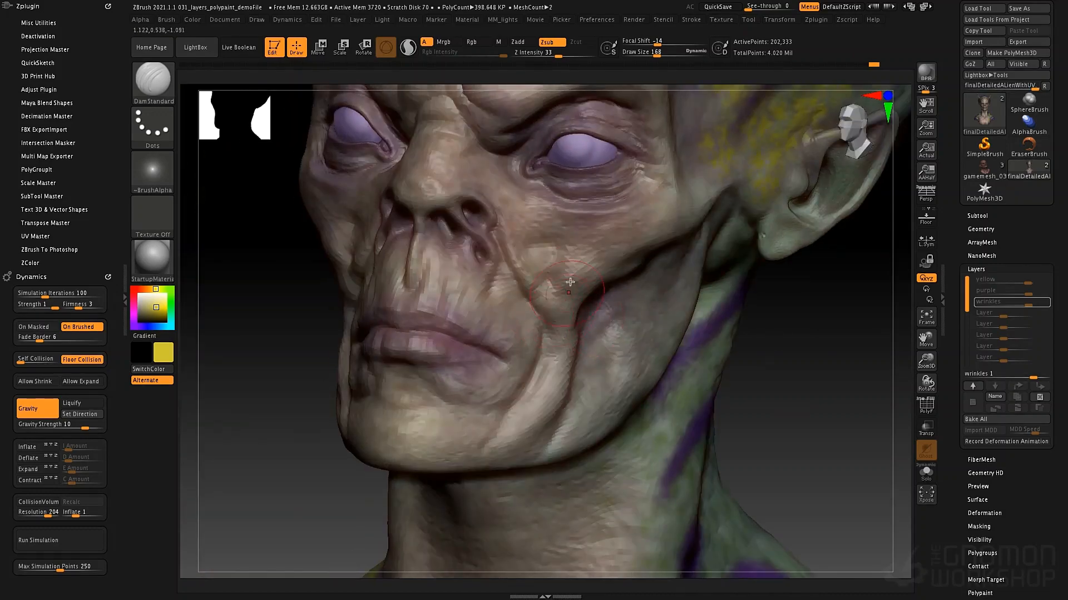
{"action": "mouse_move", "coordinate": [570, 282]}
{"action": "left_mouse_down"}
{"action": "mouse_move", "coordinate": [553, 288]}
{"action": "mouse_move", "coordinate": [542, 245]}
{"action": "left_mouse_up"}
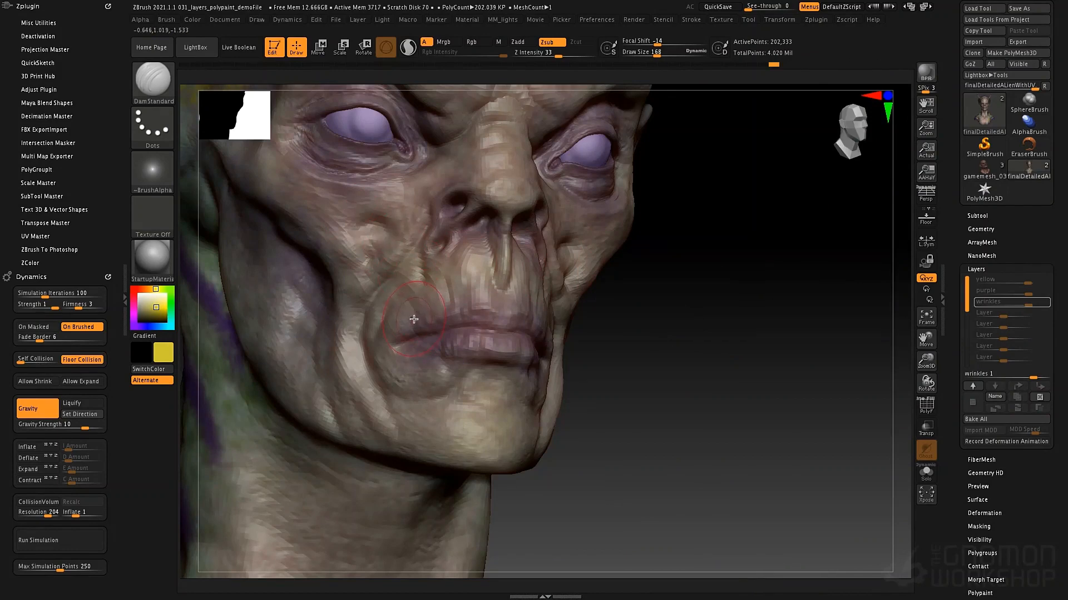
- Switch to the ClayTubes brush with Alpha 01 and build up the skin folds around the mouth
{"action": "key", "text": "b"}
{"action": "key", "text": "c"}
{"action": "key", "text": "t"}
{"action": "left_click", "coordinate": [152, 173]}
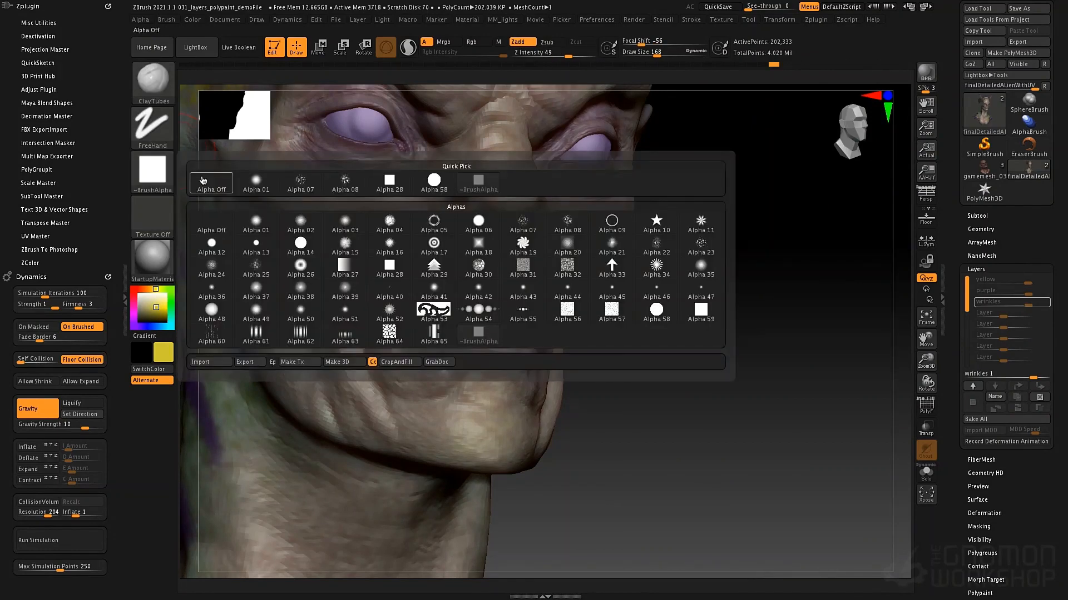
{"action": "left_click", "coordinate": [256, 222]}
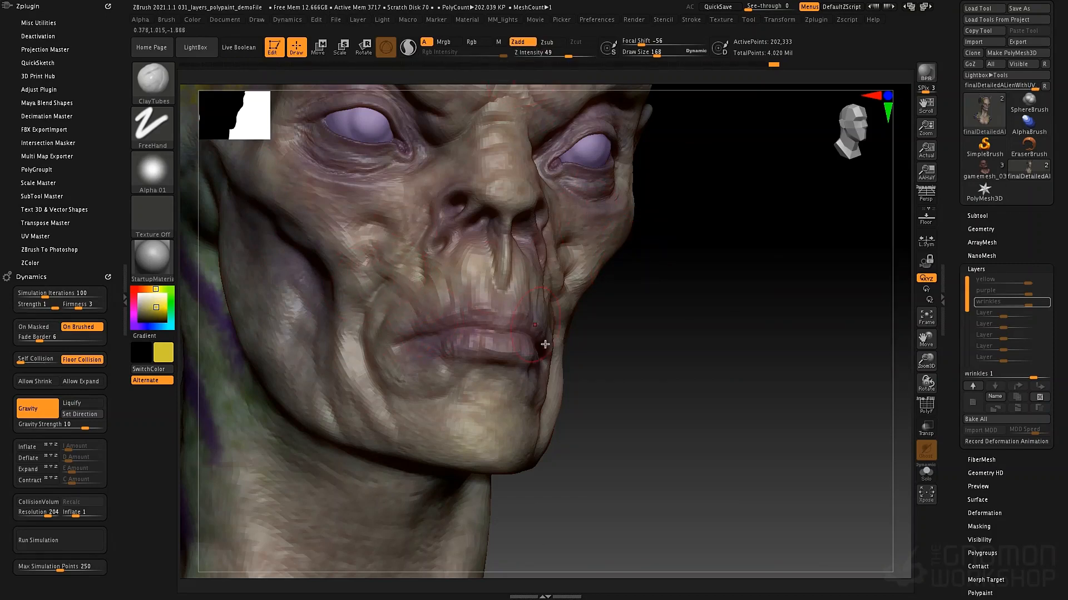
{"action": "right_click_drag", "start_coordinate": [545, 344], "coordinate": [594, 423]}
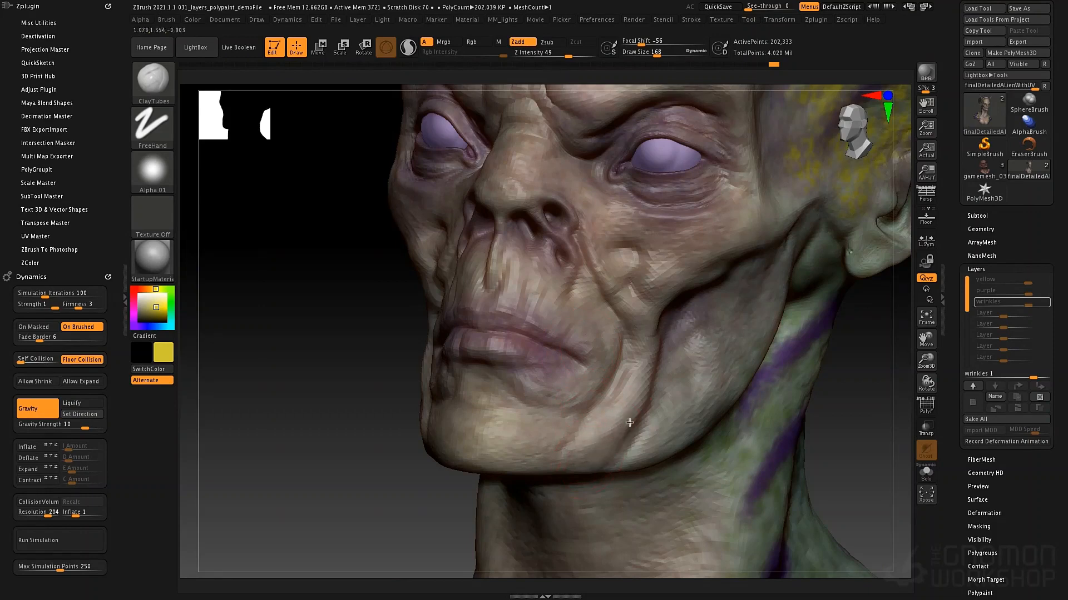
{"action": "mouse_move", "coordinate": [536, 354]}
{"action": "right_mouse_down"}
{"action": "mouse_move", "coordinate": [536, 368]}
{"action": "mouse_move", "coordinate": [523, 341]}
{"action": "mouse_move", "coordinate": [447, 307]}
{"action": "mouse_move", "coordinate": [378, 339]}
{"action": "mouse_move", "coordinate": [295, 354]}
{"action": "right_mouse_up"}
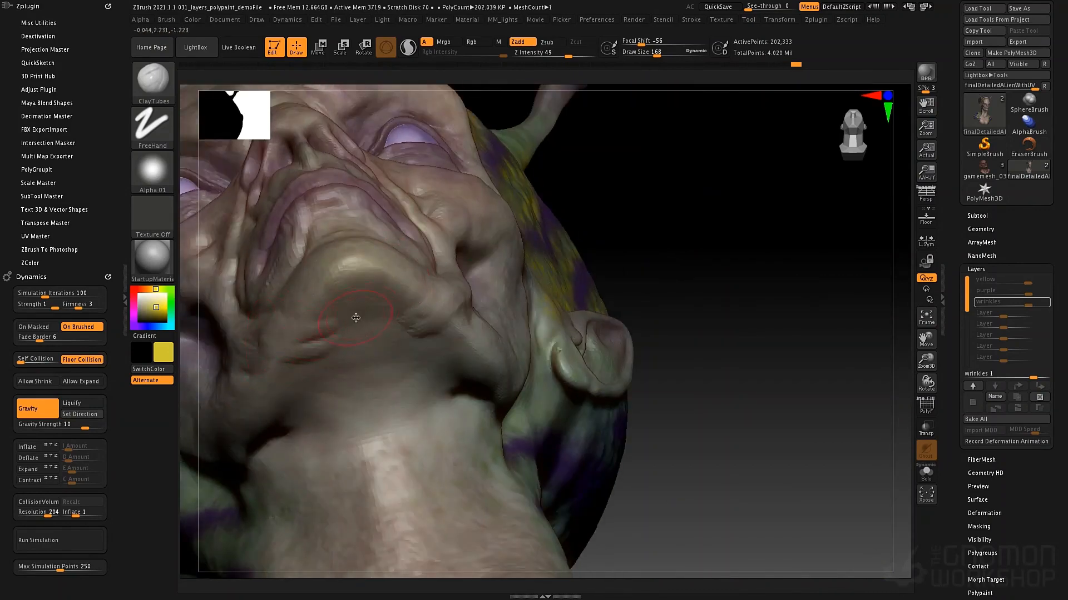
- Build up folds under the chin at draw size 204 and focal shift 7, and disable Rgb on the Smooth brush
{"action": "key", "text": "space"}
{"action": "mouse_move", "coordinate": [355, 318]}
{"action": "left_mouse_down"}
{"action": "mouse_move", "coordinate": [362, 334]}
{"action": "mouse_move", "coordinate": [350, 326]}
{"action": "left_mouse_up"}
{"action": "key", "text": "space"}
{"action": "mouse_move", "coordinate": [263, 349]}
{"action": "left_mouse_down"}
{"action": "mouse_move", "coordinate": [349, 325]}
{"action": "mouse_move", "coordinate": [439, 321]}
{"action": "mouse_move", "coordinate": [391, 359]}
{"action": "mouse_move", "coordinate": [245, 339]}
{"action": "mouse_move", "coordinate": [265, 383]}
{"action": "mouse_move", "coordinate": [426, 340]}
{"action": "mouse_move", "coordinate": [392, 367]}
{"action": "mouse_move", "coordinate": [348, 306]}
{"action": "mouse_move", "coordinate": [371, 347]}
{"action": "left_mouse_up"}
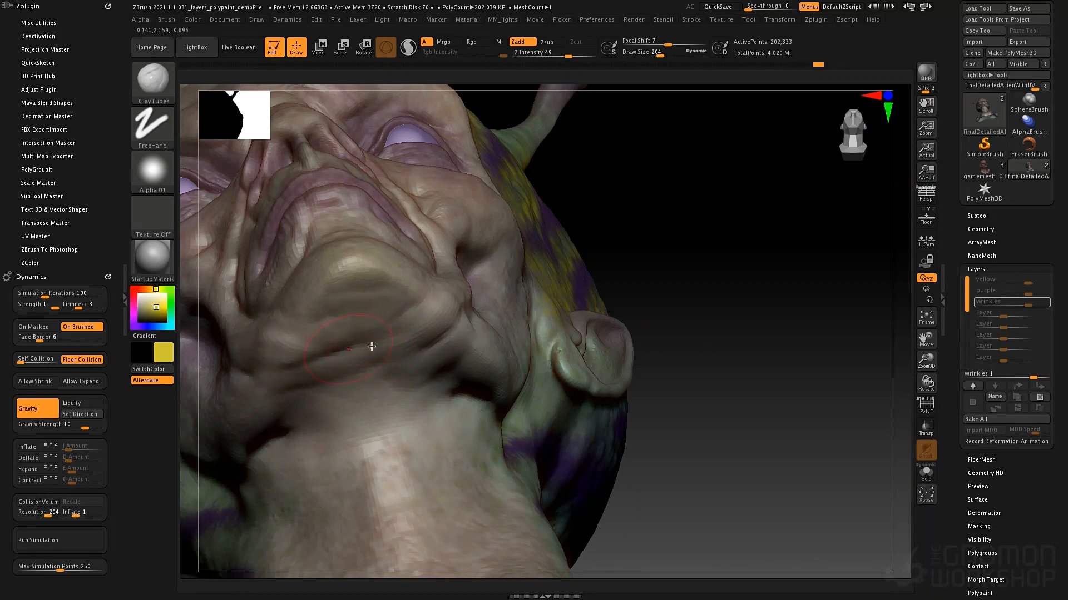
{"action": "left_click", "coordinate": [478, 43], "text": "shift"}
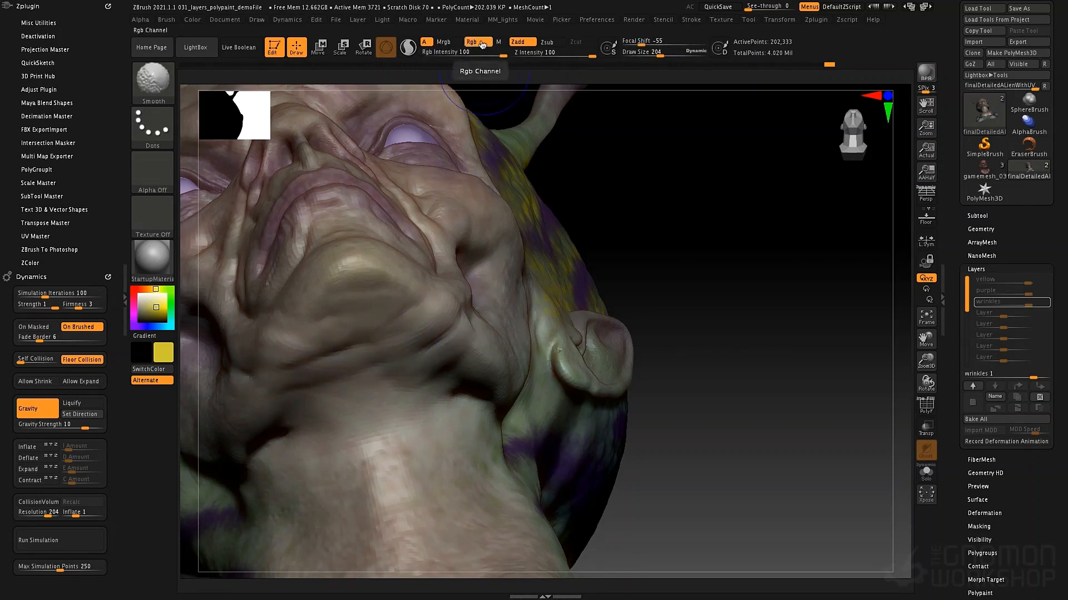
{"action": "left_click", "coordinate": [482, 44]}
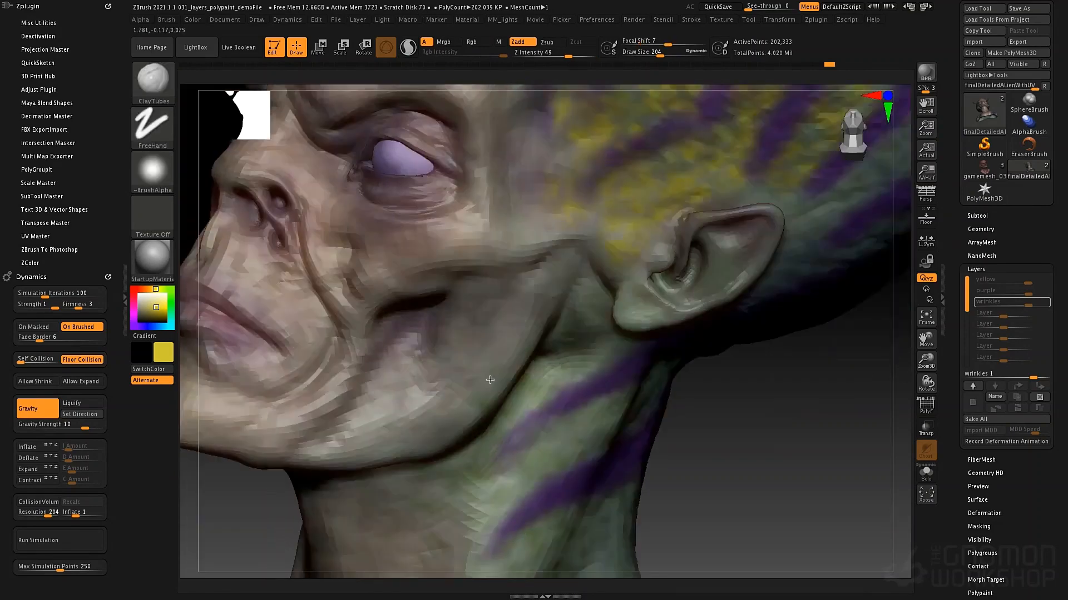
- Switch to the DamStandard brush and deepen the cheek crease where it meets the jawline
{"action": "mouse_move", "coordinate": [489, 379]}
{"action": "right_mouse_down"}
{"action": "mouse_move", "coordinate": [423, 389]}
{"action": "mouse_move", "coordinate": [352, 429]}
{"action": "mouse_move", "coordinate": [396, 418]}
{"action": "right_mouse_up"}
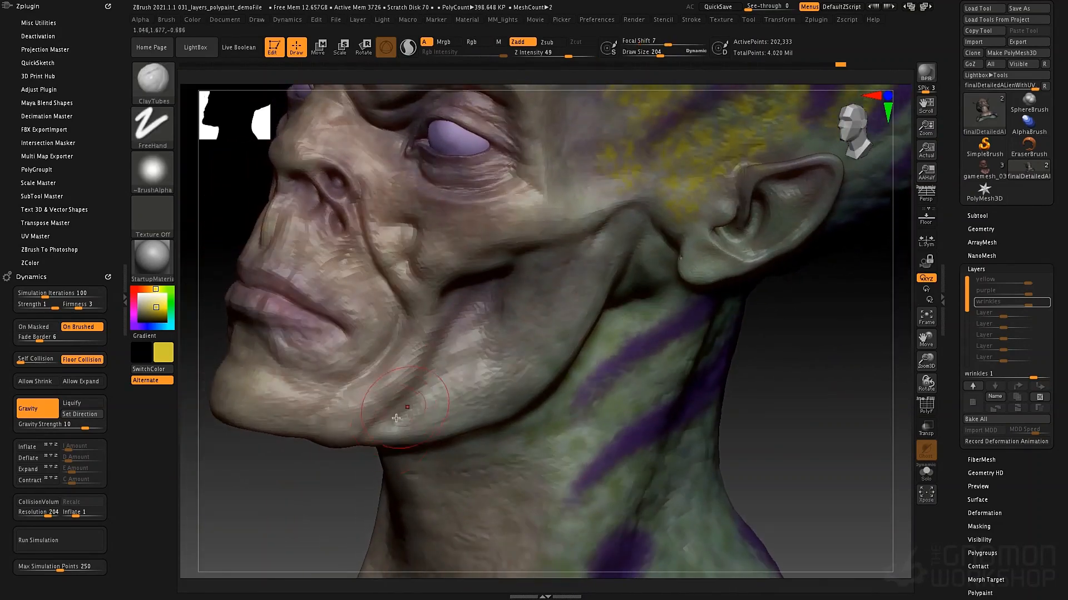
{"action": "key", "text": "b"}
{"action": "key", "text": "d"}
{"action": "key", "text": "s"}
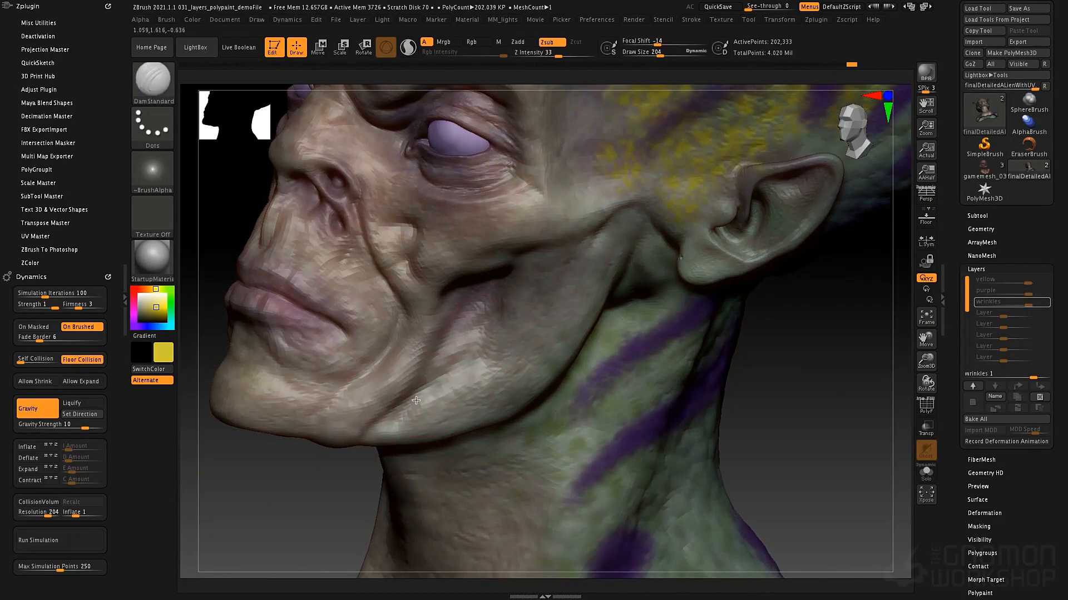
- Switch back to the ClayTubes brush and build up the folds along the jaw and beside the chin
{"action": "key", "text": "b"}
{"action": "key", "text": "c"}
{"action": "key", "text": "t"}
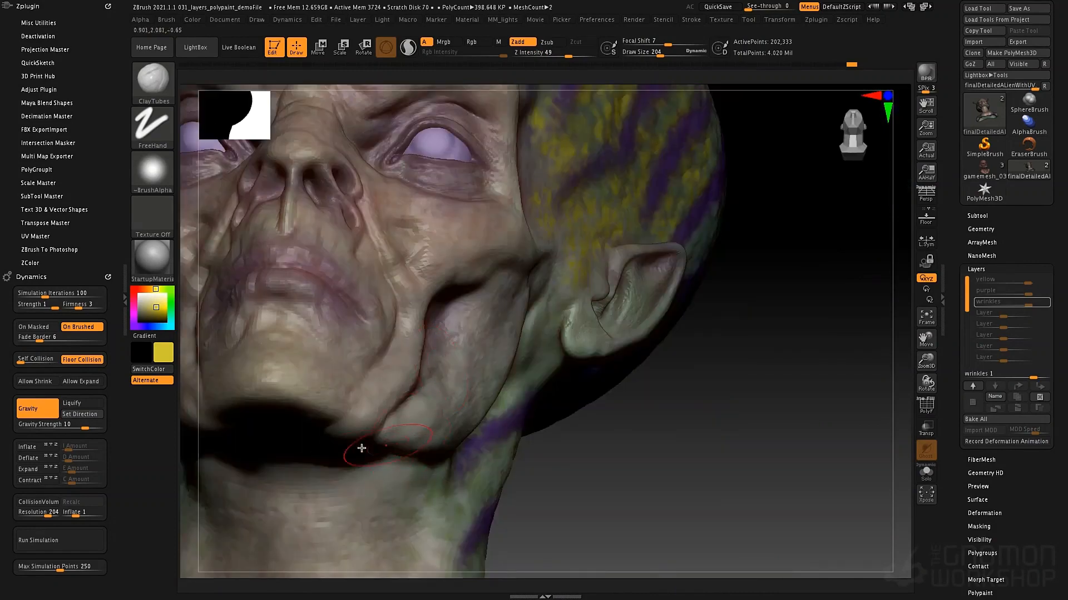
{"action": "mouse_move", "coordinate": [312, 436]}
{"action": "right_mouse_down"}
{"action": "mouse_move", "coordinate": [424, 405]}
{"action": "mouse_move", "coordinate": [406, 398]}
{"action": "right_mouse_up"}
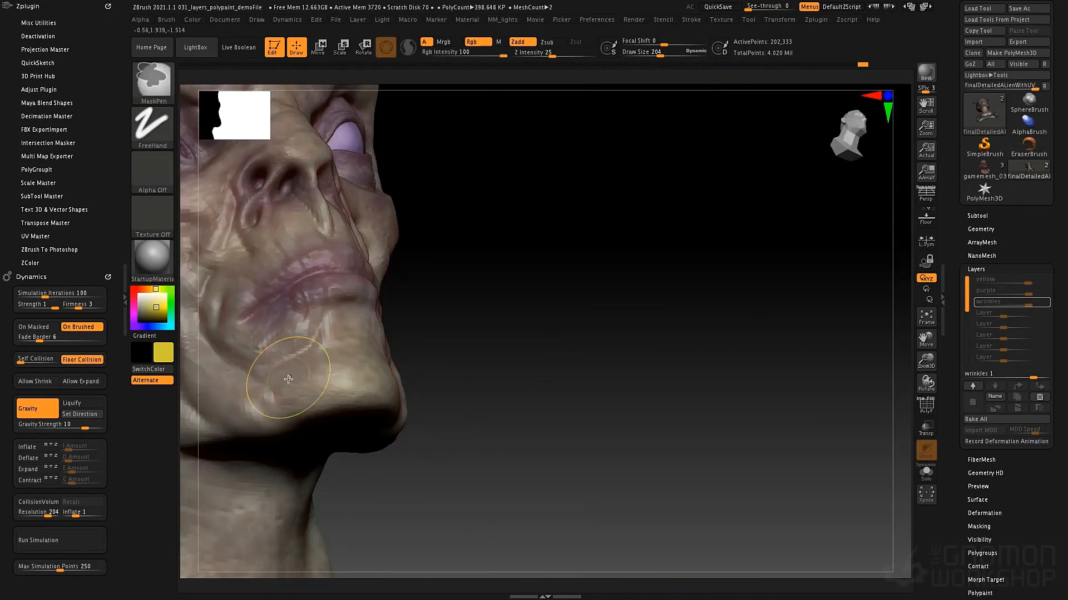
{"action": "mouse_move", "coordinate": [289, 384]}
{"action": "left_mouse_down", "text": "ctrl"}
{"action": "mouse_move", "coordinate": [261, 344]}
{"action": "mouse_move", "coordinate": [298, 382]}
{"action": "left_mouse_up", "text": "ctrl"}
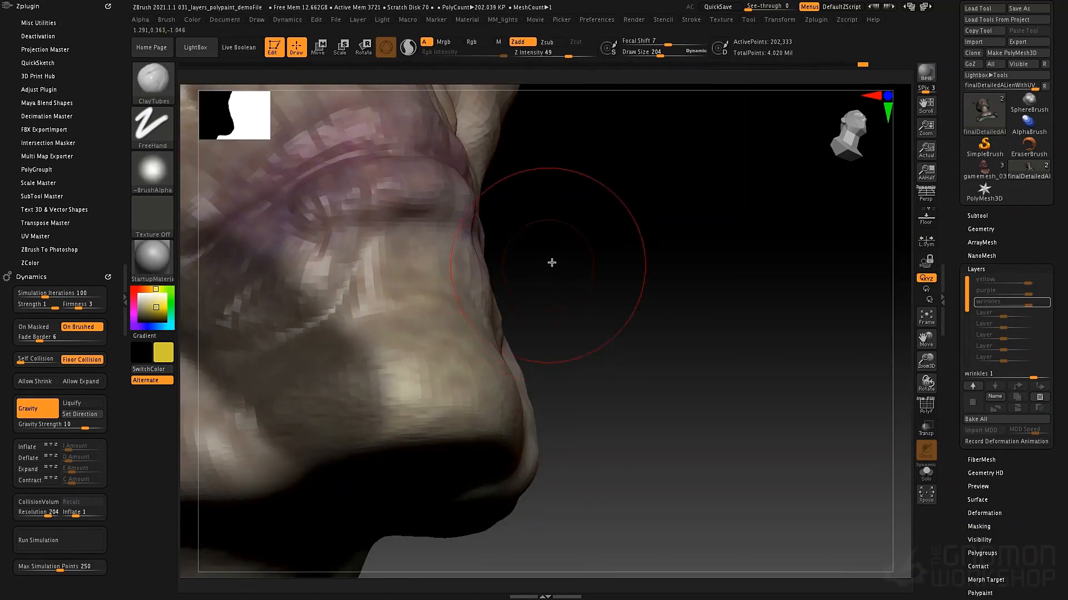
- Switch to the Move brush and reshape the folded skin along the lower jaw in profile
{"action": "mouse_move", "coordinate": [552, 262]}
{"action": "right_mouse_down"}
{"action": "mouse_move", "coordinate": [679, 217]}
{"action": "mouse_move", "coordinate": [486, 302]}
{"action": "right_mouse_up"}
{"action": "key", "text": "b"}
{"action": "key", "text": "m"}
{"action": "key", "text": "v"}
{"action": "mouse_move", "coordinate": [454, 361]}
{"action": "right_mouse_down"}
{"action": "mouse_move", "coordinate": [477, 369]}
{"action": "mouse_move", "coordinate": [454, 374]}
{"action": "right_mouse_up"}
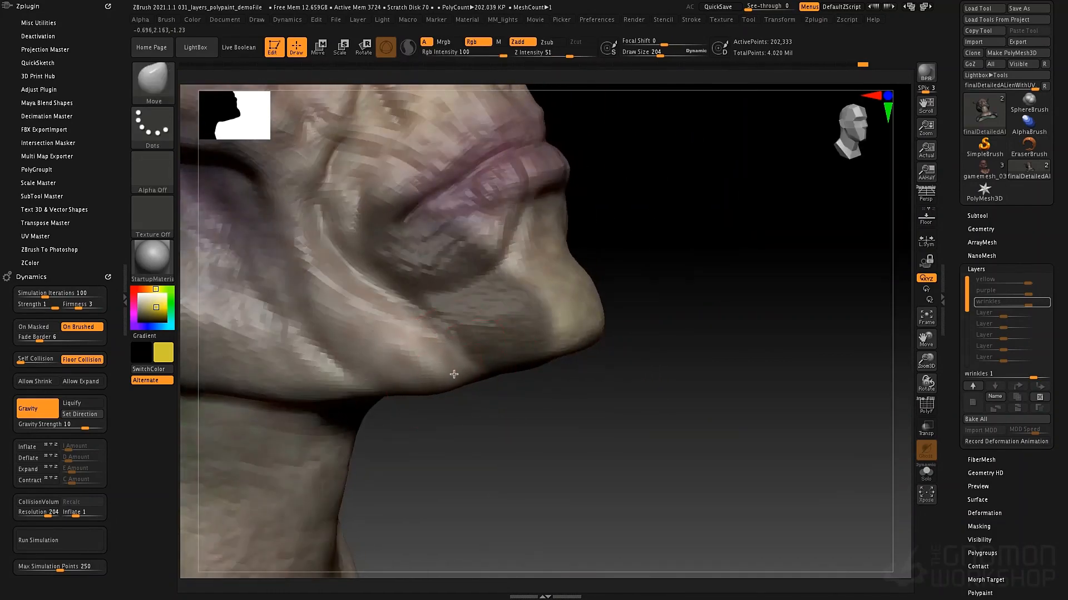
{"action": "left_click_drag", "start_coordinate": [447, 354], "coordinate": [473, 395]}
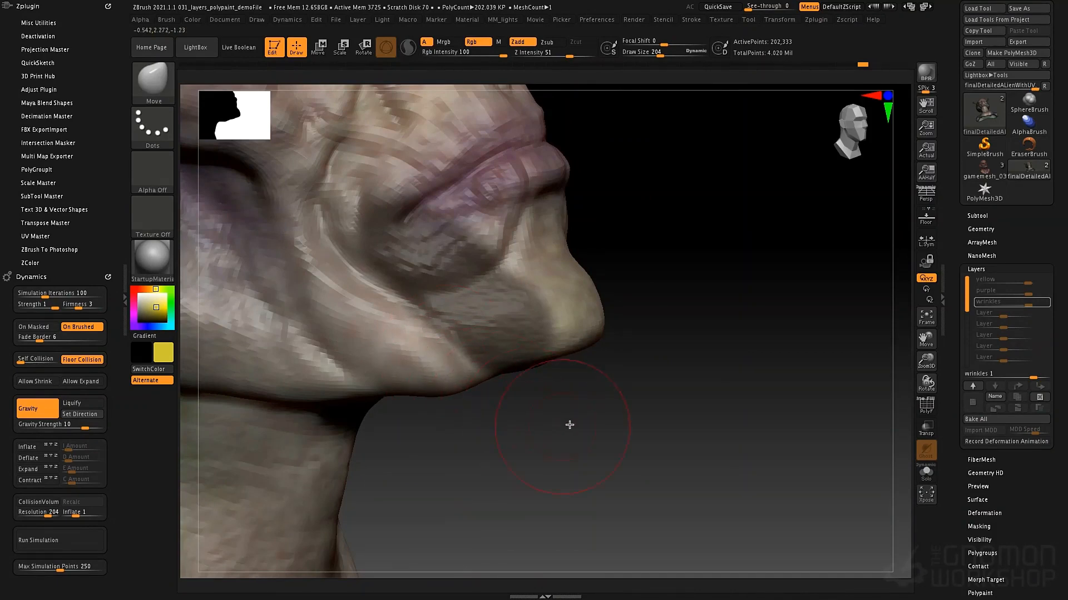
- Check the jaw under different lighting and adjust the lower face with the Move brush, raising the draw size to 287
{"action": "key", "text": "shift+l"}
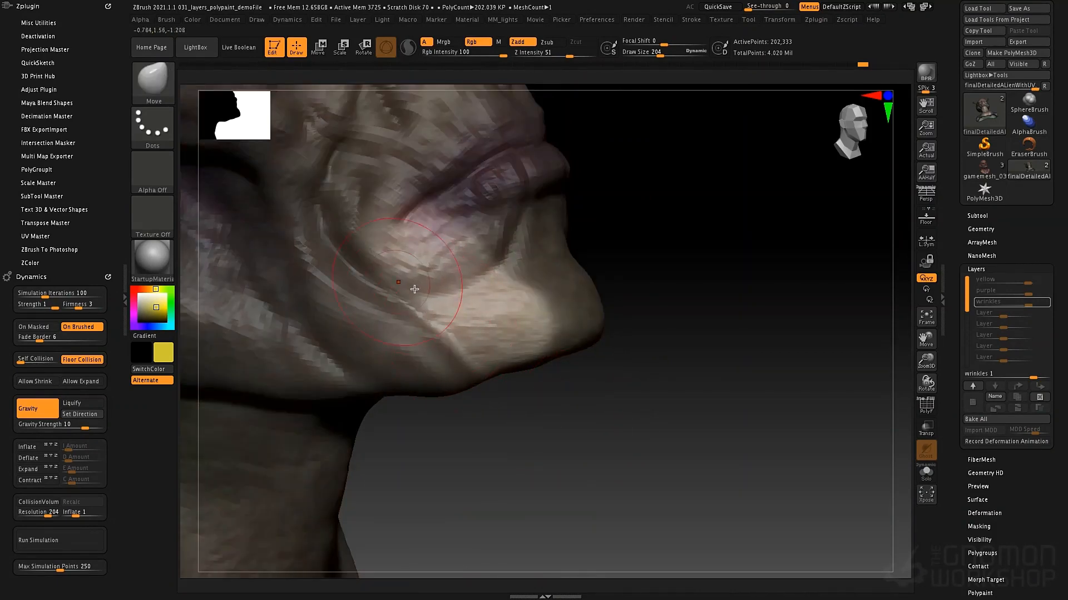
{"action": "key", "text": "shift+l"}
{"action": "right_click_drag", "start_coordinate": [672, 410], "coordinate": [630, 390], "text": "ctrl"}
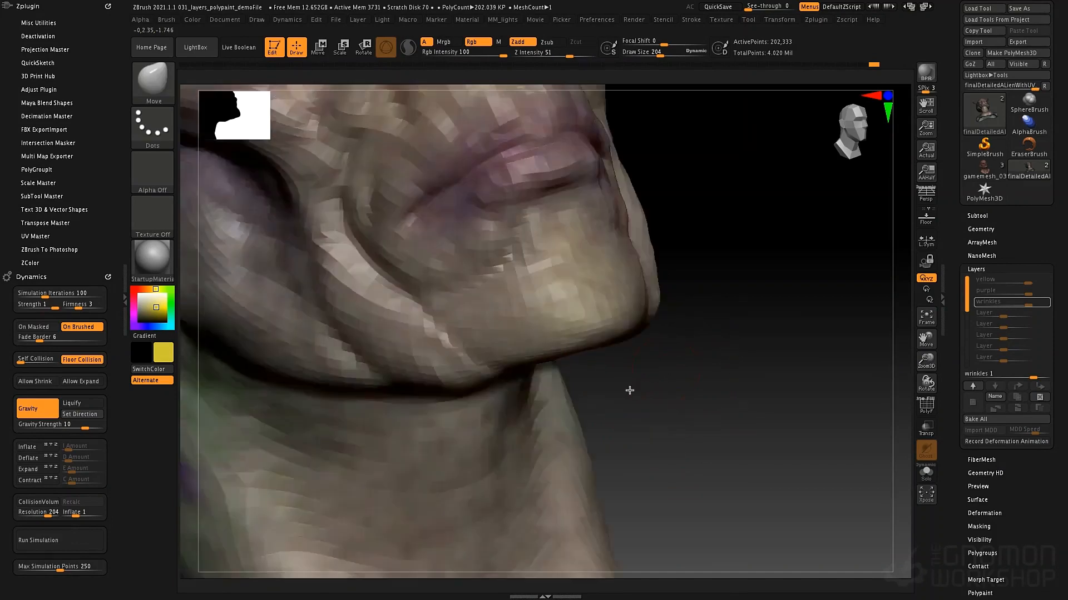
{"action": "left_click_drag", "start_coordinate": [629, 390], "coordinate": [484, 373]}
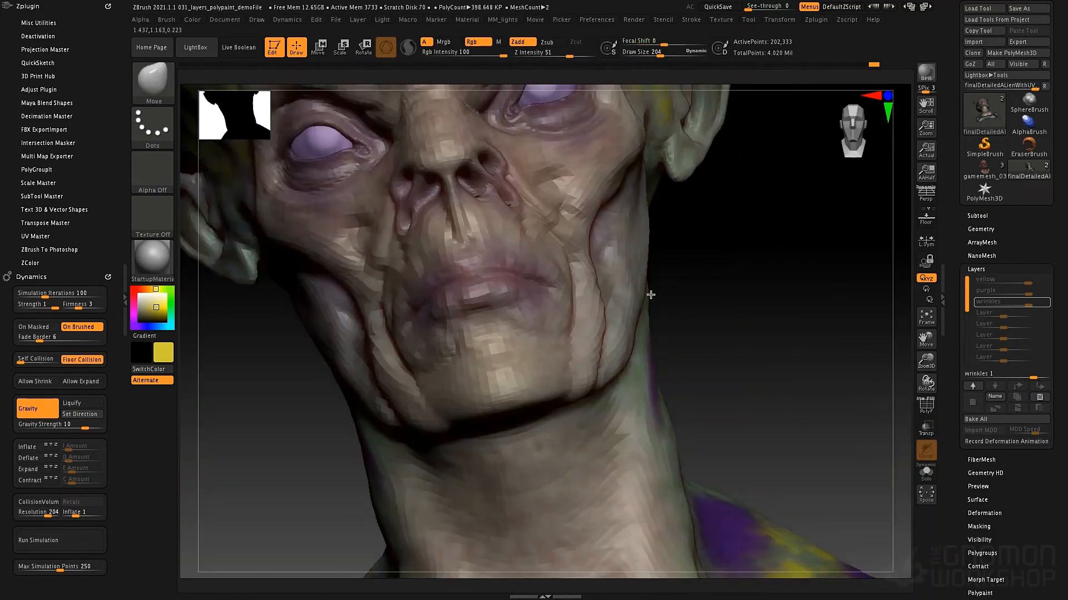
{"action": "mouse_move", "coordinate": [651, 295]}
{"action": "left_mouse_down"}
{"action": "mouse_move", "coordinate": [583, 331]}
{"action": "mouse_move", "coordinate": [593, 310]}
{"action": "left_mouse_up"}
{"action": "key", "text": "space"}
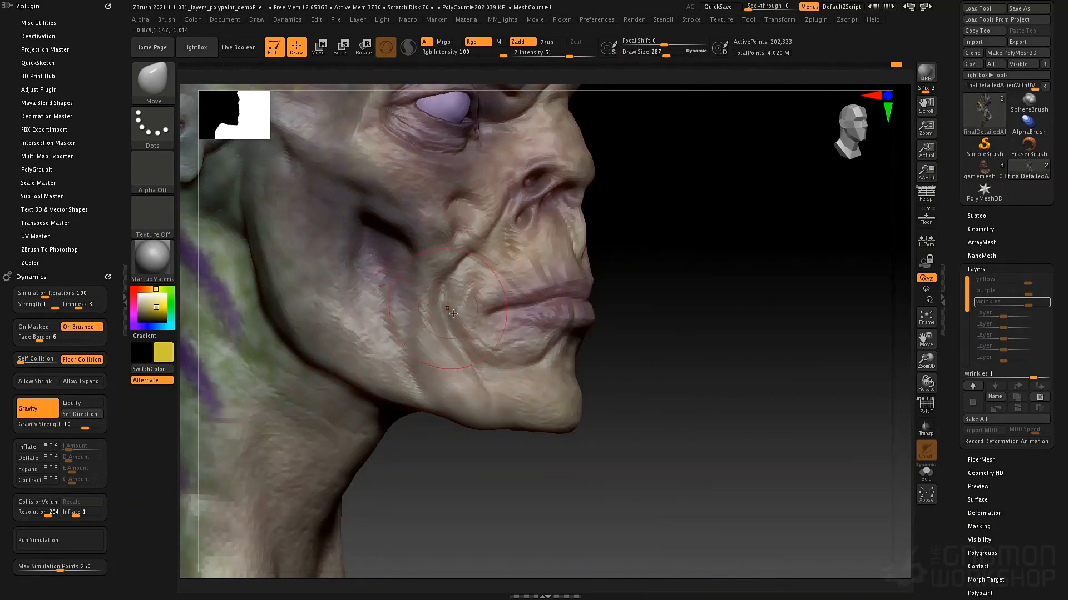
- Build up the cheek and mouth folds with the ClayTubes brush, reducing the draw size to 230
{"action": "key", "text": "b"}
{"action": "key", "text": "c"}
{"action": "key", "text": "t"}
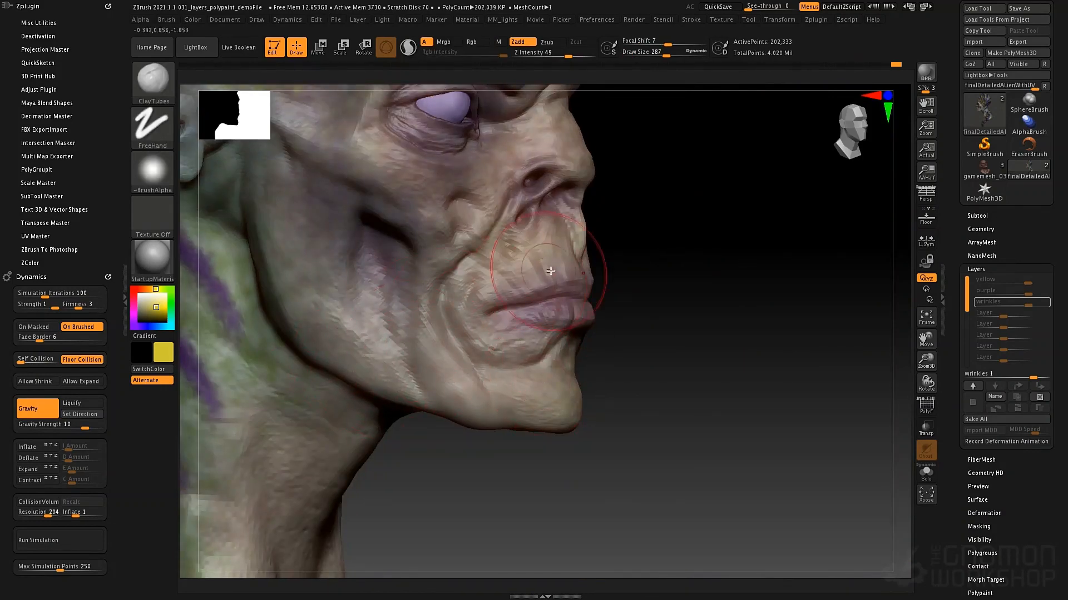
{"action": "right_click_drag", "start_coordinate": [590, 276], "coordinate": [556, 278]}
{"action": "right_click_drag", "start_coordinate": [367, 261], "coordinate": [400, 250]}
{"action": "key", "text": "space"}
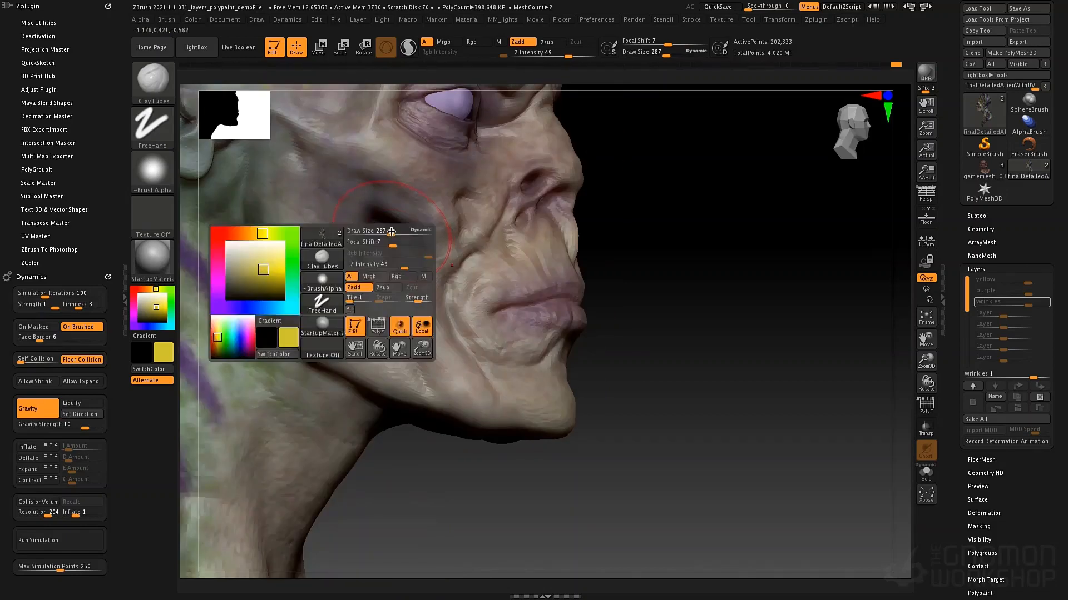
{"action": "mouse_move", "coordinate": [392, 232]}
{"action": "left_mouse_down"}
{"action": "mouse_move", "coordinate": [386, 250]}
{"action": "mouse_move", "coordinate": [372, 228]}
{"action": "mouse_move", "coordinate": [398, 306]}
{"action": "mouse_move", "coordinate": [378, 236]}
{"action": "mouse_move", "coordinate": [386, 210]}
{"action": "mouse_move", "coordinate": [402, 243]}
{"action": "mouse_move", "coordinate": [385, 242]}
{"action": "mouse_move", "coordinate": [393, 269]}
{"action": "mouse_move", "coordinate": [408, 267]}
{"action": "mouse_move", "coordinate": [398, 267]}
{"action": "mouse_move", "coordinate": [430, 311]}
{"action": "left_mouse_up"}
{"action": "mouse_move", "coordinate": [370, 230]}
{"action": "left_mouse_down"}
{"action": "mouse_move", "coordinate": [373, 300]}
{"action": "mouse_move", "coordinate": [400, 334]}
{"action": "mouse_move", "coordinate": [421, 397]}
{"action": "mouse_move", "coordinate": [442, 352]}
{"action": "left_mouse_up"}
{"action": "mouse_move", "coordinate": [707, 311]}
{"action": "left_mouse_down"}
{"action": "mouse_move", "coordinate": [638, 275]}
{"action": "mouse_move", "coordinate": [683, 332]}
{"action": "left_mouse_up"}
{"action": "left_click_drag", "start_coordinate": [697, 373], "coordinate": [677, 357]}
{"action": "mouse_move", "coordinate": [677, 358]}
{"action": "right_mouse_down"}
{"action": "mouse_move", "coordinate": [624, 403]}
{"action": "mouse_move", "coordinate": [656, 394]}
{"action": "right_mouse_up"}
- Switch to the Move brush, mask the area beside the mouth corner, and adjust the surrounding cheek folds with the draw size at 265
{"action": "key", "text": "b"}
{"action": "key", "text": "m"}
{"action": "key", "text": "v"}
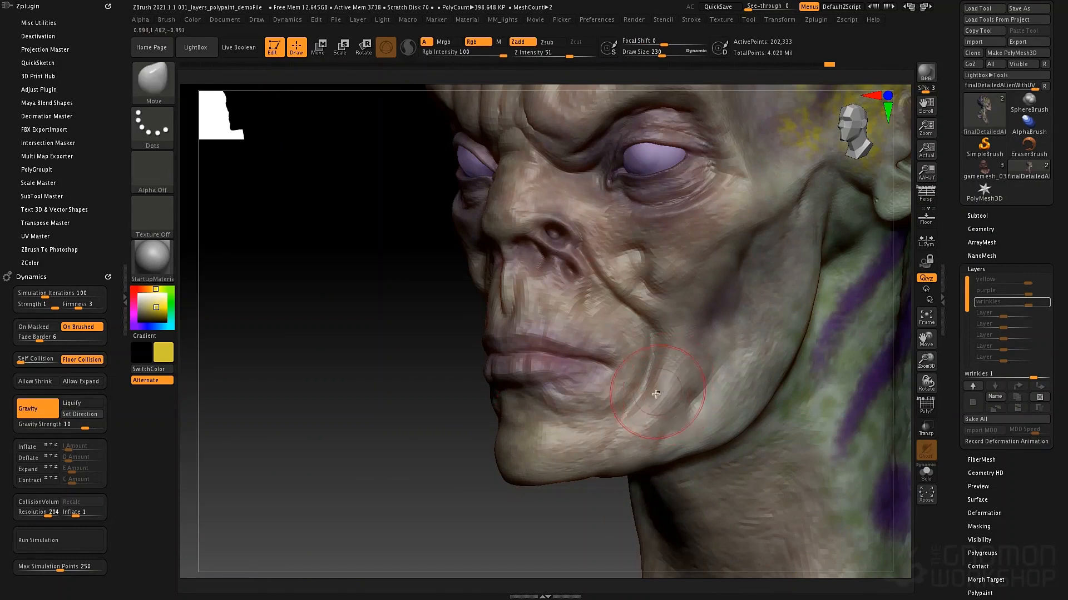
{"action": "mouse_move", "coordinate": [641, 397]}
{"action": "left_mouse_down"}
{"action": "mouse_move", "coordinate": [651, 391]}
{"action": "mouse_move", "coordinate": [604, 392]}
{"action": "mouse_move", "coordinate": [624, 369]}
{"action": "mouse_move", "coordinate": [604, 387]}
{"action": "mouse_move", "coordinate": [614, 353]}
{"action": "mouse_move", "coordinate": [613, 361]}
{"action": "left_mouse_up"}
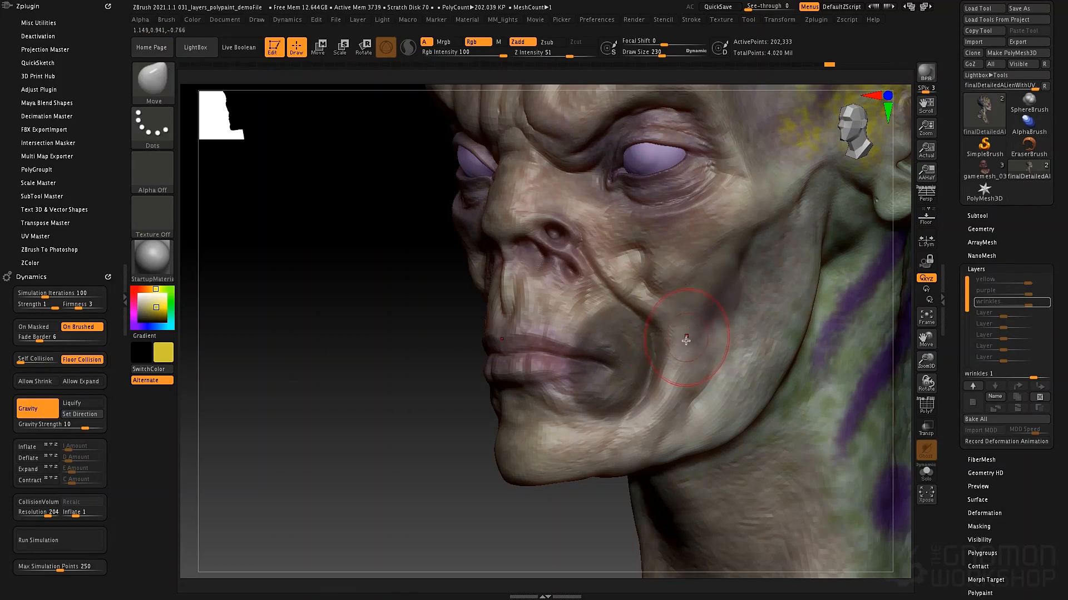
{"action": "key", "text": "ctrl"}
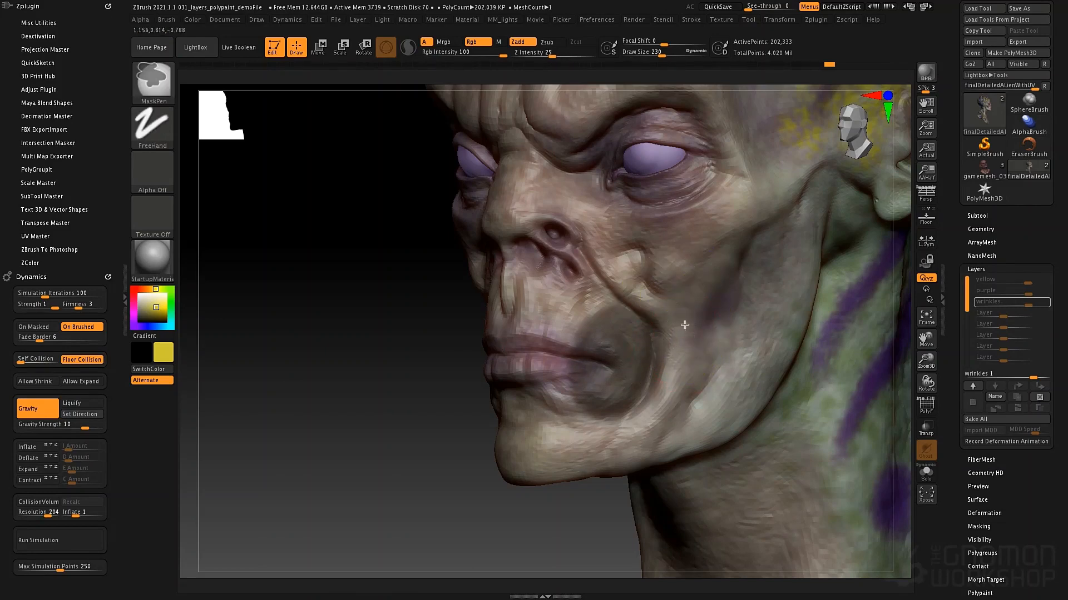
{"action": "key", "text": "space"}
{"action": "left_click_drag", "start_coordinate": [671, 360], "coordinate": [675, 360]}
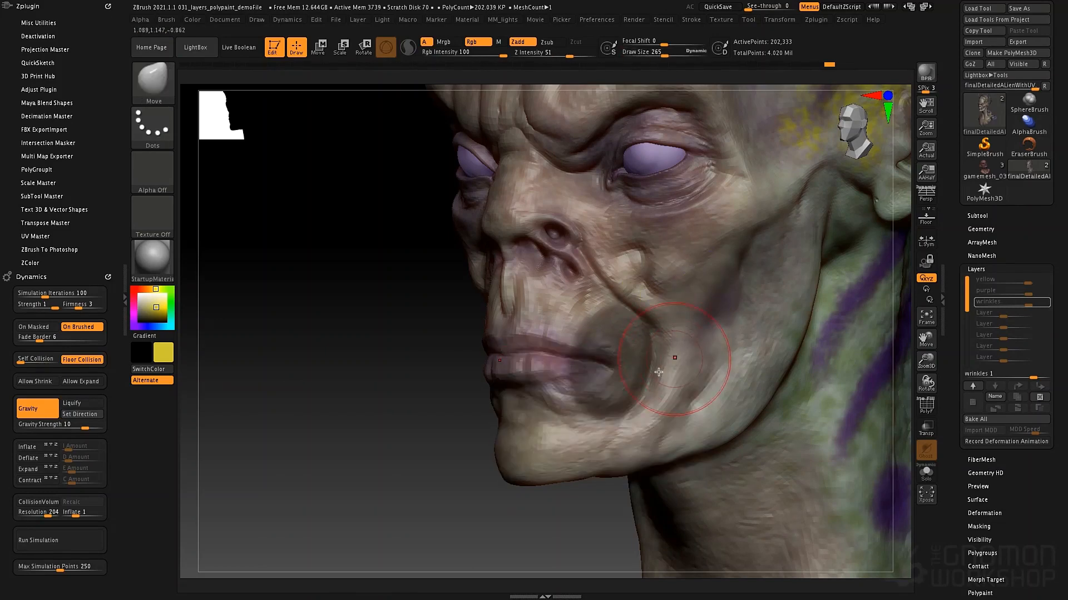
{"action": "right_click_drag", "start_coordinate": [675, 359], "coordinate": [666, 357]}
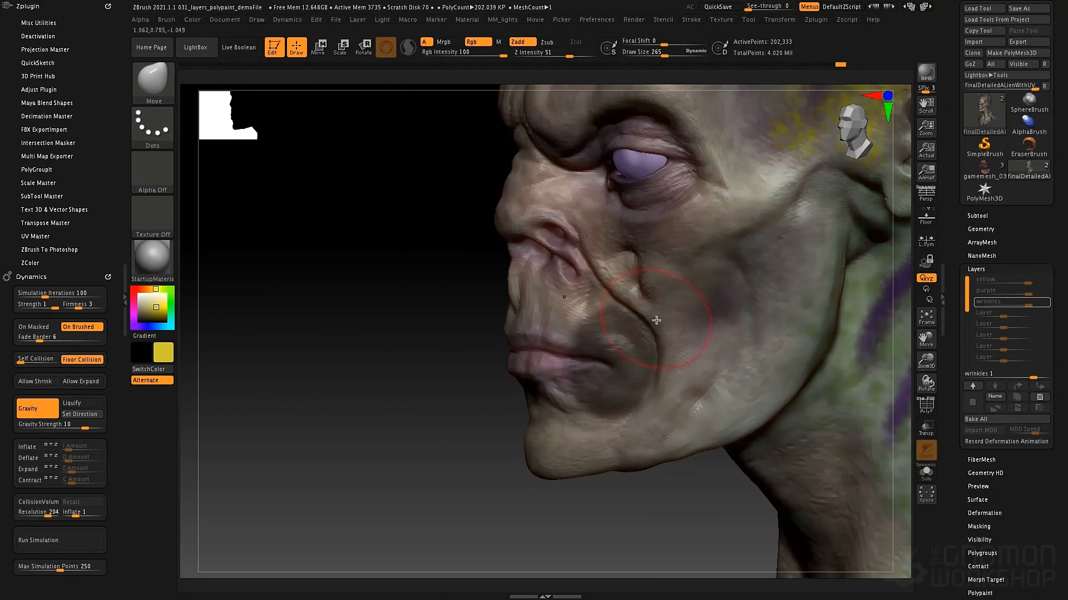
{"action": "key", "text": "ctrl+z"}
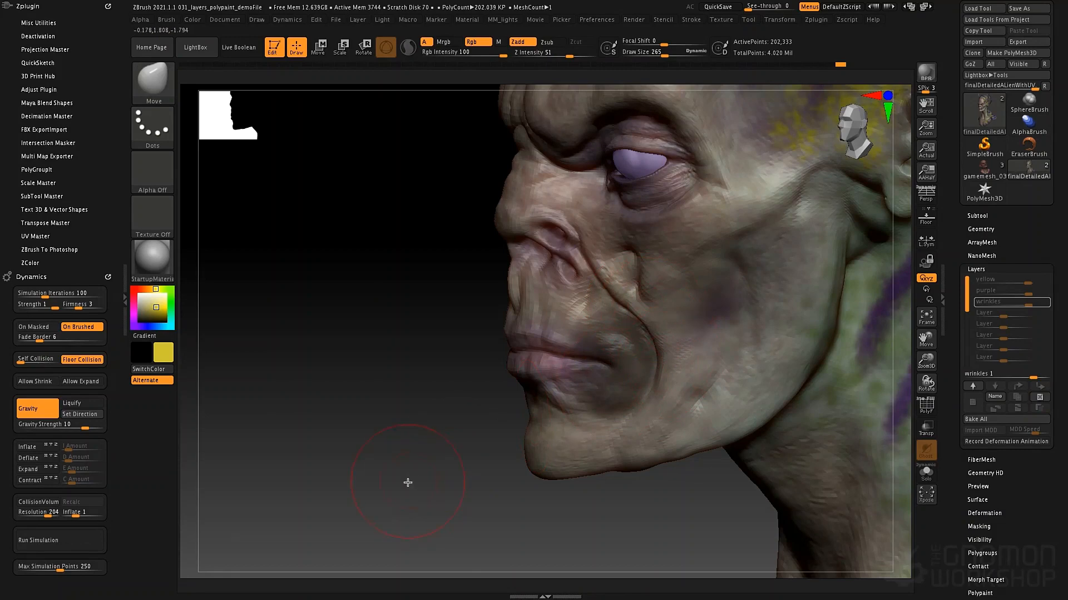
- Invert the mask, reshape the fold beside the mouth with the Move brush, and clear the mask
{"action": "left_click", "coordinate": [407, 484], "text": "ctrl"}
{"action": "left_click_drag", "start_coordinate": [651, 348], "coordinate": [655, 344]}
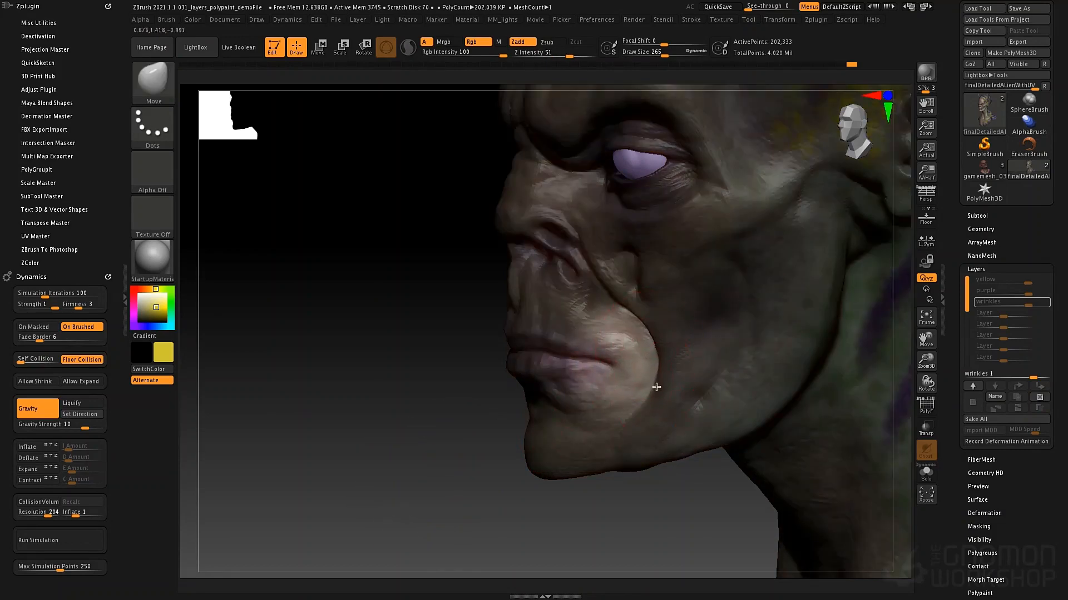
{"action": "right_click_drag", "start_coordinate": [696, 367], "coordinate": [719, 364]}
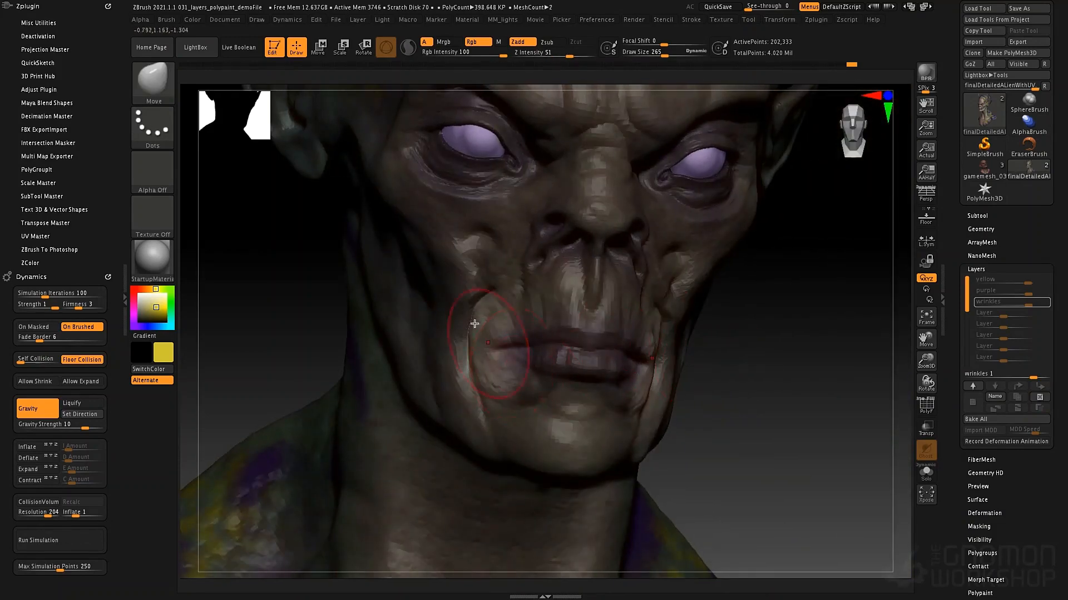
{"action": "left_click_drag", "start_coordinate": [765, 356], "coordinate": [790, 423], "text": "ctrl"}
- Reduce the draw size to 185, refine the cheek fold, and swell it beside the mouth with the Inflat brush
{"action": "key", "text": "space"}
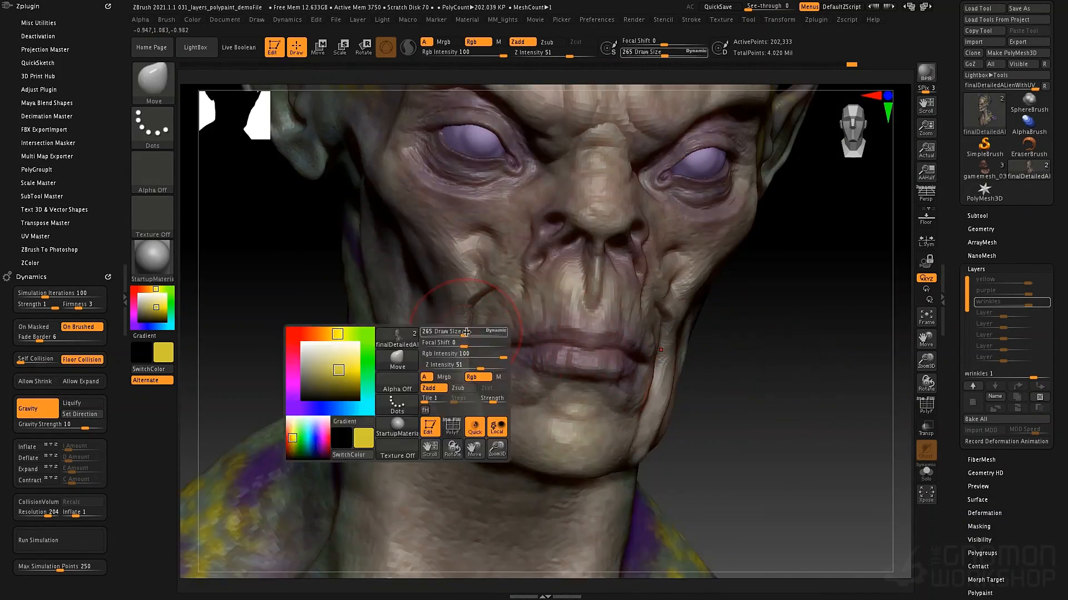
{"action": "left_click_drag", "start_coordinate": [458, 332], "coordinate": [459, 321]}
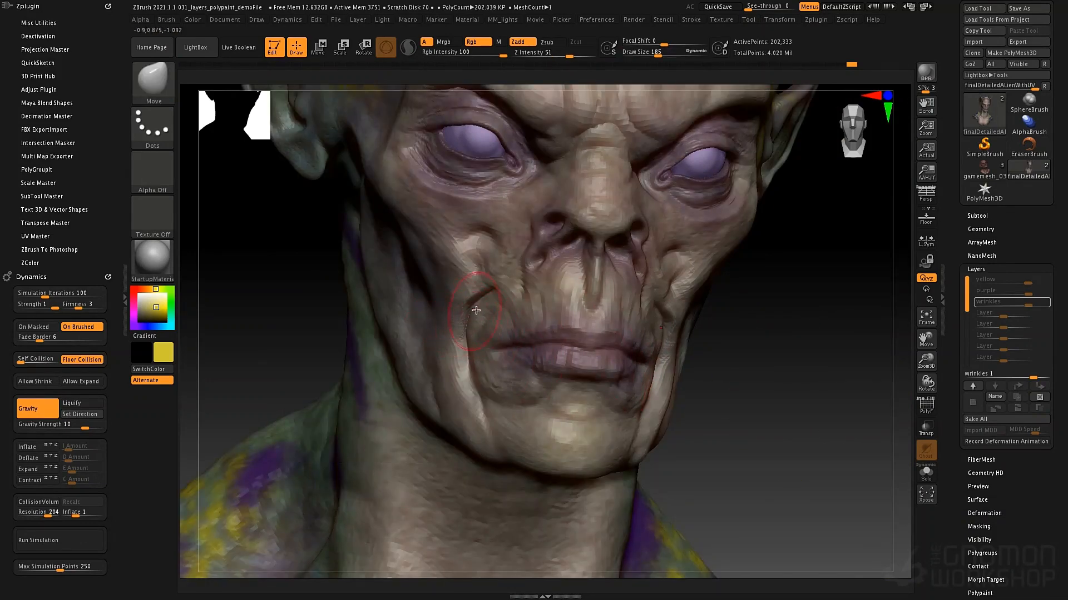
{"action": "key", "text": "b"}
{"action": "key", "text": "i"}
{"action": "key", "text": "n"}
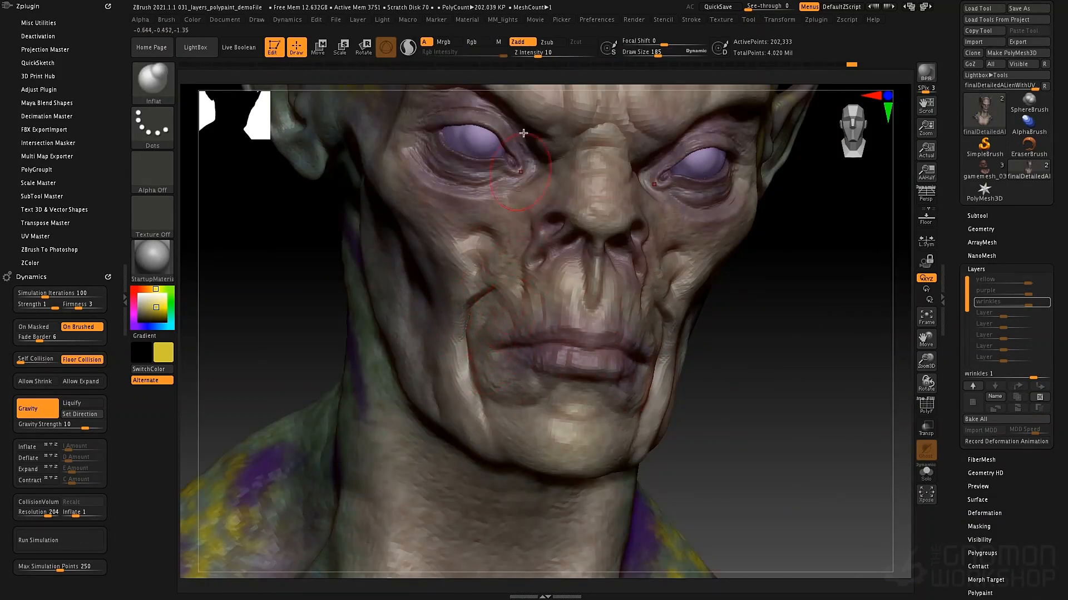
{"action": "mouse_move", "coordinate": [477, 410]}
{"action": "left_mouse_down"}
{"action": "mouse_move", "coordinate": [471, 309]}
{"action": "mouse_move", "coordinate": [488, 295]}
{"action": "mouse_move", "coordinate": [468, 312]}
{"action": "left_mouse_up"}
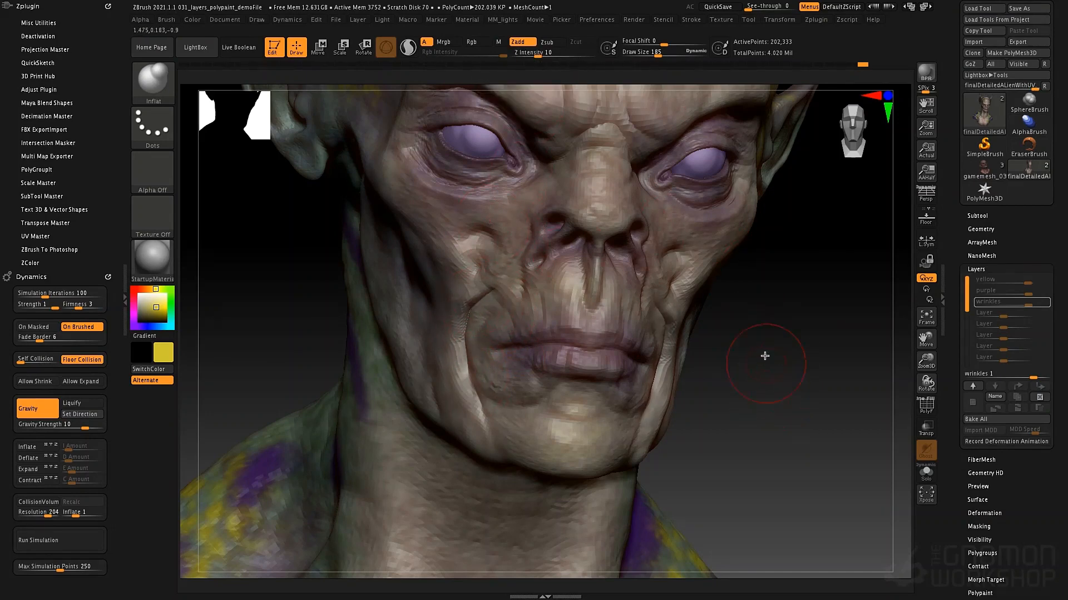
{"action": "mouse_move", "coordinate": [770, 386]}
{"action": "left_mouse_down"}
{"action": "mouse_move", "coordinate": [750, 371]}
{"action": "mouse_move", "coordinate": [758, 348]}
{"action": "left_mouse_up"}
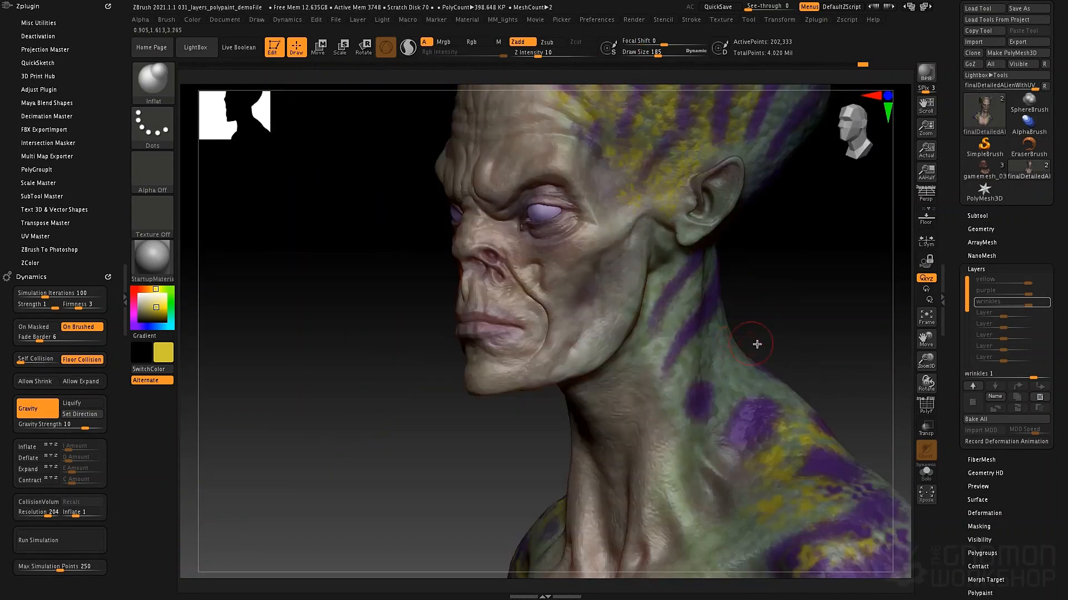
{"action": "left_click_drag", "start_coordinate": [757, 344], "coordinate": [701, 365]}
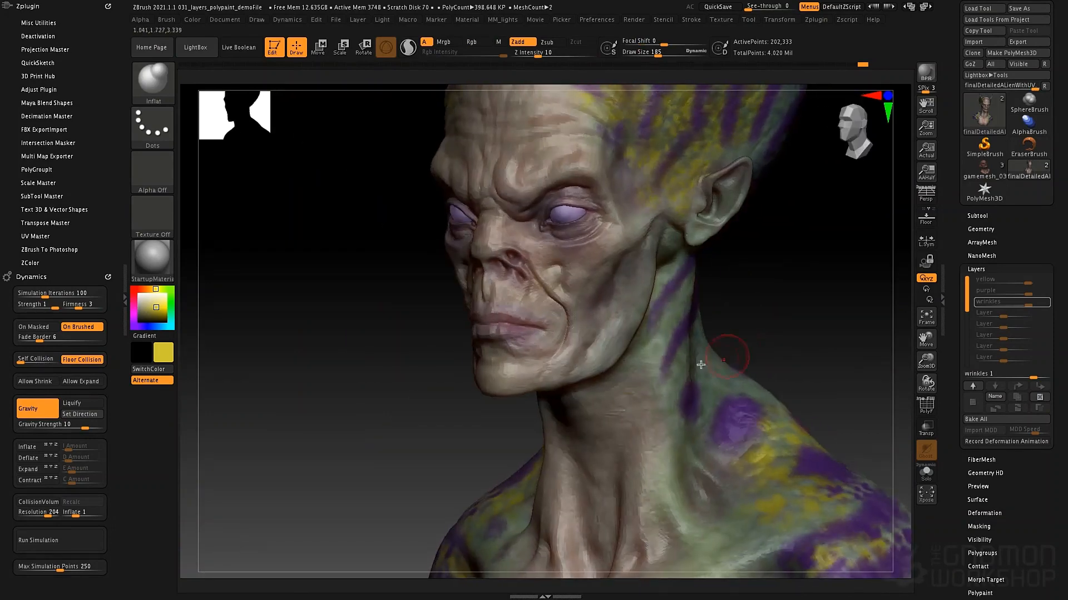
- Step up one subdivision level and carve fine creases into the cheek and jaw with the DamStandard brush
{"action": "key", "text": "d"}
{"action": "left_click_drag", "start_coordinate": [701, 284], "coordinate": [716, 282], "text": "shift"}
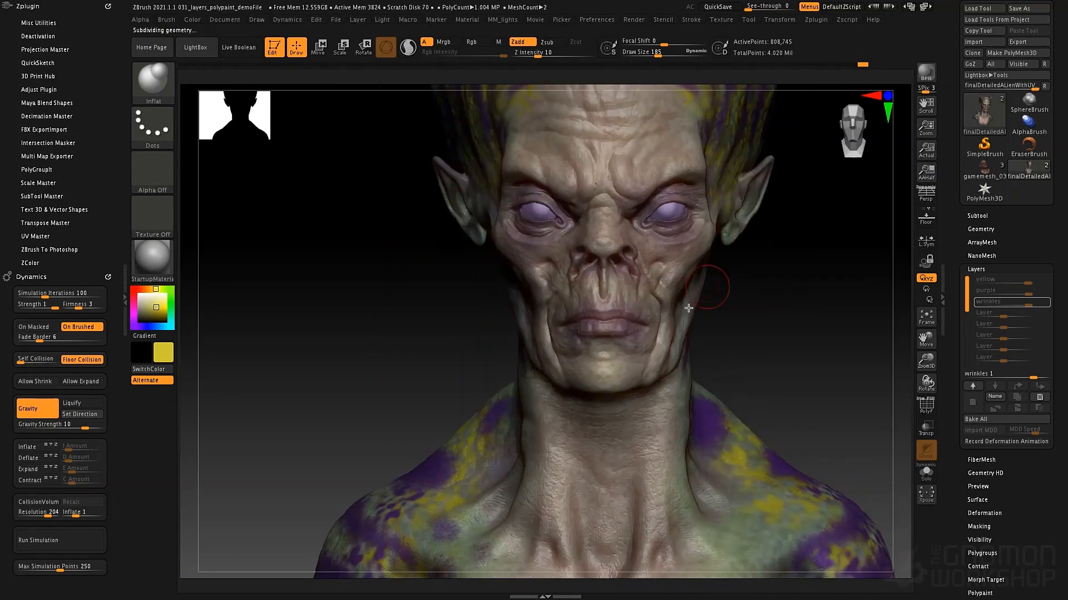
{"action": "mouse_move", "coordinate": [597, 313]}
{"action": "right_mouse_down"}
{"action": "mouse_move", "coordinate": [631, 305]}
{"action": "mouse_move", "coordinate": [662, 314]}
{"action": "mouse_move", "coordinate": [793, 289]}
{"action": "right_mouse_up"}
{"action": "key", "text": "b"}
{"action": "key", "text": "d"}
{"action": "key", "text": "s"}
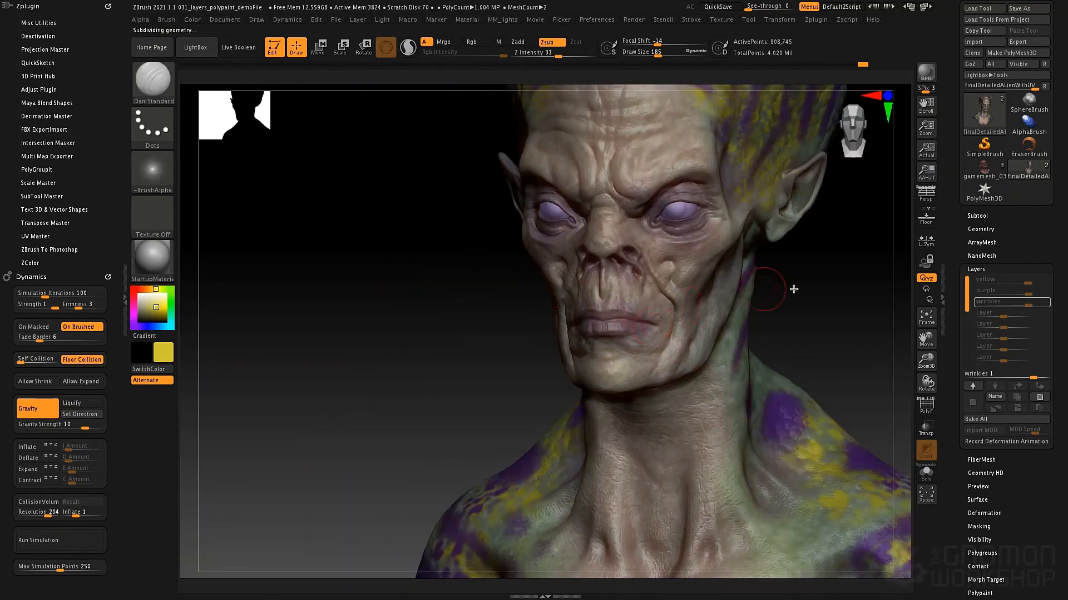
{"action": "mouse_move", "coordinate": [1031, 308]}
{"action": "right_click_drag", "start_coordinate": [379, 404], "coordinate": [404, 370]}
{"action": "mouse_move", "coordinate": [704, 307]}
{"action": "left_mouse_down"}
{"action": "mouse_move", "coordinate": [707, 317]}
{"action": "mouse_move", "coordinate": [625, 286]}
{"action": "left_mouse_up"}
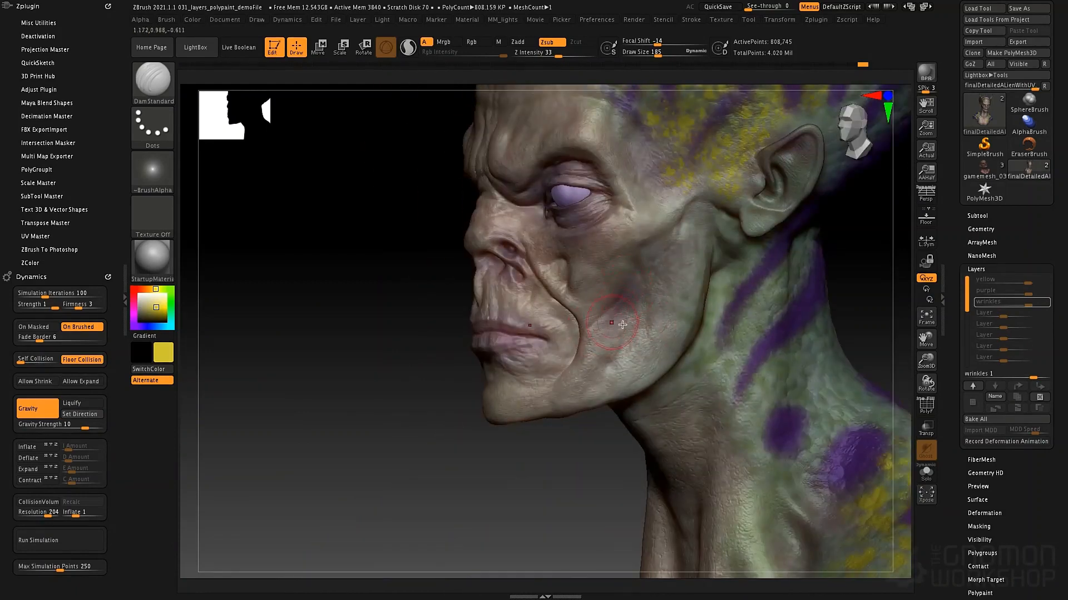
{"action": "left_click_drag", "start_coordinate": [626, 323], "coordinate": [617, 351]}
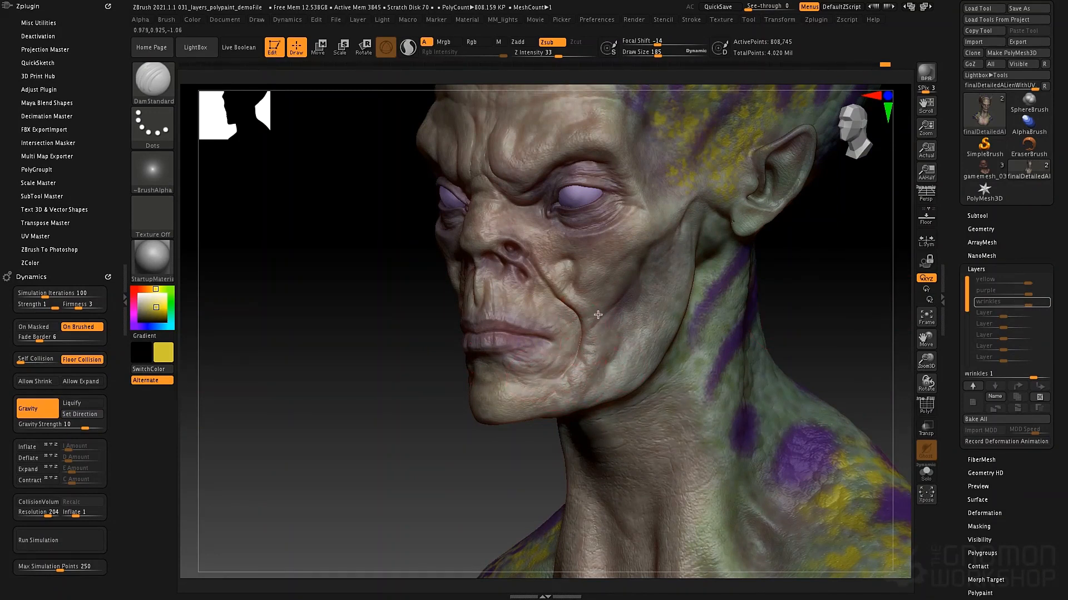
- Carve more wrinkles through the hollow of the cheek and around the mouth corner, working from both sides of the face
{"action": "mouse_move", "coordinate": [629, 314]}
{"action": "left_mouse_down"}
{"action": "mouse_move", "coordinate": [608, 339]}
{"action": "mouse_move", "coordinate": [618, 381]}
{"action": "mouse_move", "coordinate": [606, 377]}
{"action": "left_mouse_up"}
{"action": "left_click_drag", "start_coordinate": [653, 275], "coordinate": [603, 294]}
{"action": "right_click_drag", "start_coordinate": [614, 300], "coordinate": [633, 289]}
{"action": "mouse_move", "coordinate": [503, 338]}
{"action": "right_mouse_down"}
{"action": "mouse_move", "coordinate": [517, 326]}
{"action": "mouse_move", "coordinate": [438, 344]}
{"action": "right_mouse_up"}
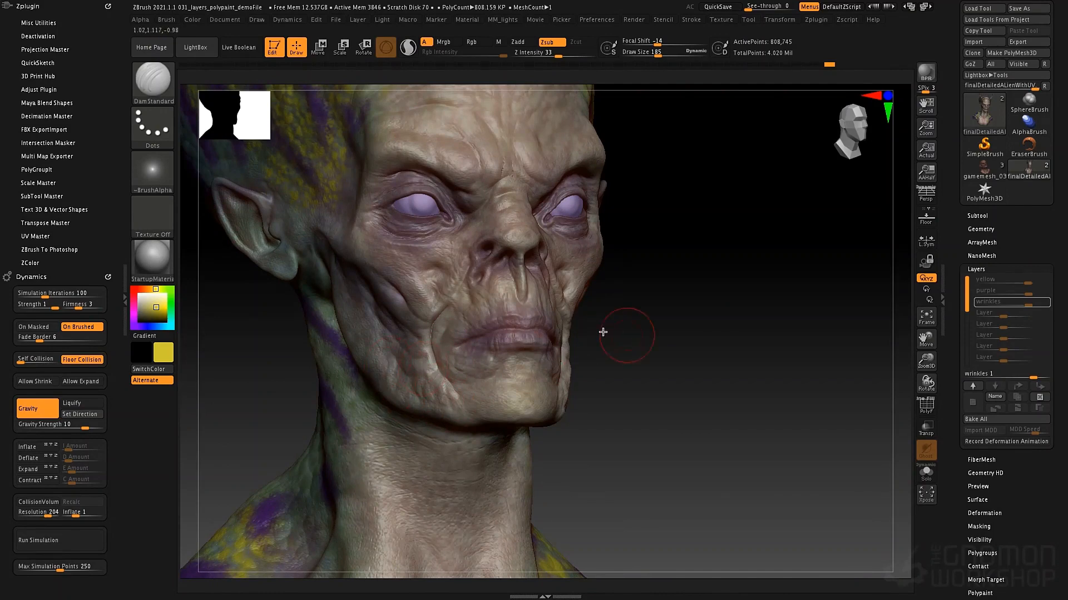
{"action": "left_click_drag", "start_coordinate": [602, 331], "coordinate": [531, 361]}
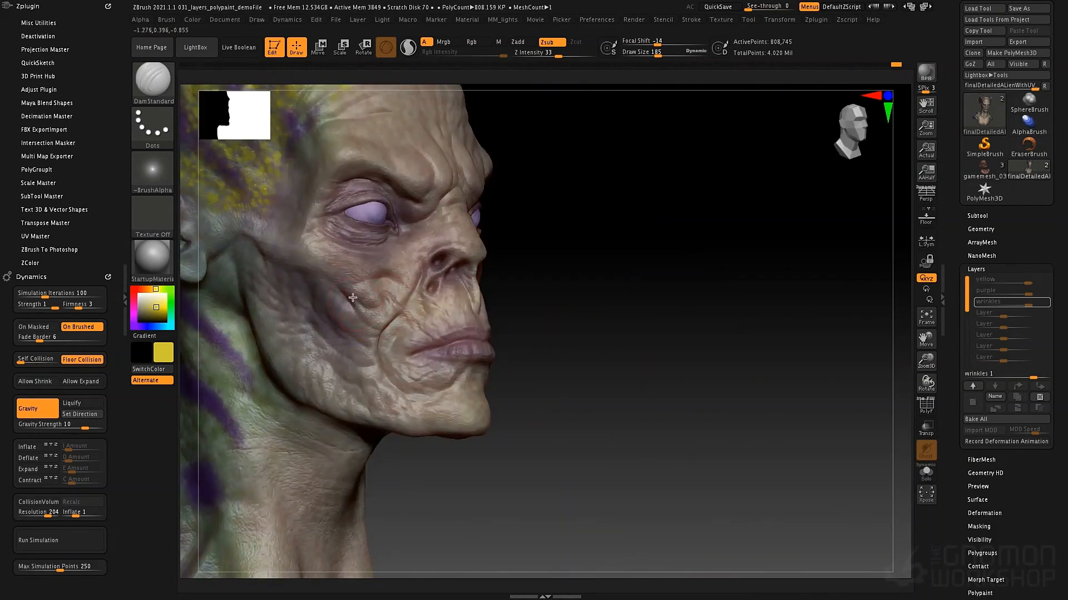
{"action": "mouse_move", "coordinate": [356, 307]}
{"action": "left_mouse_down"}
{"action": "mouse_move", "coordinate": [384, 323]}
{"action": "mouse_move", "coordinate": [351, 327]}
{"action": "left_mouse_up"}
- Step up to subdivision level 5 and turn off recording on the wrinkles layer
{"action": "key", "text": "d"}
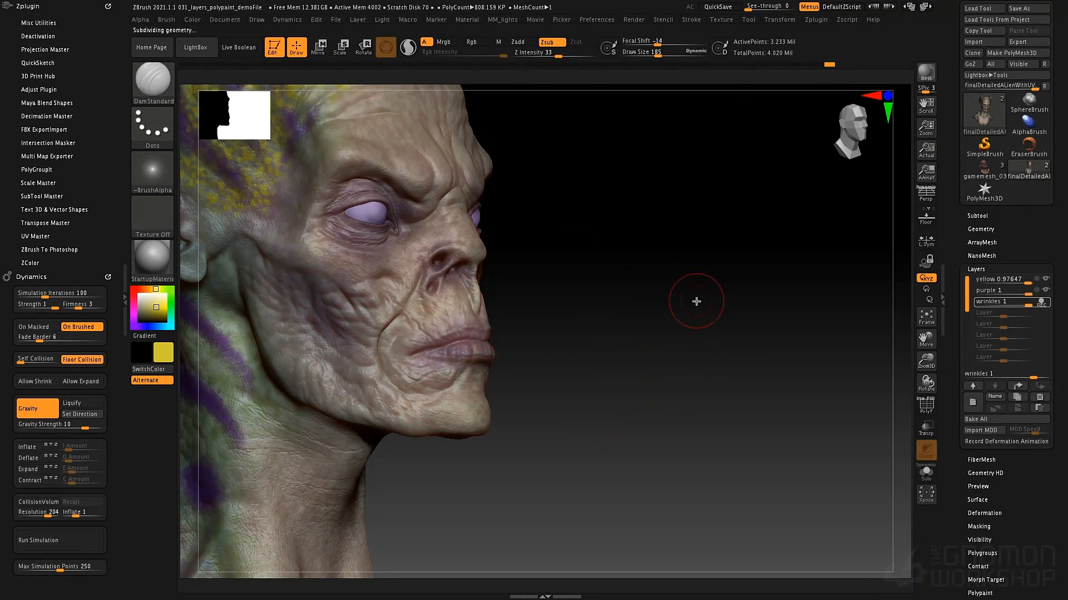
{"action": "left_click", "coordinate": [1006, 227]}
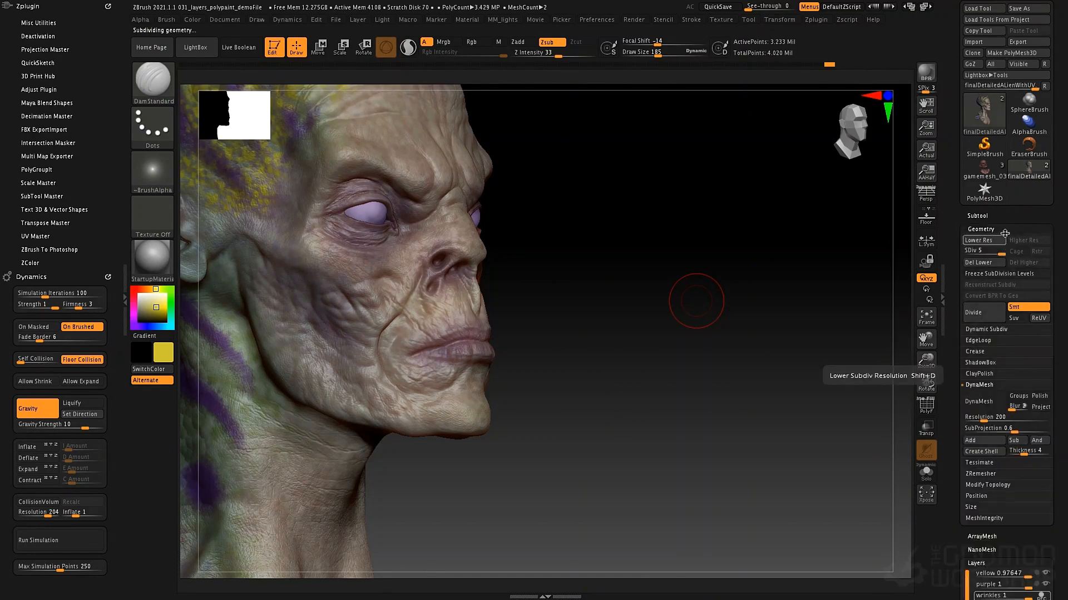
{"action": "left_click", "coordinate": [1006, 226]}
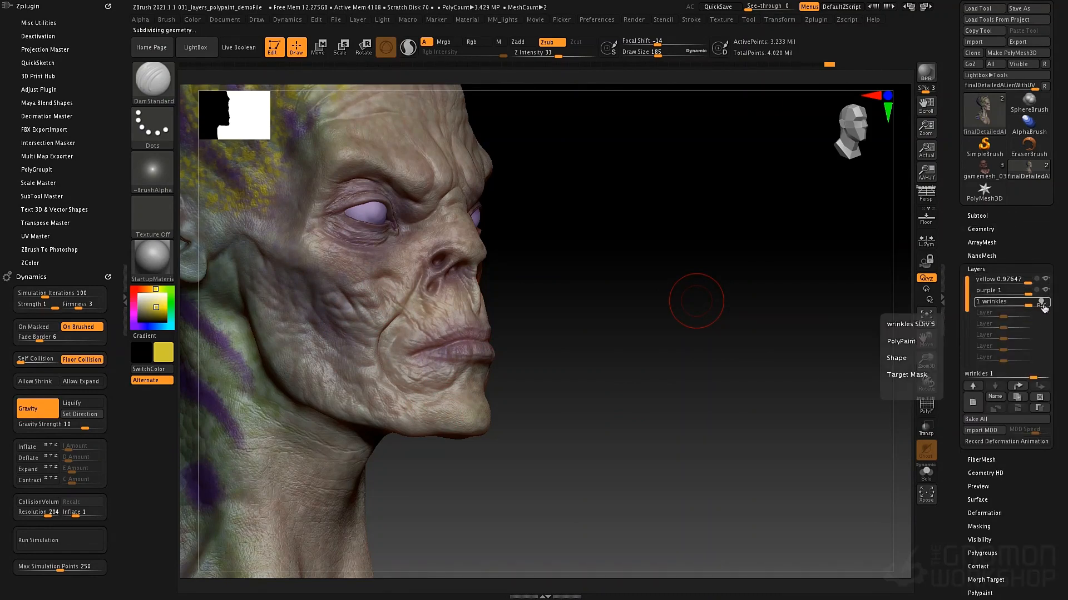
{"action": "left_click_drag", "start_coordinate": [624, 467], "coordinate": [651, 424]}
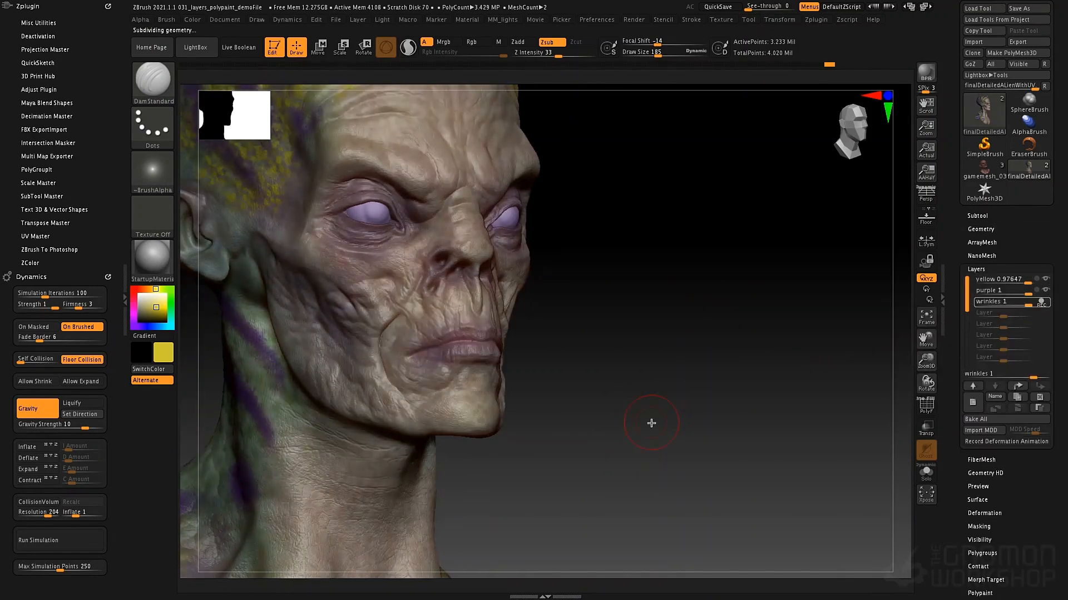
{"action": "mouse_move", "coordinate": [1045, 305]}
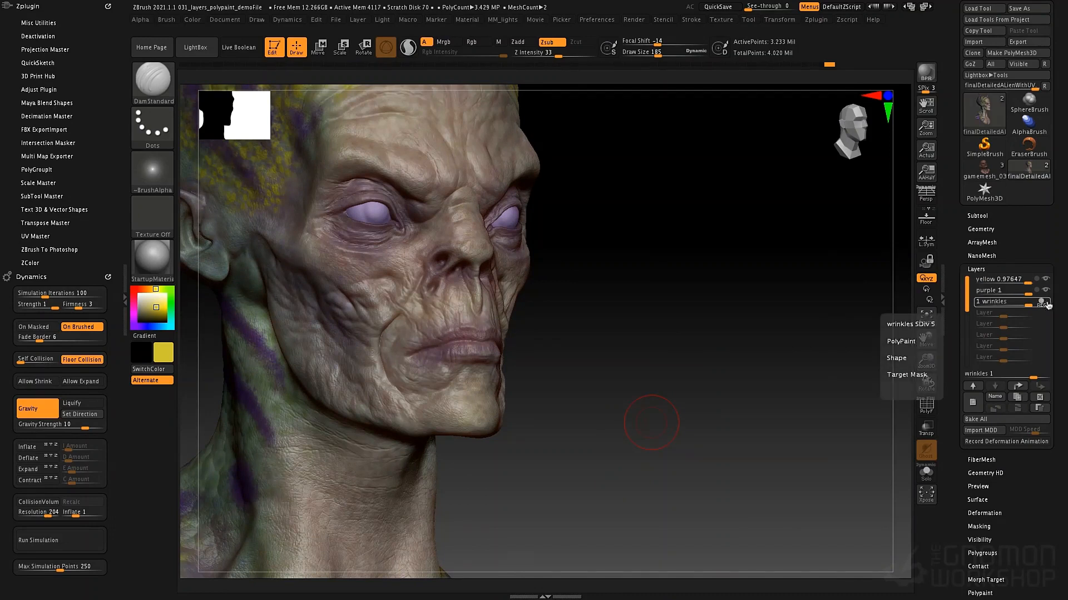
{"action": "left_click", "coordinate": [1044, 304]}
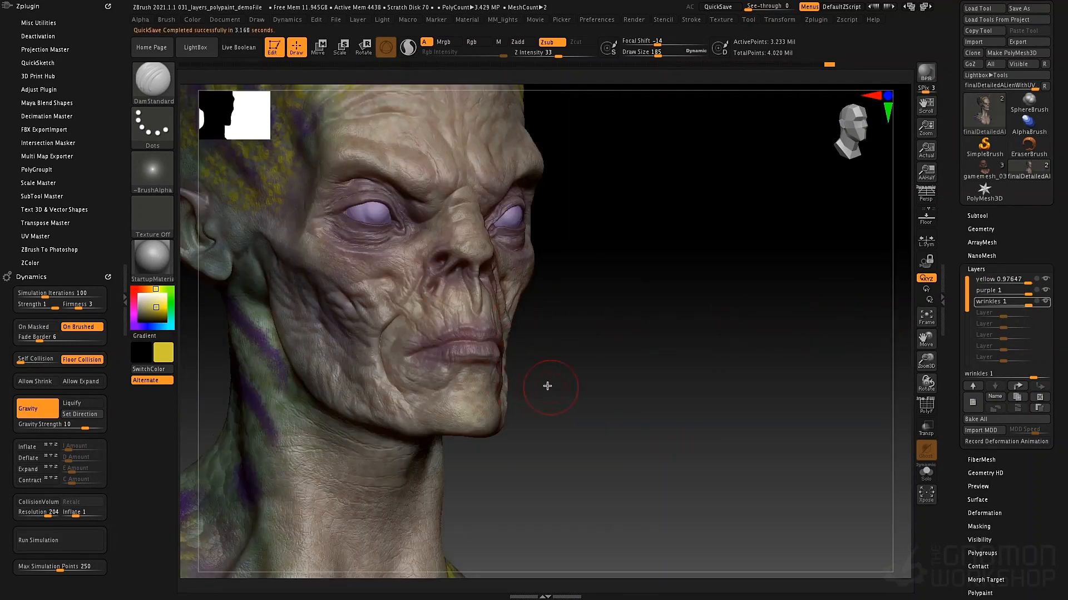
- Lower the wrinkles layer intensity to 0.7647 and inspect the softened folds on the face
{"action": "left_click", "coordinate": [432, 517]}
{"action": "mouse_move", "coordinate": [1028, 305]}
{"action": "left_mouse_down"}
{"action": "mouse_move", "coordinate": [959, 311]}
{"action": "mouse_move", "coordinate": [1042, 305]}
{"action": "left_mouse_up"}
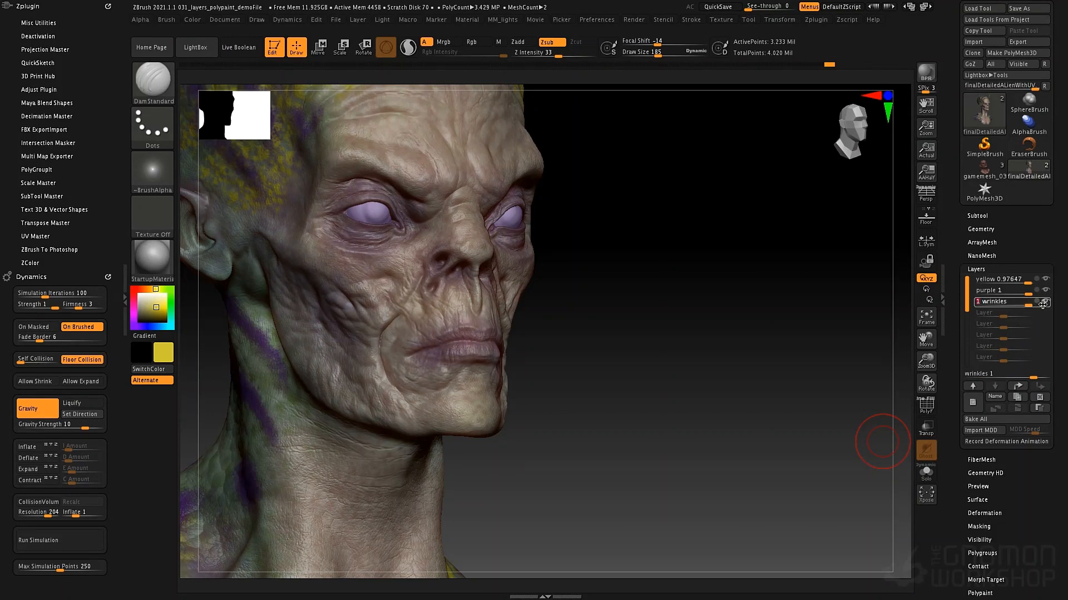
{"action": "left_click_drag", "start_coordinate": [1024, 304], "coordinate": [1022, 304]}
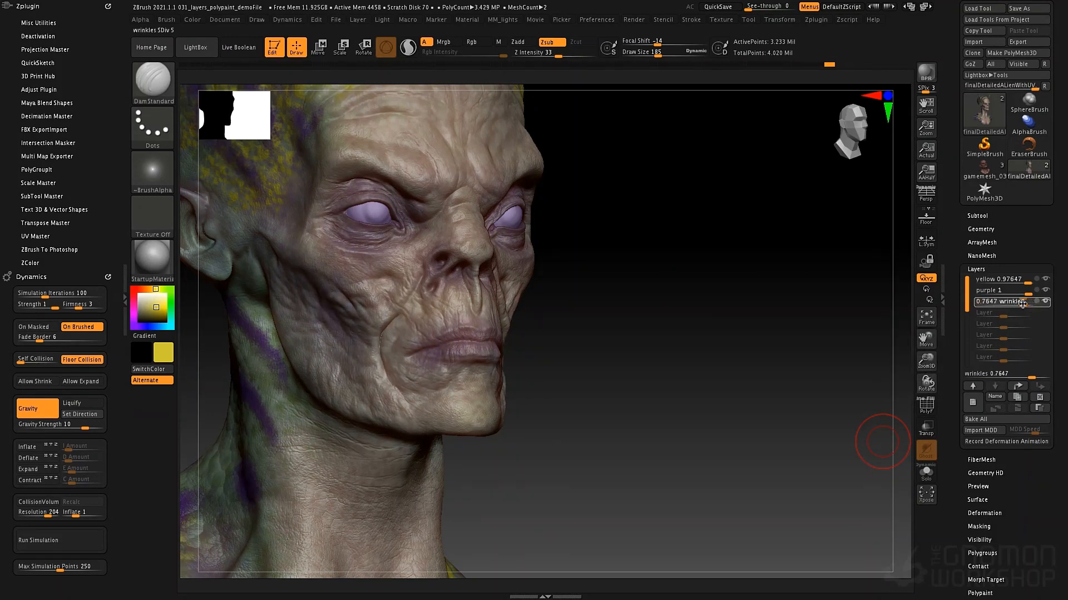
{"action": "mouse_move", "coordinate": [818, 341]}
{"action": "left_mouse_down"}
{"action": "mouse_move", "coordinate": [772, 350]}
{"action": "mouse_move", "coordinate": [797, 350]}
{"action": "mouse_move", "coordinate": [727, 326]}
{"action": "mouse_move", "coordinate": [717, 302]}
{"action": "mouse_move", "coordinate": [749, 340]}
{"action": "left_mouse_up"}
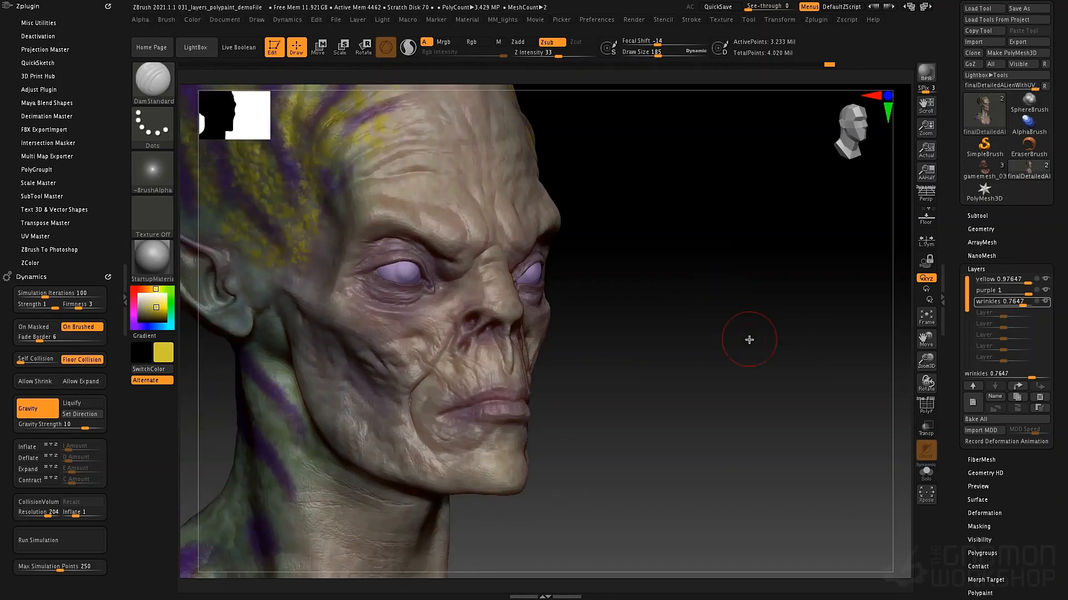
- With the Standard brush set to Rgb only, record on the wrinkles layer and paint yellow patches above both brows
{"action": "key", "text": "b"}
{"action": "key", "text": "s"}
{"action": "key", "text": "t"}
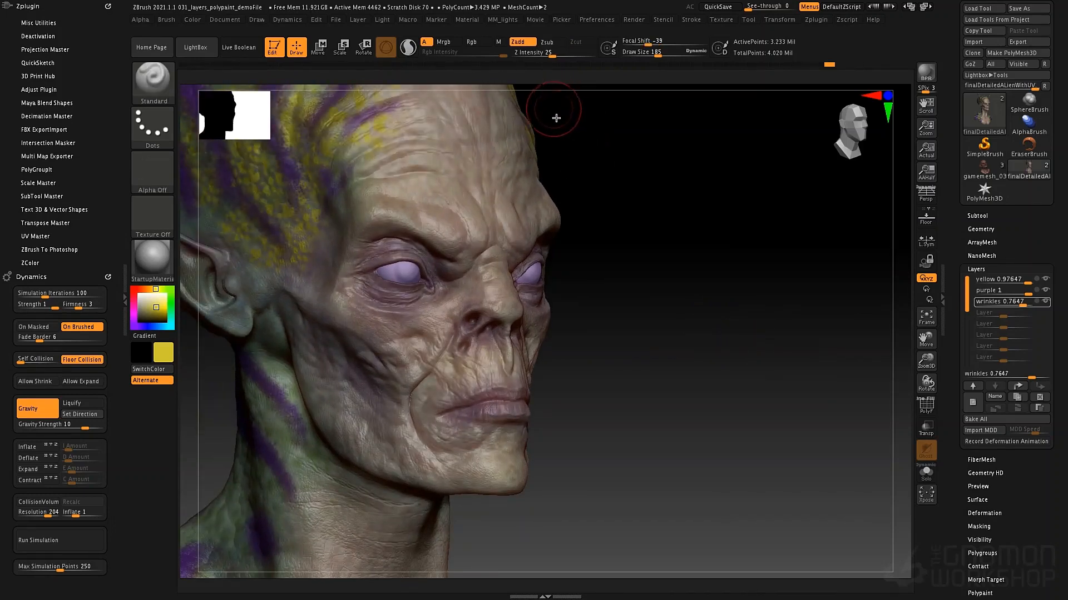
{"action": "left_click", "coordinate": [471, 42]}
{"action": "left_click", "coordinate": [517, 42]}
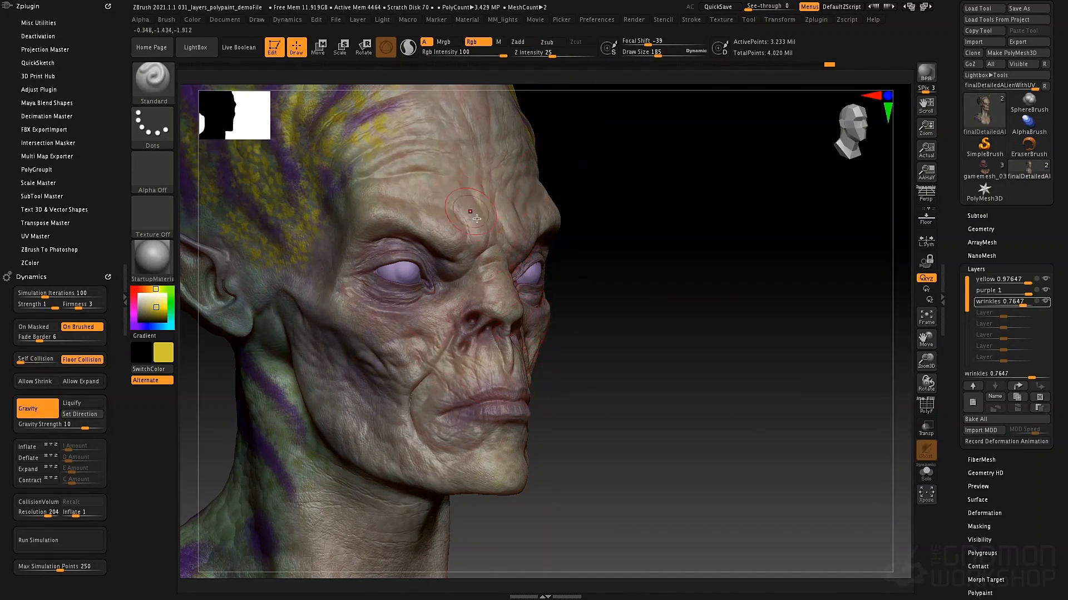
{"action": "left_click", "coordinate": [1036, 303]}
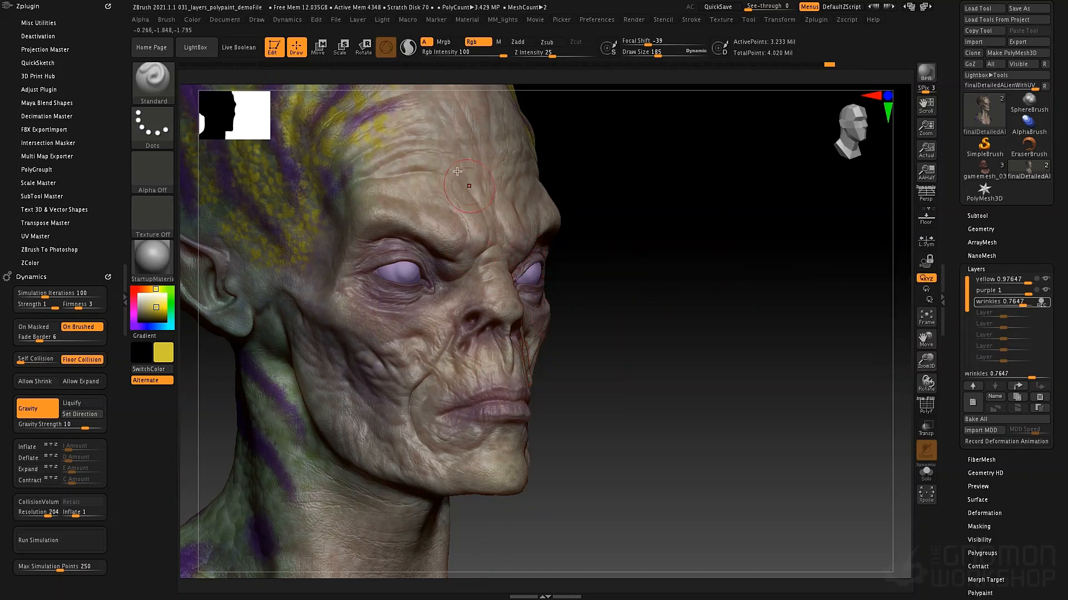
{"action": "mouse_move", "coordinate": [457, 171]}
{"action": "left_mouse_down"}
{"action": "mouse_move", "coordinate": [431, 186]}
{"action": "mouse_move", "coordinate": [512, 228]}
{"action": "left_mouse_up"}
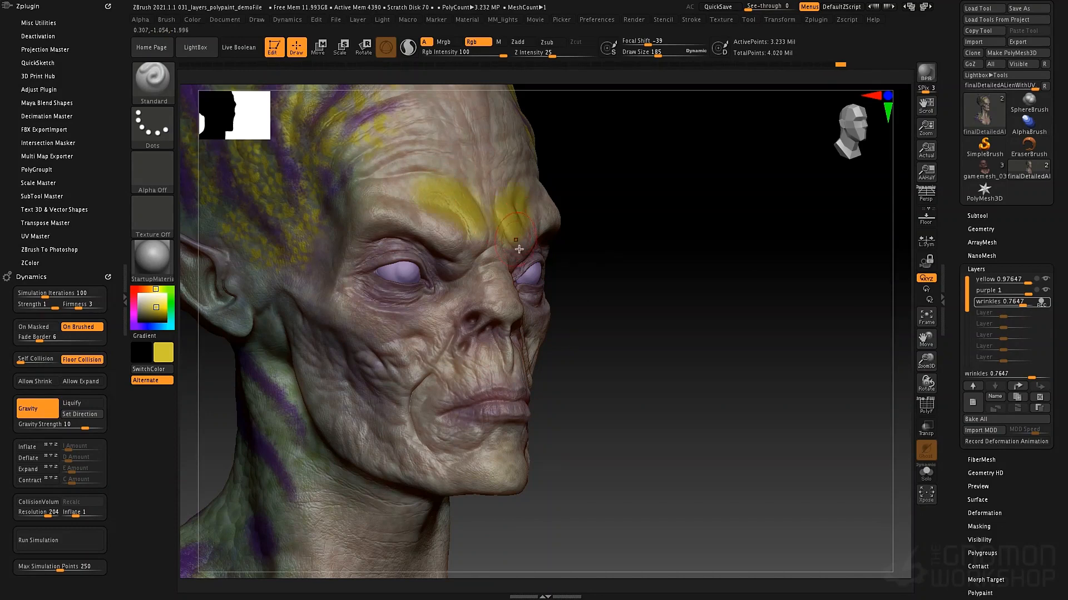
{"action": "left_click_drag", "start_coordinate": [615, 179], "coordinate": [527, 233]}
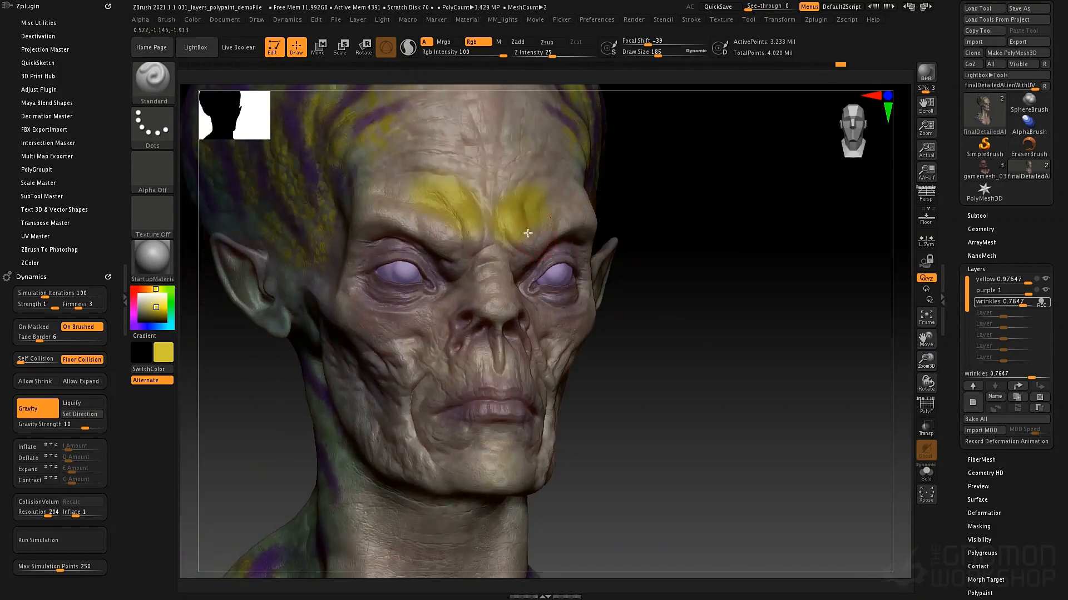
- Stop recording the wrinkles layer and vary its intensity to 0.83529 to fade the sculpting and paint together
{"action": "left_click", "coordinate": [1043, 303]}
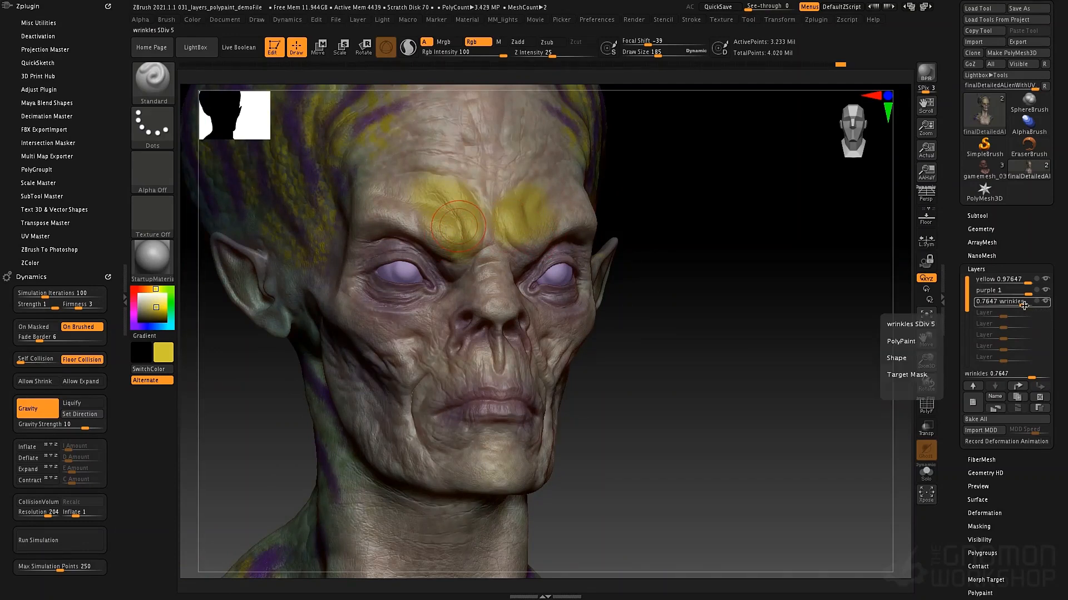
{"action": "mouse_move", "coordinate": [1025, 306]}
{"action": "left_mouse_down"}
{"action": "mouse_move", "coordinate": [1004, 303]}
{"action": "mouse_move", "coordinate": [1028, 303]}
{"action": "left_mouse_up"}
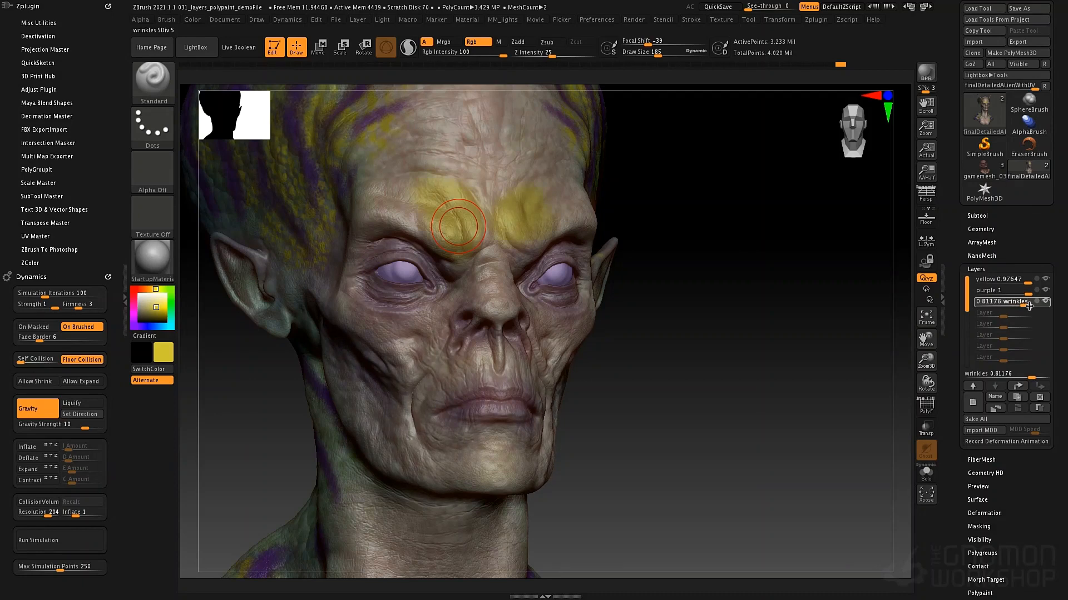
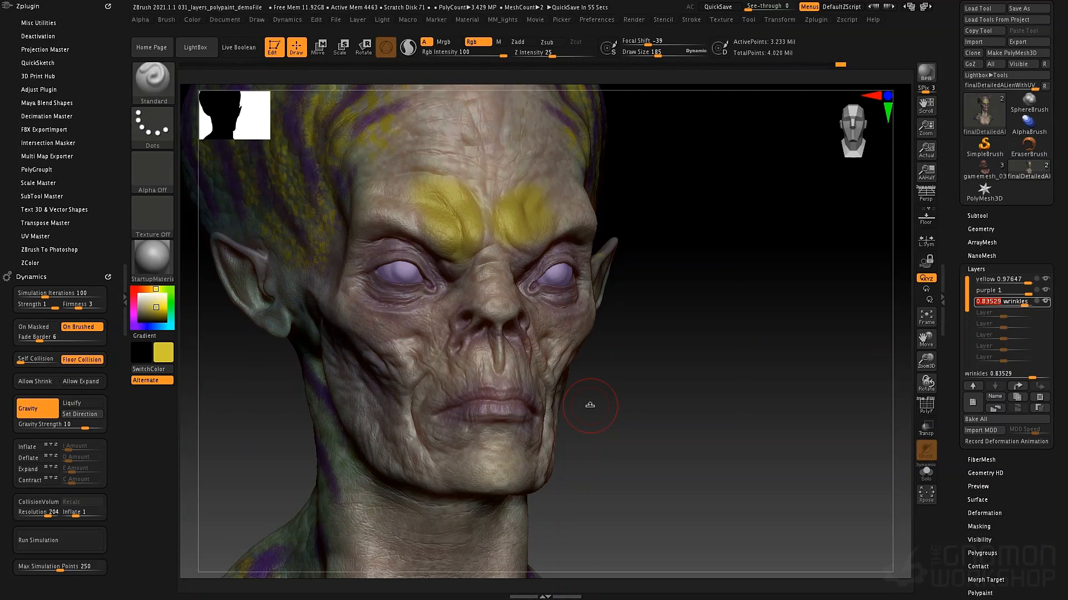
- Undo the yellow brow paint and the wrinkles layer intensity changes, and view the whole bust
{"action": "key", "text": "ctrl"}
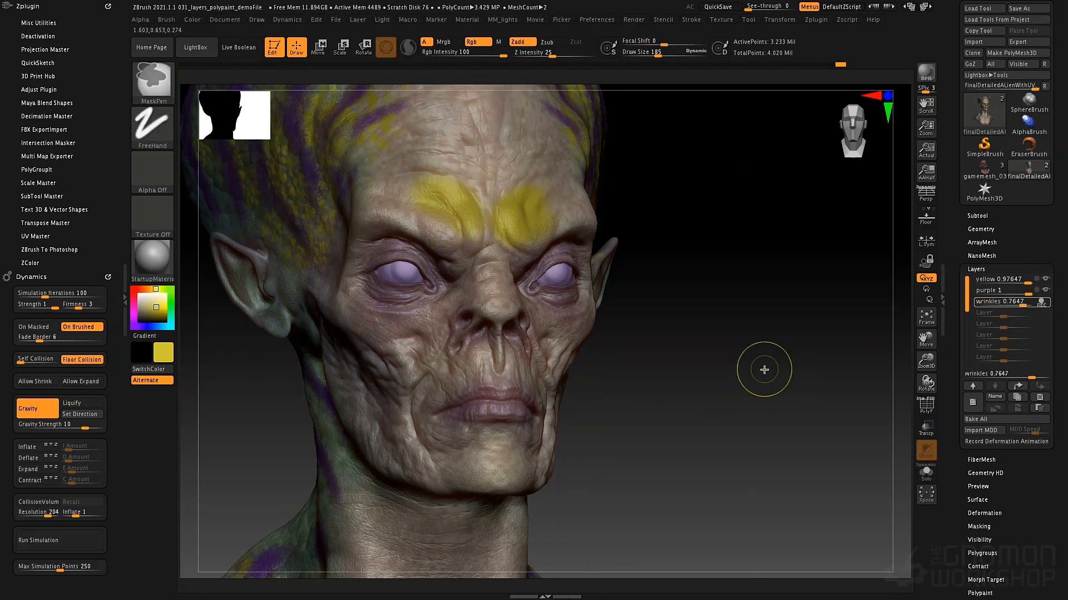
{"action": "key", "text": "ctrl+z"}
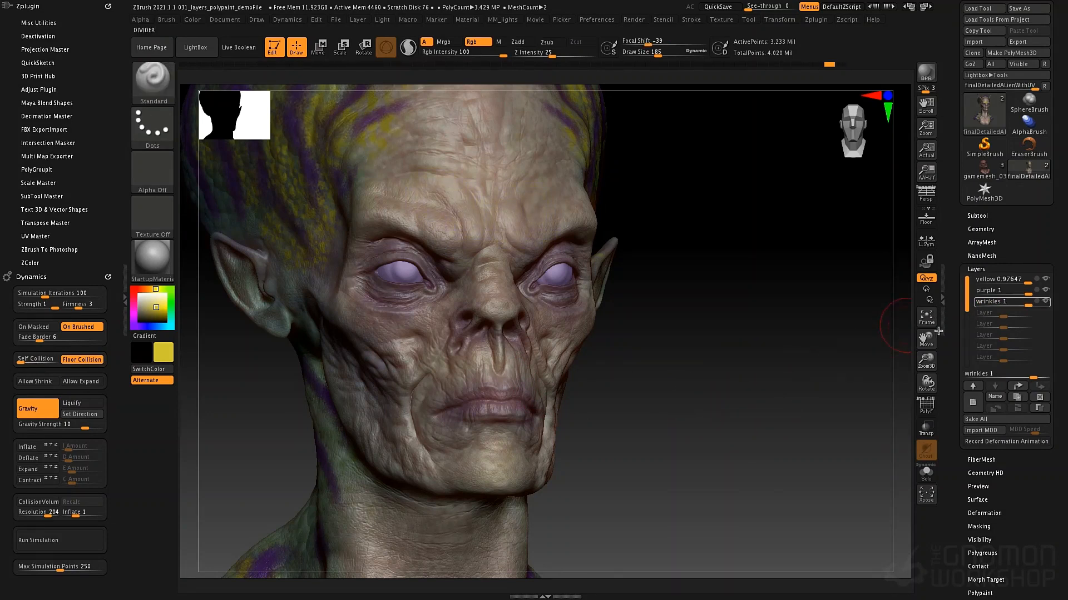
{"action": "mouse_move", "coordinate": [754, 404]}
{"action": "left_mouse_down"}
{"action": "mouse_move", "coordinate": [744, 375]}
{"action": "mouse_move", "coordinate": [712, 384]}
{"action": "mouse_move", "coordinate": [806, 310]}
{"action": "mouse_move", "coordinate": [779, 350]}
{"action": "mouse_move", "coordinate": [767, 324]}
{"action": "mouse_move", "coordinate": [755, 386]}
{"action": "mouse_move", "coordinate": [765, 378]}
{"action": "mouse_move", "coordinate": [756, 361]}
{"action": "left_mouse_up"}
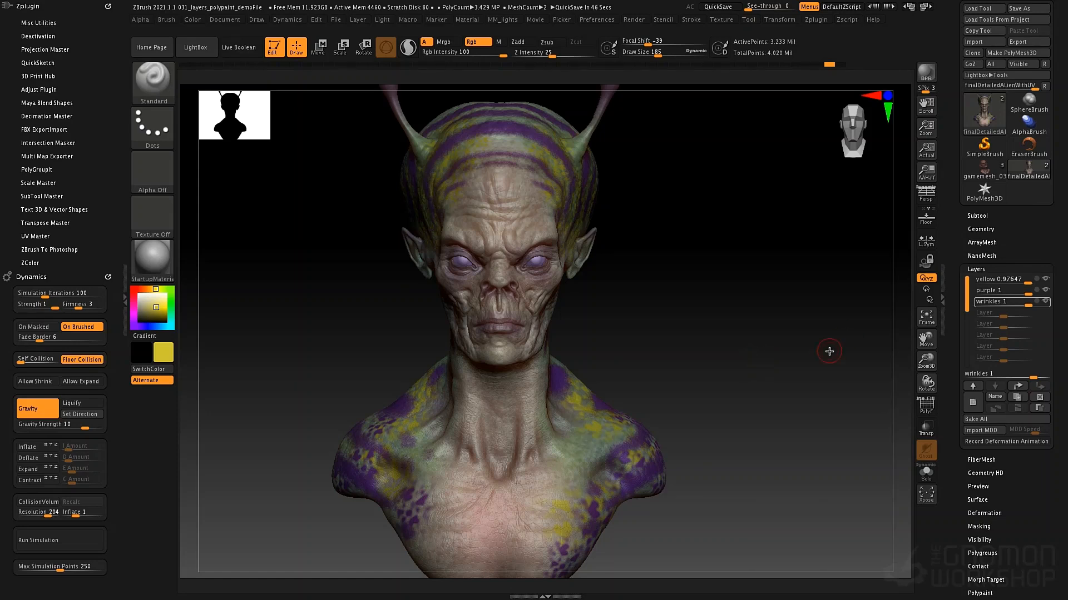
- Examine the Transpose Master plugin's options, including its Layer option, with the alien bust loaded
{"action": "left_click", "coordinate": [816, 21]}
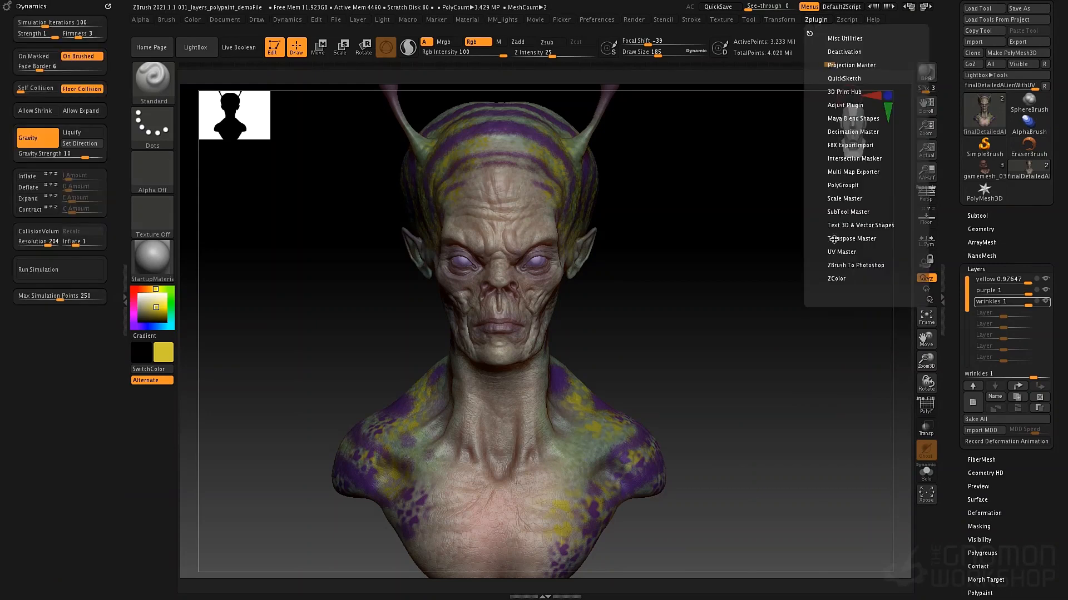
{"action": "left_click", "coordinate": [854, 240]}
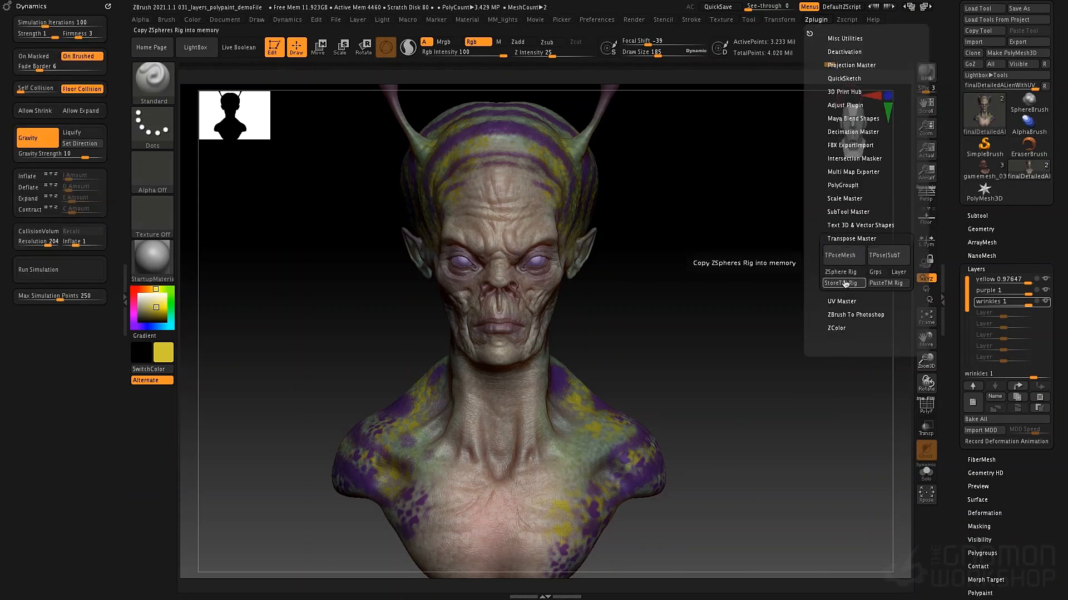
{"action": "left_click", "coordinate": [901, 273]}
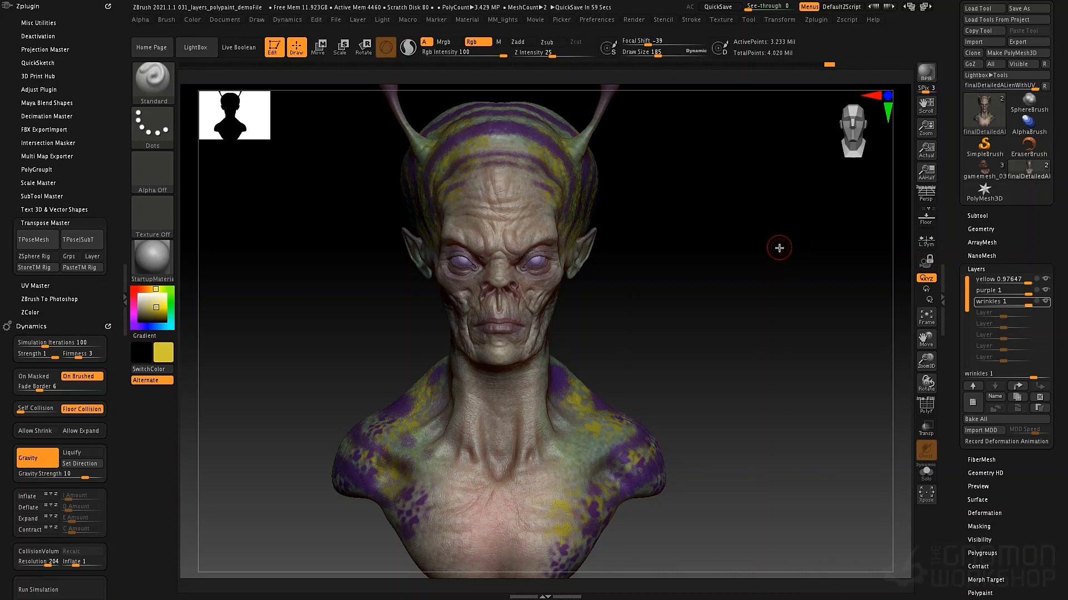
{"action": "left_click_drag", "start_coordinate": [701, 234], "coordinate": [773, 233]}
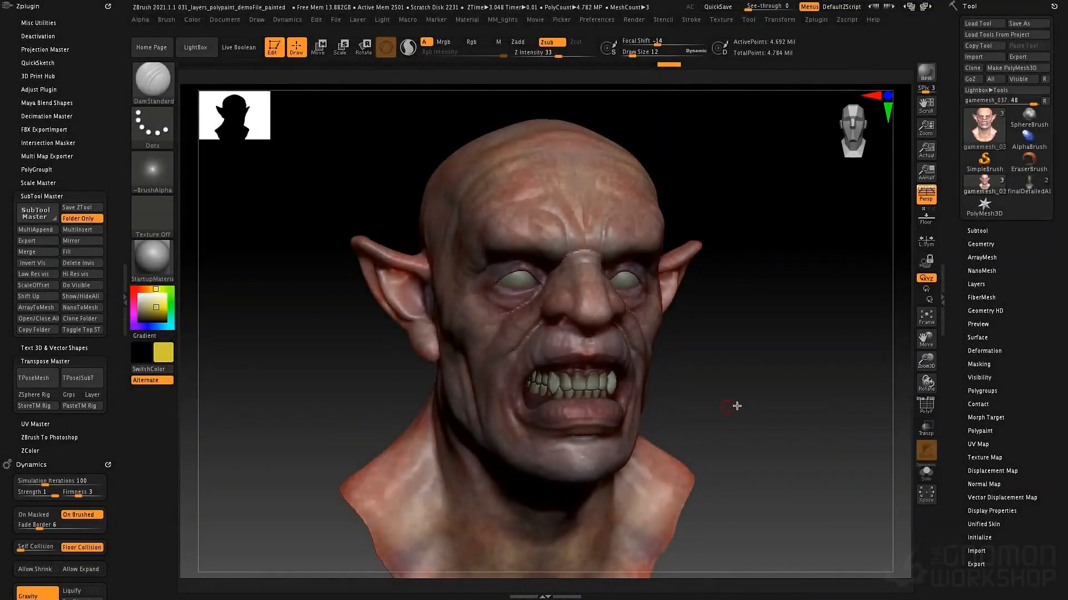
- Check the goblin head's subdivision level in its geometry settings, and show the list of its layers
{"action": "mouse_move", "coordinate": [738, 409]}
{"action": "left_mouse_down"}
{"action": "mouse_move", "coordinate": [728, 403]}
{"action": "mouse_move", "coordinate": [738, 393]}
{"action": "left_mouse_up"}
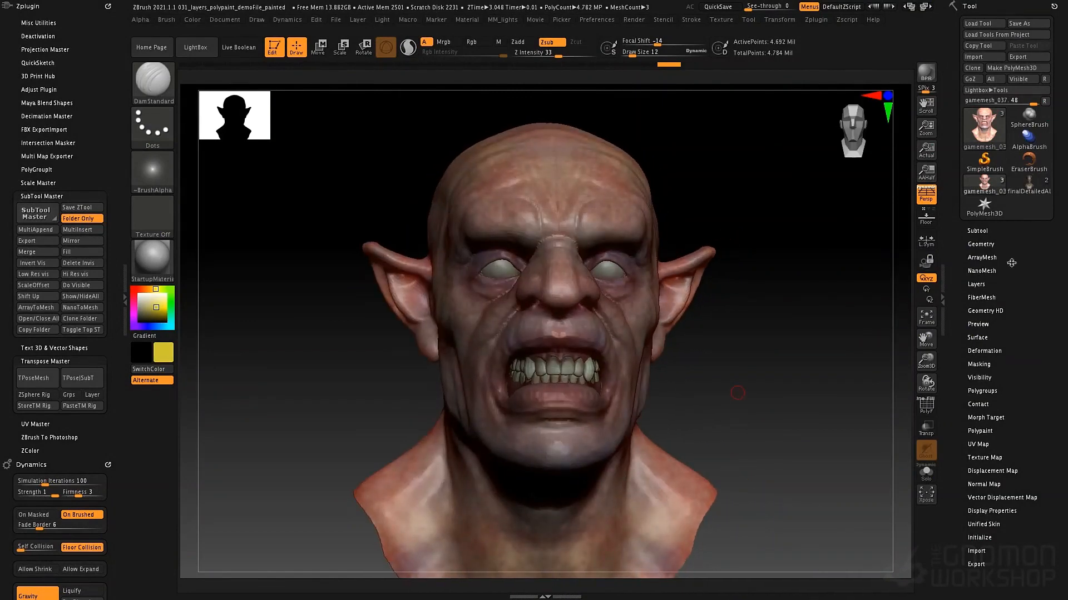
{"action": "left_click", "coordinate": [993, 285]}
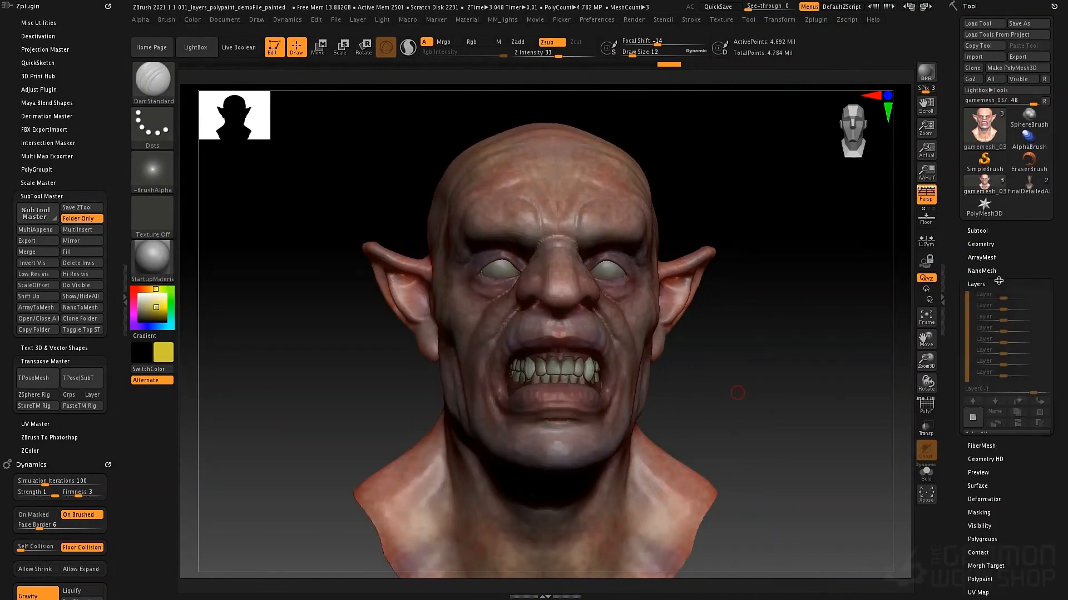
{"action": "left_click", "coordinate": [1001, 244]}
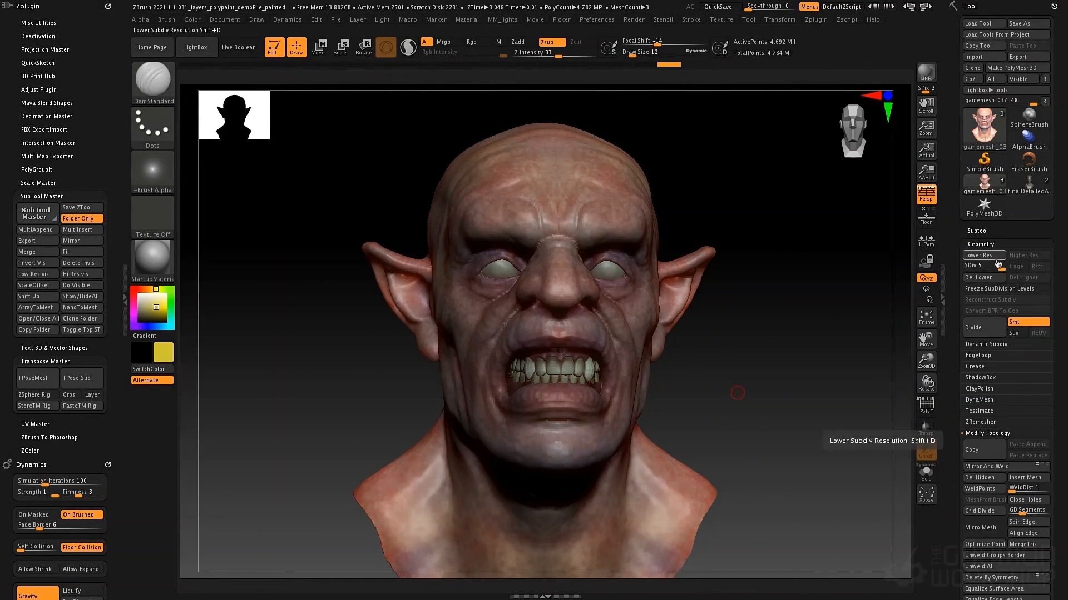
{"action": "left_click", "coordinate": [994, 248]}
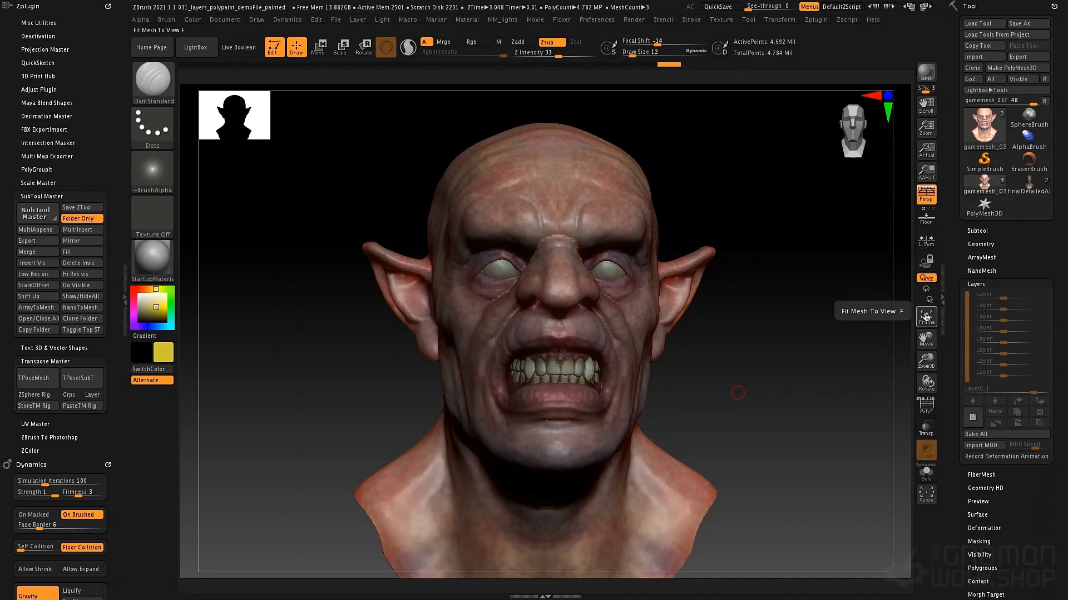
{"action": "left_click_drag", "start_coordinate": [746, 389], "coordinate": [717, 391]}
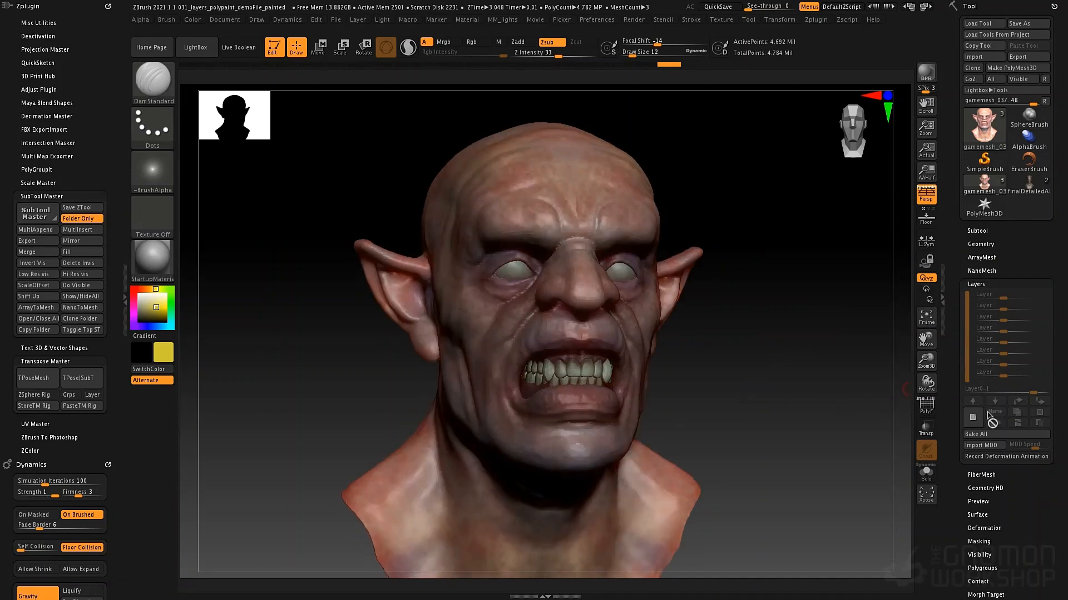
- Add a new layer to the goblin head and name it mouthClose
{"action": "left_click", "coordinate": [989, 370]}
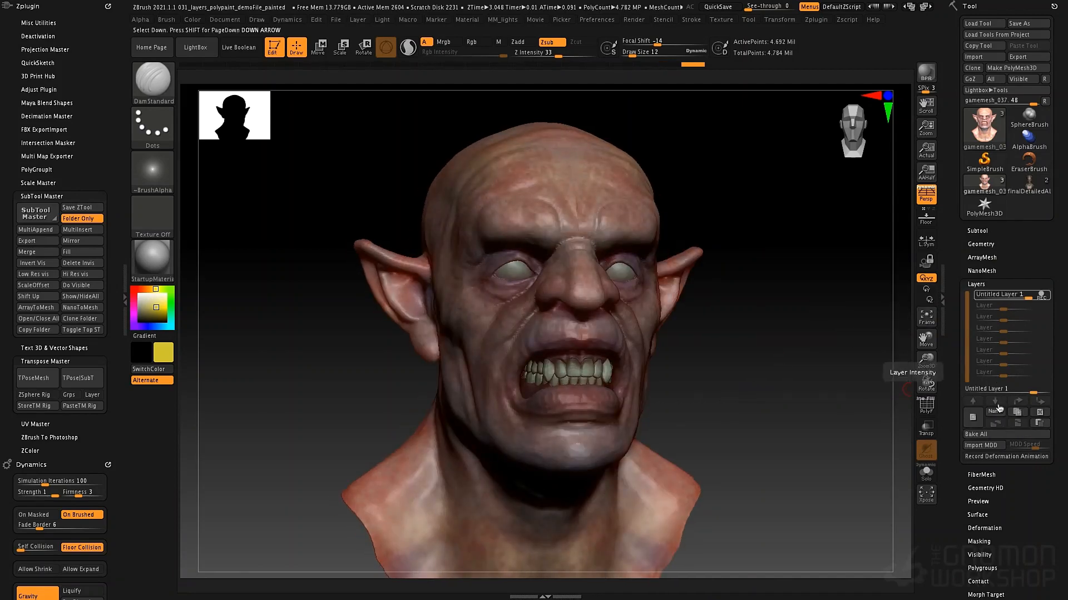
{"action": "left_click", "coordinate": [996, 412]}
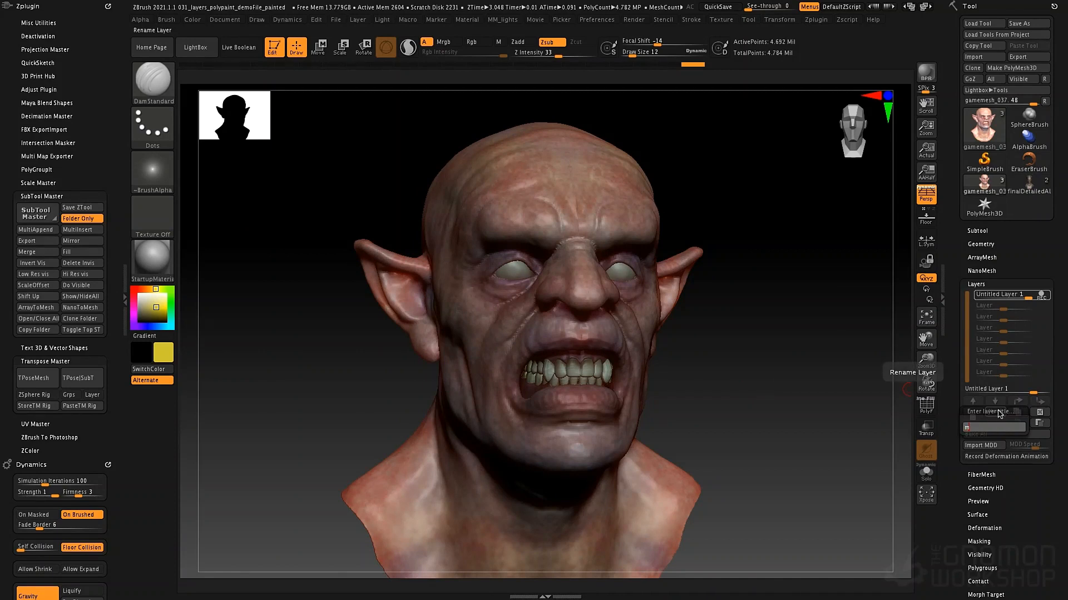
{"action": "type", "text": "mouthClose"}
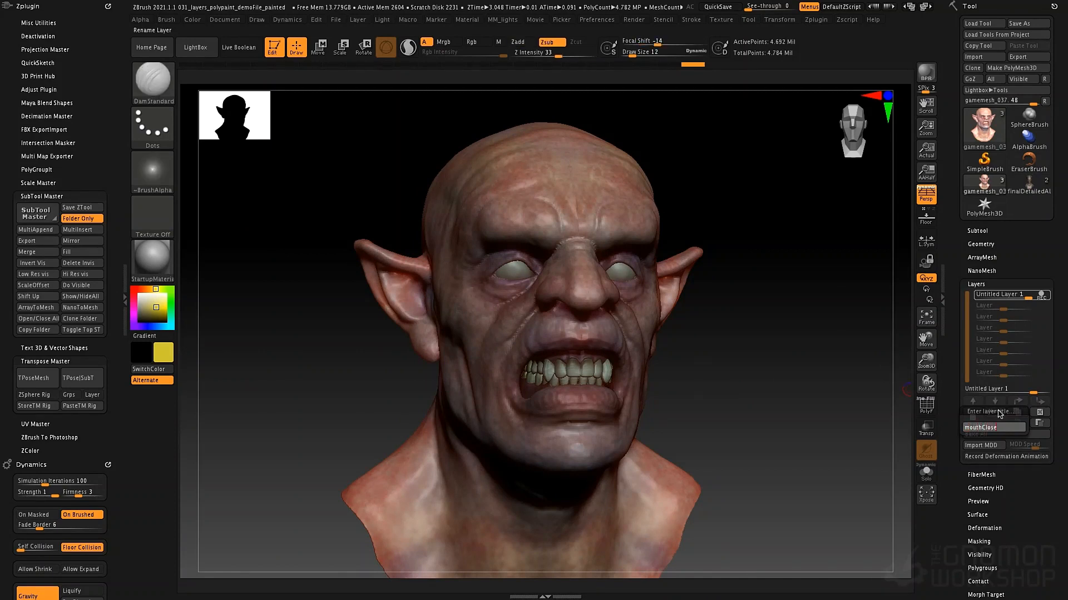
{"action": "key", "text": "Return"}
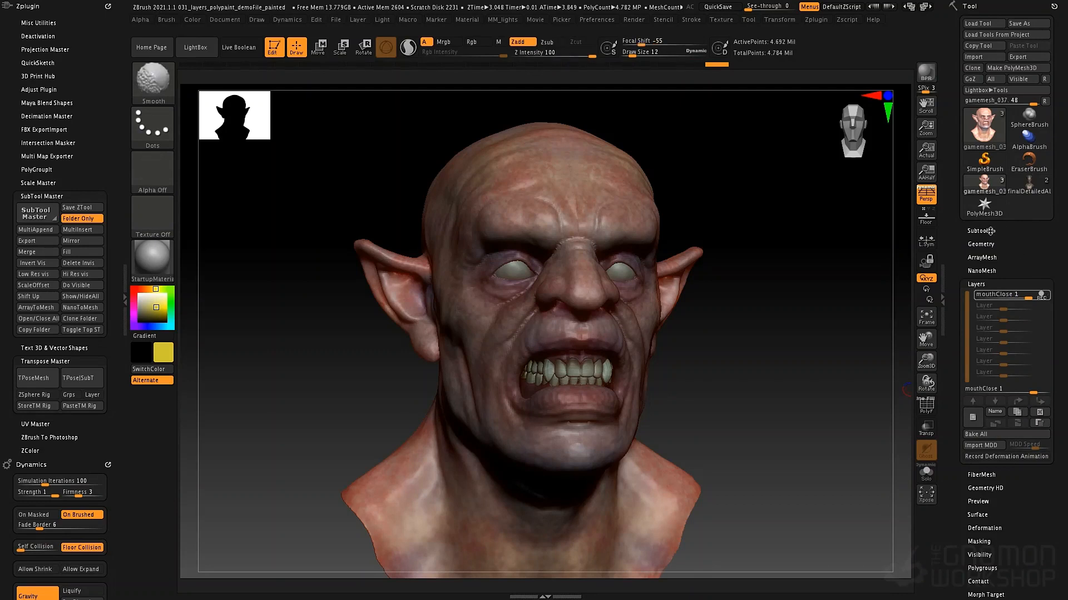
- Step the head mesh down four subdivision levels to its coarsest level
{"action": "key", "text": "shift+d"}
{"action": "key", "text": "shift+d"}
{"action": "key", "text": "shift+d"}
{"action": "key", "text": "shift+d"}
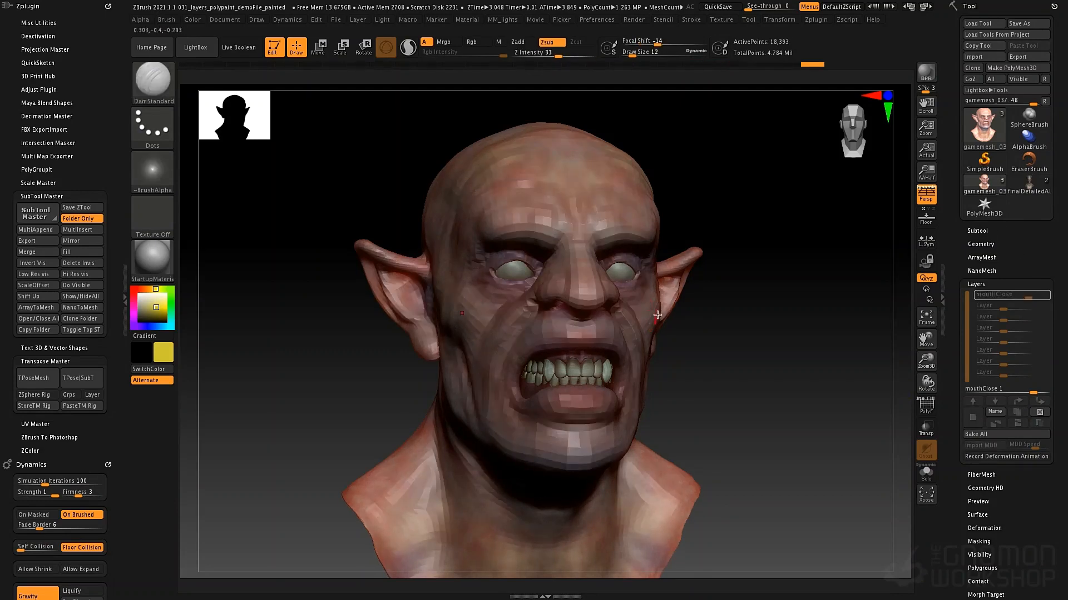
- Use the Move brush at varying sizes to pull the lips and mouth corners together around the teeth
{"action": "key", "text": "b"}
{"action": "key", "text": "m"}
{"action": "key", "text": "v"}
{"action": "key", "text": "space"}
{"action": "left_click_drag", "start_coordinate": [662, 321], "coordinate": [682, 322]}
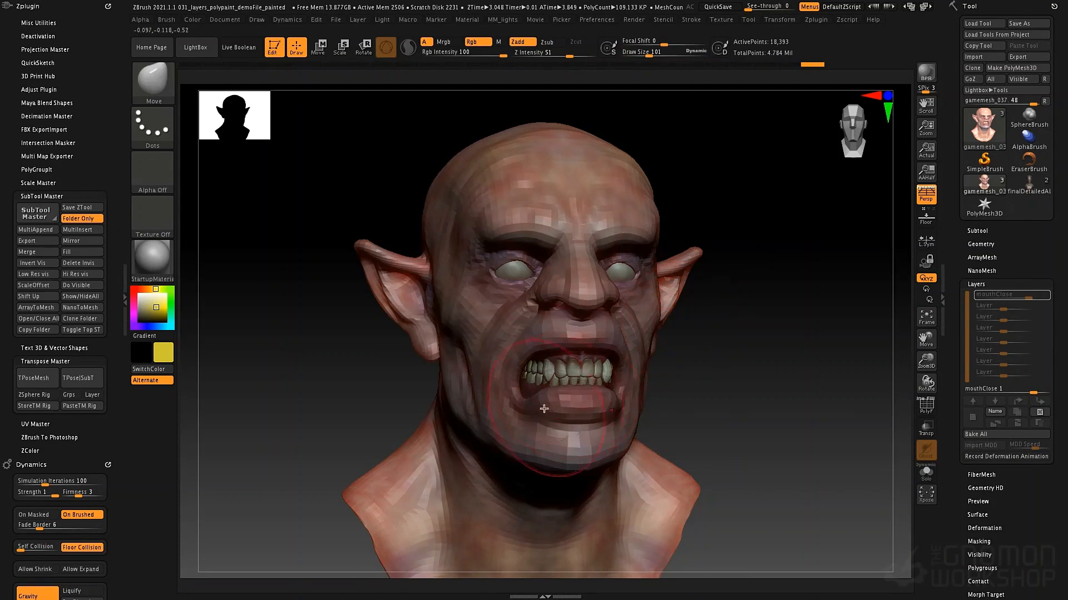
{"action": "key", "text": "space"}
{"action": "left_click_drag", "start_coordinate": [537, 389], "coordinate": [522, 395]}
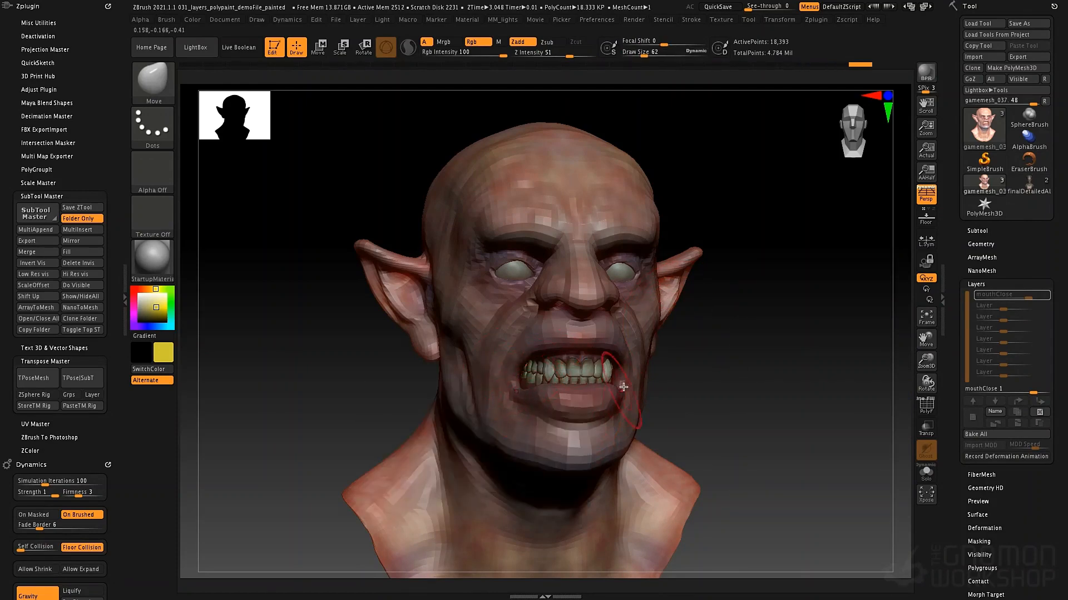
{"action": "mouse_move", "coordinate": [728, 359]}
{"action": "left_mouse_down"}
{"action": "mouse_move", "coordinate": [551, 405]}
{"action": "mouse_move", "coordinate": [599, 411]}
{"action": "mouse_move", "coordinate": [653, 385]}
{"action": "mouse_move", "coordinate": [595, 386]}
{"action": "left_mouse_up"}
{"action": "key", "text": "space"}
{"action": "key", "text": "space"}
- From the side, pull the upper lip down over the teeth and reshape the cheek beside it with a smaller Move brush
{"action": "mouse_move", "coordinate": [556, 288]}
{"action": "left_mouse_down", "text": "ctrl"}
{"action": "mouse_move", "coordinate": [487, 286]}
{"action": "mouse_move", "coordinate": [406, 311]}
{"action": "mouse_move", "coordinate": [388, 366]}
{"action": "mouse_move", "coordinate": [441, 244]}
{"action": "mouse_move", "coordinate": [547, 213]}
{"action": "mouse_move", "coordinate": [415, 227]}
{"action": "mouse_move", "coordinate": [449, 193]}
{"action": "mouse_move", "coordinate": [400, 217]}
{"action": "mouse_move", "coordinate": [363, 296]}
{"action": "left_mouse_up", "text": "ctrl"}
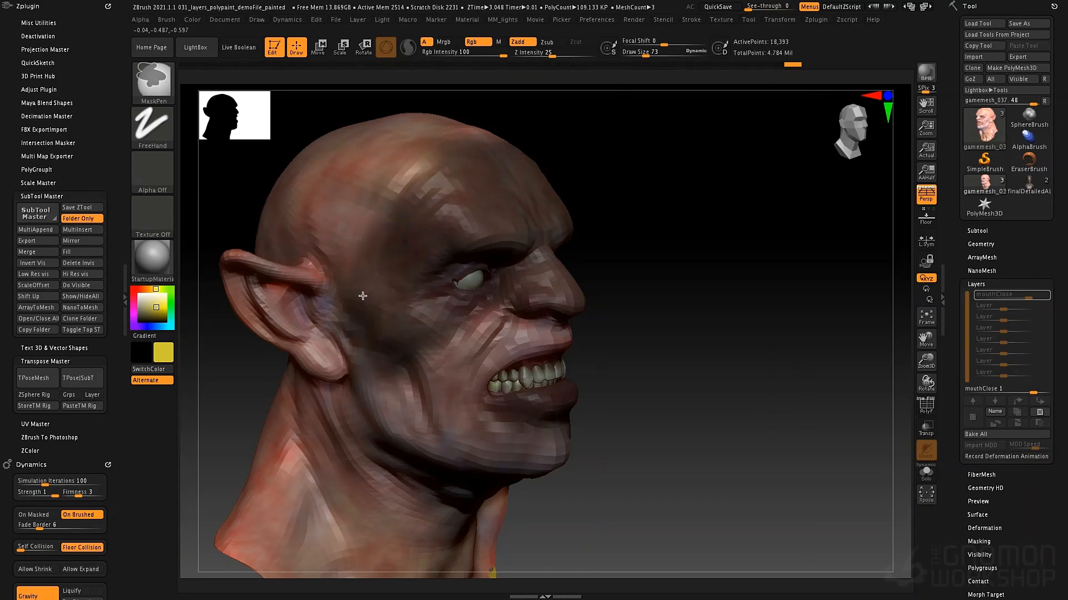
{"action": "left_click_drag", "start_coordinate": [598, 338], "coordinate": [610, 409], "text": "alt"}
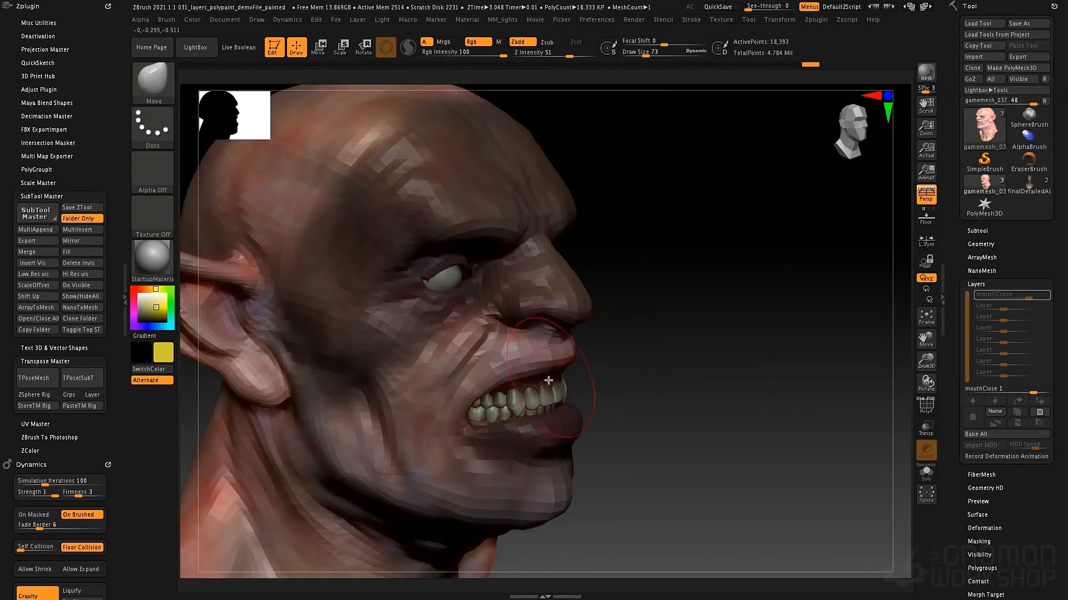
{"action": "mouse_move", "coordinate": [549, 387]}
{"action": "left_mouse_down"}
{"action": "mouse_move", "coordinate": [551, 374]}
{"action": "mouse_move", "coordinate": [517, 384]}
{"action": "mouse_move", "coordinate": [554, 381]}
{"action": "mouse_move", "coordinate": [512, 391]}
{"action": "mouse_move", "coordinate": [513, 401]}
{"action": "left_mouse_up"}
{"action": "key", "text": "s"}
{"action": "key", "text": "s"}
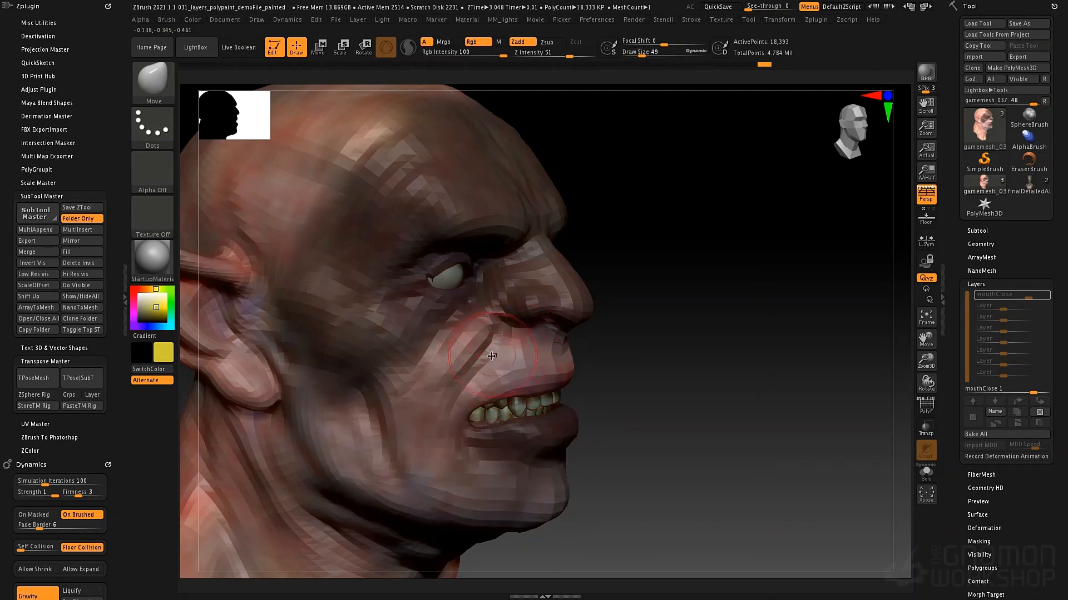
{"action": "key", "text": "space"}
{"action": "left_click_drag", "start_coordinate": [492, 356], "coordinate": [469, 342]}
- Set the Smooth brush's Z Intensity to 5 and soften the area above the upper lip
{"action": "key", "text": "shift"}
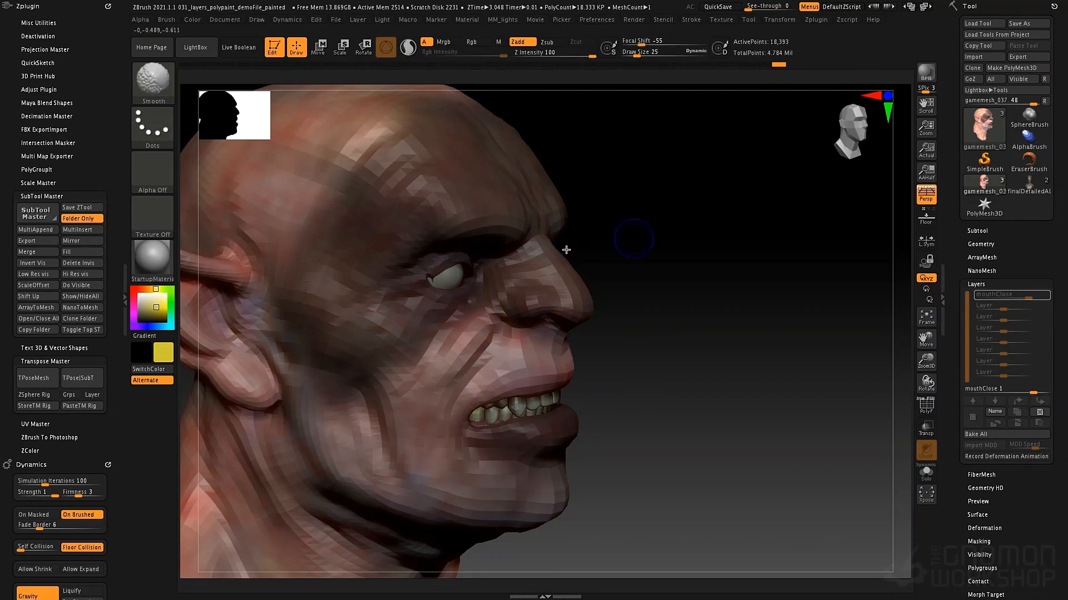
{"action": "left_click", "coordinate": [556, 54], "text": "shift"}
{"action": "type", "text": "5"}
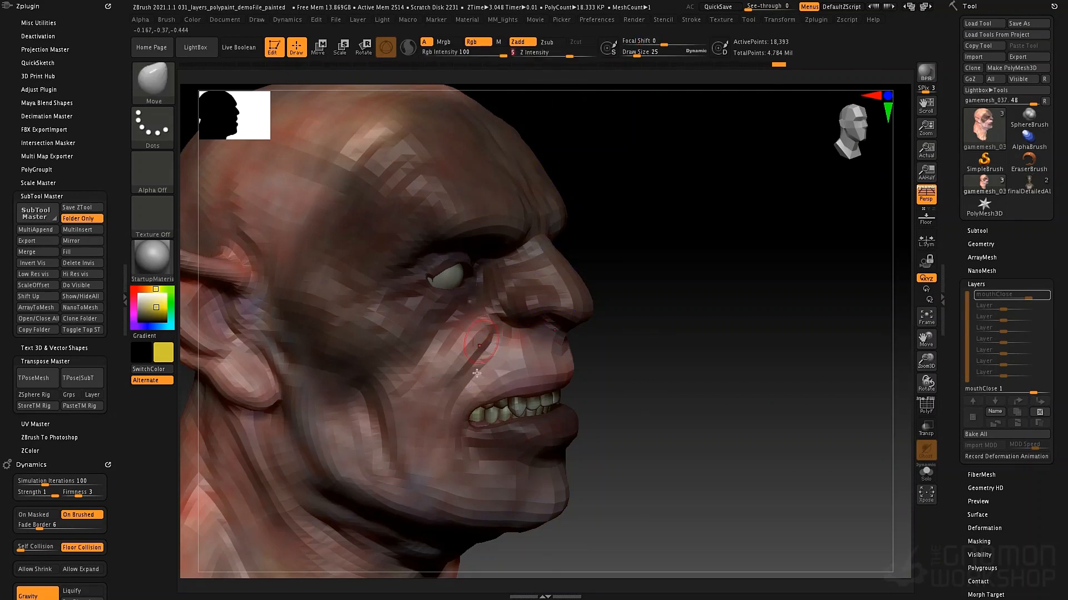
{"action": "key", "text": "shift"}
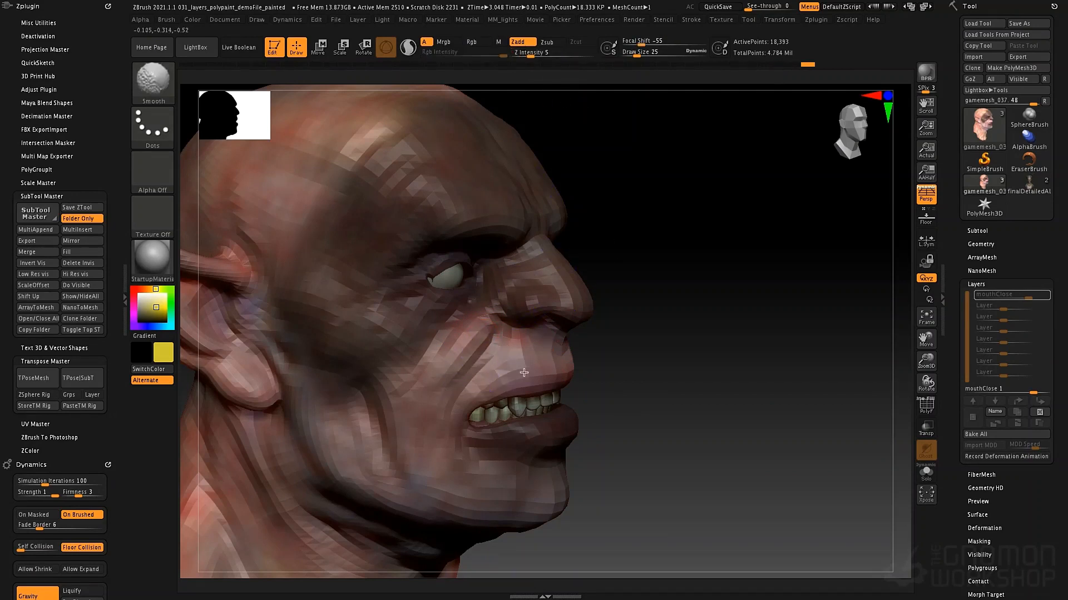
- Reshape the mouth corners and surrounding lips from front and three-quarter views, resizing the Move brush as needed
{"action": "key", "text": "space"}
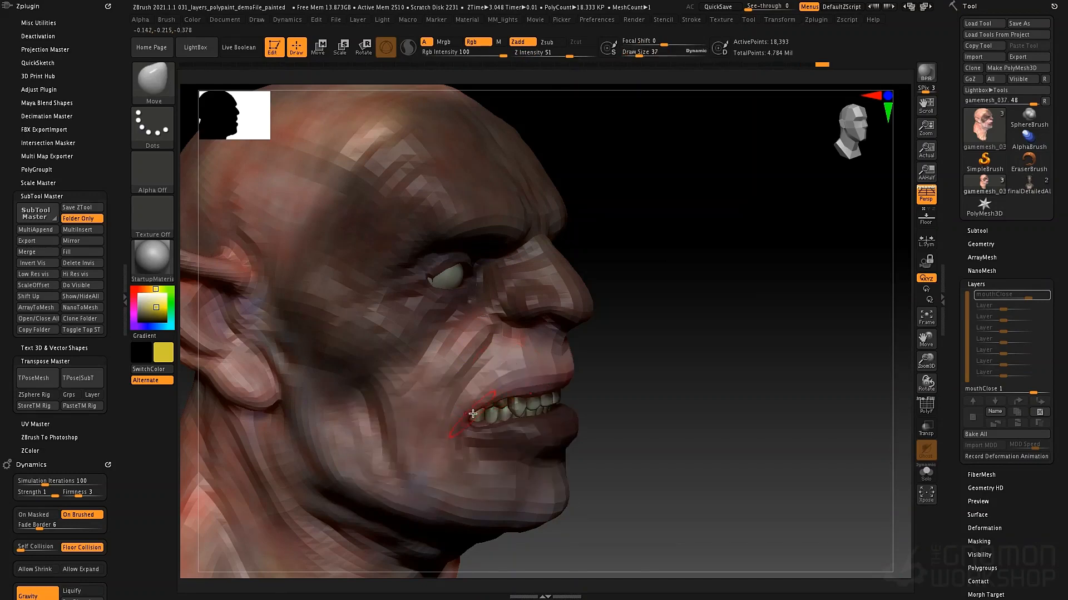
{"action": "left_click_drag", "start_coordinate": [669, 348], "coordinate": [649, 321]}
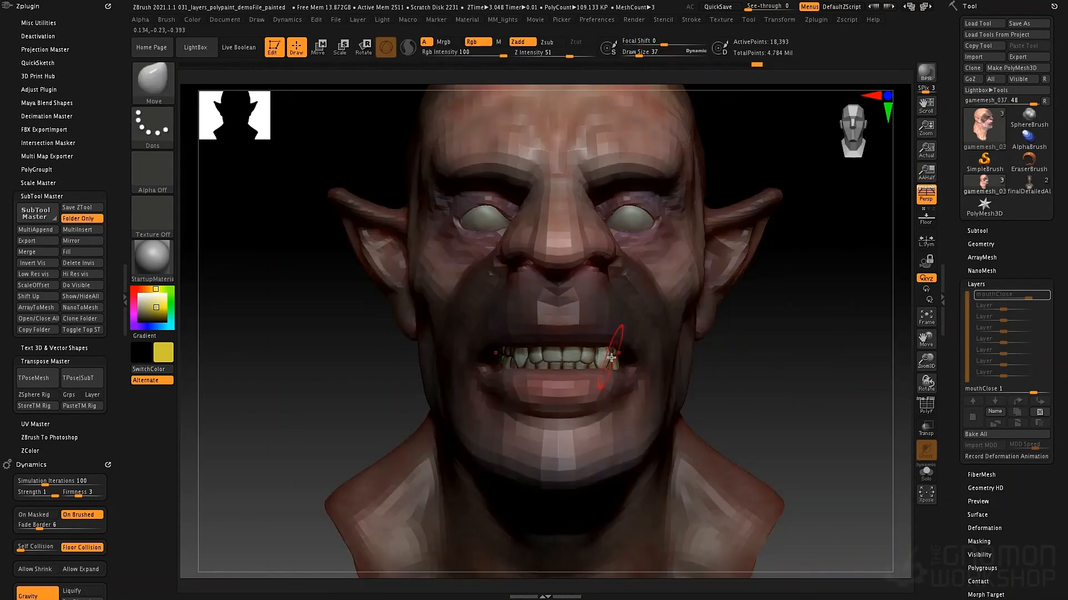
{"action": "mouse_move", "coordinate": [626, 316]}
{"action": "left_mouse_down"}
{"action": "mouse_move", "coordinate": [625, 352]}
{"action": "mouse_move", "coordinate": [590, 368]}
{"action": "left_mouse_up"}
{"action": "key", "text": "space"}
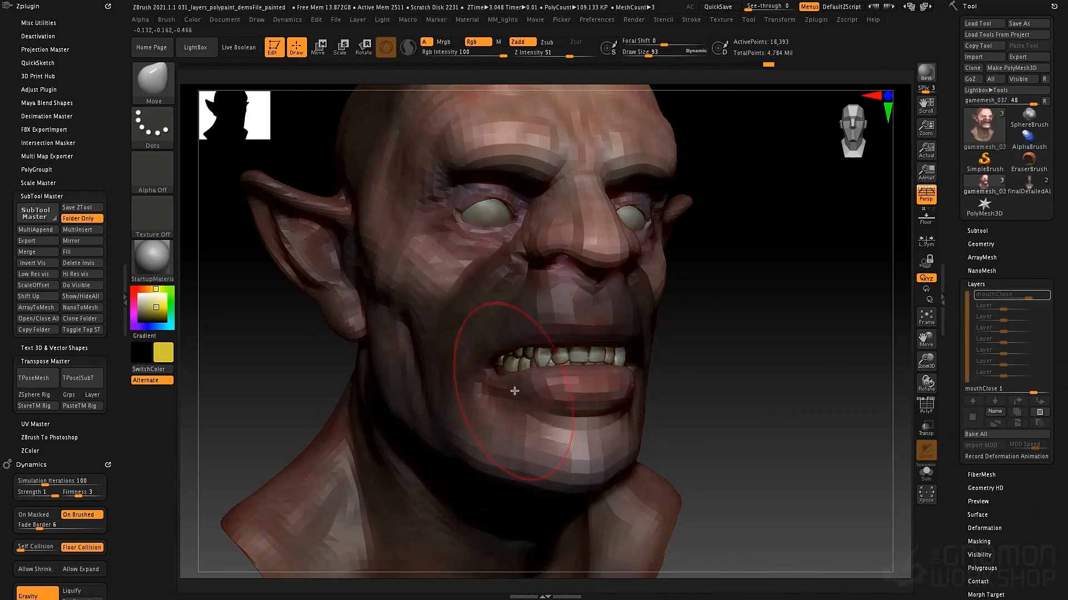
{"action": "key", "text": "space"}
{"action": "left_click_drag", "start_coordinate": [520, 380], "coordinate": [501, 380]}
{"action": "left_click_drag", "start_coordinate": [434, 383], "coordinate": [492, 381]}
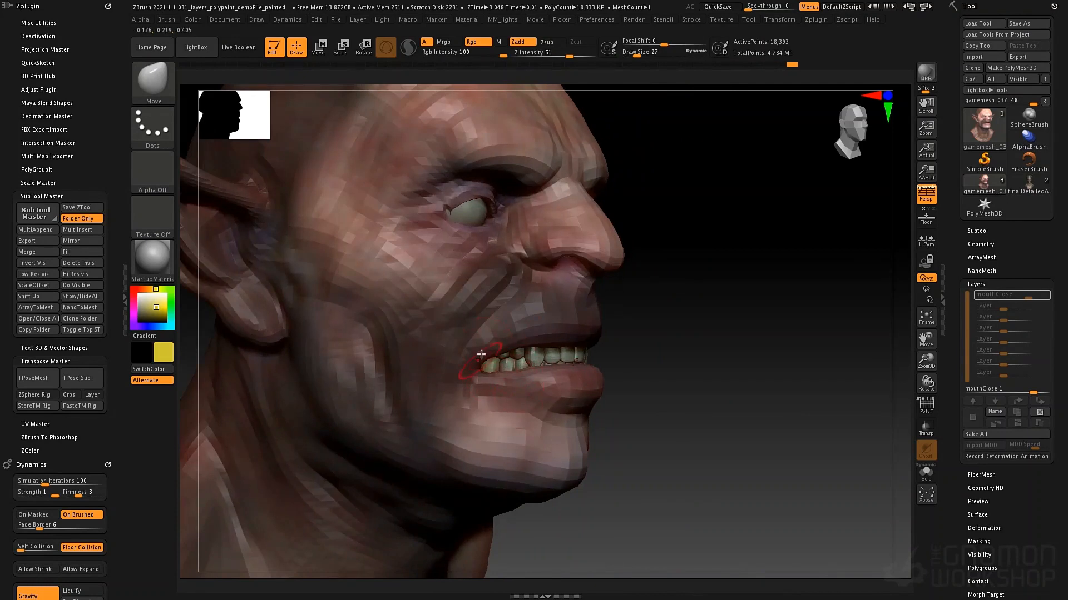
- Adjust the lower lip near the mouth corner with a resized Move brush, undoing the unwanted stroke
{"action": "key", "text": "space"}
{"action": "left_click_drag", "start_coordinate": [491, 378], "coordinate": [502, 378]}
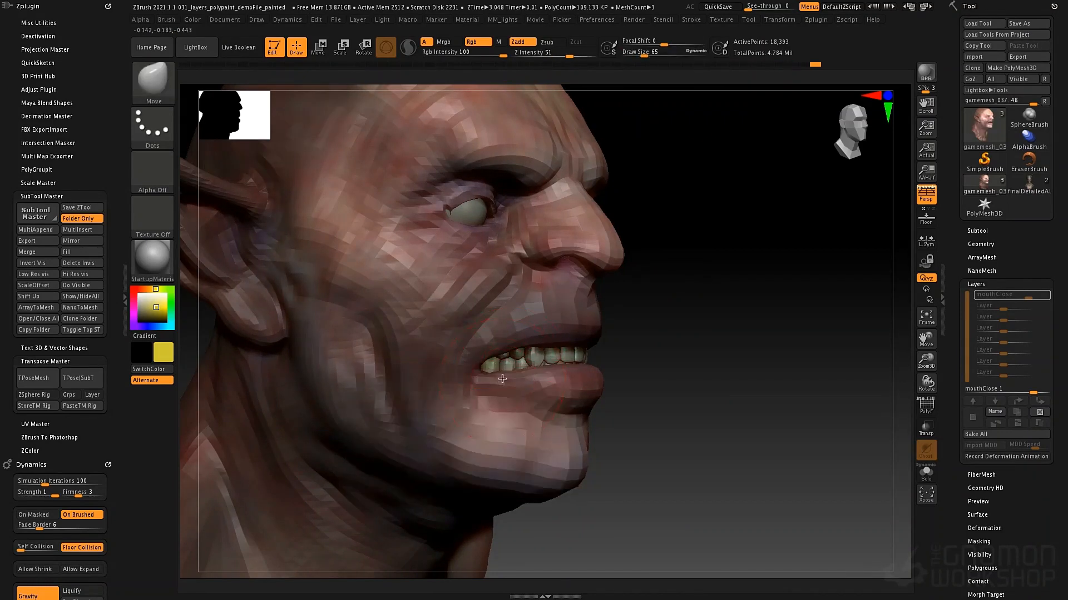
{"action": "left_click_drag", "start_coordinate": [623, 339], "coordinate": [517, 378]}
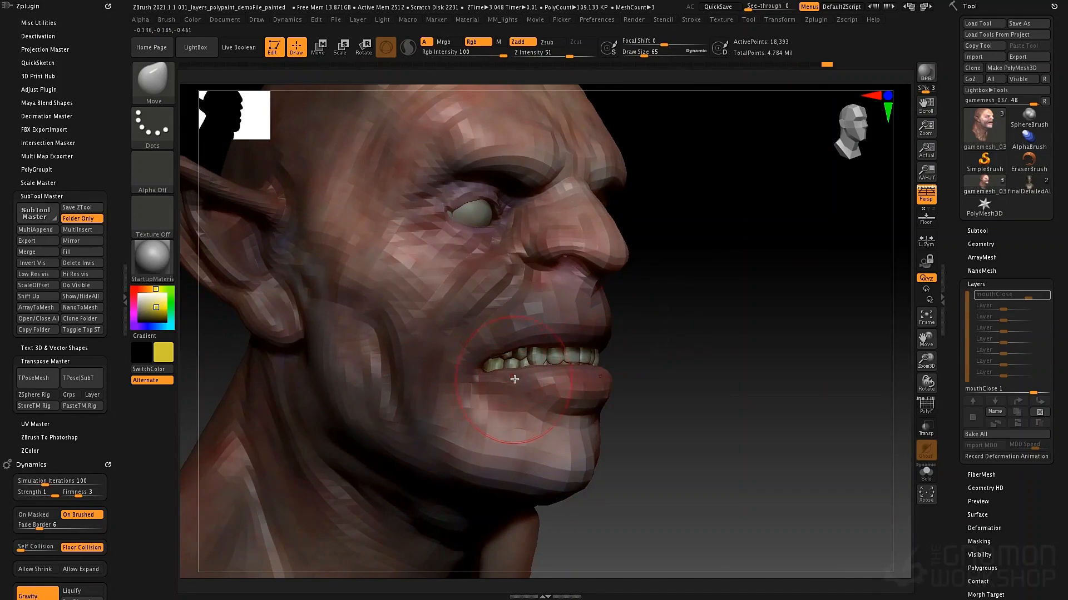
{"action": "key", "text": "ctrl+z"}
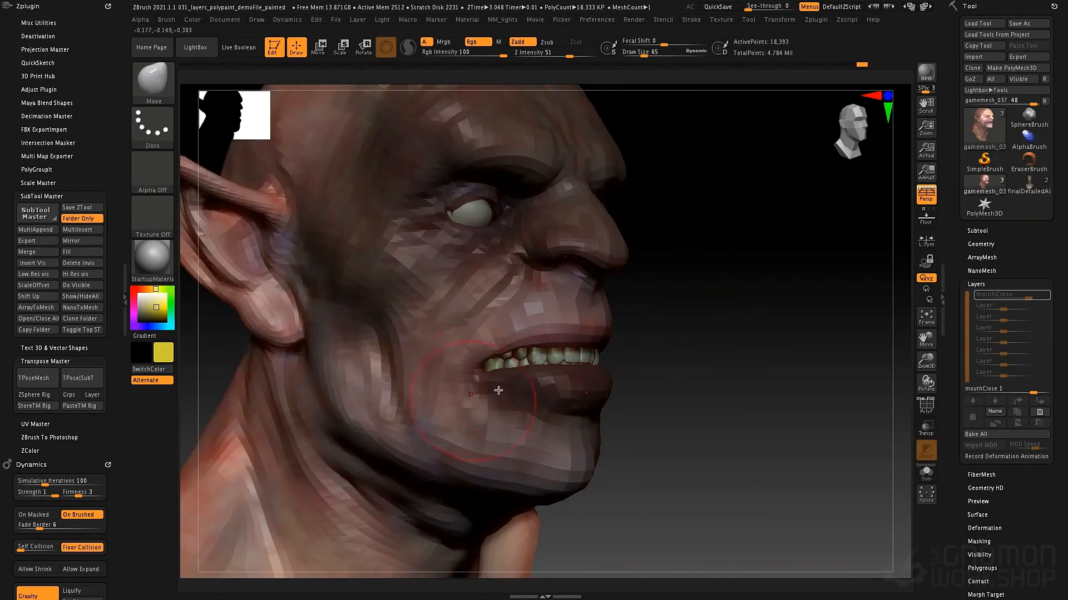
{"action": "key", "text": "space"}
{"action": "left_click_drag", "start_coordinate": [522, 370], "coordinate": [515, 369]}
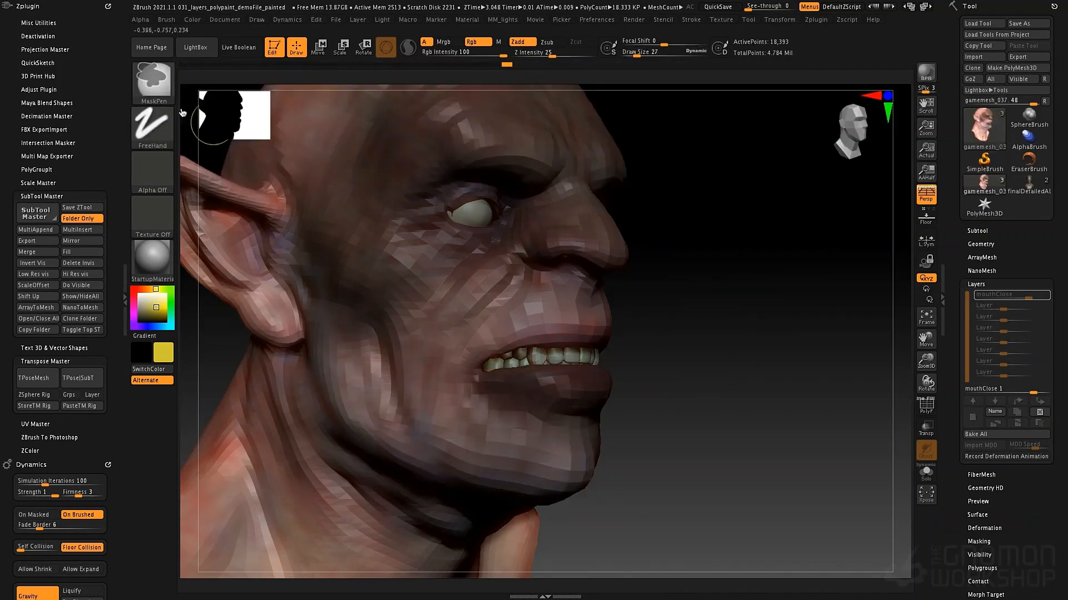
- Choose the MaskLasso brush and mask the lower lip and jaw in side view
{"action": "left_click", "coordinate": [153, 81], "text": "ctrl"}
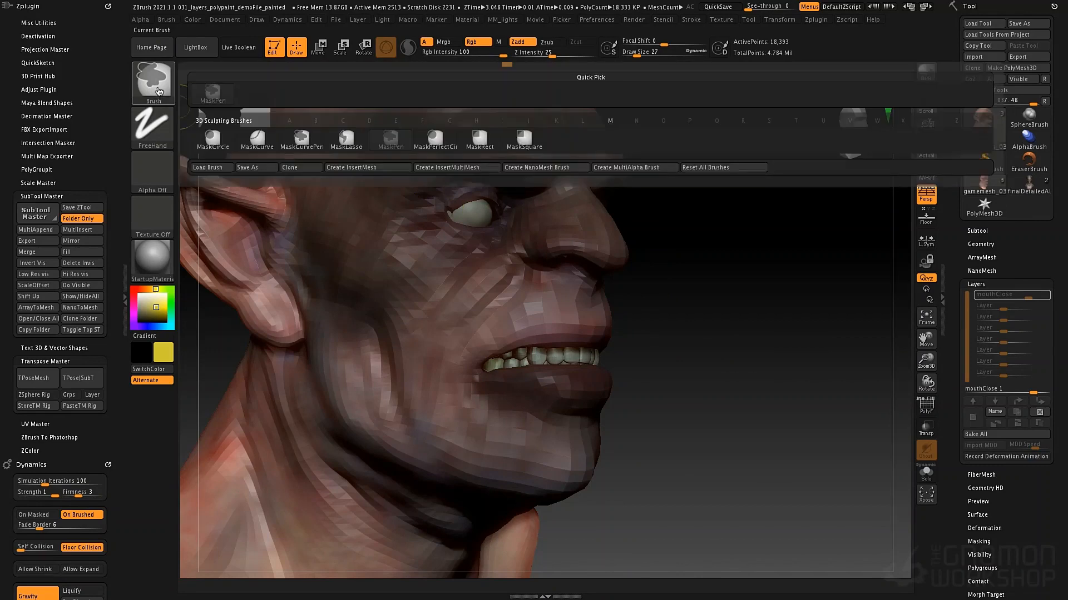
{"action": "left_click", "coordinate": [353, 144]}
{"action": "right_click_drag", "start_coordinate": [744, 399], "coordinate": [747, 408], "text": "ctrl"}
{"action": "mouse_move", "coordinate": [717, 397]}
{"action": "left_mouse_down", "text": "ctrl"}
{"action": "mouse_move", "coordinate": [479, 518]}
{"action": "mouse_move", "coordinate": [452, 385]}
{"action": "mouse_move", "coordinate": [462, 351]}
{"action": "left_mouse_up", "text": "ctrl"}
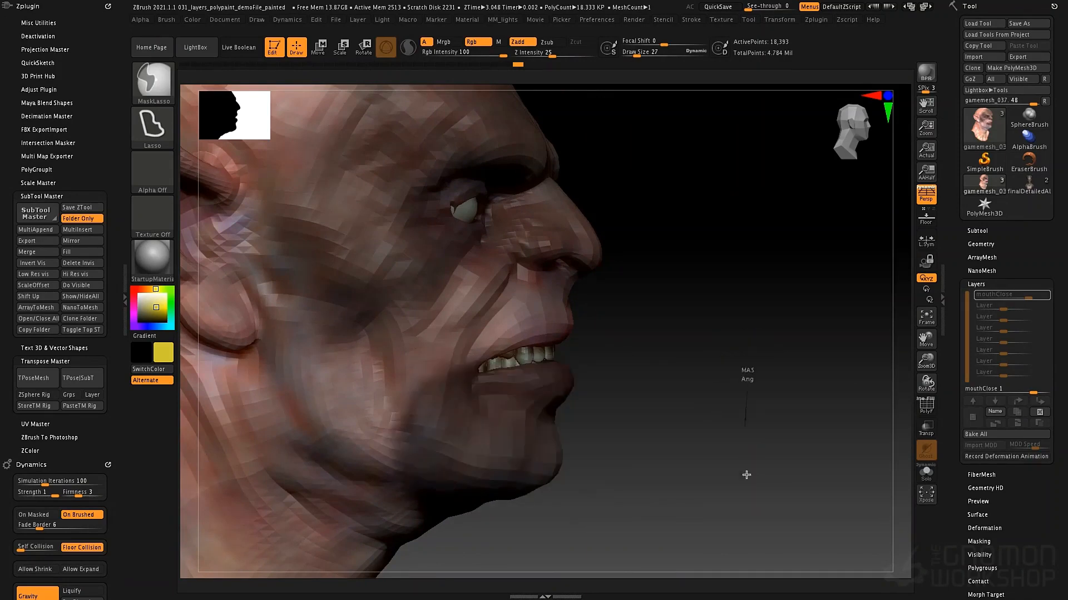
{"action": "mouse_move", "coordinate": [745, 369]}
{"action": "left_mouse_down", "text": "ctrl"}
{"action": "mouse_move", "coordinate": [646, 362]}
{"action": "mouse_move", "coordinate": [662, 381]}
{"action": "mouse_move", "coordinate": [500, 528]}
{"action": "mouse_move", "coordinate": [474, 373]}
{"action": "mouse_move", "coordinate": [510, 360]}
{"action": "mouse_move", "coordinate": [650, 361]}
{"action": "left_mouse_up", "text": "ctrl"}
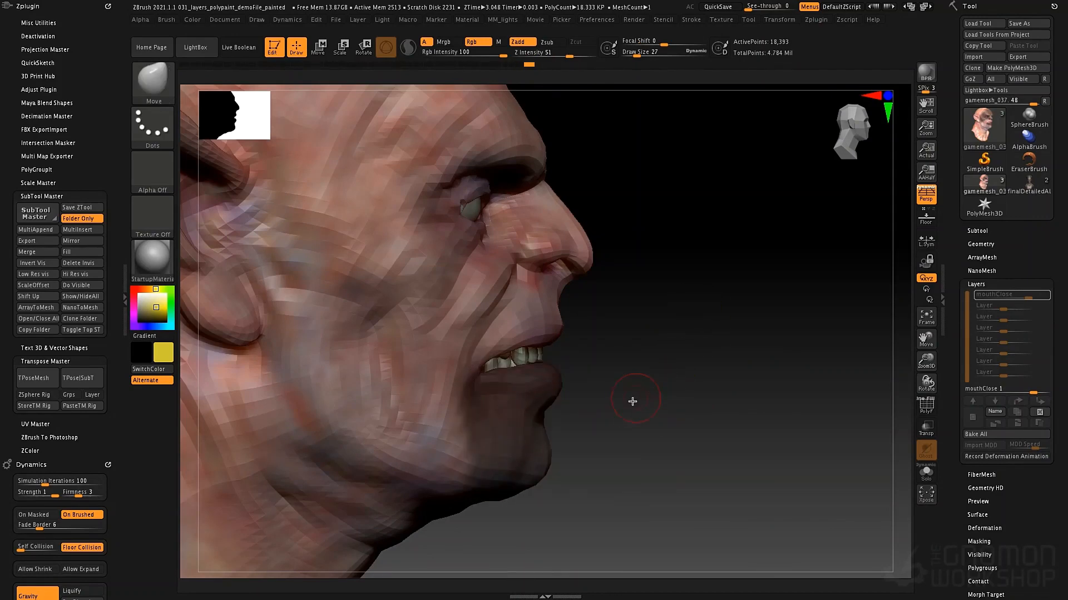
- Pull the unmasked upper lip down over the teeth using the Move brush at draw size 52
{"action": "left_click_drag", "start_coordinate": [615, 396], "coordinate": [618, 396]}
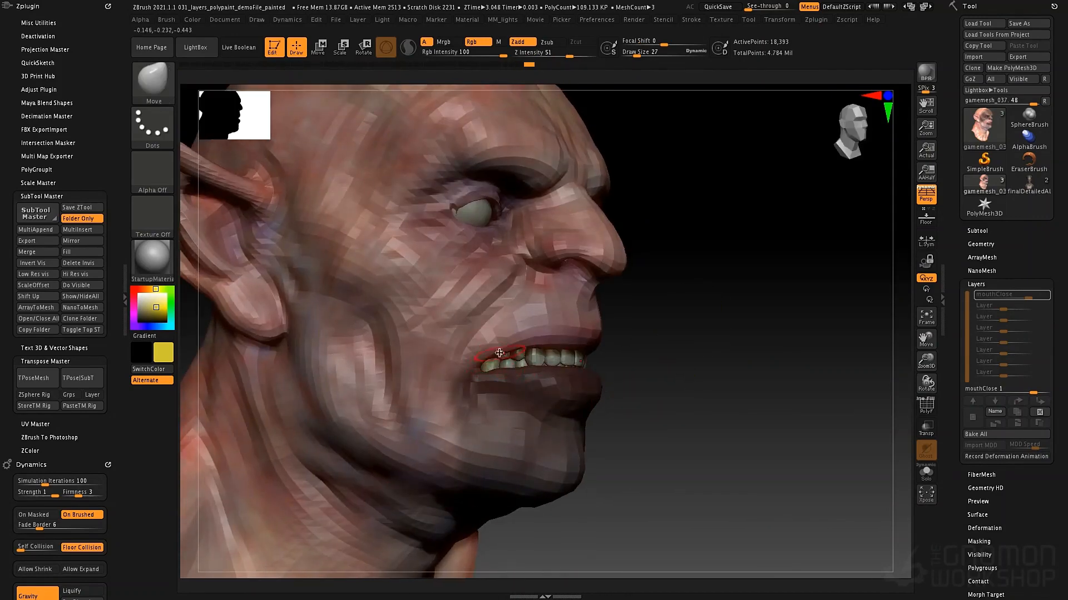
{"action": "key", "text": "space"}
{"action": "left_click_drag", "start_coordinate": [500, 353], "coordinate": [548, 345]}
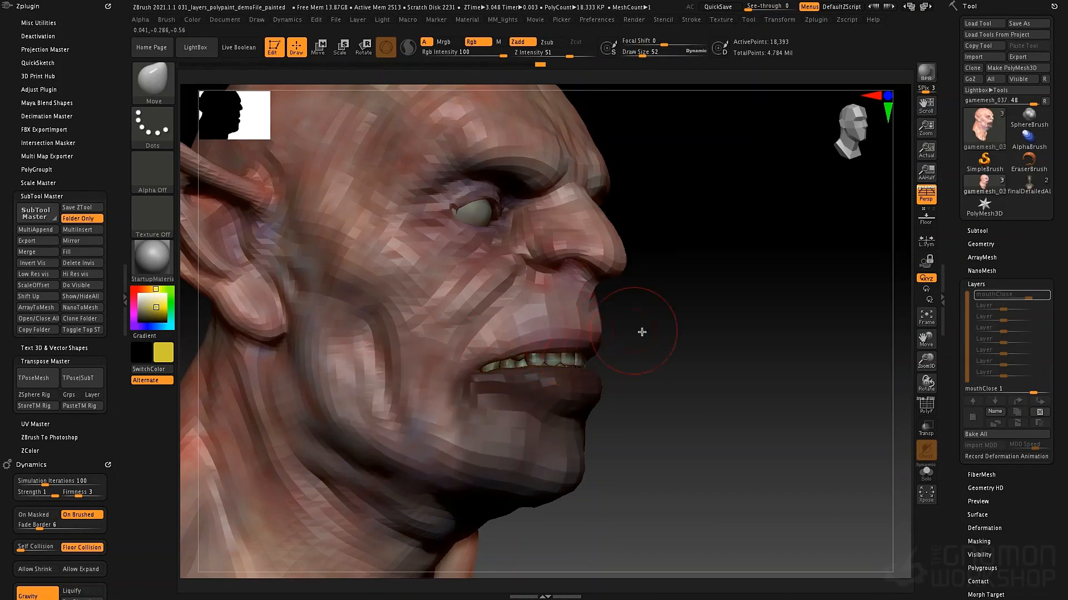
- Invert the mask and reshape the lower lip and jaw up toward the teeth with the Move brush at draw size 62
{"action": "left_click", "coordinate": [708, 336], "text": "ctrl"}
{"action": "key", "text": "space"}
{"action": "mouse_move", "coordinate": [491, 376]}
{"action": "left_mouse_down"}
{"action": "mouse_move", "coordinate": [550, 365]}
{"action": "mouse_move", "coordinate": [525, 362]}
{"action": "left_mouse_up"}
{"action": "key", "text": "space"}
{"action": "mouse_move", "coordinate": [677, 327]}
{"action": "left_mouse_down"}
{"action": "mouse_move", "coordinate": [616, 337]}
{"action": "mouse_move", "coordinate": [611, 362]}
{"action": "left_mouse_up"}
{"action": "left_click_drag", "start_coordinate": [615, 410], "coordinate": [618, 409]}
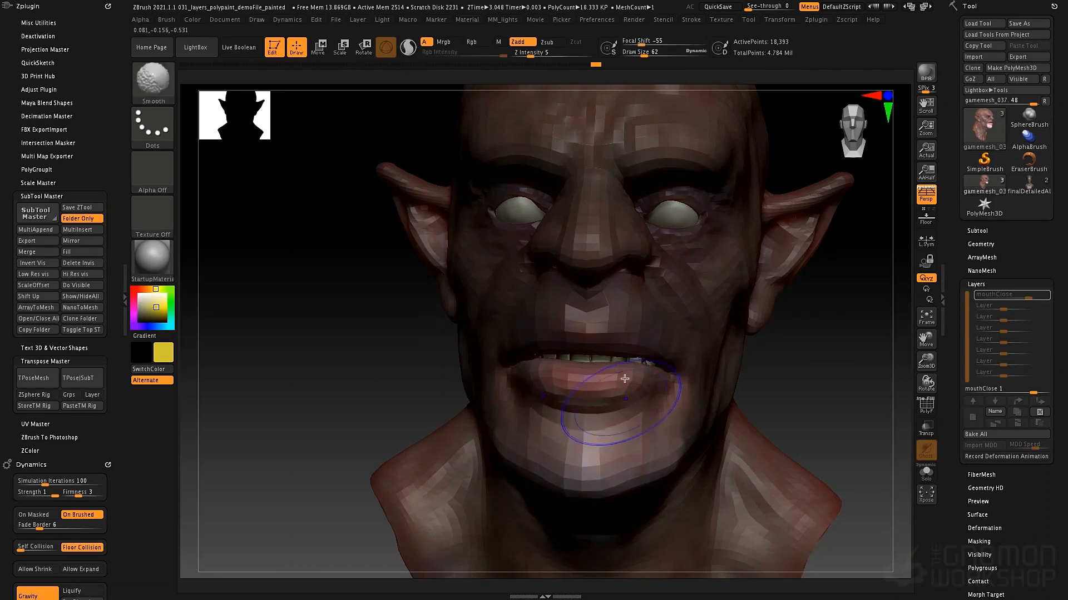
{"action": "mouse_move", "coordinate": [605, 364]}
{"action": "right_mouse_down"}
{"action": "mouse_move", "coordinate": [662, 356]}
{"action": "mouse_move", "coordinate": [653, 358]}
{"action": "right_mouse_up"}
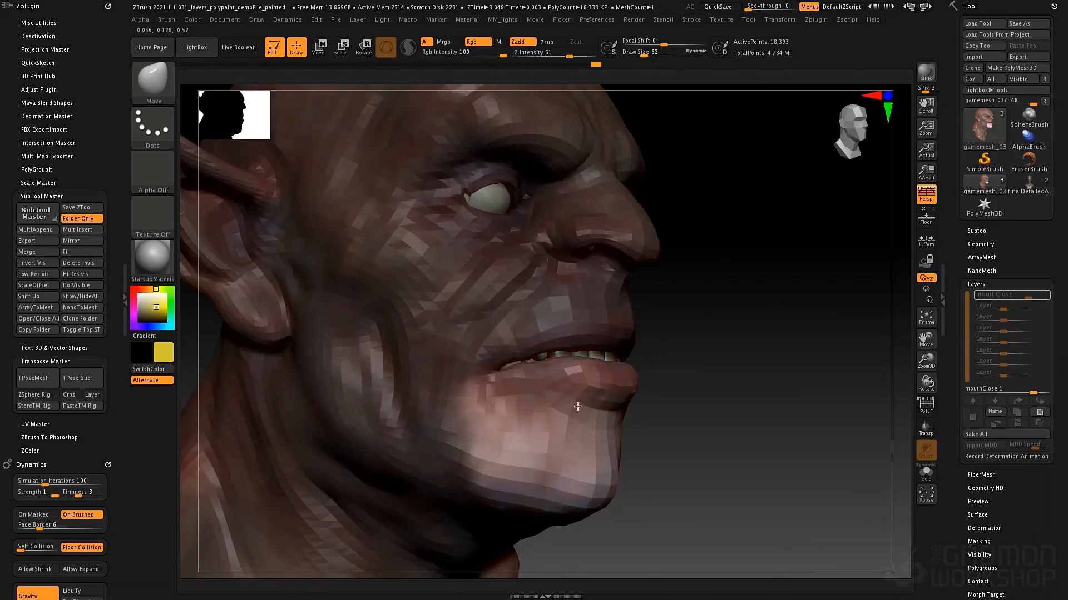
{"action": "left_click_drag", "start_coordinate": [577, 406], "coordinate": [552, 383]}
- Invert the mask again and pull the upper lip down in side view to close the remaining gap over the teeth
{"action": "left_click", "coordinate": [696, 312], "text": "ctrl"}
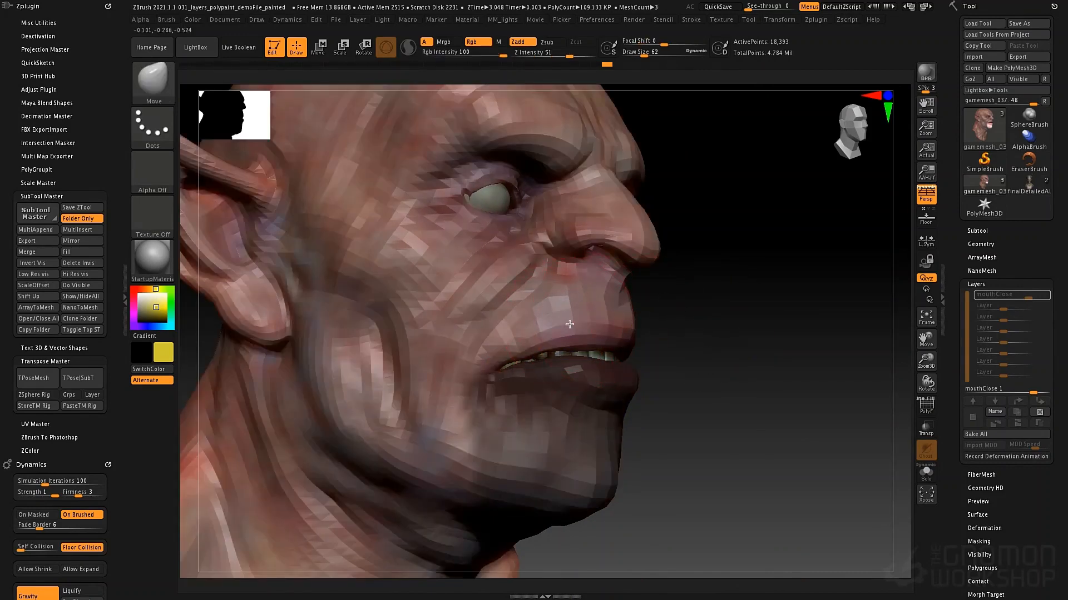
{"action": "left_click_drag", "start_coordinate": [569, 324], "coordinate": [536, 357]}
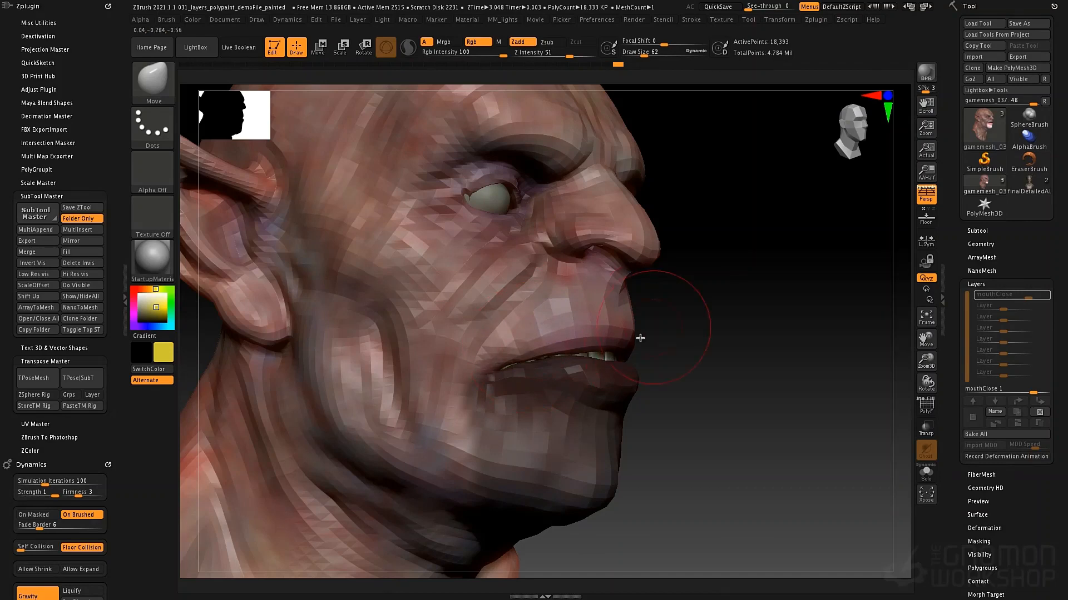
{"action": "mouse_move", "coordinate": [640, 338]}
{"action": "left_mouse_down"}
{"action": "mouse_move", "coordinate": [569, 356]}
{"action": "mouse_move", "coordinate": [628, 364]}
{"action": "left_mouse_up"}
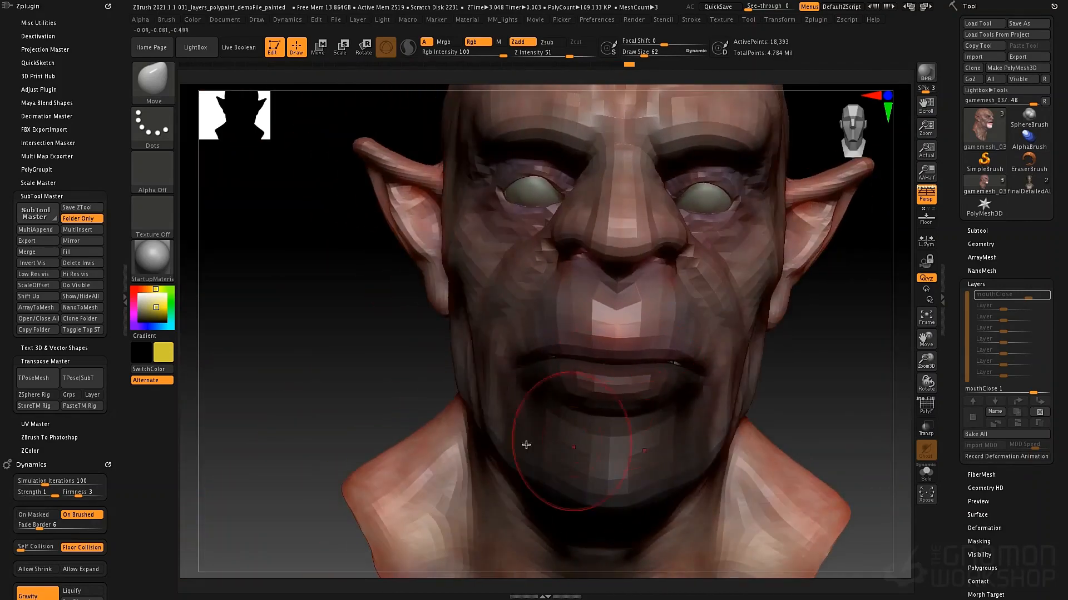
- Clear the mask and bring the head back up to its highest subdivision level
{"action": "left_click_drag", "start_coordinate": [318, 425], "coordinate": [316, 361], "text": "alt"}
{"action": "mouse_move", "coordinate": [762, 357]}
{"action": "left_mouse_down", "text": "alt"}
{"action": "mouse_move", "coordinate": [700, 354]}
{"action": "mouse_move", "coordinate": [777, 372]}
{"action": "left_mouse_up", "text": "alt"}
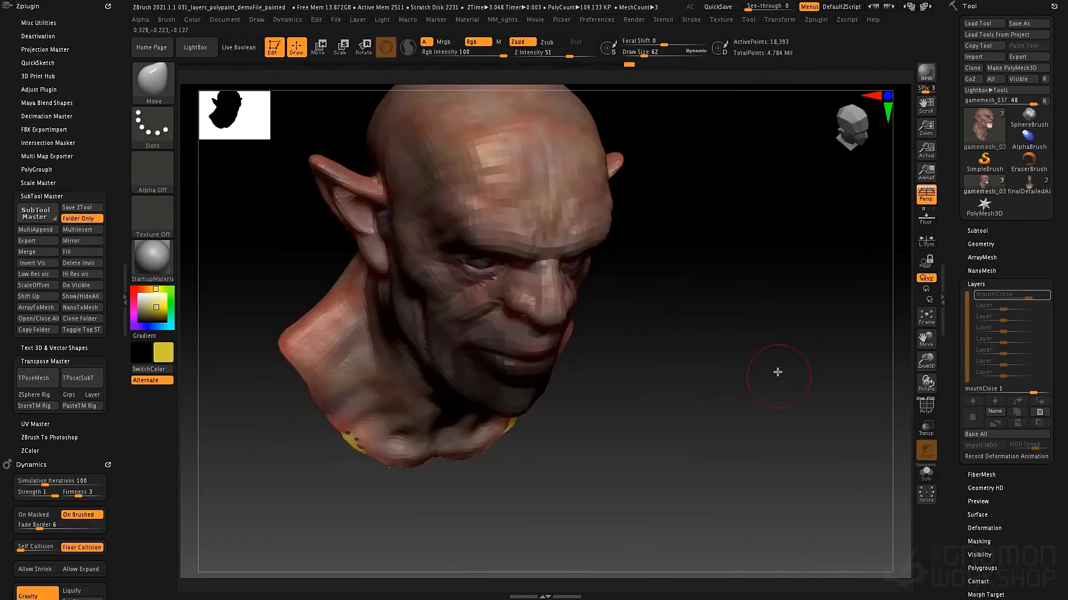
{"action": "left_click_drag", "start_coordinate": [769, 332], "coordinate": [716, 367], "text": "shift"}
{"action": "key", "text": "d"}
{"action": "key", "text": "d"}
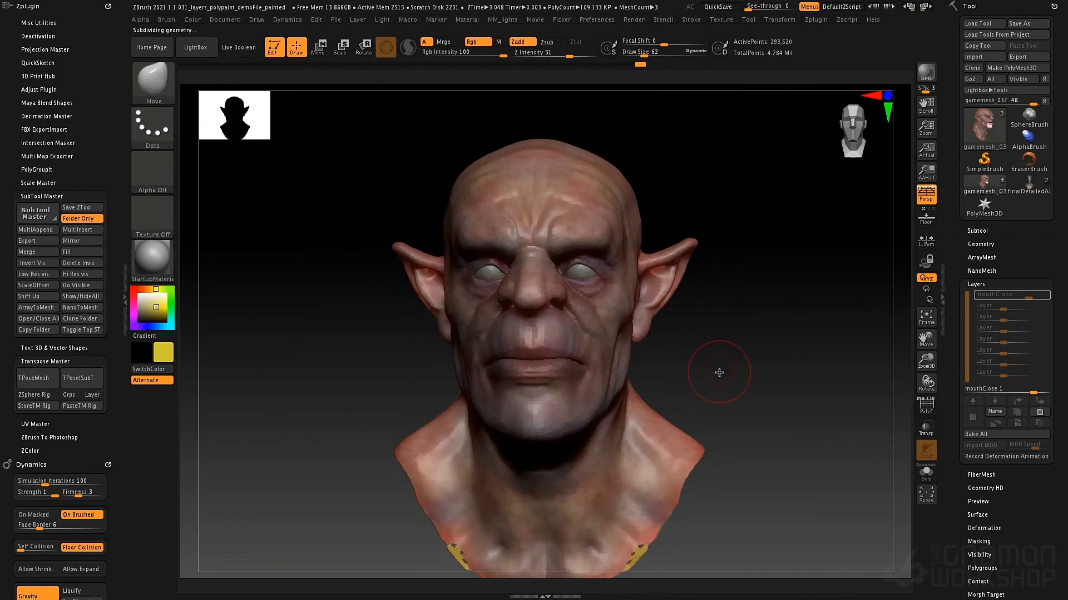
{"action": "key", "text": "d"}
{"action": "mouse_move", "coordinate": [710, 351]}
{"action": "left_mouse_down", "text": "alt"}
{"action": "mouse_move", "coordinate": [708, 379]}
{"action": "mouse_move", "coordinate": [671, 344]}
{"action": "mouse_move", "coordinate": [712, 336]}
{"action": "mouse_move", "coordinate": [639, 350]}
{"action": "mouse_move", "coordinate": [680, 349]}
{"action": "mouse_move", "coordinate": [690, 356]}
{"action": "mouse_move", "coordinate": [679, 369]}
{"action": "left_mouse_up", "text": "alt"}
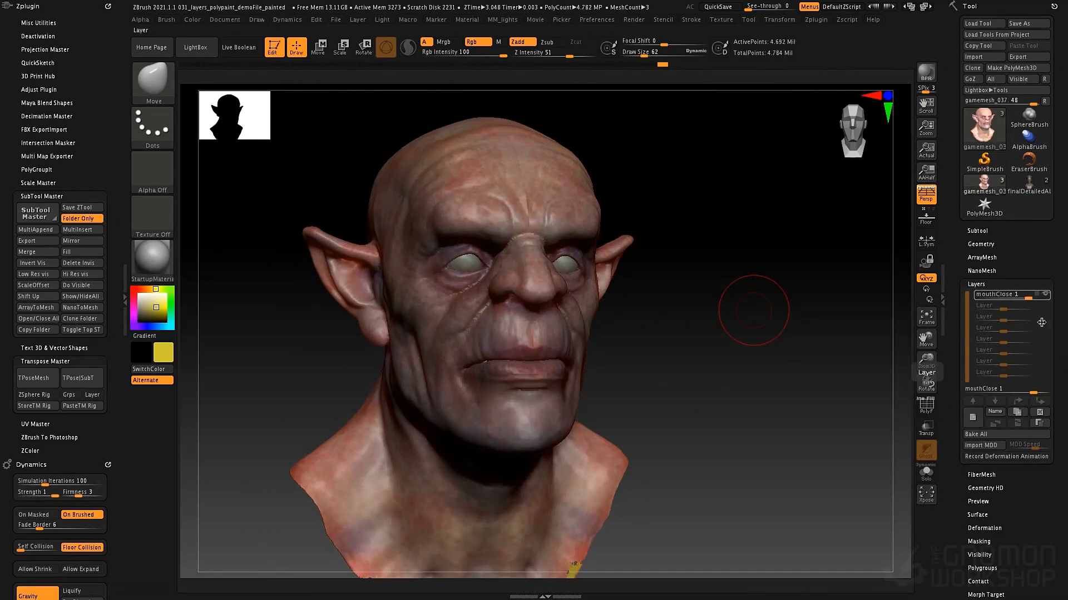
- Stop recording on the mouthClose layer and add a new layer named nasolabialLower
{"action": "mouse_move", "coordinate": [1027, 297]}
{"action": "left_mouse_down"}
{"action": "mouse_move", "coordinate": [1004, 298]}
{"action": "mouse_move", "coordinate": [1041, 297]}
{"action": "left_mouse_up"}
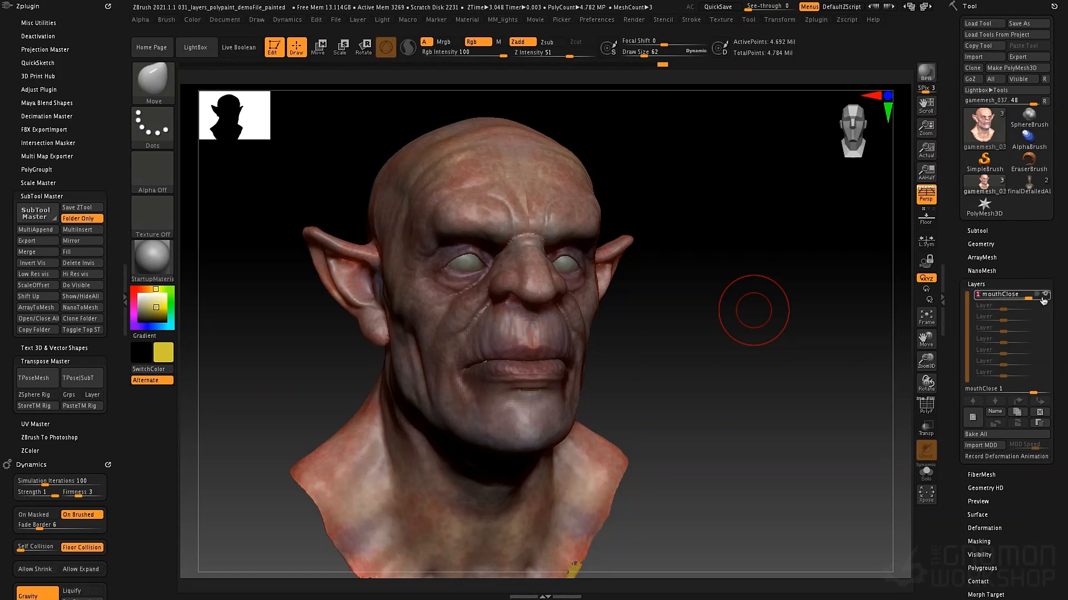
{"action": "left_click", "coordinate": [977, 424]}
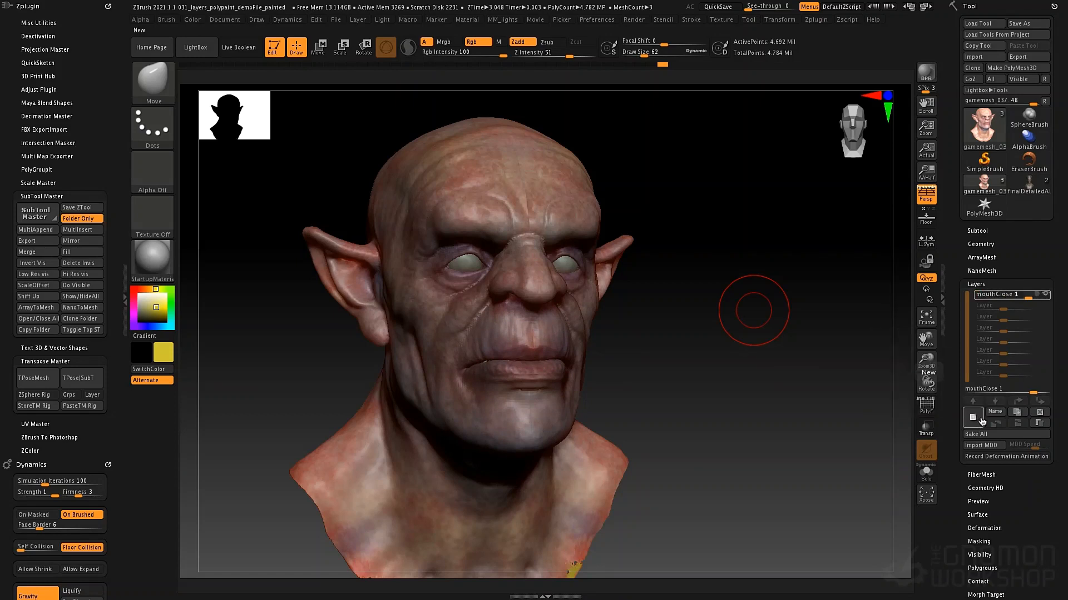
{"action": "left_click", "coordinate": [996, 414]}
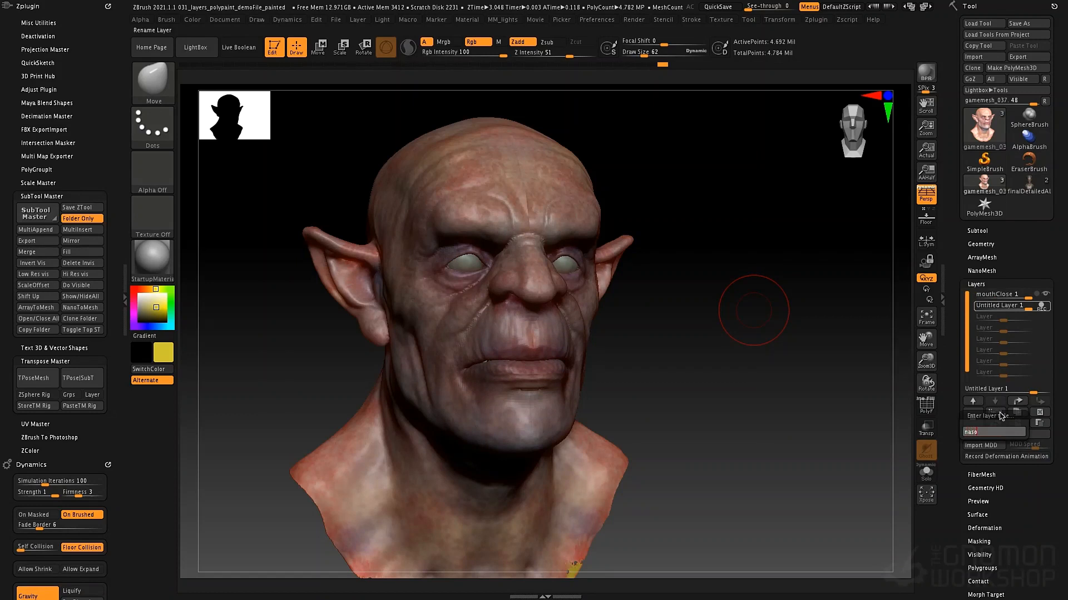
{"action": "type", "text": "nasolabialLower"}
{"action": "key", "text": "Return"}
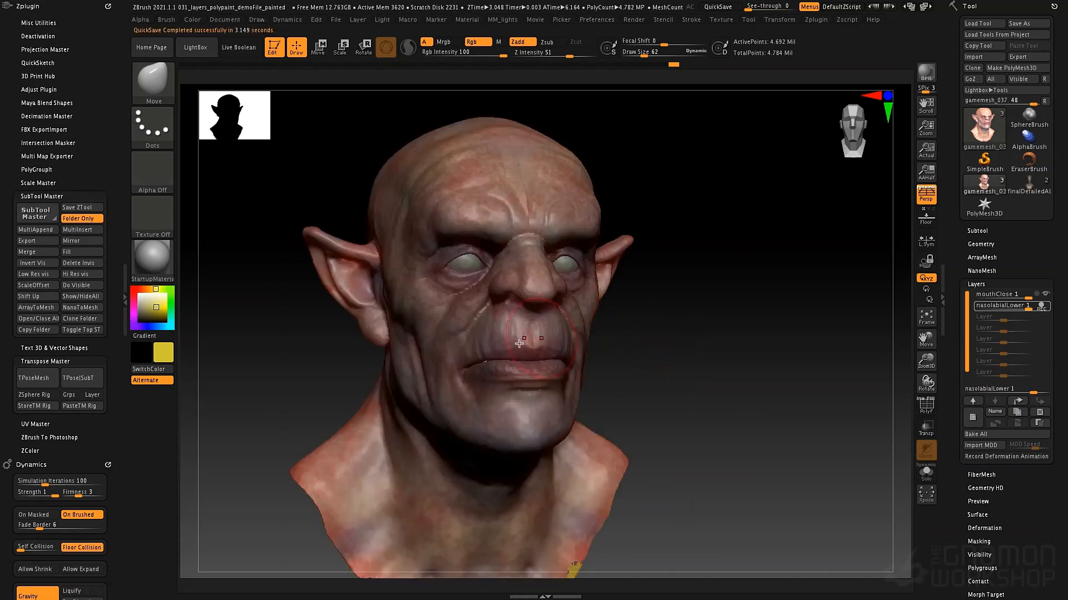
- Drop the head to a low subdivision level and set the Move brush's draw size to 46
{"action": "right_click_drag", "start_coordinate": [518, 344], "coordinate": [549, 349]}
{"action": "key", "text": "shift"}
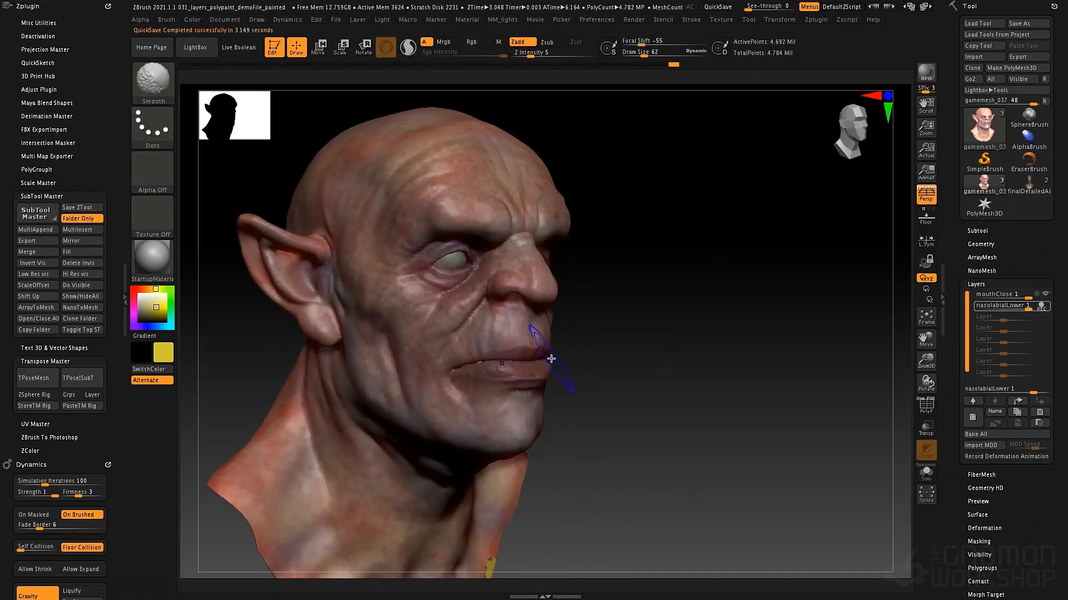
{"action": "key", "text": "shift+d"}
{"action": "key", "text": "shift+d"}
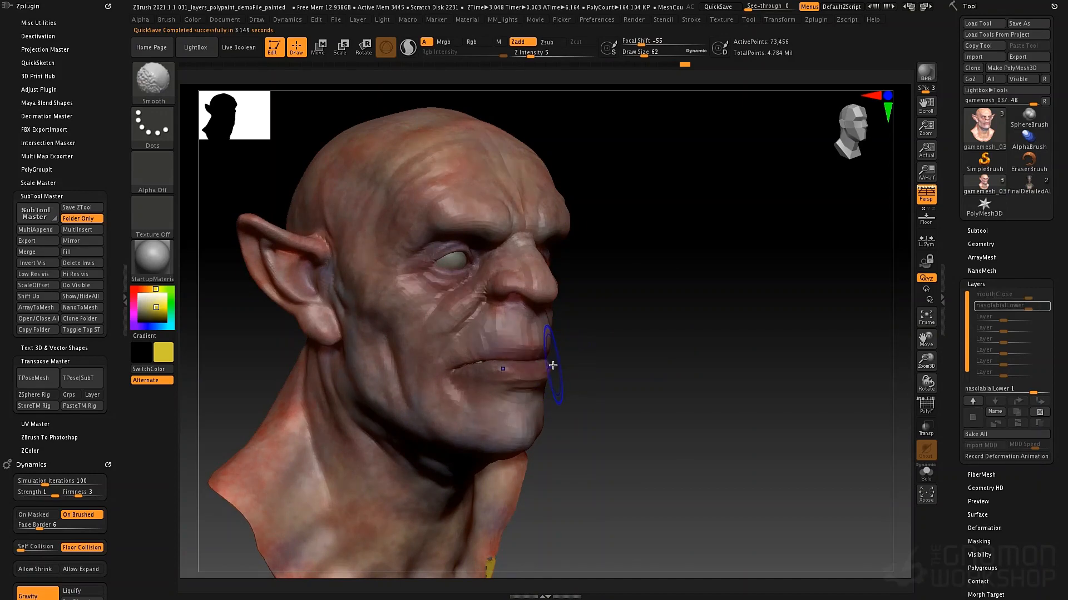
{"action": "key", "text": "shift+d"}
{"action": "mouse_move", "coordinate": [637, 352]}
{"action": "left_mouse_down", "text": "alt"}
{"action": "mouse_move", "coordinate": [702, 382]}
{"action": "mouse_move", "coordinate": [606, 322]}
{"action": "left_mouse_up", "text": "alt"}
{"action": "key", "text": "space"}
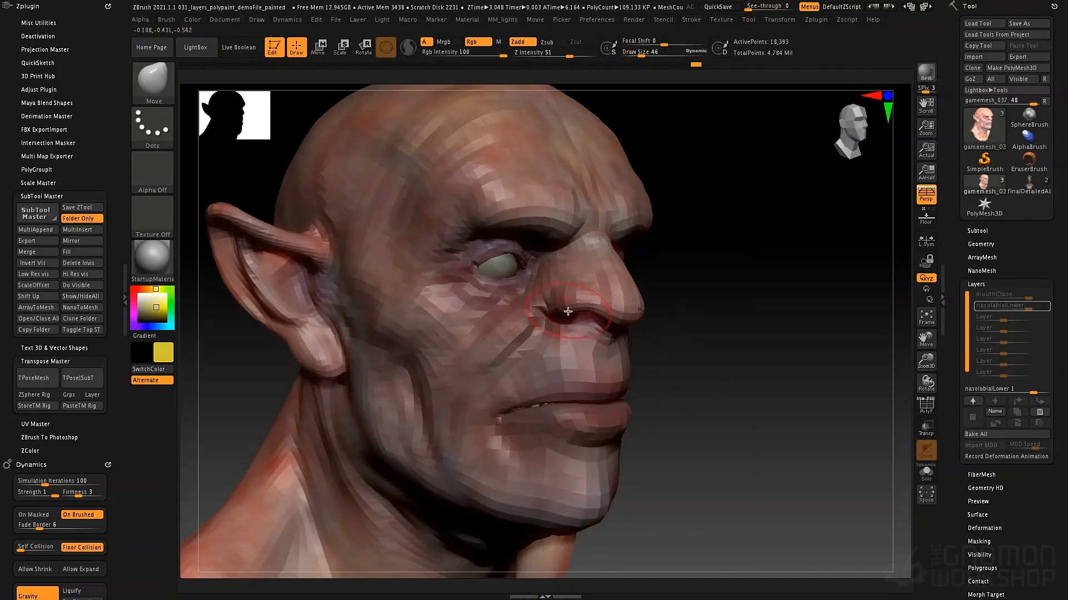
- Choose the MaskPen brush, mask the nasolabial area around the nostril, cheek and upper lip, and invert the mask
{"action": "key", "text": "ctrl"}
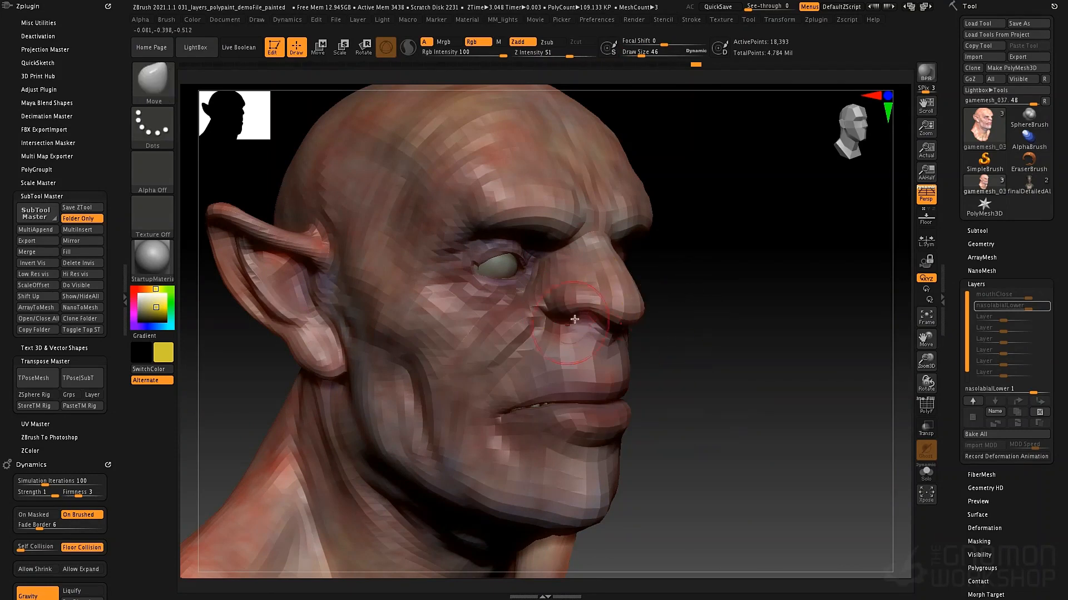
{"action": "left_click", "coordinate": [152, 82]}
{"action": "left_click", "coordinate": [257, 93]}
{"action": "mouse_move", "coordinate": [576, 303]}
{"action": "left_mouse_down", "text": "ctrl"}
{"action": "mouse_move", "coordinate": [545, 345]}
{"action": "mouse_move", "coordinate": [549, 323]}
{"action": "mouse_move", "coordinate": [524, 328]}
{"action": "mouse_move", "coordinate": [525, 312]}
{"action": "mouse_move", "coordinate": [567, 266]}
{"action": "mouse_move", "coordinate": [580, 302]}
{"action": "mouse_move", "coordinate": [595, 304]}
{"action": "left_mouse_up", "text": "ctrl"}
{"action": "left_click", "coordinate": [721, 359], "text": "ctrl"}
{"action": "left_click", "coordinate": [700, 334], "text": "ctrl"}
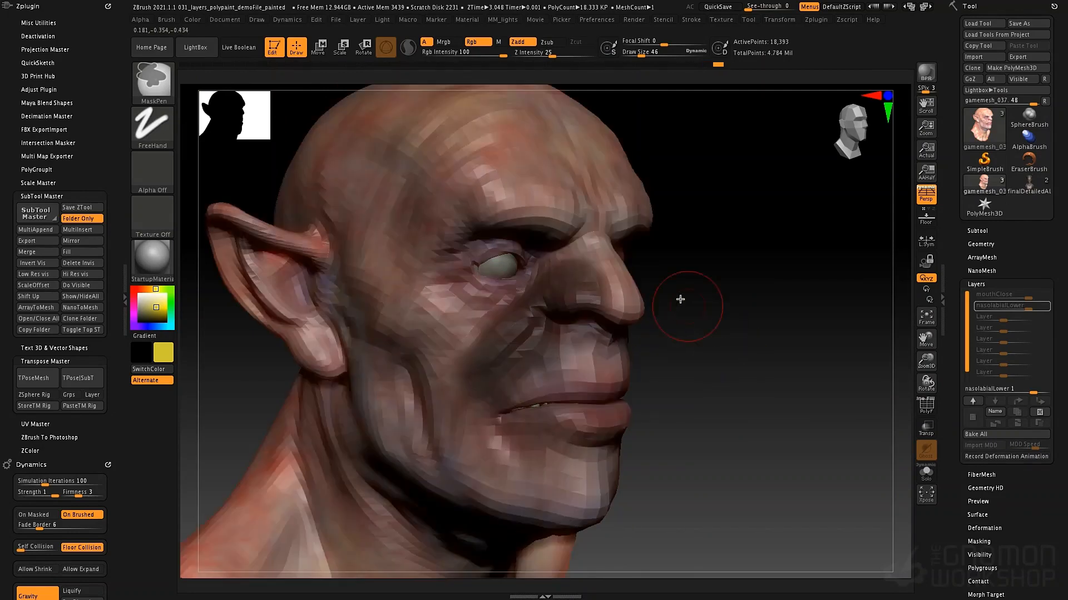
{"action": "left_click", "coordinate": [679, 316], "text": "ctrl"}
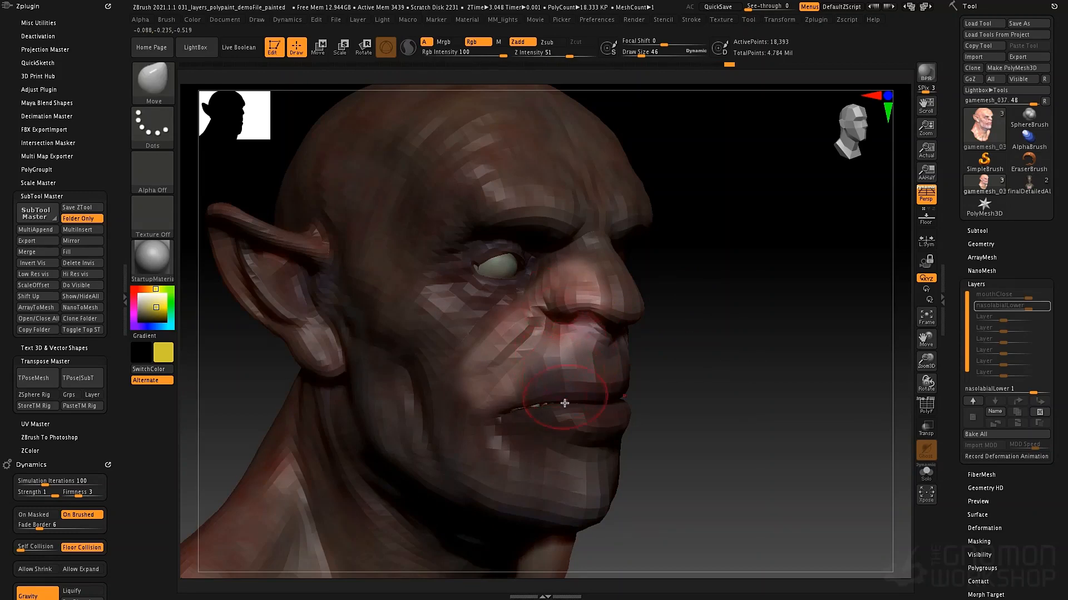
- Pull the nasolabial fold and nostril wing downward with the Move brush, refining the crease at draw size 27
{"action": "key", "text": "ctrl"}
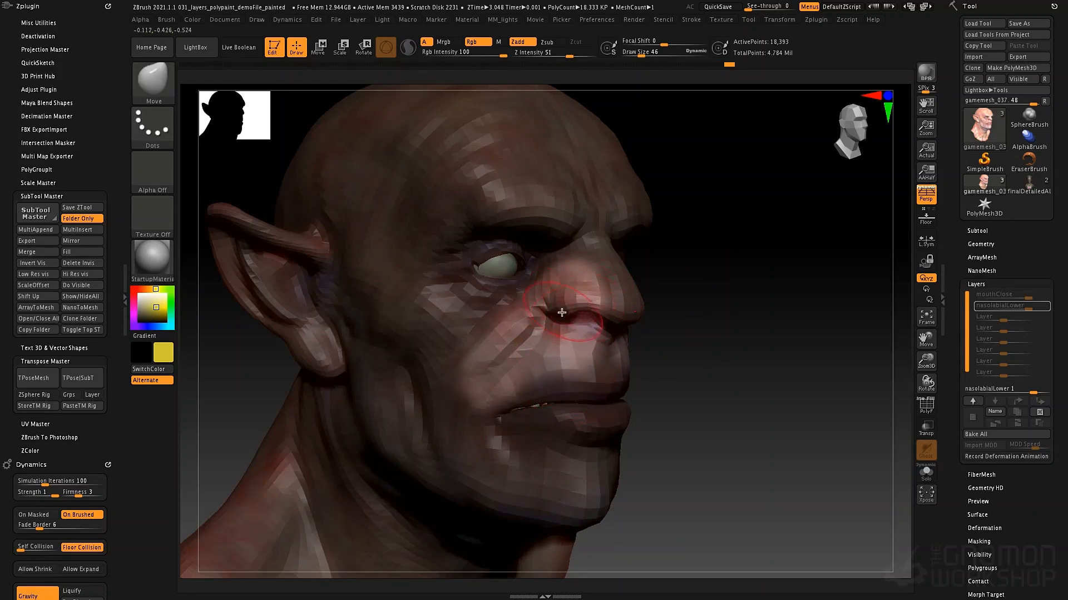
{"action": "right_click", "coordinate": [560, 315]}
{"action": "right_click_drag", "start_coordinate": [556, 318], "coordinate": [617, 334]}
{"action": "mouse_move", "coordinate": [552, 312]}
{"action": "left_mouse_down"}
{"action": "mouse_move", "coordinate": [557, 325]}
{"action": "mouse_move", "coordinate": [565, 319]}
{"action": "mouse_move", "coordinate": [503, 380]}
{"action": "left_mouse_up"}
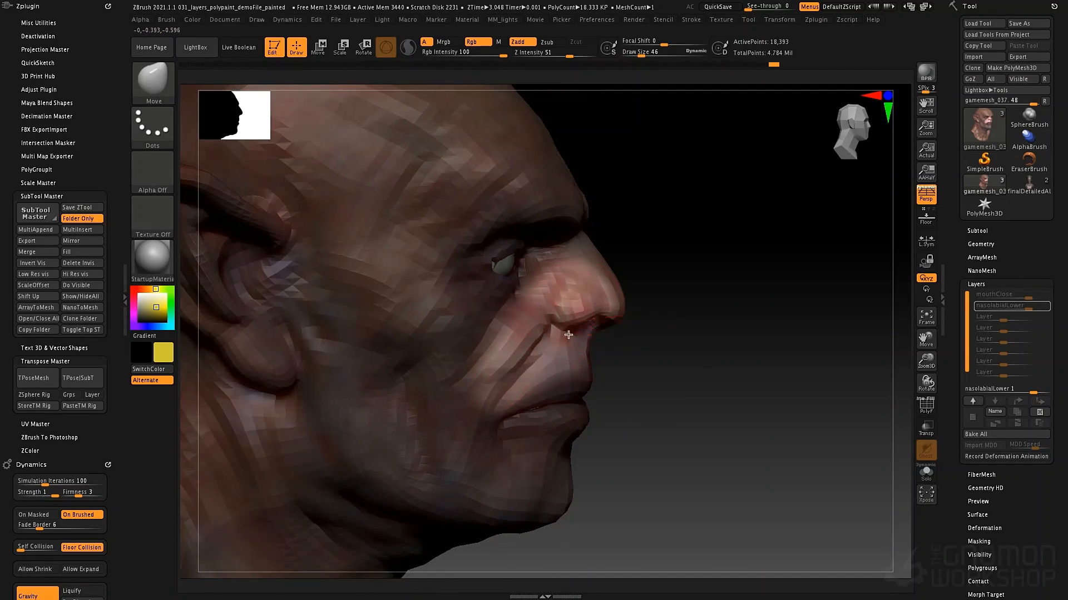
{"action": "mouse_move", "coordinate": [563, 332]}
{"action": "right_mouse_down"}
{"action": "mouse_move", "coordinate": [453, 334]}
{"action": "mouse_move", "coordinate": [509, 335]}
{"action": "right_mouse_up"}
{"action": "key", "text": "space"}
{"action": "mouse_move", "coordinate": [546, 334]}
{"action": "left_mouse_down"}
{"action": "mouse_move", "coordinate": [530, 337]}
{"action": "mouse_move", "coordinate": [540, 326]}
{"action": "mouse_move", "coordinate": [557, 349]}
{"action": "left_mouse_up"}
{"action": "mouse_move", "coordinate": [728, 291]}
{"action": "right_mouse_down"}
{"action": "mouse_move", "coordinate": [661, 302]}
{"action": "mouse_move", "coordinate": [679, 296]}
{"action": "right_mouse_up"}
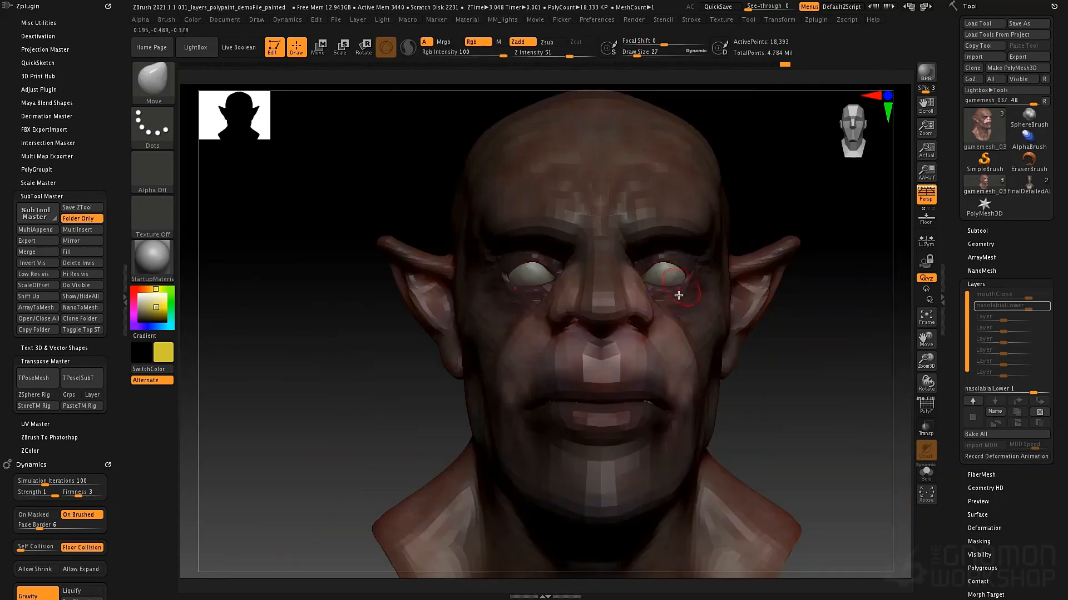
- Invert the mask and adjust the side of the nose near the inner eye with the Move brush at draw sizes 32 and 49
{"action": "left_click", "coordinate": [800, 396], "text": "ctrl"}
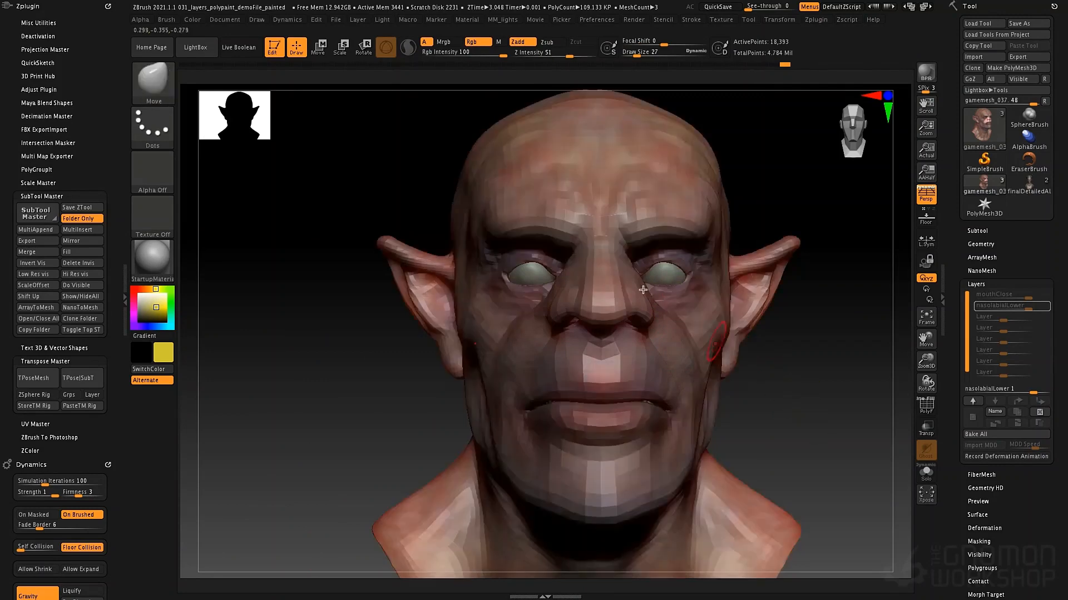
{"action": "key", "text": "space"}
{"action": "left_click_drag", "start_coordinate": [564, 274], "coordinate": [567, 273]}
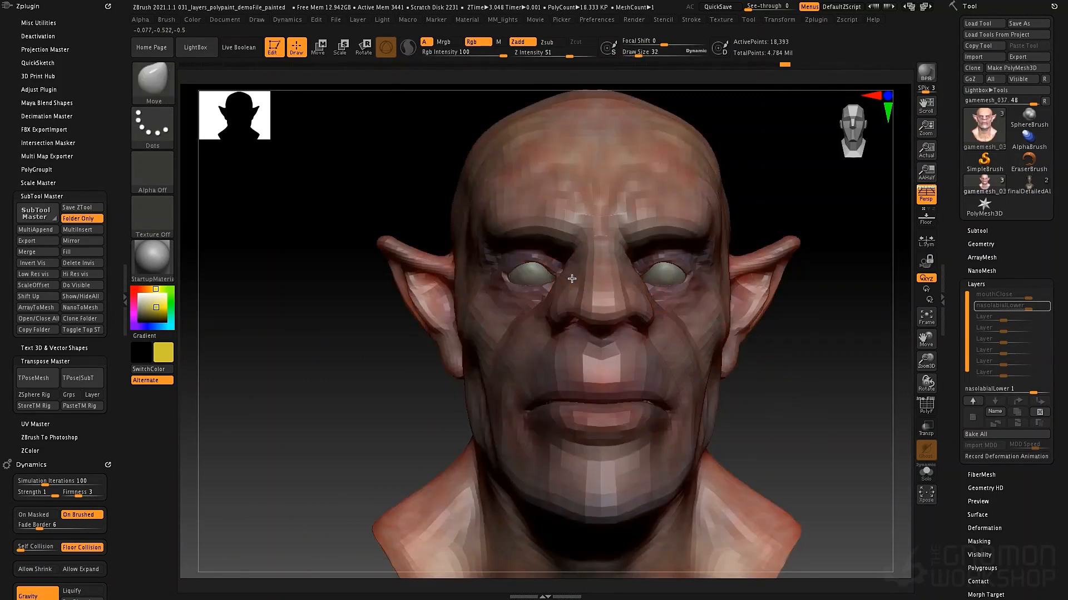
{"action": "mouse_move", "coordinate": [564, 279]}
{"action": "right_mouse_down"}
{"action": "mouse_move", "coordinate": [572, 269]}
{"action": "mouse_move", "coordinate": [553, 283]}
{"action": "right_mouse_up"}
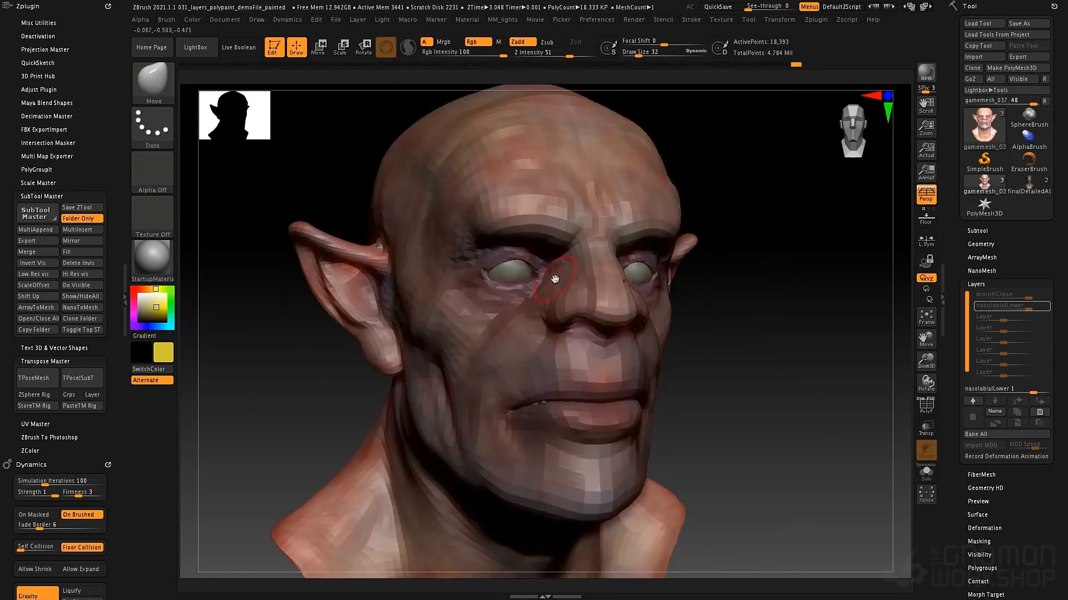
{"action": "key", "text": "space"}
{"action": "left_click_drag", "start_coordinate": [555, 279], "coordinate": [552, 275]}
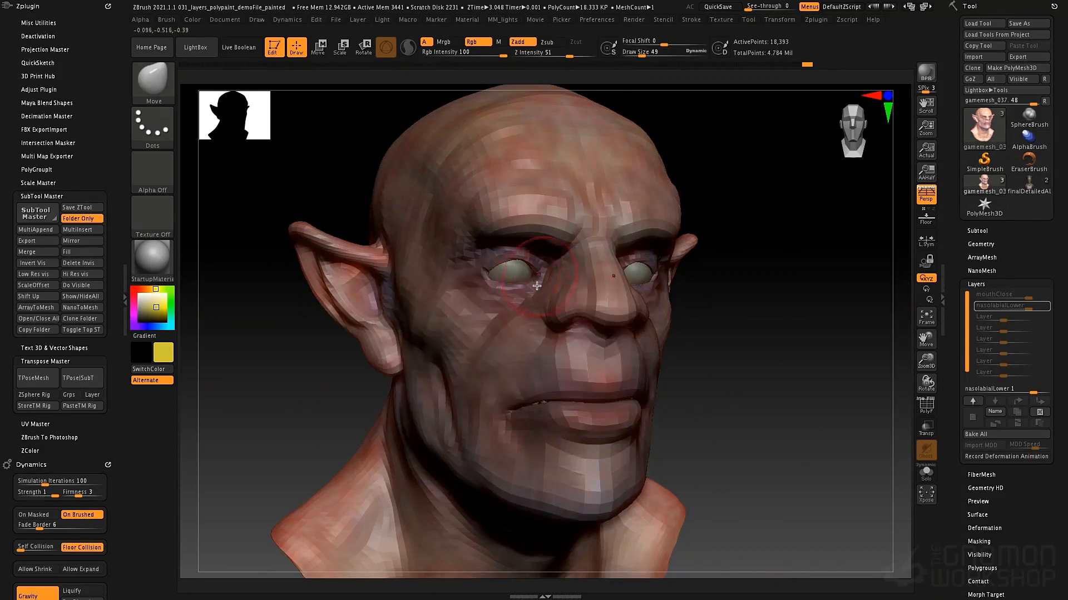
- Set the draw size to 32 and paint a mask over the brow and around the eye sockets
{"action": "key", "text": "space"}
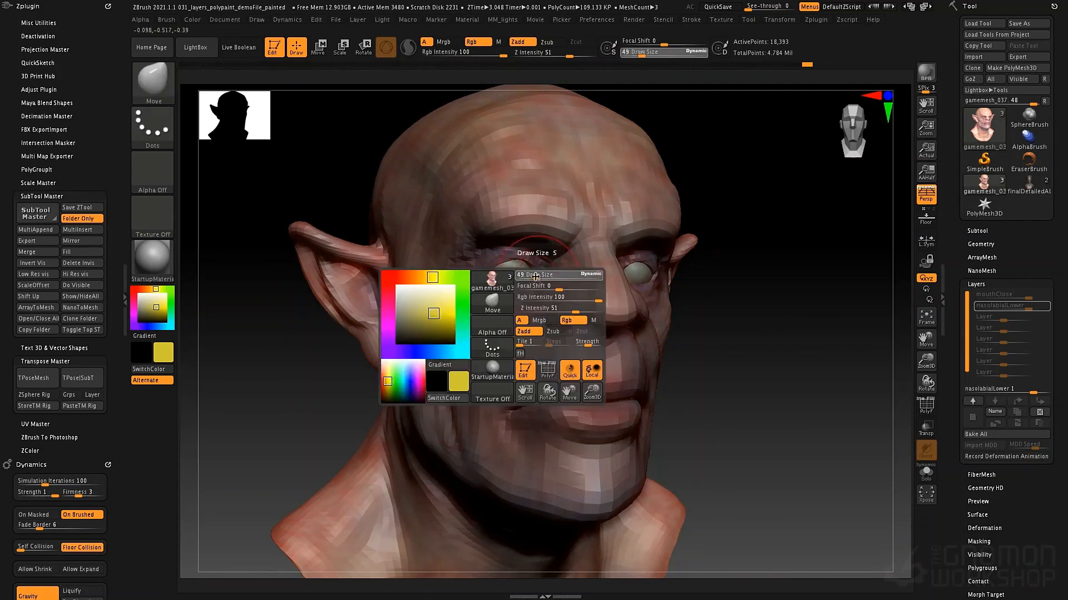
{"action": "left_click_drag", "start_coordinate": [535, 276], "coordinate": [527, 275]}
{"action": "key", "text": "ctrl"}
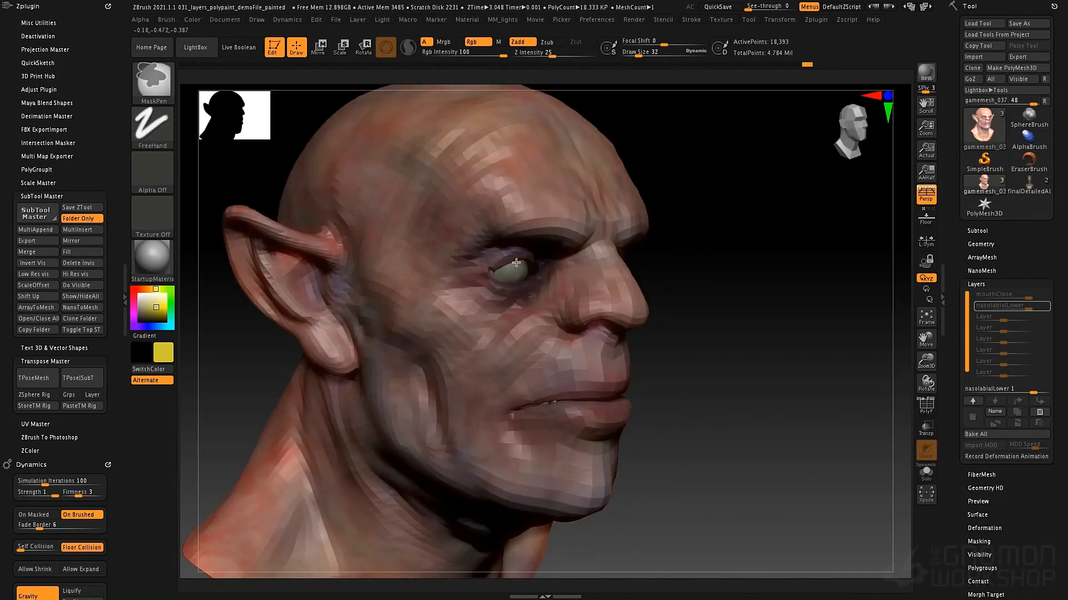
{"action": "mouse_move", "coordinate": [520, 252]}
{"action": "left_mouse_down", "text": "ctrl"}
{"action": "mouse_move", "coordinate": [465, 299]}
{"action": "mouse_move", "coordinate": [520, 277]}
{"action": "mouse_move", "coordinate": [556, 243]}
{"action": "mouse_move", "coordinate": [490, 222]}
{"action": "mouse_move", "coordinate": [462, 245]}
{"action": "mouse_move", "coordinate": [494, 276]}
{"action": "left_mouse_up", "text": "ctrl"}
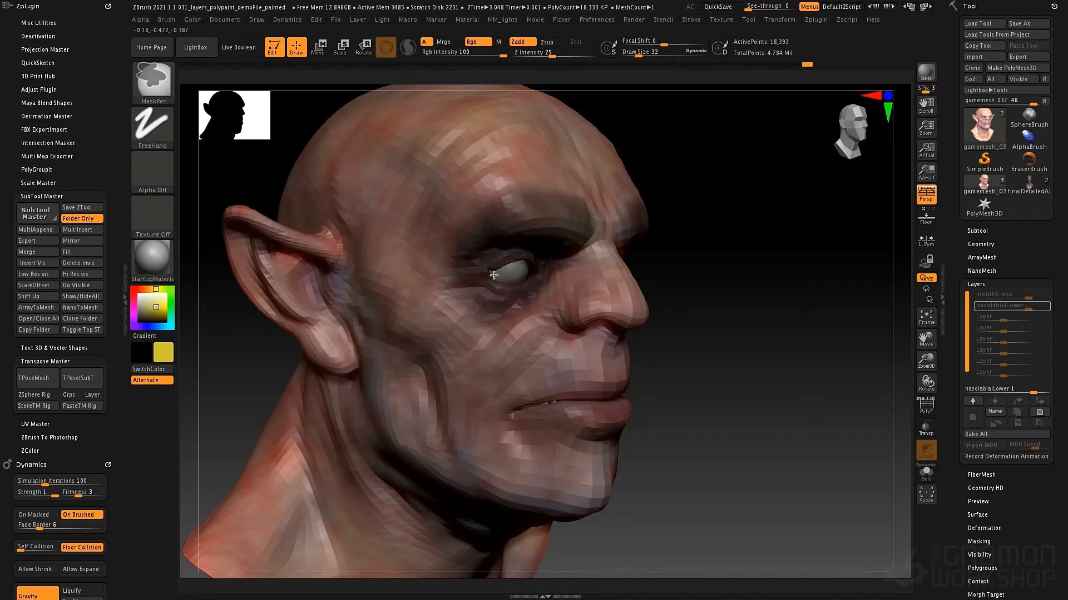
- Reshape the cheeks beside the nose with the Move brush at draw size 55, and clear the mask
{"action": "mouse_move", "coordinate": [623, 270]}
{"action": "right_mouse_down"}
{"action": "mouse_move", "coordinate": [577, 270]}
{"action": "mouse_move", "coordinate": [595, 290]}
{"action": "mouse_move", "coordinate": [640, 300]}
{"action": "right_mouse_up"}
{"action": "key", "text": "s"}
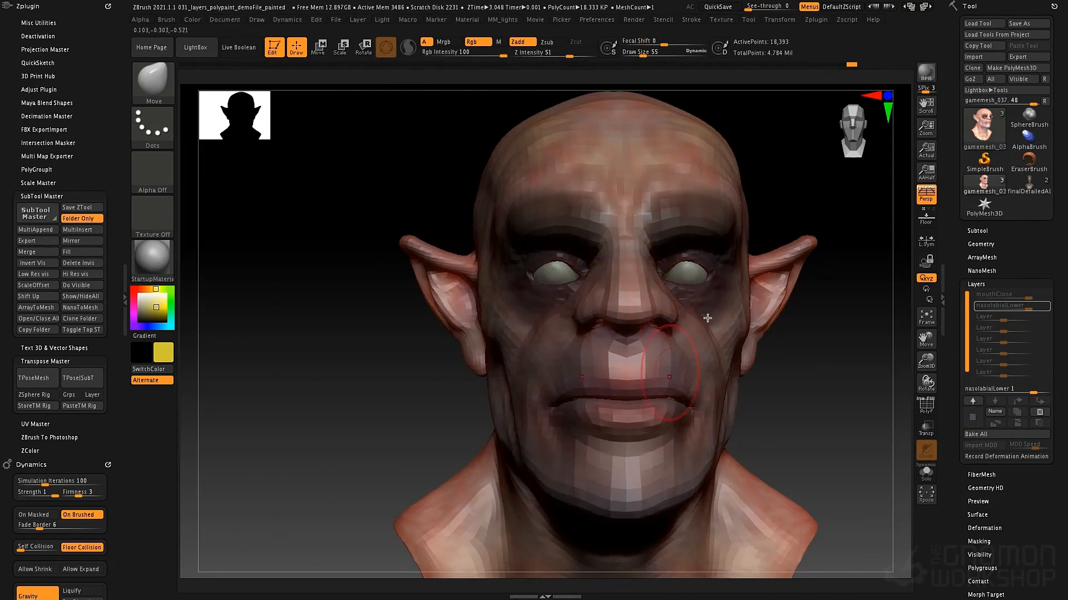
{"action": "left_click_drag", "start_coordinate": [775, 405], "coordinate": [784, 448], "text": "ctrl"}
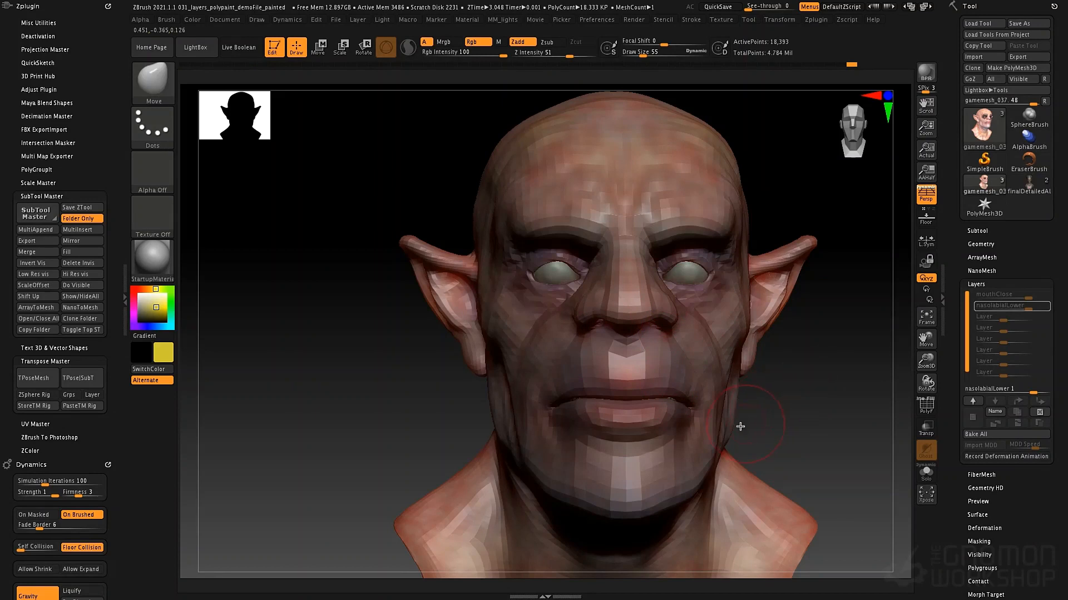
- Return to the highest subdivision level, test the nasolabialLower layer's intensity, and stop recording with it at 1
{"action": "key", "text": "ctrl+d"}
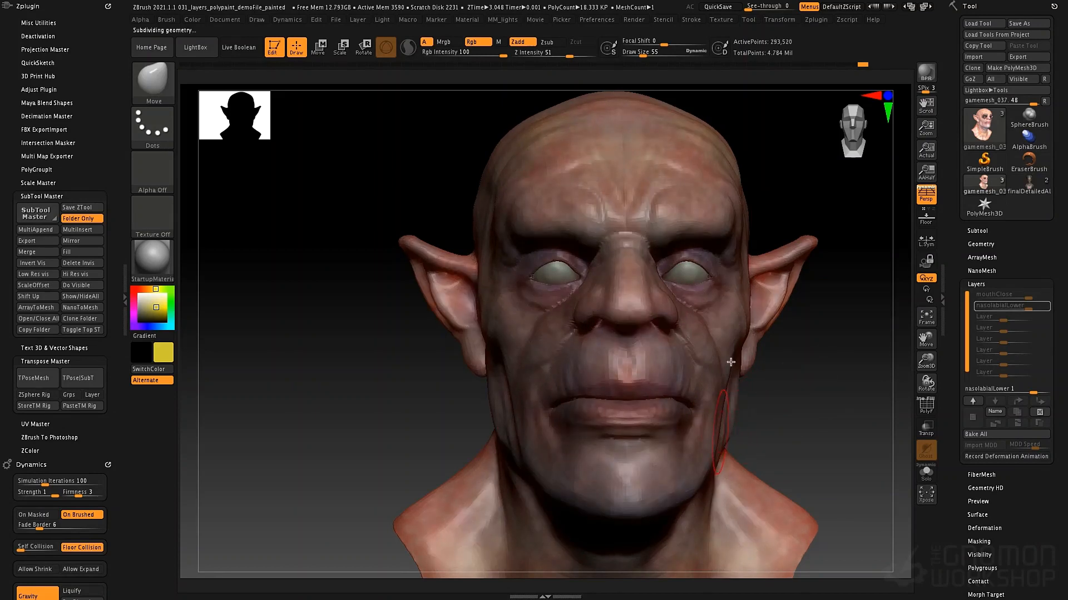
{"action": "left_click_drag", "start_coordinate": [758, 409], "coordinate": [681, 351], "text": "alt"}
{"action": "left_click_drag", "start_coordinate": [1028, 306], "coordinate": [1023, 307]}
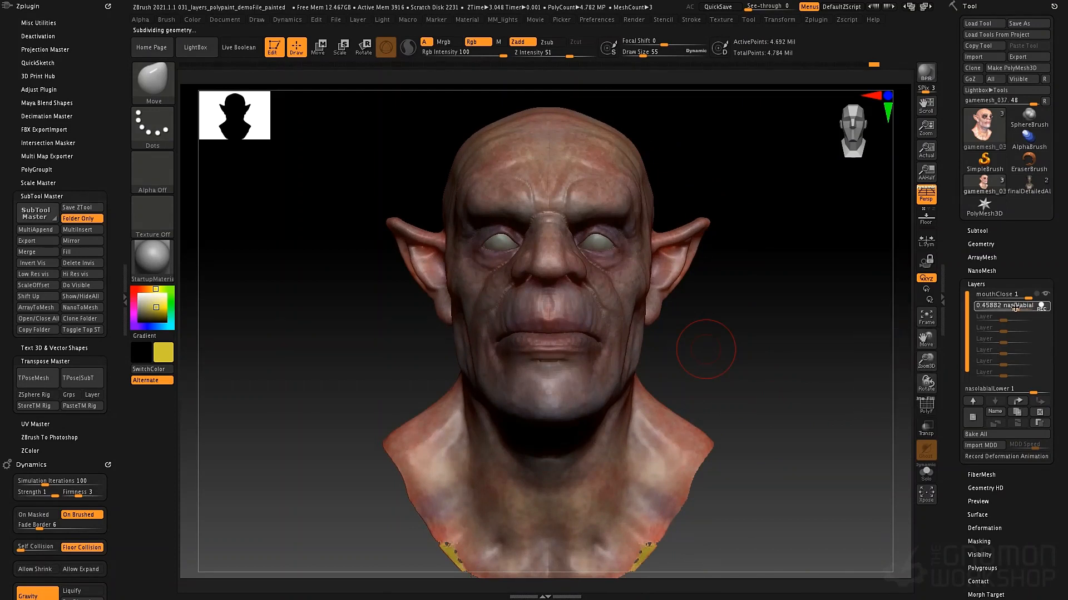
{"action": "mouse_move", "coordinate": [1040, 308]}
{"action": "left_mouse_down"}
{"action": "mouse_move", "coordinate": [1005, 310]}
{"action": "mouse_move", "coordinate": [1043, 312]}
{"action": "left_mouse_up"}
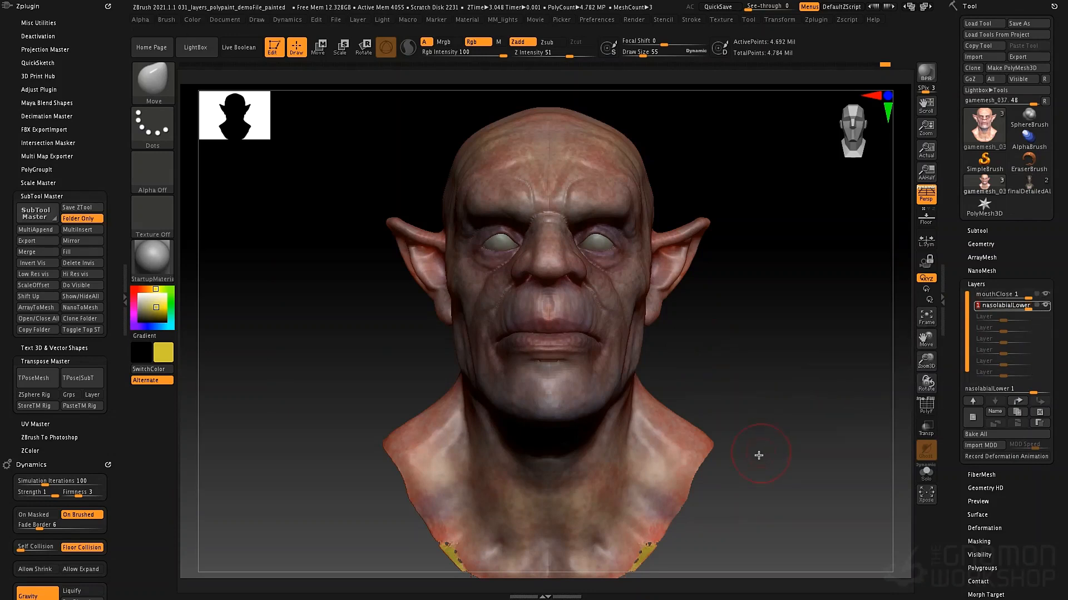
- Add a new sculpt layer and name it smile
{"action": "left_click_drag", "start_coordinate": [759, 453], "coordinate": [849, 406]}
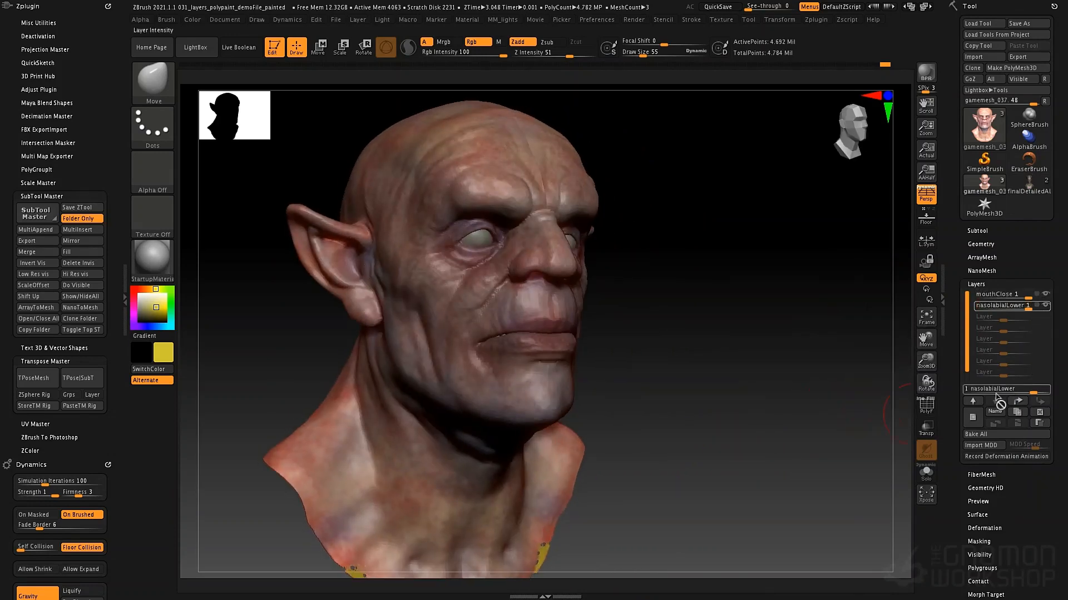
{"action": "left_click", "coordinate": [973, 417]}
{"action": "left_click", "coordinate": [994, 412]}
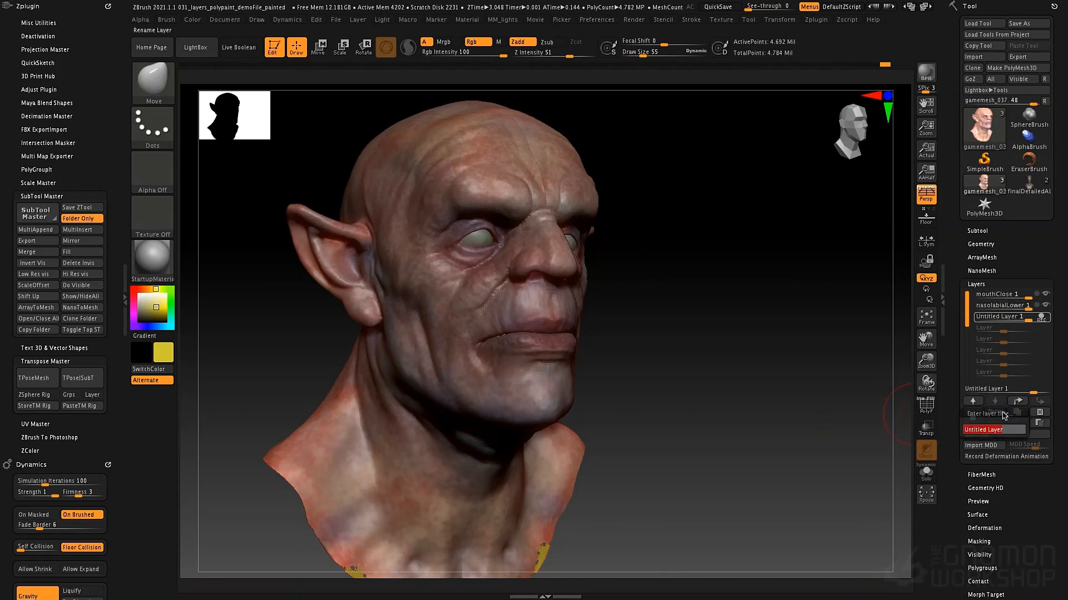
{"action": "key", "text": "Return"}
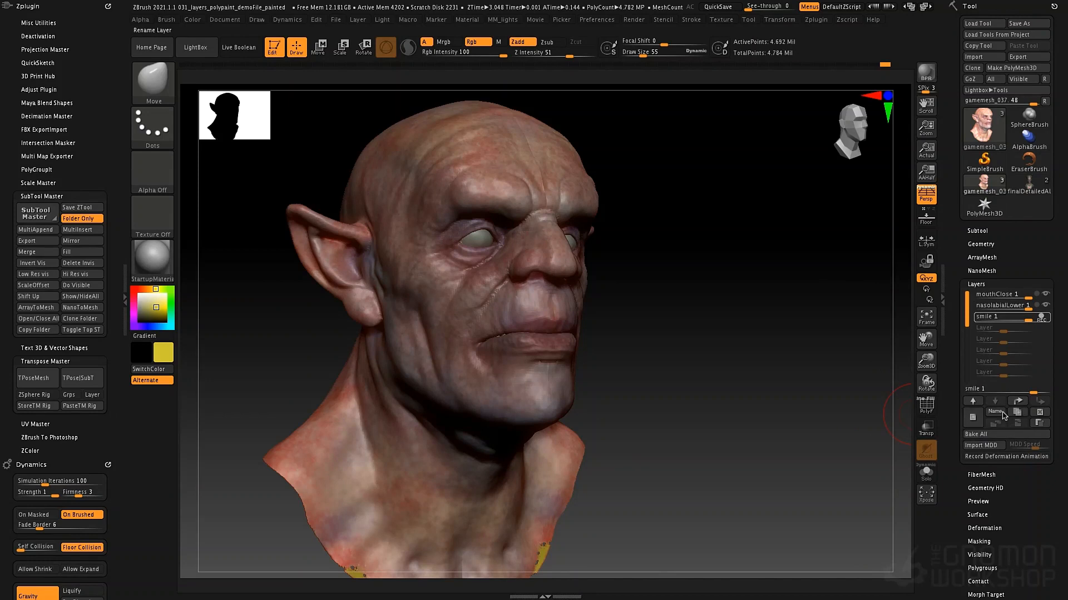
- Drop to the lowest subdivision level and pull the mouth corner with the Move brush at draw size 84
{"action": "left_click_drag", "start_coordinate": [653, 357], "coordinate": [652, 358]}
{"action": "key", "text": "shift"}
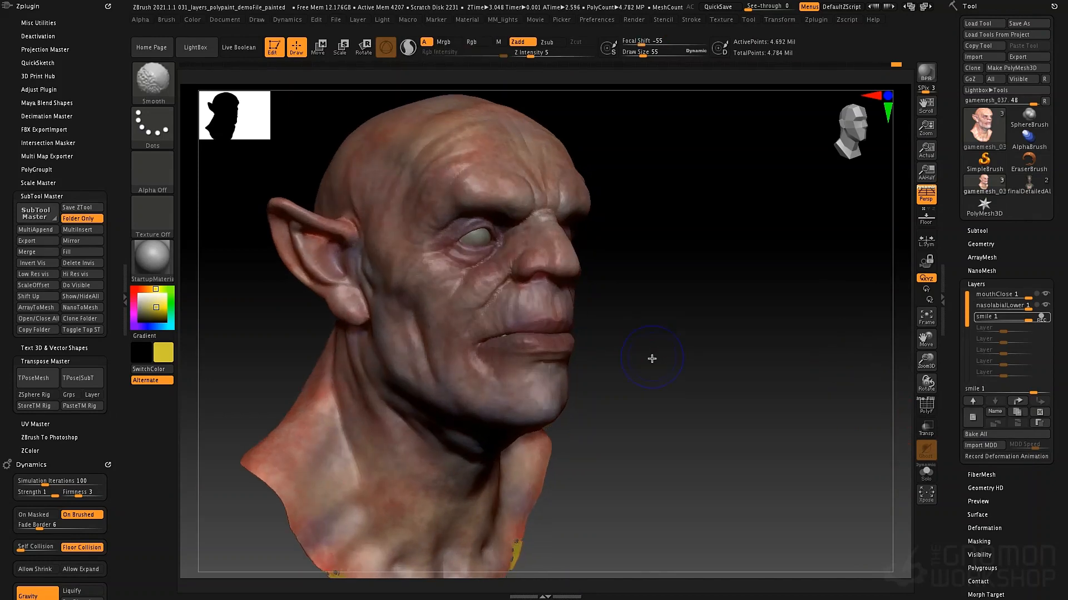
{"action": "key", "text": "shift+d"}
{"action": "key", "text": "shift+d"}
{"action": "key", "text": "shift+d"}
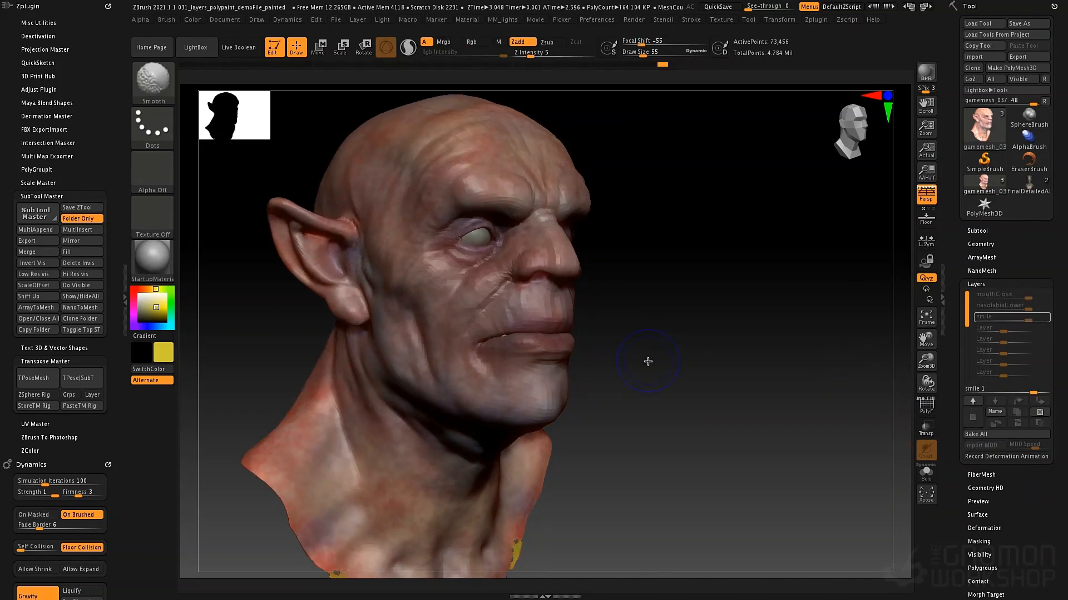
{"action": "key", "text": "shift+d"}
{"action": "key", "text": "space"}
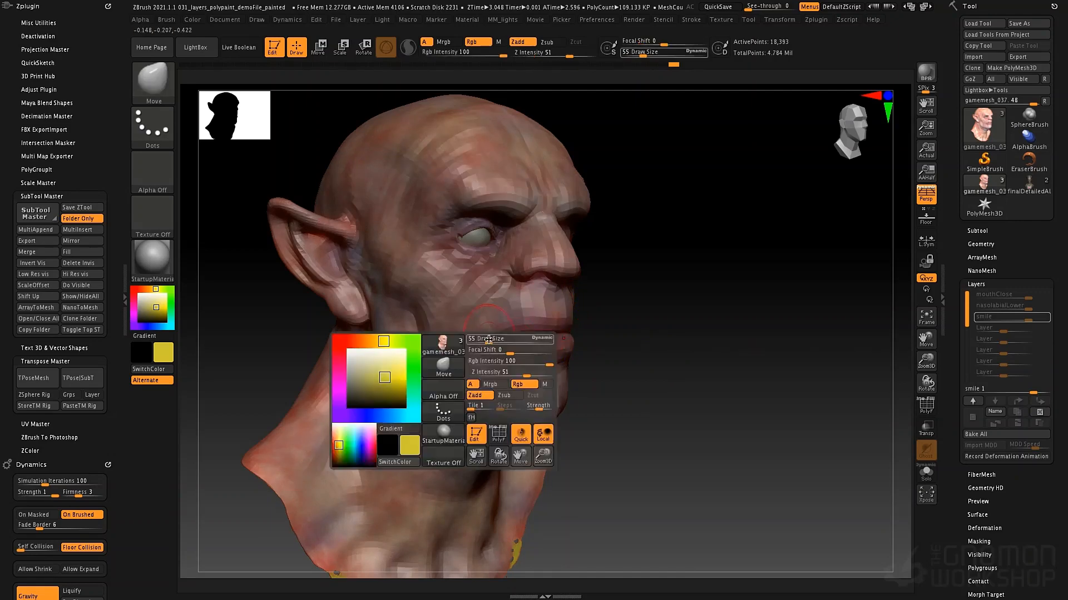
{"action": "left_click_drag", "start_coordinate": [488, 339], "coordinate": [492, 340]}
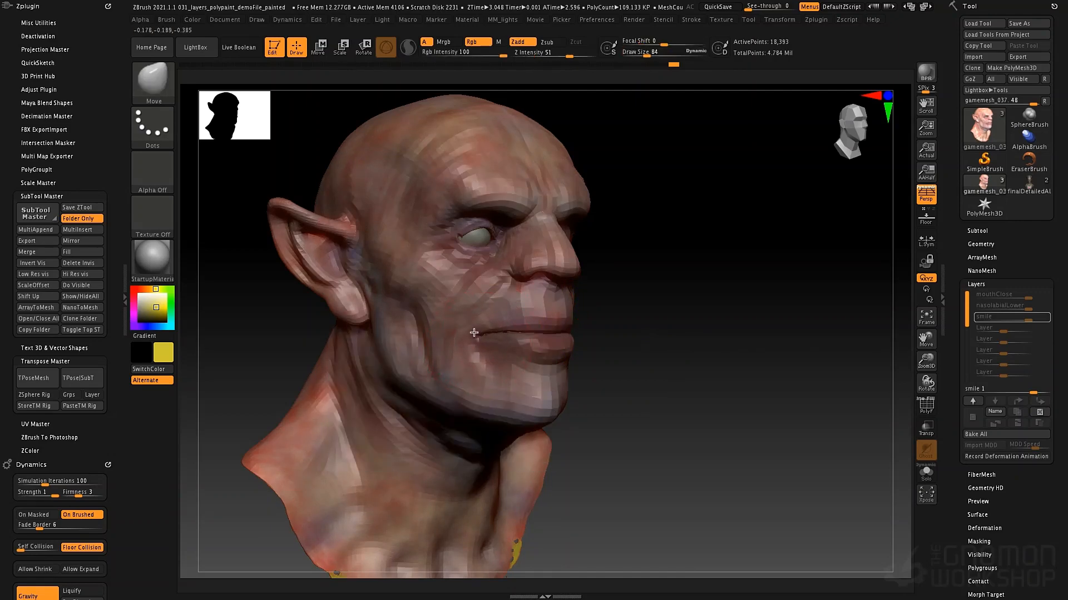
- Shape the mouth corners and adjoining cheeks into a smile with the Move brush at draw size 37
{"action": "key", "text": "space"}
{"action": "left_click_drag", "start_coordinate": [474, 337], "coordinate": [471, 340]}
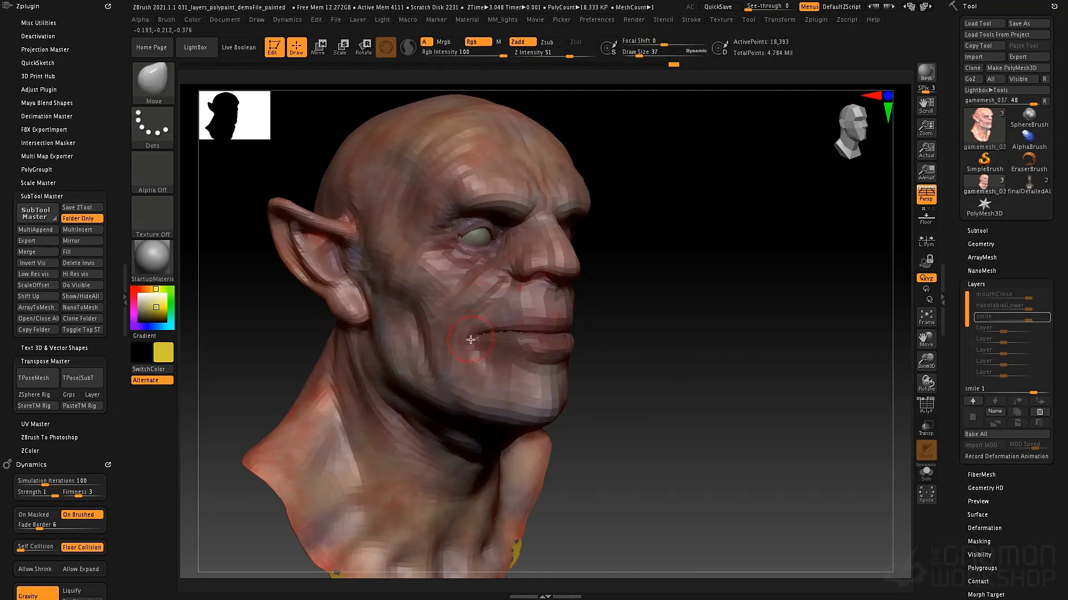
{"action": "right_click_drag", "start_coordinate": [486, 319], "coordinate": [599, 330]}
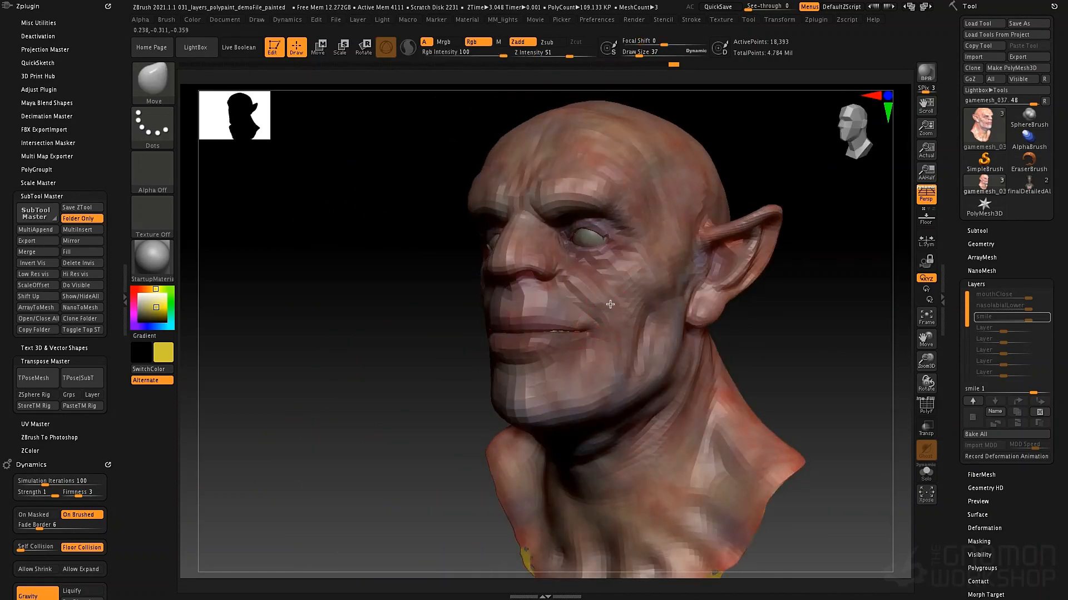
{"action": "right_click_drag", "start_coordinate": [600, 307], "coordinate": [619, 309]}
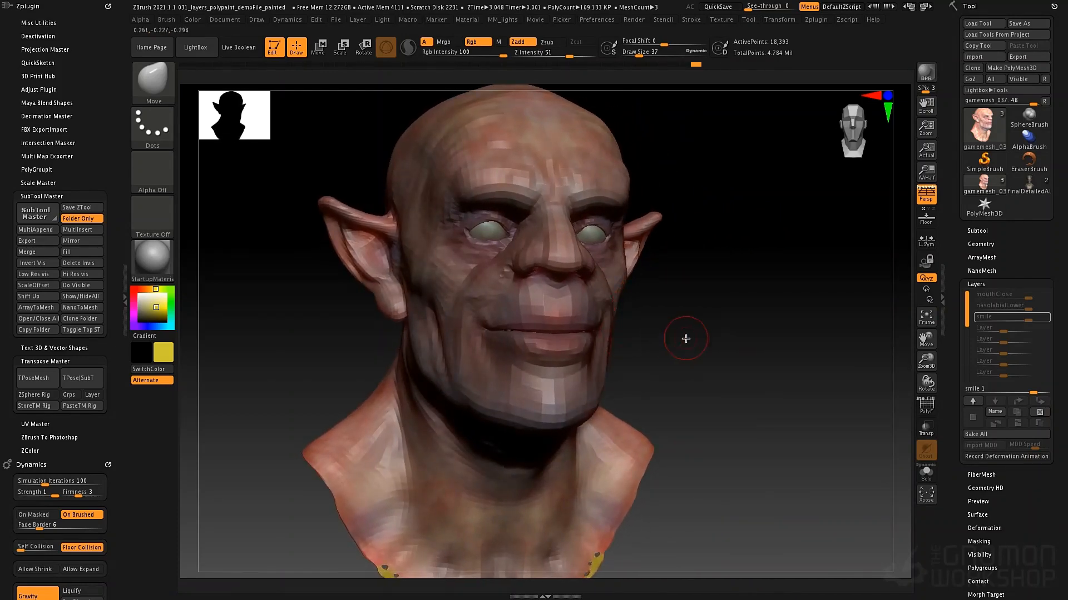
- Return to subdivision level 5, stop recording the smile layer, and set its intensity to 0
{"action": "left_click", "coordinate": [989, 245]}
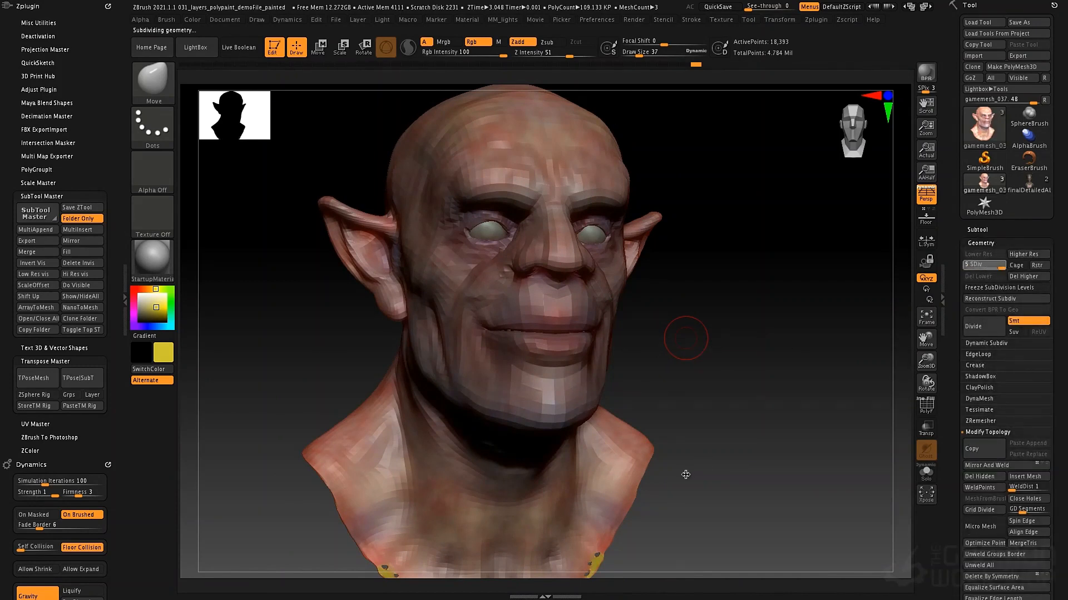
{"action": "left_click", "coordinate": [990, 433]}
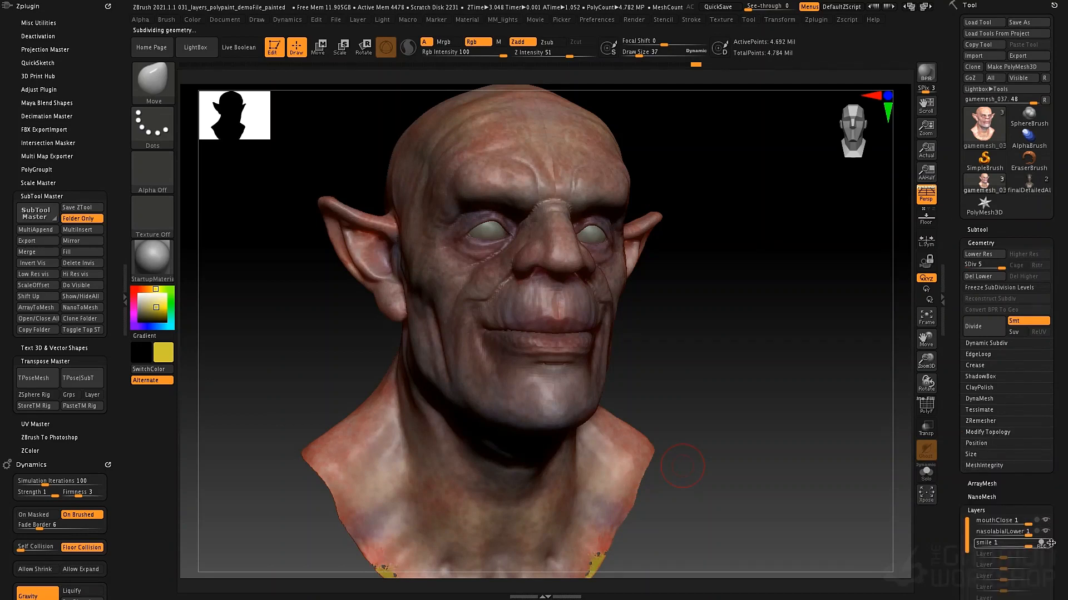
{"action": "scroll", "coordinate": [1062, 488], "scroll_direction": "down", "scroll_amount": 3}
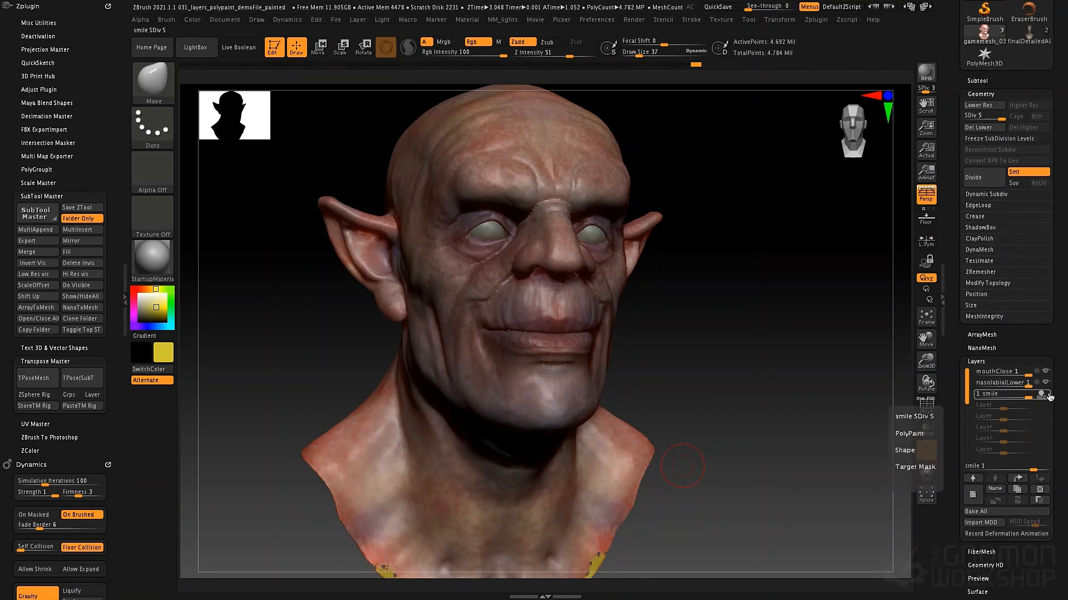
{"action": "left_click", "coordinate": [1016, 397]}
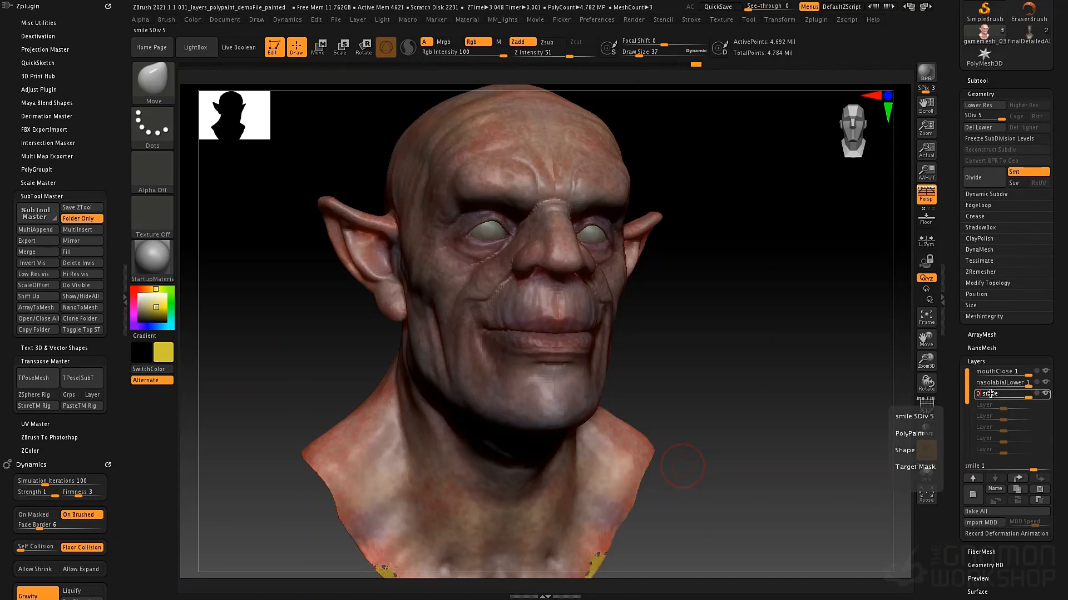
{"action": "key", "text": "Return"}
- Add another sculpt layer and name it browFurrow
{"action": "left_click_drag", "start_coordinate": [735, 461], "coordinate": [704, 448]}
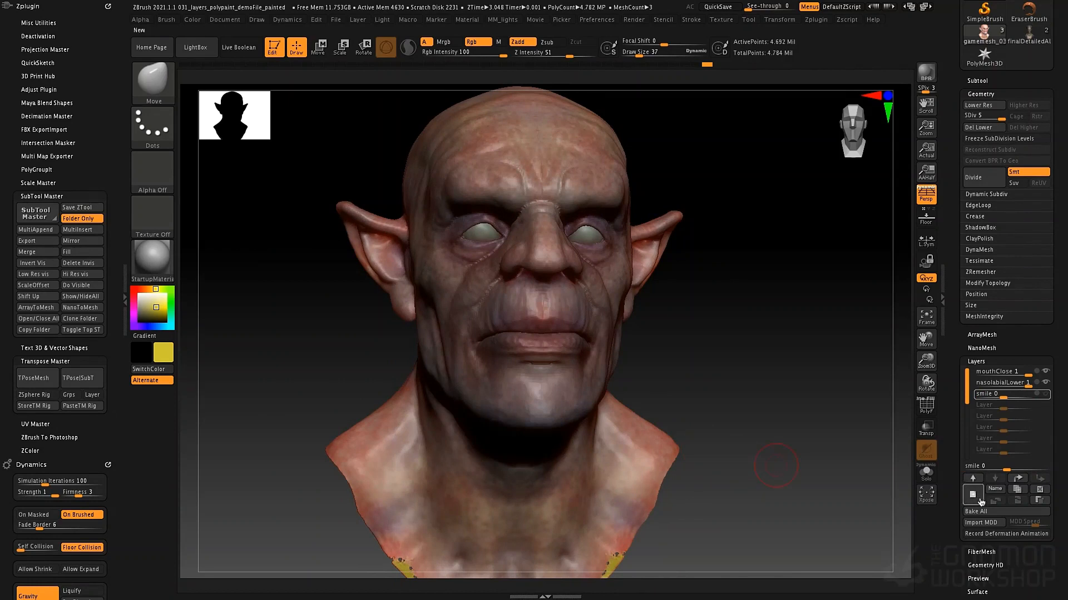
{"action": "left_click", "coordinate": [980, 502]}
{"action": "left_click", "coordinate": [995, 489]}
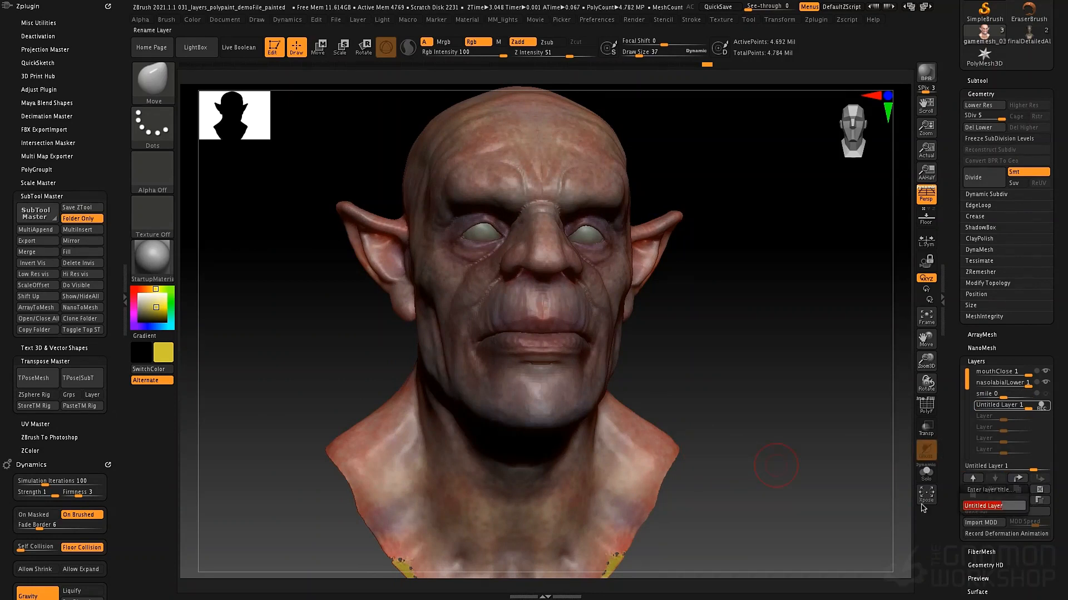
{"action": "type", "text": "browFurrow"}
{"action": "key", "text": "Return"}
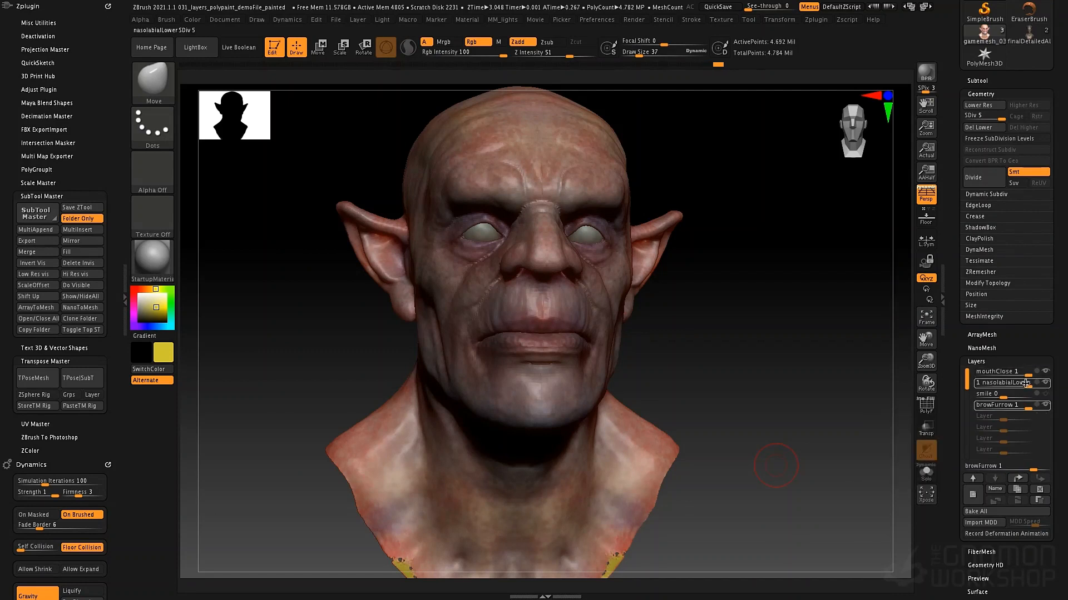
- Set the mouthClose and nasolabialLower layer intensities to 0 and turn on recording for browFurrow
{"action": "left_click", "coordinate": [1026, 375]}
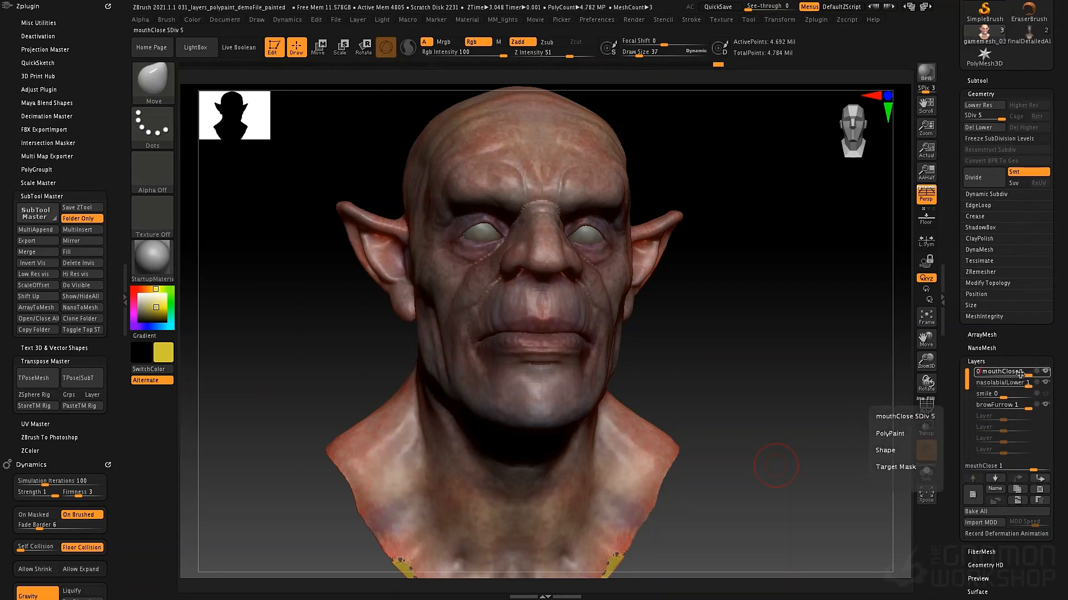
{"action": "left_click", "coordinate": [1024, 386]}
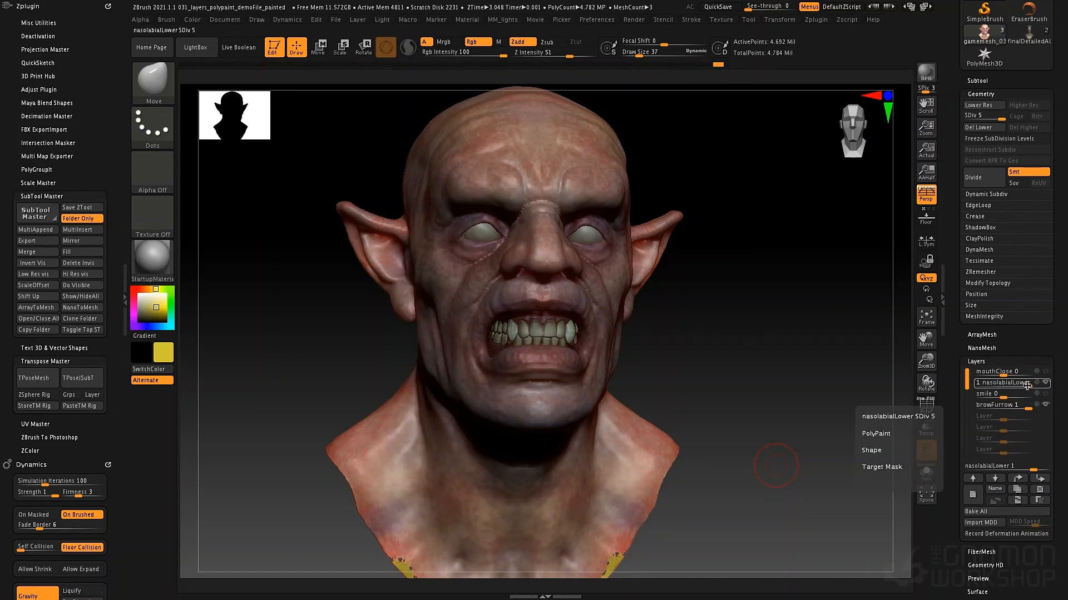
{"action": "left_click", "coordinate": [1028, 384]}
{"action": "left_click", "coordinate": [1028, 384]}
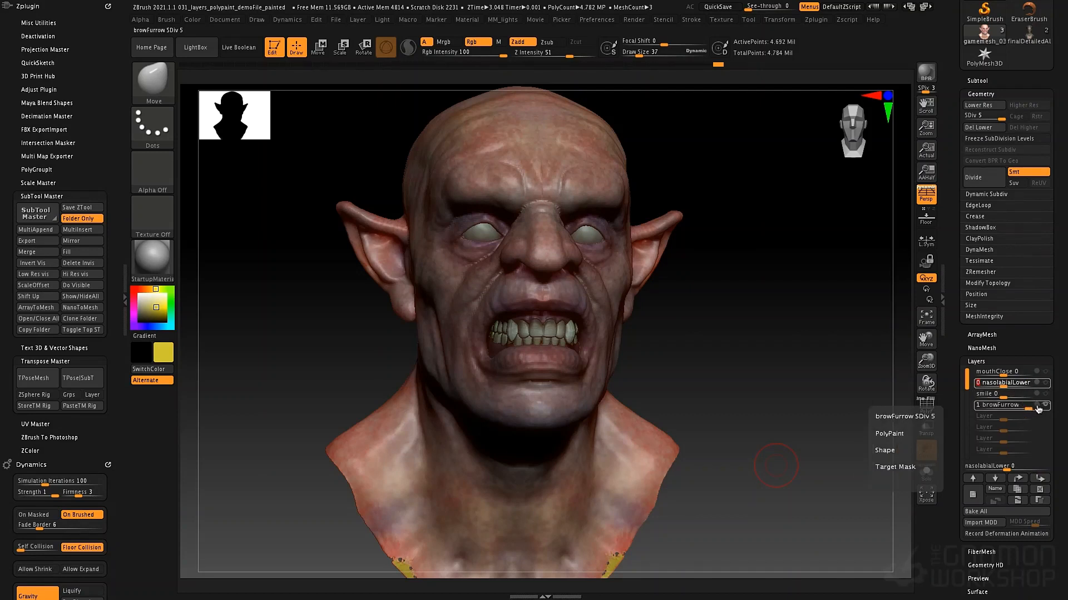
{"action": "left_click", "coordinate": [1037, 407]}
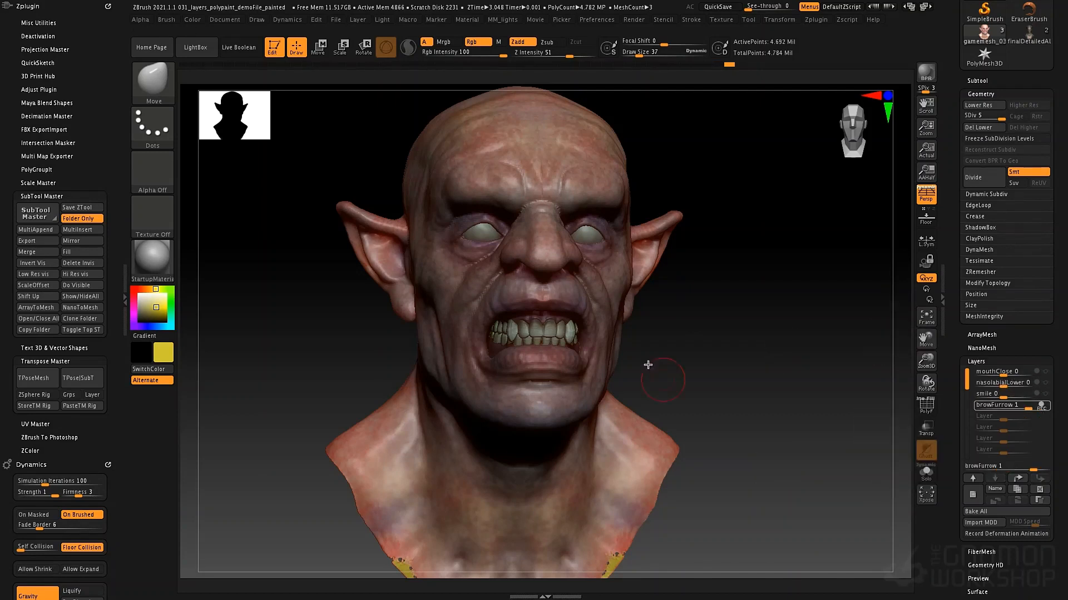
- Go down to subdivision level 2 and paint a mask over the nose and around the eye sockets
{"action": "key", "text": "shift"}
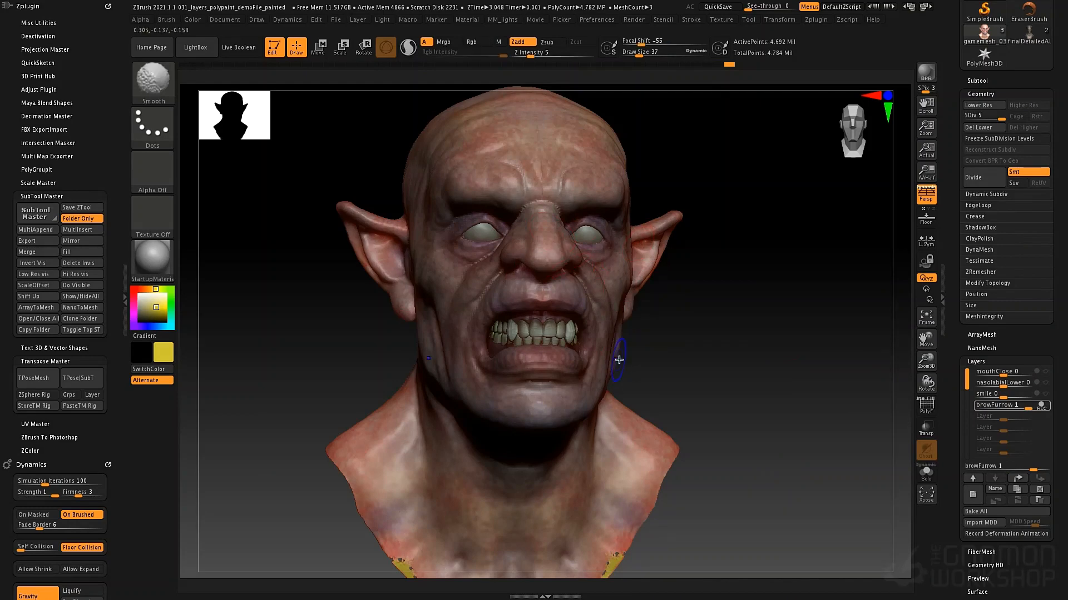
{"action": "key", "text": "shift+d"}
{"action": "key", "text": "shift+d"}
{"action": "key", "text": "shift+d"}
{"action": "right_click_drag", "start_coordinate": [579, 223], "coordinate": [570, 345], "text": "alt"}
{"action": "mouse_move", "coordinate": [561, 347]}
{"action": "left_mouse_down", "text": "ctrl"}
{"action": "mouse_move", "coordinate": [571, 332]}
{"action": "mouse_move", "coordinate": [540, 342]}
{"action": "mouse_move", "coordinate": [478, 289]}
{"action": "mouse_move", "coordinate": [492, 275]}
{"action": "mouse_move", "coordinate": [461, 314]}
{"action": "mouse_move", "coordinate": [478, 327]}
{"action": "mouse_move", "coordinate": [468, 350]}
{"action": "mouse_move", "coordinate": [488, 336]}
{"action": "left_mouse_up", "text": "ctrl"}
{"action": "left_click_drag", "start_coordinate": [724, 327], "coordinate": [682, 317]}
- Push the brows down and together into a frown with the Move brush at draw sizes 84 and 52
{"action": "key", "text": "space"}
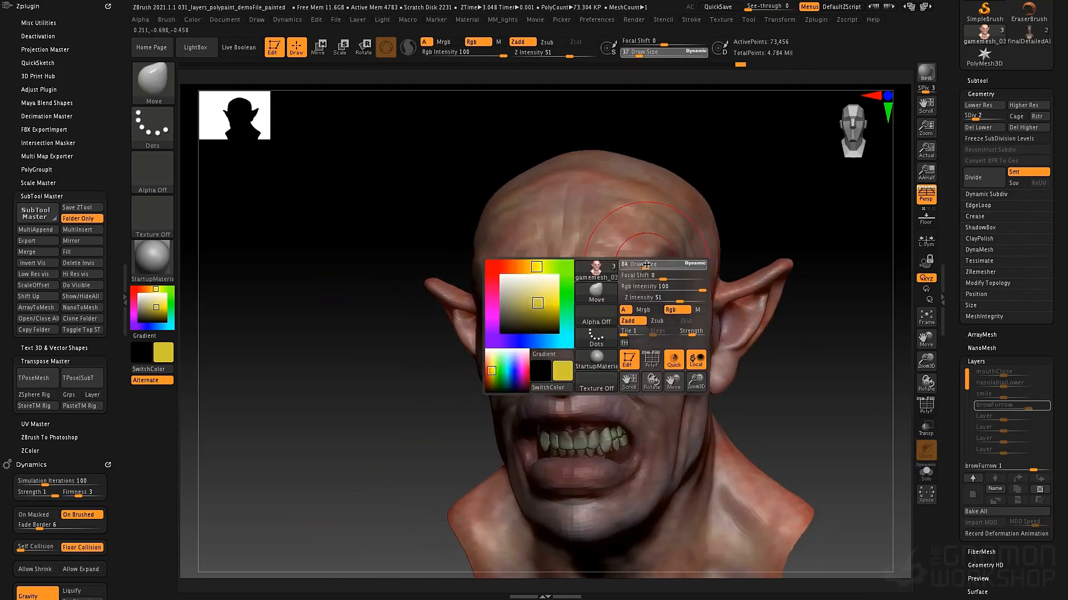
{"action": "mouse_move", "coordinate": [639, 265]}
{"action": "left_mouse_down"}
{"action": "mouse_move", "coordinate": [609, 255]}
{"action": "mouse_move", "coordinate": [590, 276]}
{"action": "mouse_move", "coordinate": [601, 314]}
{"action": "left_mouse_up"}
{"action": "key", "text": "space"}
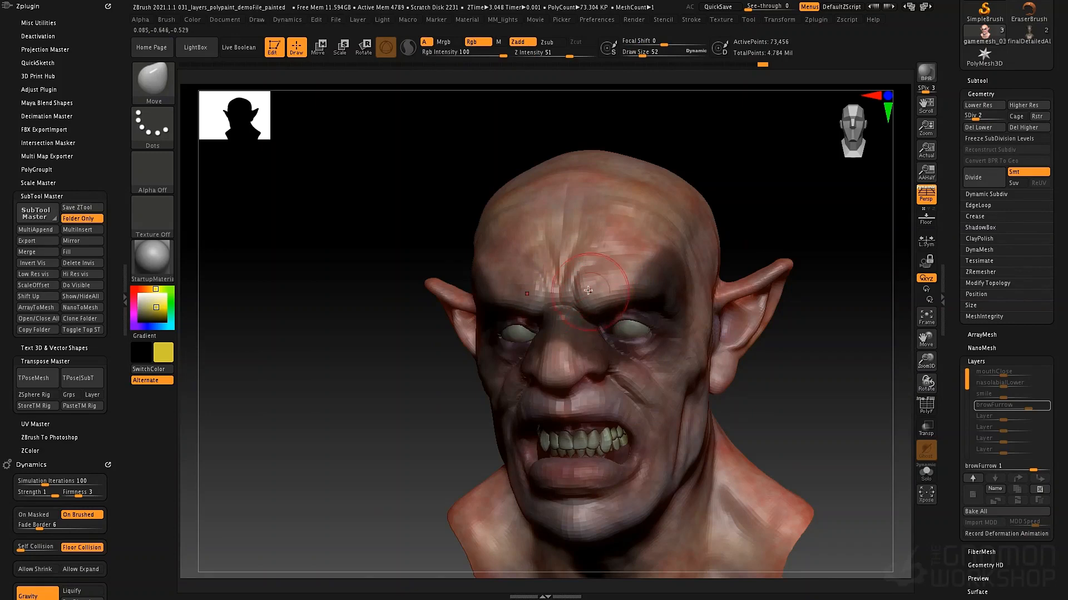
{"action": "right_click_drag", "start_coordinate": [599, 287], "coordinate": [541, 292]}
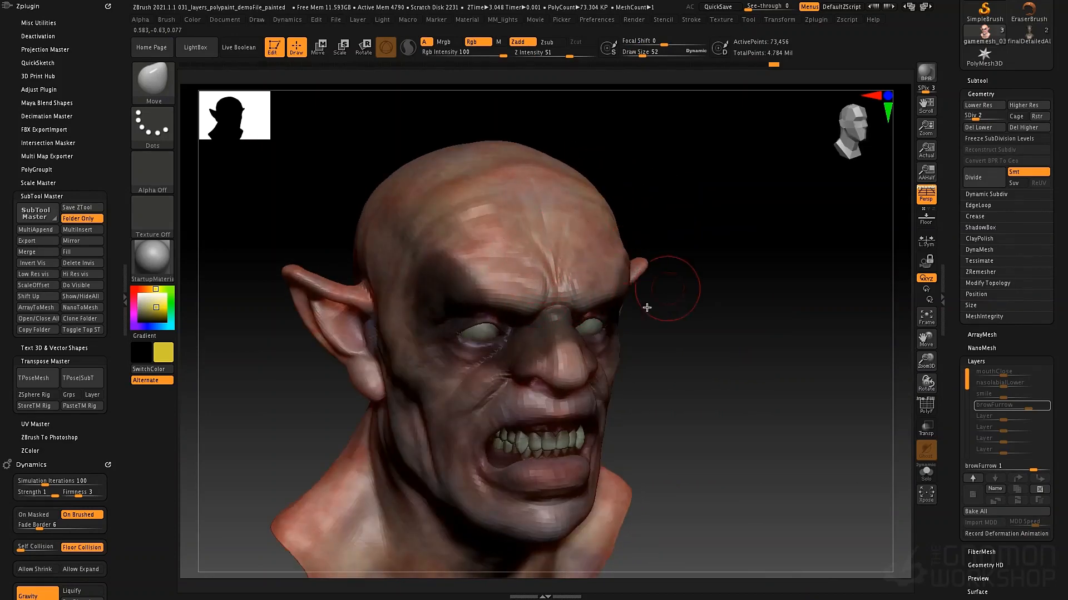
{"action": "right_click_drag", "start_coordinate": [645, 308], "coordinate": [650, 289]}
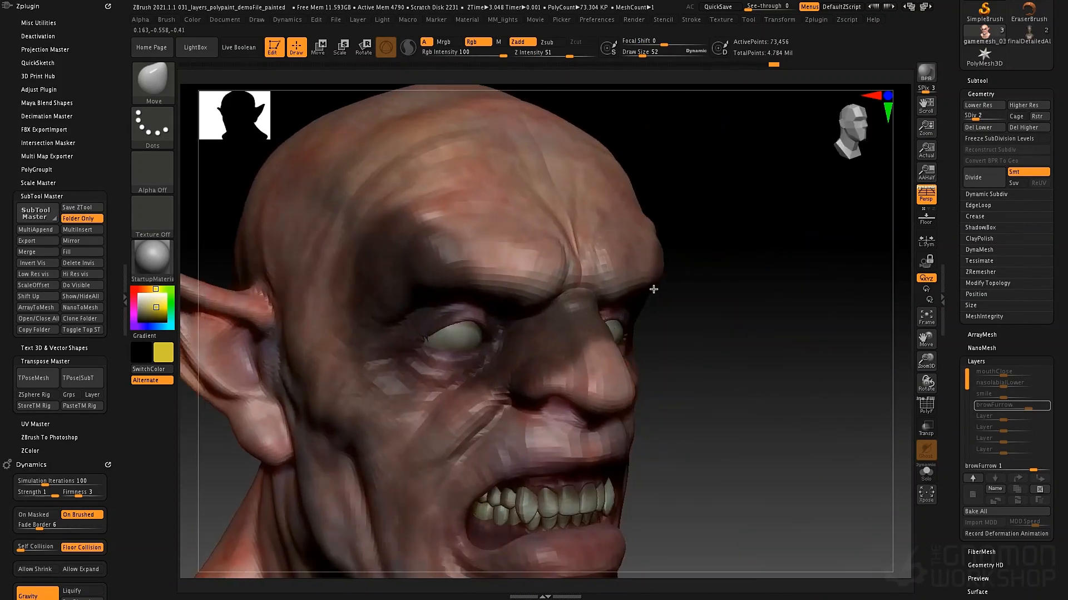
- Invert the mask and adjust the bridge of the nose with the Move brush at draw size 32
{"action": "right_click_drag", "start_coordinate": [607, 305], "coordinate": [537, 311]}
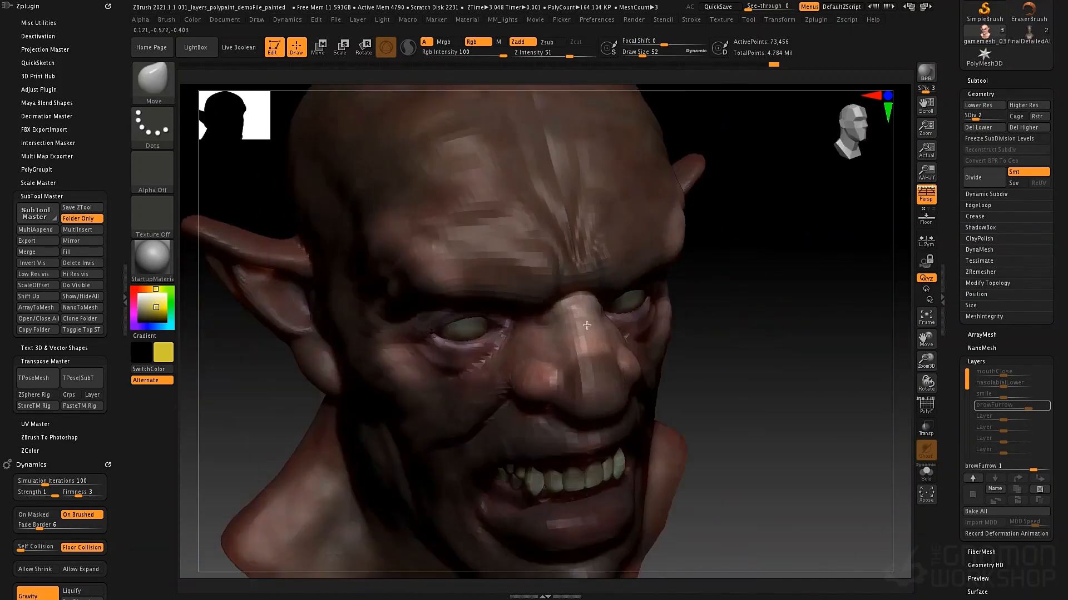
{"action": "key", "text": "space"}
{"action": "left_click_drag", "start_coordinate": [586, 322], "coordinate": [581, 323]}
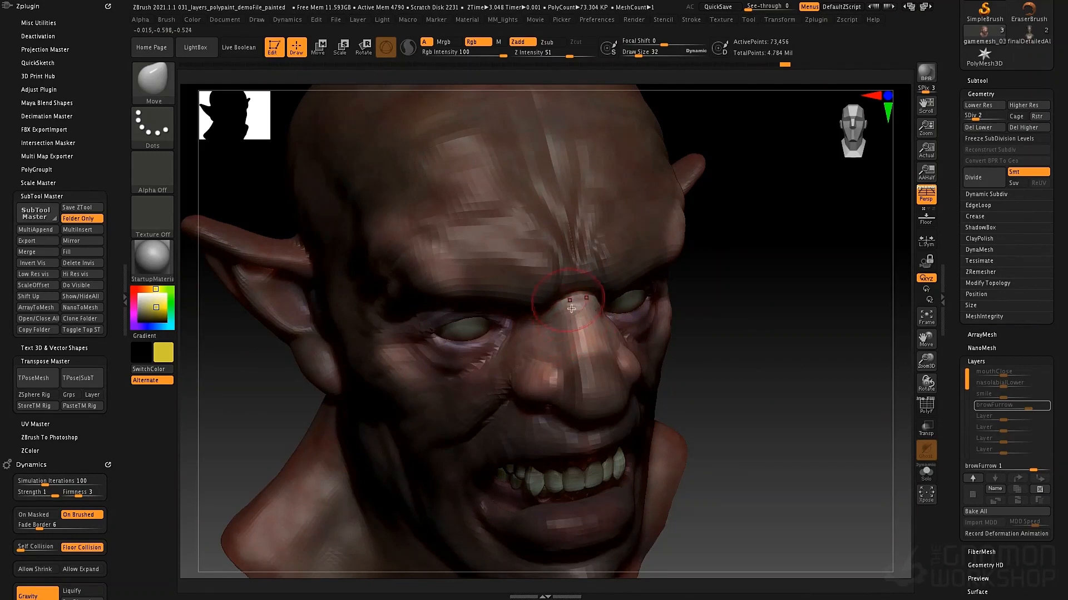
- Carve creases across the nose bridge with the DamStandard brush at draw size 8, and clear the mask
{"action": "key", "text": "b"}
{"action": "key", "text": "d"}
{"action": "key", "text": "s"}
{"action": "key", "text": "space"}
{"action": "left_click_drag", "start_coordinate": [585, 309], "coordinate": [575, 311]}
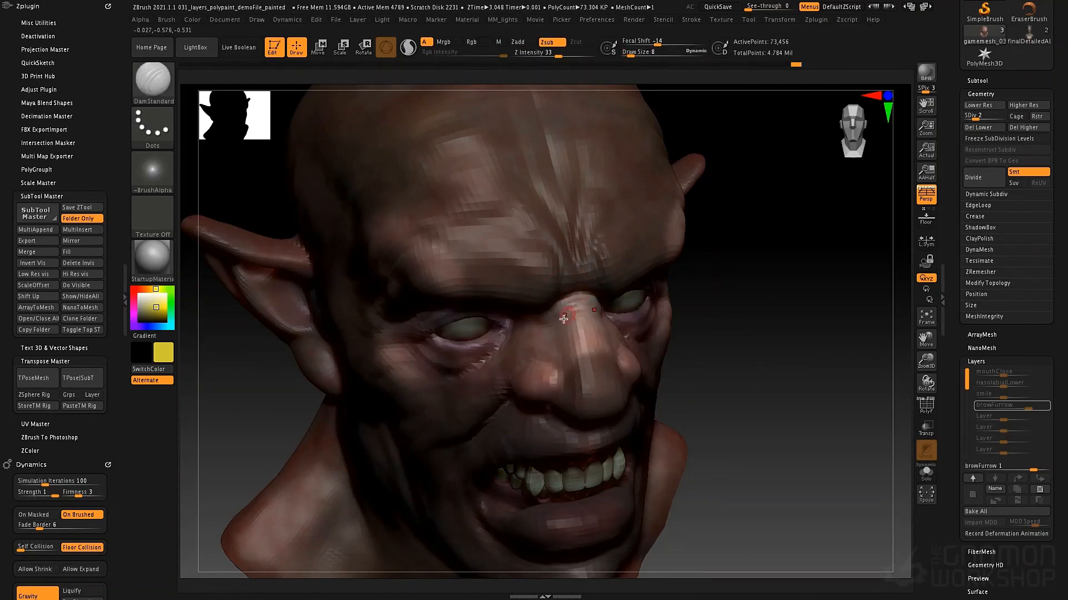
{"action": "right_click_drag", "start_coordinate": [590, 317], "coordinate": [755, 321]}
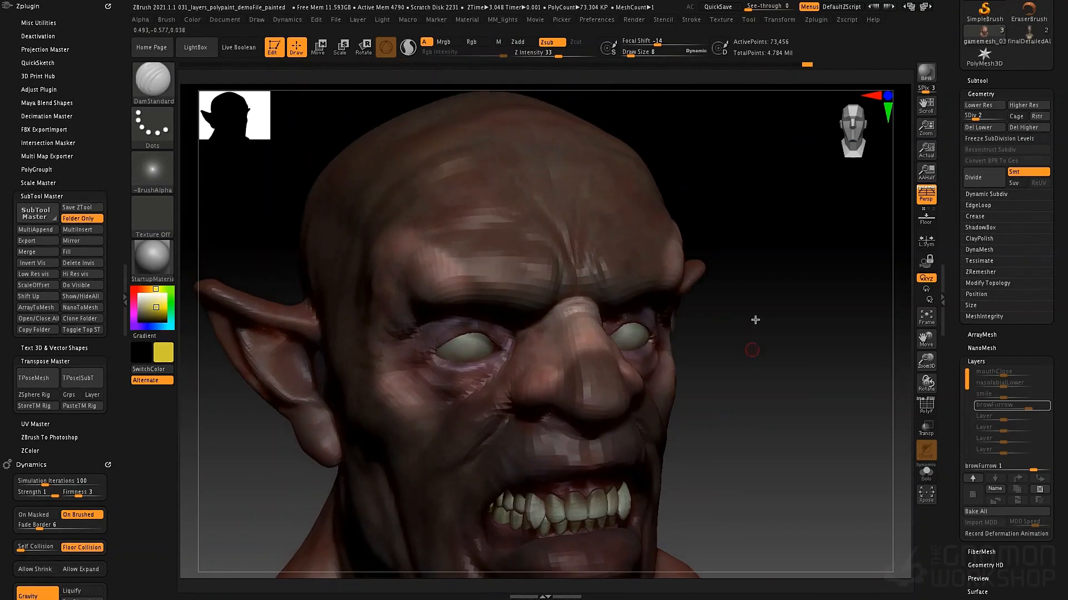
{"action": "left_click", "coordinate": [768, 374], "text": "ctrl+shift"}
- Carve frown lines between the brows and up the forehead with DamStandard at draw size 25, at subdivision levels 2 and 3
{"action": "key", "text": "space"}
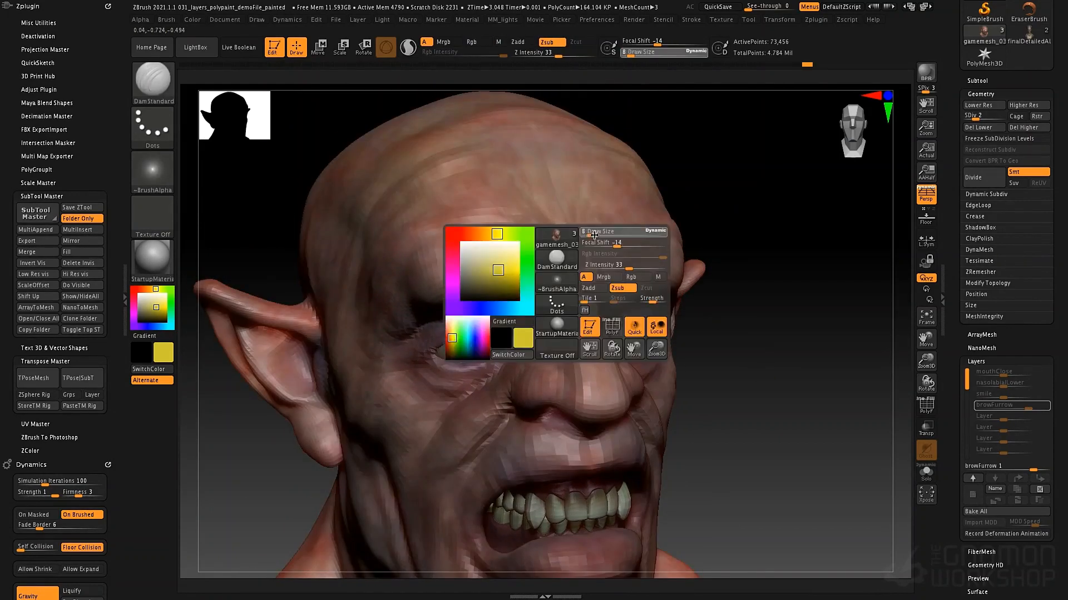
{"action": "left_click_drag", "start_coordinate": [596, 233], "coordinate": [621, 255]}
{"action": "right_click_drag", "start_coordinate": [610, 250], "coordinate": [545, 236]}
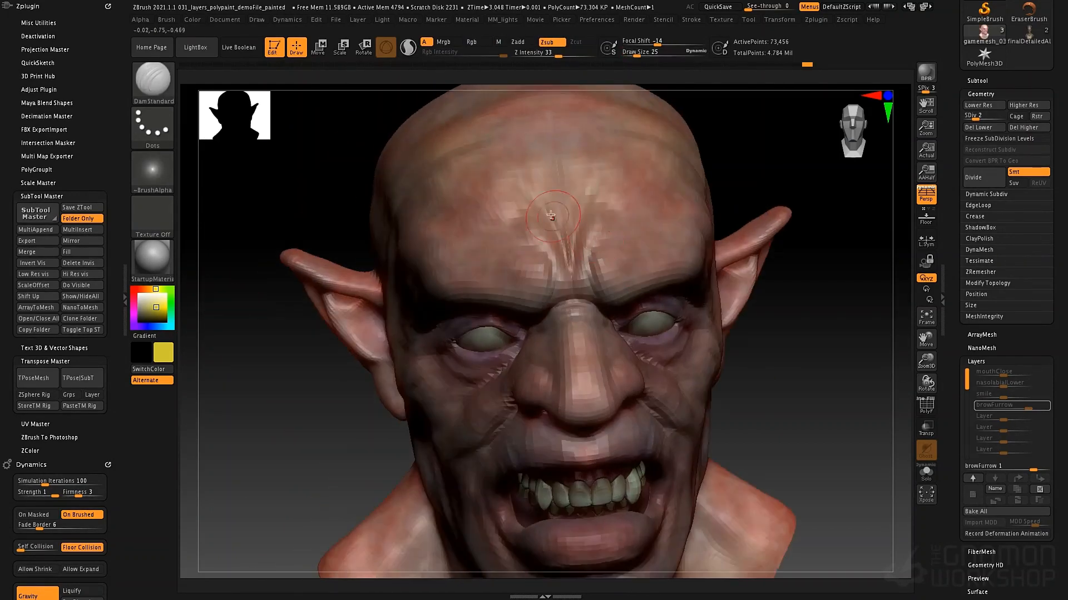
{"action": "left_click_drag", "start_coordinate": [529, 179], "coordinate": [563, 238]}
{"action": "left_click_drag", "start_coordinate": [593, 198], "coordinate": [580, 232]}
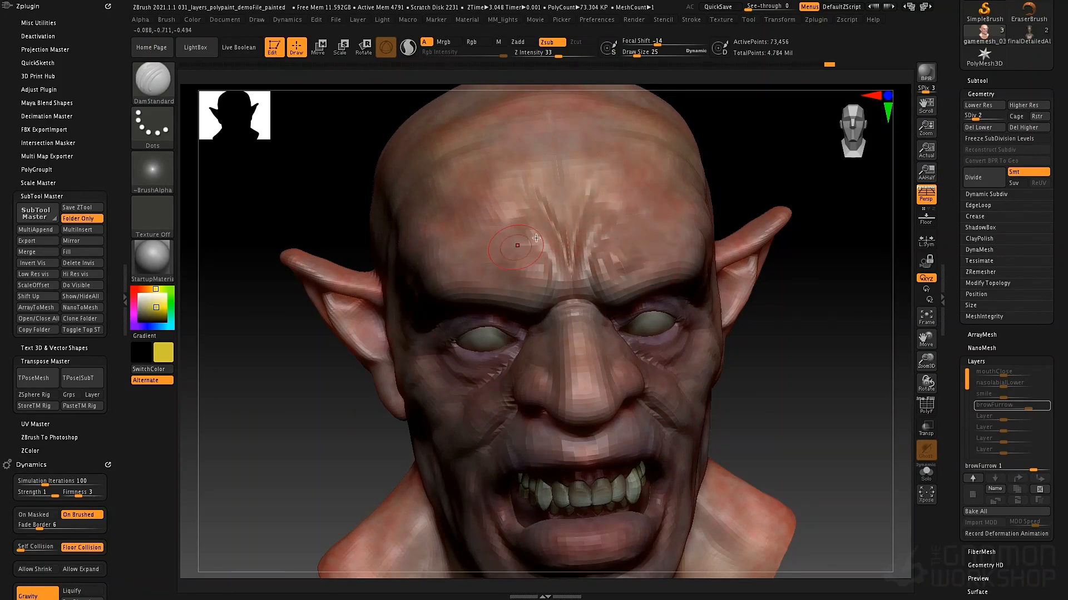
{"action": "right_click_drag", "start_coordinate": [489, 266], "coordinate": [514, 281]}
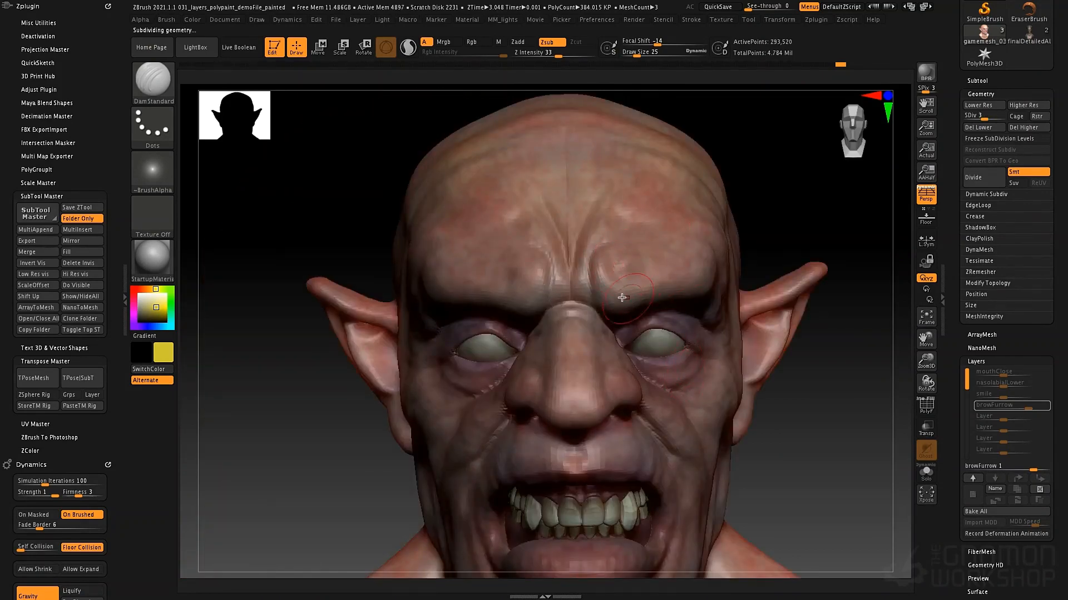
{"action": "right_click_drag", "start_coordinate": [621, 297], "coordinate": [548, 291]}
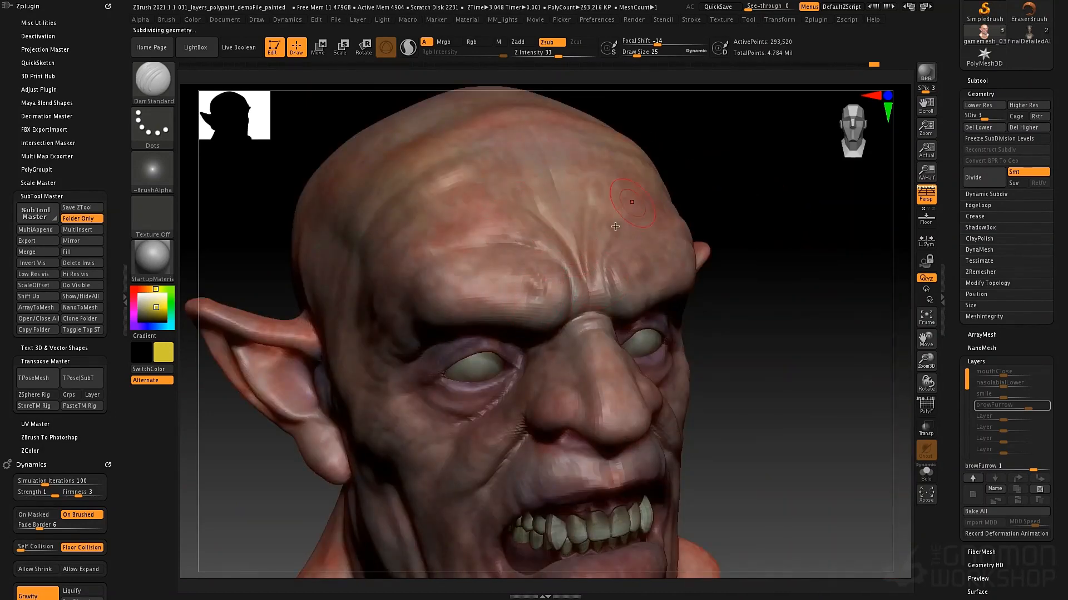
- Soften the forehead creases above the brows with the Smooth brush, and test the browFurrow layer's intensity at subdivision level 5
{"action": "right_click_drag", "start_coordinate": [615, 227], "coordinate": [627, 250]}
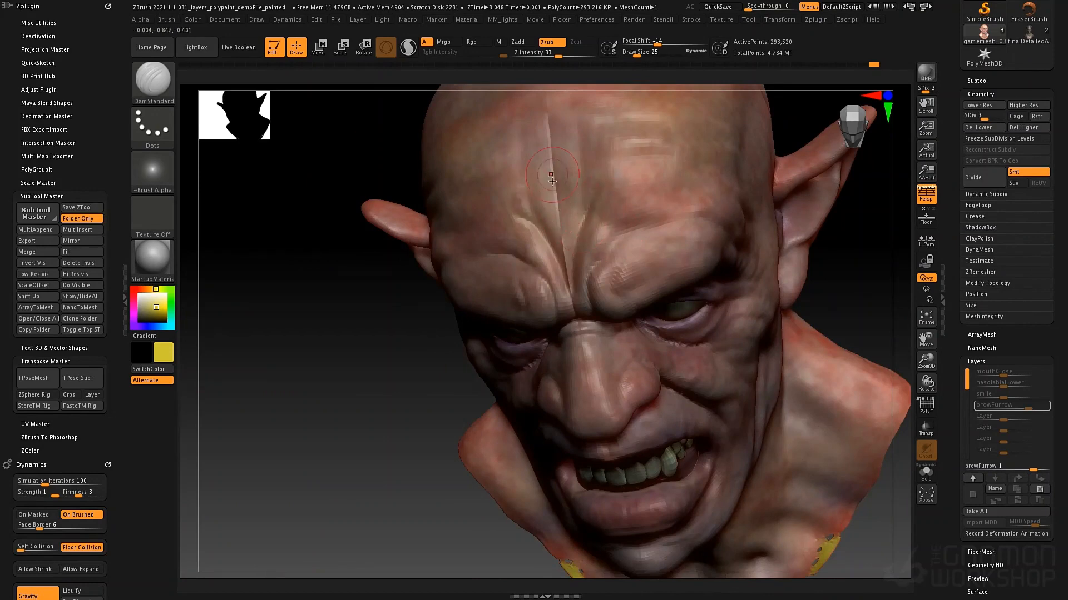
{"action": "key", "text": "shift"}
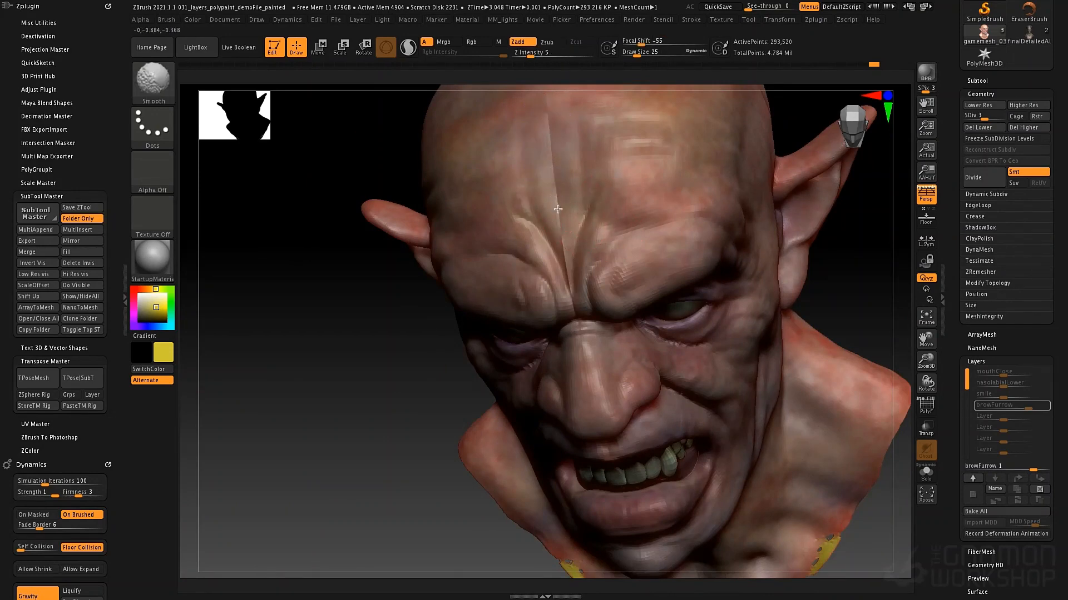
{"action": "right_click_drag", "start_coordinate": [556, 181], "coordinate": [561, 192], "text": "shift"}
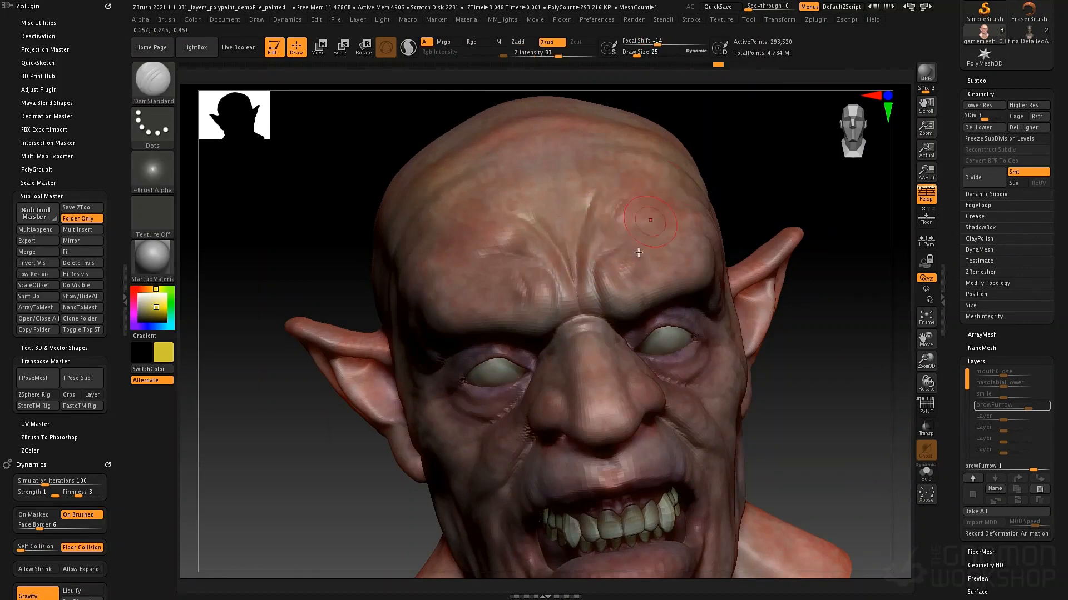
{"action": "mouse_move", "coordinate": [620, 216]}
{"action": "right_mouse_down"}
{"action": "mouse_move", "coordinate": [646, 212]}
{"action": "mouse_move", "coordinate": [618, 218]}
{"action": "right_mouse_up"}
{"action": "right_click_drag", "start_coordinate": [686, 322], "coordinate": [628, 262], "text": "ctrl"}
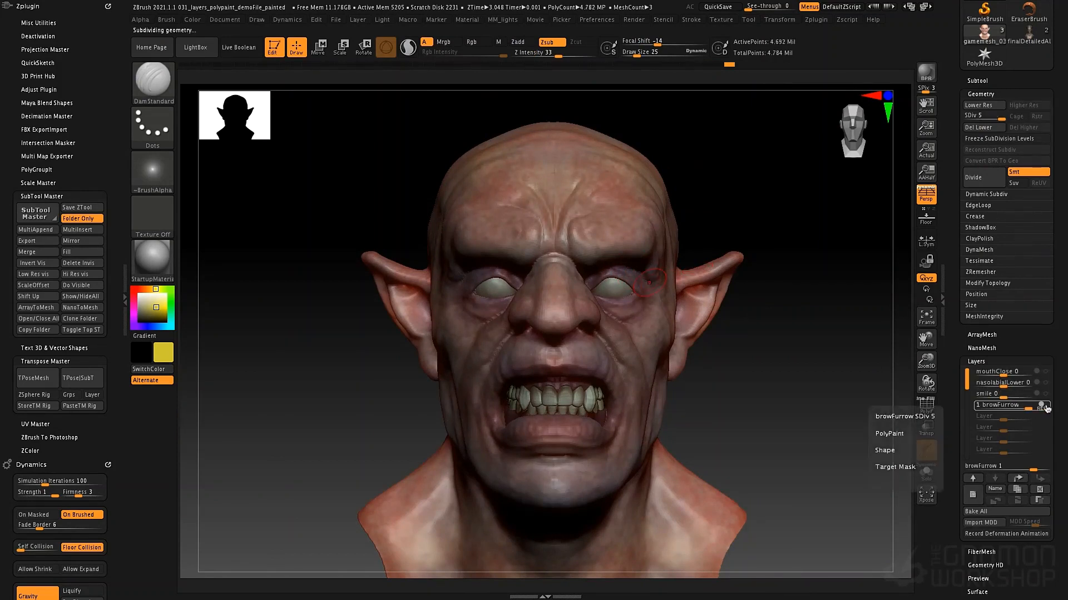
{"action": "mouse_move", "coordinate": [1028, 409]}
{"action": "left_mouse_down"}
{"action": "mouse_move", "coordinate": [1007, 409]}
{"action": "mouse_move", "coordinate": [1038, 409]}
{"action": "left_mouse_up"}
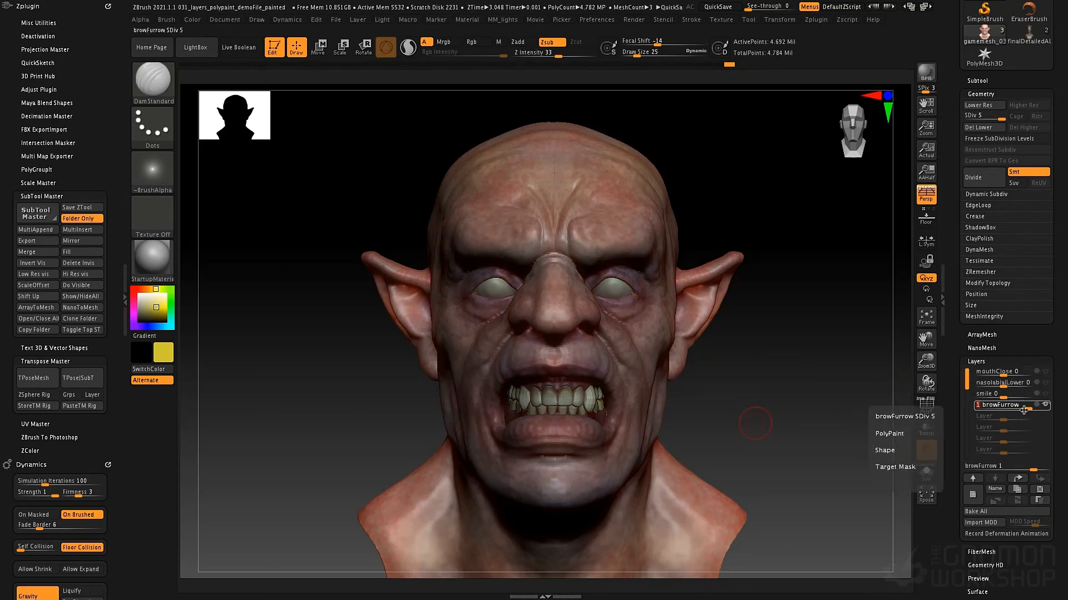
- Add a new sculpt layer and name it earWiggle
{"action": "left_click", "coordinate": [974, 496]}
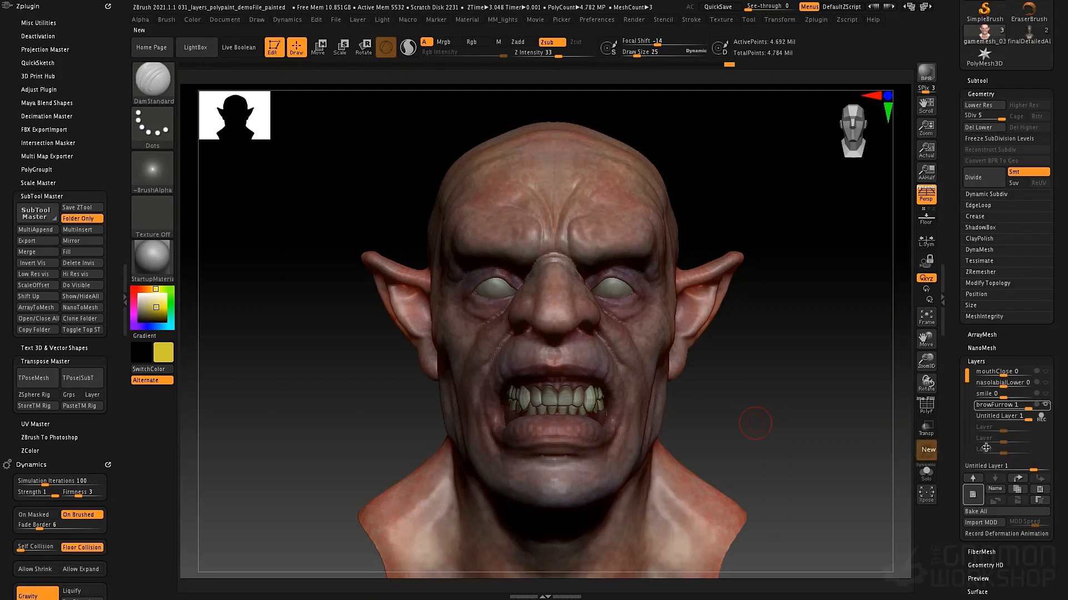
{"action": "left_click", "coordinate": [995, 489]}
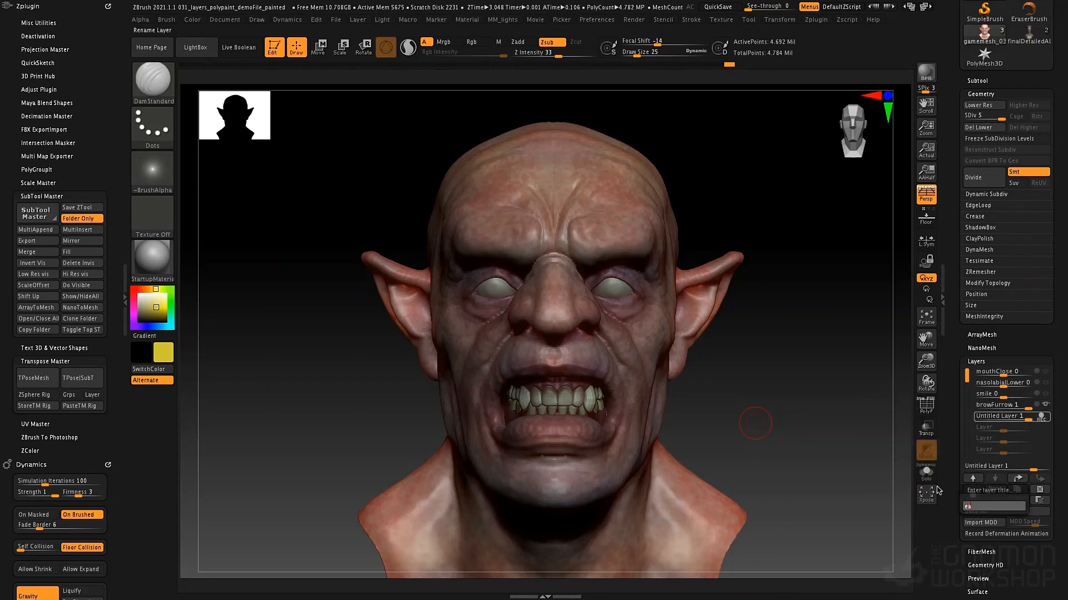
{"action": "type", "text": "earWiggle"}
{"action": "key", "text": "Return"}
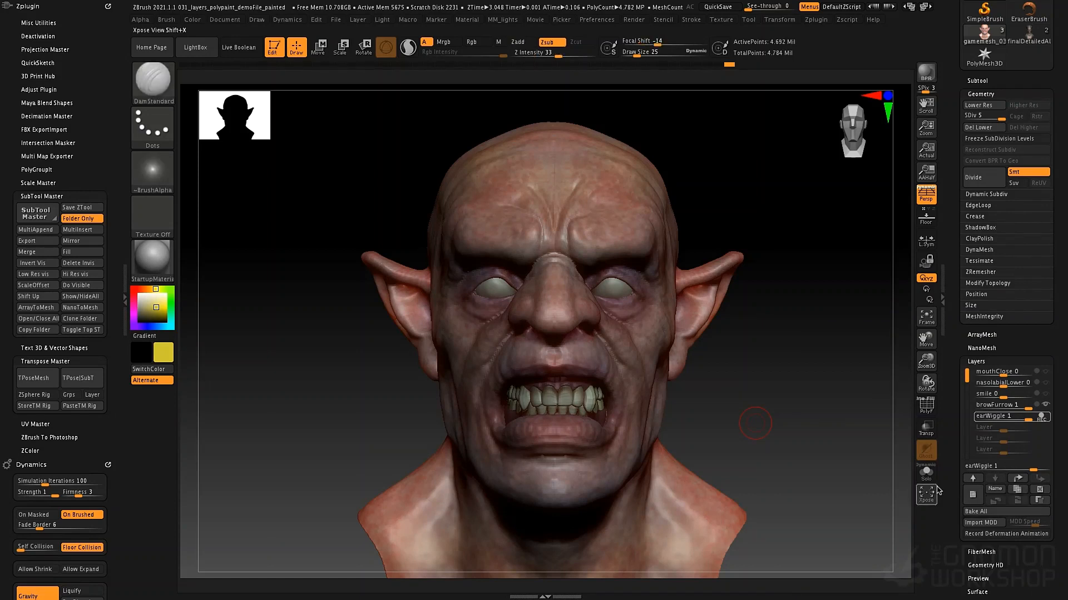
- Drop to subdivision level 1 and mask the head so that only the ears stay editable, using the polyframe display
{"action": "key", "text": "shift+d"}
{"action": "key", "text": "shift+d"}
{"action": "key", "text": "shift+d"}
{"action": "key", "text": "shift+d"}
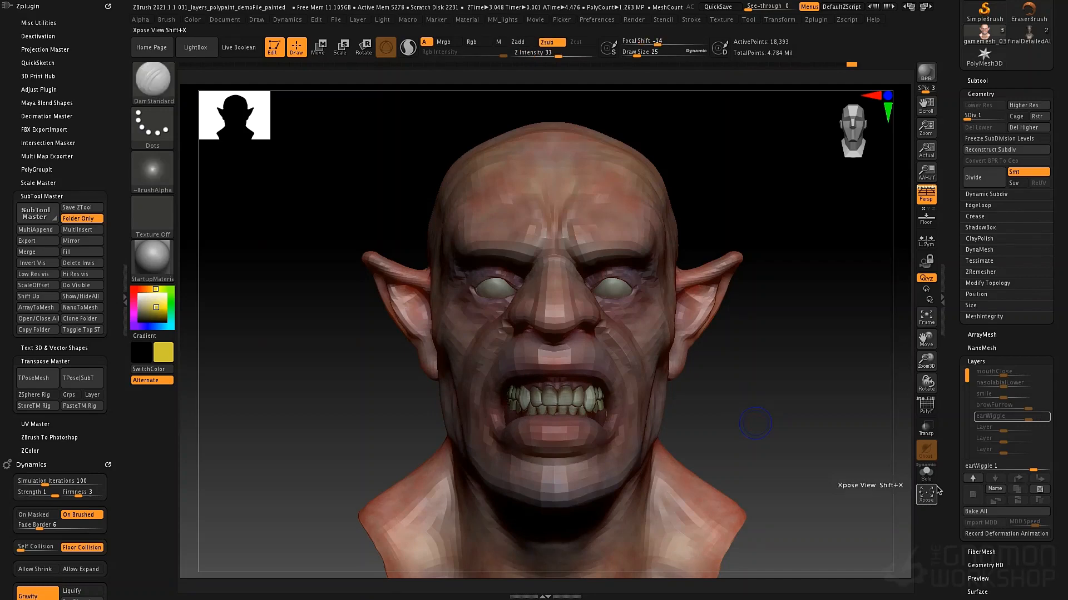
{"action": "key", "text": "shift+f"}
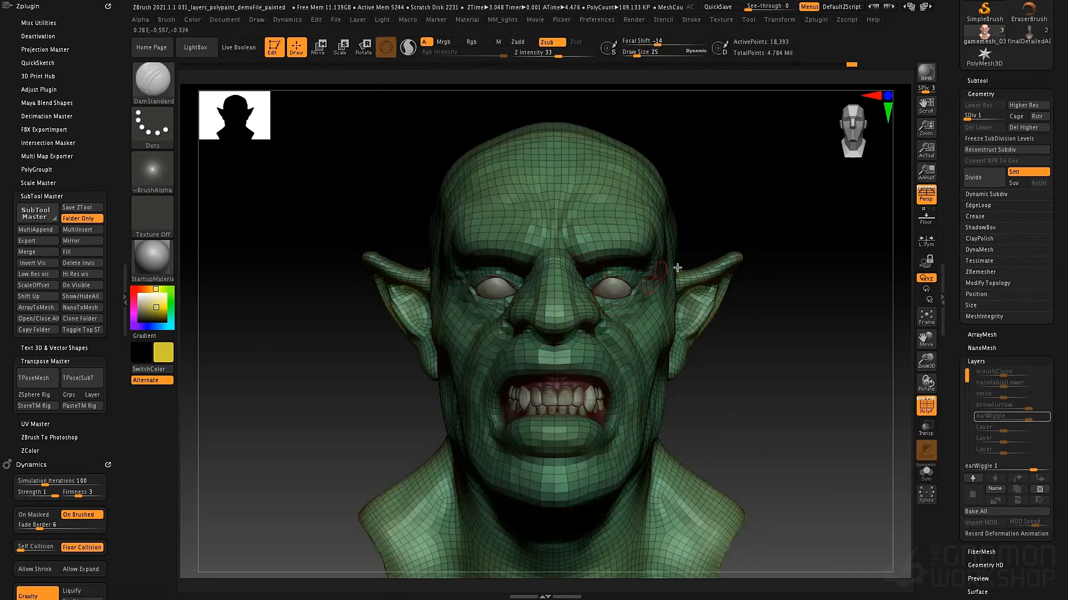
{"action": "left_click", "coordinate": [742, 338], "text": "ctrl"}
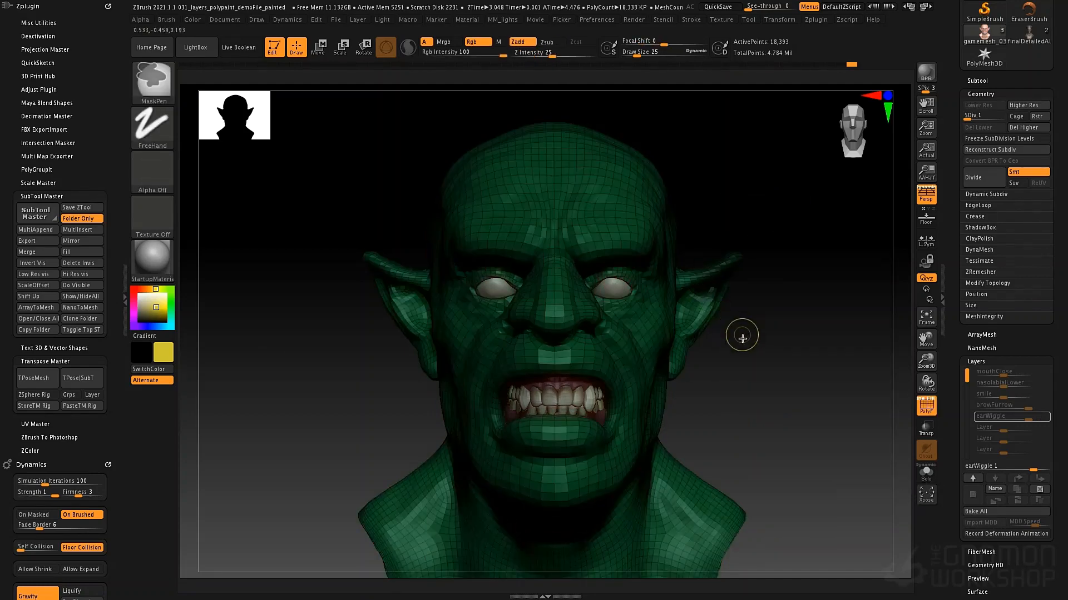
{"action": "left_click", "coordinate": [736, 326], "text": "ctrl"}
{"action": "key", "text": "shift+f"}
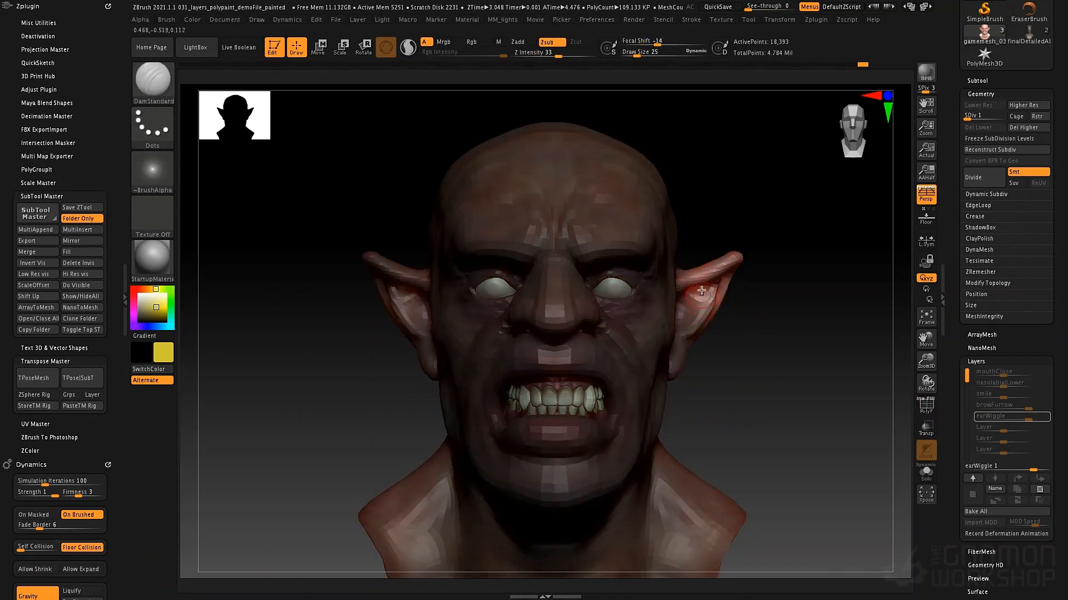
- Switch to Rotate with the Transpose line instead of the Gizmo, and lay the line out from the base of the goblin's left ear
{"action": "left_click", "coordinate": [363, 47]}
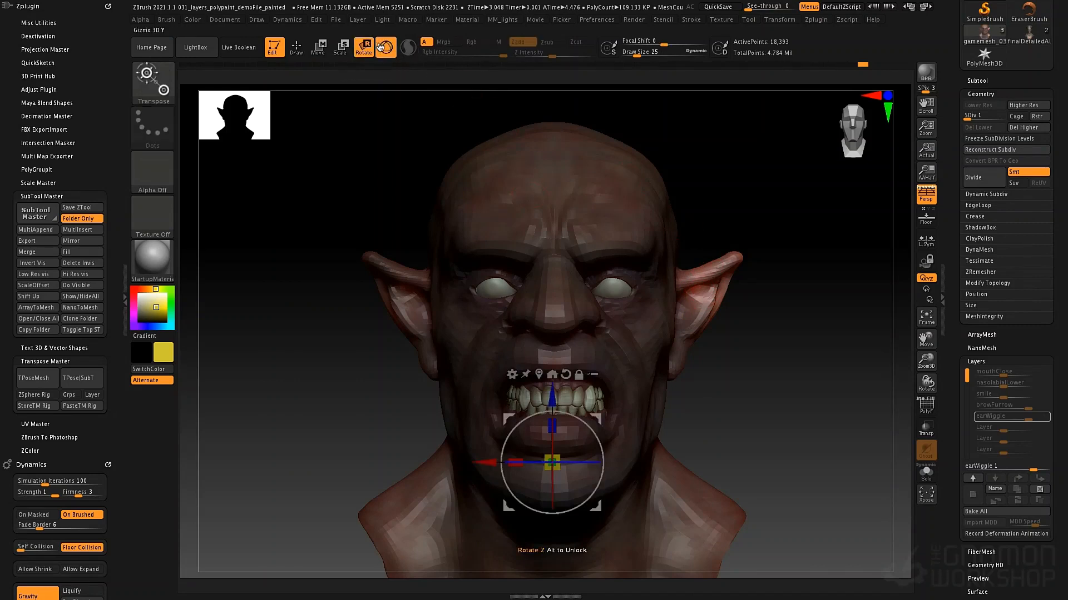
{"action": "left_click", "coordinate": [389, 50]}
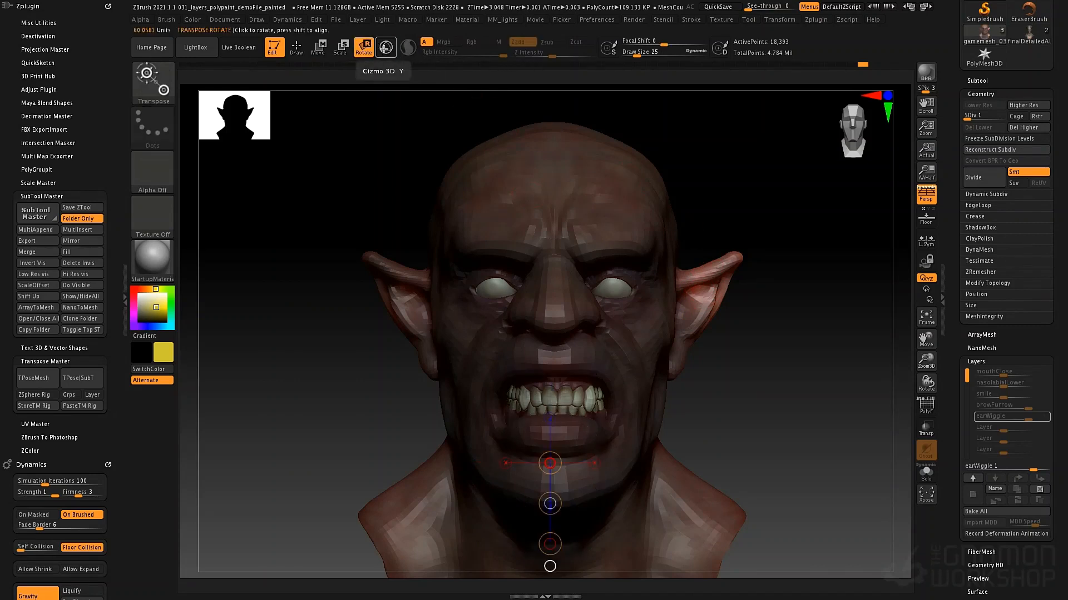
{"action": "left_click_drag", "start_coordinate": [680, 288], "coordinate": [745, 226]}
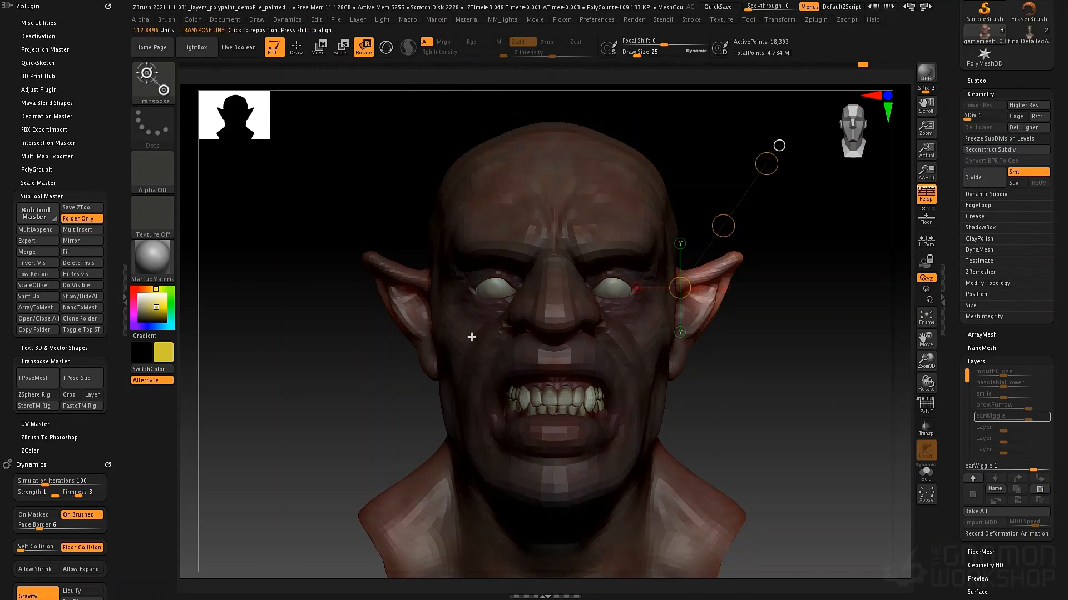
{"action": "mouse_move", "coordinate": [746, 318]}
{"action": "left_mouse_down"}
{"action": "mouse_move", "coordinate": [767, 338]}
{"action": "mouse_move", "coordinate": [693, 367]}
{"action": "mouse_move", "coordinate": [736, 250]}
{"action": "mouse_move", "coordinate": [683, 254]}
{"action": "mouse_move", "coordinate": [679, 326]}
{"action": "mouse_move", "coordinate": [622, 302]}
{"action": "mouse_move", "coordinate": [645, 334]}
{"action": "mouse_move", "coordinate": [653, 305]}
{"action": "left_mouse_up"}
{"action": "left_click_drag", "start_coordinate": [556, 332], "coordinate": [536, 329]}
{"action": "mouse_move", "coordinate": [664, 311]}
{"action": "left_mouse_down"}
{"action": "mouse_move", "coordinate": [591, 319]}
{"action": "mouse_move", "coordinate": [328, 408]}
{"action": "left_mouse_up"}
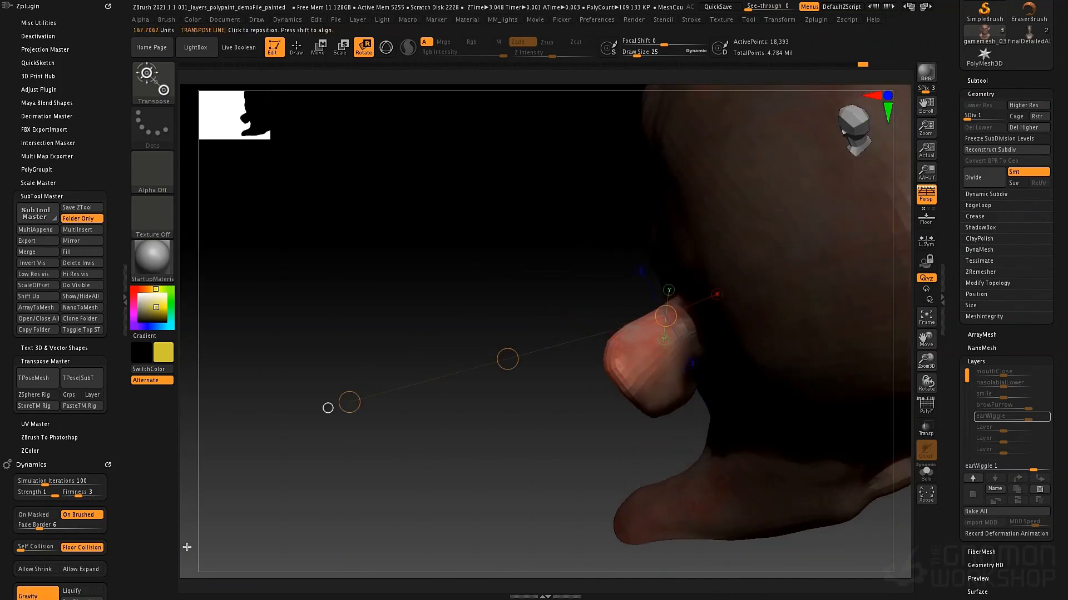
{"action": "left_click_drag", "start_coordinate": [746, 233], "coordinate": [443, 328]}
{"action": "left_click_drag", "start_coordinate": [482, 413], "coordinate": [718, 233]}
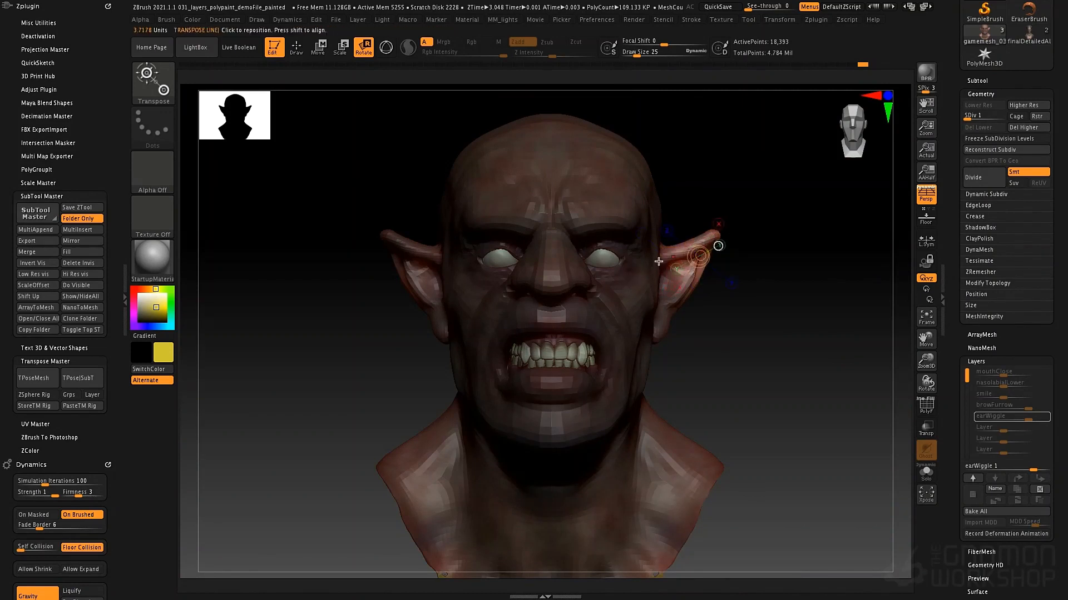
- Realign the Transpose line through the goblin's left ear from front and top views, rotate the ear, and return to the Move brush
{"action": "left_click_drag", "start_coordinate": [658, 250], "coordinate": [688, 250]}
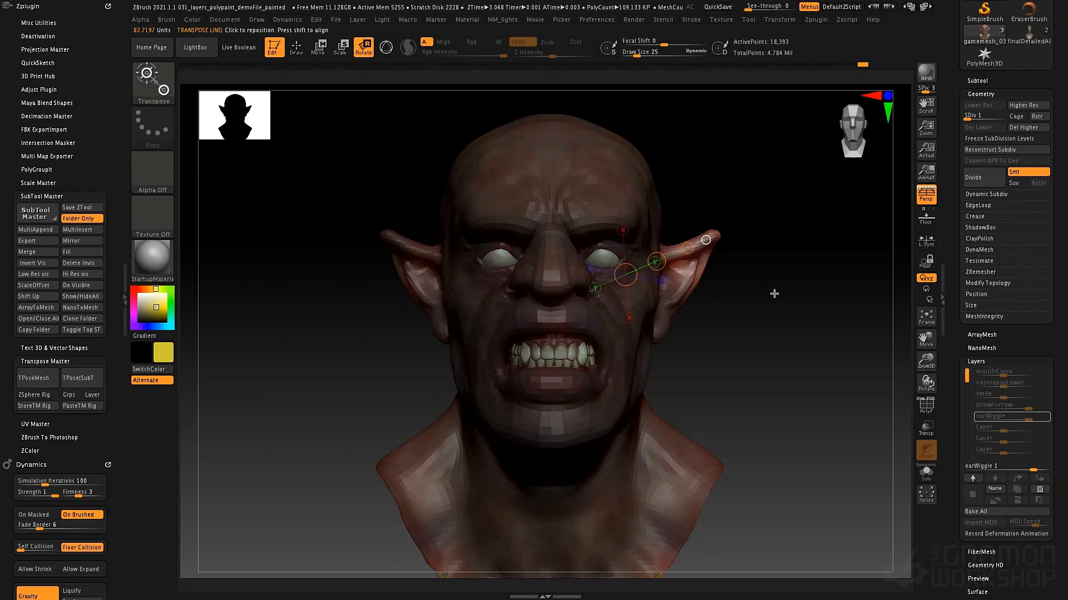
{"action": "left_click_drag", "start_coordinate": [775, 291], "coordinate": [775, 369]}
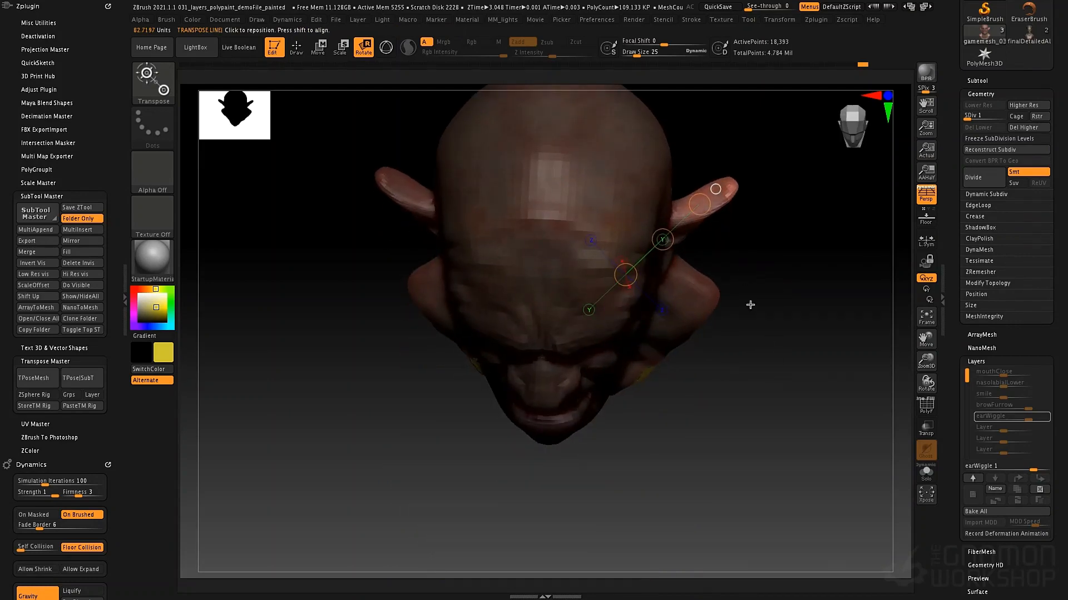
{"action": "left_click_drag", "start_coordinate": [750, 304], "coordinate": [758, 269]}
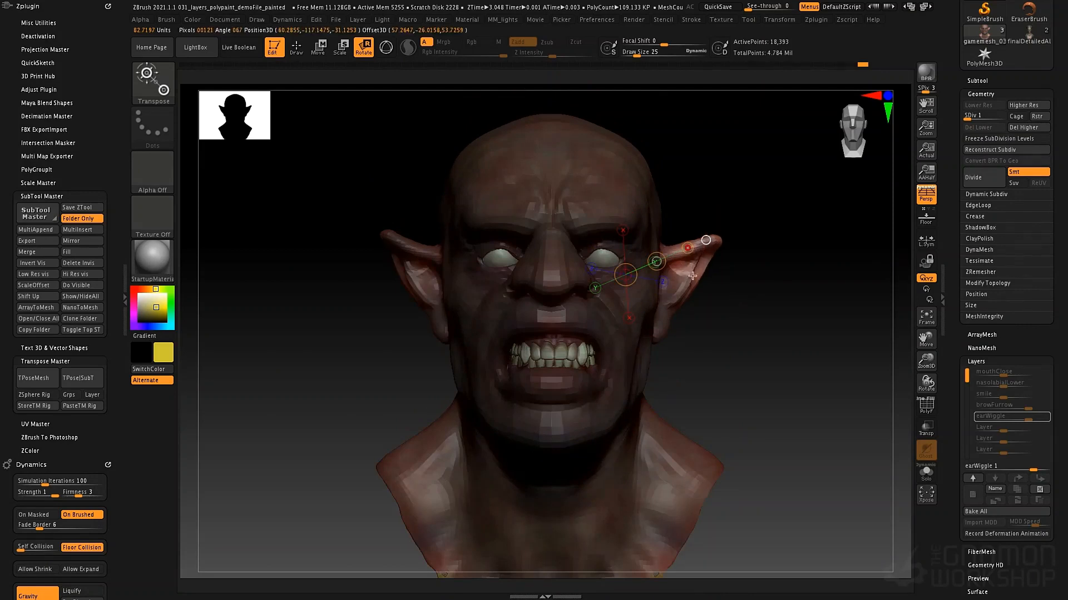
{"action": "left_click_drag", "start_coordinate": [688, 286], "coordinate": [689, 328]}
{"action": "left_click_drag", "start_coordinate": [732, 293], "coordinate": [693, 333]}
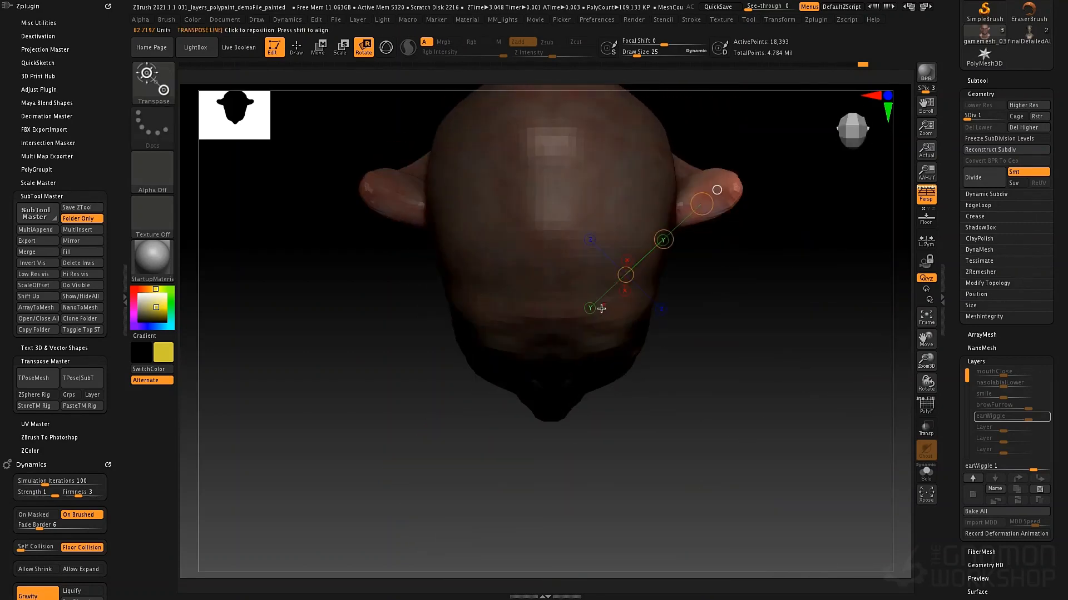
{"action": "left_click_drag", "start_coordinate": [625, 274], "coordinate": [588, 205]}
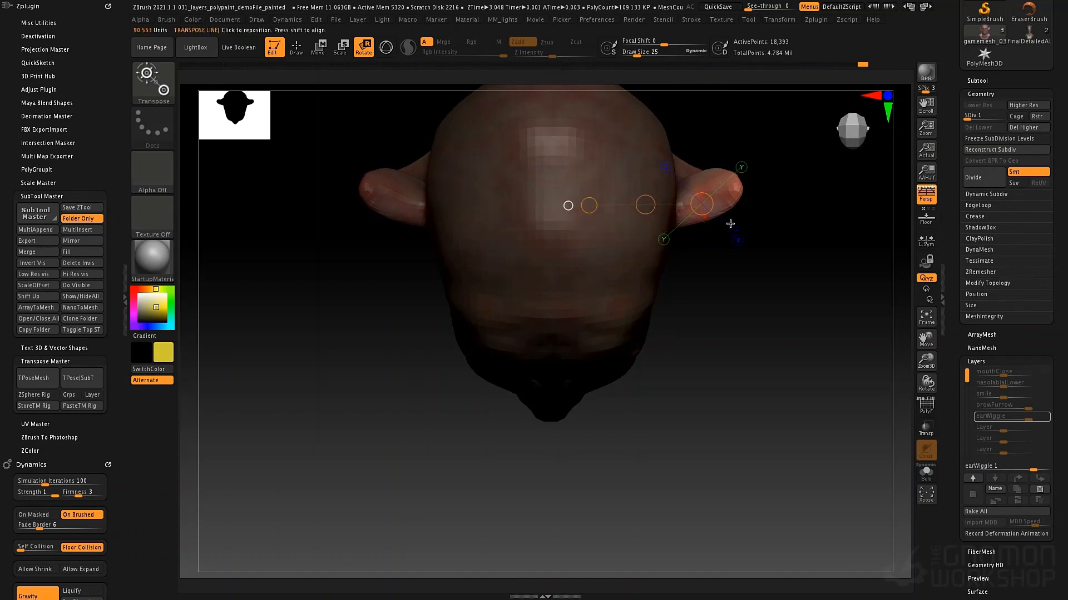
{"action": "left_click_drag", "start_coordinate": [719, 328], "coordinate": [752, 228]}
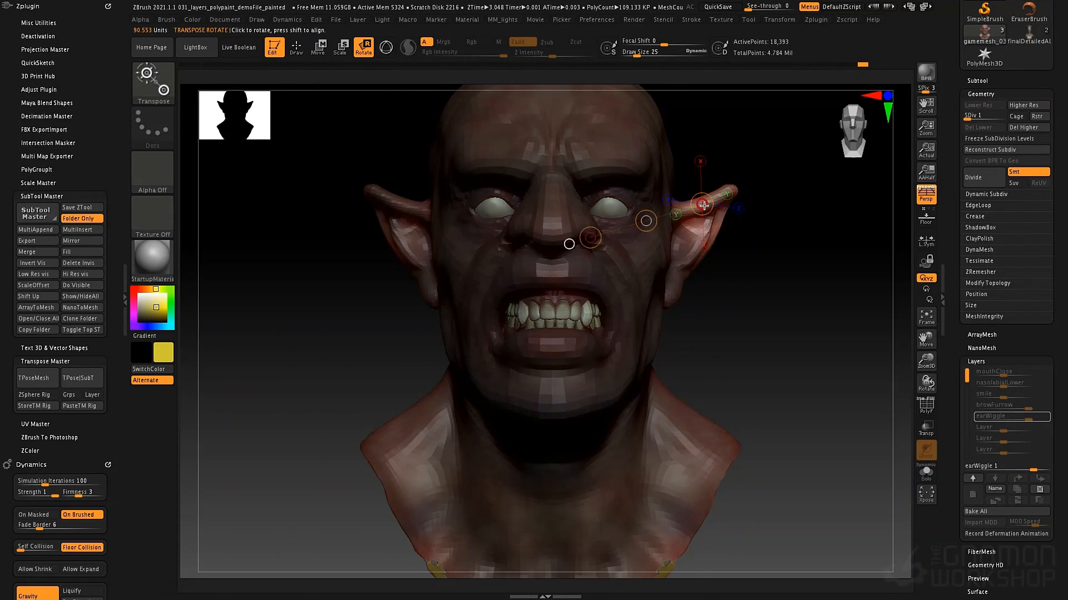
{"action": "left_click_drag", "start_coordinate": [703, 205], "coordinate": [707, 240]}
{"action": "key", "text": "q"}
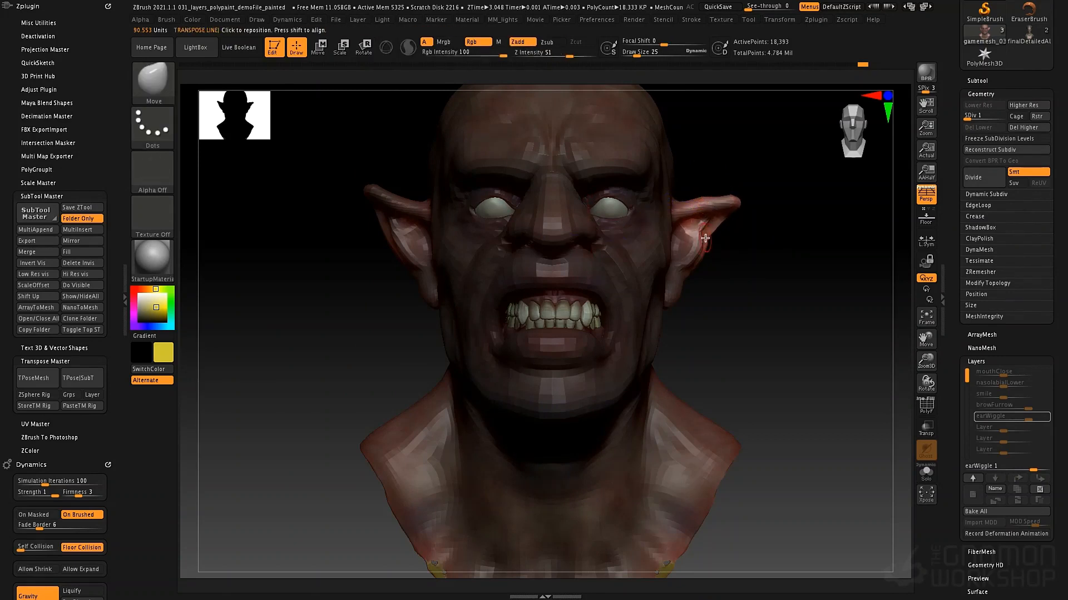
- Clear the mask, then mask the goblin's right ear and invert the mask to free only that ear
{"action": "key", "text": "space"}
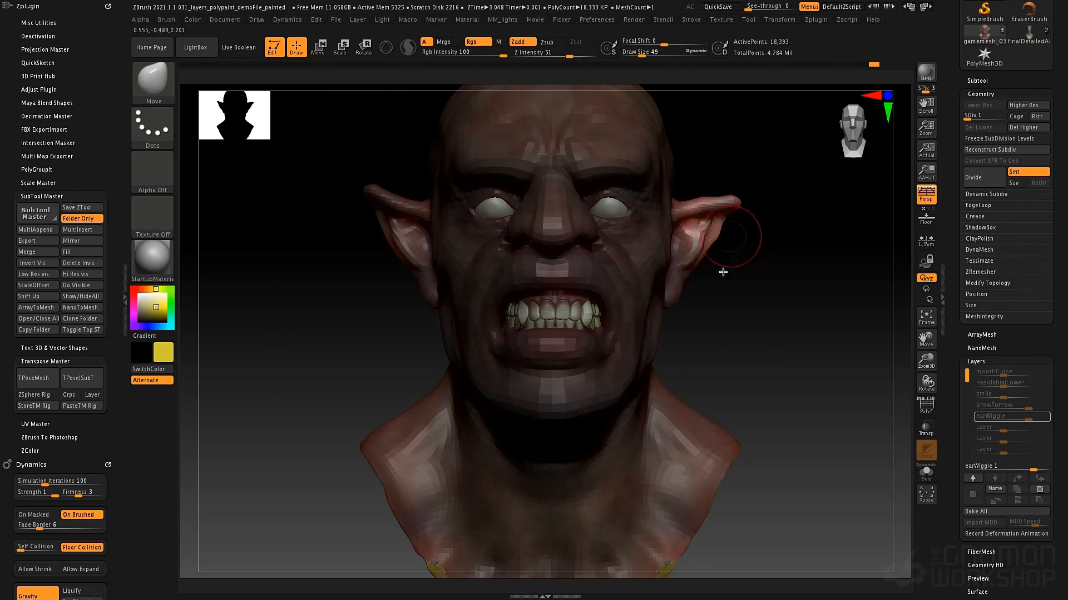
{"action": "key", "text": "ctrl"}
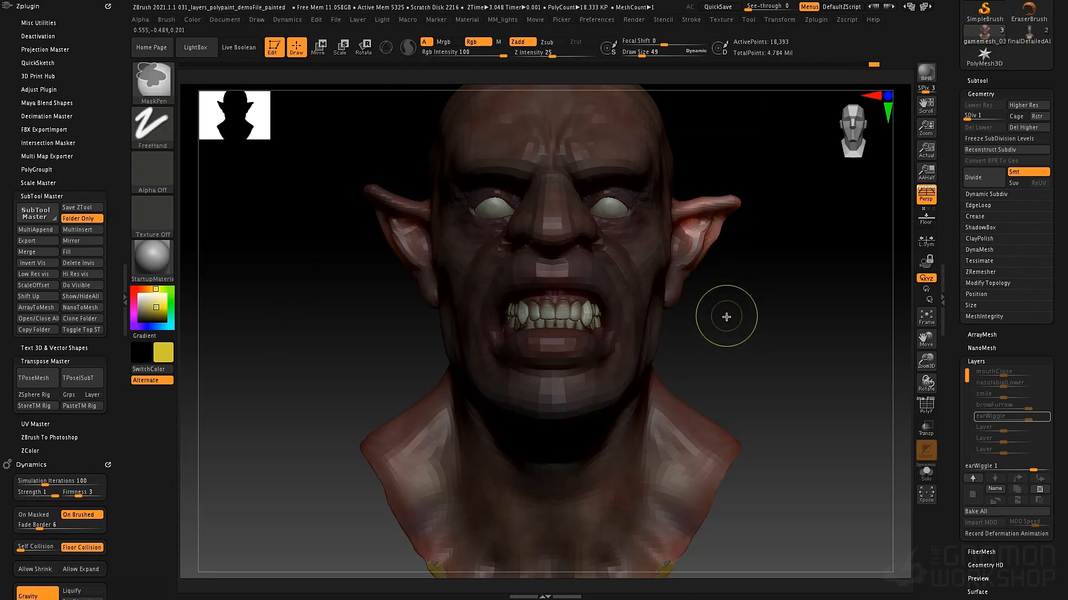
{"action": "left_click_drag", "start_coordinate": [731, 327], "coordinate": [755, 382], "text": "ctrl"}
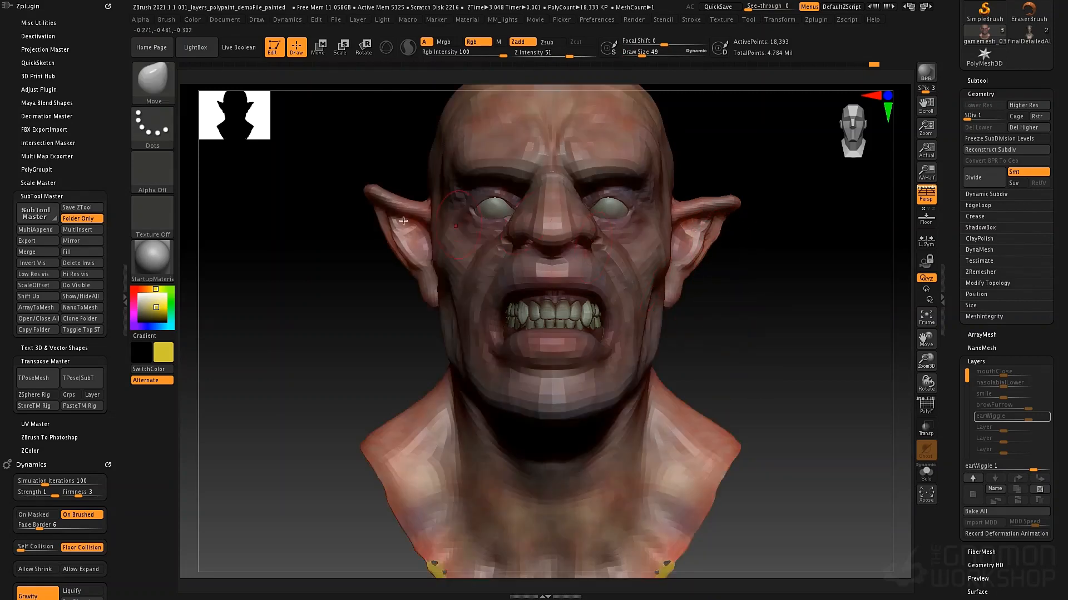
{"action": "left_click_drag", "start_coordinate": [339, 164], "coordinate": [411, 239], "text": "ctrl"}
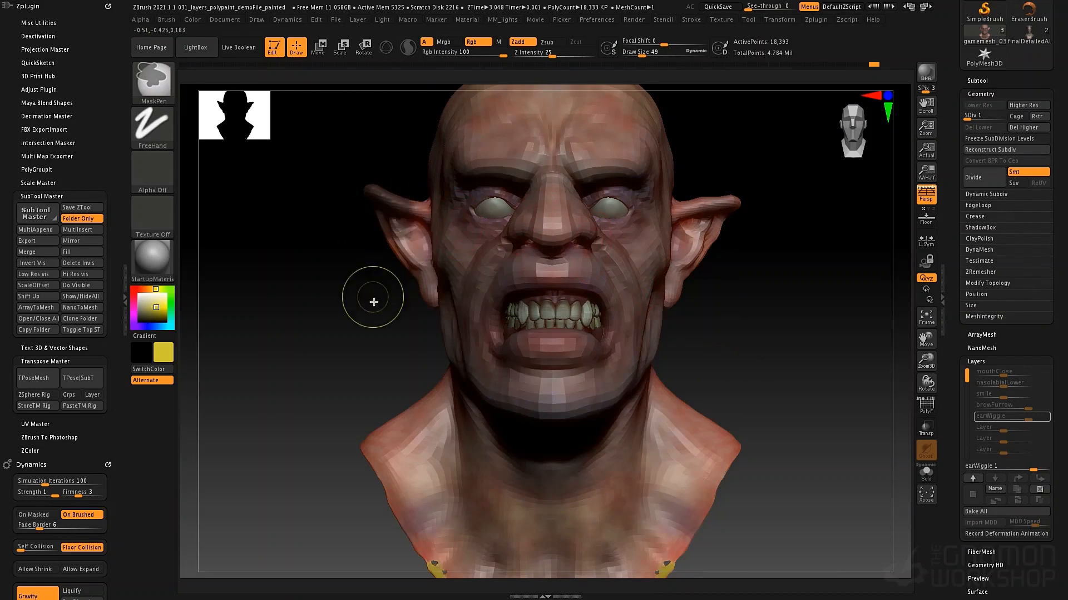
{"action": "left_click", "coordinate": [369, 299], "text": "ctrl"}
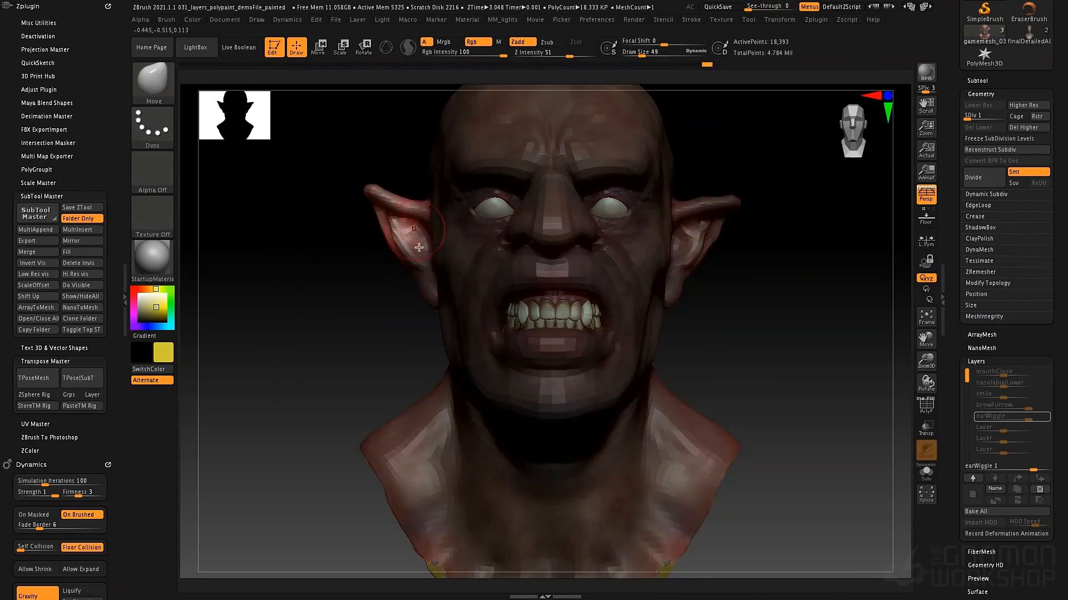
- Bend the tip of the goblin's right ear outward and down, set the Move brush's draw size to 97, and clear the mask
{"action": "key", "text": "r"}
{"action": "mouse_move", "coordinate": [428, 266]}
{"action": "left_mouse_down"}
{"action": "mouse_move", "coordinate": [392, 219]}
{"action": "mouse_move", "coordinate": [388, 260]}
{"action": "mouse_move", "coordinate": [405, 217]}
{"action": "mouse_move", "coordinate": [369, 223]}
{"action": "mouse_move", "coordinate": [394, 218]}
{"action": "left_mouse_up"}
{"action": "key", "text": "q"}
{"action": "key", "text": "space"}
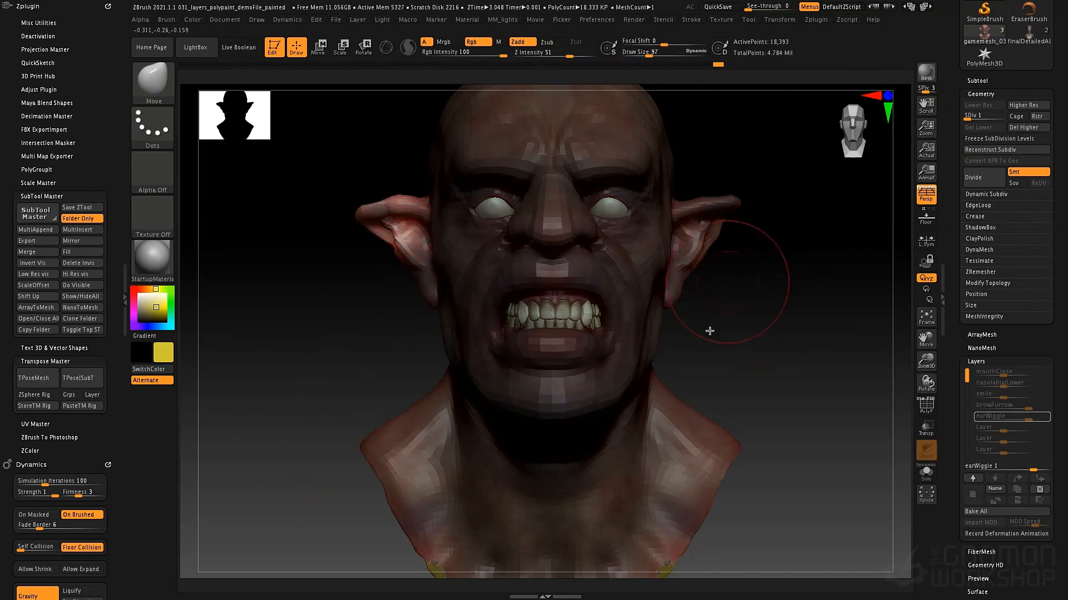
{"action": "left_click_drag", "start_coordinate": [748, 338], "coordinate": [756, 369], "text": "ctrl"}
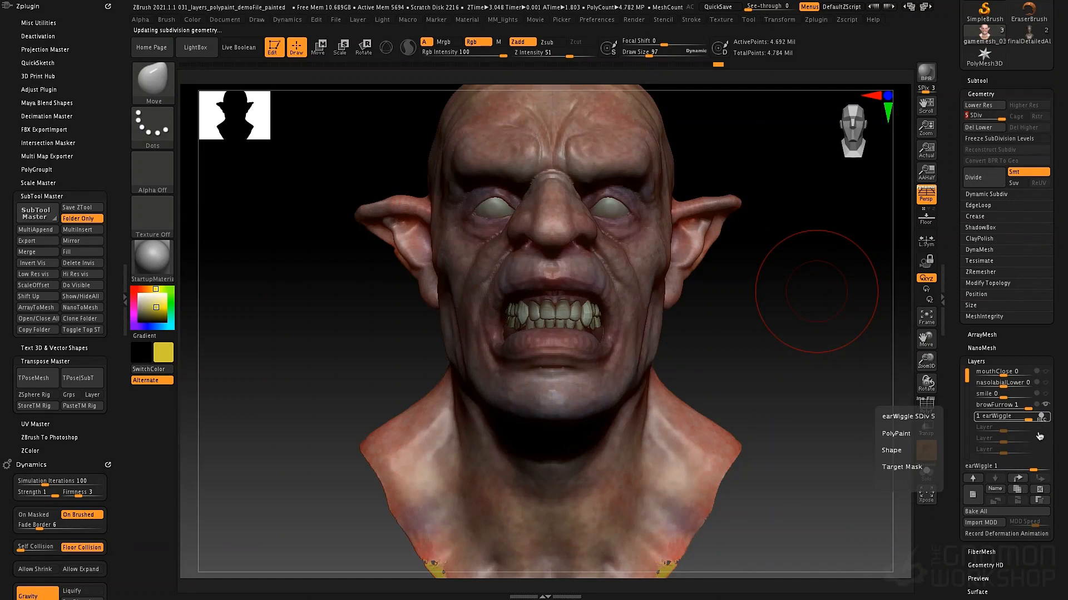
- End recording on the earWiggle layer at subdivision level 5, test its intensity, and set it to 0
{"action": "left_click", "coordinate": [1026, 418]}
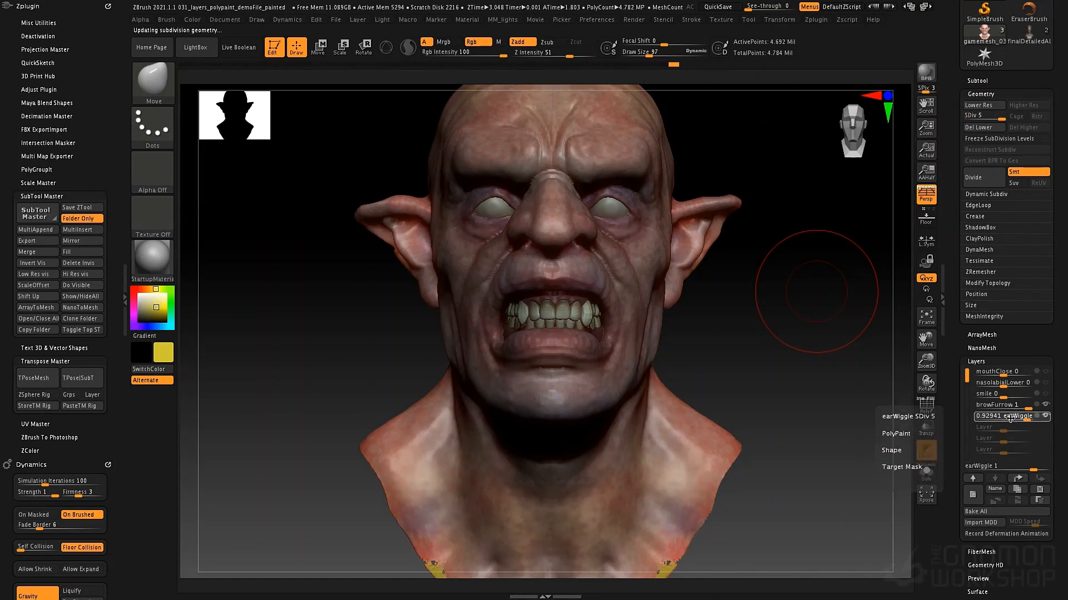
{"action": "left_click_drag", "start_coordinate": [1010, 418], "coordinate": [1032, 448]}
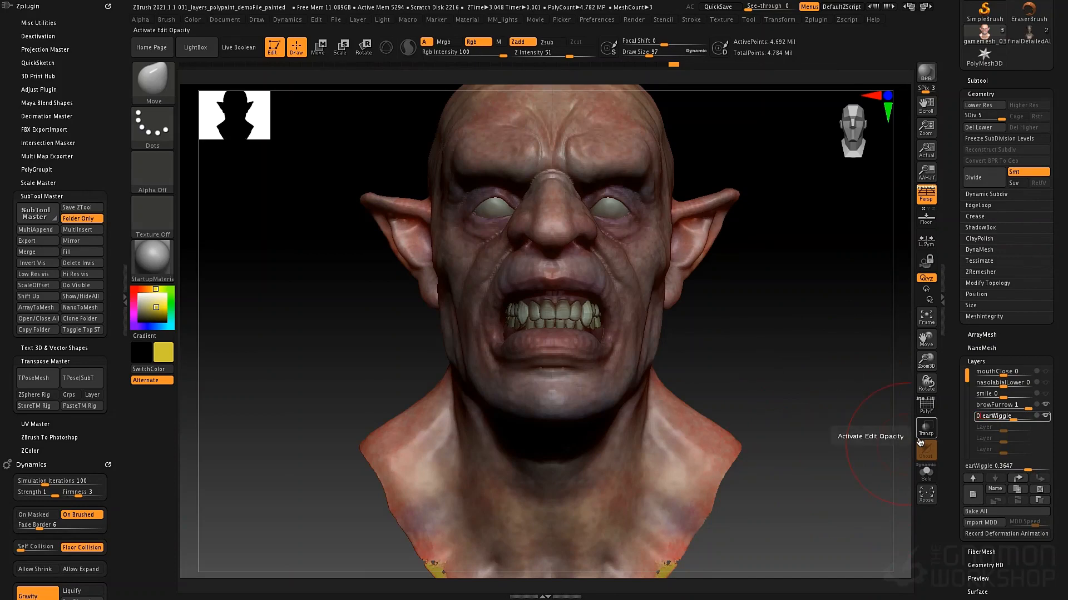
{"action": "key", "text": "Return"}
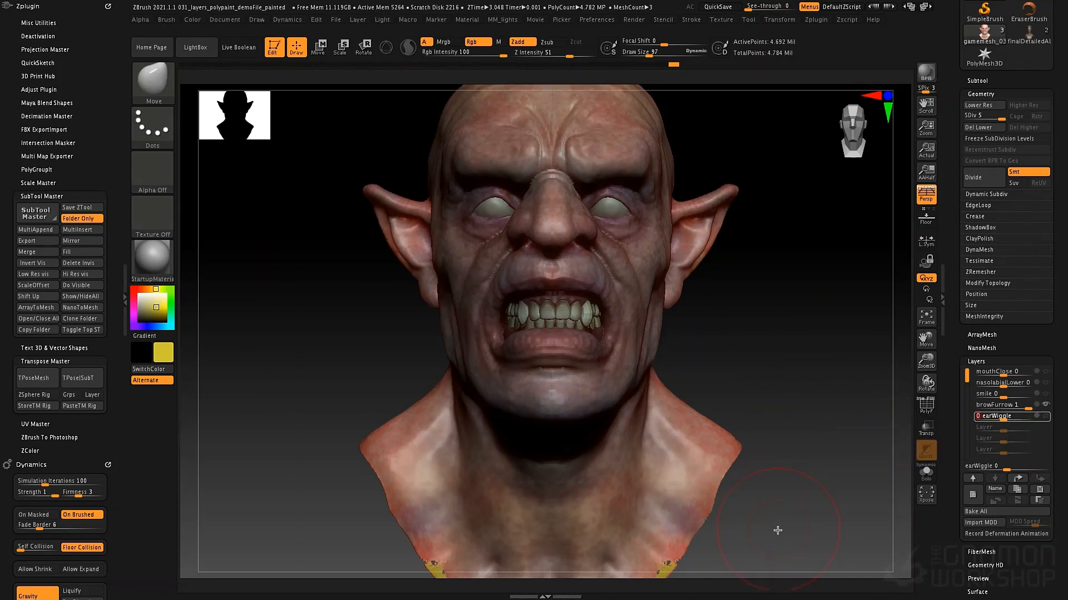
{"action": "left_click_drag", "start_coordinate": [777, 530], "coordinate": [538, 411]}
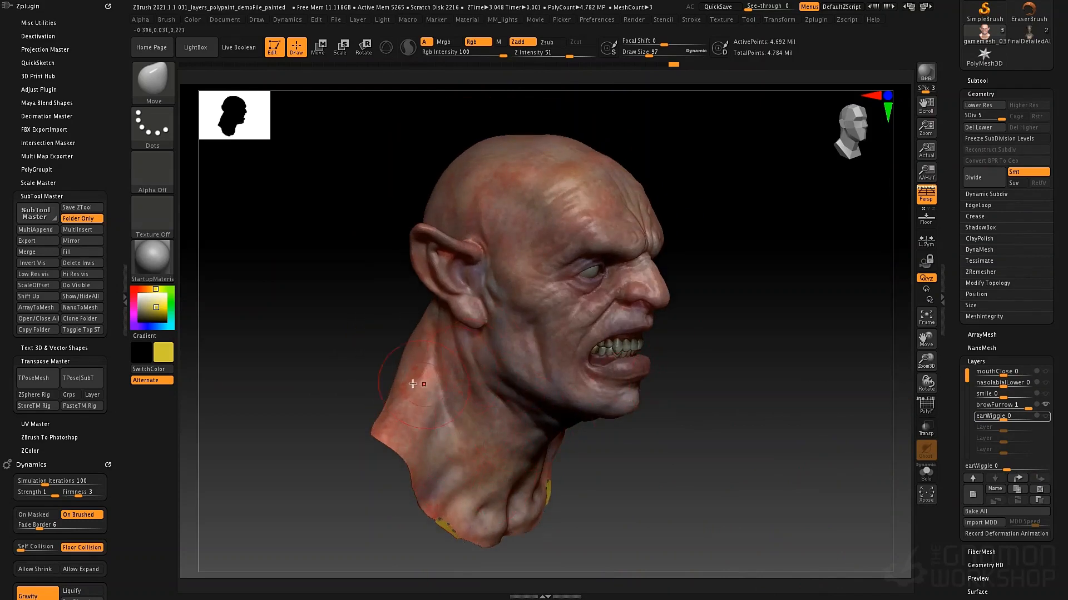
- Create a new sculpt layer named neck and lower the goblin head to subdivision level 3
{"action": "left_click_drag", "start_coordinate": [667, 429], "coordinate": [631, 401]}
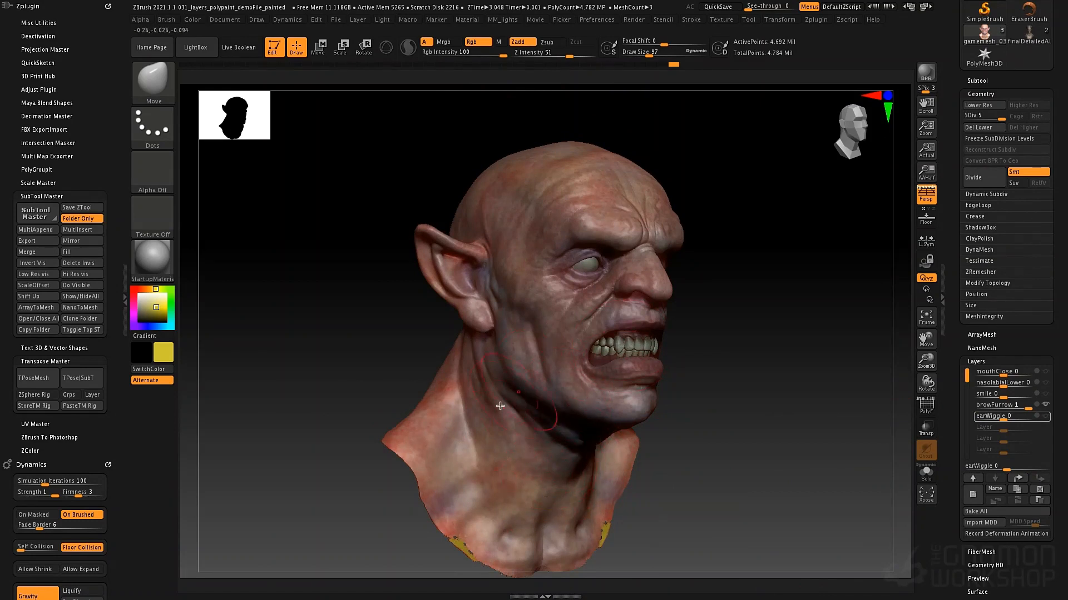
{"action": "left_click", "coordinate": [995, 490]}
{"action": "type", "text": "n"}
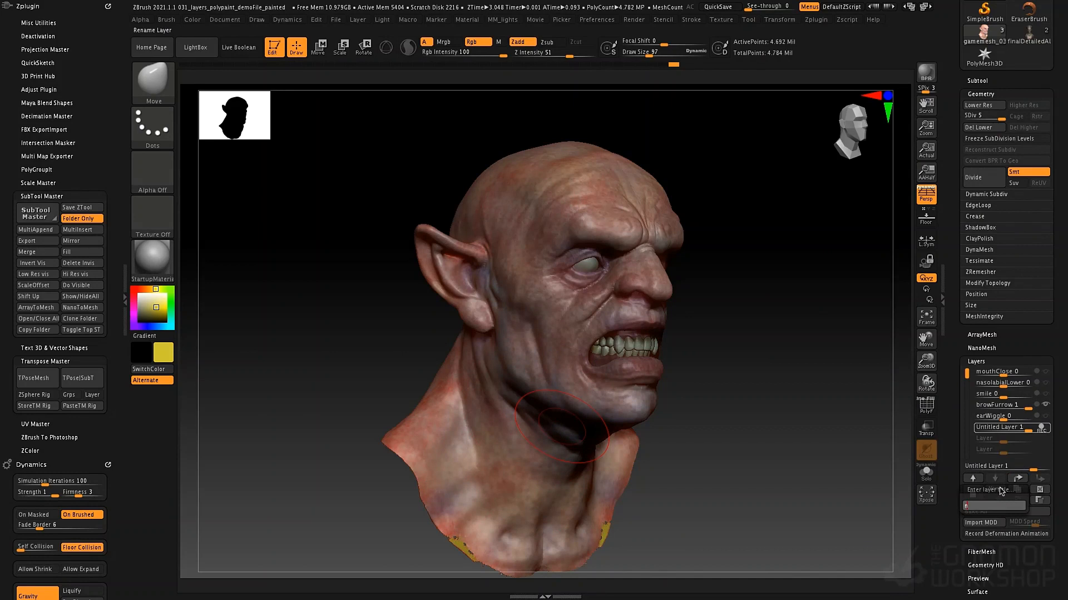
{"action": "type", "text": "eck"}
{"action": "key", "text": "Return"}
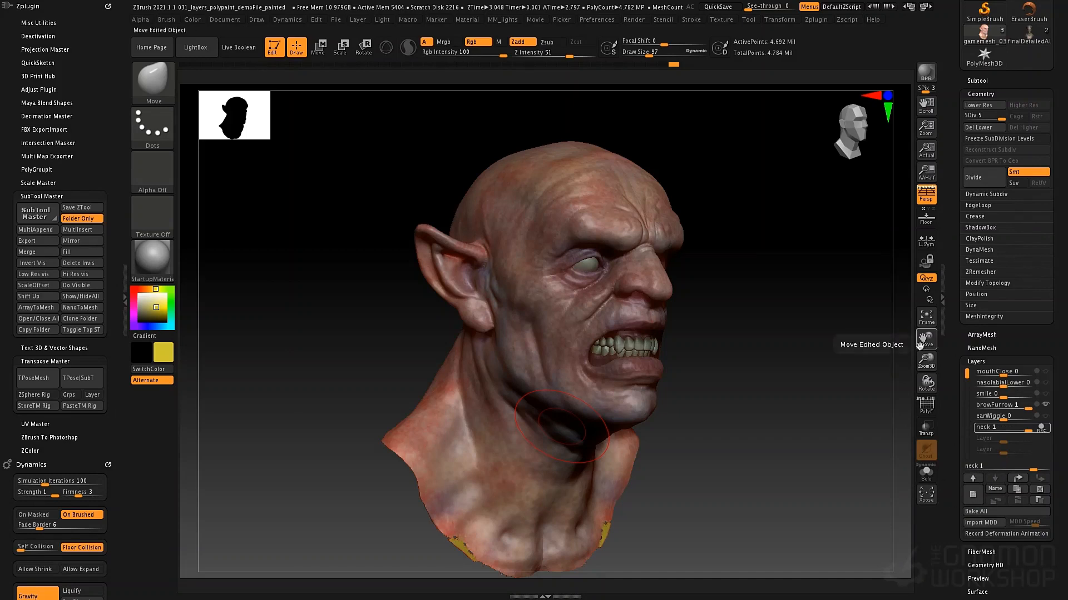
{"action": "key", "text": "shift+d"}
{"action": "key", "text": "shift+d"}
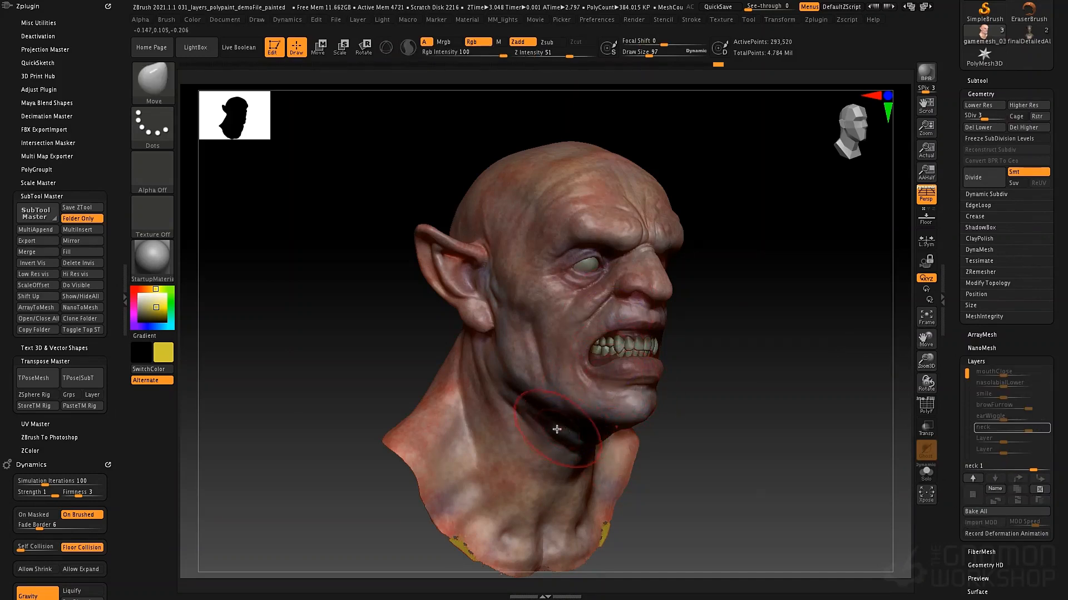
- Switch to the Standard brush with Alpha 01 and set its draw size to 49
{"action": "key", "text": "space"}
{"action": "left_click_drag", "start_coordinate": [558, 428], "coordinate": [554, 429]}
{"action": "key", "text": "b"}
{"action": "key", "text": "s"}
{"action": "key", "text": "t"}
{"action": "left_click", "coordinate": [157, 169]}
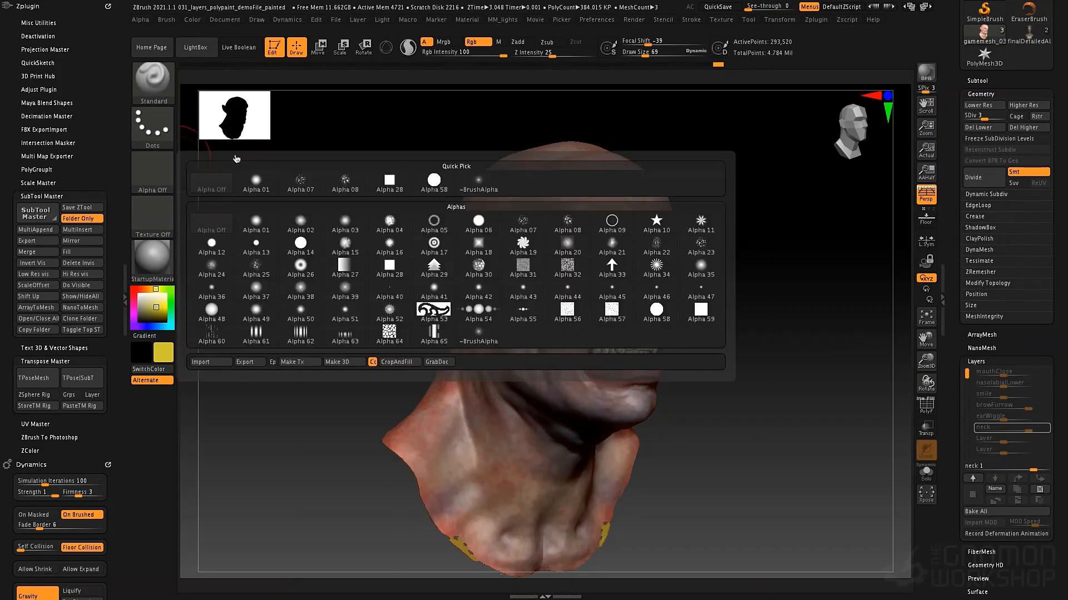
{"action": "left_click", "coordinate": [258, 182]}
{"action": "key", "text": "space"}
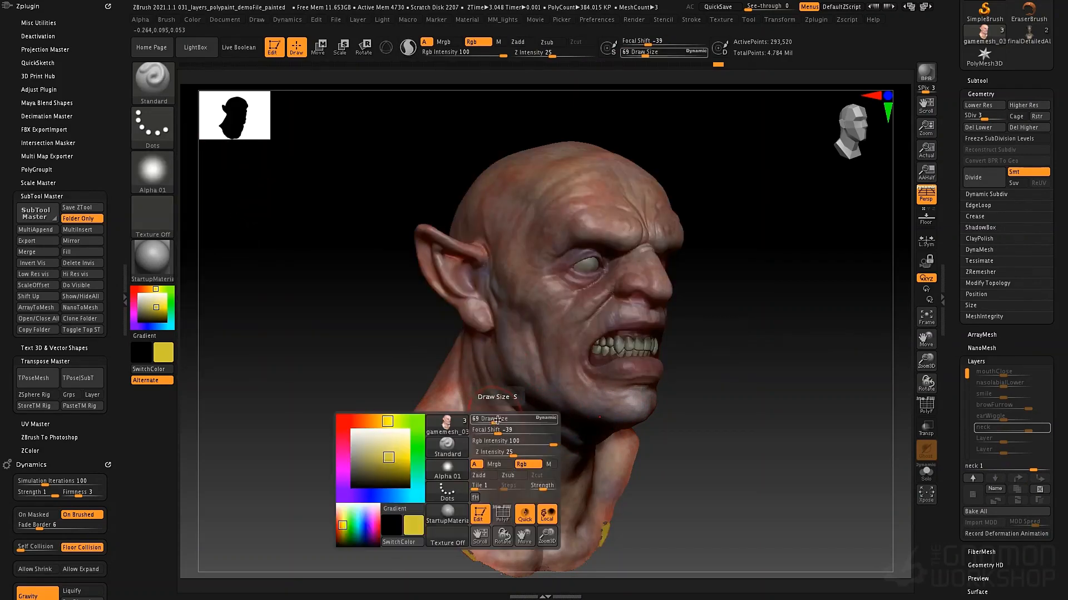
{"action": "left_click_drag", "start_coordinate": [497, 421], "coordinate": [492, 421]}
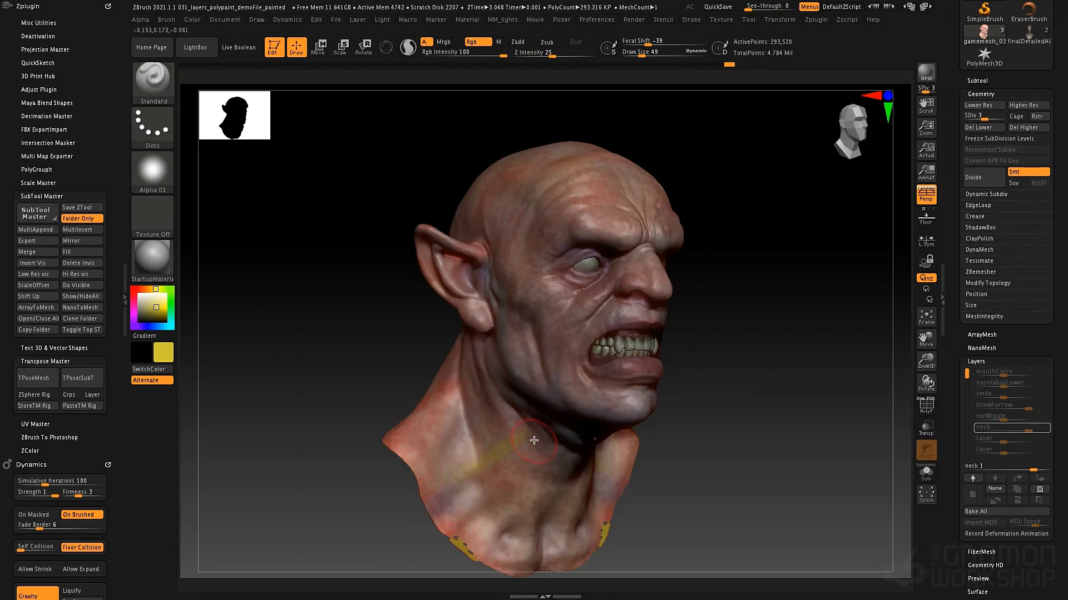
- Undo the paint stroke on the neck and set the Standard brush to Zadd with Rgb off
{"action": "key", "text": "ctrl"}
{"action": "key", "text": "ctrl+z"}
{"action": "left_click", "coordinate": [478, 42]}
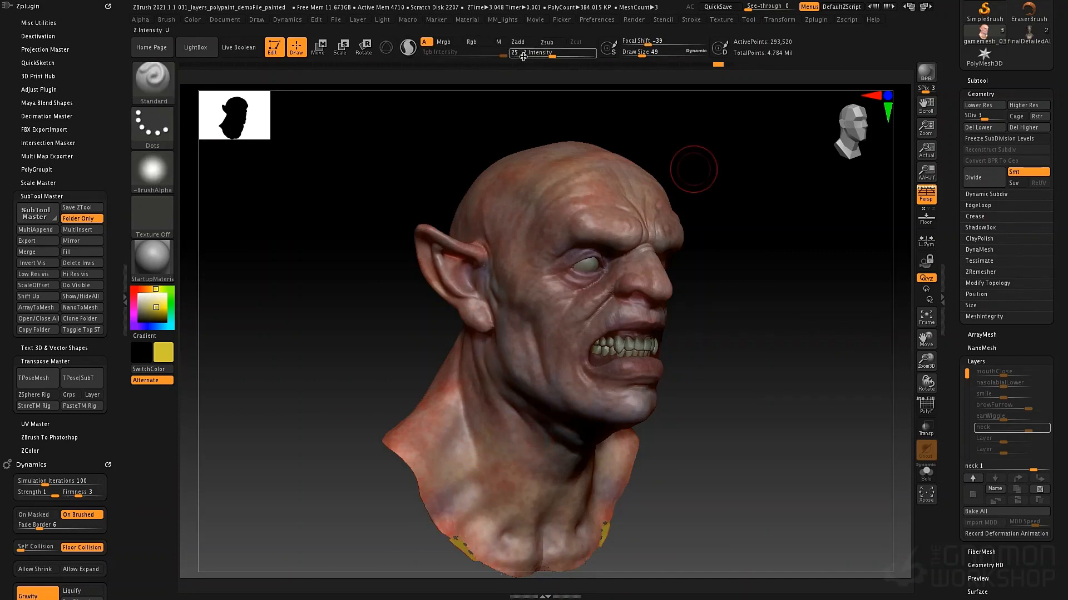
{"action": "left_click", "coordinate": [524, 43]}
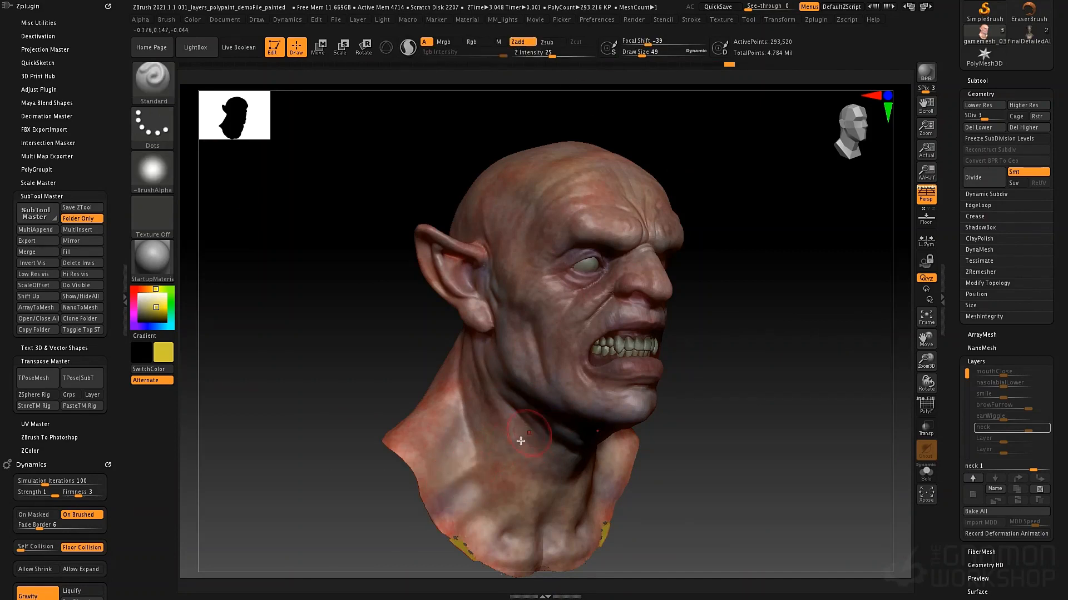
- Sculpt raised diagonal muscle bands along both sides of the goblin's neck with the Standard brush at draw size 65
{"action": "key", "text": "space"}
{"action": "left_click_drag", "start_coordinate": [509, 435], "coordinate": [514, 436]}
{"action": "left_click_drag", "start_coordinate": [472, 503], "coordinate": [548, 427]}
{"action": "left_click_drag", "start_coordinate": [484, 438], "coordinate": [499, 396]}
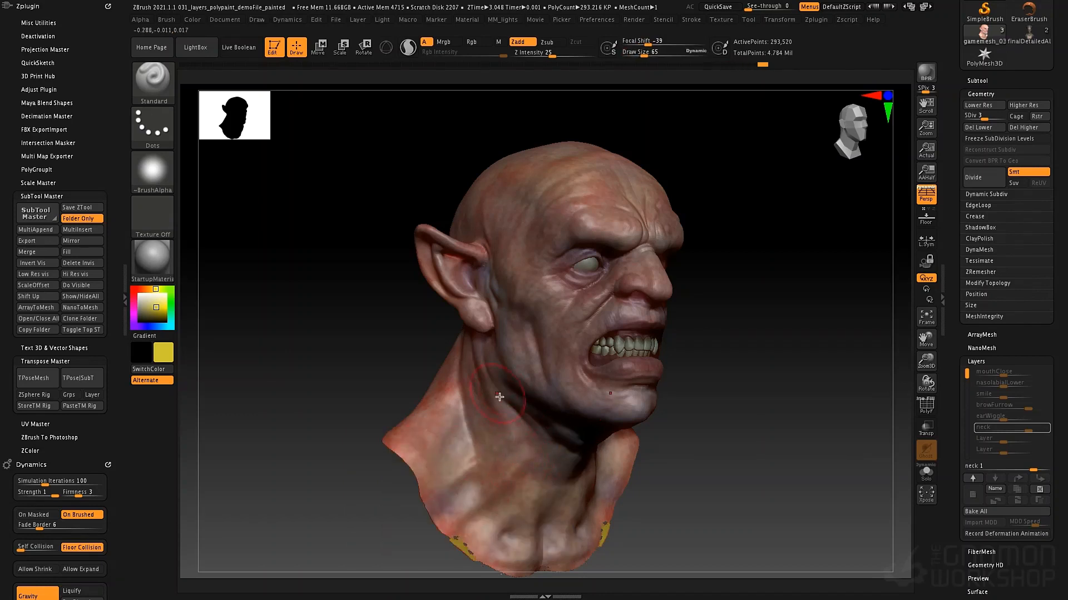
{"action": "mouse_move", "coordinate": [432, 463]}
{"action": "left_mouse_down"}
{"action": "mouse_move", "coordinate": [468, 417]}
{"action": "mouse_move", "coordinate": [471, 434]}
{"action": "mouse_move", "coordinate": [523, 414]}
{"action": "left_mouse_up"}
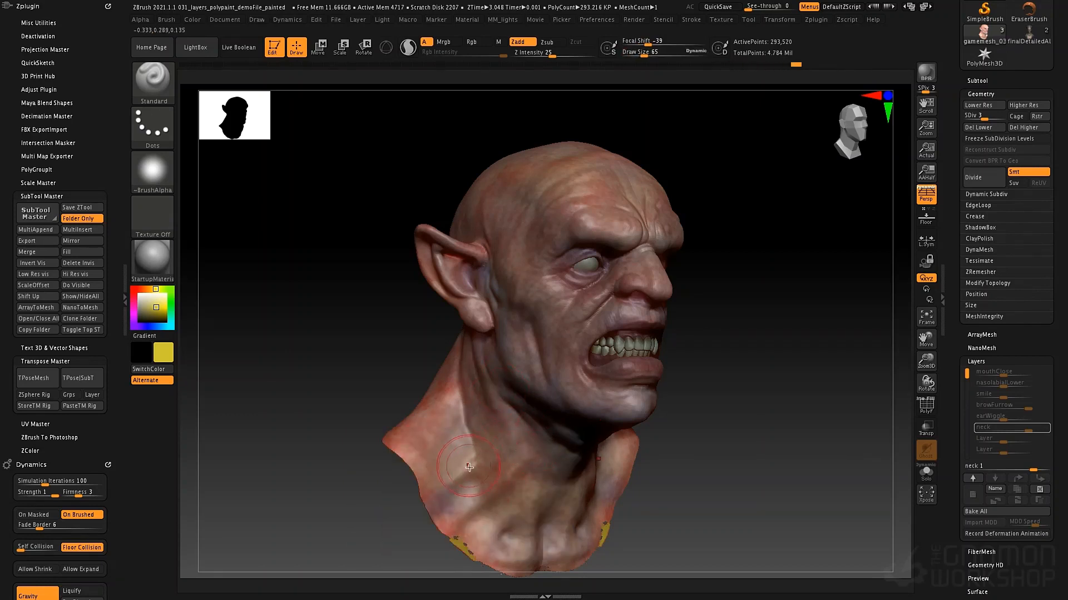
{"action": "left_click_drag", "start_coordinate": [715, 358], "coordinate": [551, 348]}
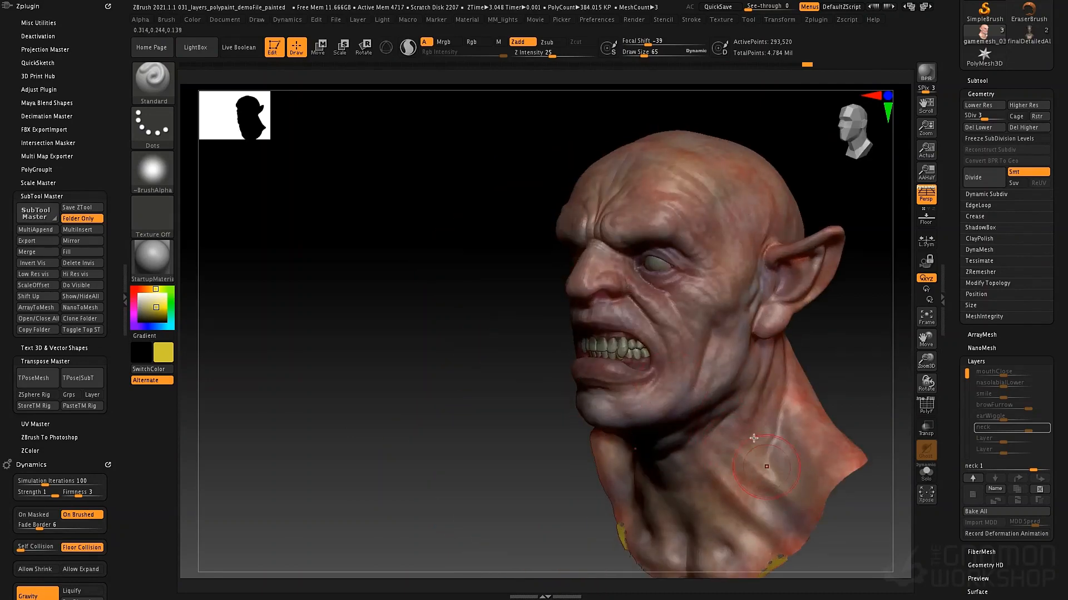
{"action": "left_click_drag", "start_coordinate": [781, 451], "coordinate": [792, 392]}
- Build up the tense muscle on the side of the neck with ClayTubes at draw size 58 and undo the last stroke
{"action": "mouse_move", "coordinate": [778, 379]}
{"action": "right_mouse_down", "text": "alt"}
{"action": "mouse_move", "coordinate": [671, 368]}
{"action": "mouse_move", "coordinate": [674, 462]}
{"action": "right_mouse_up", "text": "alt"}
{"action": "key", "text": "b"}
{"action": "key", "text": "c"}
{"action": "key", "text": "t"}
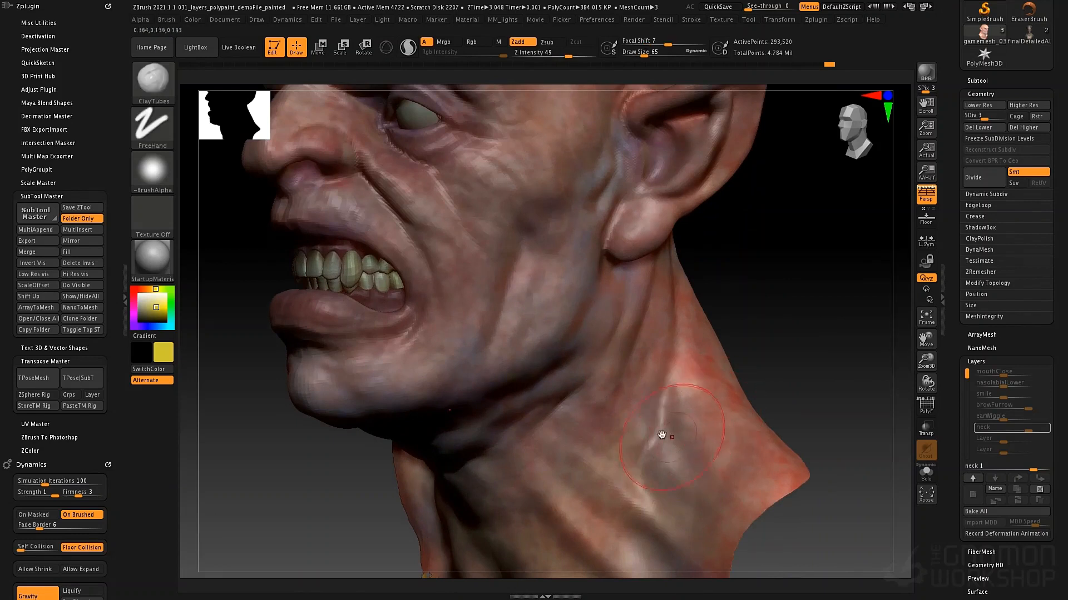
{"action": "key", "text": "space"}
{"action": "left_click_drag", "start_coordinate": [659, 433], "coordinate": [645, 433]}
{"action": "key", "text": "space"}
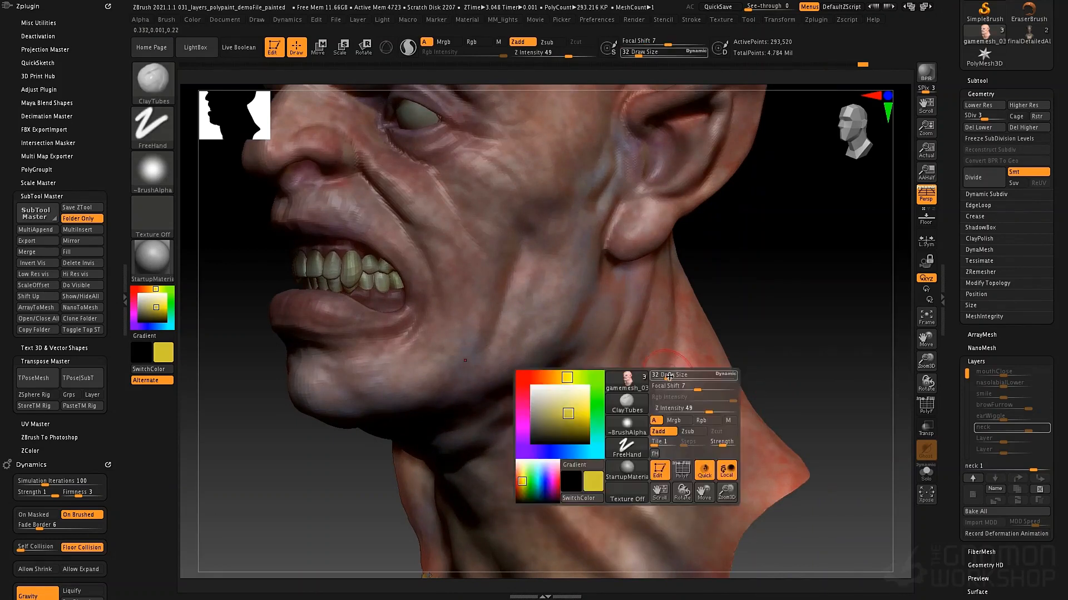
{"action": "mouse_move", "coordinate": [645, 356]}
{"action": "left_mouse_down"}
{"action": "mouse_move", "coordinate": [658, 355]}
{"action": "mouse_move", "coordinate": [659, 431]}
{"action": "mouse_move", "coordinate": [684, 361]}
{"action": "mouse_move", "coordinate": [656, 436]}
{"action": "left_mouse_up"}
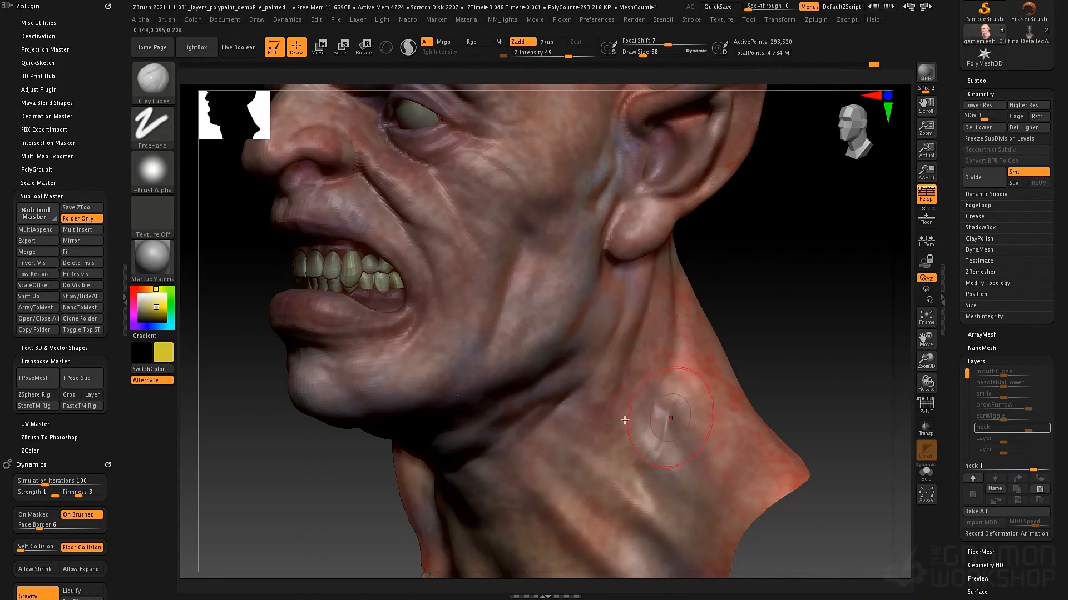
{"action": "key", "text": "ctrl+z"}
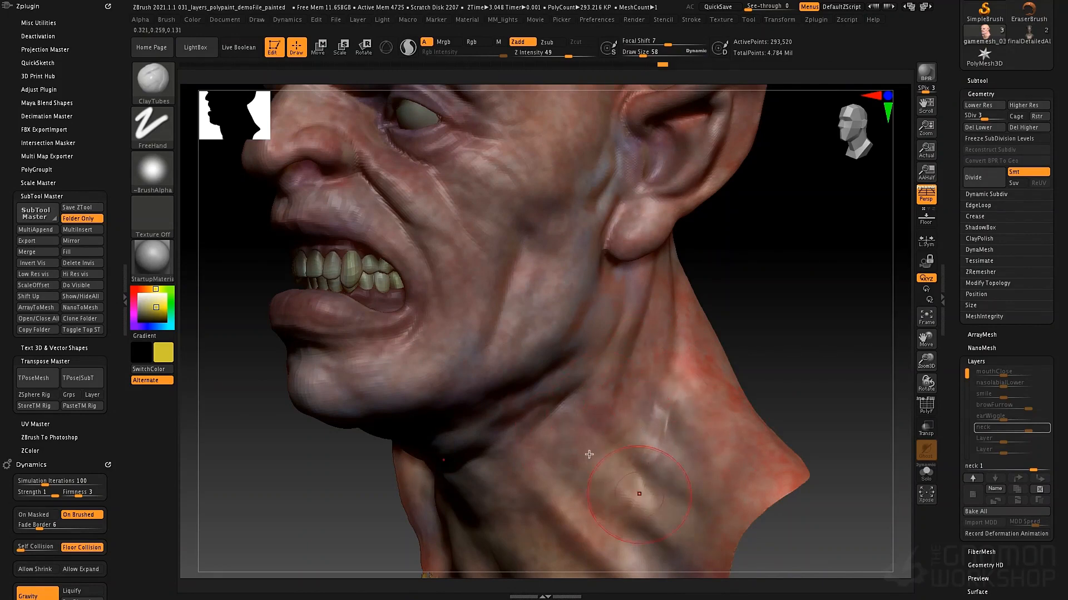
- Reinforce the neck bands below the ear with more ClayTubes strokes and check them from the side and front
{"action": "right_click_drag", "start_coordinate": [609, 456], "coordinate": [656, 495]}
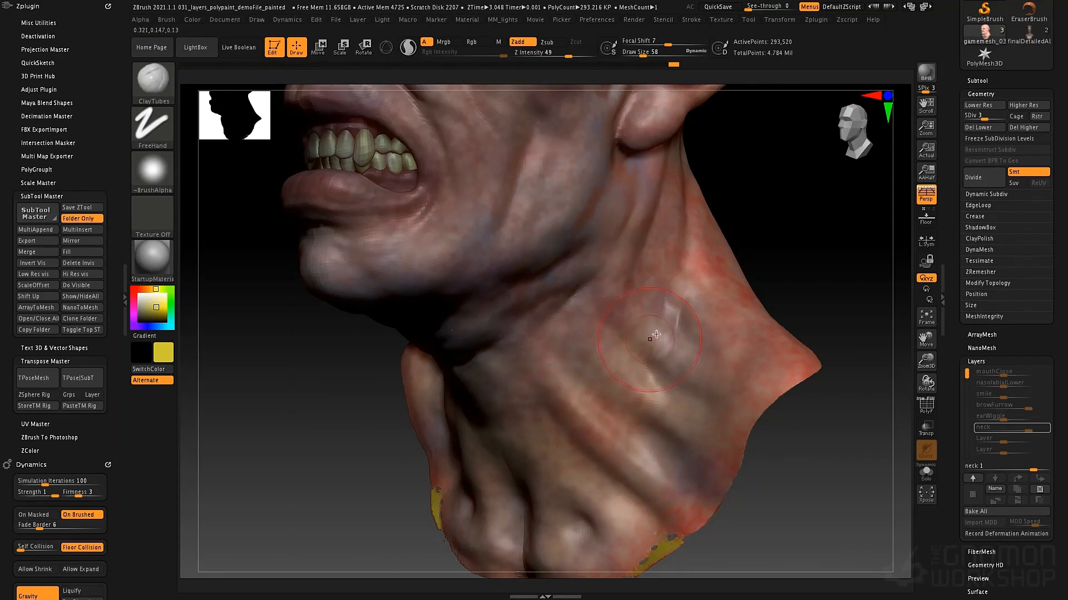
{"action": "mouse_move", "coordinate": [651, 390]}
{"action": "right_mouse_down"}
{"action": "mouse_move", "coordinate": [683, 335]}
{"action": "mouse_move", "coordinate": [467, 404]}
{"action": "right_mouse_up"}
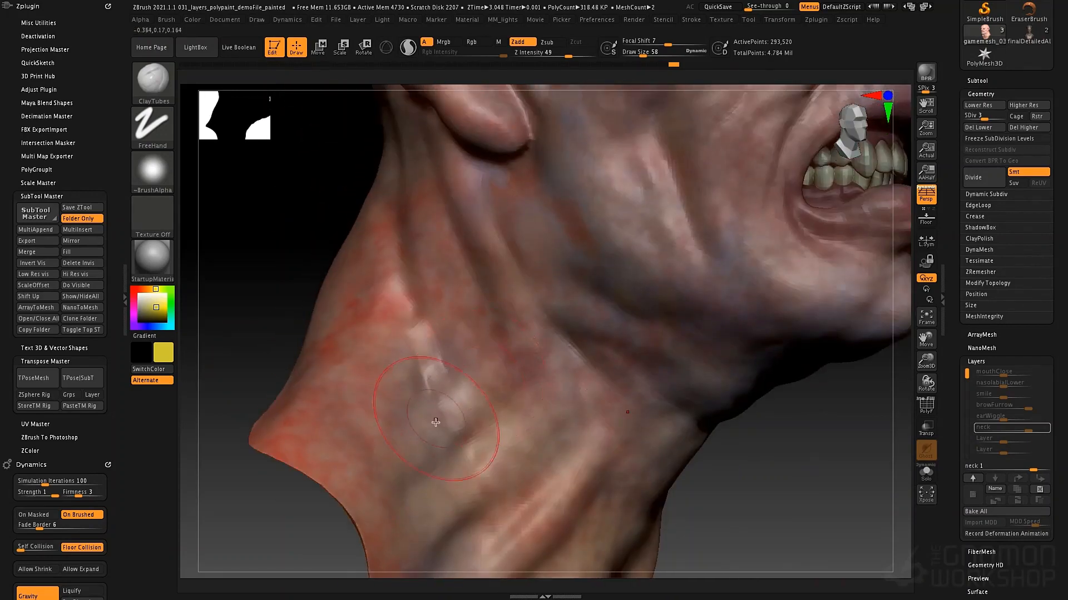
{"action": "mouse_move", "coordinate": [467, 403]}
{"action": "left_mouse_down"}
{"action": "mouse_move", "coordinate": [483, 434]}
{"action": "mouse_move", "coordinate": [567, 357]}
{"action": "left_mouse_up"}
{"action": "key", "text": "f"}
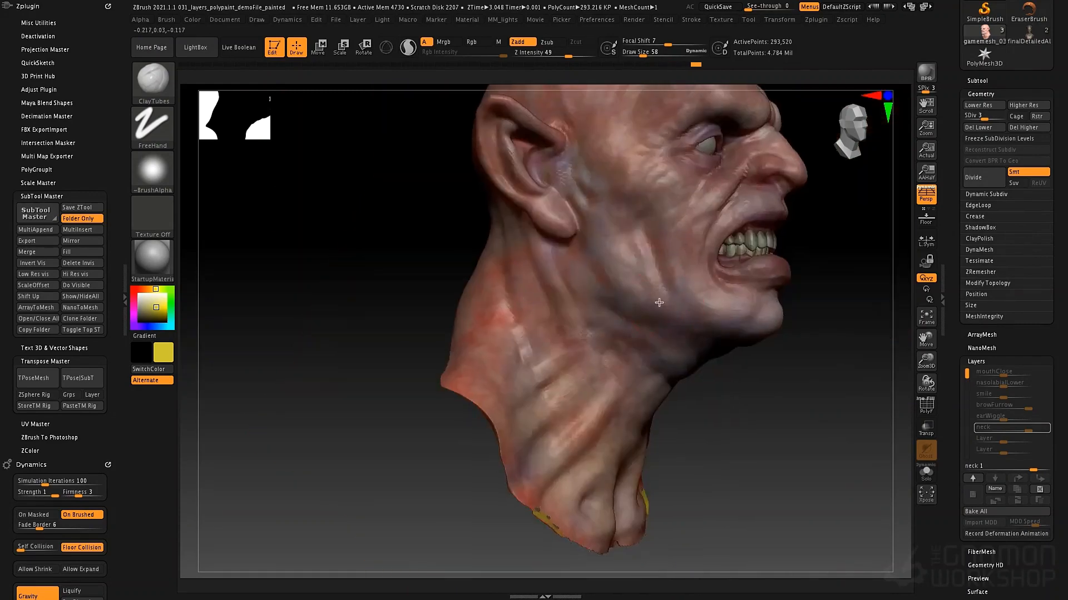
{"action": "mouse_move", "coordinate": [633, 312]}
{"action": "right_mouse_down"}
{"action": "mouse_move", "coordinate": [600, 326]}
{"action": "mouse_move", "coordinate": [618, 328]}
{"action": "mouse_move", "coordinate": [606, 327]}
{"action": "mouse_move", "coordinate": [582, 372]}
{"action": "mouse_move", "coordinate": [794, 295]}
{"action": "right_mouse_up"}
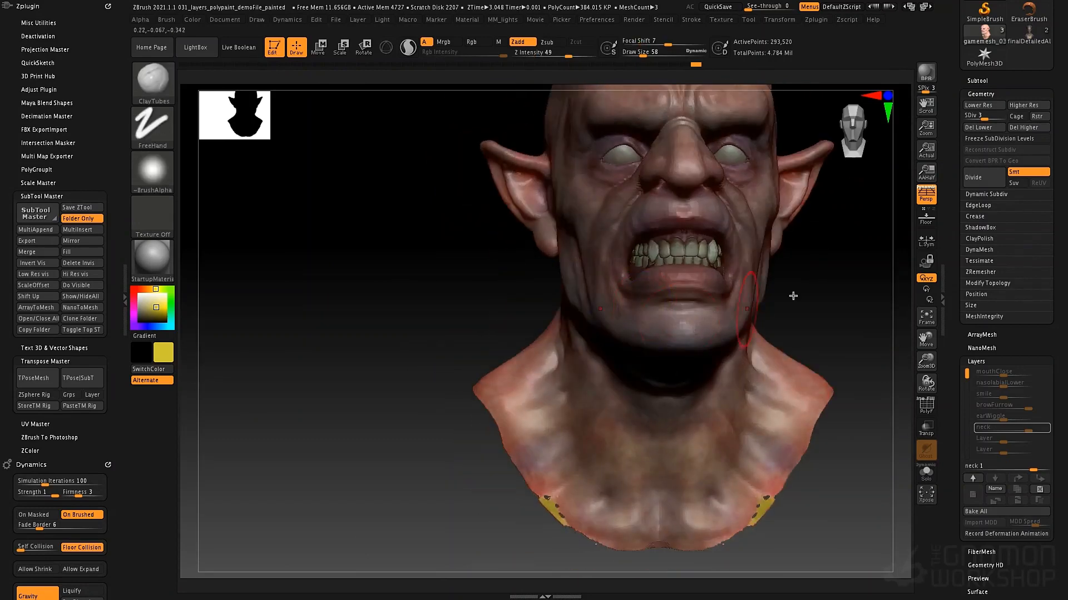
- Return to subdivision level 5, end recording on the neck layer, and test its intensity
{"action": "left_click", "coordinate": [1007, 115]}
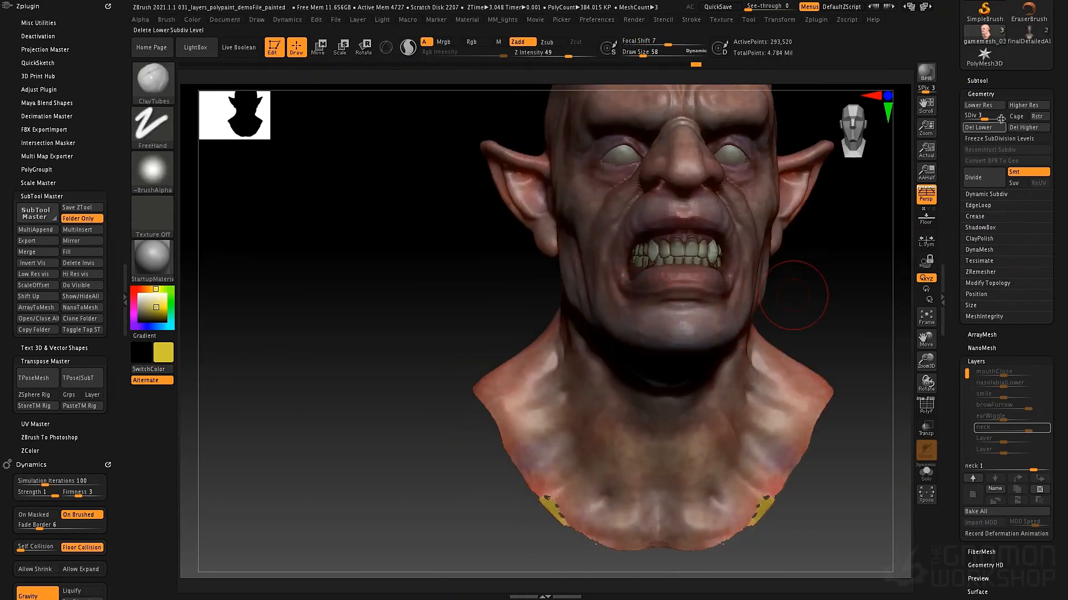
{"action": "left_click", "coordinate": [1045, 431]}
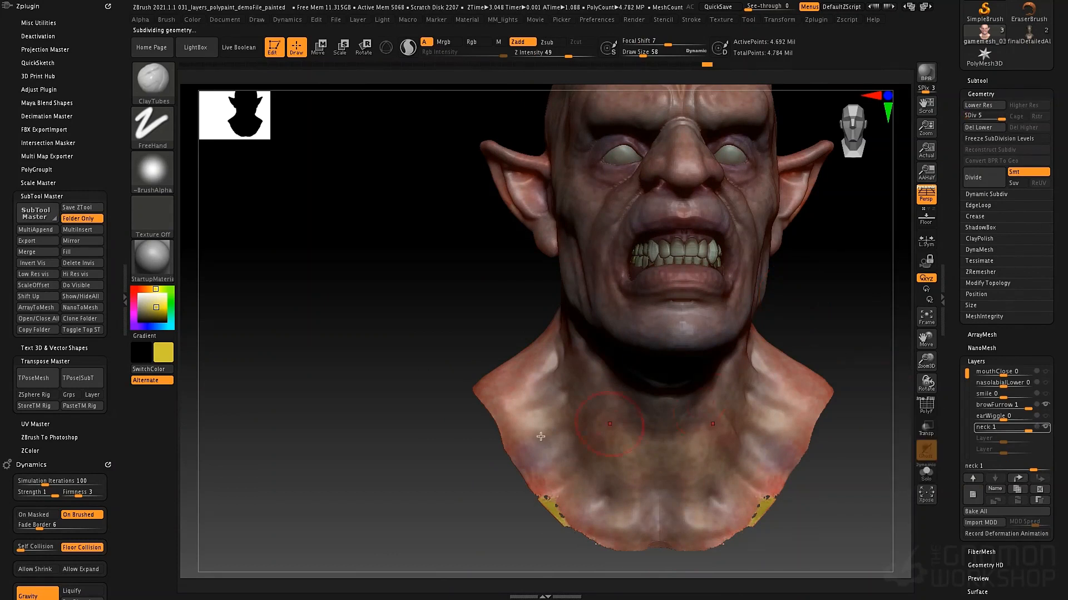
{"action": "left_click_drag", "start_coordinate": [361, 392], "coordinate": [357, 427]}
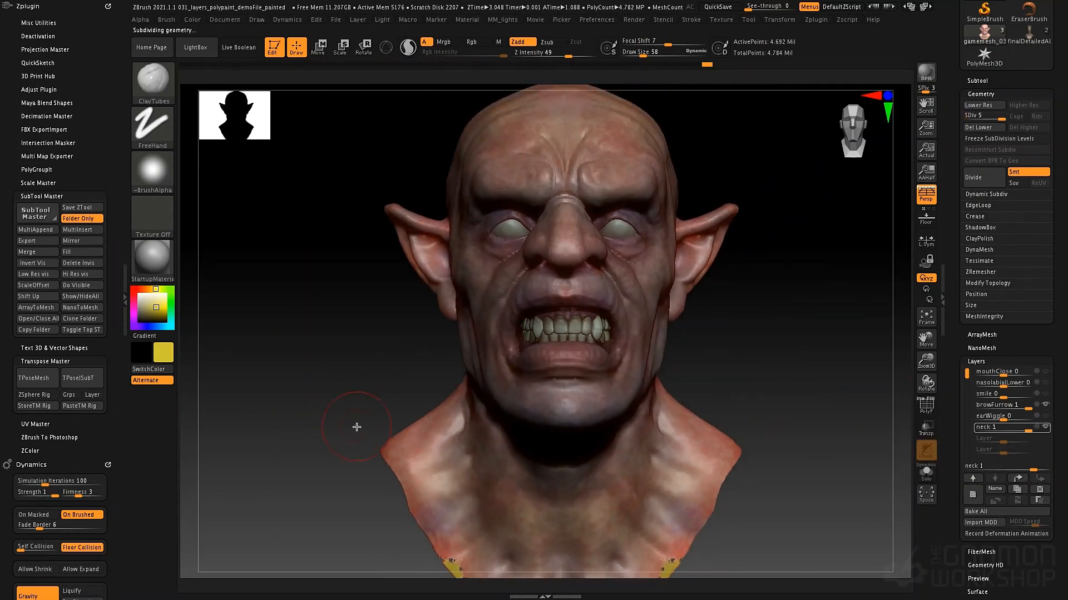
{"action": "left_click", "coordinate": [1001, 395]}
{"action": "left_click_drag", "start_coordinate": [1028, 428], "coordinate": [1013, 431]}
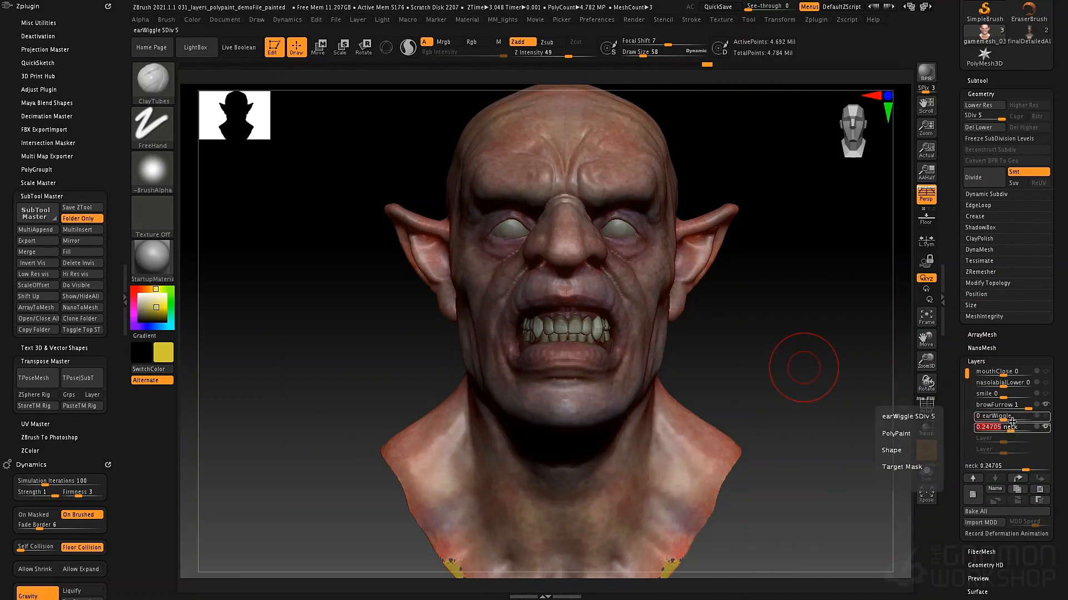
- Set the intensity of all the expression layers to 0, including neck and browFurrow
{"action": "type", "text": "9"}
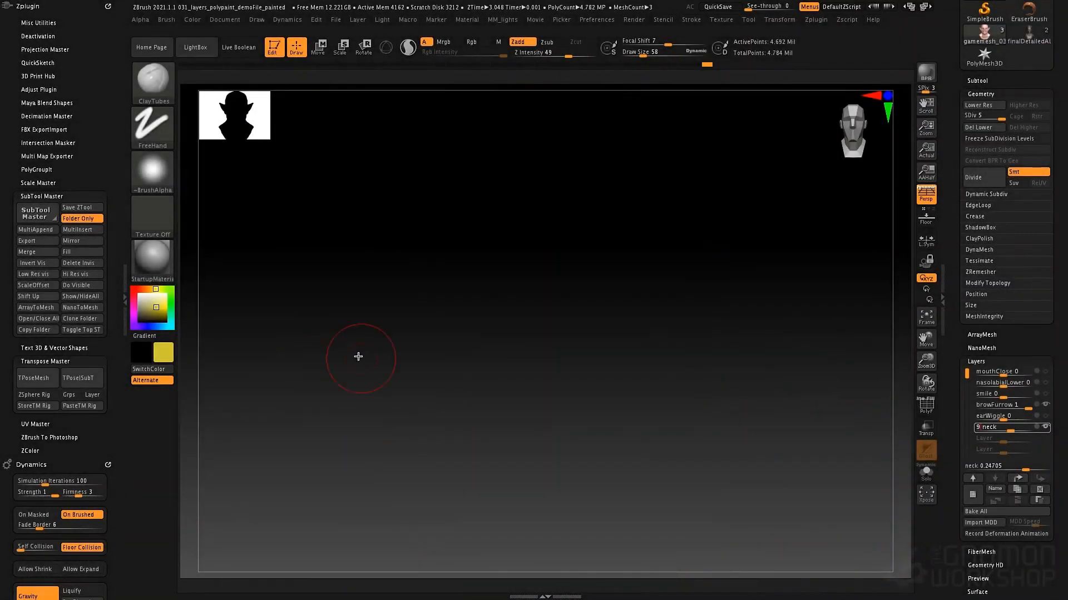
{"action": "left_click", "coordinate": [1001, 373]}
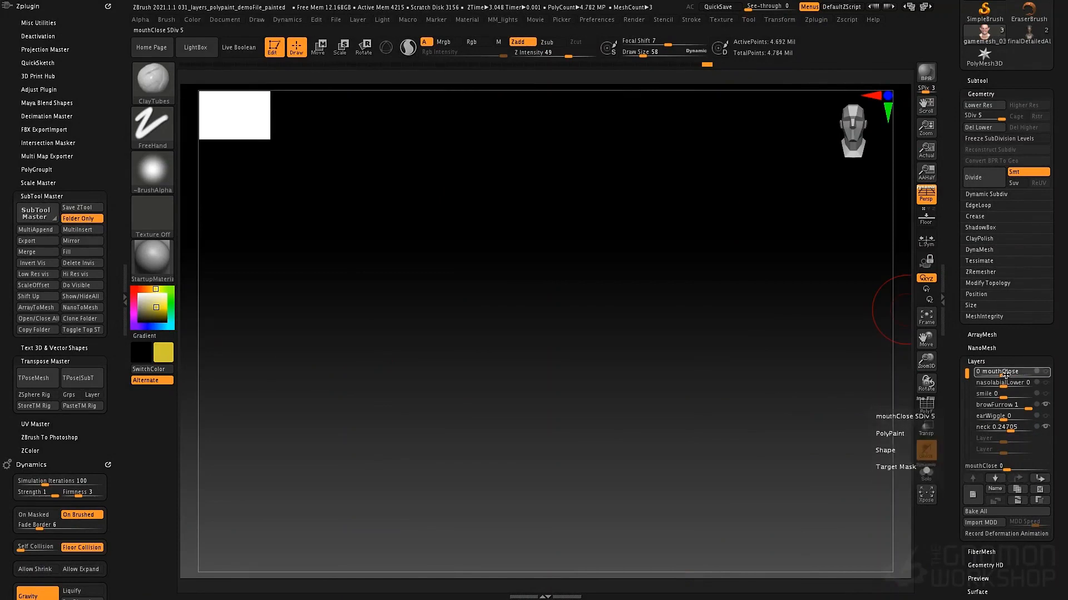
{"action": "left_click", "coordinate": [1003, 384]}
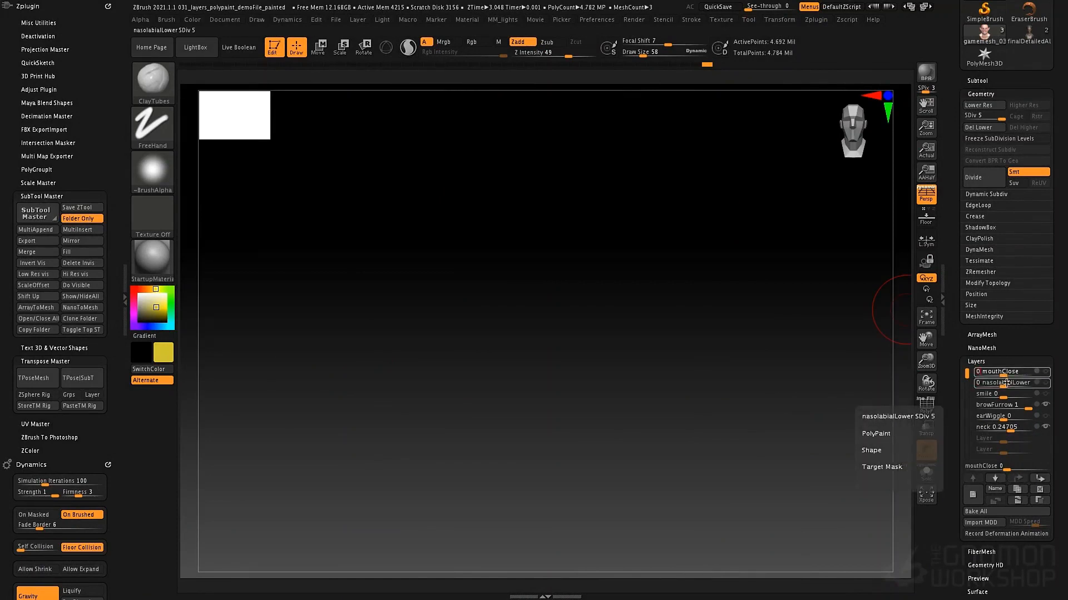
{"action": "left_click", "coordinate": [1005, 395]}
{"action": "left_click", "coordinate": [1005, 406]}
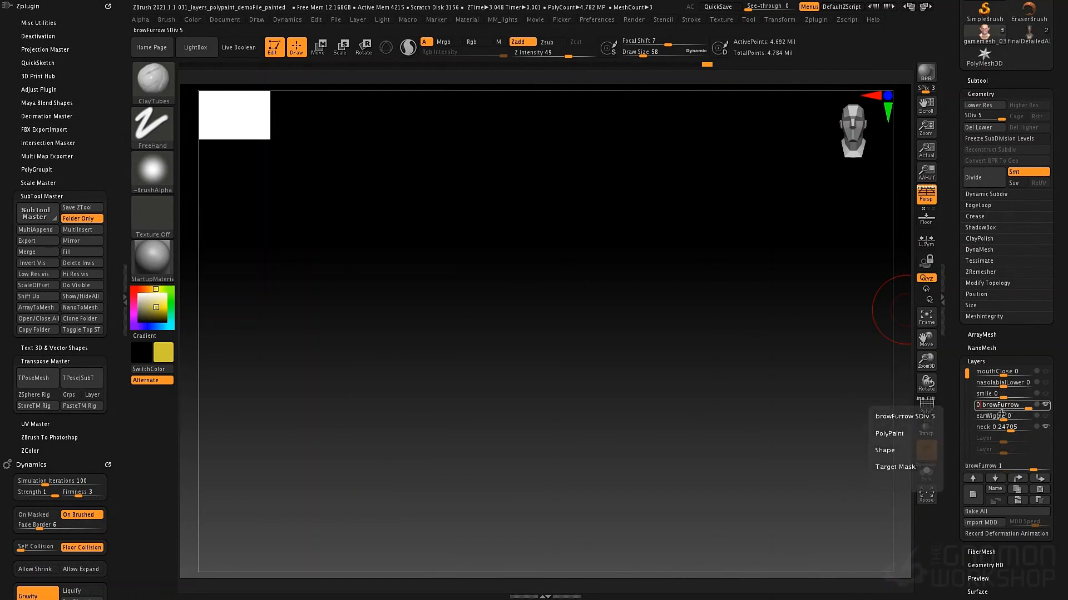
{"action": "left_click", "coordinate": [1003, 417]}
{"action": "left_click", "coordinate": [1003, 428]}
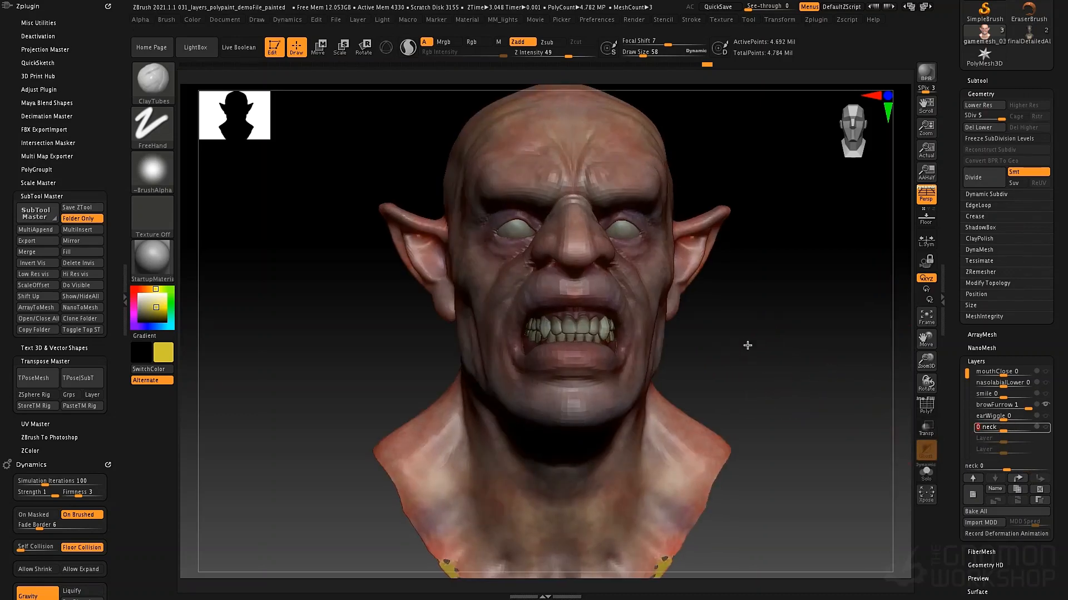
{"action": "left_click", "coordinate": [1009, 405]}
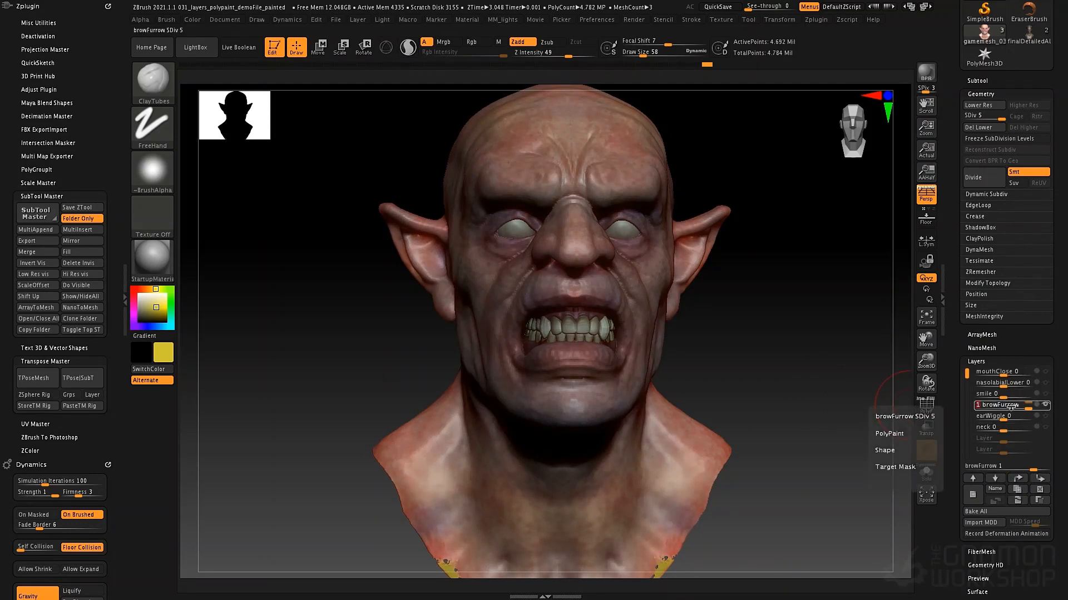
{"action": "key", "text": "Return"}
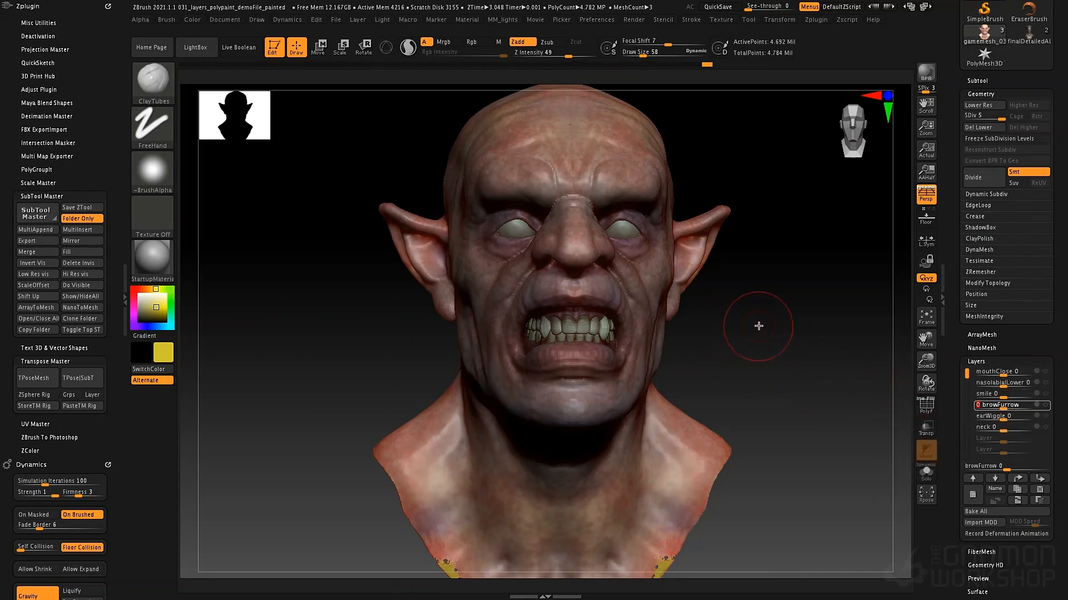
- Clear the docked Zplugin and Dynamics palettes, collapse their empty tray, and bring up the Movie options
{"action": "mouse_move", "coordinate": [757, 323]}
{"action": "left_mouse_down"}
{"action": "mouse_move", "coordinate": [731, 358]}
{"action": "mouse_move", "coordinate": [712, 362]}
{"action": "mouse_move", "coordinate": [741, 303]}
{"action": "mouse_move", "coordinate": [767, 198]}
{"action": "mouse_move", "coordinate": [765, 223]}
{"action": "left_mouse_up"}
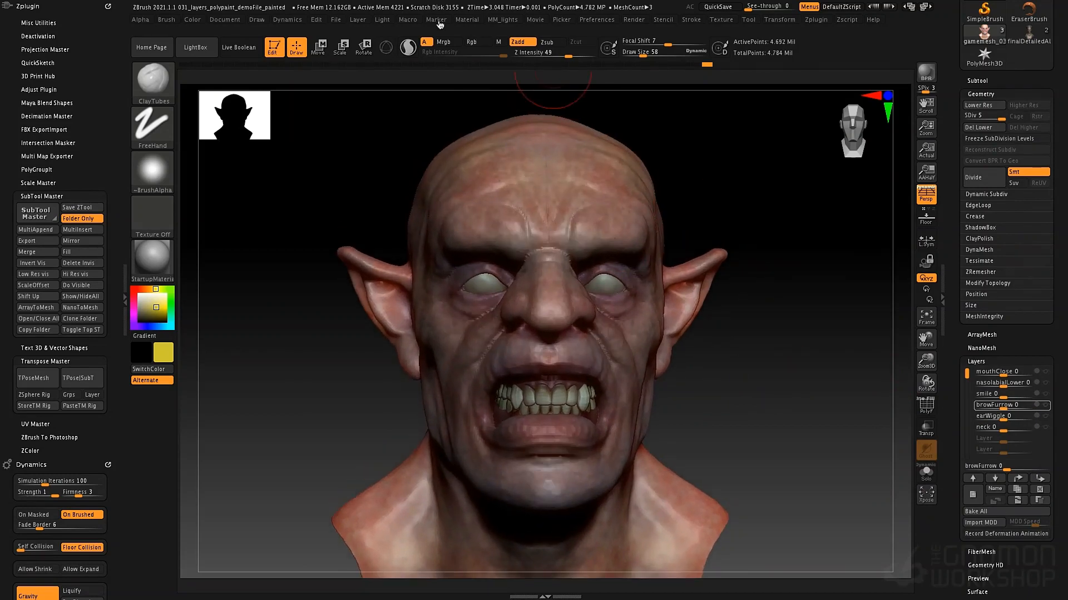
{"action": "left_click", "coordinate": [108, 6]}
{"action": "left_click", "coordinate": [107, 6]}
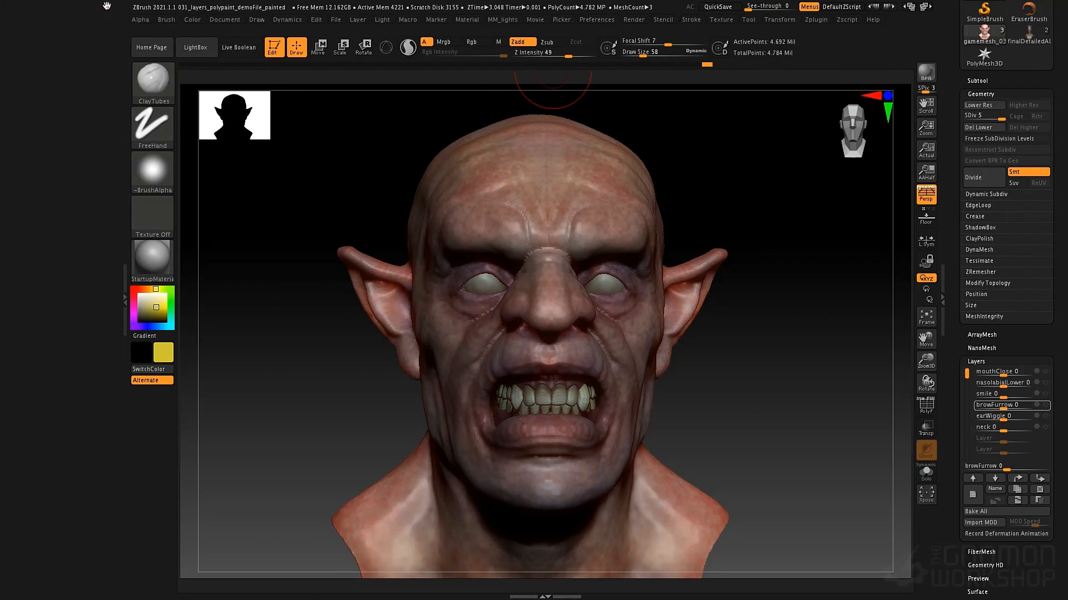
{"action": "left_click", "coordinate": [125, 278]}
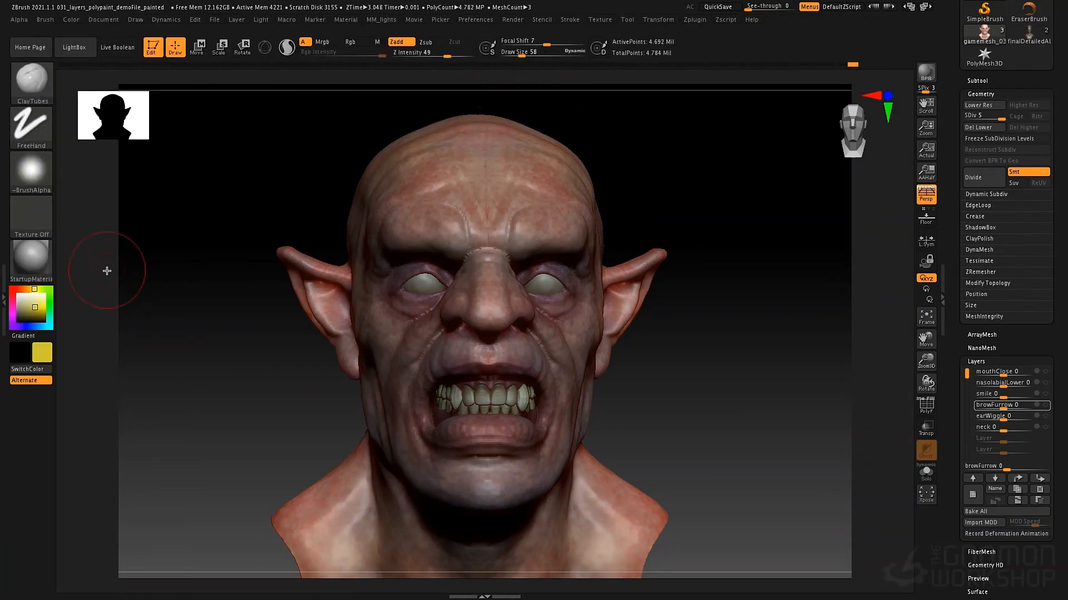
{"action": "left_click", "coordinate": [415, 20]}
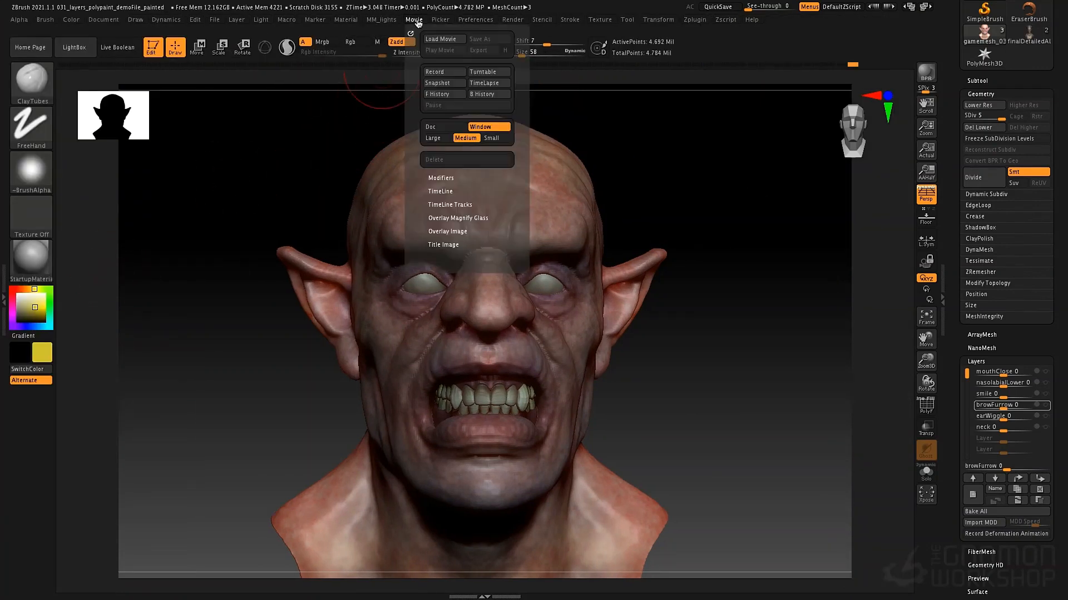
- Show the animation timeline, add a Camera keyframe at about 6.8 seconds, and return to the start
{"action": "left_click", "coordinate": [443, 192]}
{"action": "left_click", "coordinate": [441, 214]}
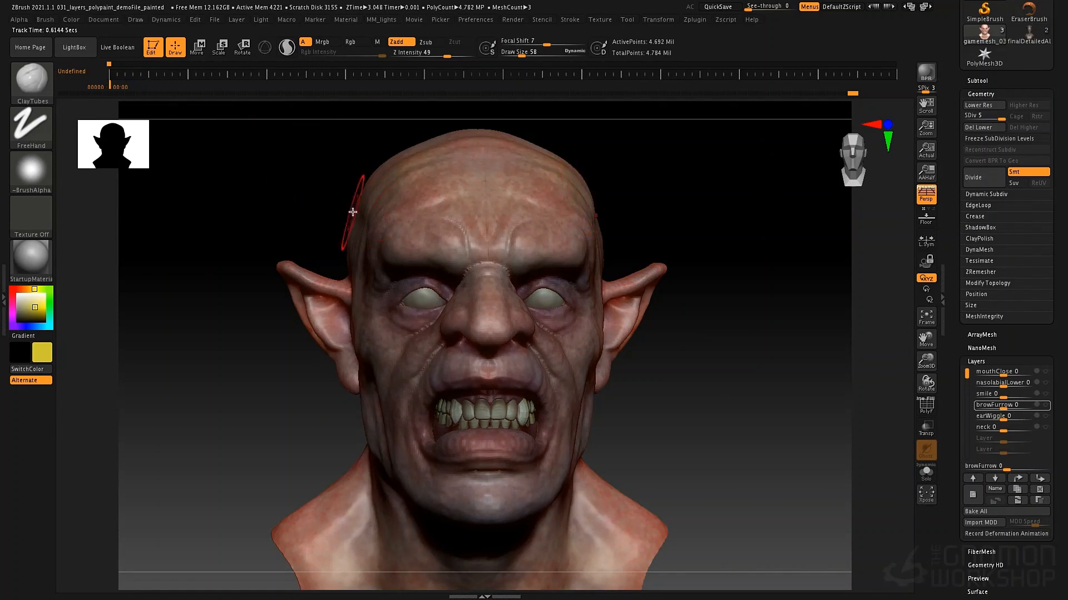
{"action": "left_click", "coordinate": [274, 74]}
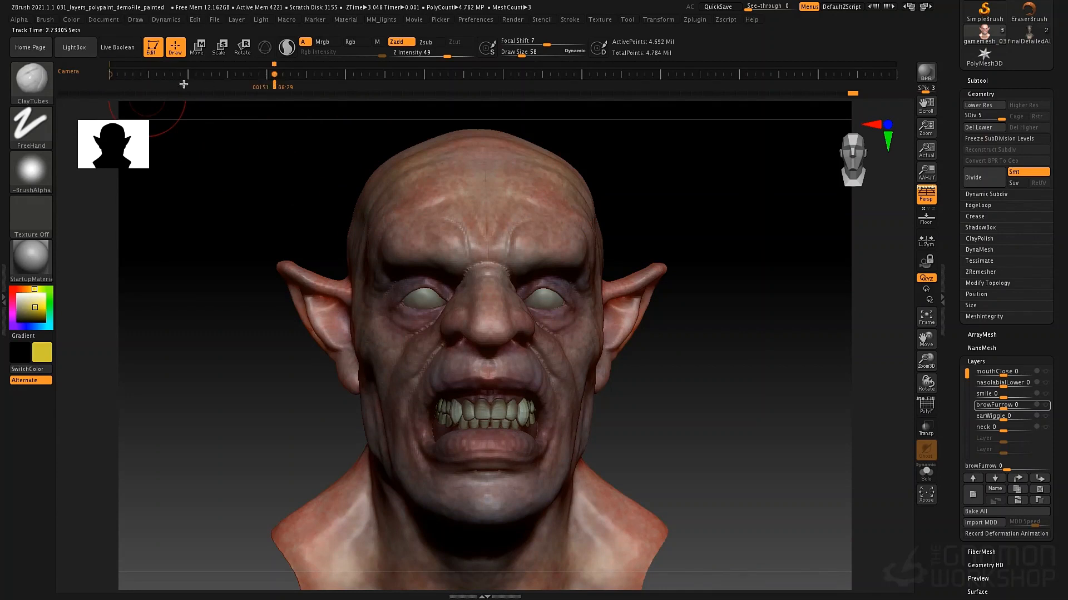
{"action": "left_click_drag", "start_coordinate": [258, 186], "coordinate": [222, 183]}
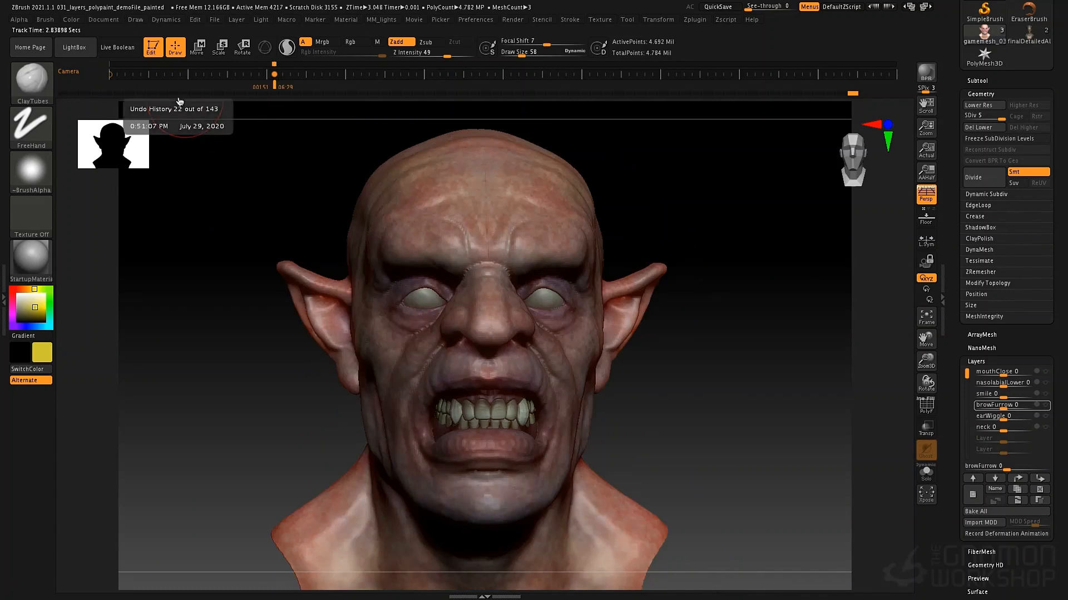
{"action": "key", "text": "Left"}
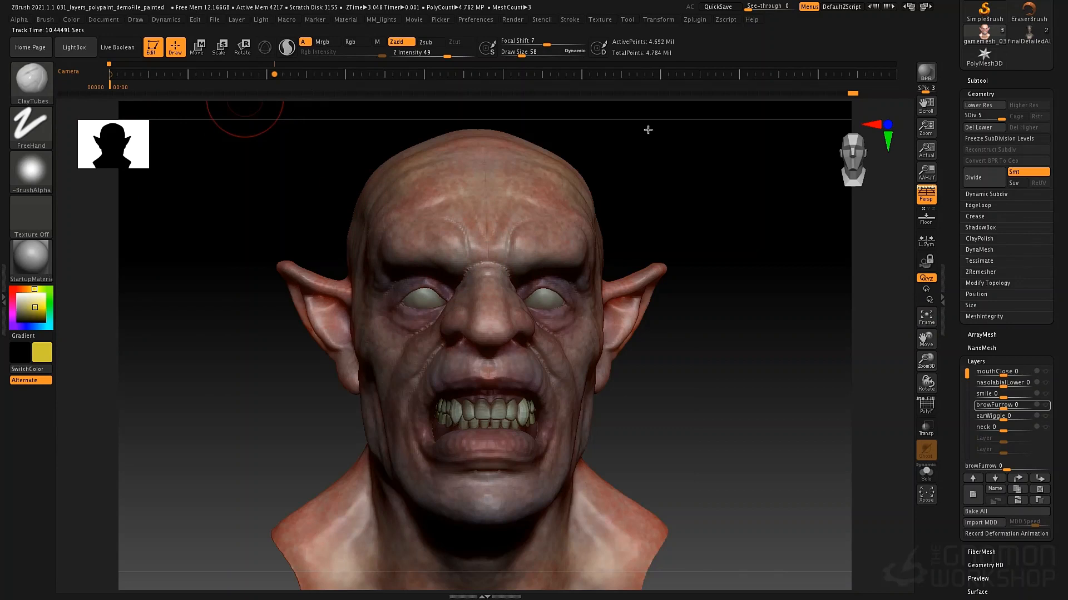
- Select the mouthClose layer, try a slightly higher intensity, and return it to 0
{"action": "mouse_move", "coordinate": [1004, 376]}
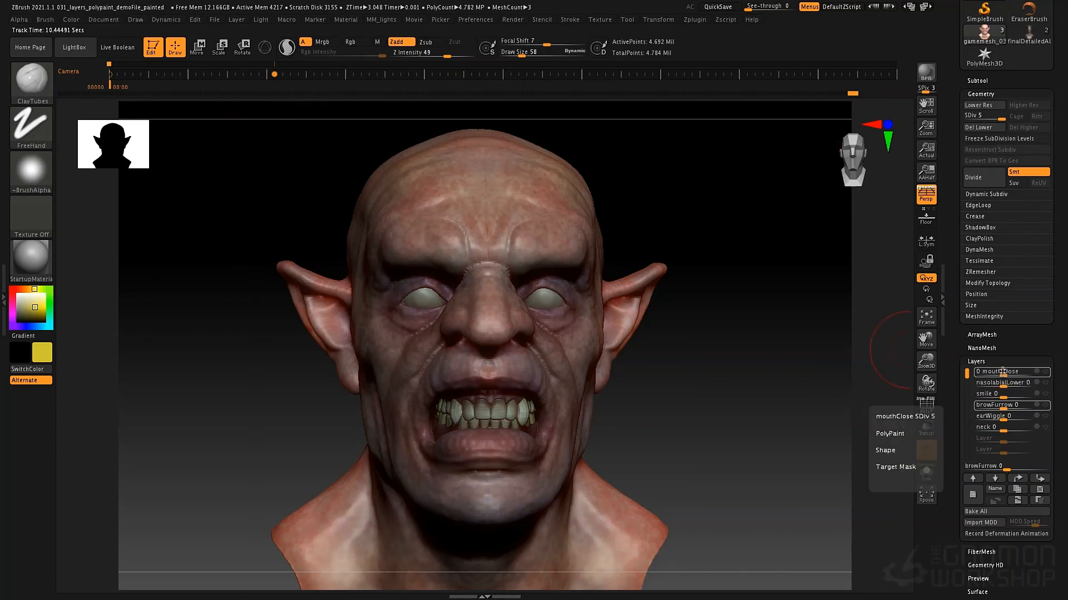
{"action": "left_click", "coordinate": [1003, 372]}
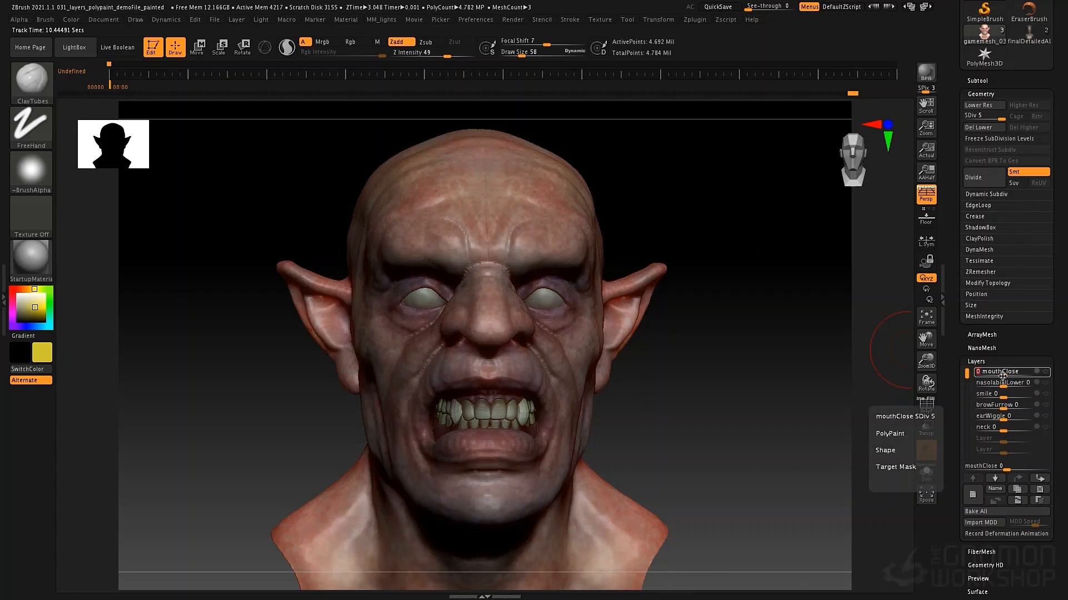
{"action": "left_click", "coordinate": [1046, 374]}
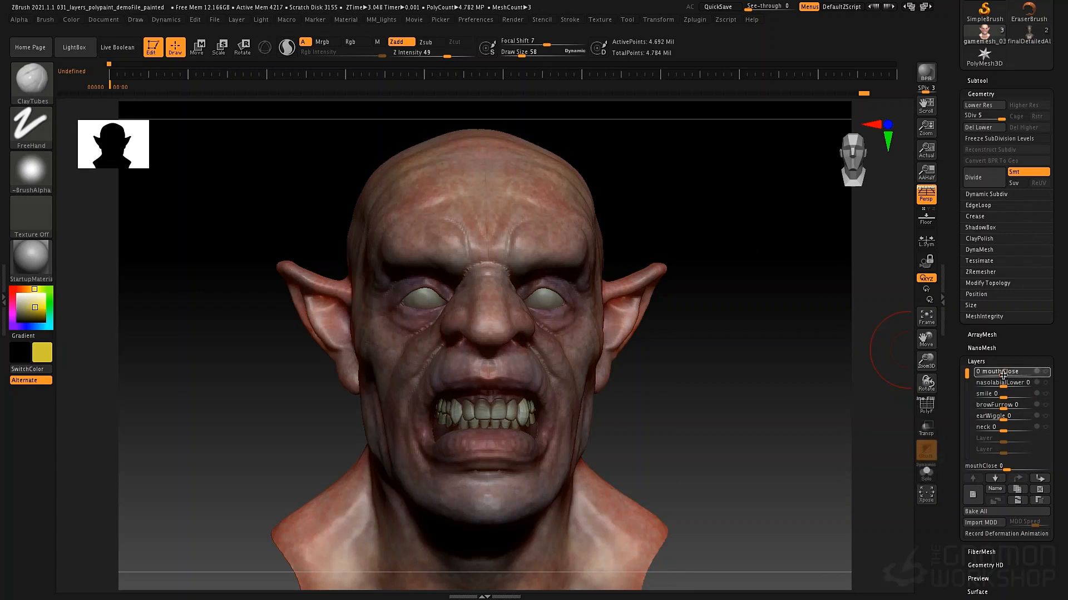
{"action": "left_click_drag", "start_coordinate": [1012, 374], "coordinate": [1029, 375]}
{"action": "left_click", "coordinate": [1046, 377]}
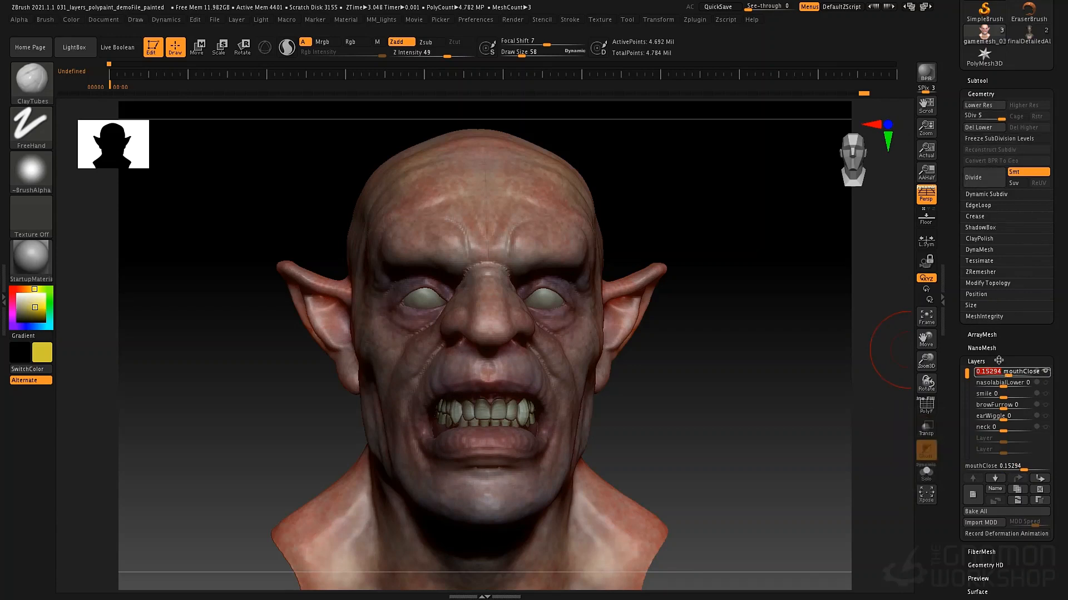
{"action": "left_click_drag", "start_coordinate": [1008, 376], "coordinate": [1004, 375]}
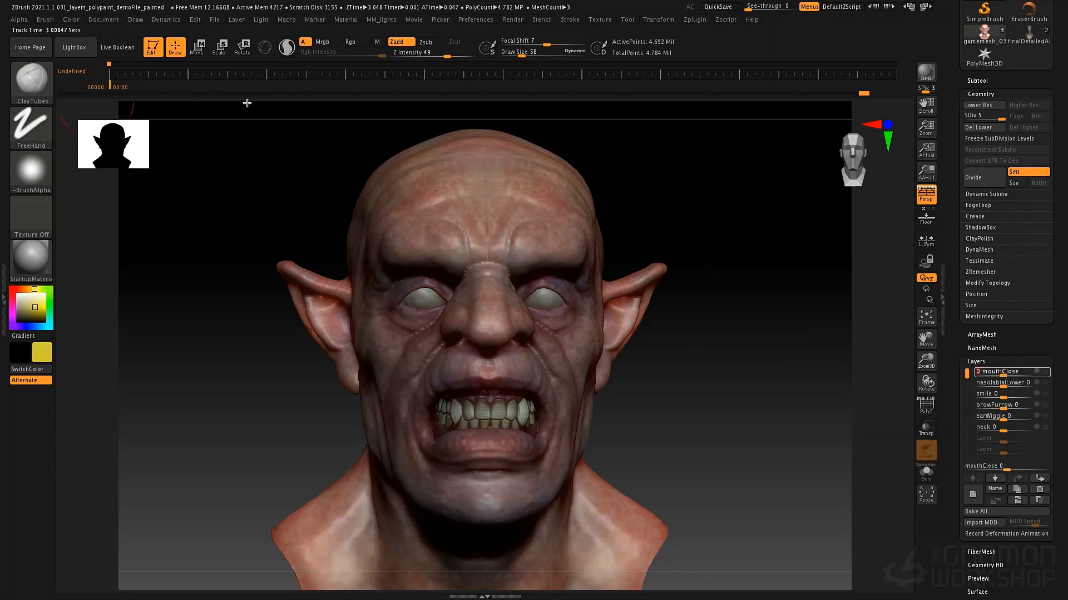
- Keyframe mouthClose at intensity 0 at the timeline start and 1 at about 1.6 seconds, and scrub through the change
{"action": "left_click", "coordinate": [110, 77]}
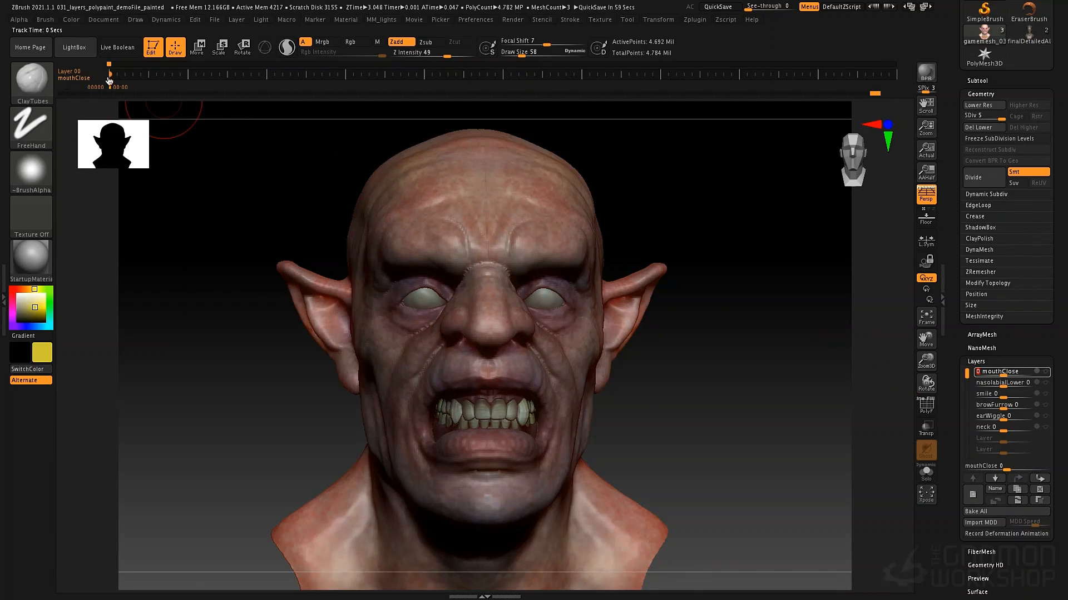
{"action": "left_click", "coordinate": [152, 86]}
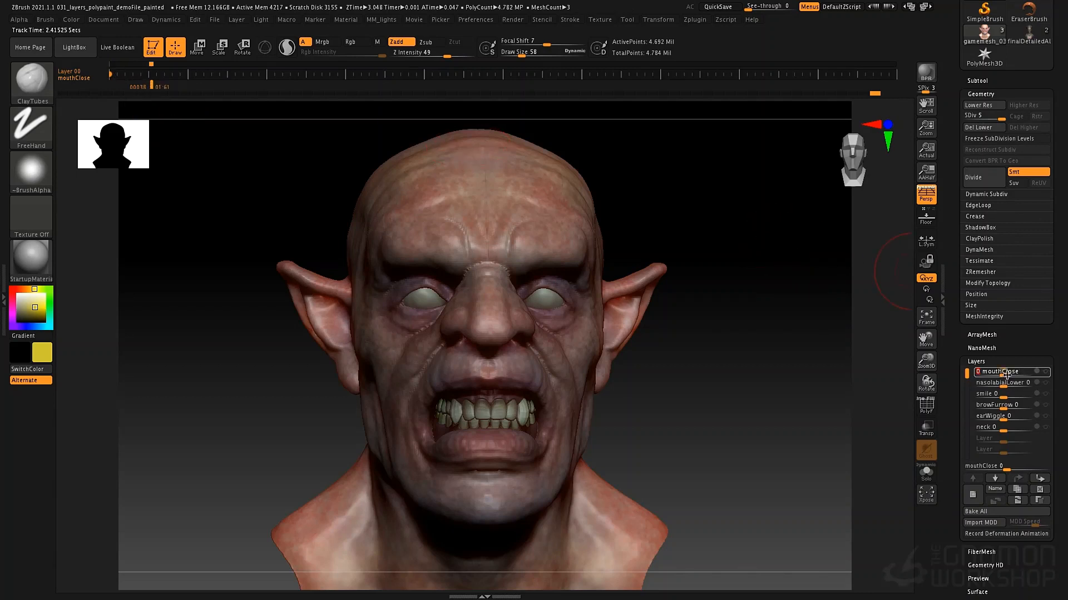
{"action": "left_click_drag", "start_coordinate": [1006, 376], "coordinate": [1039, 374]}
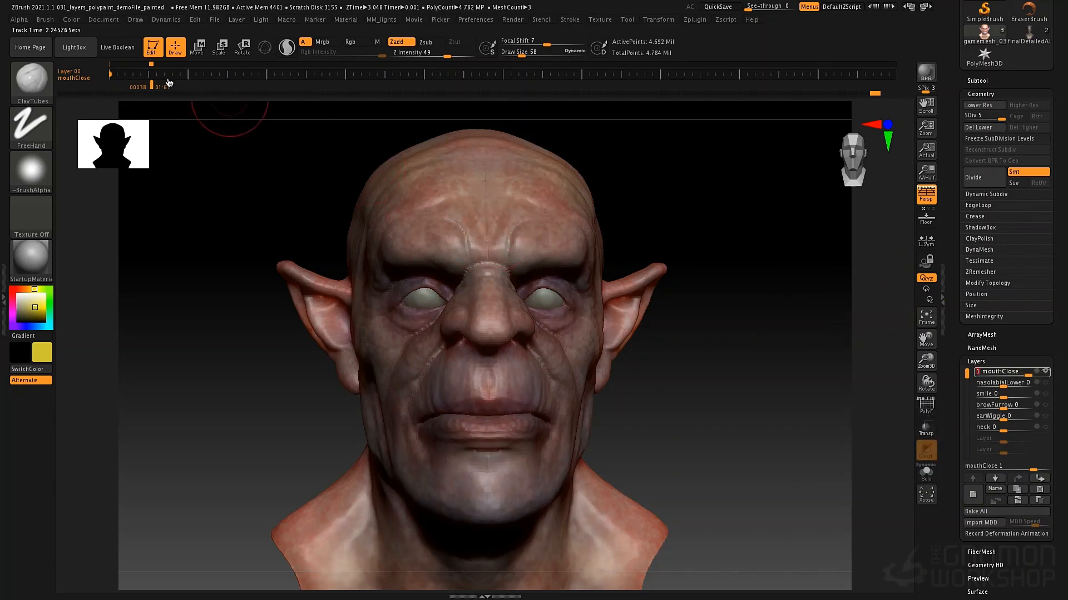
{"action": "left_click", "coordinate": [151, 73]}
{"action": "mouse_move", "coordinate": [149, 89]}
{"action": "left_mouse_down"}
{"action": "mouse_move", "coordinate": [124, 87]}
{"action": "mouse_move", "coordinate": [185, 95]}
{"action": "mouse_move", "coordinate": [143, 86]}
{"action": "left_mouse_up"}
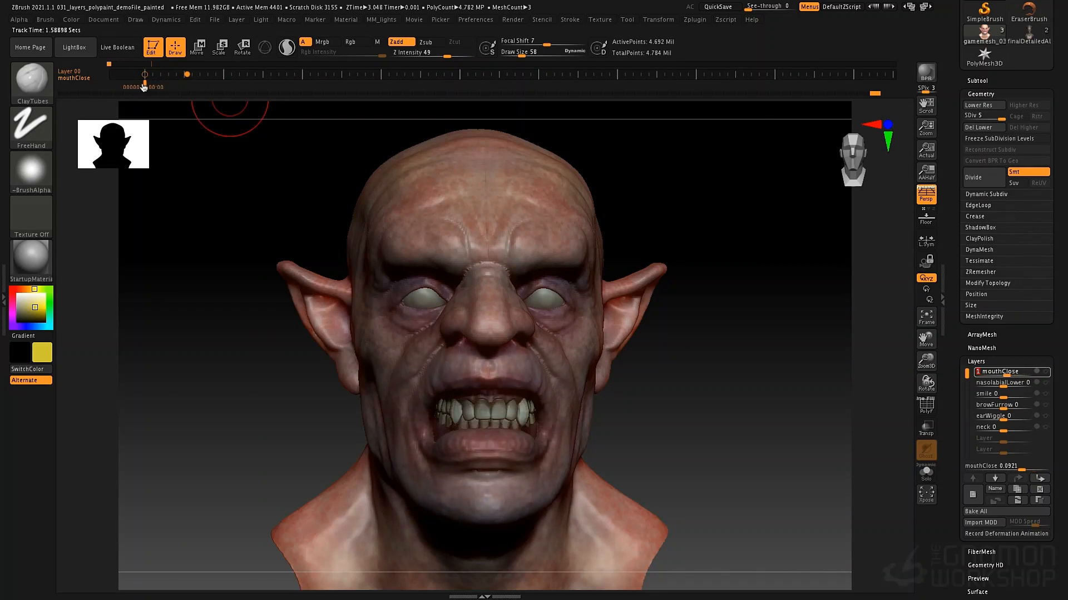
{"action": "left_click", "coordinate": [184, 87]}
{"action": "left_click_drag", "start_coordinate": [179, 89], "coordinate": [192, 87]}
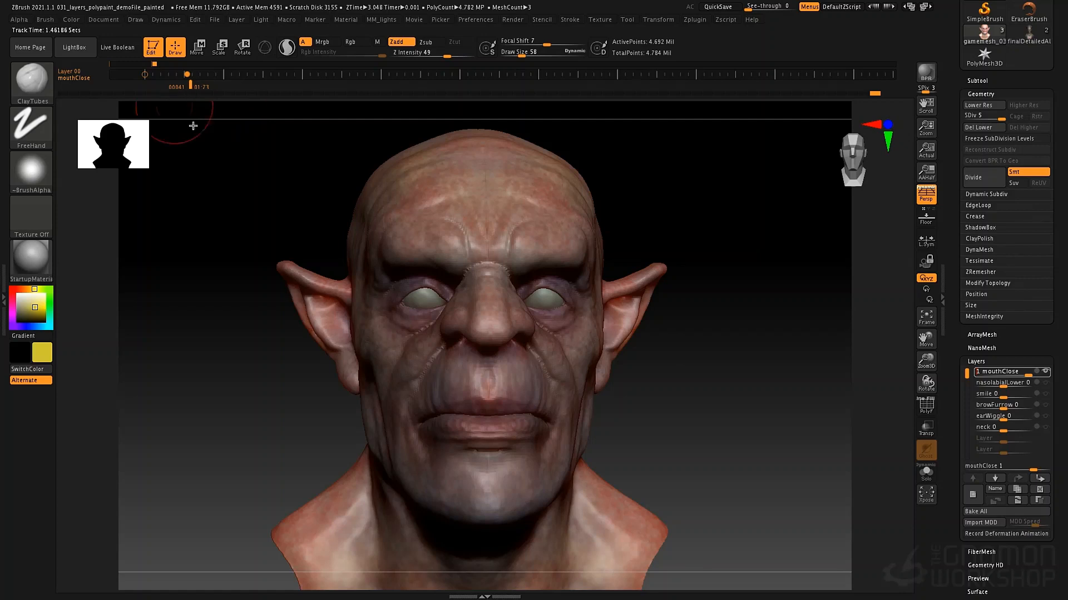
- Delete both mouthClose keyframes and key the layer at intensity 1 at the beginning of the timeline
{"action": "left_click", "coordinate": [149, 76]}
{"action": "left_click_drag", "start_coordinate": [188, 75], "coordinate": [190, 209]}
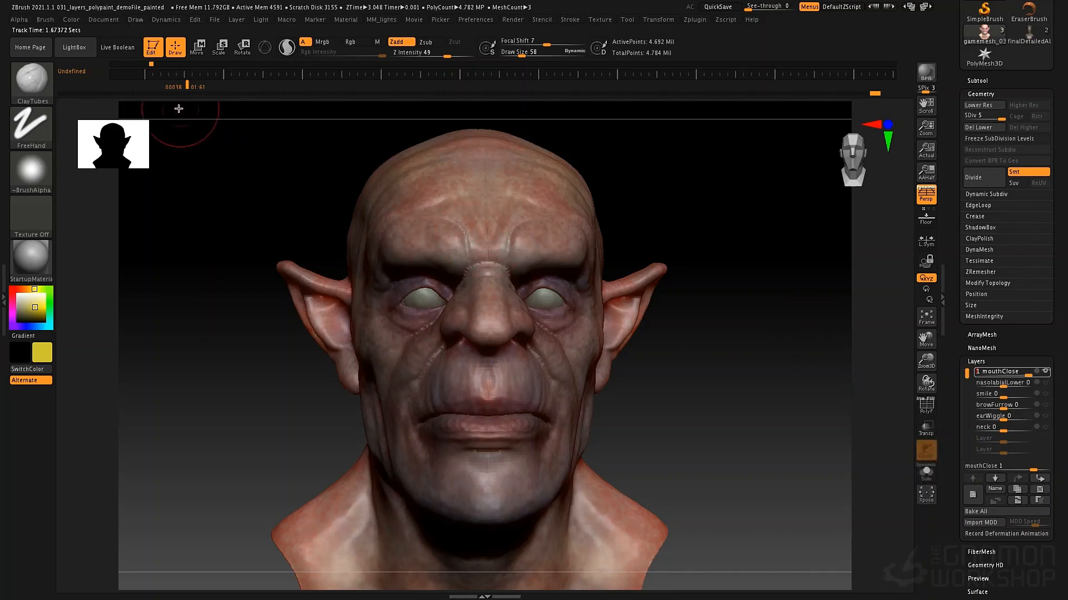
{"action": "left_click", "coordinate": [146, 76]}
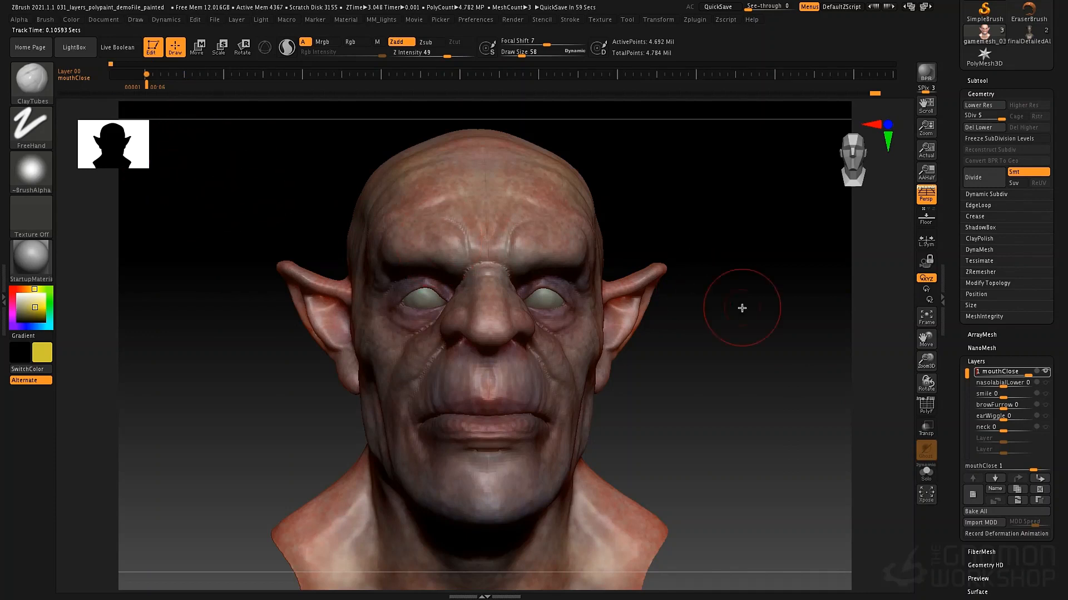
- Set nasolabialLower's intensity to 1 and keyframe it at the timeline start and at about 1.5 seconds
{"action": "left_click", "coordinate": [1013, 384]}
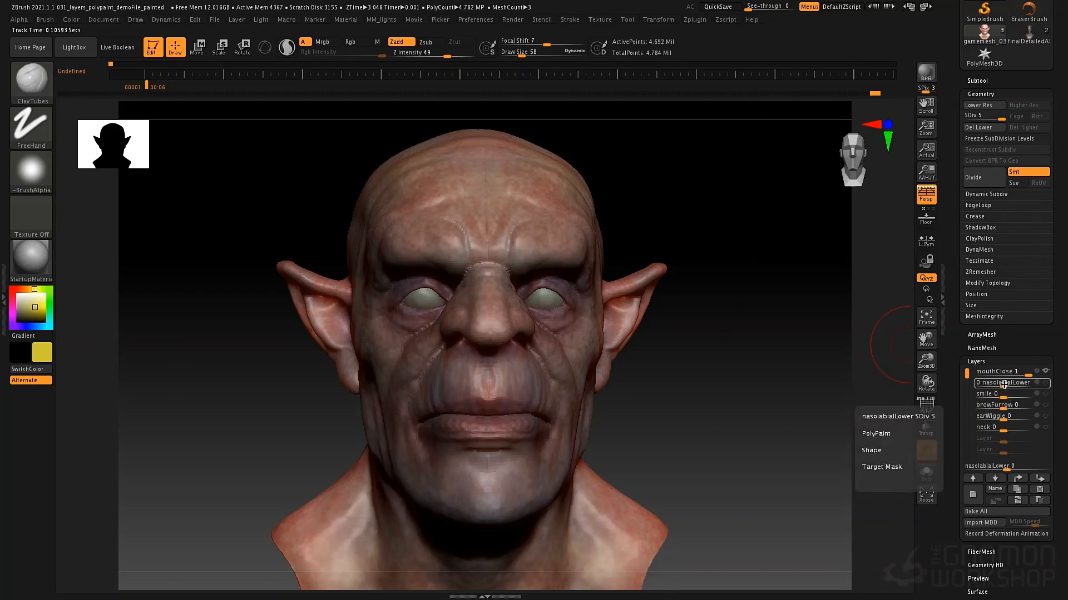
{"action": "left_click_drag", "start_coordinate": [1004, 384], "coordinate": [1039, 385]}
{"action": "left_click", "coordinate": [1037, 384]}
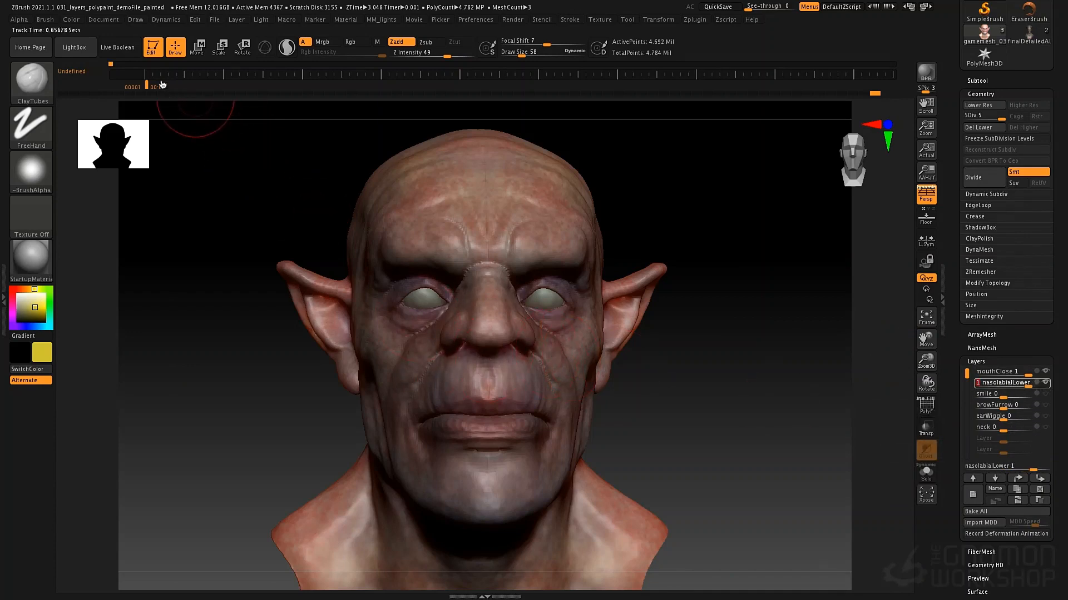
{"action": "left_click", "coordinate": [146, 74]}
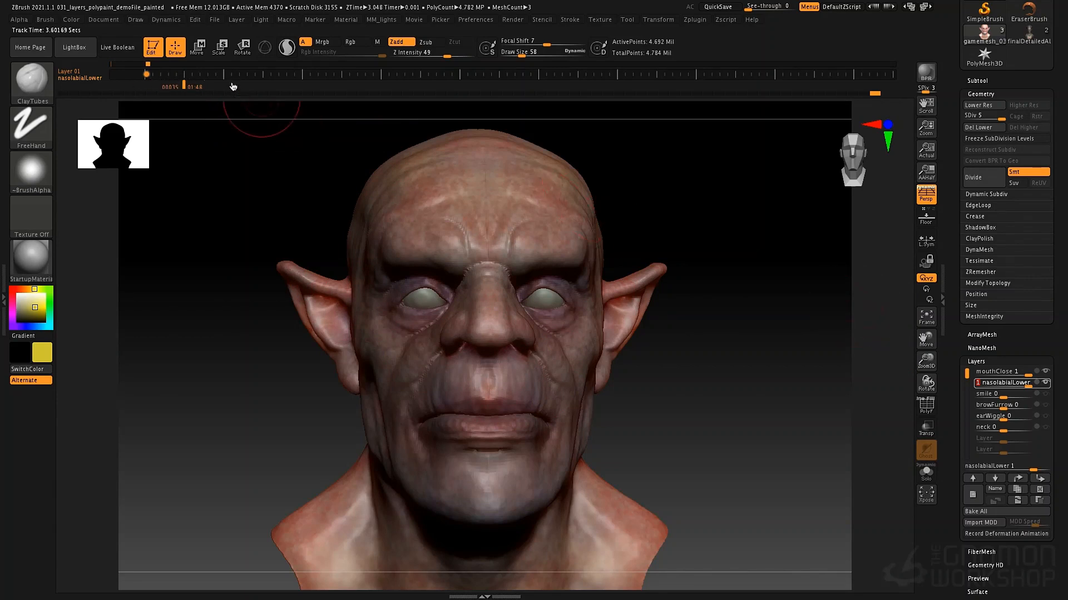
{"action": "left_click", "coordinate": [185, 74]}
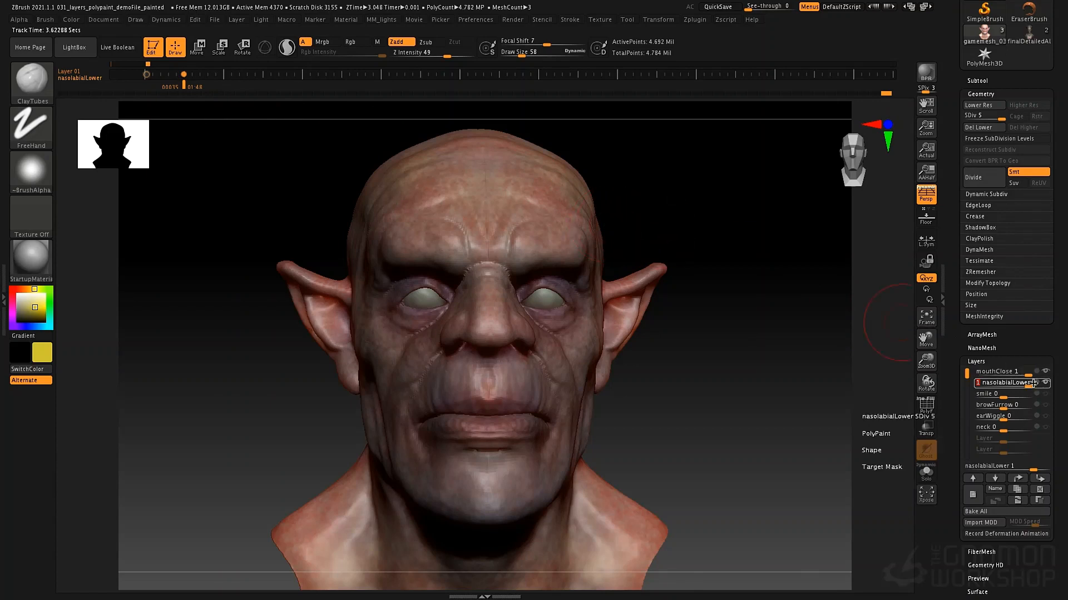
- Select the mouthClose layer and keyframe its intensity at 0 at about 3 seconds
{"action": "left_click", "coordinate": [972, 478]}
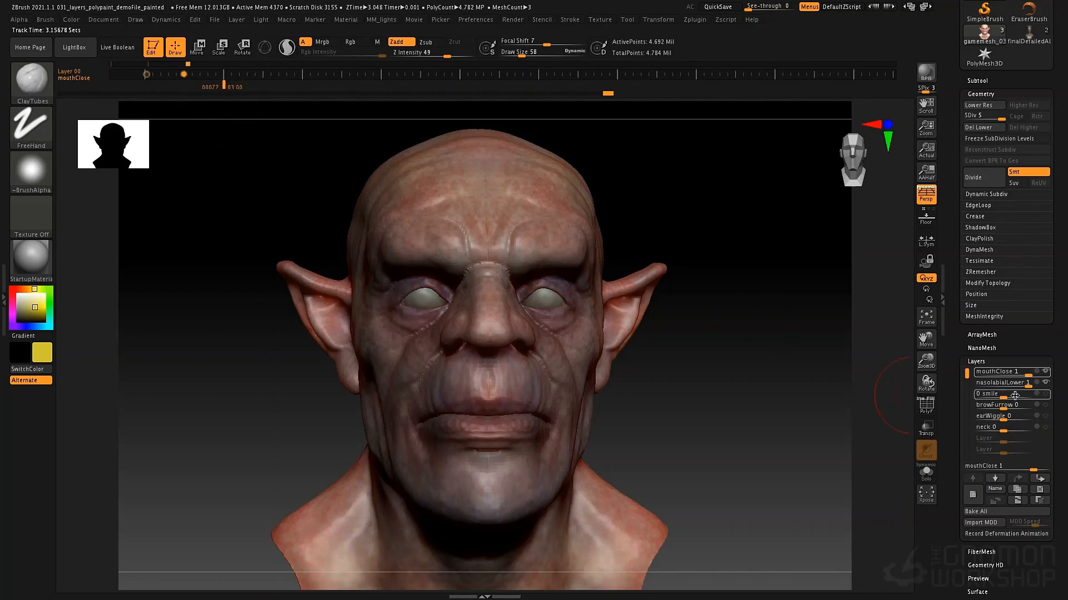
{"action": "left_click", "coordinate": [1022, 375]}
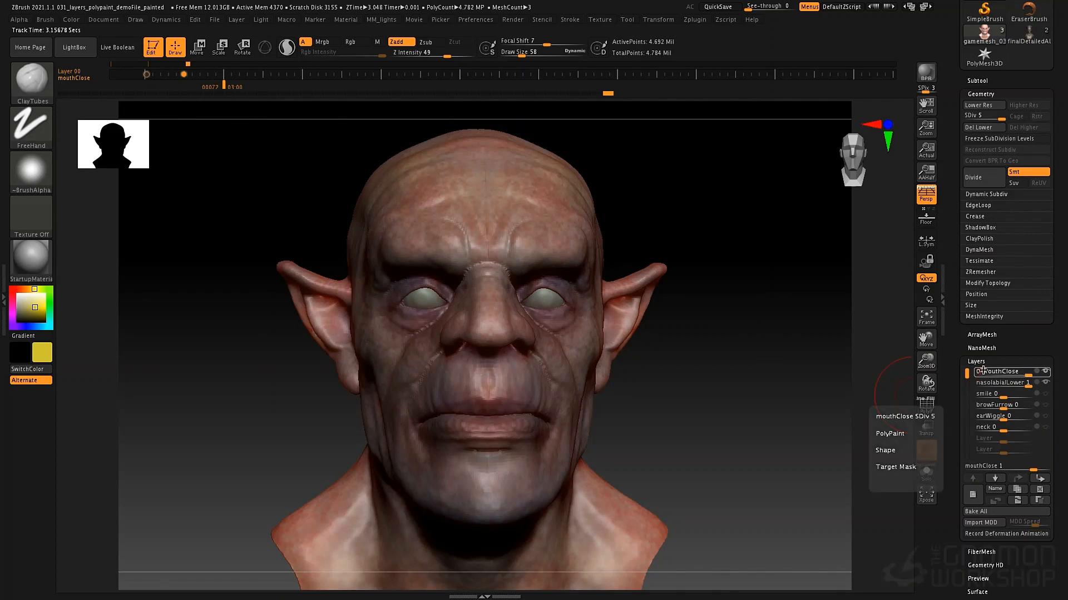
{"action": "key", "text": "Return"}
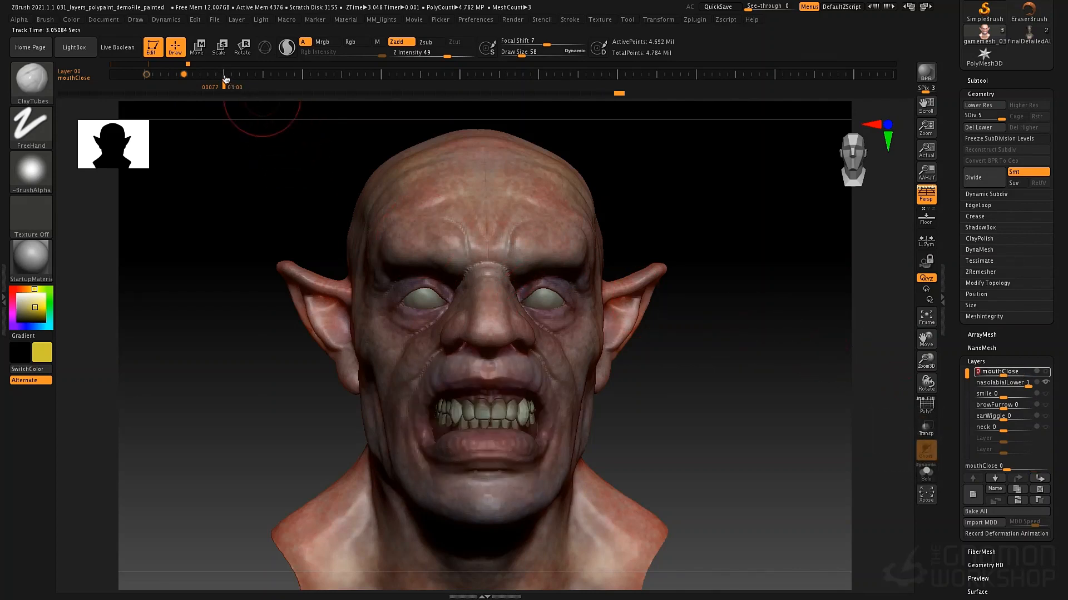
{"action": "mouse_move", "coordinate": [225, 86]}
{"action": "left_mouse_down"}
{"action": "mouse_move", "coordinate": [143, 85]}
{"action": "mouse_move", "coordinate": [224, 90]}
{"action": "left_mouse_up"}
- Keyframe nasolabialLower at intensity 0 just before 3 seconds, and scrub back to the start to preview the mouth animation
{"action": "left_click", "coordinate": [1026, 385]}
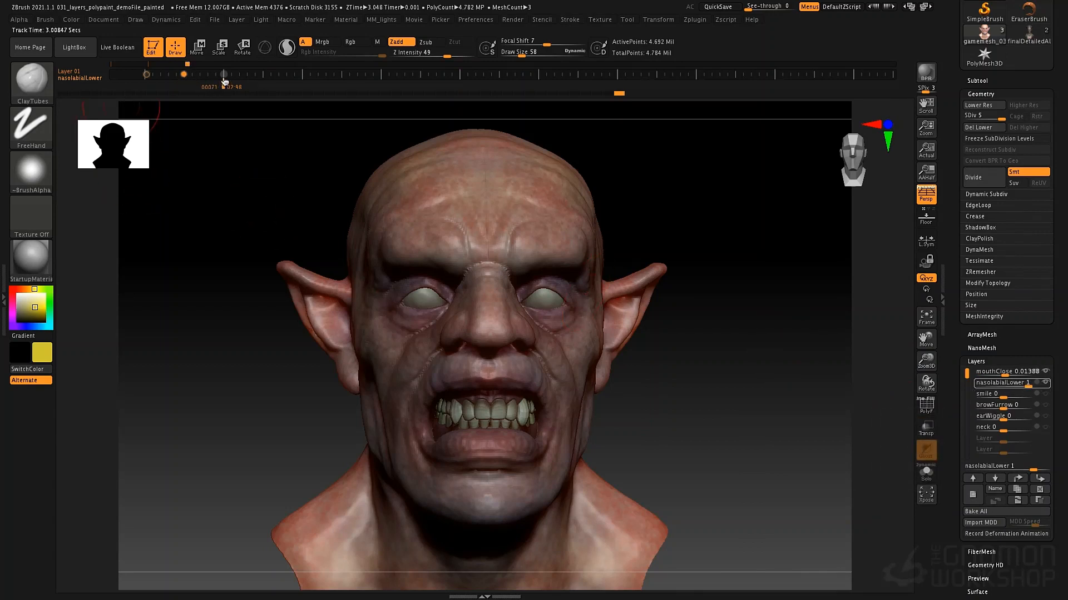
{"action": "left_click", "coordinate": [1026, 386]}
{"action": "key", "text": "Return"}
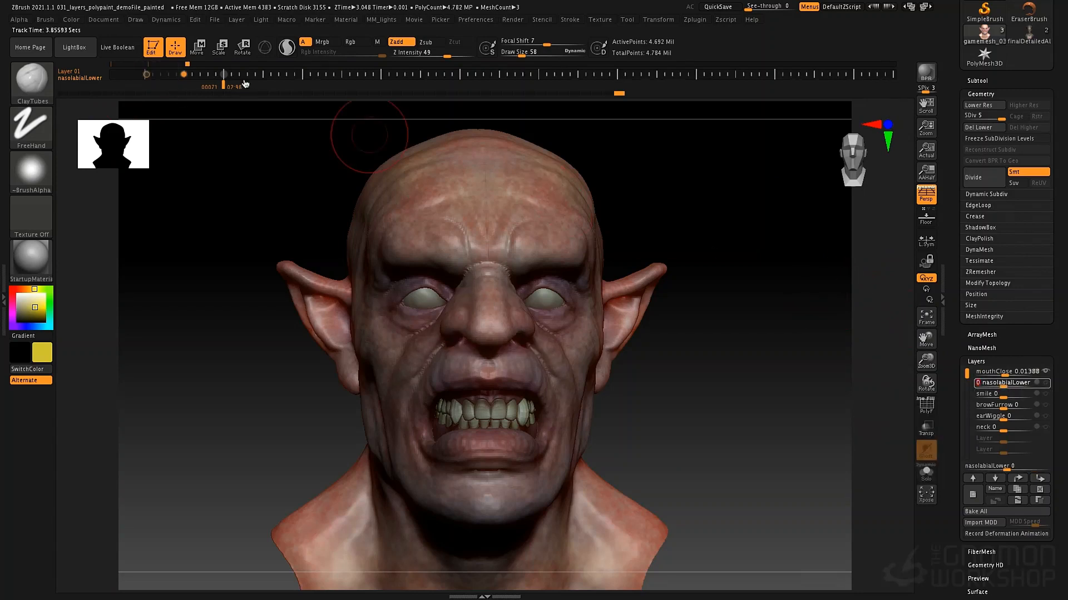
{"action": "left_click", "coordinate": [217, 76]}
{"action": "mouse_move", "coordinate": [220, 85]}
{"action": "left_mouse_down"}
{"action": "mouse_move", "coordinate": [165, 83]}
{"action": "mouse_move", "coordinate": [240, 90]}
{"action": "mouse_move", "coordinate": [210, 90]}
{"action": "left_mouse_up"}
{"action": "left_click", "coordinate": [139, 84]}
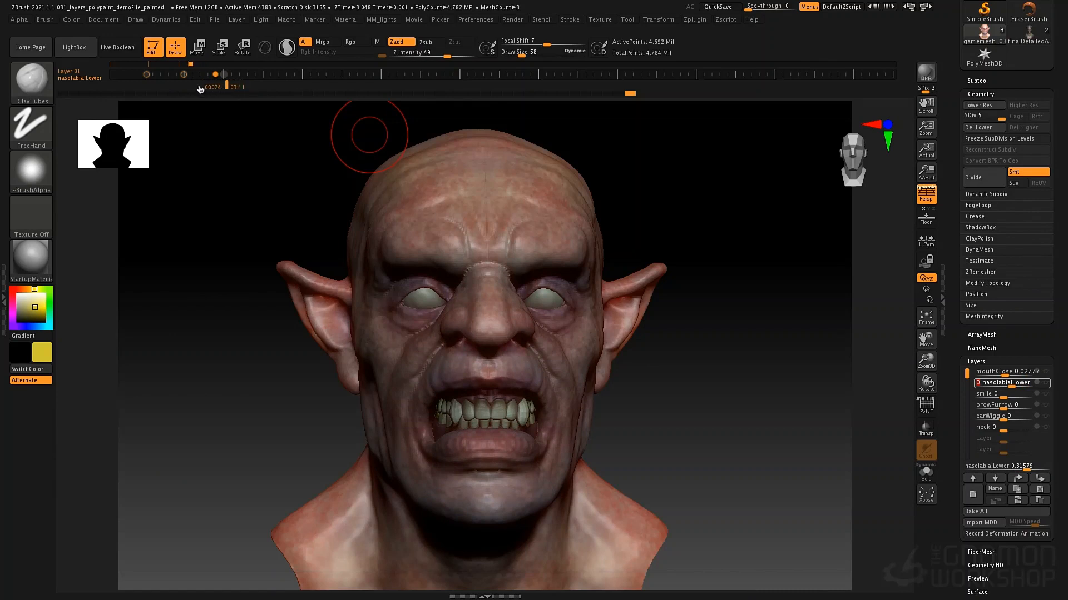
{"action": "left_click", "coordinate": [198, 88]}
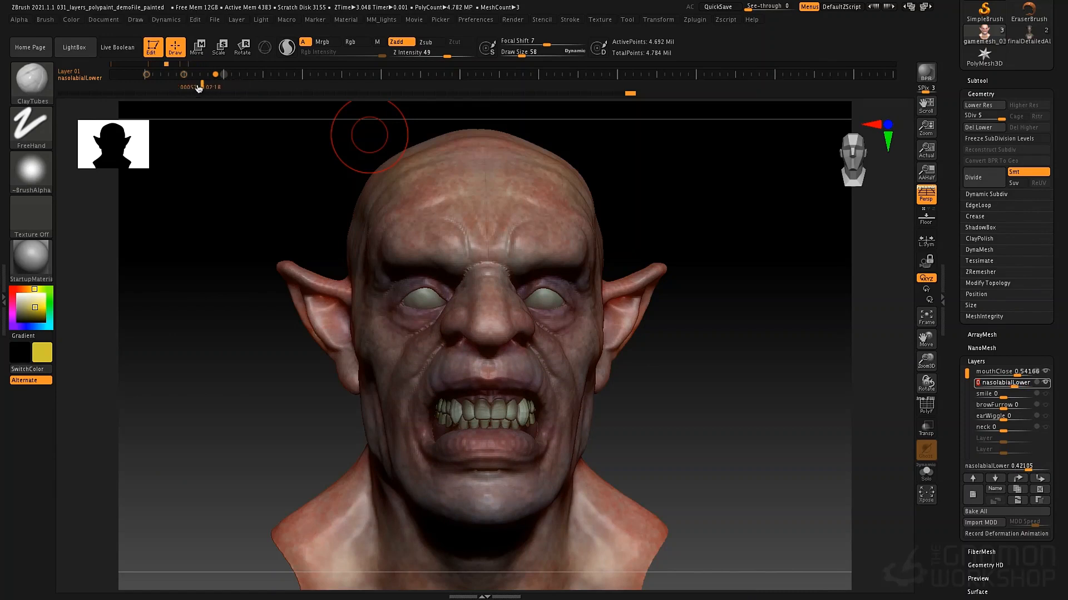
{"action": "left_click", "coordinate": [164, 84]}
{"action": "left_click_drag", "start_coordinate": [162, 84], "coordinate": [144, 83]}
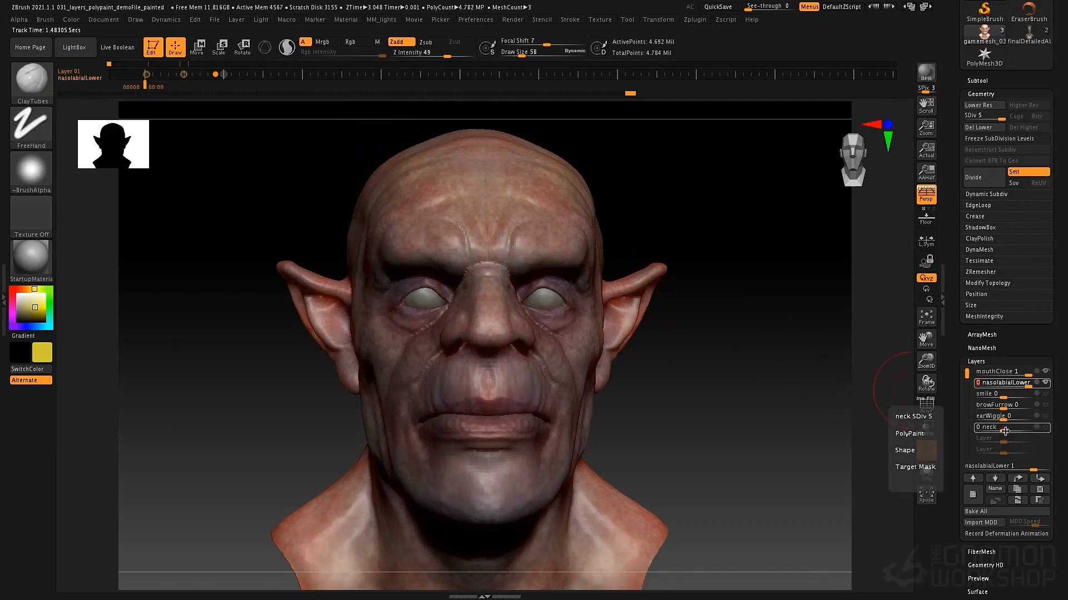
- Select the neck layer and keyframe its intensity at 0 at the timeline start and at about 1.4 seconds
{"action": "left_click", "coordinate": [995, 479]}
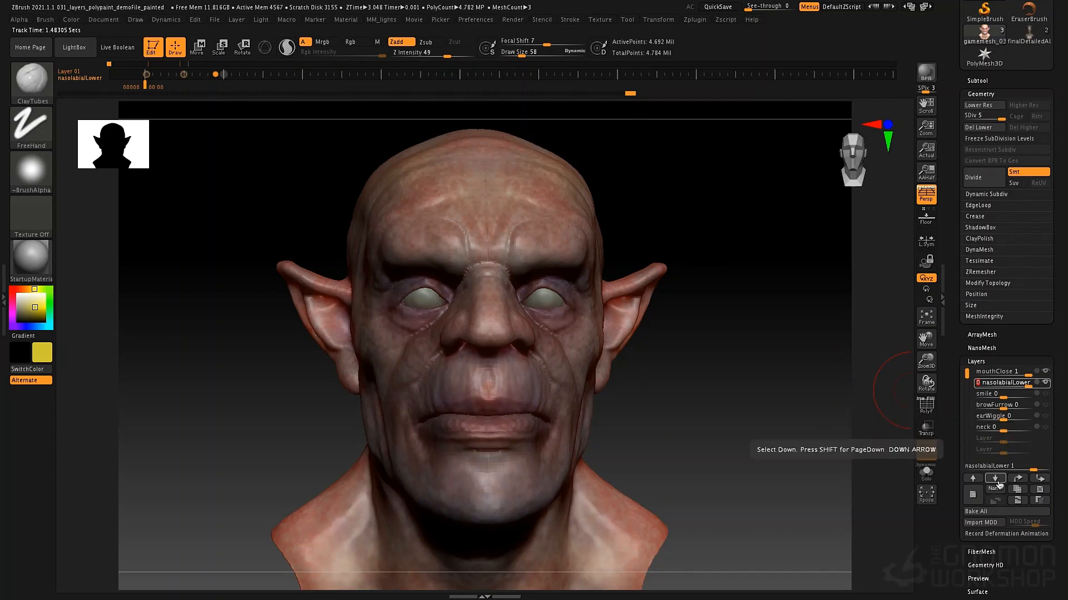
{"action": "left_click", "coordinate": [996, 479]}
{"action": "left_click", "coordinate": [996, 480]}
{"action": "left_click", "coordinate": [997, 480]}
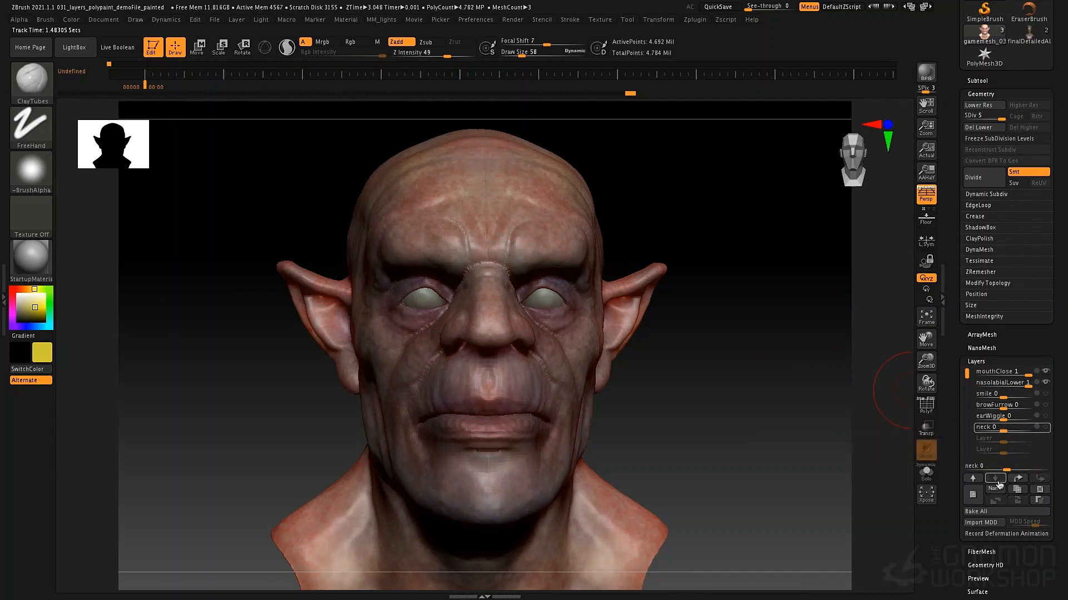
{"action": "left_click", "coordinate": [145, 77]}
{"action": "left_click", "coordinate": [184, 74]}
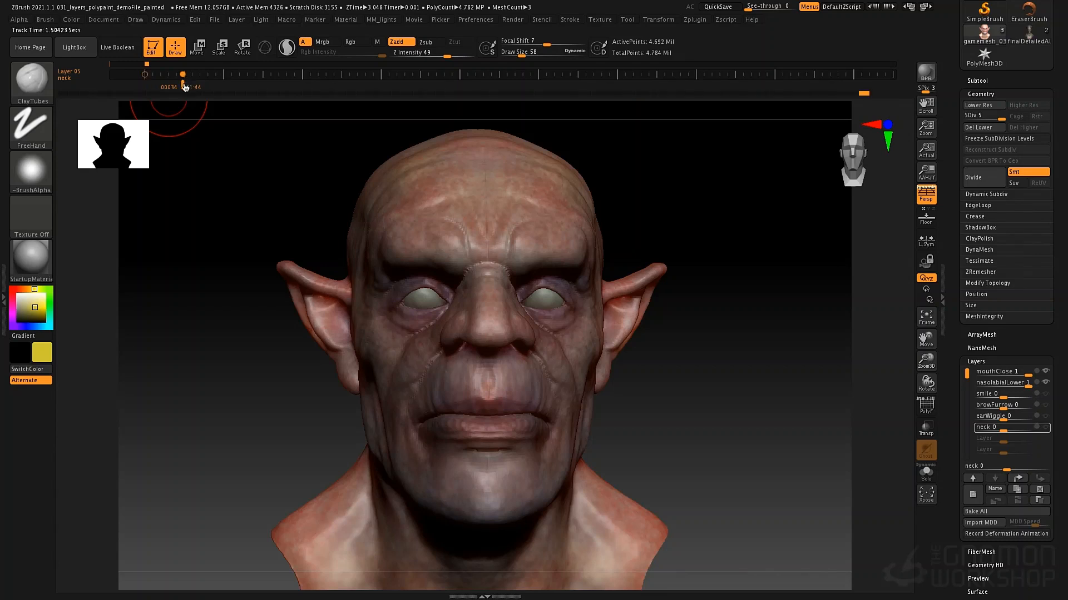
- Set the neck layer's intensity to 1 at about 2.9 seconds, keyframe it, and scrub around that point to check it
{"action": "left_click_drag", "start_coordinate": [196, 89], "coordinate": [219, 90]}
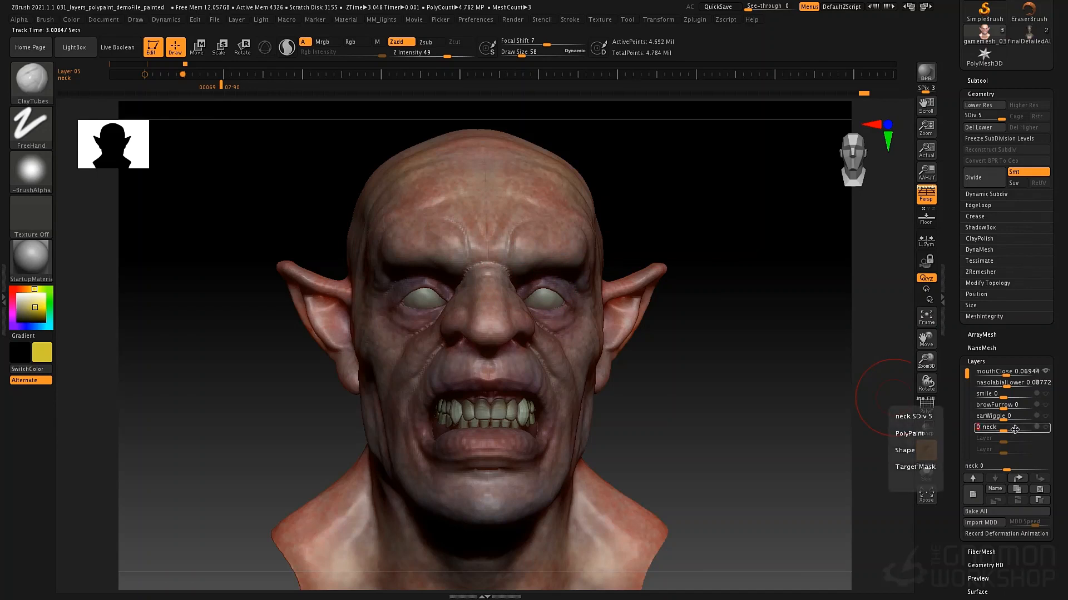
{"action": "key", "text": "Return"}
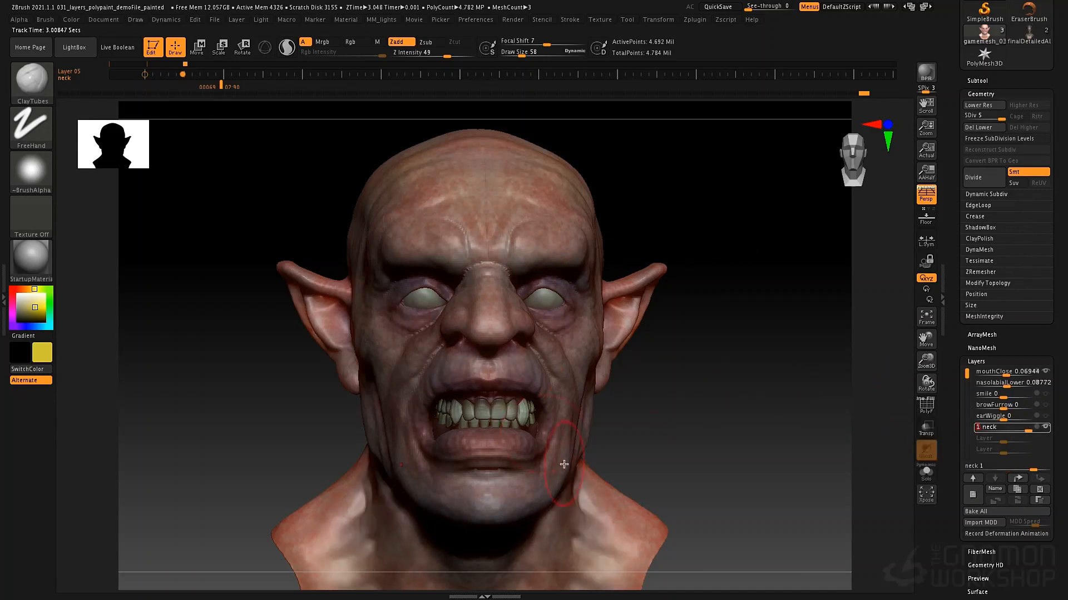
{"action": "left_click", "coordinate": [221, 74]}
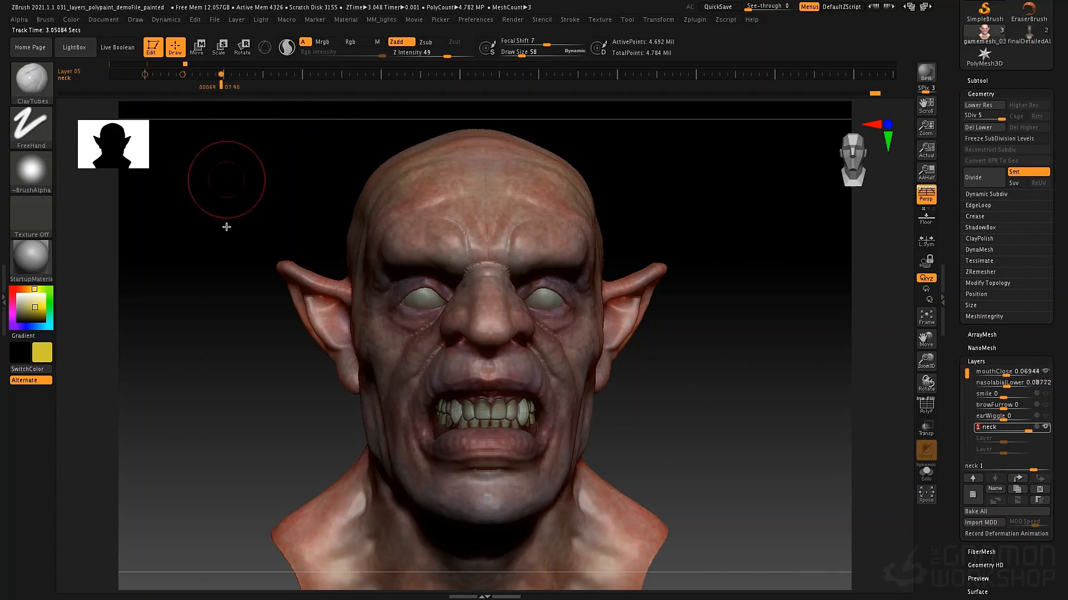
{"action": "mouse_move", "coordinate": [227, 92]}
{"action": "left_mouse_down"}
{"action": "mouse_move", "coordinate": [161, 88]}
{"action": "mouse_move", "coordinate": [221, 92]}
{"action": "left_mouse_up"}
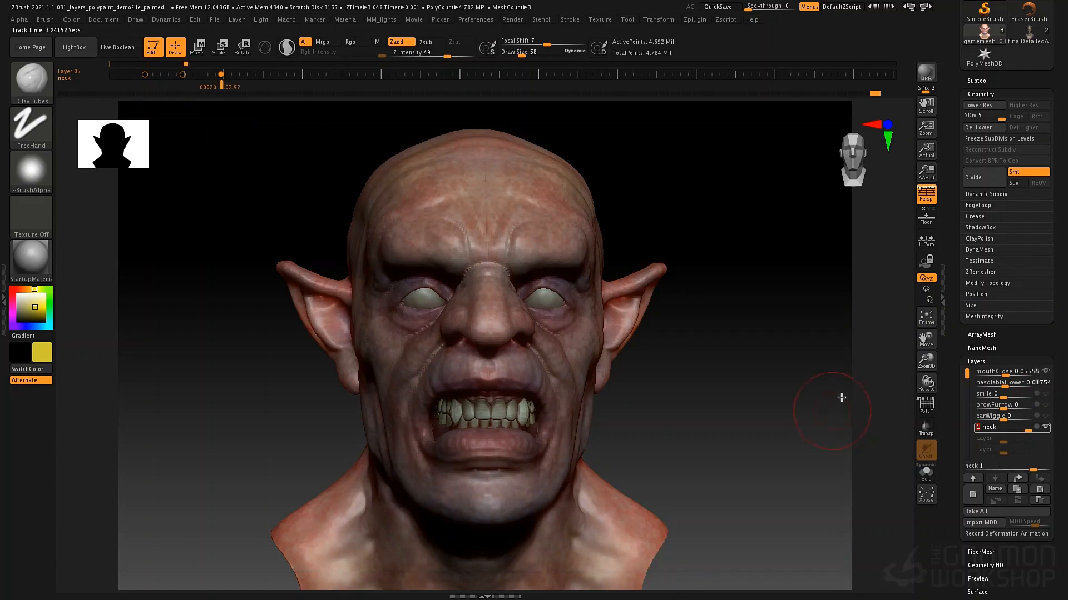
- Select the smile layer and keyframe its intensity at 0 at the timeline start, about 1.6 seconds and about 3.1 seconds
{"action": "left_click", "coordinate": [979, 482]}
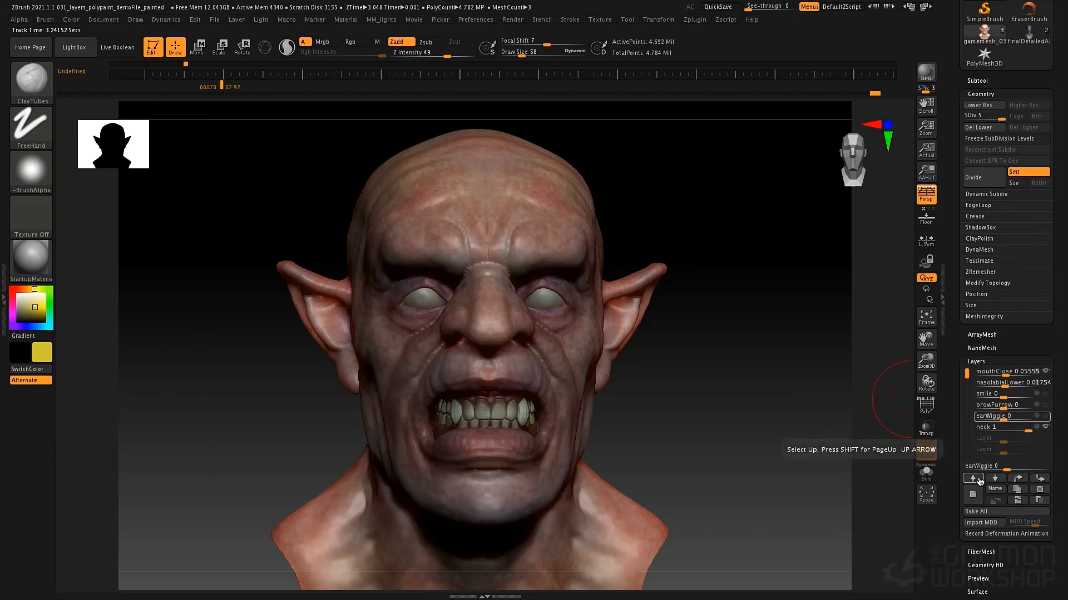
{"action": "left_click", "coordinate": [979, 481]}
{"action": "left_click", "coordinate": [979, 481]}
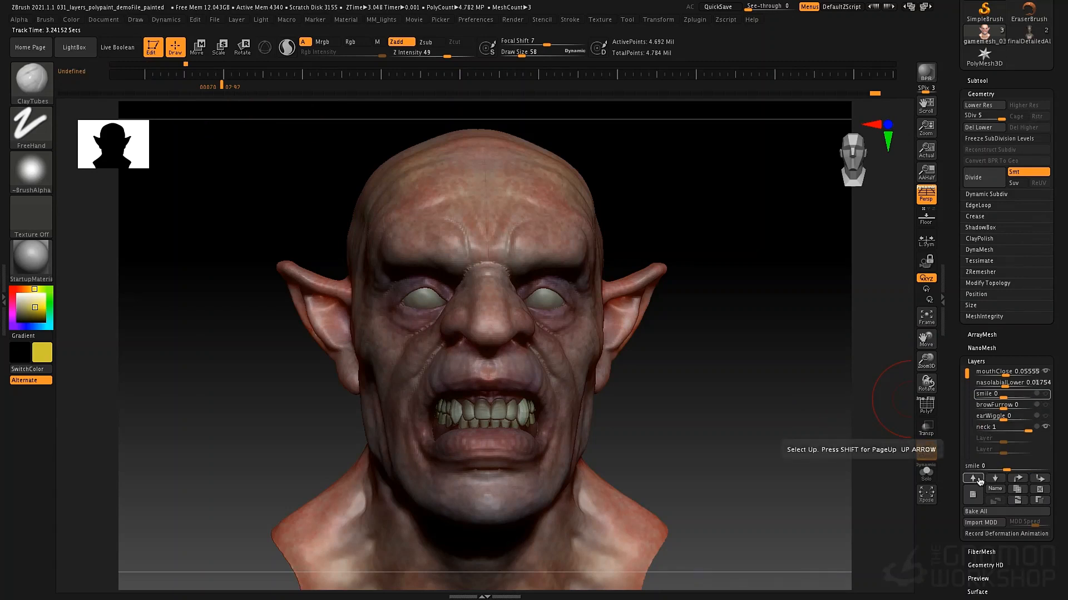
{"action": "mouse_move", "coordinate": [1021, 396]}
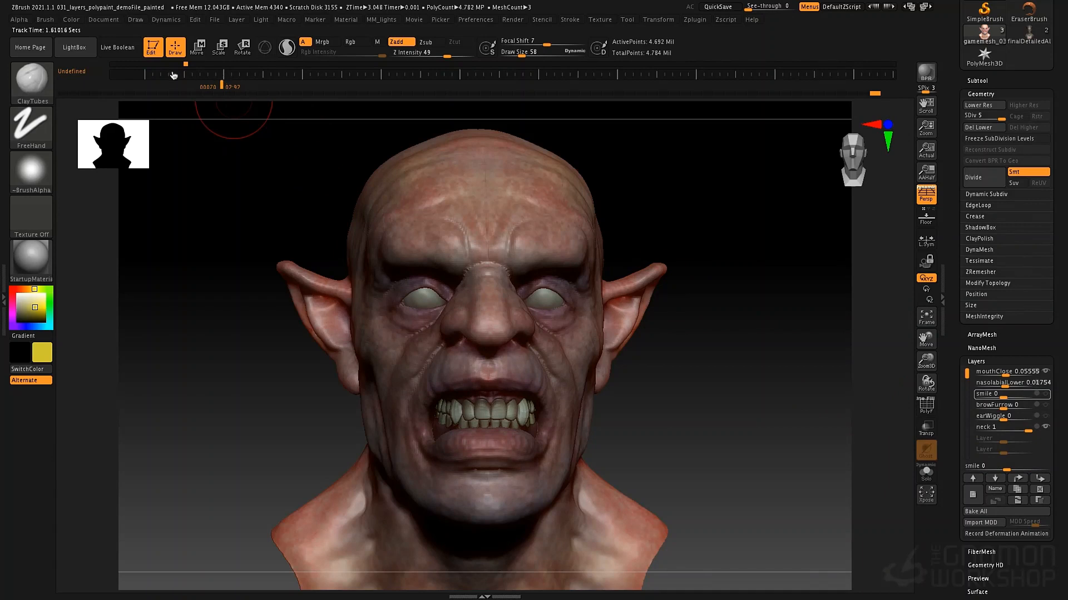
{"action": "left_click", "coordinate": [145, 76]}
{"action": "left_click", "coordinate": [187, 76]}
{"action": "left_click", "coordinate": [227, 75]}
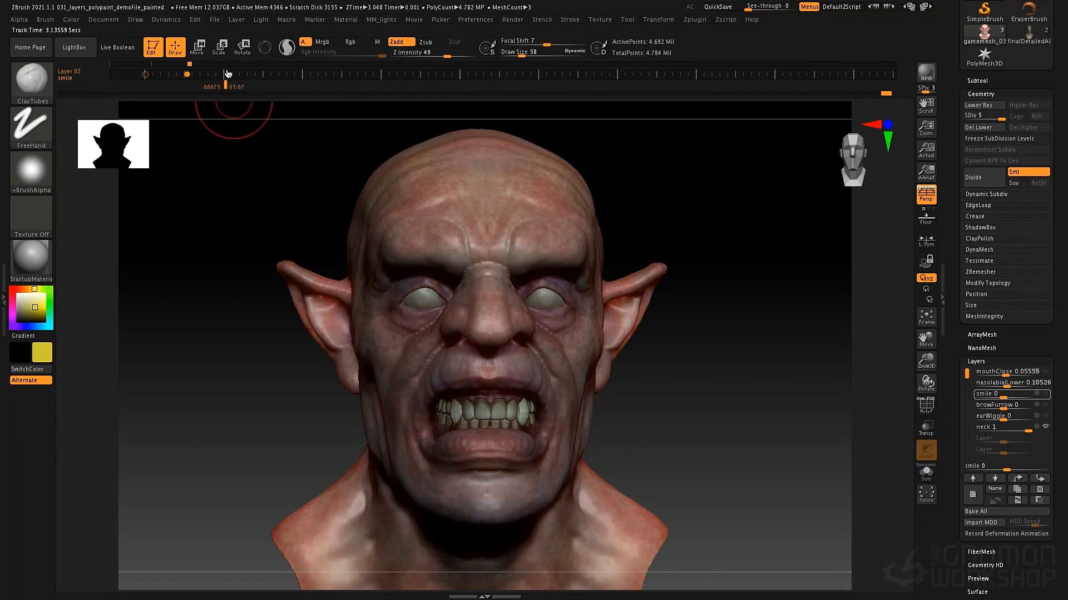
{"action": "left_click", "coordinate": [227, 74]}
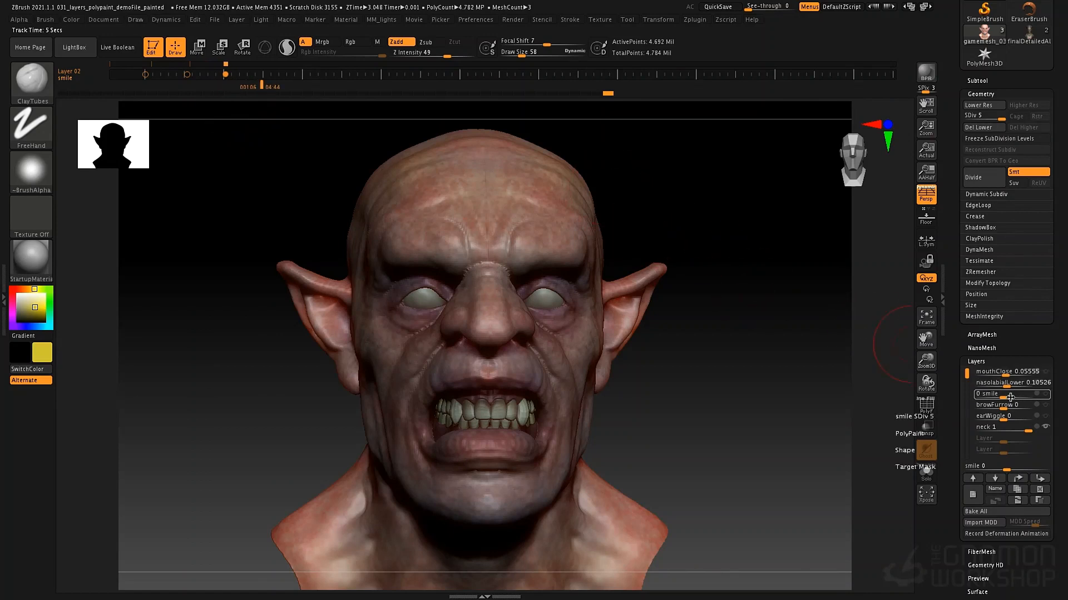
- Set the smile layer's intensity to 1 and turn the head to both sides to inspect the smile
{"action": "mouse_move", "coordinate": [1009, 396]}
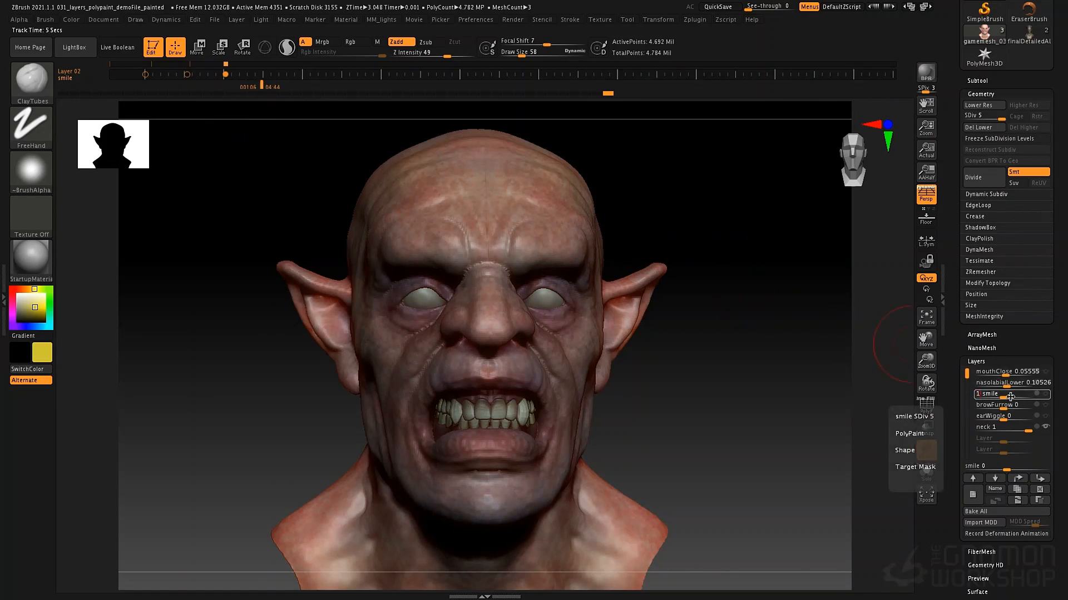
{"action": "left_click_drag", "start_coordinate": [1010, 396], "coordinate": [1029, 396]}
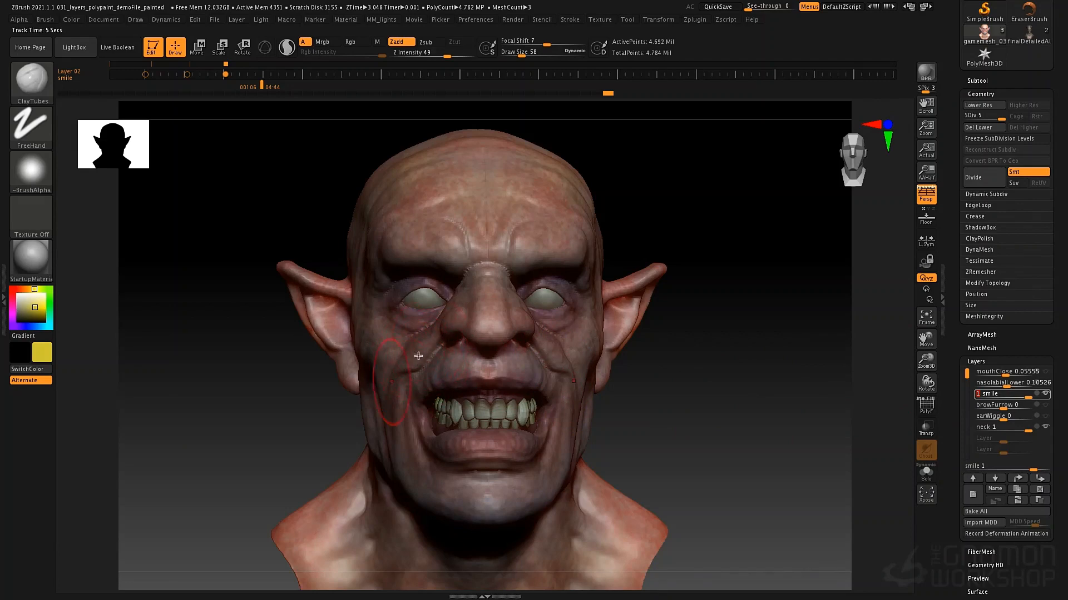
{"action": "left_click_drag", "start_coordinate": [640, 451], "coordinate": [629, 448]}
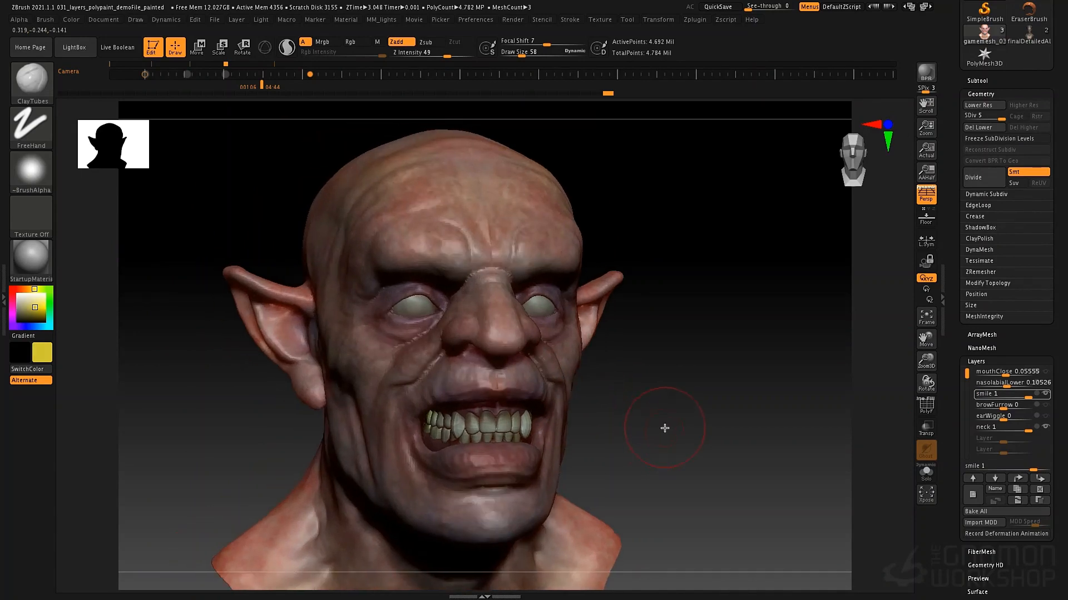
{"action": "mouse_move", "coordinate": [1028, 397]}
{"action": "left_mouse_down"}
{"action": "mouse_move", "coordinate": [1017, 395]}
{"action": "mouse_move", "coordinate": [1031, 394]}
{"action": "left_mouse_up"}
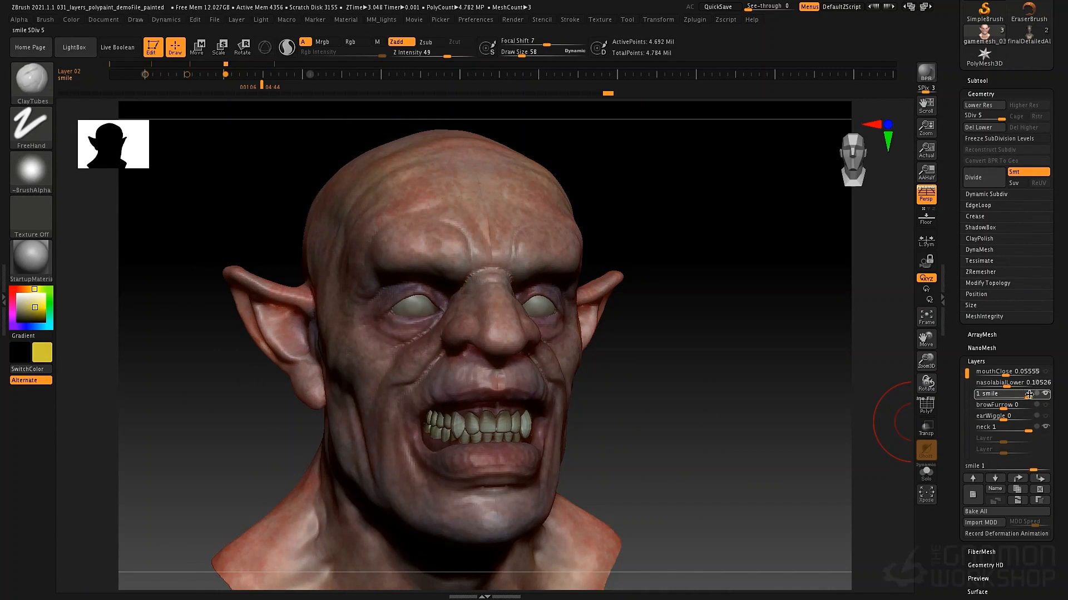
{"action": "left_click_drag", "start_coordinate": [656, 365], "coordinate": [589, 359]}
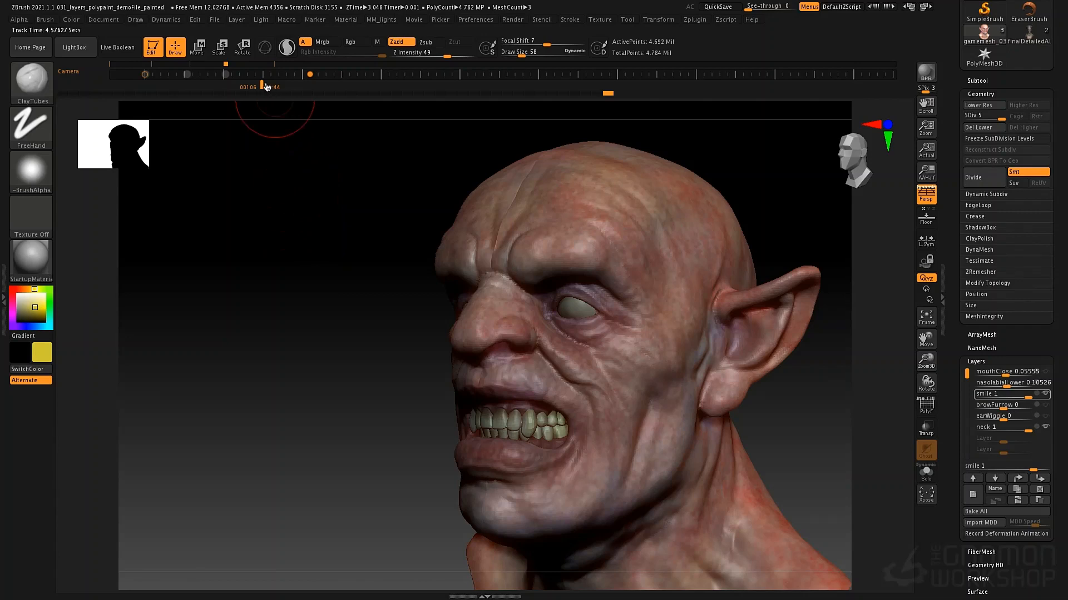
{"action": "mouse_move", "coordinate": [270, 88]}
{"action": "left_mouse_down"}
{"action": "mouse_move", "coordinate": [311, 92]}
{"action": "mouse_move", "coordinate": [265, 84]}
{"action": "left_mouse_up"}
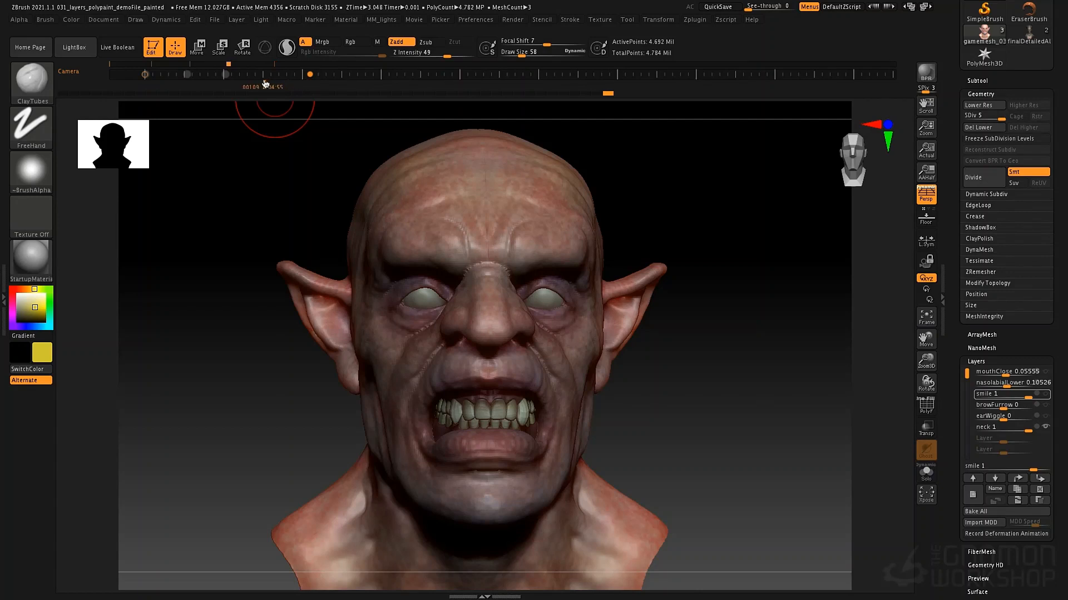
- Set the smile layer's intensity to 0 at the keyframe near 3 seconds, and keyframe it at 1 at about 5.2 seconds
{"action": "left_click_drag", "start_coordinate": [265, 83], "coordinate": [224, 84]}
{"action": "left_click", "coordinate": [1026, 397]}
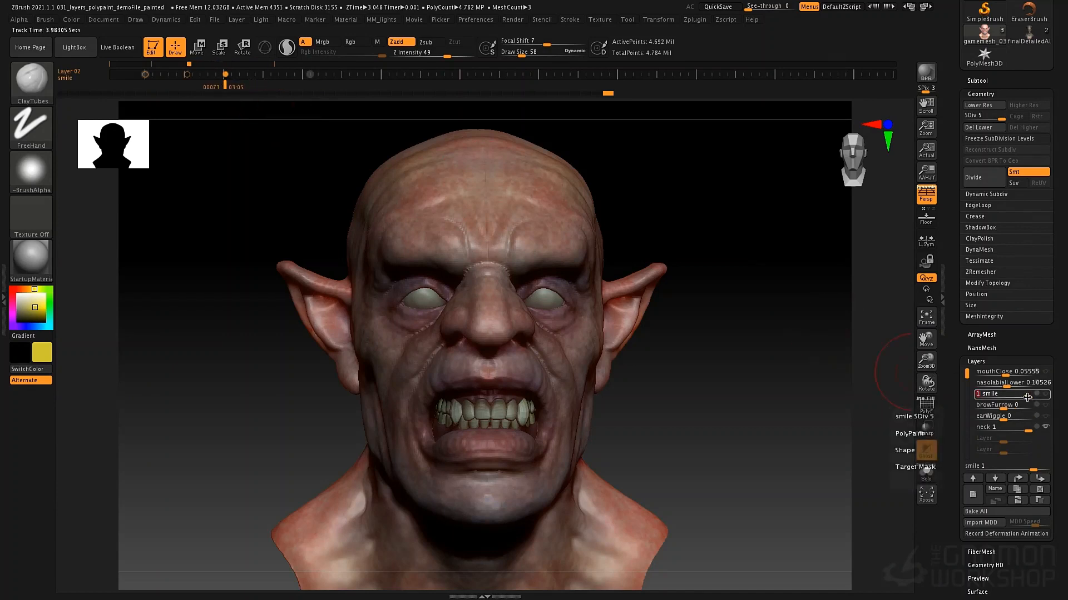
{"action": "key", "text": "Return"}
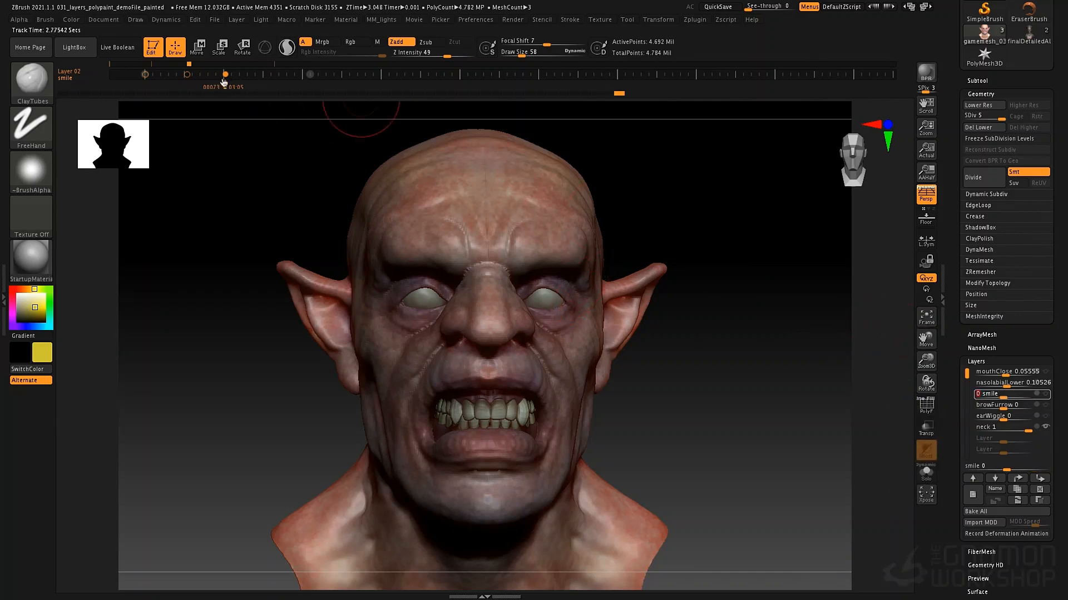
{"action": "left_click_drag", "start_coordinate": [233, 86], "coordinate": [282, 93]}
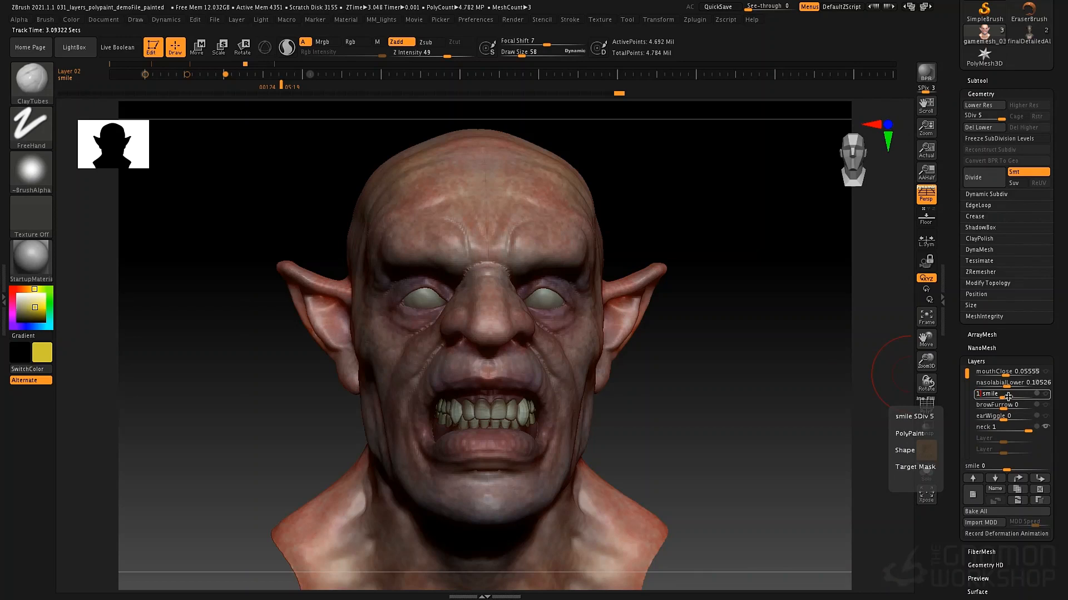
{"action": "key", "text": "Return"}
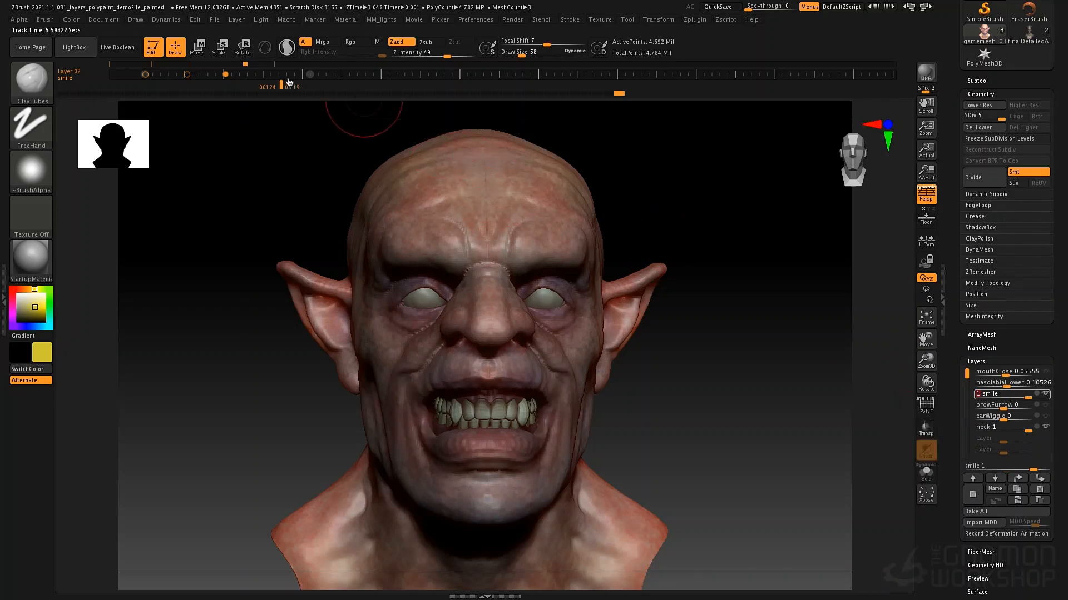
{"action": "left_click_drag", "start_coordinate": [283, 78], "coordinate": [226, 84]}
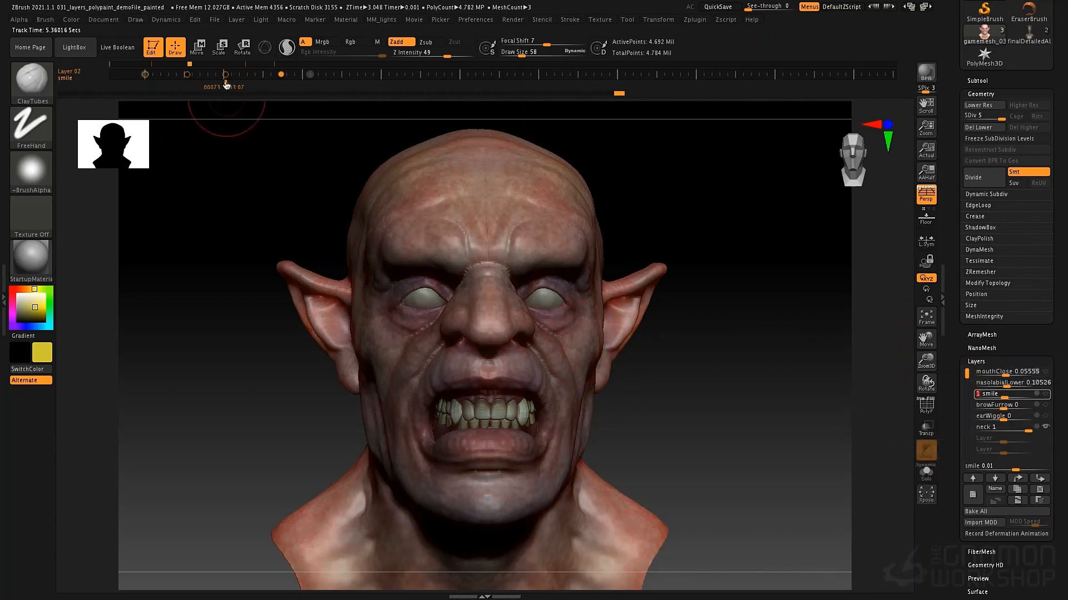
- Set the mouthClose layer's intensity to about 0.51 at about 3.7 seconds and keyframe it
{"action": "left_click_drag", "start_coordinate": [227, 84], "coordinate": [241, 85]}
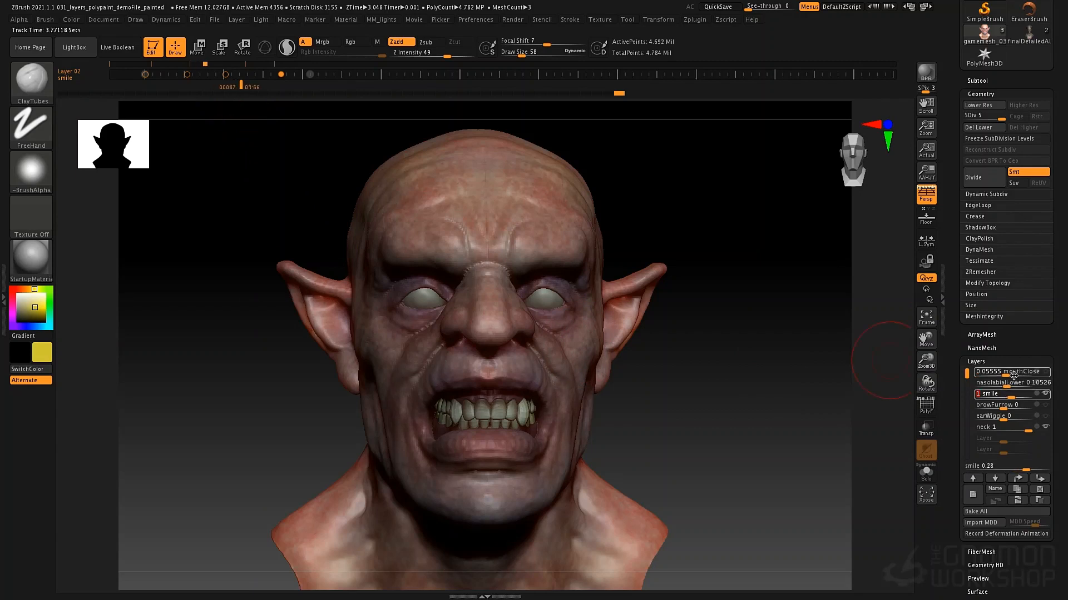
{"action": "left_click_drag", "start_coordinate": [1008, 374], "coordinate": [1017, 373]}
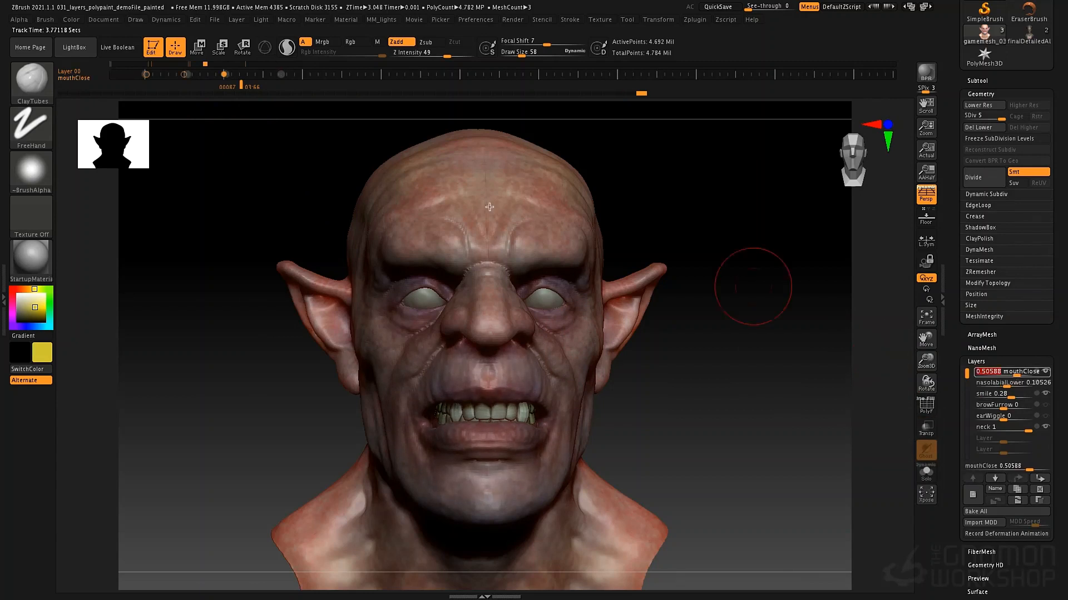
{"action": "left_click", "coordinate": [243, 76]}
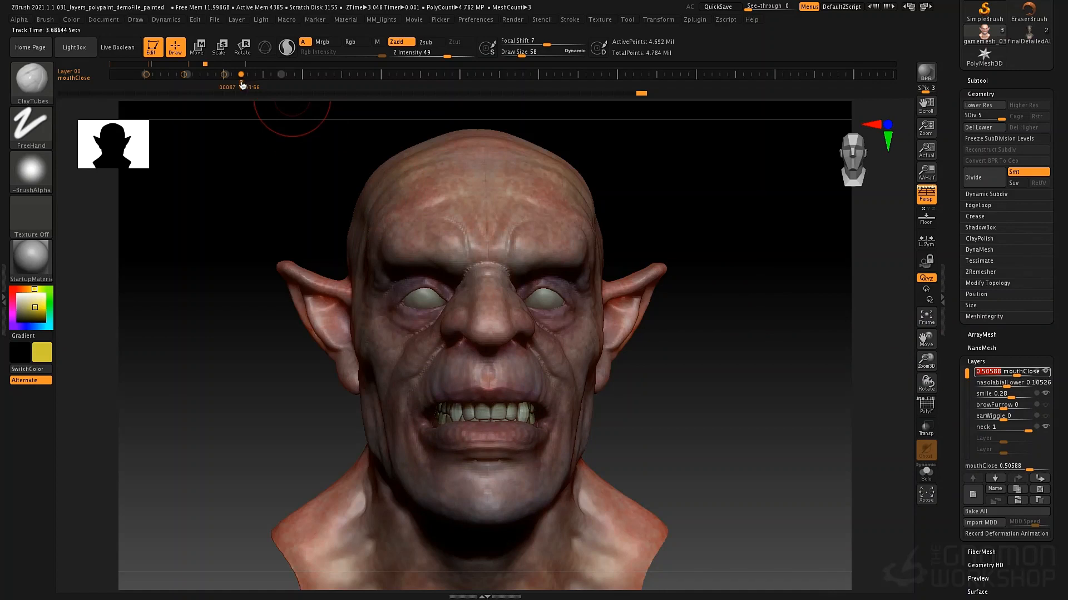
- Keyframe mouthClose at intensity 1 at about 5.1 seconds, and scrub back to about 1.6 seconds to preview the animation
{"action": "left_click_drag", "start_coordinate": [248, 87], "coordinate": [280, 90]}
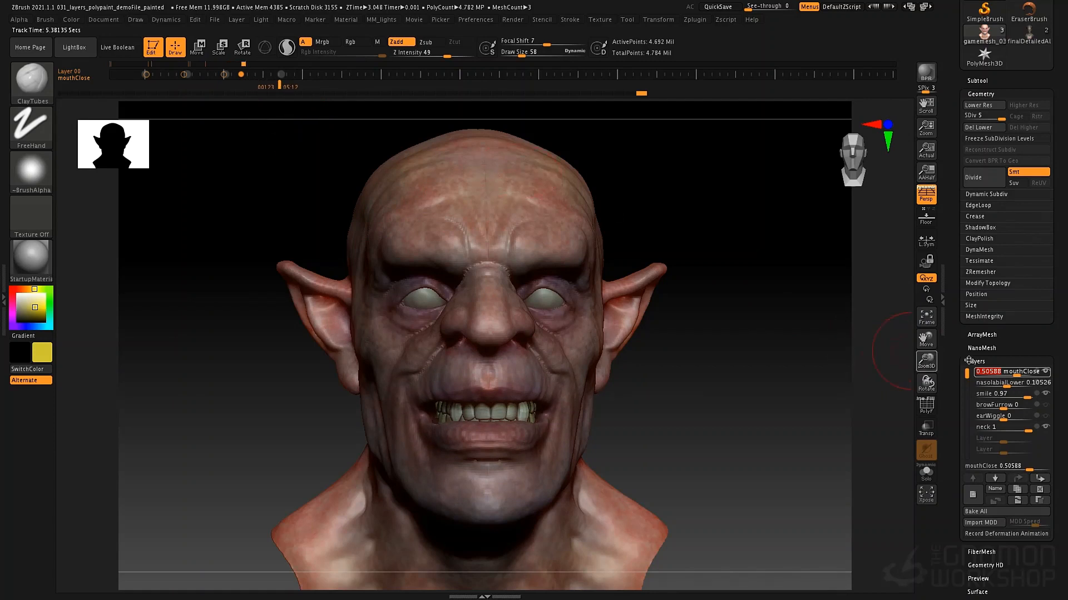
{"action": "mouse_move", "coordinate": [1020, 377]}
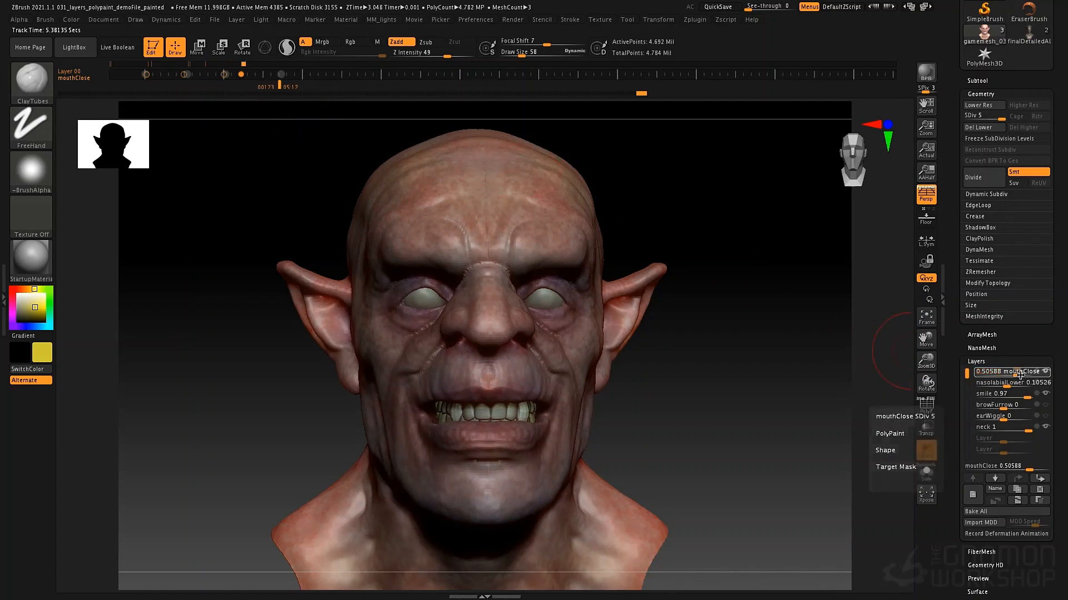
{"action": "type", "text": "0"}
{"action": "key", "text": "Return"}
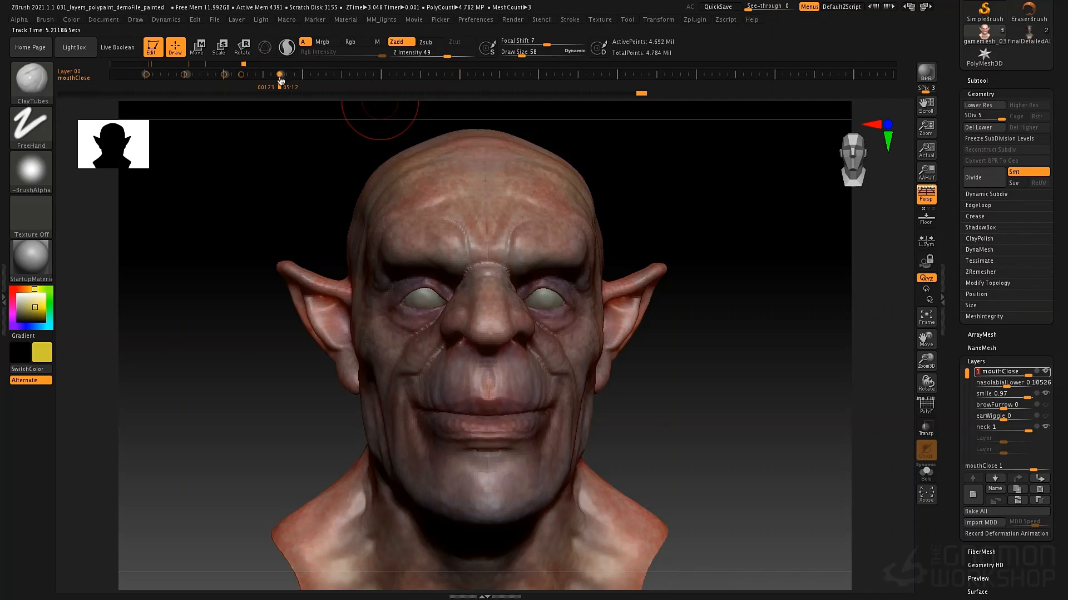
{"action": "left_click", "coordinate": [280, 74]}
{"action": "mouse_move", "coordinate": [258, 89]}
{"action": "left_mouse_down"}
{"action": "mouse_move", "coordinate": [146, 86]}
{"action": "mouse_move", "coordinate": [283, 96]}
{"action": "mouse_move", "coordinate": [188, 86]}
{"action": "left_mouse_up"}
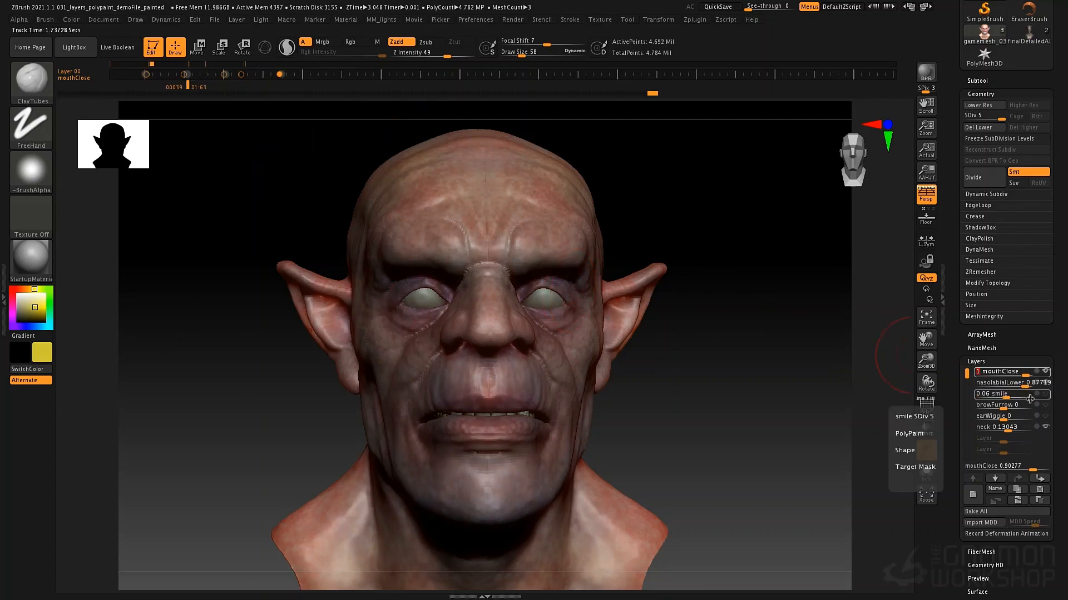
- Select the browFurrow layer and keyframe its intensity at 0 at about 1.6 seconds and at the timeline start
{"action": "left_click", "coordinate": [994, 481]}
{"action": "left_click", "coordinate": [995, 481]}
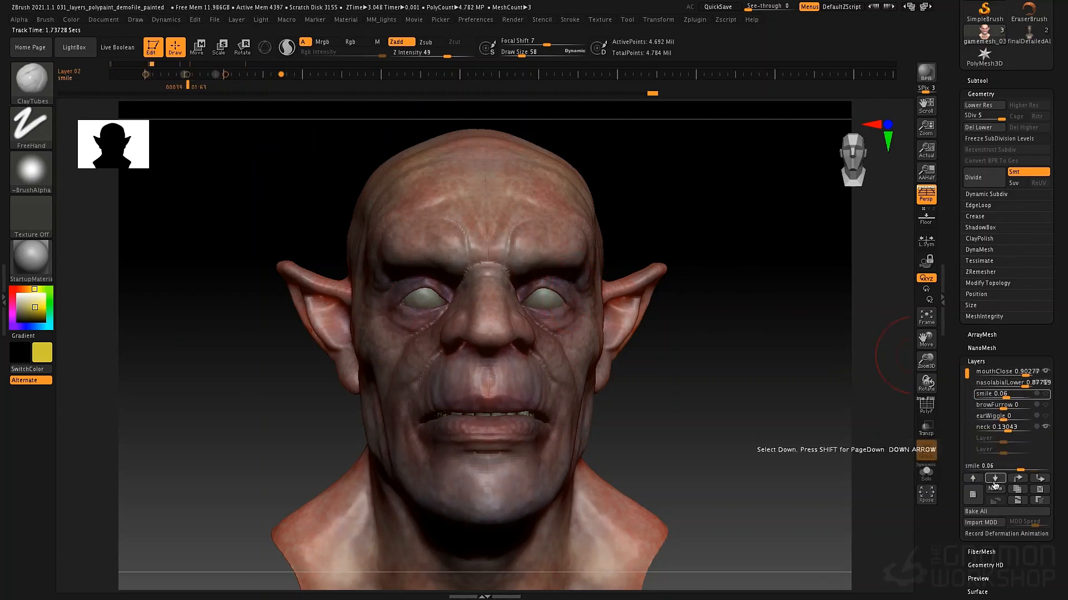
{"action": "left_click", "coordinate": [995, 481]}
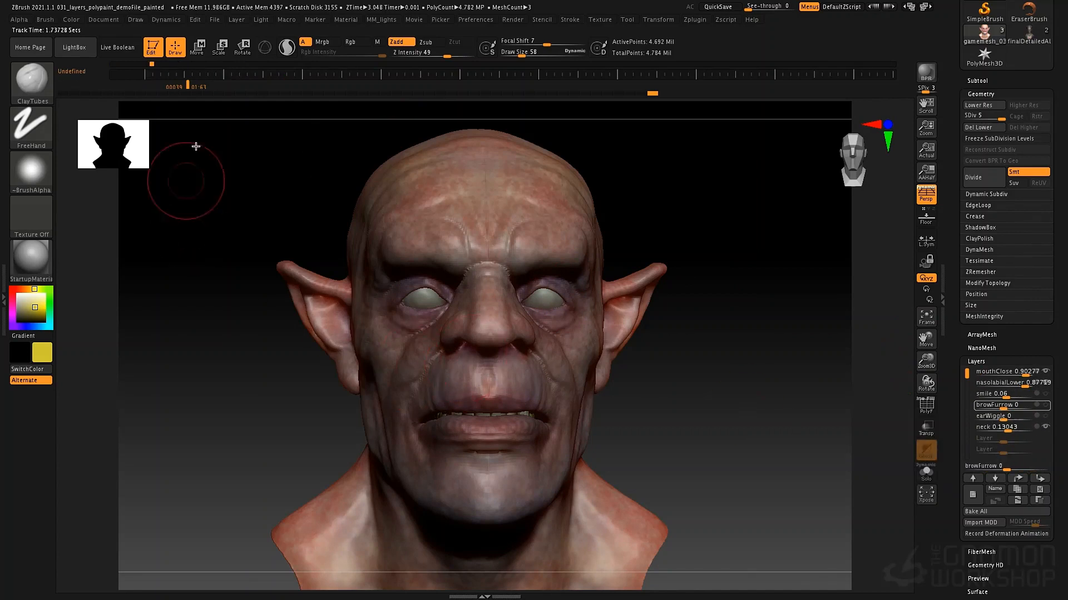
{"action": "left_click_drag", "start_coordinate": [187, 77], "coordinate": [145, 77]}
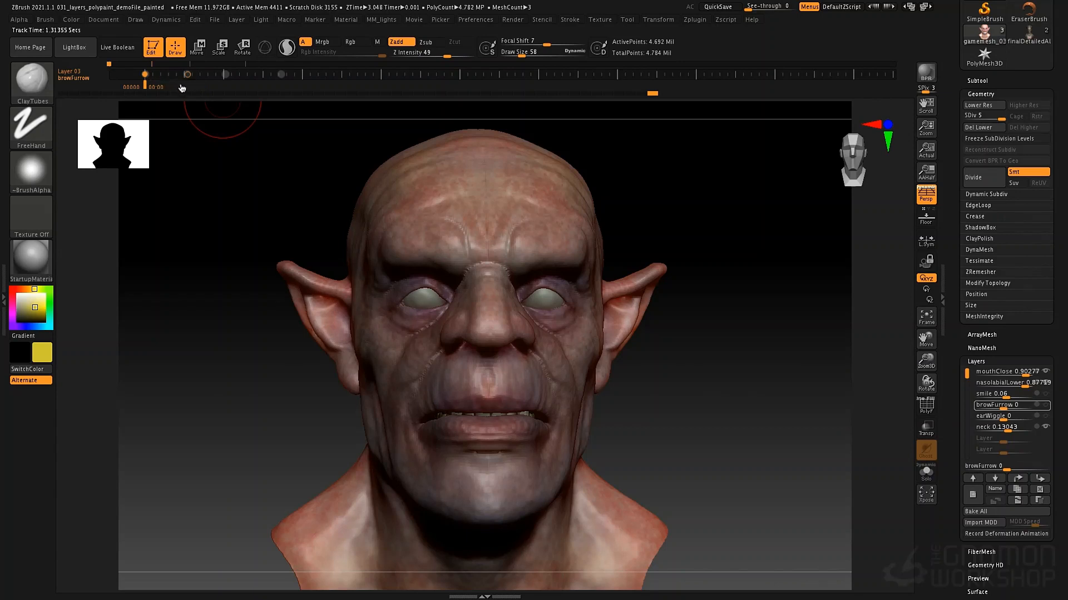
- Set the browFurrow layer's intensity to 1 at about 3.3 seconds and keyframe it
{"action": "left_click", "coordinate": [221, 89]}
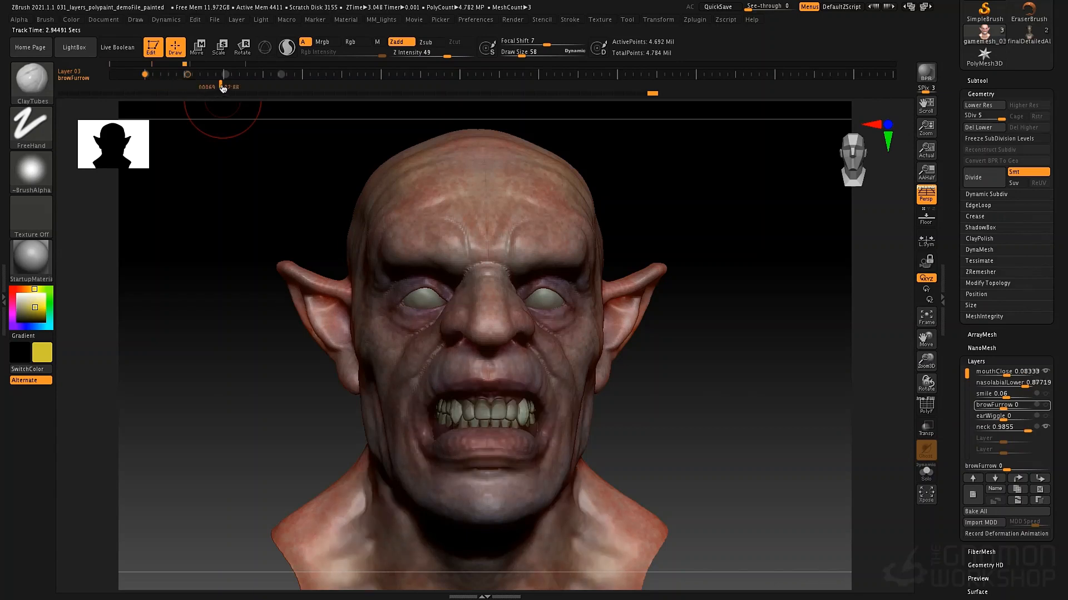
{"action": "left_click_drag", "start_coordinate": [229, 89], "coordinate": [233, 89]}
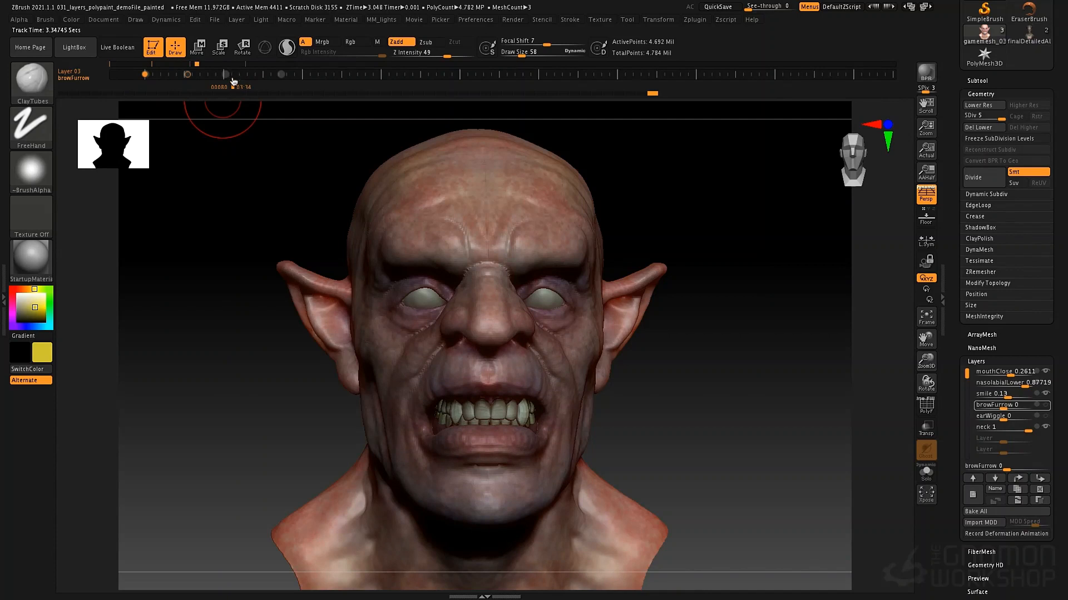
{"action": "left_click", "coordinate": [1008, 409]}
{"action": "type", "text": "1"}
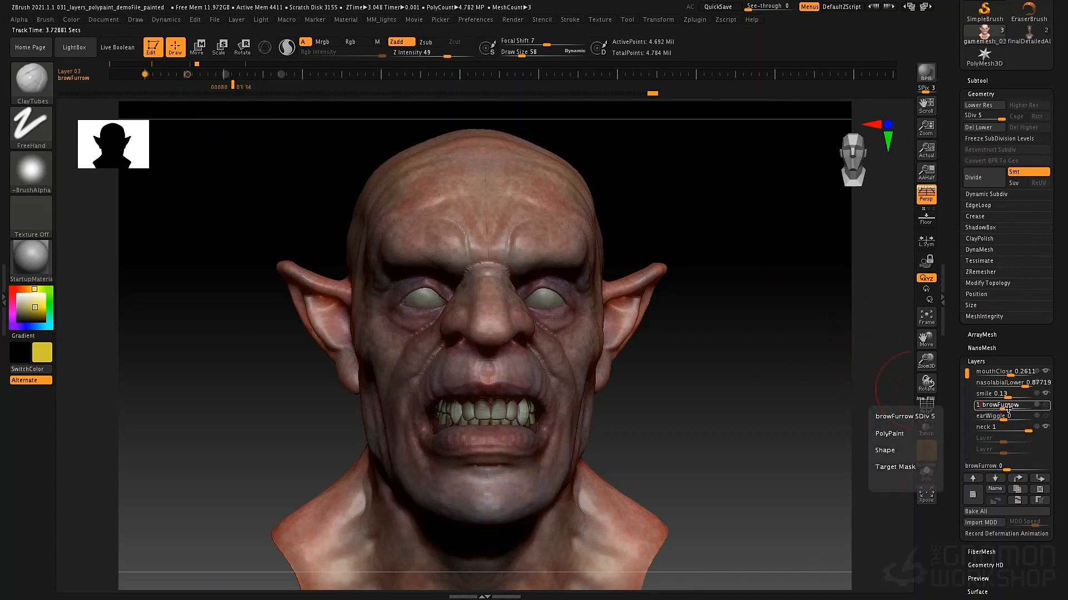
{"action": "key", "text": "Return"}
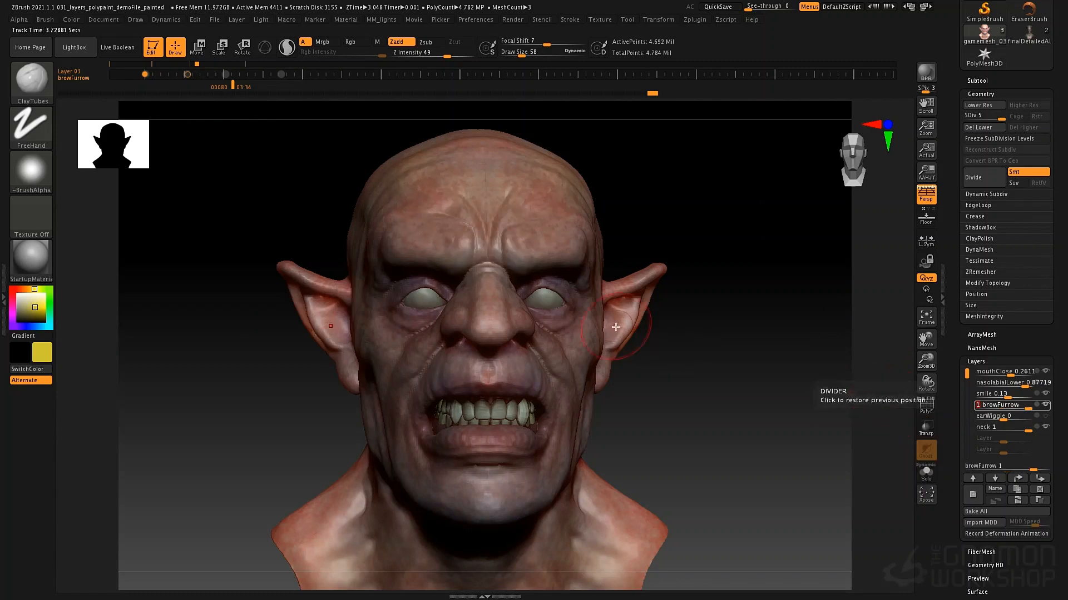
{"action": "left_click", "coordinate": [233, 75]}
- Keyframe browFurrow at 1 at about 3.9 seconds and at 0 at about 5.3 seconds, and scrub back to the start
{"action": "mouse_move", "coordinate": [194, 86]}
{"action": "left_mouse_down"}
{"action": "mouse_move", "coordinate": [174, 86]}
{"action": "mouse_move", "coordinate": [248, 96]}
{"action": "left_mouse_up"}
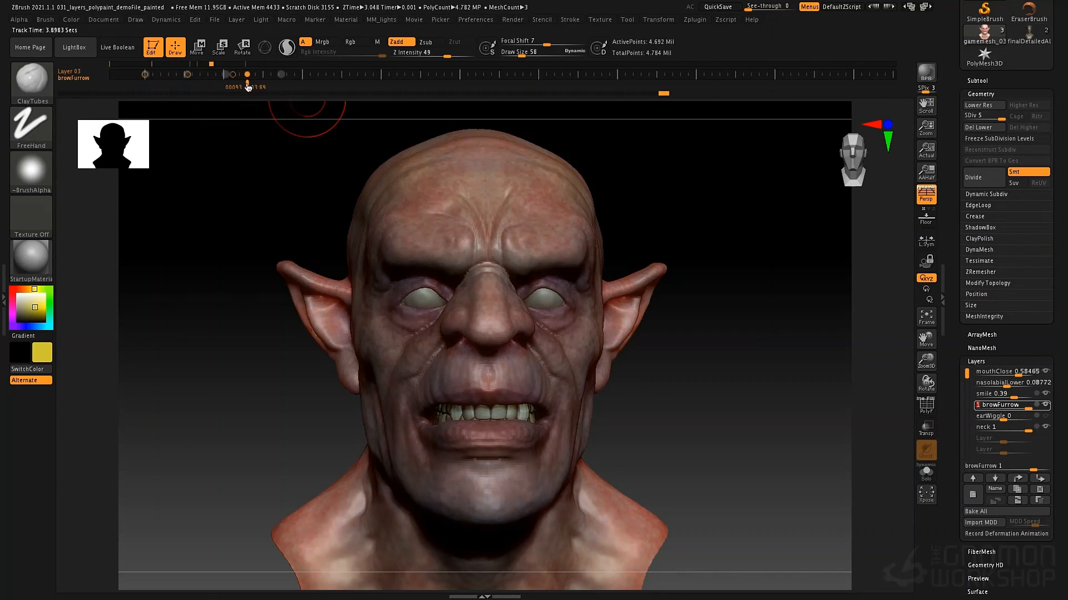
{"action": "left_click_drag", "start_coordinate": [268, 90], "coordinate": [285, 90]}
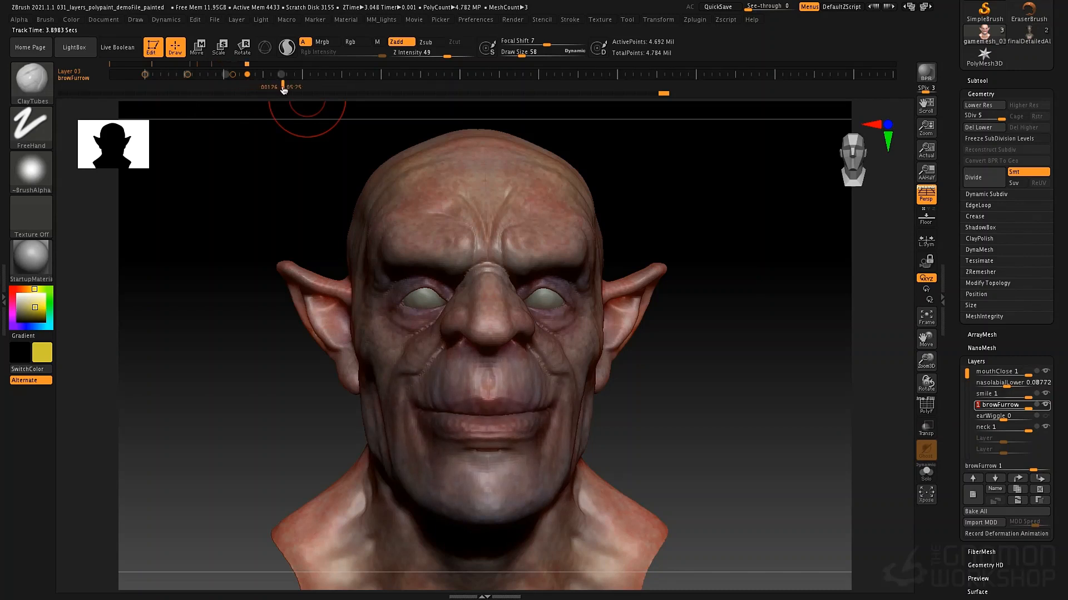
{"action": "type", "text": "0"}
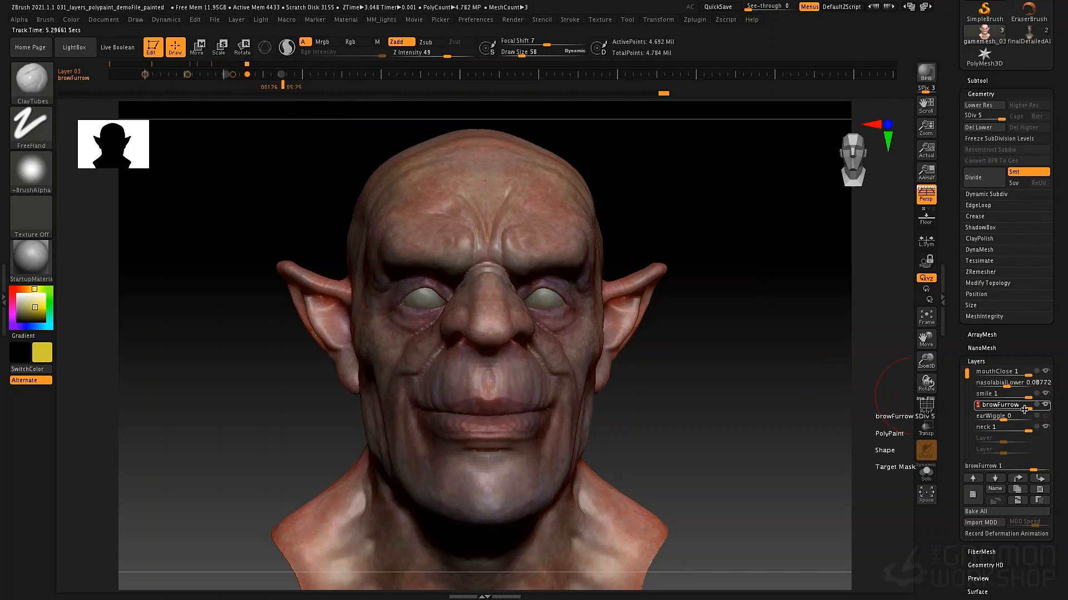
{"action": "key", "text": "Return"}
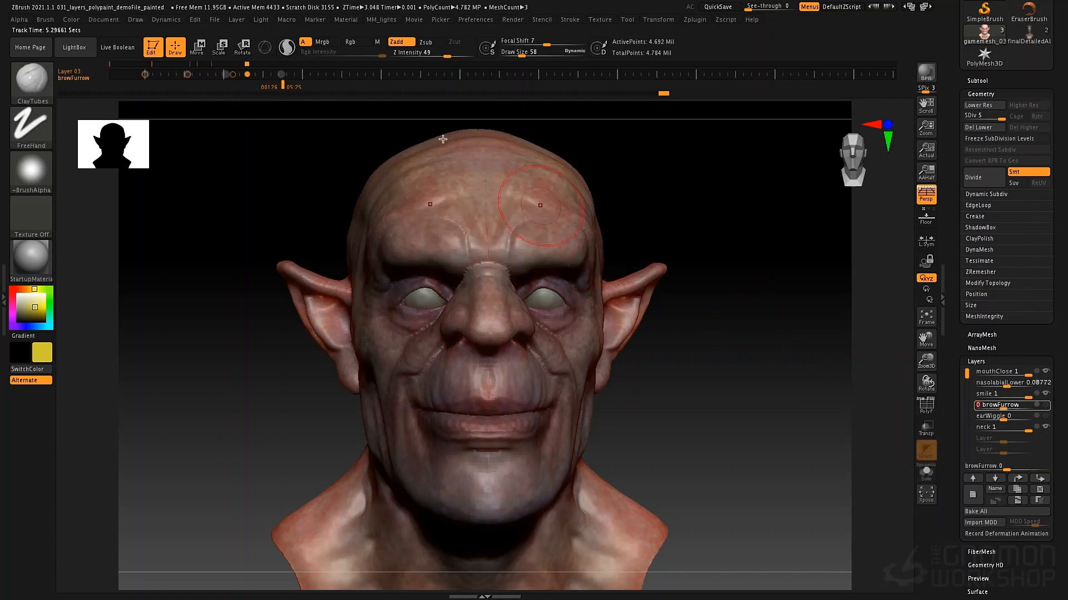
{"action": "left_click", "coordinate": [283, 74]}
{"action": "left_click_drag", "start_coordinate": [284, 87], "coordinate": [140, 85]}
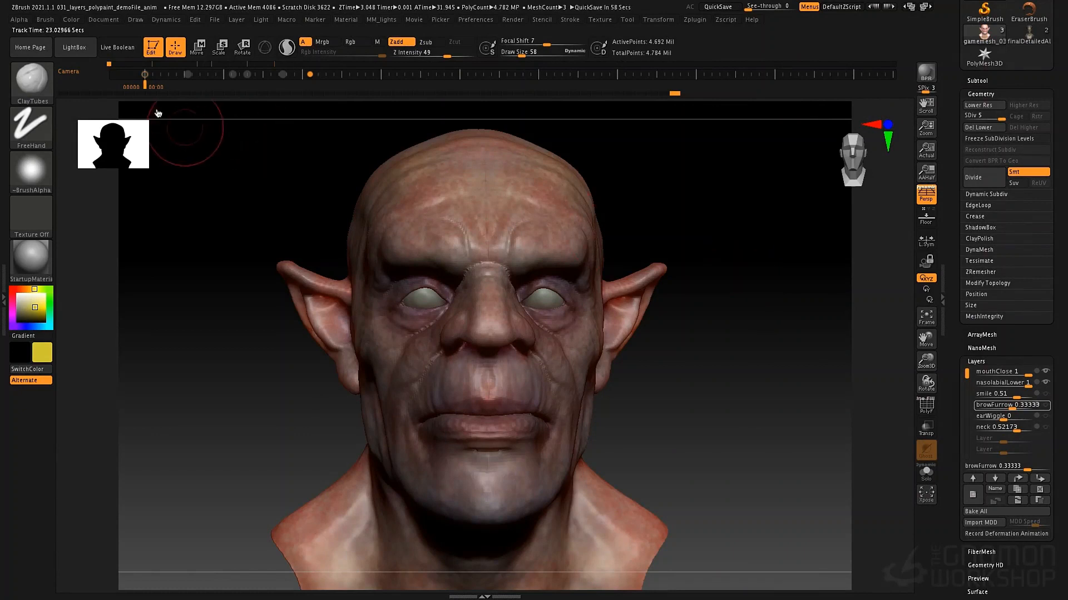
- Resize the document to 1920 by 1080 without keeping its proportions
{"action": "left_click", "coordinate": [89, 17]}
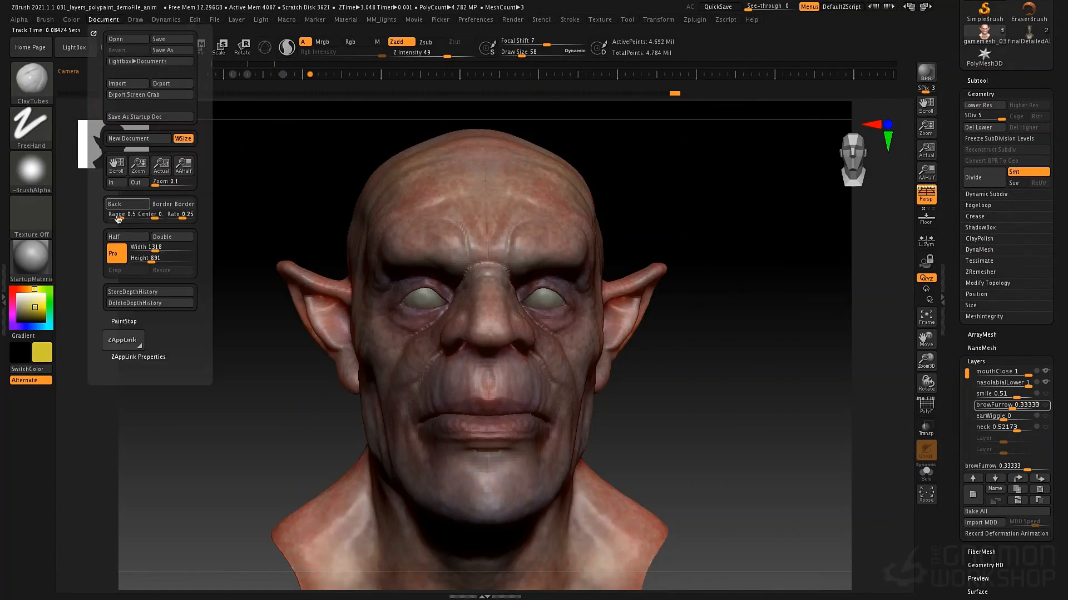
{"action": "left_click", "coordinate": [116, 255]}
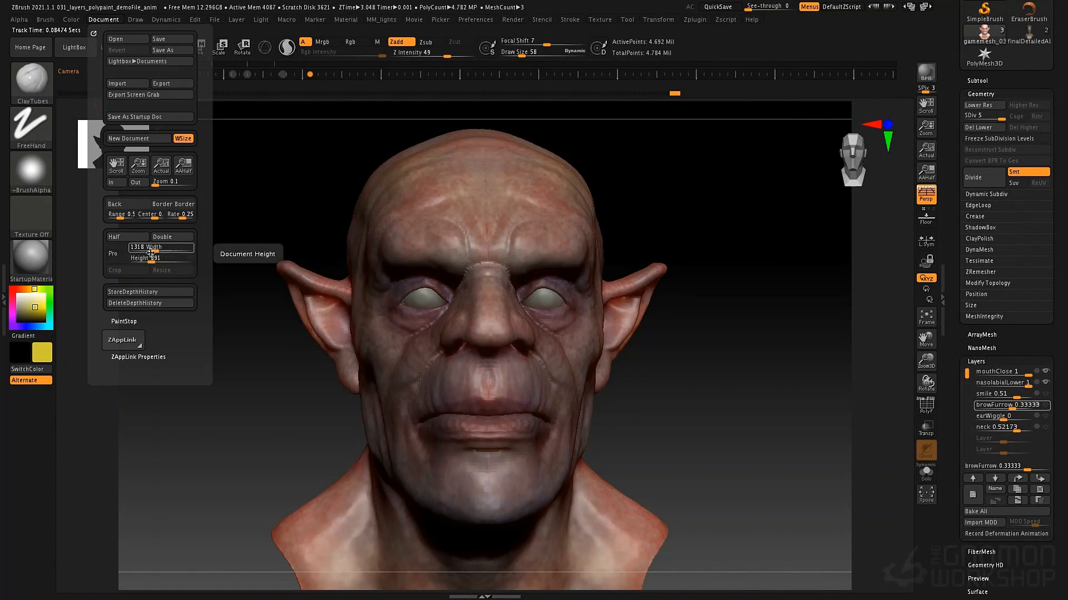
{"action": "left_click", "coordinate": [149, 248]}
{"action": "type", "text": "1920"}
{"action": "key", "text": "Return"}
{"action": "left_click", "coordinate": [148, 259]}
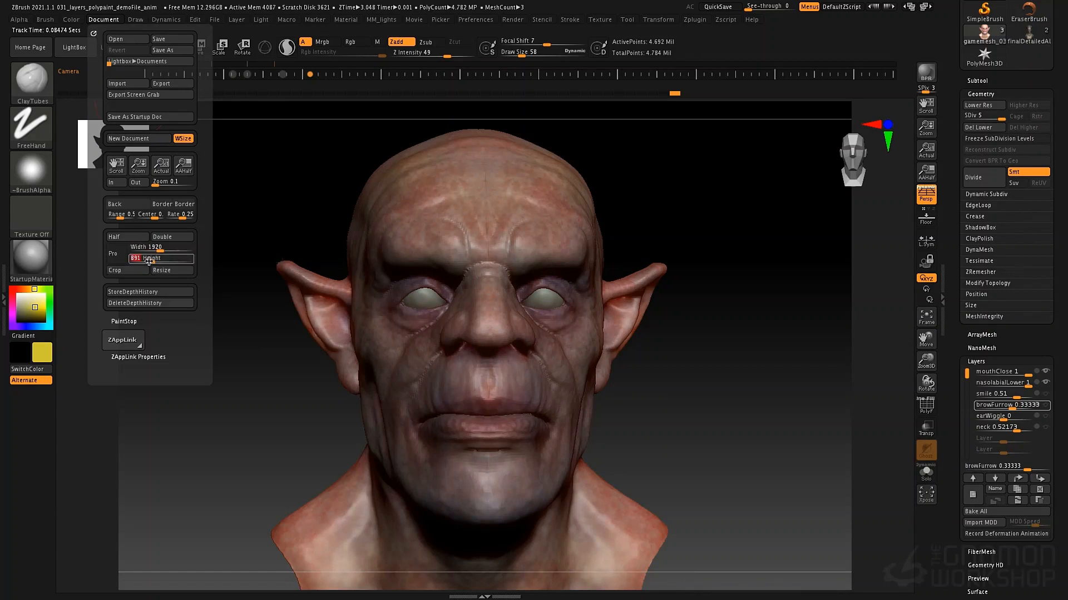
{"action": "type", "text": "1"}
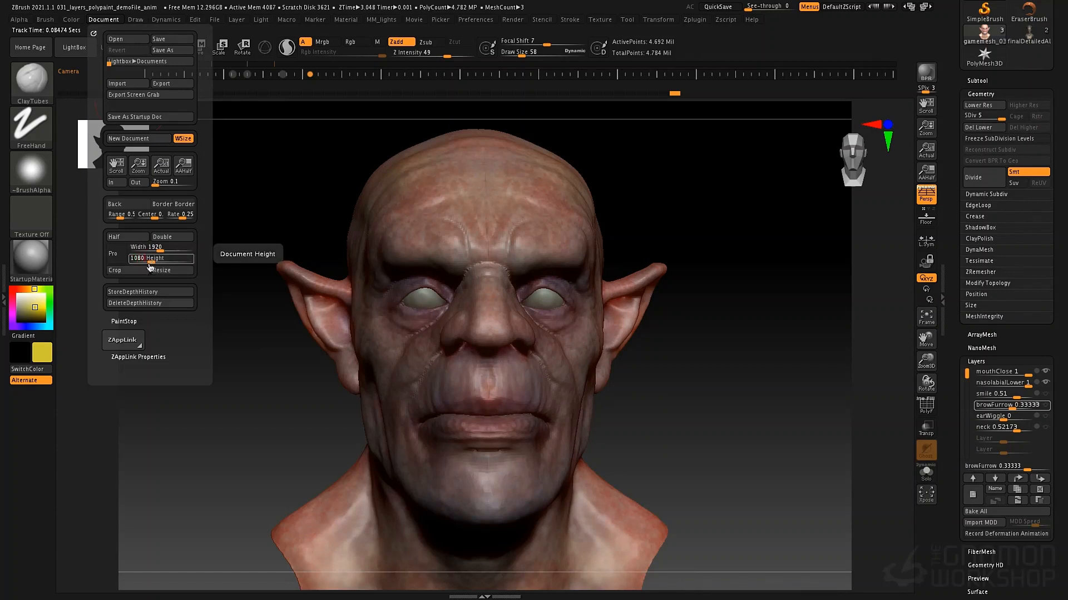
{"action": "type", "text": "080"}
{"action": "key", "text": "Return"}
{"action": "left_click", "coordinate": [165, 270]}
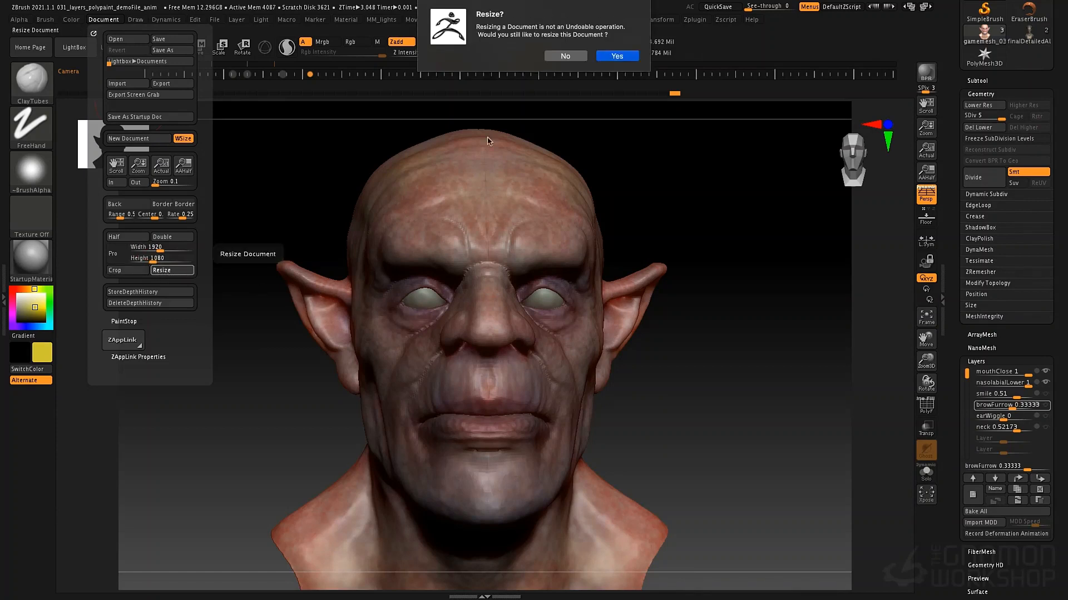
{"action": "left_click", "coordinate": [617, 56]}
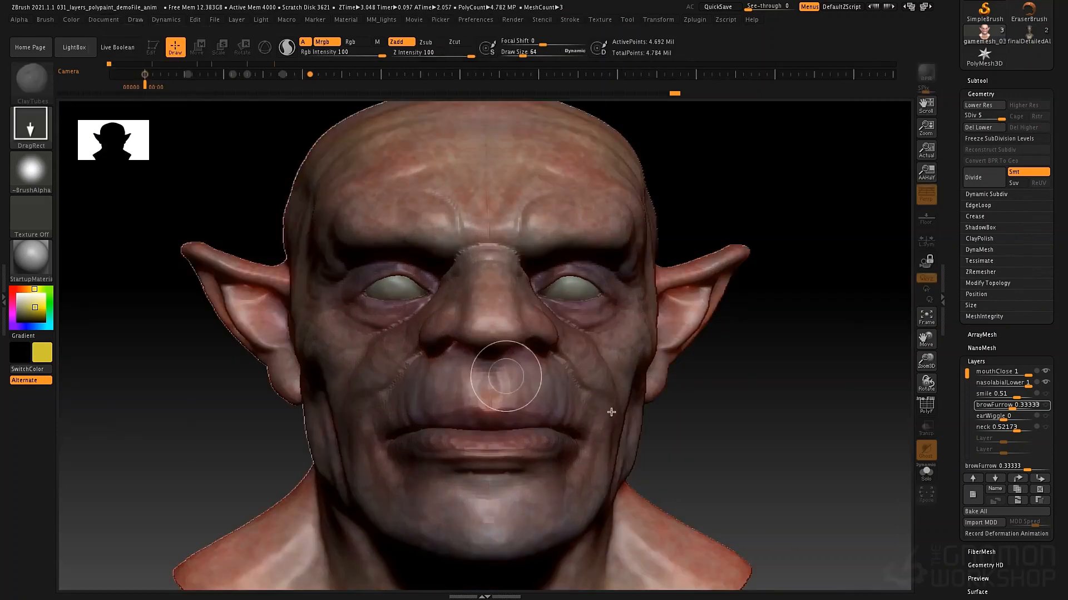
- Clear the canvas, redraw the goblin head on the full document and frame it in a large three-quarter view in edit mode
{"action": "key", "text": "ctrl+n"}
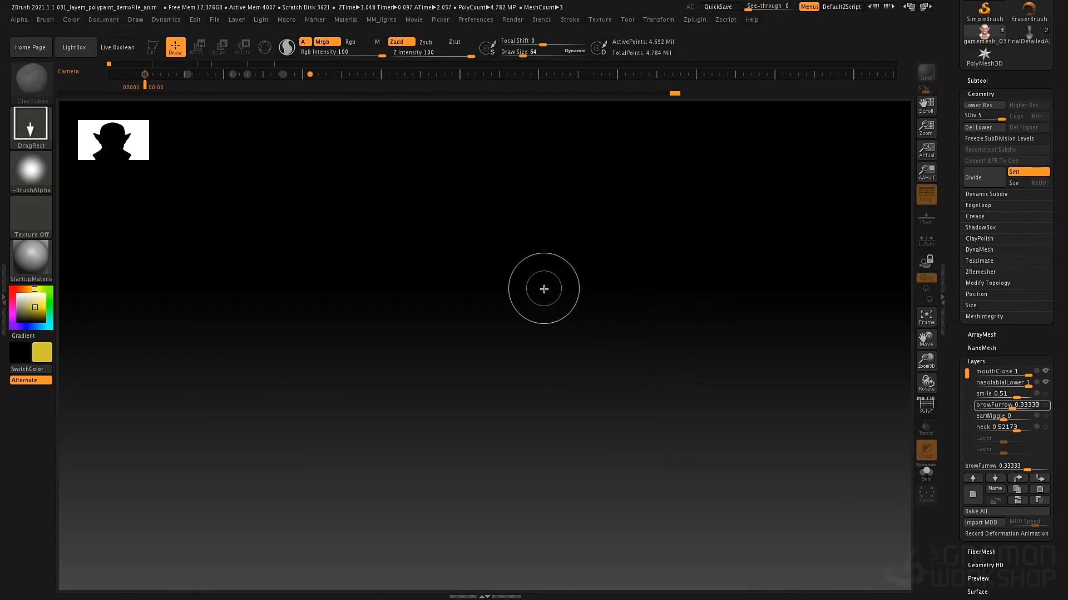
{"action": "left_click", "coordinate": [926, 150]}
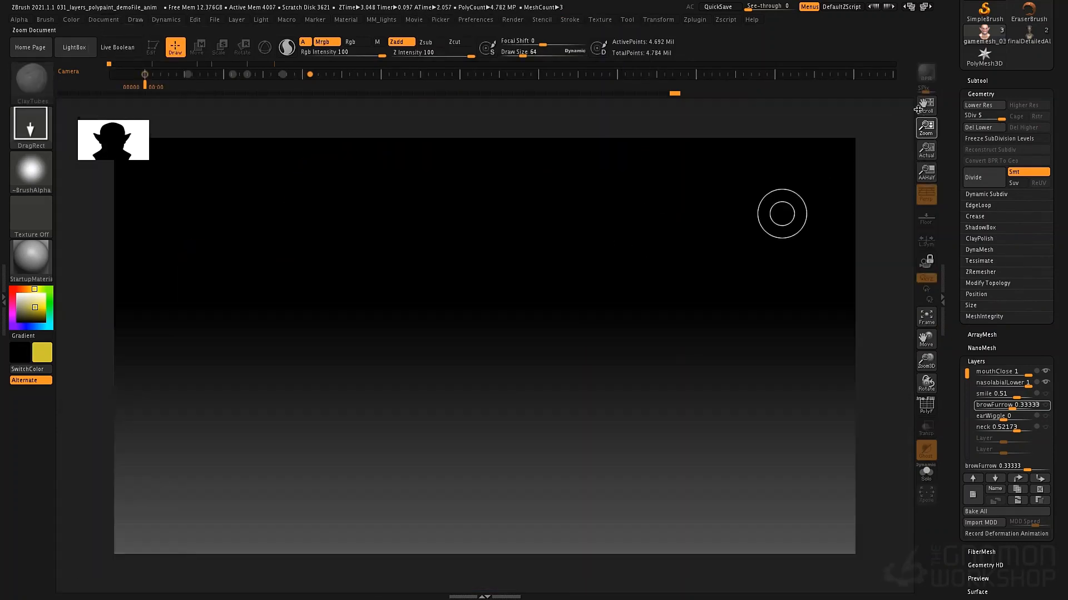
{"action": "left_click_drag", "start_coordinate": [488, 331], "coordinate": [488, 395]}
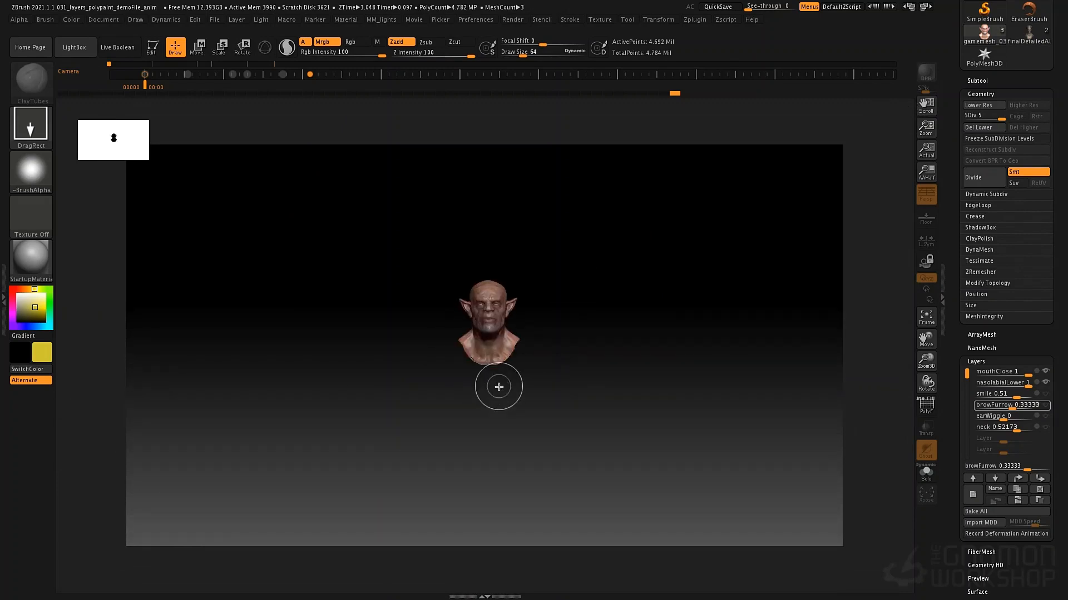
{"action": "key", "text": "t"}
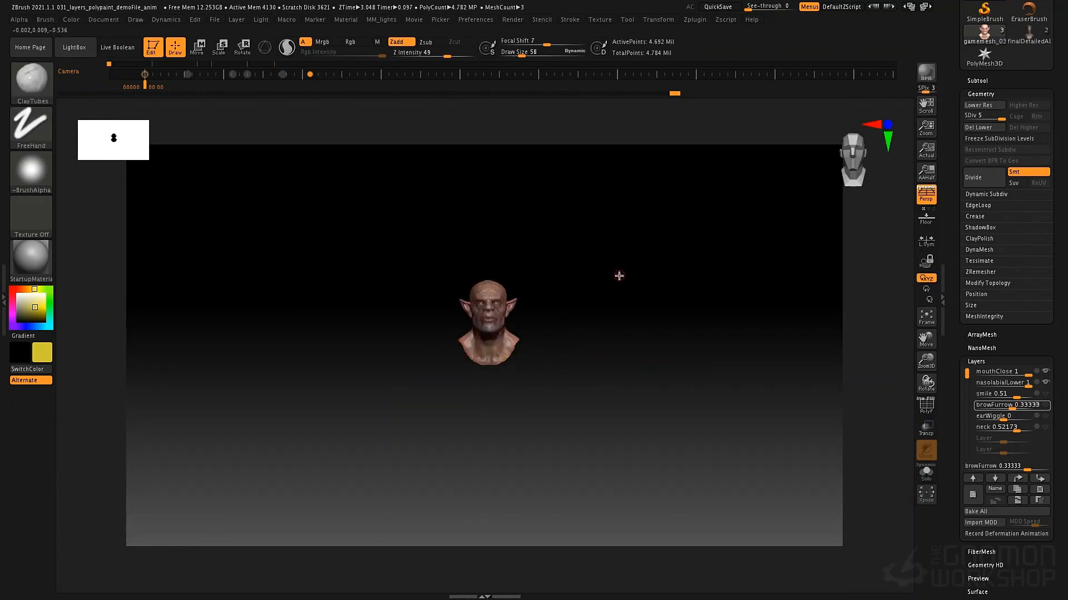
{"action": "mouse_move", "coordinate": [621, 278]}
{"action": "left_mouse_down", "text": "alt"}
{"action": "mouse_move", "coordinate": [647, 345]}
{"action": "mouse_move", "coordinate": [665, 317]}
{"action": "mouse_move", "coordinate": [694, 353]}
{"action": "mouse_move", "coordinate": [692, 340]}
{"action": "left_mouse_up", "text": "alt"}
{"action": "key", "text": "p"}
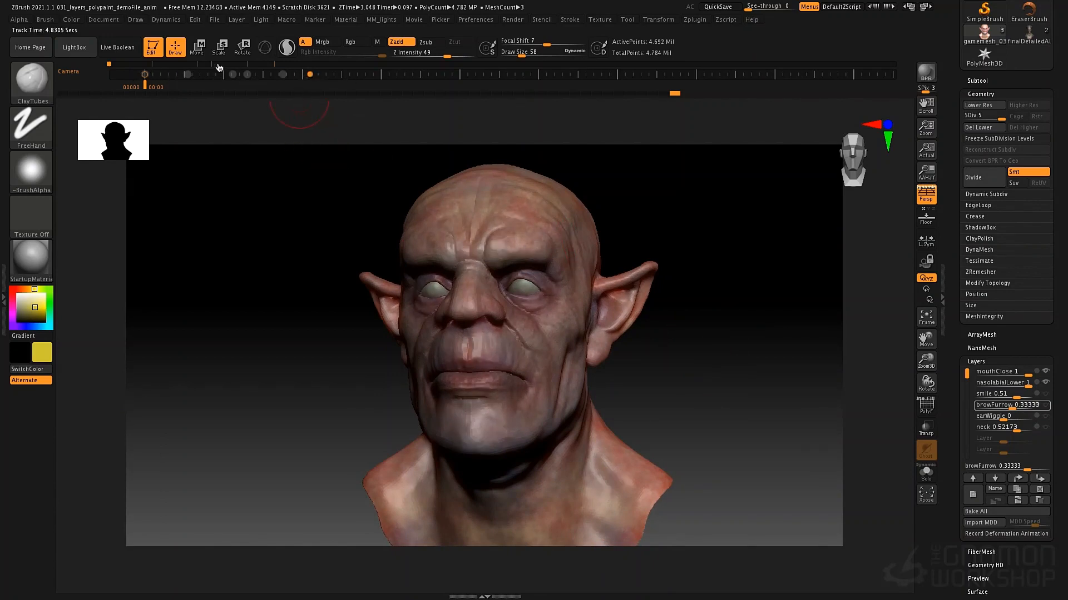
- Update the camera keyframes at the timeline start and at about 7 seconds to the new three-quarter view
{"action": "left_click", "coordinate": [145, 75]}
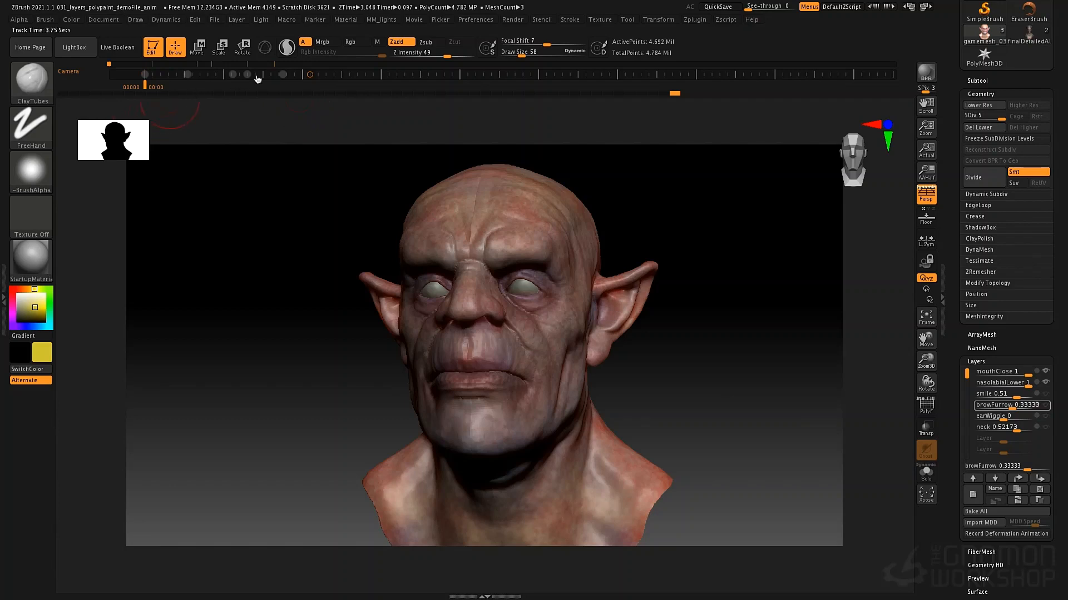
{"action": "left_click", "coordinate": [310, 74]}
{"action": "left_click", "coordinate": [311, 76]}
{"action": "left_click", "coordinate": [145, 75]}
- Reposition the light so that it shines on the goblin from the upper left
{"action": "left_click", "coordinate": [260, 20]}
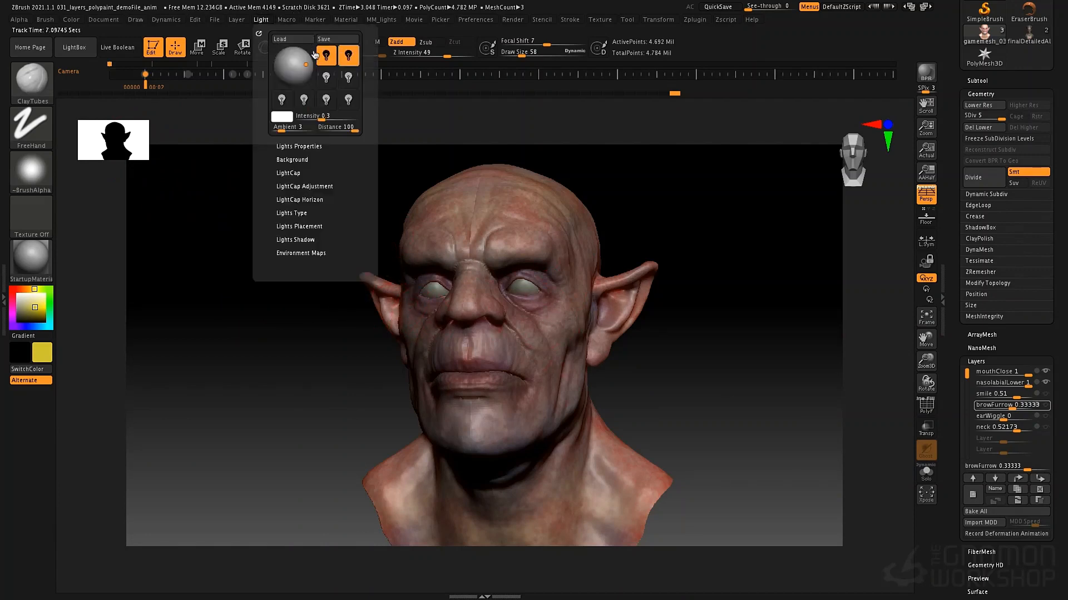
{"action": "left_click", "coordinate": [285, 56]}
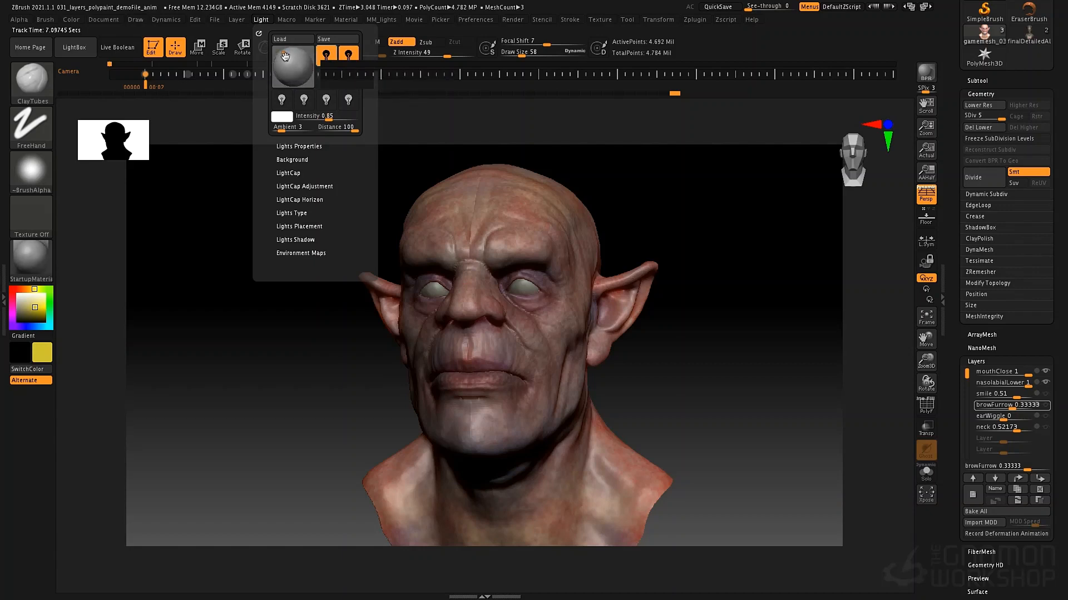
{"action": "left_click", "coordinate": [284, 57]}
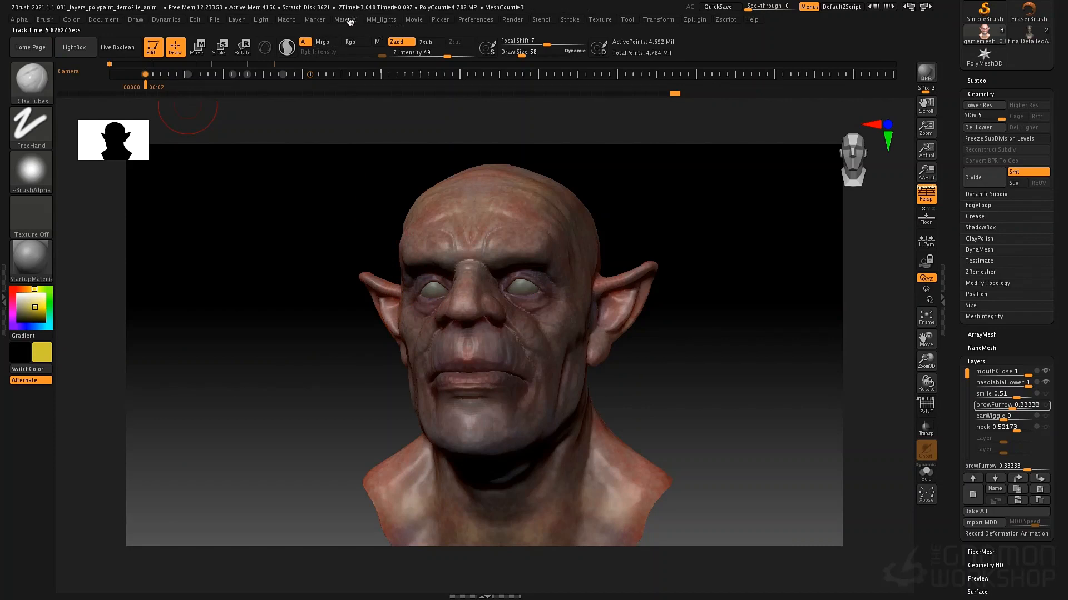
- Set the movie title image's FadeIn Time and FadeOut Time to 0
{"action": "left_click", "coordinate": [415, 20]}
{"action": "left_click", "coordinate": [412, 31]}
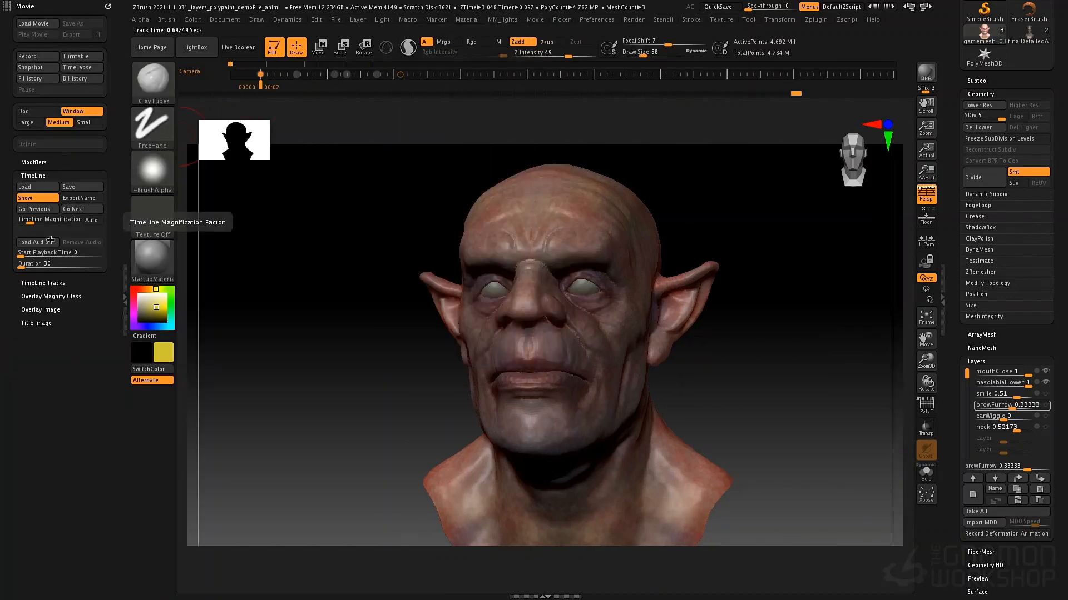
{"action": "left_click", "coordinate": [45, 324]}
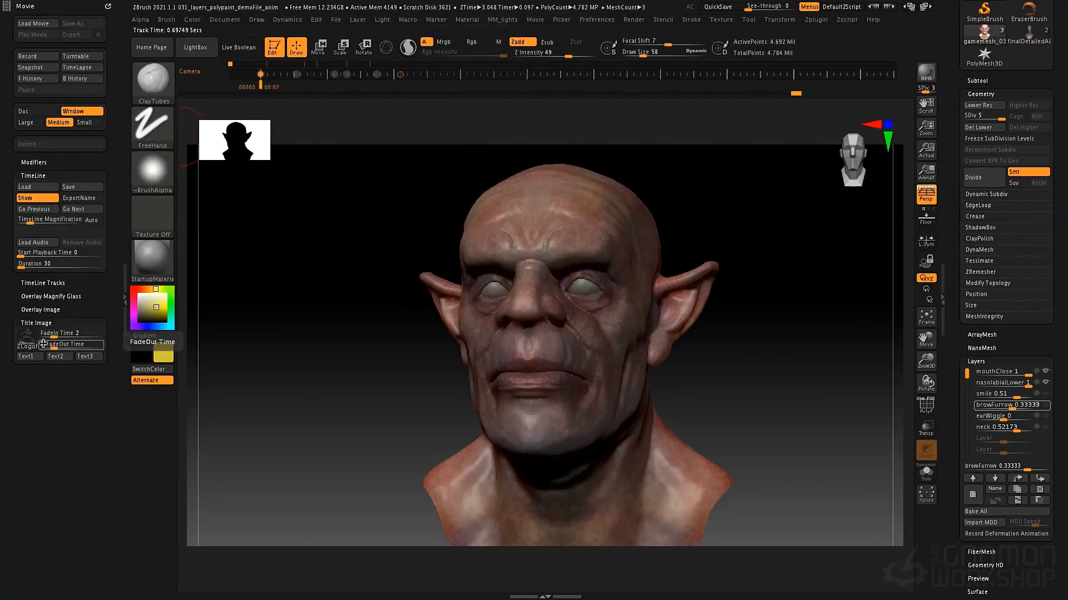
{"action": "mouse_move", "coordinate": [56, 345]}
{"action": "left_mouse_down"}
{"action": "mouse_move", "coordinate": [40, 344]}
{"action": "mouse_move", "coordinate": [40, 334]}
{"action": "left_mouse_up"}
{"action": "mouse_move", "coordinate": [32, 348]}
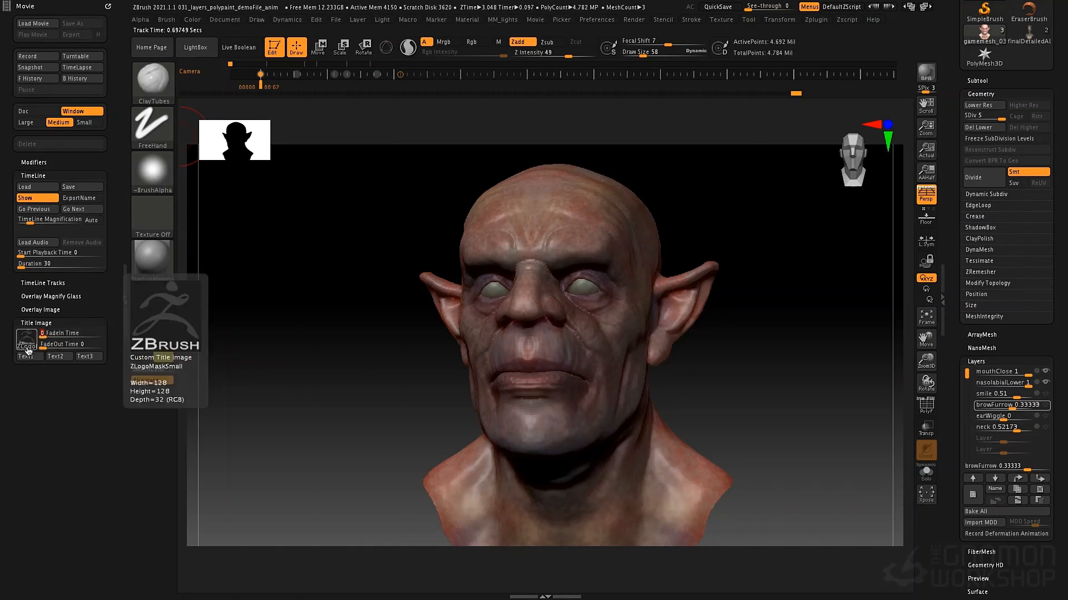
- Set the movie overlay image's opacity to 0
{"action": "left_click", "coordinate": [41, 309]}
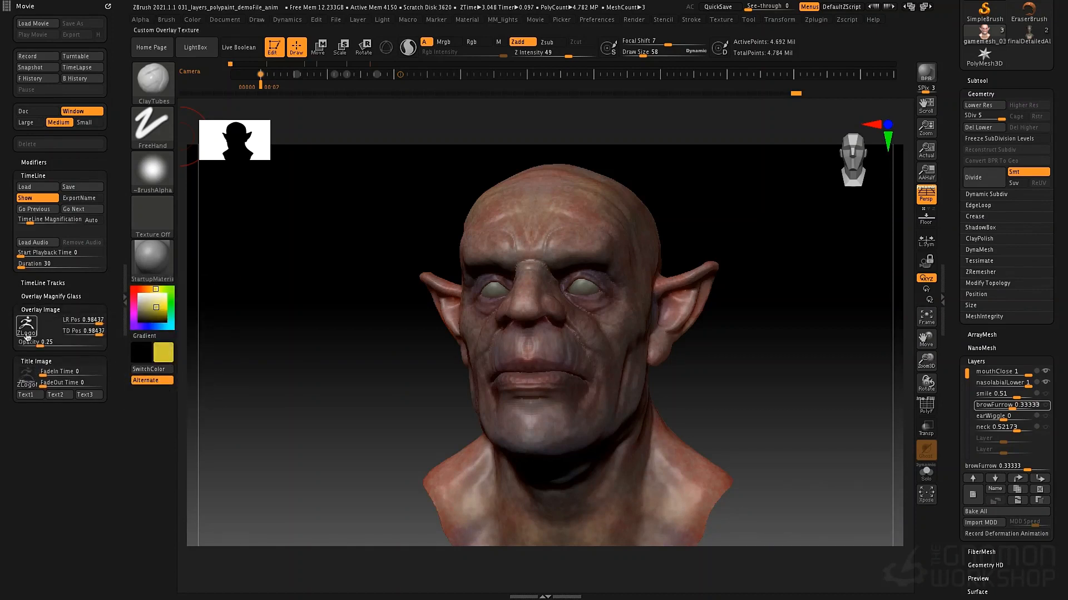
{"action": "left_click_drag", "start_coordinate": [29, 343], "coordinate": [19, 343]}
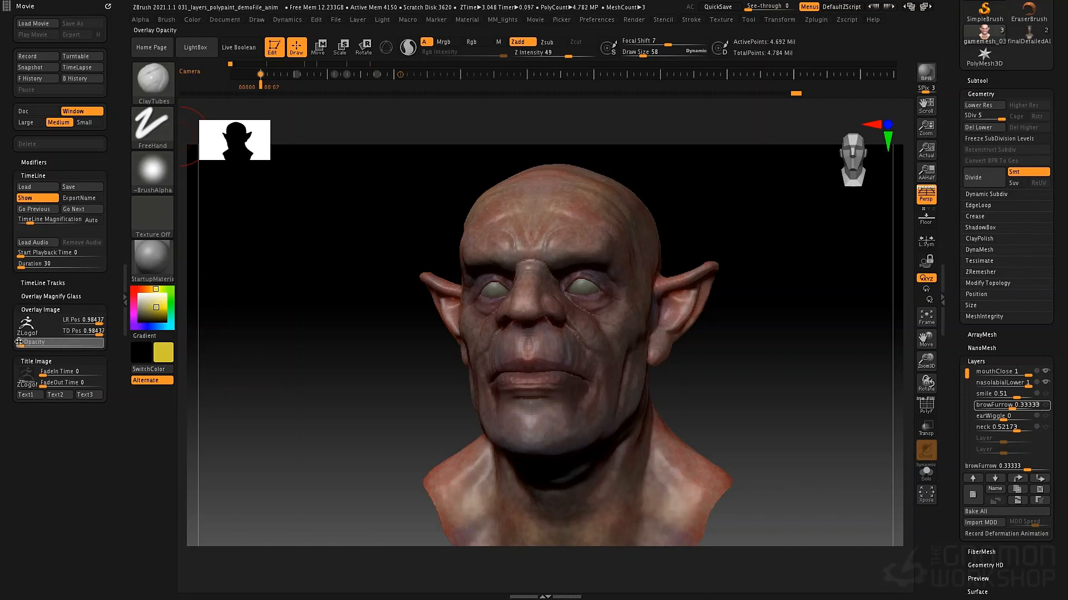
{"action": "mouse_move", "coordinate": [32, 333]}
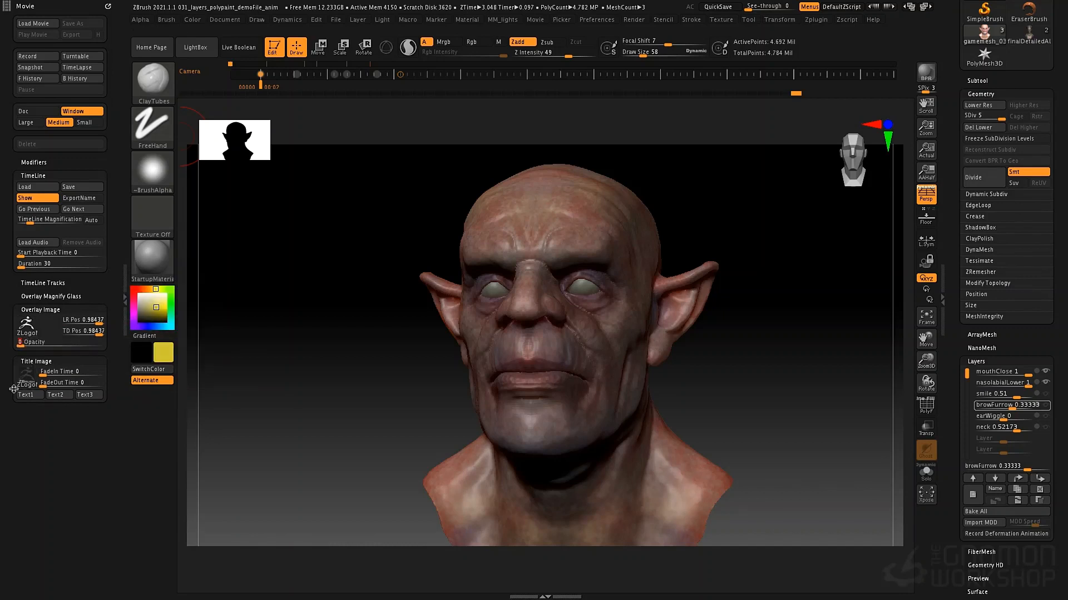
{"action": "left_click", "coordinate": [44, 312]}
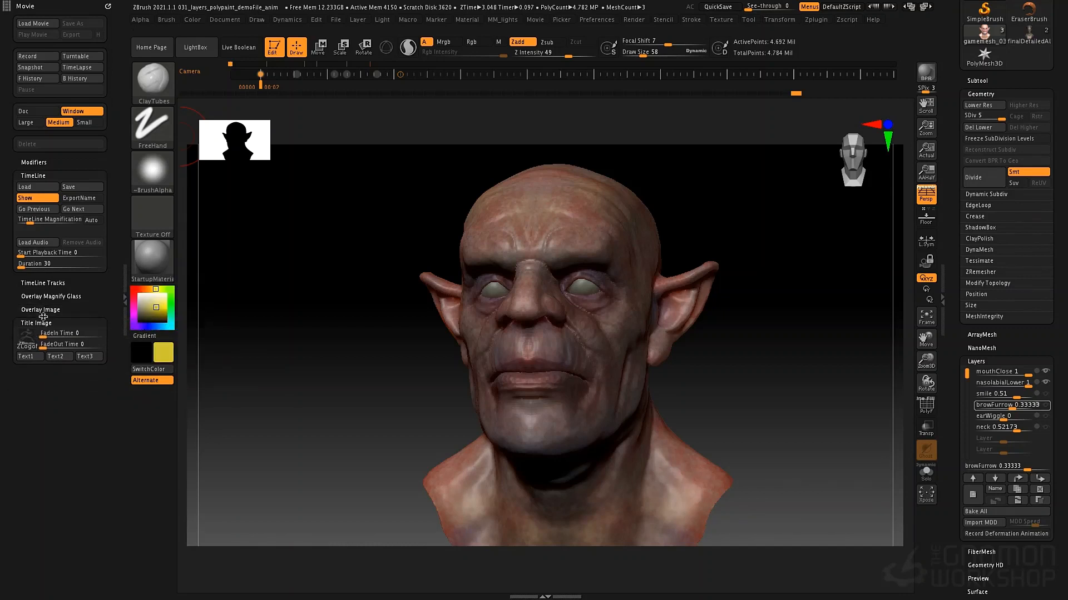
{"action": "left_click", "coordinate": [42, 323]}
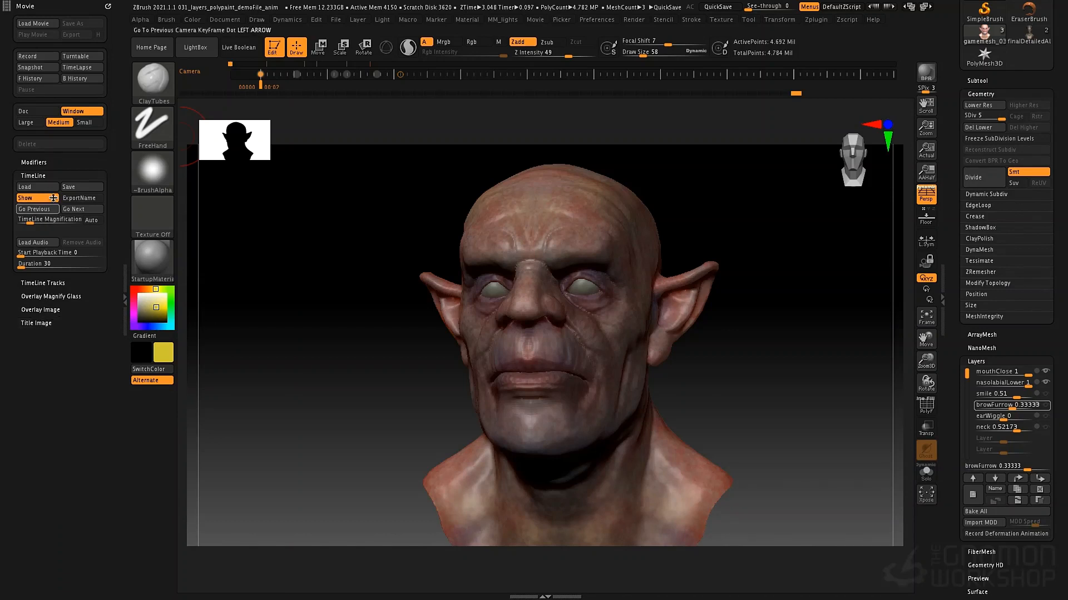
- Set movie recording to the Doc area at Large size and render the timeline animation to a movie
{"action": "left_click", "coordinate": [46, 284]}
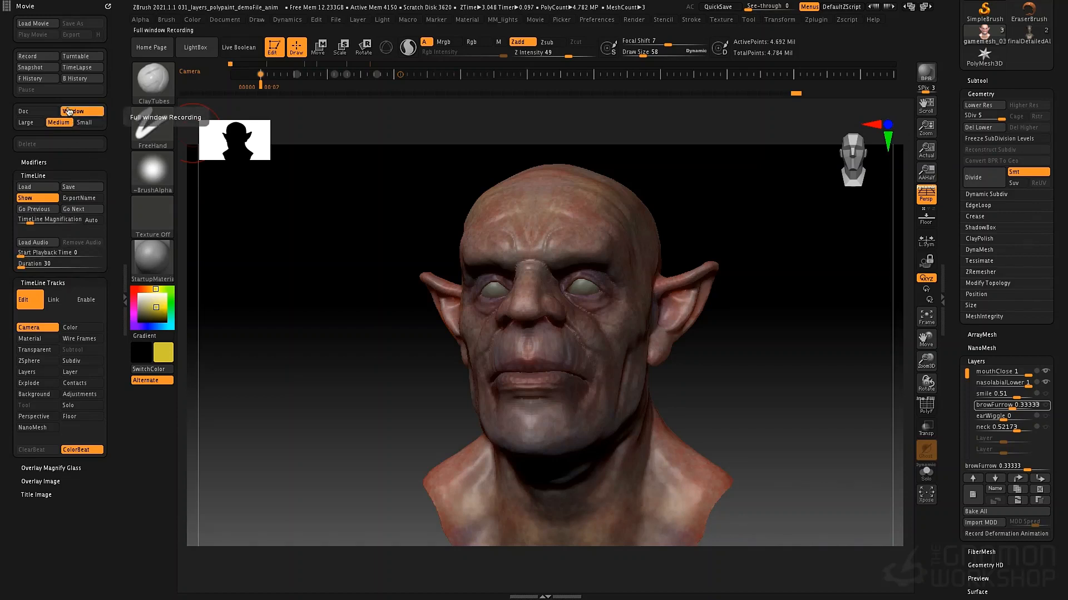
{"action": "left_click", "coordinate": [26, 123]}
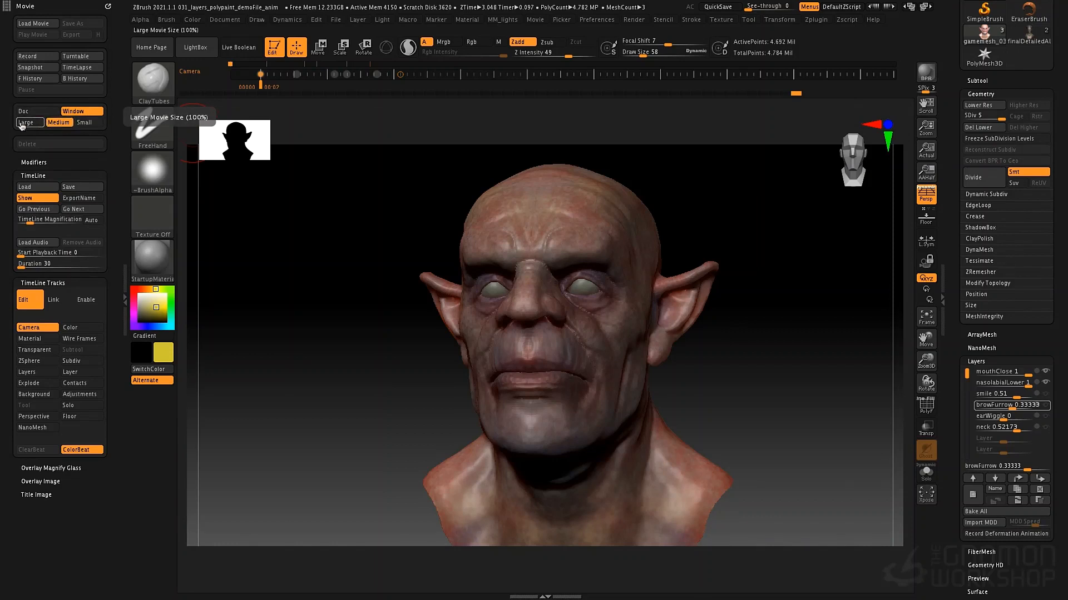
{"action": "left_click", "coordinate": [25, 112]}
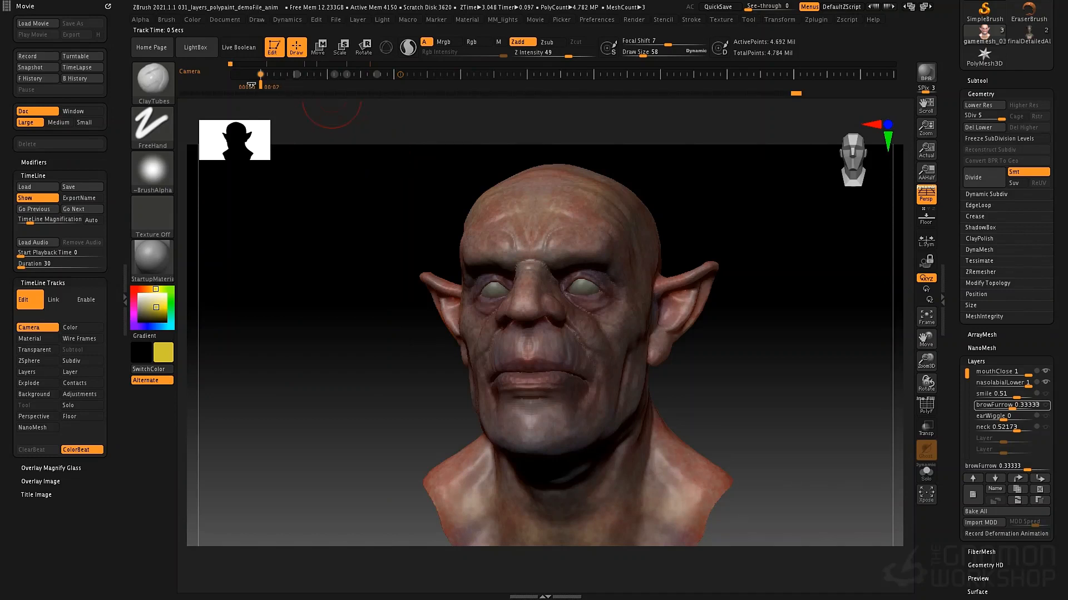
{"action": "left_click", "coordinate": [251, 85], "text": "shift"}
{"action": "left_click", "coordinate": [252, 86], "text": "ctrl+shift"}
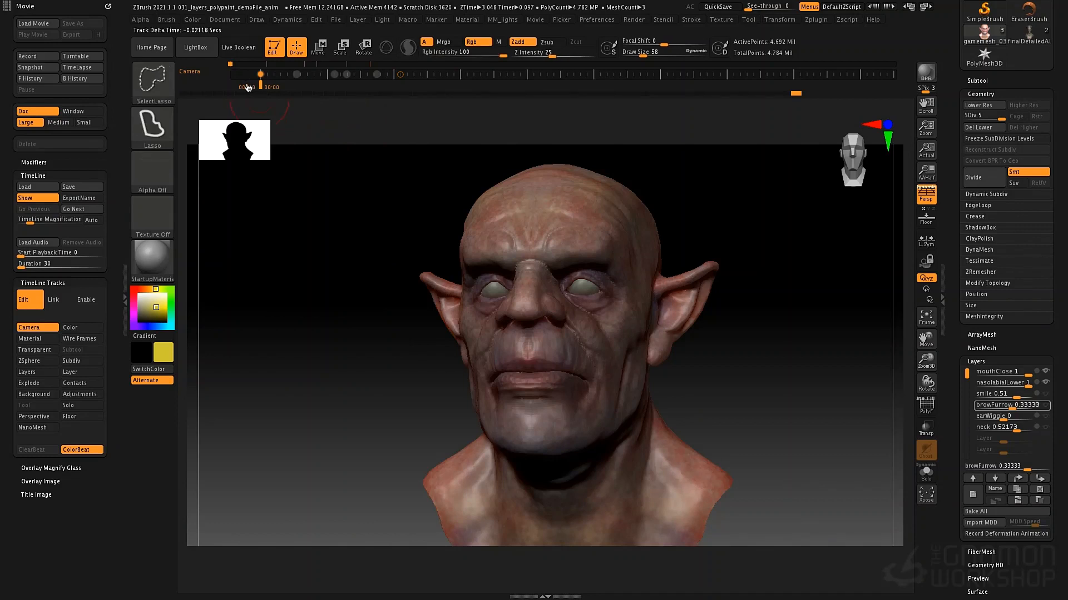
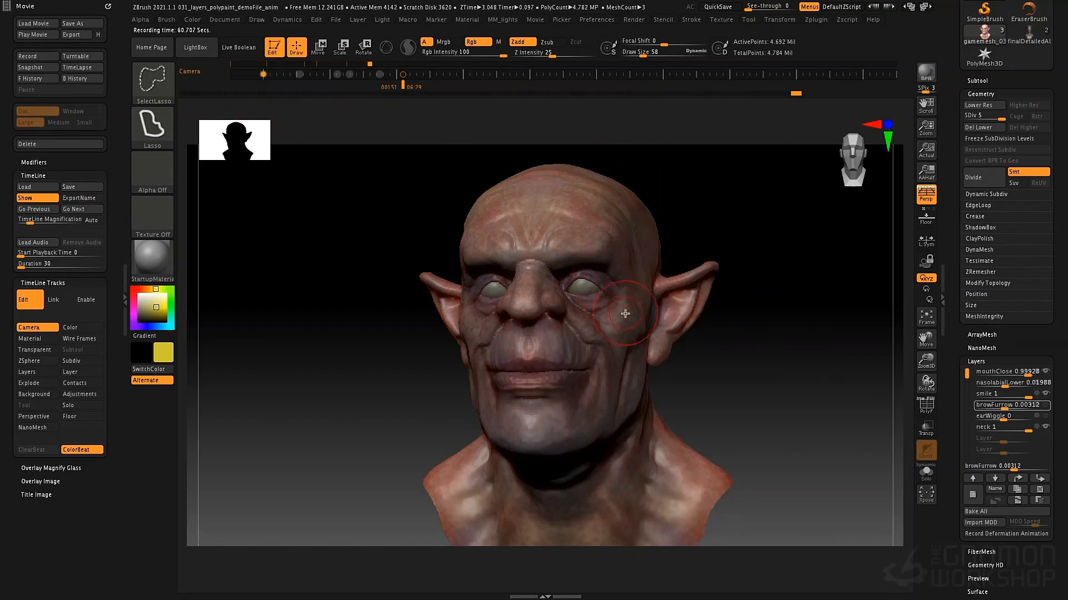
- Play back the recorded movie and try the highest-quality export option
{"action": "left_click", "coordinate": [33, 35]}
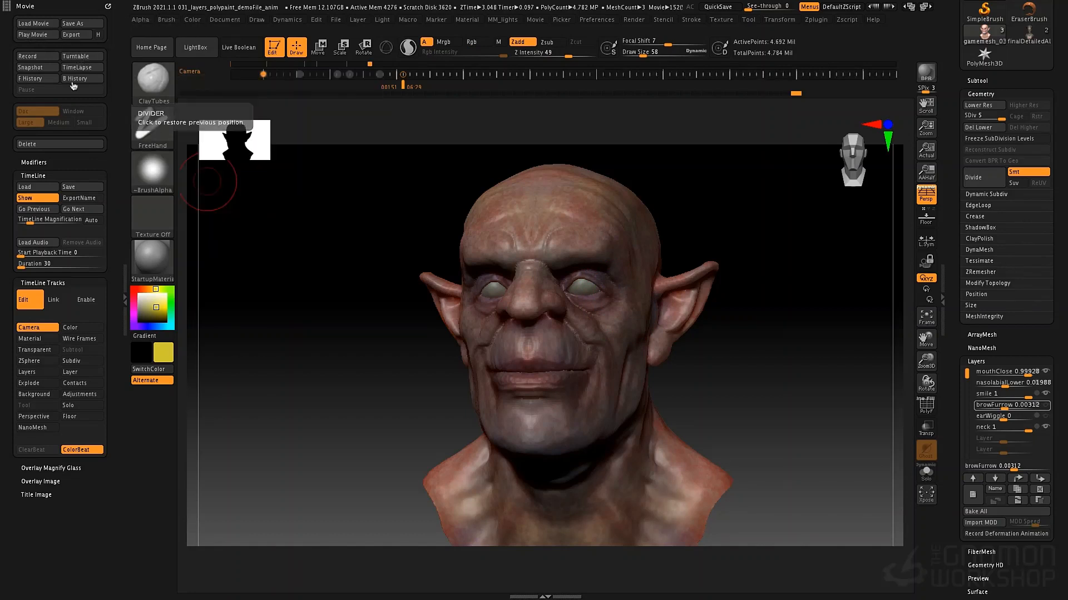
{"action": "left_click", "coordinate": [37, 37]}
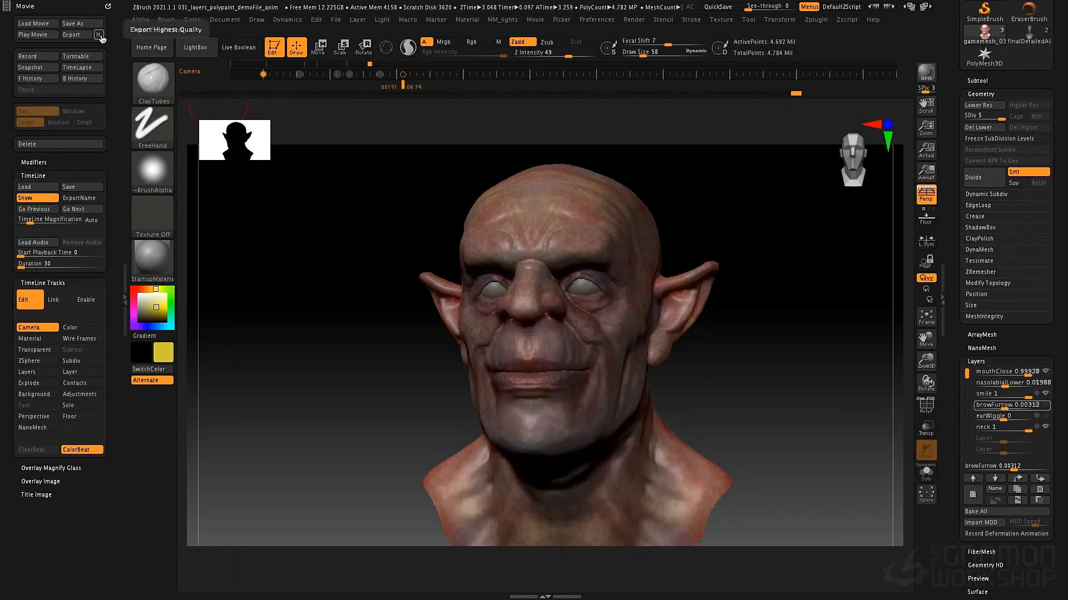
{"action": "left_click", "coordinate": [100, 35]}
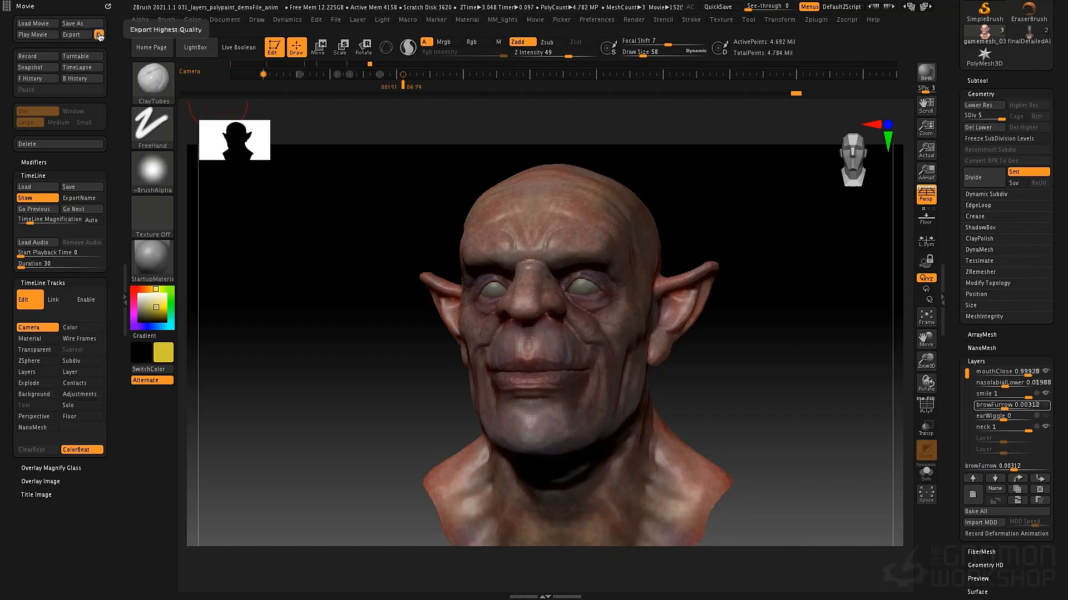
{"action": "left_click", "coordinate": [99, 35]}
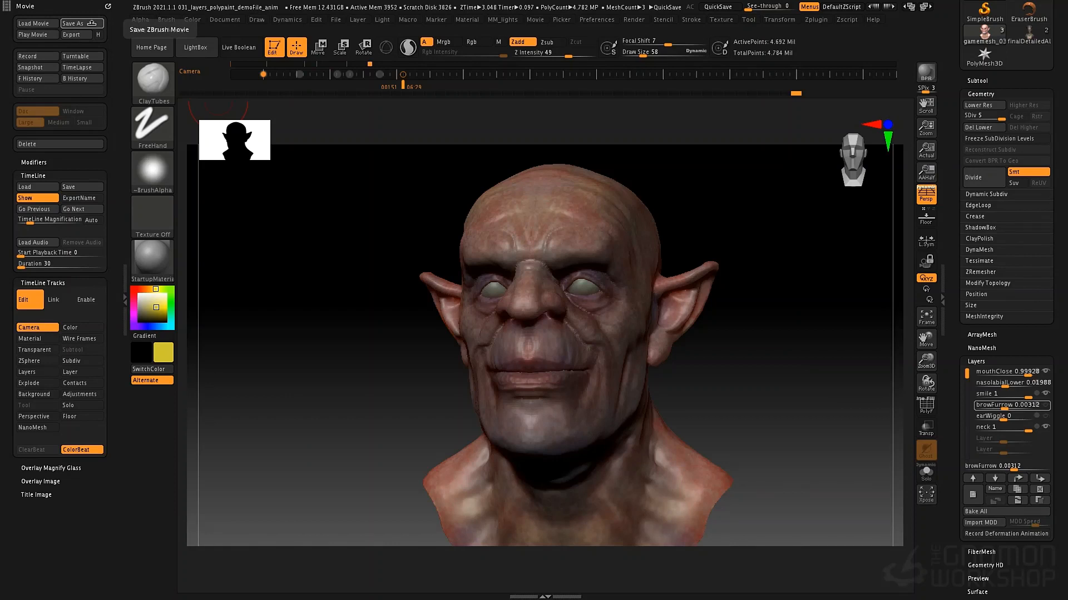
- Extend the animation by moving the last camera keyframe and the smile layer's last keyframe out to about 10 seconds
{"action": "left_click", "coordinate": [403, 75]}
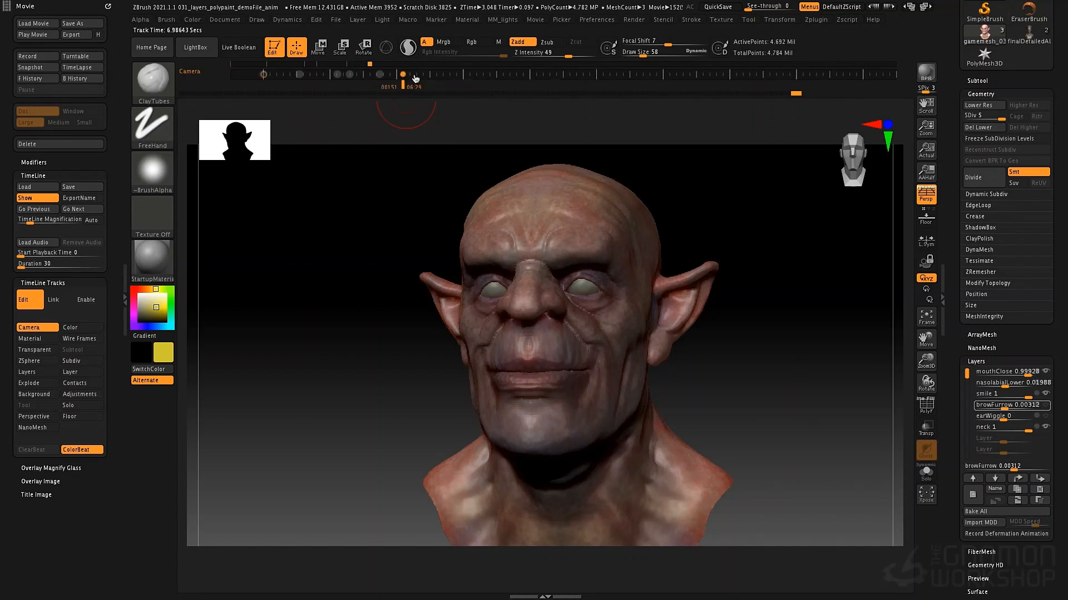
{"action": "left_click_drag", "start_coordinate": [403, 75], "coordinate": [462, 83]}
{"action": "left_click", "coordinate": [977, 481]}
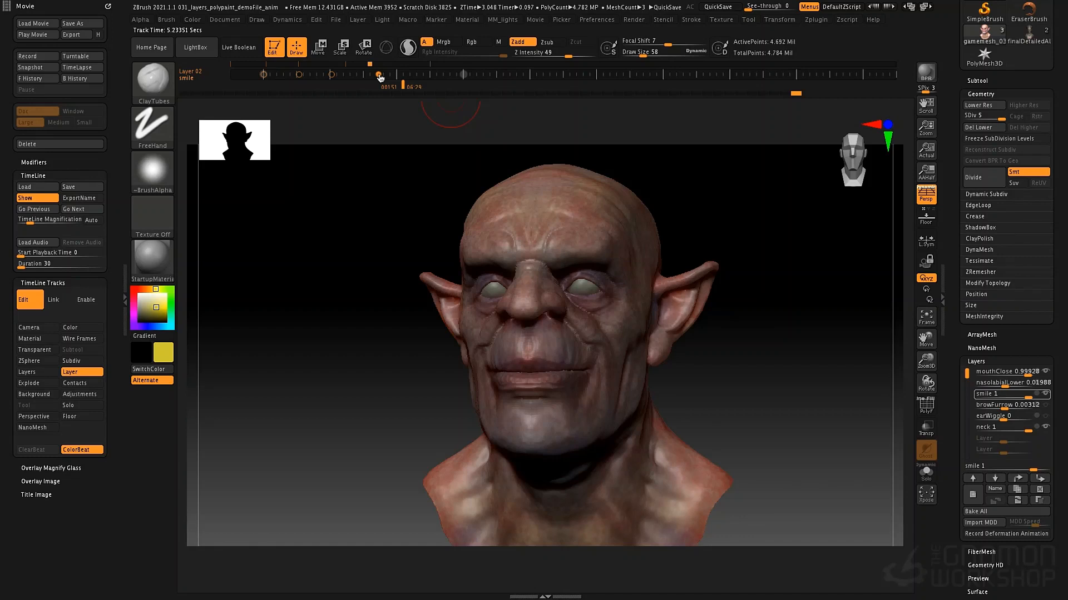
{"action": "left_click_drag", "start_coordinate": [382, 77], "coordinate": [429, 78]}
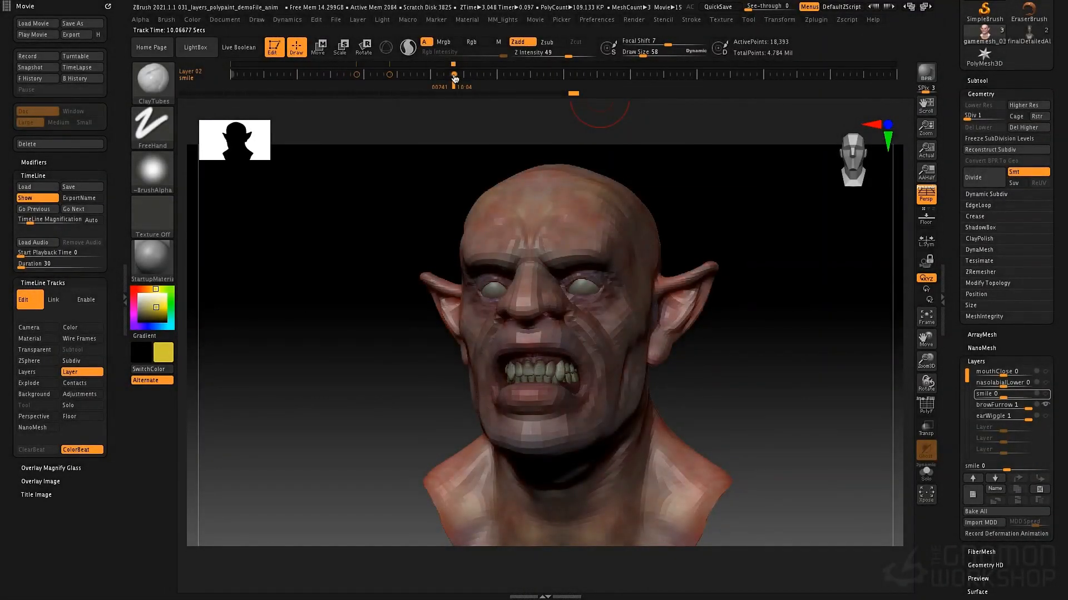
- Examine the timeline around the smile keyframe at about 10 seconds at different magnifications
{"action": "key", "text": "Up"}
{"action": "key", "text": "Up"}
{"action": "key", "text": "Up"}
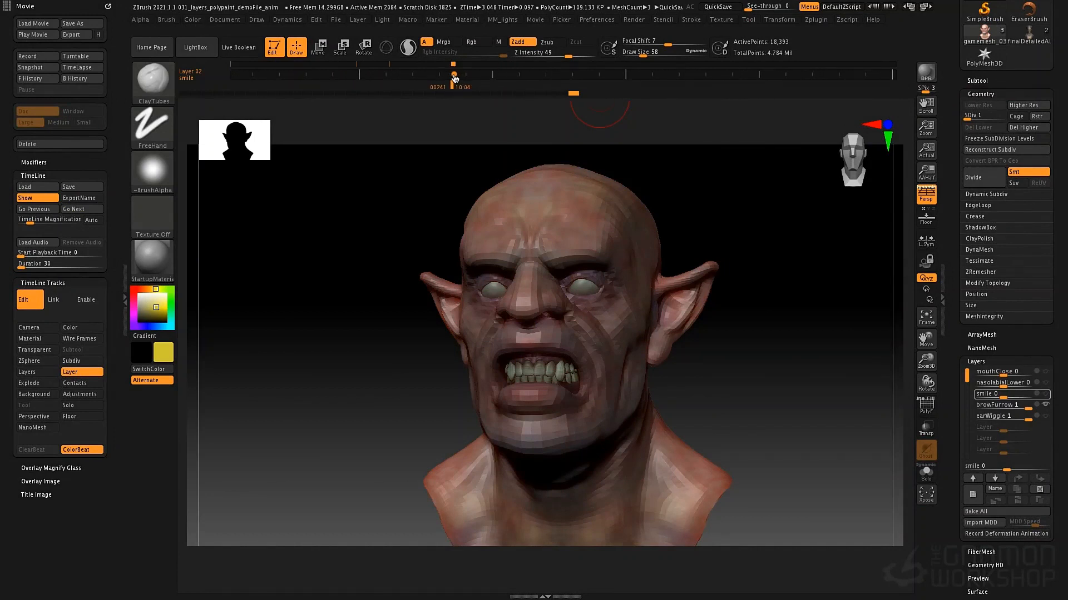
{"action": "key", "text": "Down"}
{"action": "key", "text": "Down"}
{"action": "key", "text": "Down"}
{"action": "key", "text": "Up"}
{"action": "key", "text": "Up"}
{"action": "key", "text": "Up"}
{"action": "key", "text": "Down"}
{"action": "key", "text": "Down"}
{"action": "key", "text": "Down"}
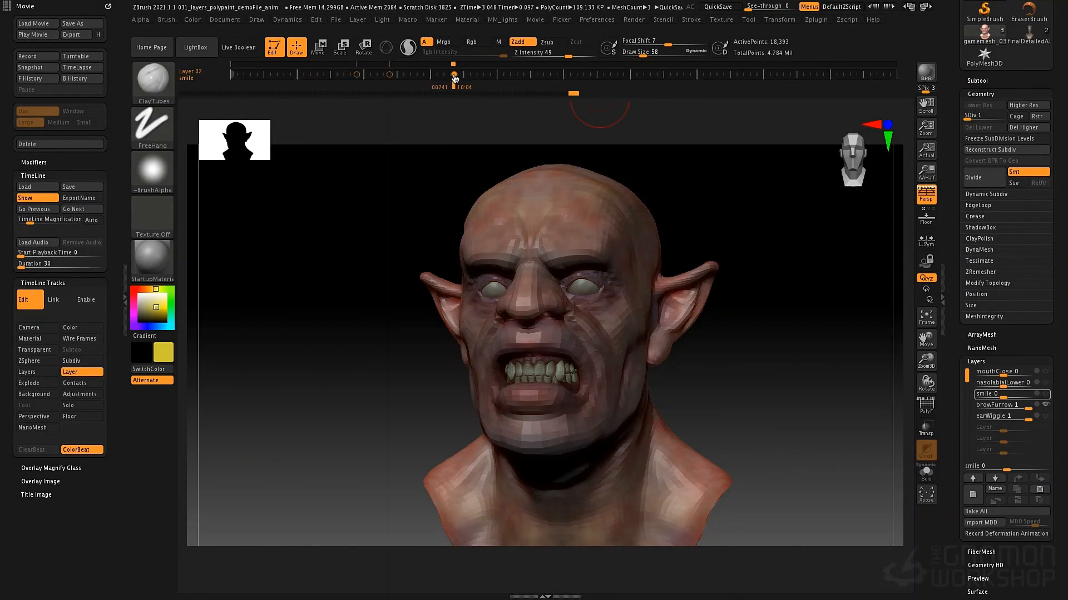